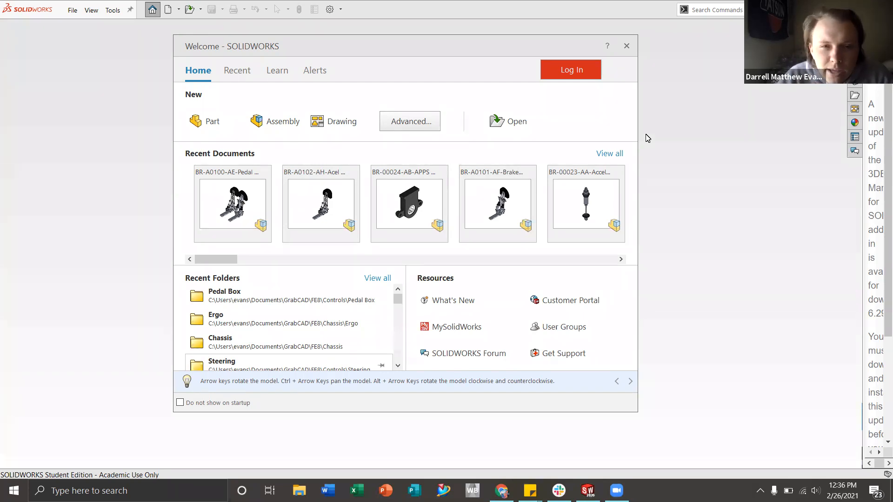
- Open the recent BR-A0100-AE-Pedal Box assembly and view both pedals from the front and side
{"action": "left_click", "coordinate": [232, 205]}
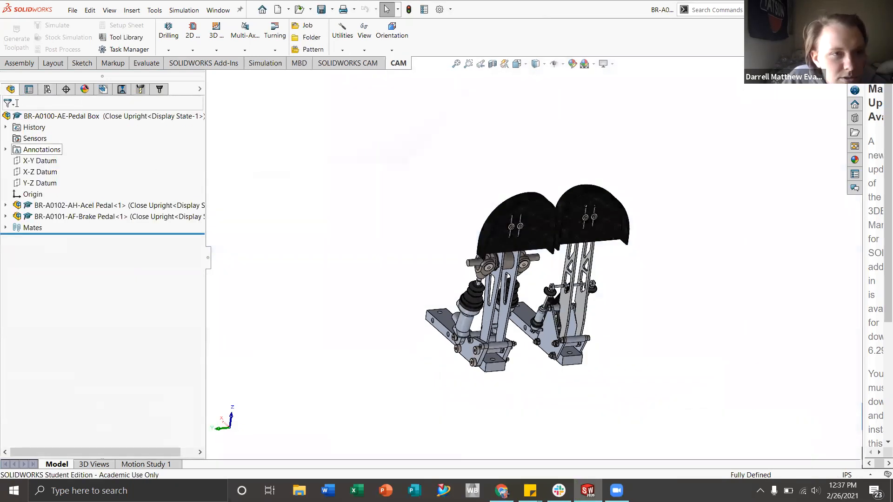
{"action": "middle_click_drag", "start_coordinate": [519, 312], "coordinate": [546, 148]}
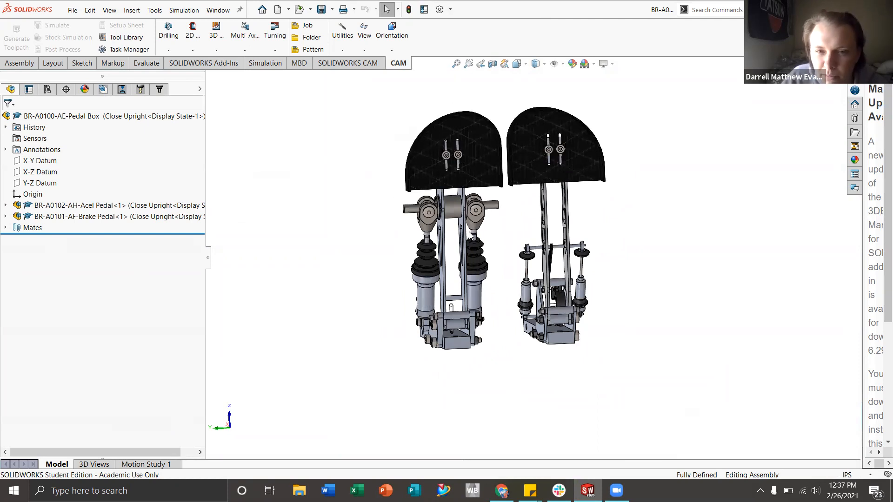
{"action": "middle_click_drag", "start_coordinate": [499, 270], "coordinate": [517, 276]}
{"action": "middle_click_drag", "start_coordinate": [539, 193], "coordinate": [514, 294]}
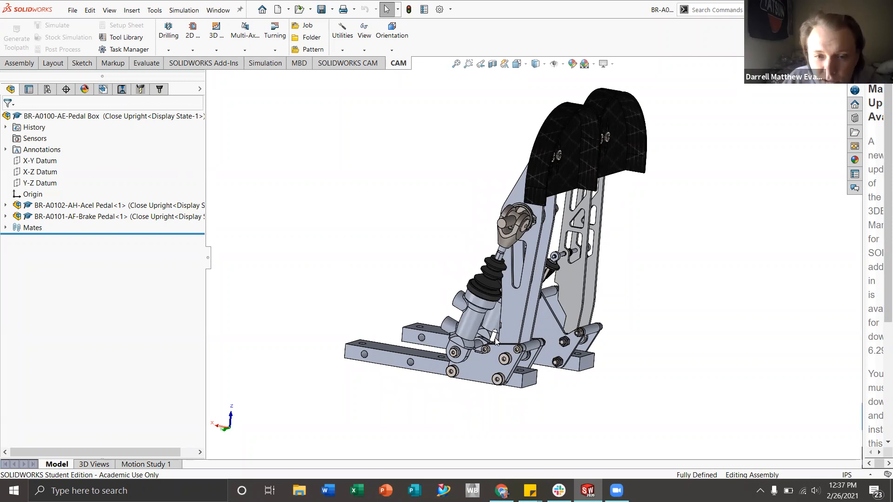
- Inspect the pedal box's mounting rails, brackets and master cylinders up close from both sides
{"action": "scroll", "coordinate": [494, 339], "scroll_direction": "down", "scroll_amount": 2}
{"action": "scroll", "coordinate": [518, 299], "scroll_direction": "up", "scroll_amount": 2}
{"action": "middle_click_drag", "start_coordinate": [566, 261], "coordinate": [463, 252]}
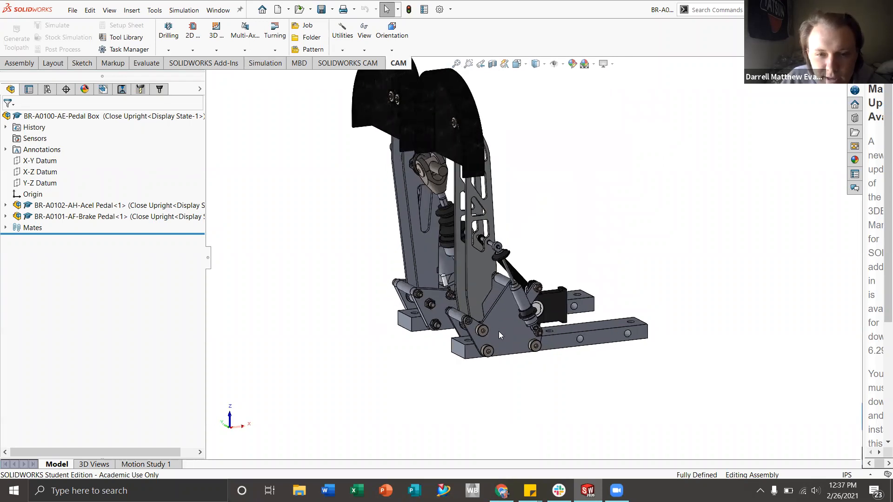
{"action": "scroll", "coordinate": [498, 331], "scroll_direction": "down", "scroll_amount": 1}
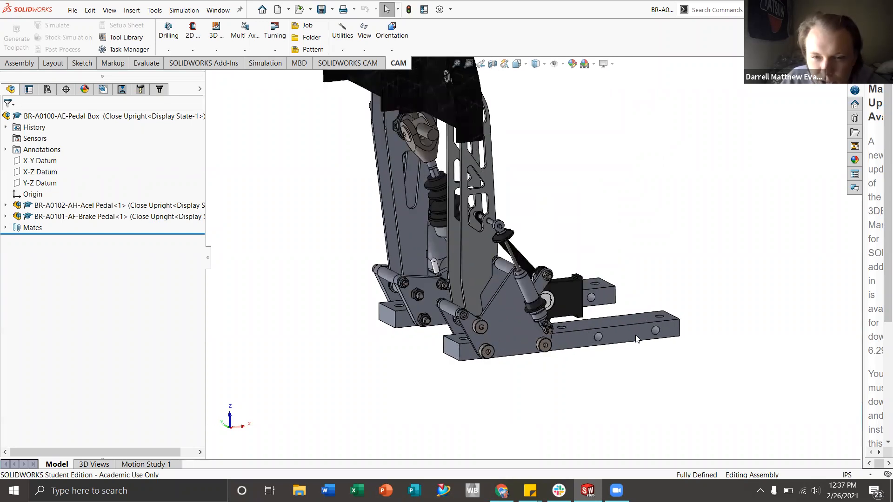
{"action": "scroll", "coordinate": [553, 353], "scroll_direction": "down", "scroll_amount": 2}
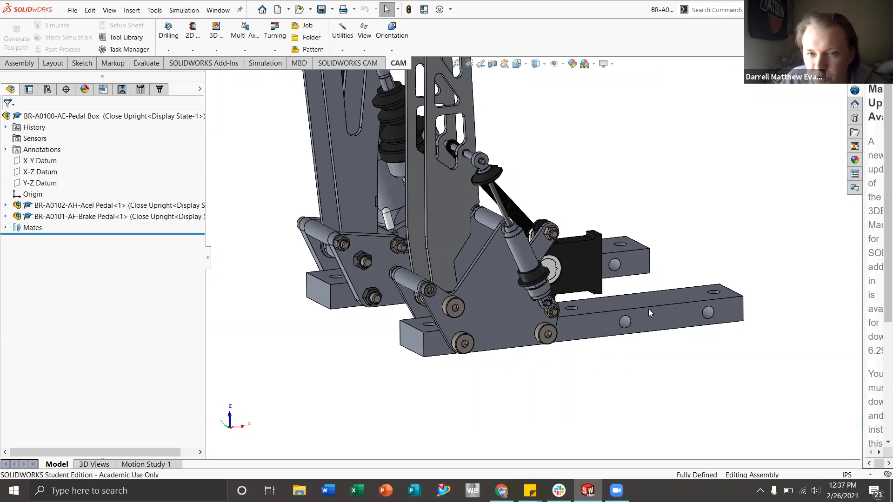
{"action": "middle_click_drag", "start_coordinate": [466, 297], "coordinate": [320, 187]}
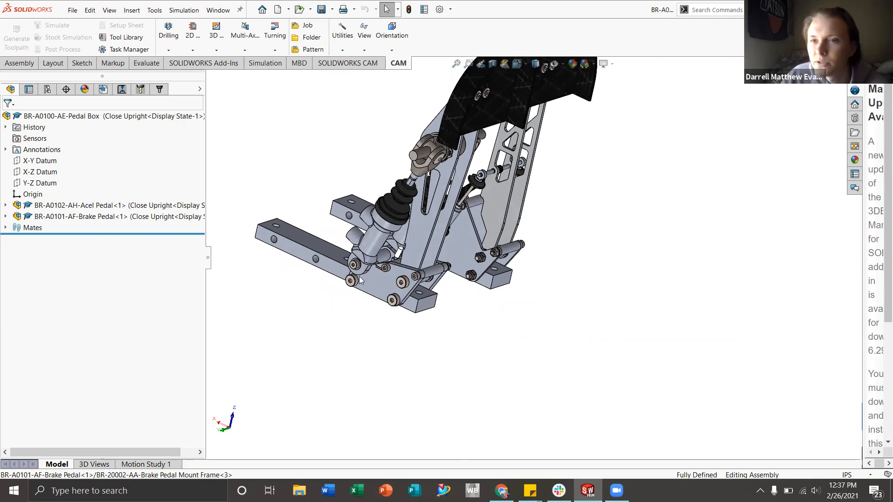
{"action": "middle_click_drag", "start_coordinate": [375, 287], "coordinate": [440, 165]}
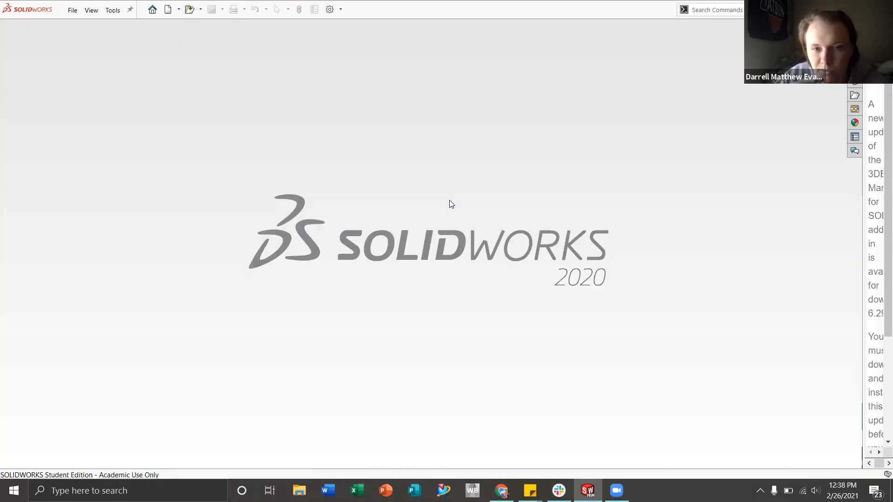
- Look through the recent documents and learning resources in the Welcome dialog, and close it
{"action": "left_click", "coordinate": [201, 11]}
{"action": "left_click", "coordinate": [143, 112]}
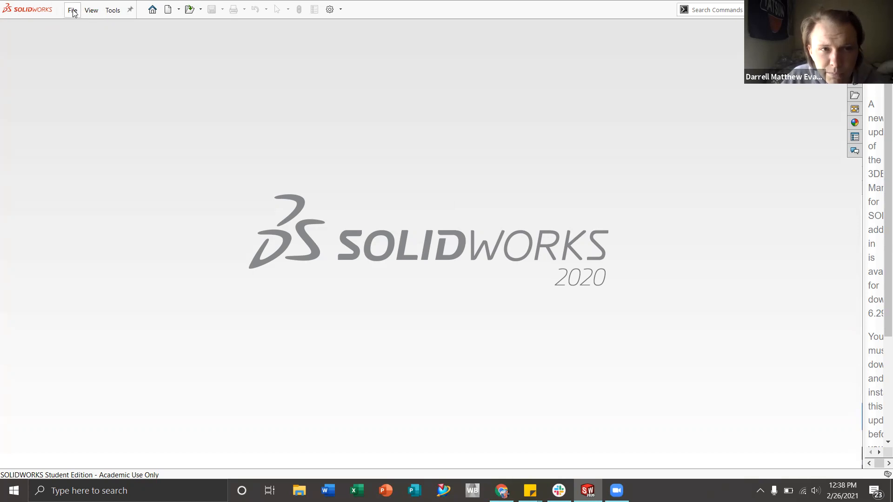
{"action": "left_click", "coordinate": [153, 10]}
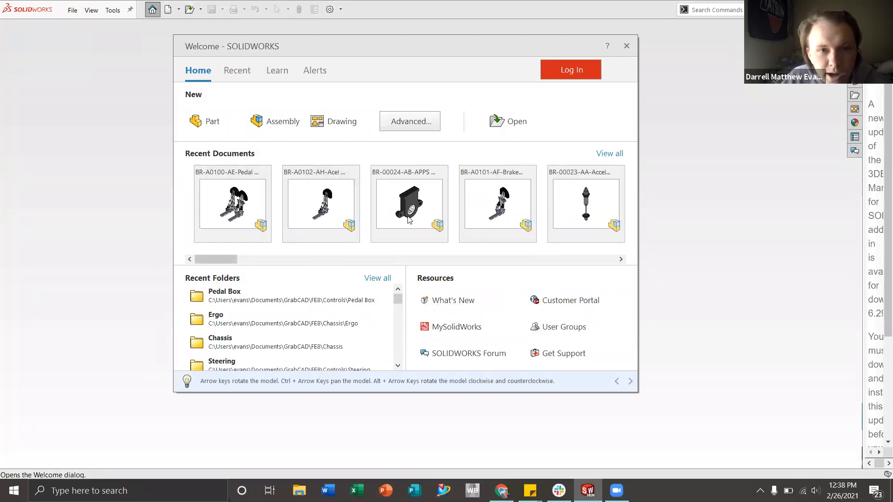
{"action": "left_click", "coordinate": [237, 70]}
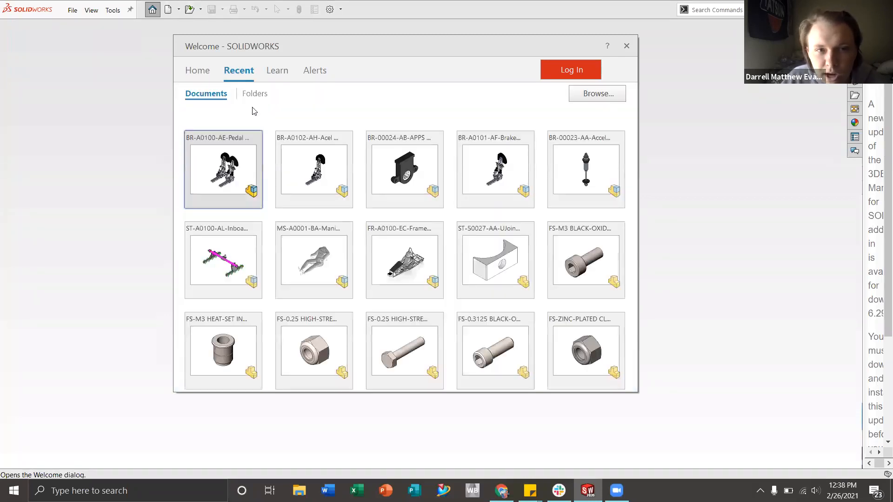
{"action": "scroll", "coordinate": [436, 246], "scroll_direction": "down", "scroll_amount": 10}
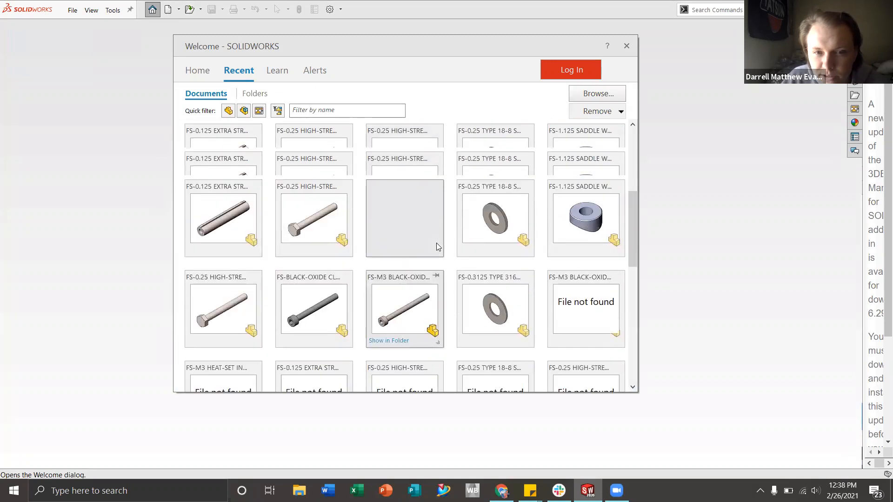
{"action": "scroll", "coordinate": [436, 243], "scroll_direction": "up", "scroll_amount": 10}
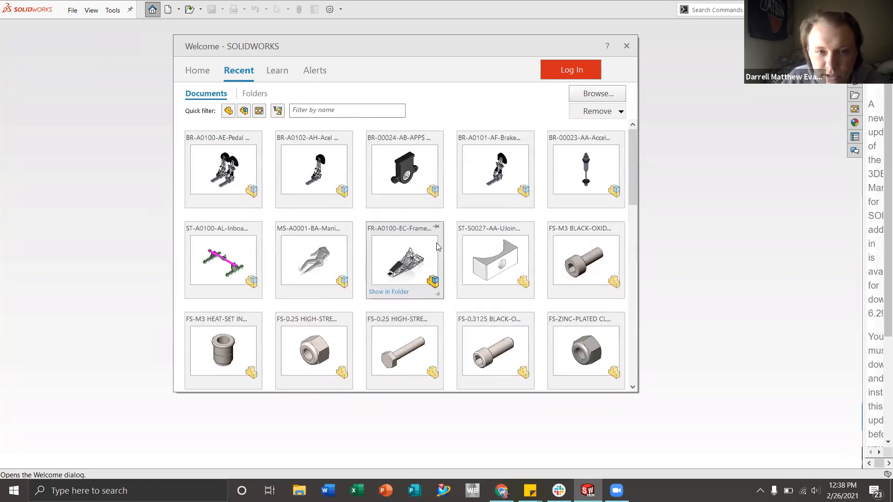
{"action": "left_click", "coordinate": [308, 72]}
{"action": "left_click", "coordinate": [276, 73]}
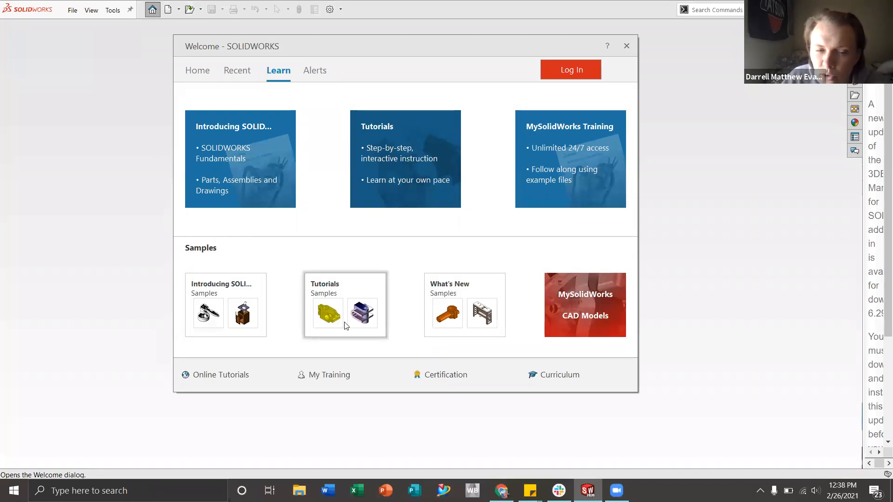
{"action": "left_click", "coordinate": [189, 74]}
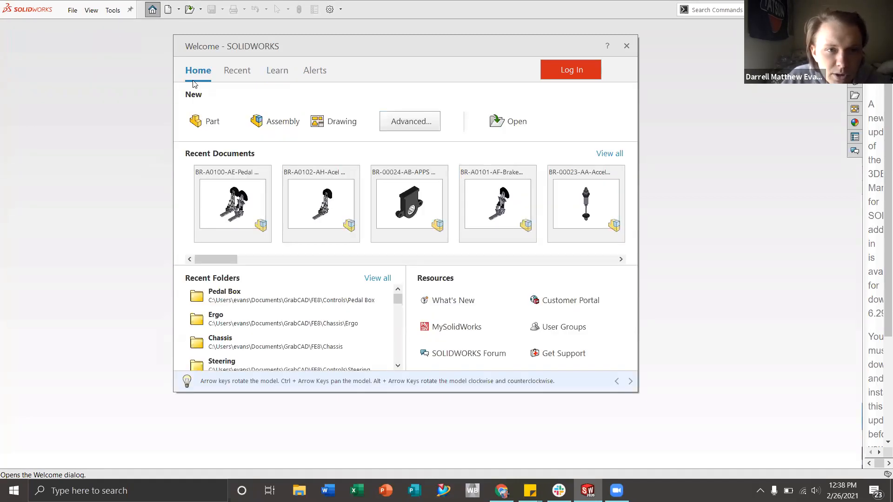
{"action": "left_click", "coordinate": [626, 46]}
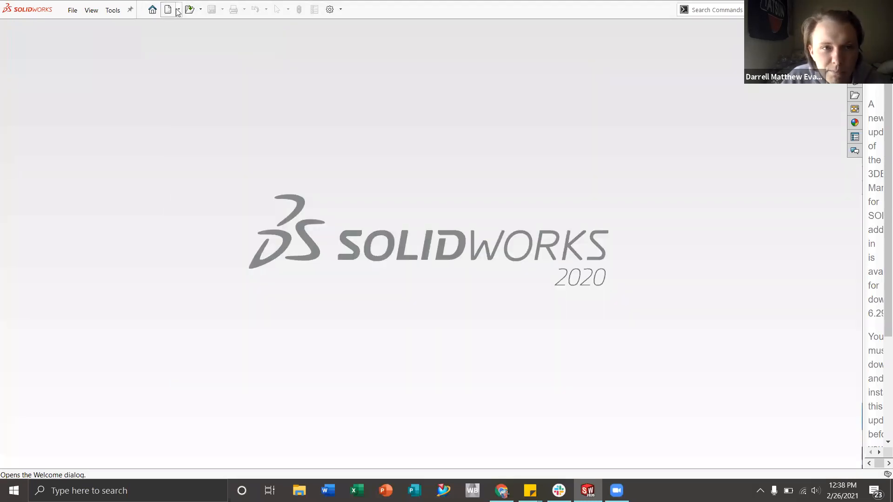
- View the document types offered for a new document and close the dialog without creating one
{"action": "left_click", "coordinate": [179, 11]}
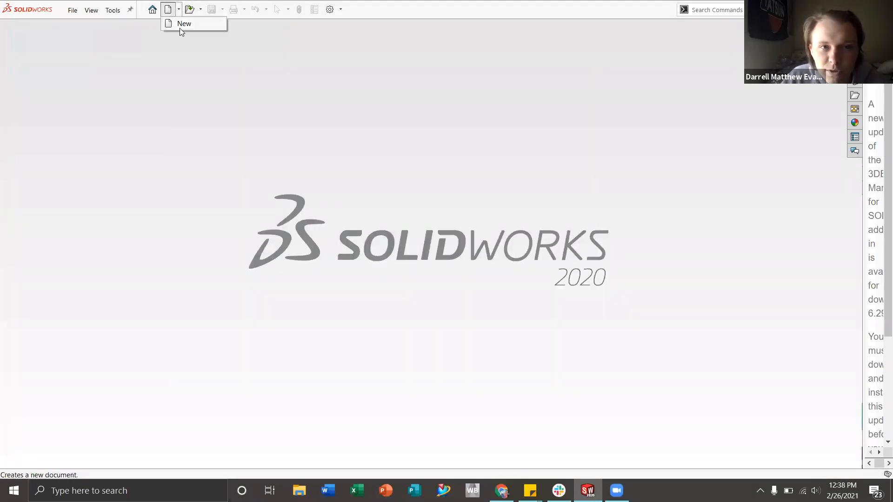
{"action": "left_click", "coordinate": [175, 23]}
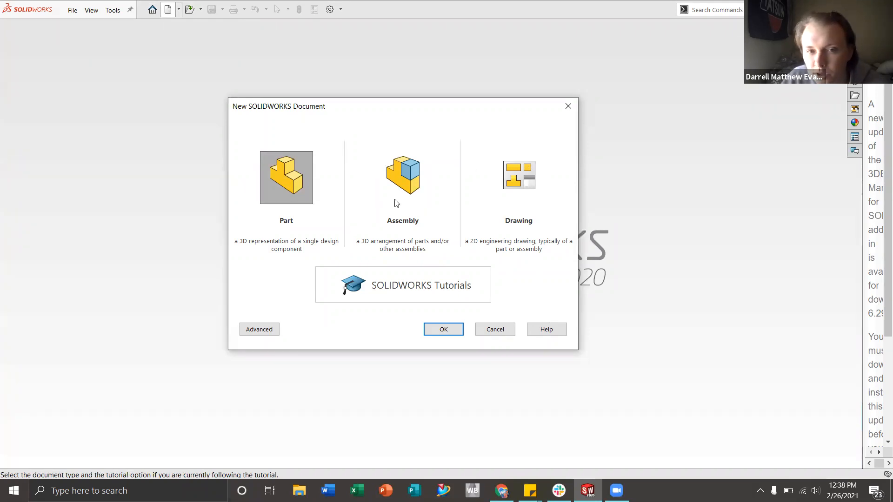
{"action": "left_click", "coordinate": [569, 108]}
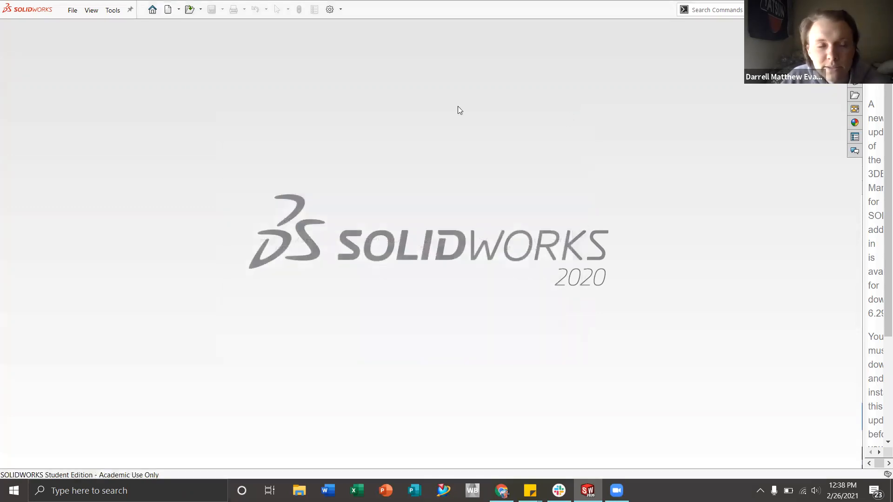
- Open the ST-A0100-AL-Inboard Steering assembly from the FE8 project's Controls > Steering folder
{"action": "left_click", "coordinate": [200, 10]}
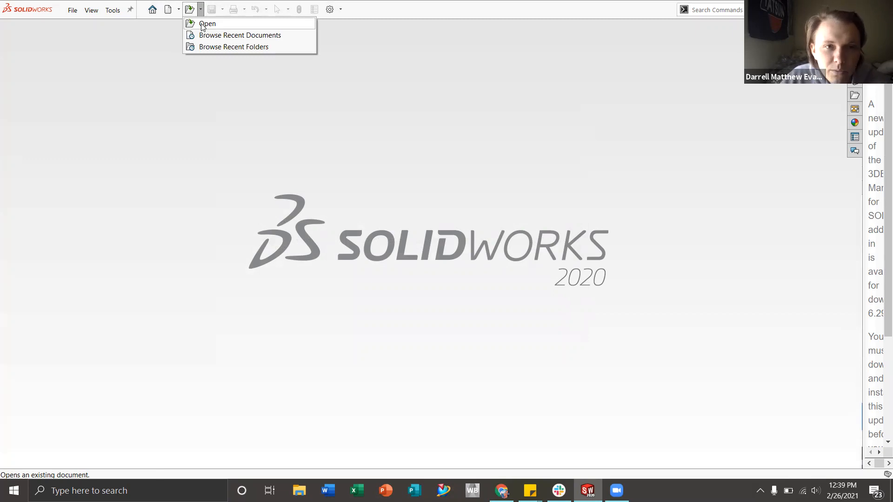
{"action": "left_click", "coordinate": [202, 25]}
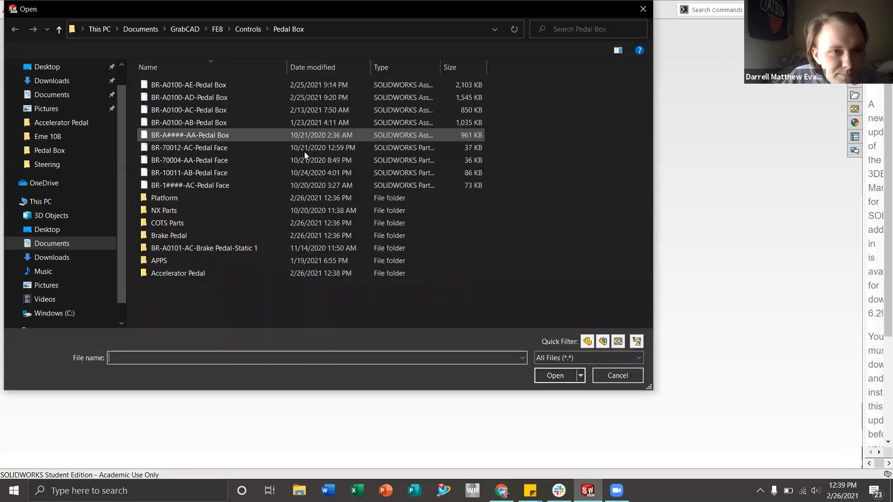
{"action": "left_click", "coordinate": [246, 29]}
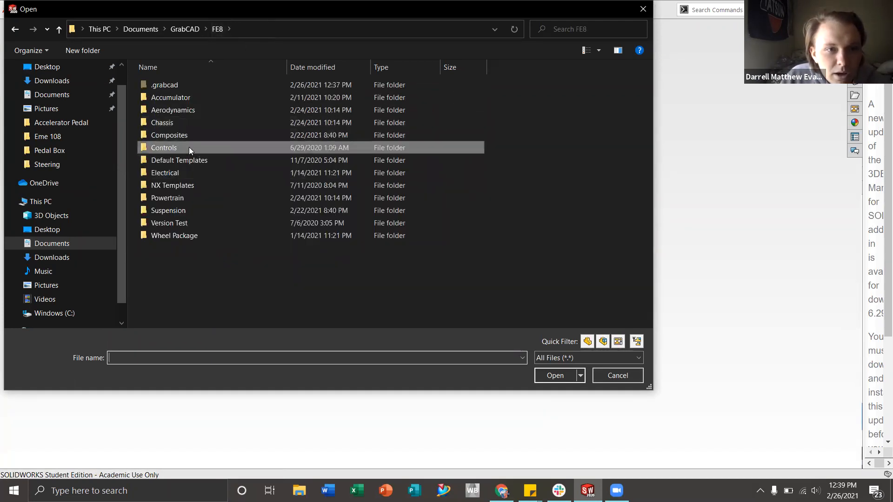
{"action": "double_click", "coordinate": [189, 147]}
{"action": "double_click", "coordinate": [226, 135]}
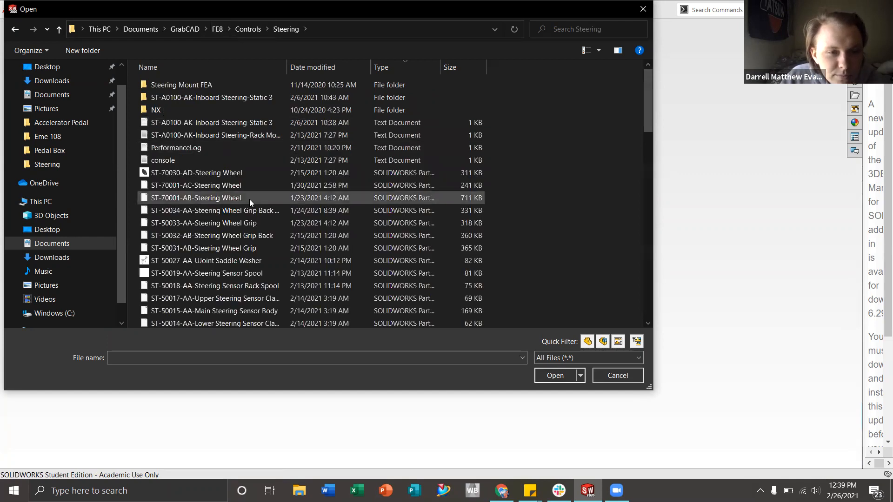
{"action": "scroll", "coordinate": [249, 199], "scroll_direction": "down", "scroll_amount": 3}
{"action": "scroll", "coordinate": [241, 242], "scroll_direction": "down", "scroll_amount": 10}
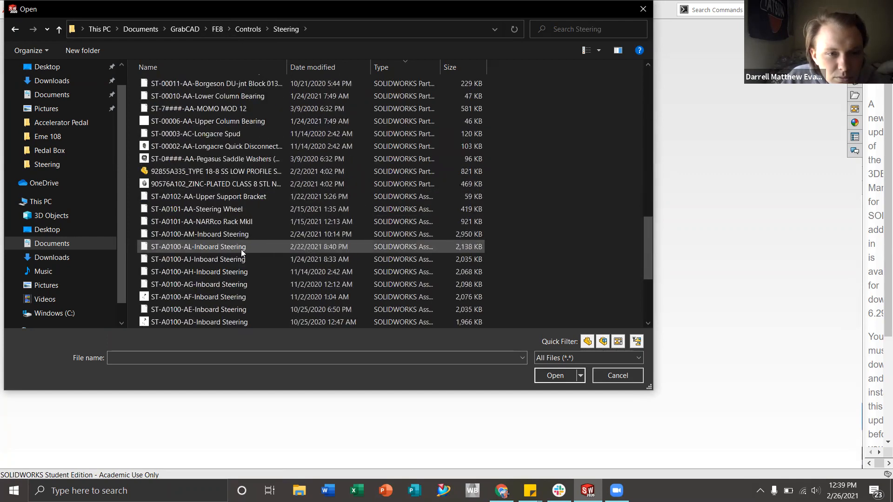
{"action": "left_click", "coordinate": [229, 245]}
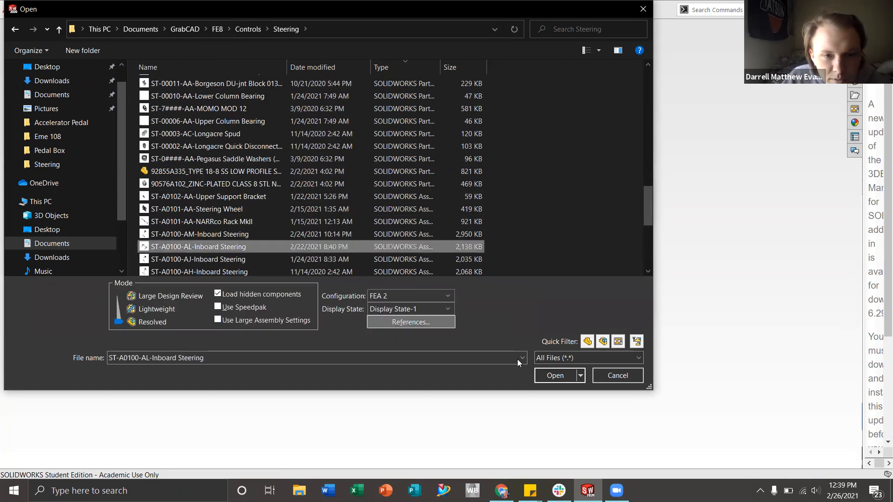
{"action": "left_click", "coordinate": [543, 373]}
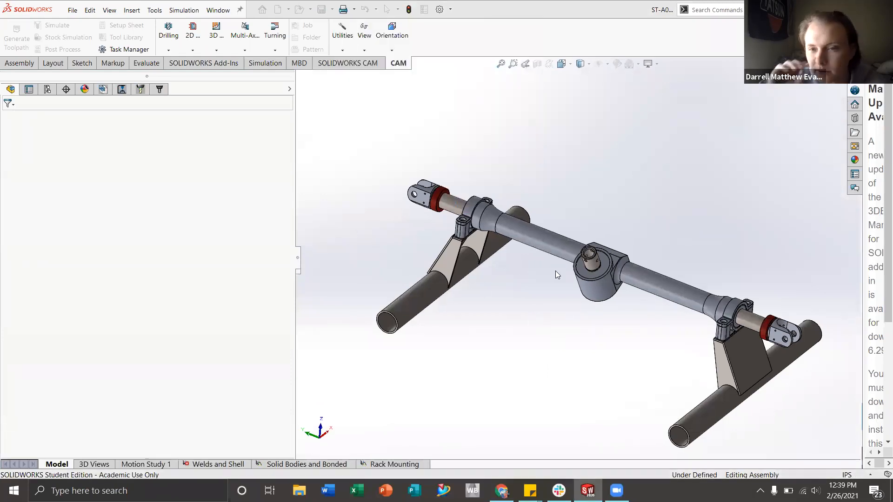
{"action": "left_click", "coordinate": [542, 272]}
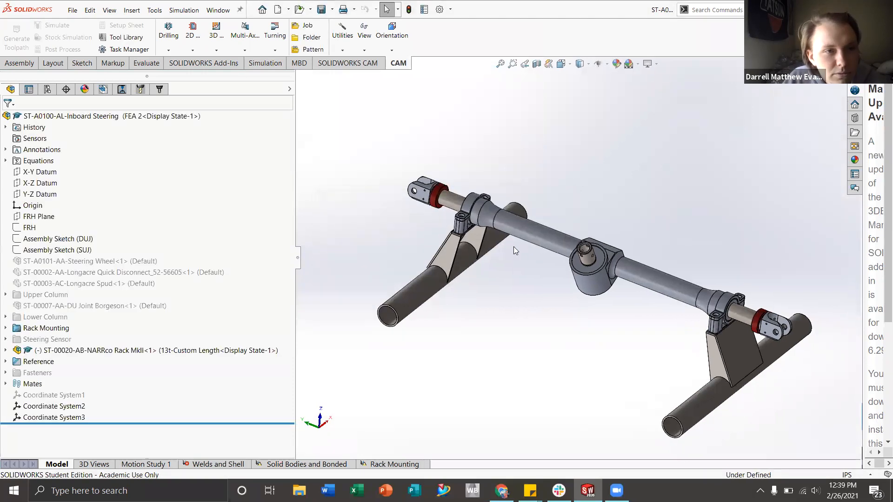
- Activate the Default configuration of the inboard steering assembly and return to its feature tree
{"action": "left_click", "coordinate": [47, 89]}
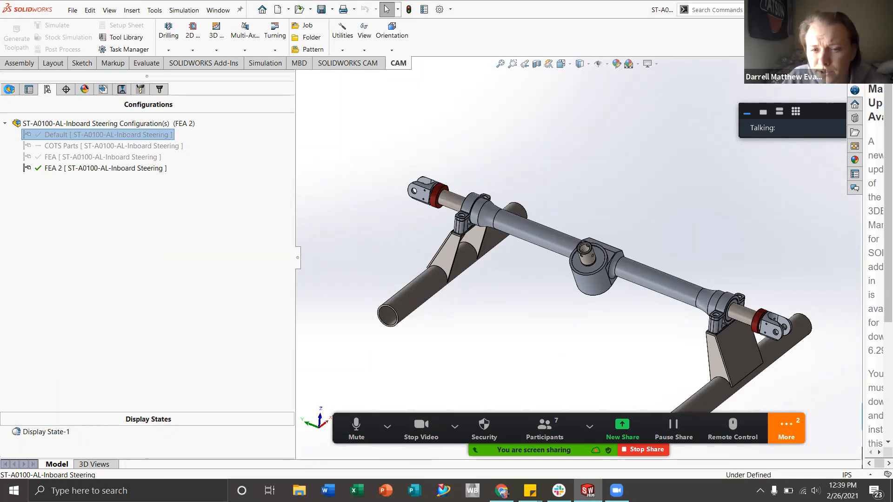
{"action": "left_click", "coordinate": [10, 90]}
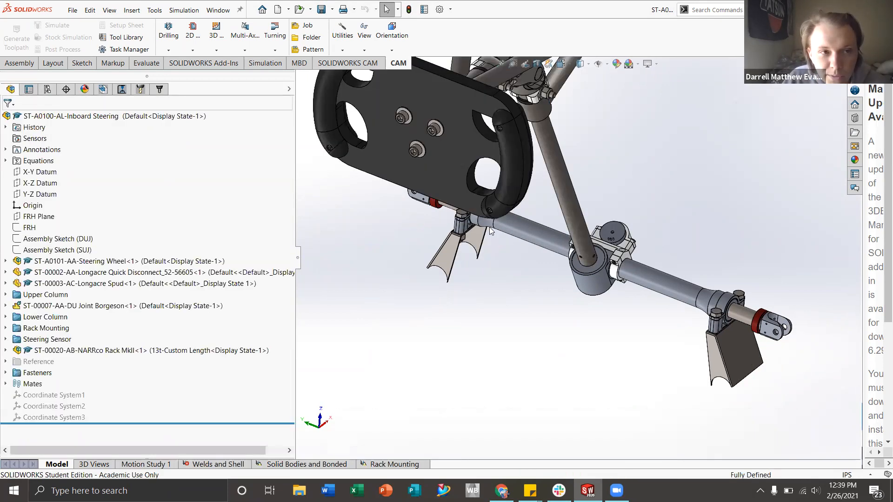
- Examine the complete steering assembly from the steering wheel down the column to the rack
{"action": "scroll", "coordinate": [534, 236], "scroll_direction": "up", "scroll_amount": 3}
{"action": "middle_click_drag", "start_coordinate": [534, 237], "coordinate": [534, 205]}
{"action": "scroll", "coordinate": [579, 194], "scroll_direction": "up", "scroll_amount": 4}
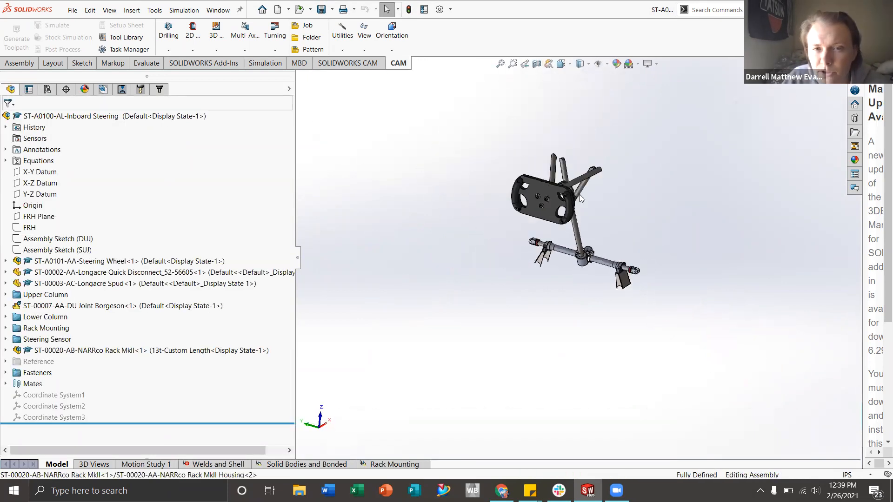
{"action": "scroll", "coordinate": [580, 194], "scroll_direction": "down", "scroll_amount": 3}
{"action": "scroll", "coordinate": [579, 210], "scroll_direction": "up", "scroll_amount": 1}
{"action": "middle_click_drag", "start_coordinate": [582, 232], "coordinate": [542, 220]}
{"action": "scroll", "coordinate": [544, 220], "scroll_direction": "down", "scroll_amount": 1}
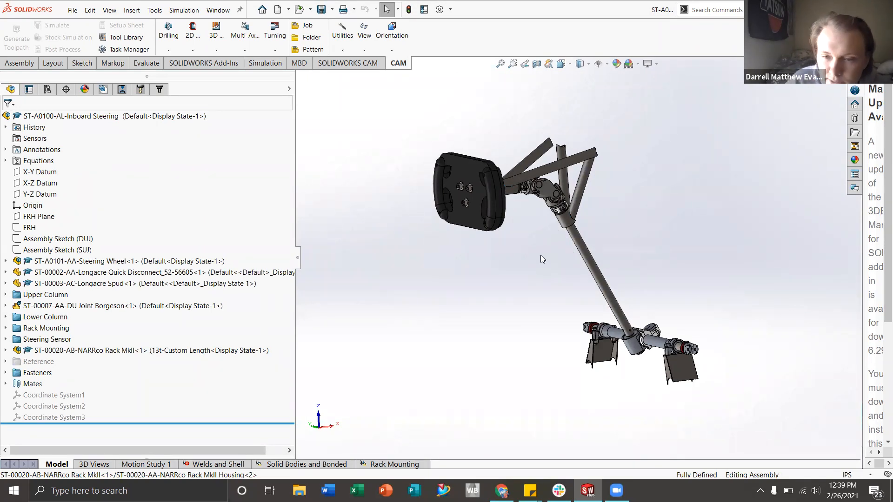
{"action": "middle_click_drag", "start_coordinate": [557, 241], "coordinate": [562, 239]}
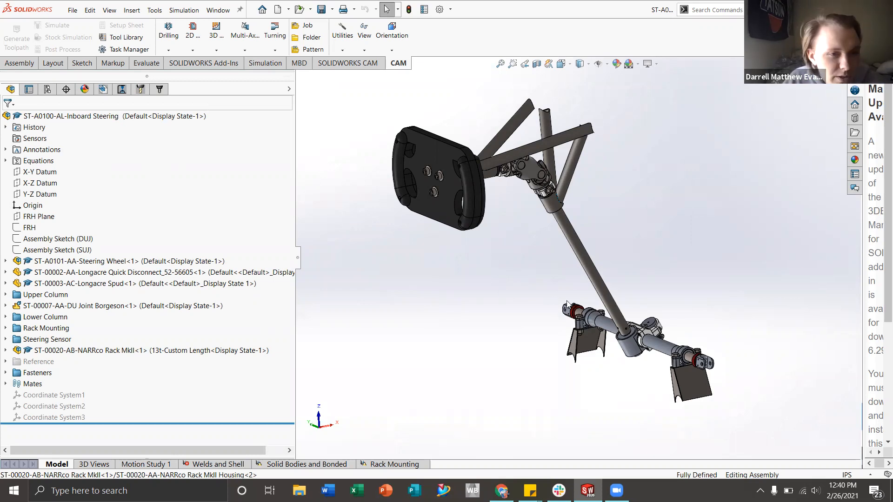
- Inspect the double U-joint and column supports up close, and select the curved surface-fill edge on the upper support
{"action": "scroll", "coordinate": [579, 306], "scroll_direction": "up", "scroll_amount": 2}
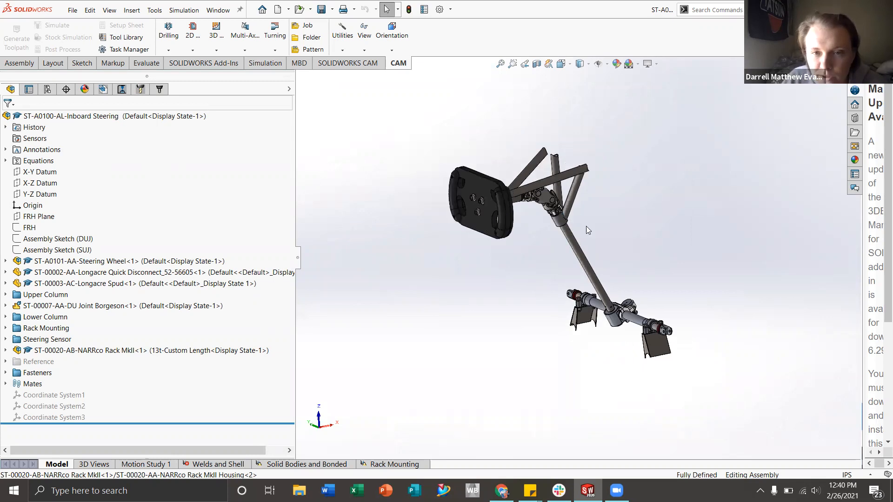
{"action": "scroll", "coordinate": [567, 216], "scroll_direction": "down", "scroll_amount": 8}
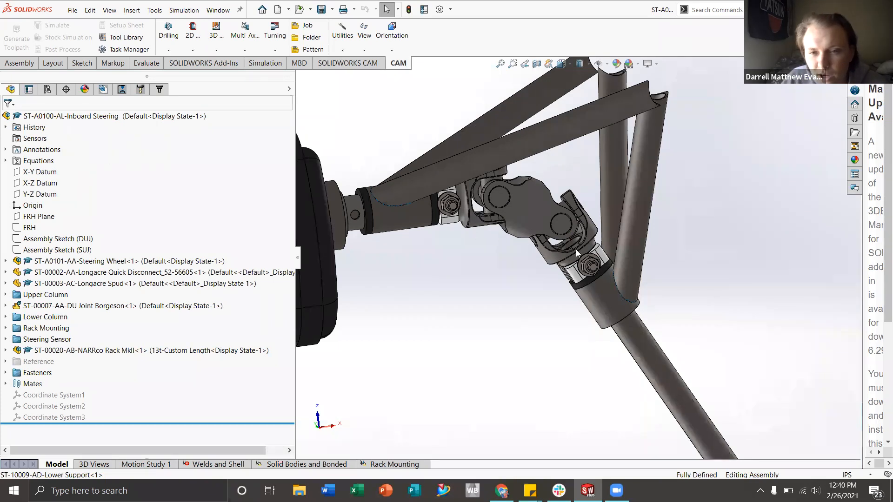
{"action": "left_click", "coordinate": [398, 210]}
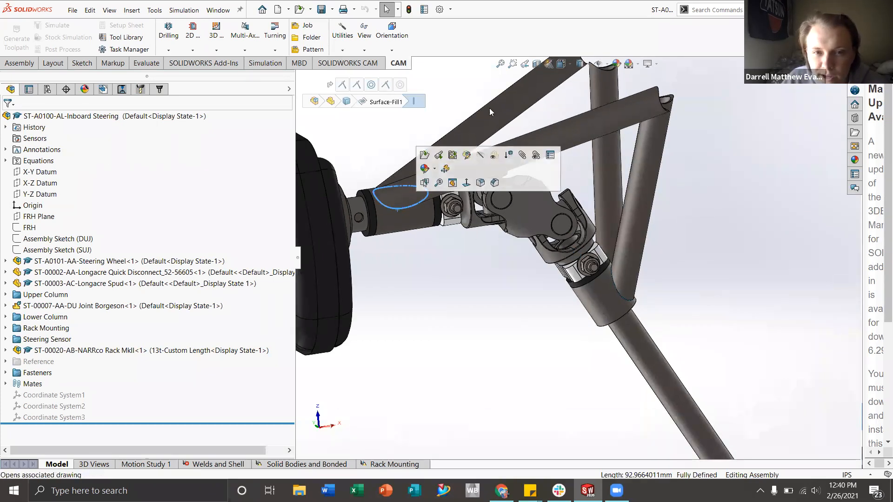
- Clear the support edge selection and inspect the double U-joint between the column supports, highlighting its center body
{"action": "left_click", "coordinate": [475, 293]}
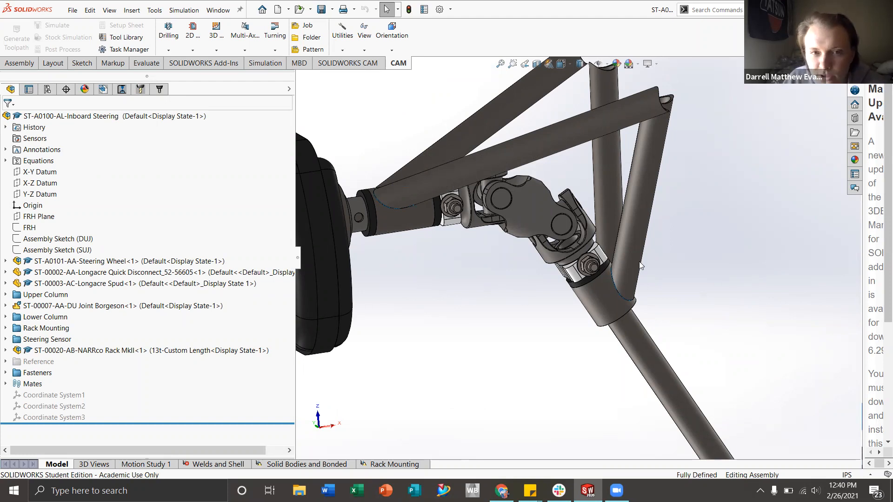
{"action": "scroll", "coordinate": [640, 266], "scroll_direction": "up", "scroll_amount": 6}
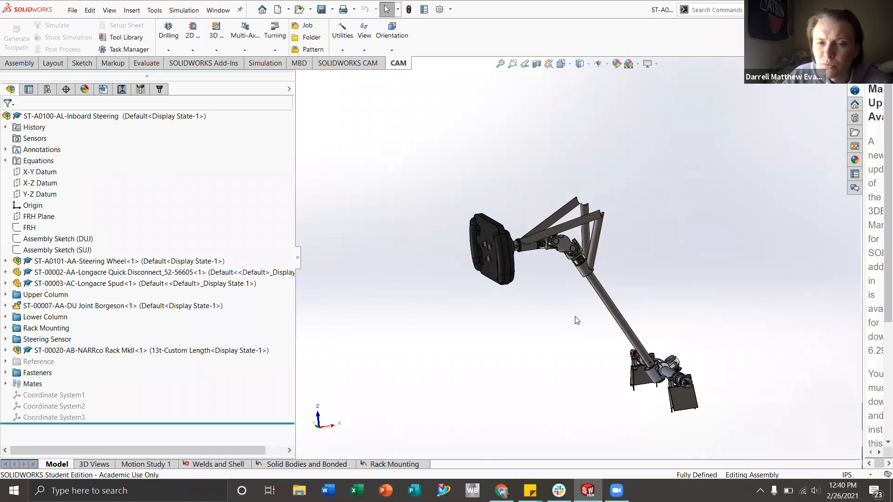
{"action": "scroll", "coordinate": [611, 286], "scroll_direction": "down", "scroll_amount": 6}
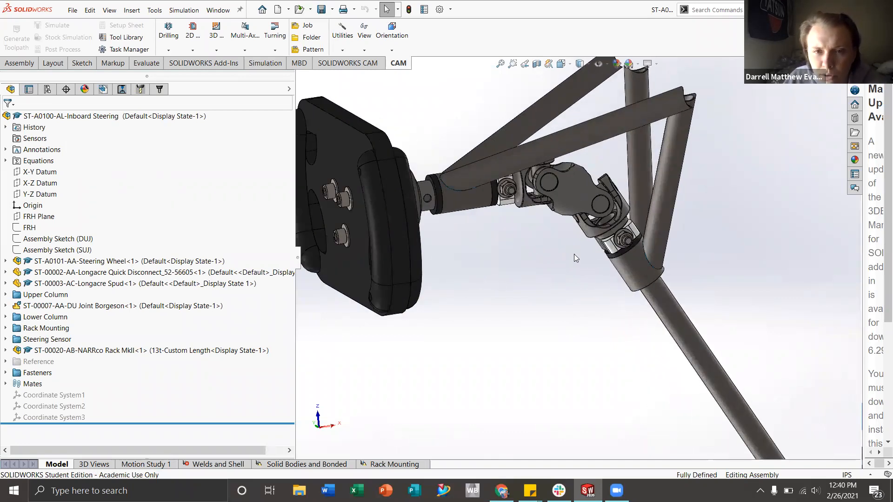
{"action": "left_click", "coordinate": [570, 193]}
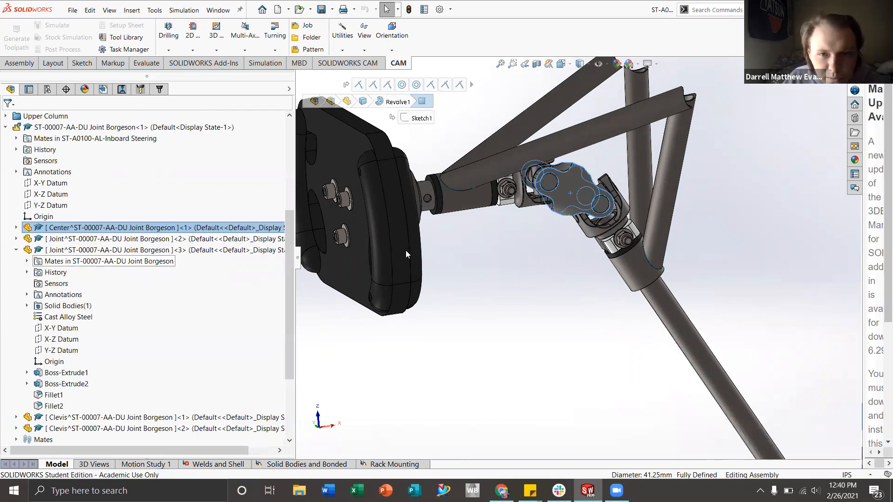
{"action": "left_click", "coordinate": [562, 264]}
{"action": "scroll", "coordinate": [572, 232], "scroll_direction": "down", "scroll_amount": 2}
{"action": "middle_click_drag", "start_coordinate": [562, 222], "coordinate": [561, 268]}
{"action": "scroll", "coordinate": [513, 250], "scroll_direction": "up", "scroll_amount": 2}
{"action": "scroll", "coordinate": [560, 268], "scroll_direction": "up", "scroll_amount": 2}
{"action": "scroll", "coordinate": [64, 241], "scroll_direction": "up", "scroll_amount": 1}
{"action": "scroll", "coordinate": [64, 241], "scroll_direction": "up", "scroll_amount": 4}
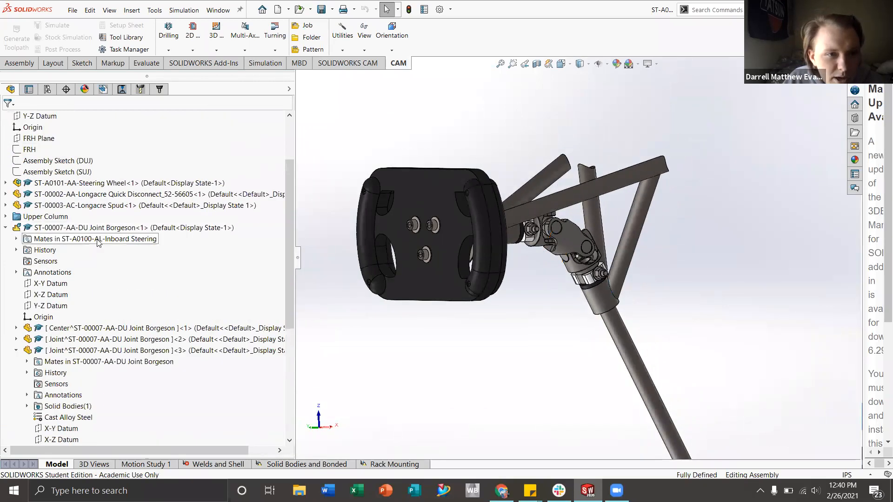
- Highlight the ST-A0101-AA-Steering Wheel subassembly and the ST-00020-AB-NARRco Rack MkII in the assembly to locate both
{"action": "left_click", "coordinate": [84, 264]}
{"action": "scroll", "coordinate": [538, 347], "scroll_direction": "up", "scroll_amount": 5}
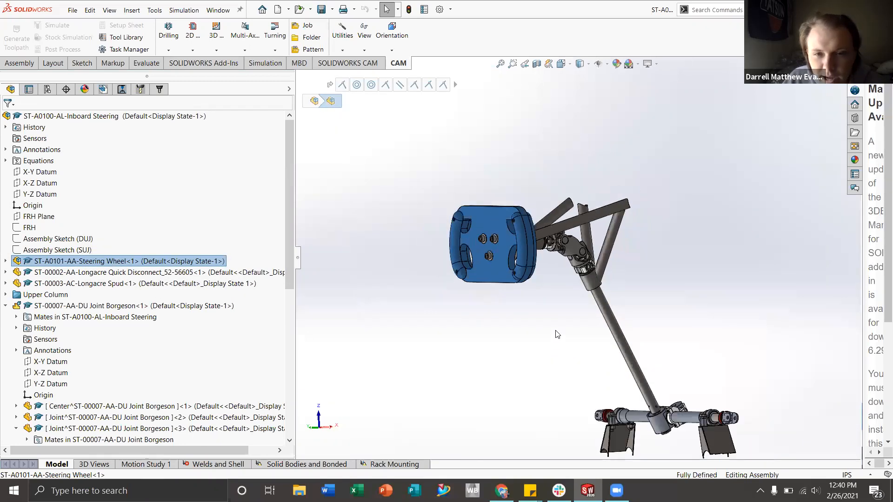
{"action": "scroll", "coordinate": [571, 312], "scroll_direction": "down", "scroll_amount": 6}
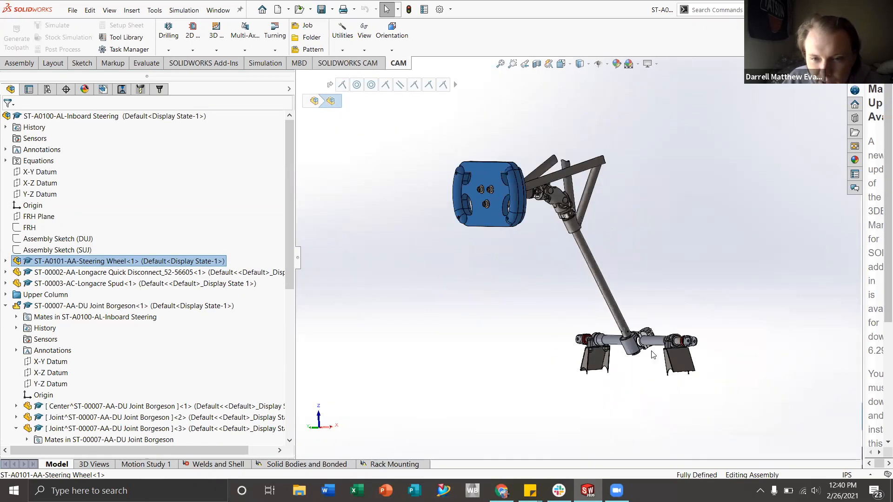
{"action": "scroll", "coordinate": [196, 311], "scroll_direction": "down", "scroll_amount": 8}
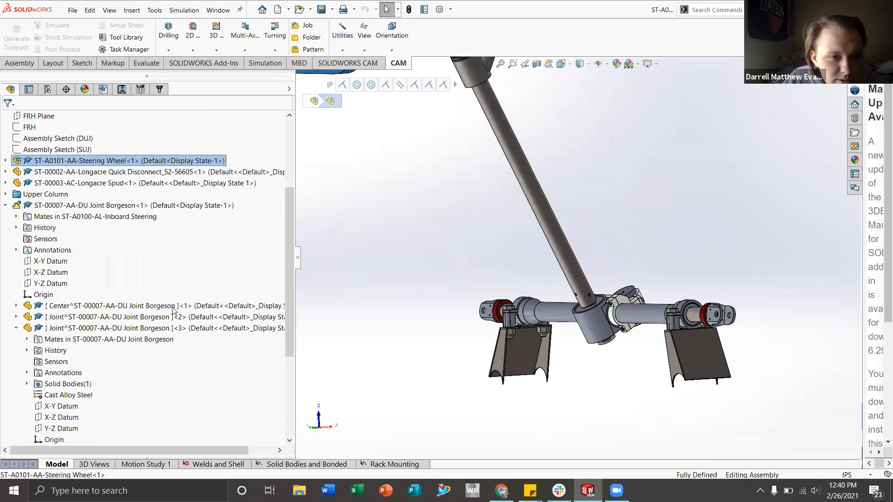
{"action": "left_click", "coordinate": [121, 395]}
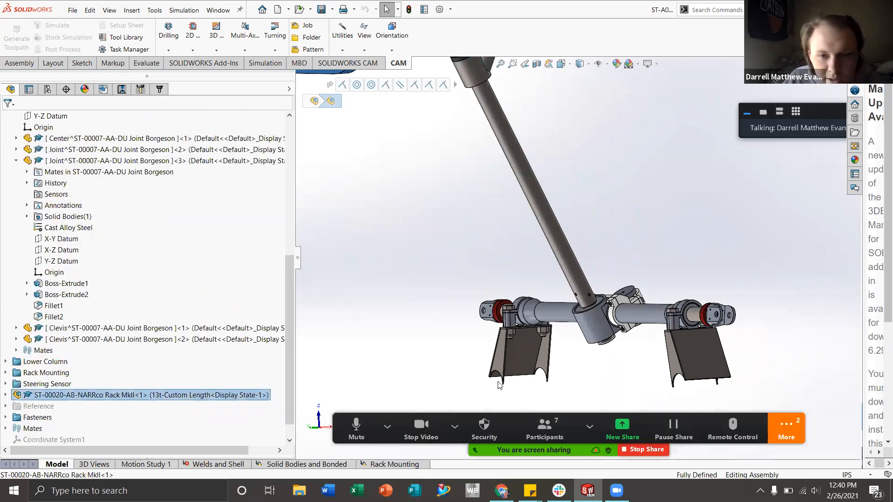
- Hide the ST-10005-AC-Upper Support and the ST-10009-AD-Lower Support around the steering column
{"action": "scroll", "coordinate": [600, 323], "scroll_direction": "up", "scroll_amount": 2}
{"action": "middle_click_drag", "start_coordinate": [601, 323], "coordinate": [505, 197]}
{"action": "scroll", "coordinate": [505, 190], "scroll_direction": "down", "scroll_amount": 6}
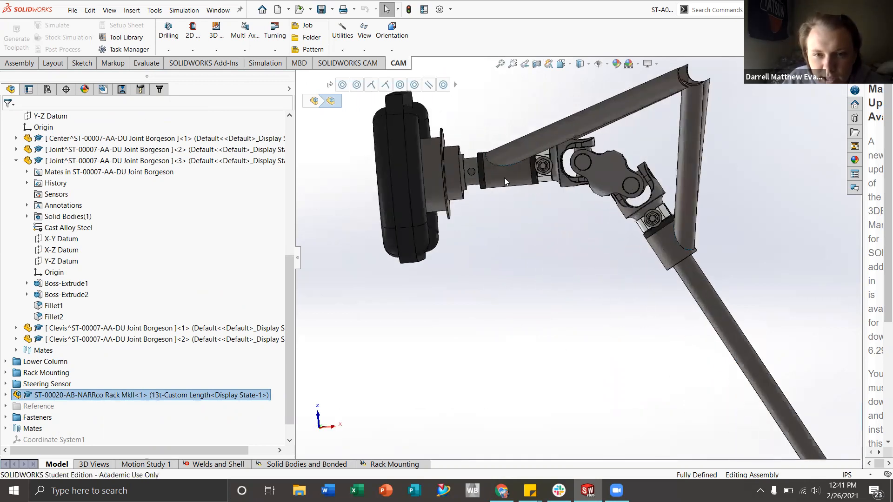
{"action": "left_click", "coordinate": [510, 173]}
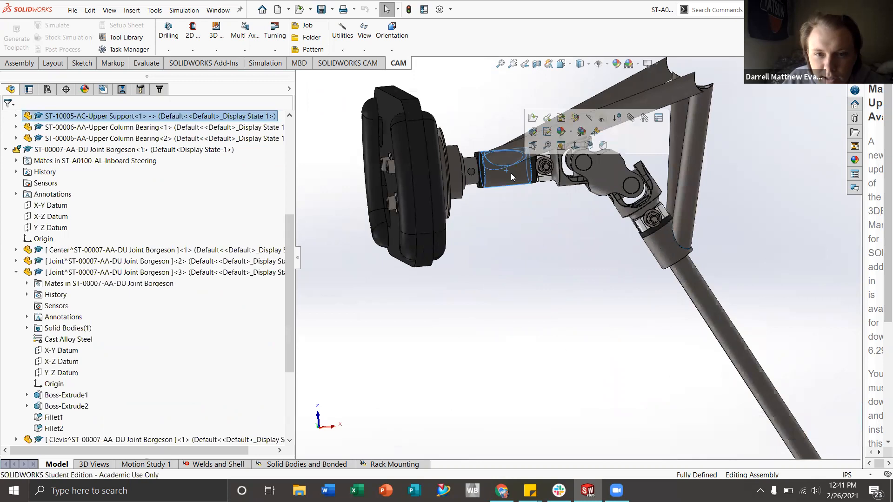
{"action": "right_click", "coordinate": [511, 173]}
{"action": "left_click", "coordinate": [584, 130]}
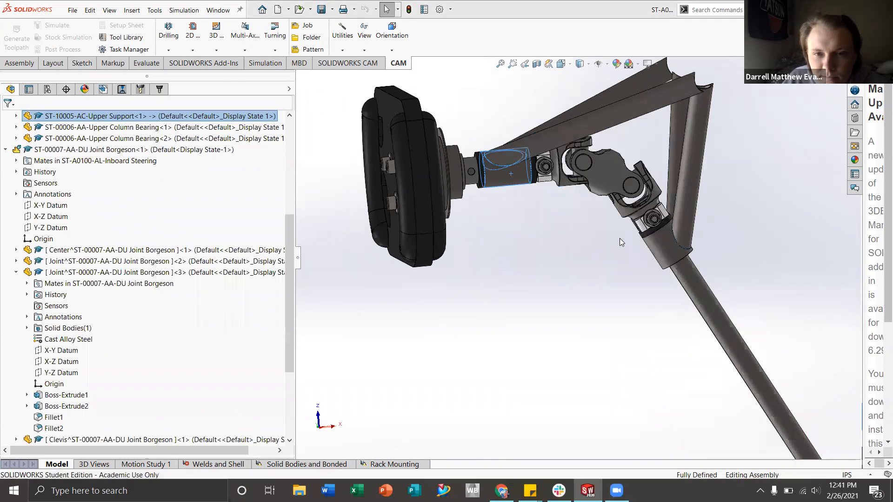
{"action": "right_click", "coordinate": [668, 245]}
{"action": "left_click", "coordinate": [737, 120]}
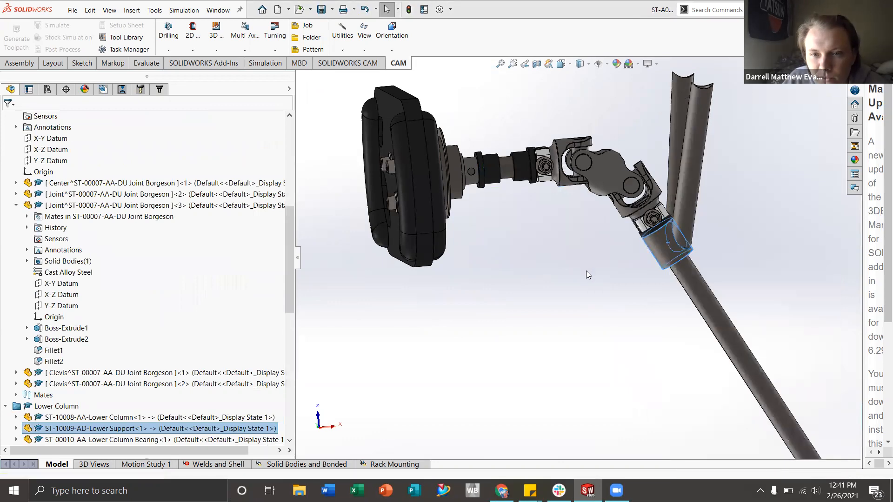
- Highlight the upper column shaft, its adjoining U-joint clevis and the whole ST-00007-AA-DU Joint Borgeson subassembly
{"action": "left_click", "coordinate": [508, 166]}
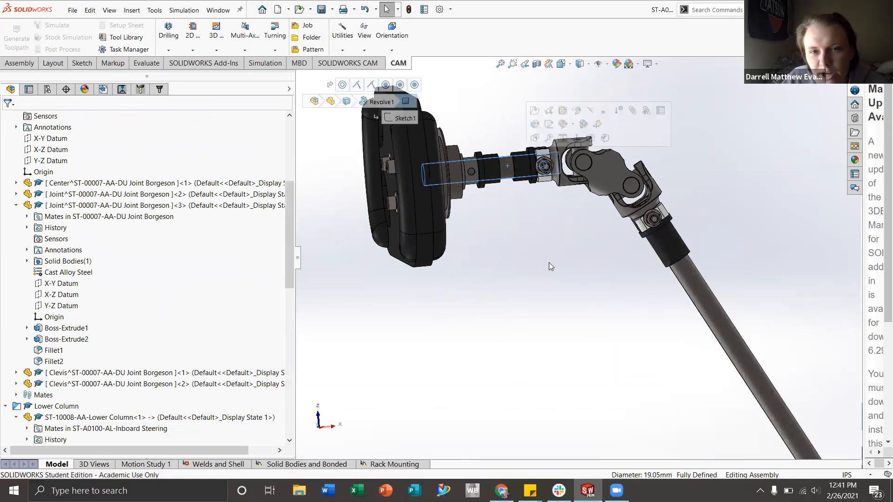
{"action": "scroll", "coordinate": [575, 257], "scroll_direction": "up", "scroll_amount": 1}
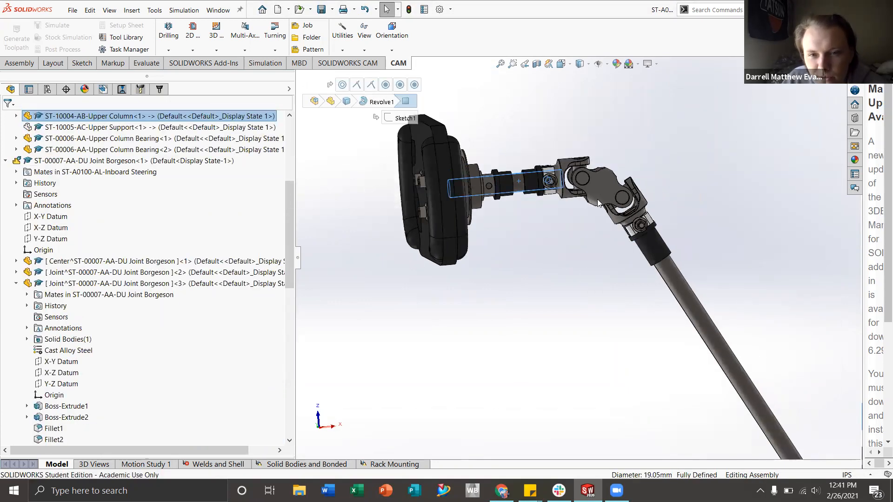
{"action": "scroll", "coordinate": [597, 199], "scroll_direction": "down", "scroll_amount": 2}
{"action": "left_click", "coordinate": [540, 148]}
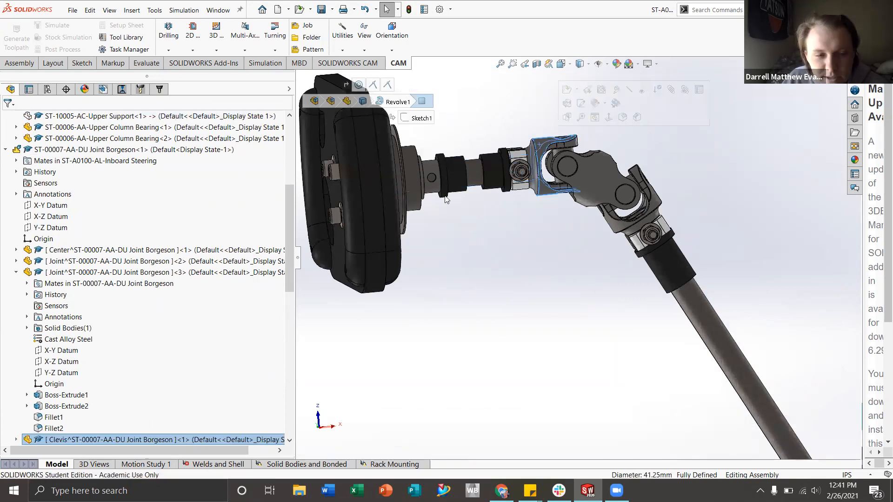
{"action": "left_click", "coordinate": [95, 150]}
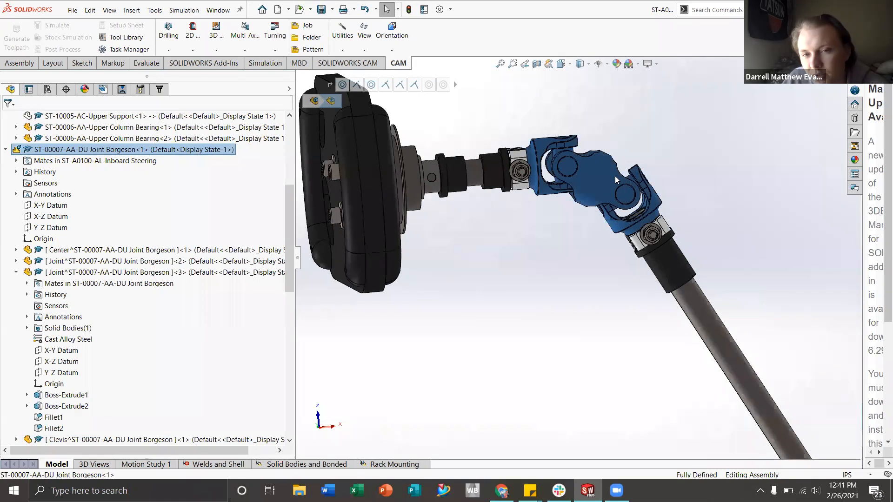
- Highlight the ST-10008-AA-Lower Column shaft and inspect it down to where it meets the rack's pinion
{"action": "scroll", "coordinate": [672, 292], "scroll_direction": "up", "scroll_amount": 4}
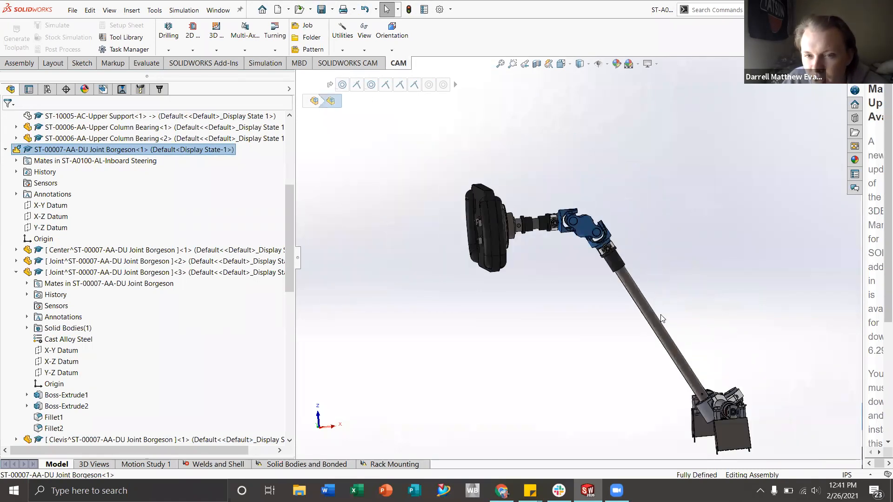
{"action": "scroll", "coordinate": [667, 362], "scroll_direction": "down", "scroll_amount": 2}
{"action": "left_click", "coordinate": [666, 362]}
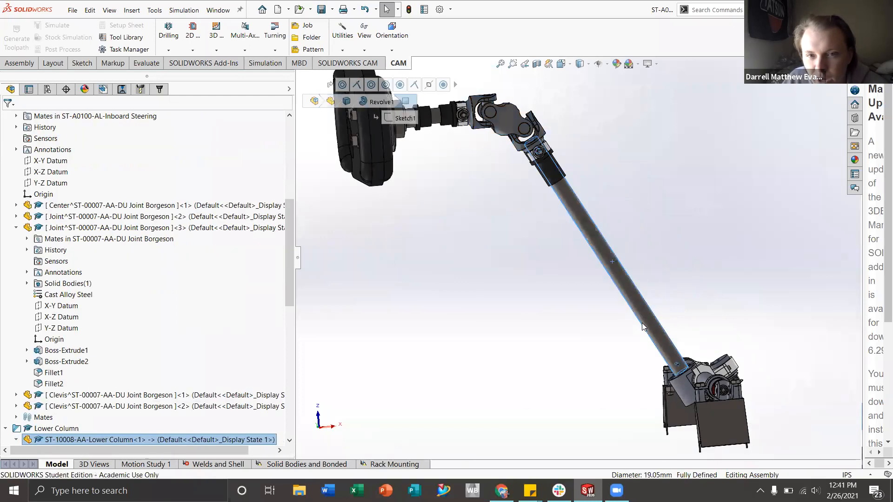
{"action": "scroll", "coordinate": [606, 261], "scroll_direction": "up", "scroll_amount": 1}
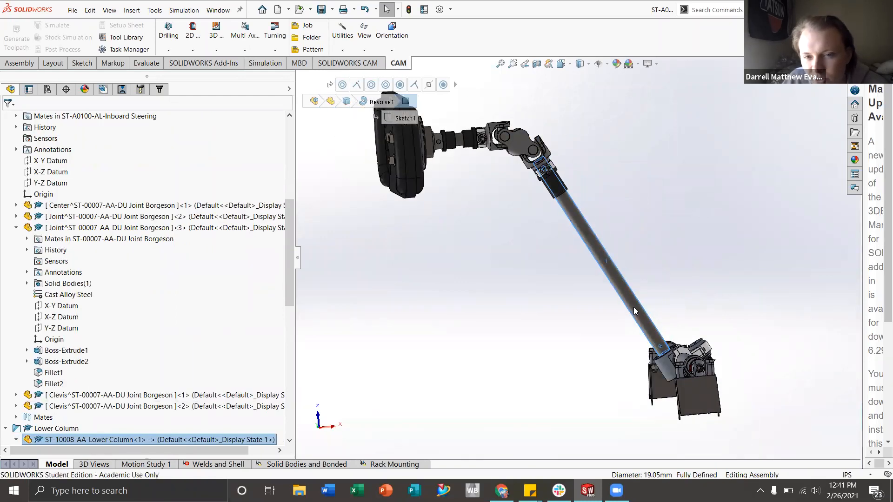
{"action": "scroll", "coordinate": [634, 308], "scroll_direction": "up", "scroll_amount": 2}
{"action": "scroll", "coordinate": [619, 307], "scroll_direction": "down", "scroll_amount": 3}
{"action": "scroll", "coordinate": [620, 309], "scroll_direction": "down", "scroll_amount": 5}
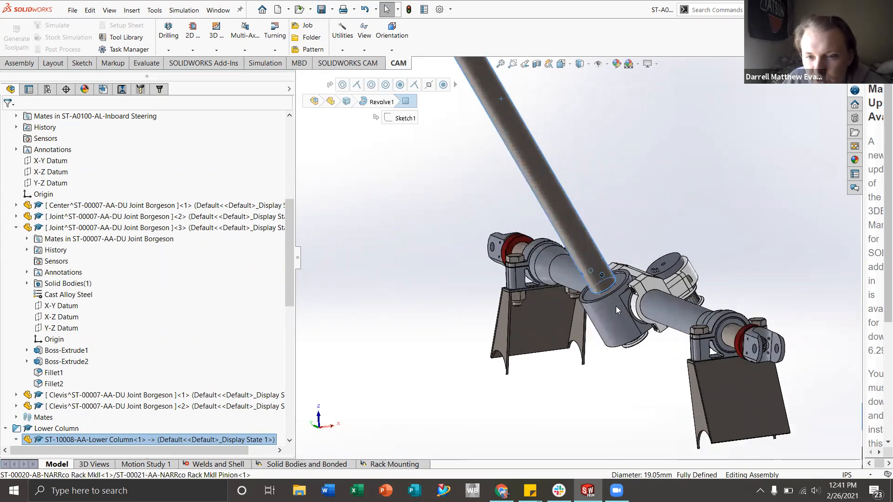
- Examine the steering assembly from the rack back up to the double U-joint, highlighting the joint's center body up close
{"action": "scroll", "coordinate": [506, 262], "scroll_direction": "up", "scroll_amount": 4}
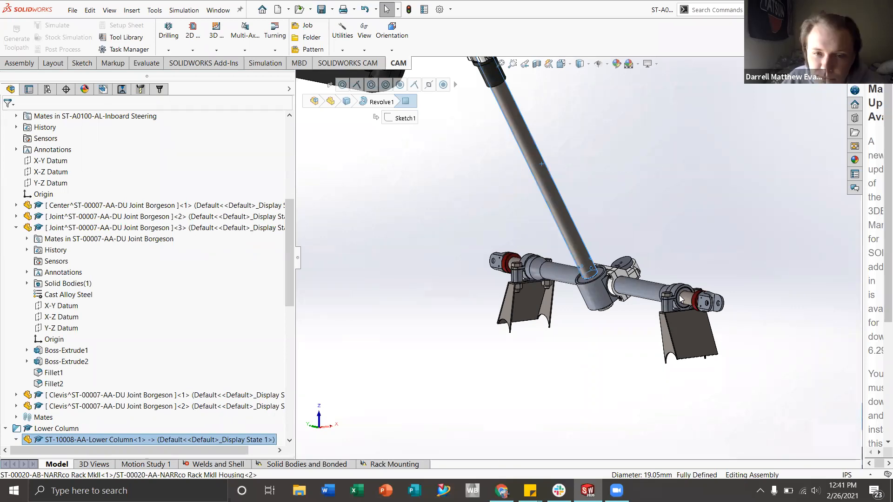
{"action": "scroll", "coordinate": [656, 282], "scroll_direction": "up", "scroll_amount": 5}
{"action": "scroll", "coordinate": [578, 221], "scroll_direction": "down", "scroll_amount": 2}
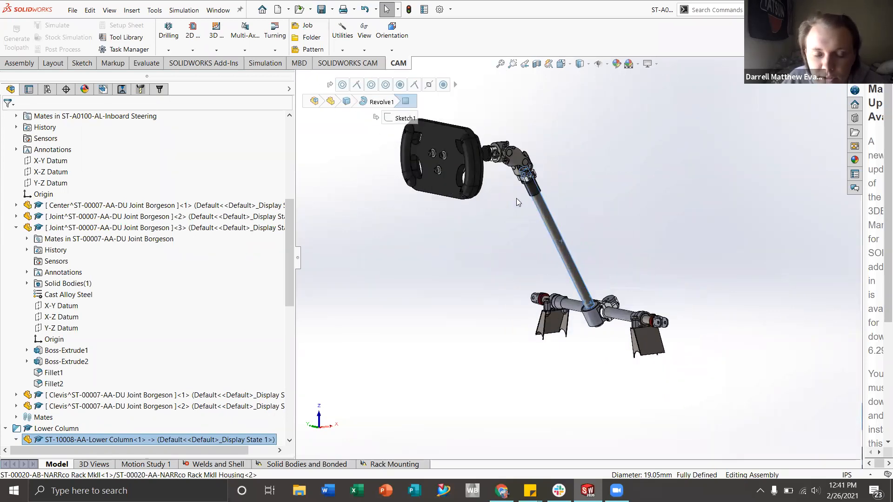
{"action": "scroll", "coordinate": [517, 204], "scroll_direction": "down", "scroll_amount": 6}
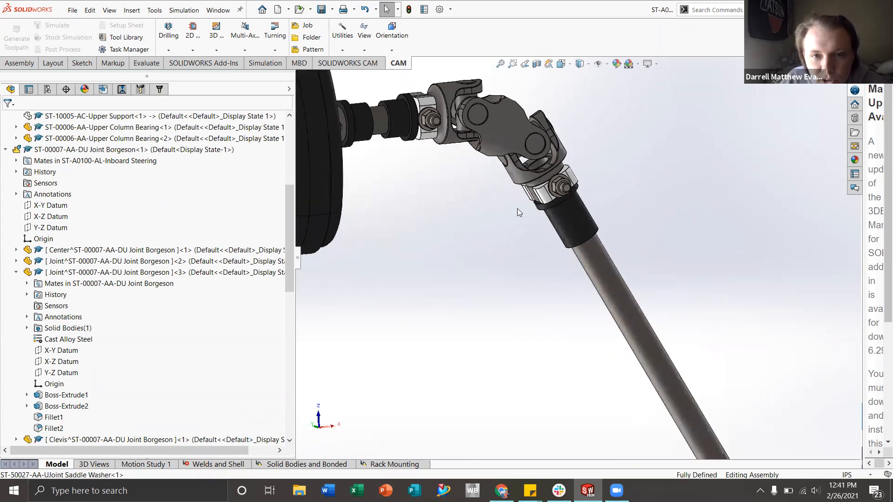
{"action": "scroll", "coordinate": [517, 208], "scroll_direction": "down", "scroll_amount": 4}
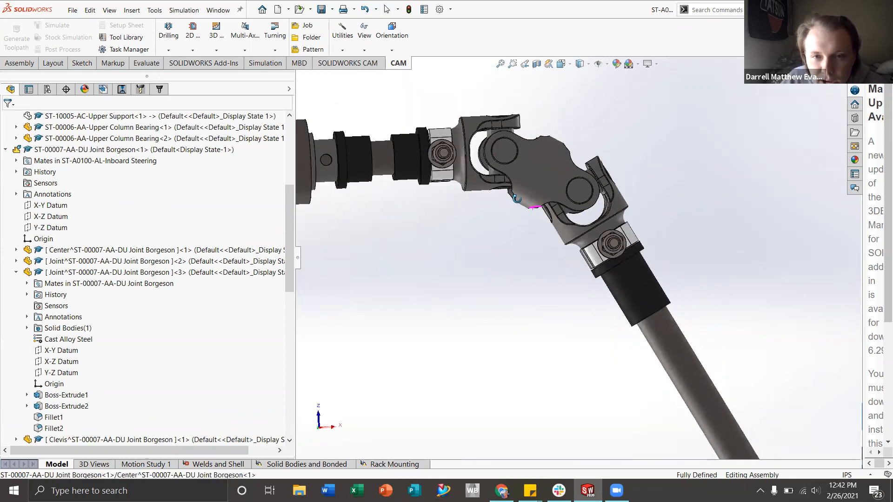
{"action": "left_click", "coordinate": [541, 168]}
{"action": "scroll", "coordinate": [536, 242], "scroll_direction": "up", "scroll_amount": 4}
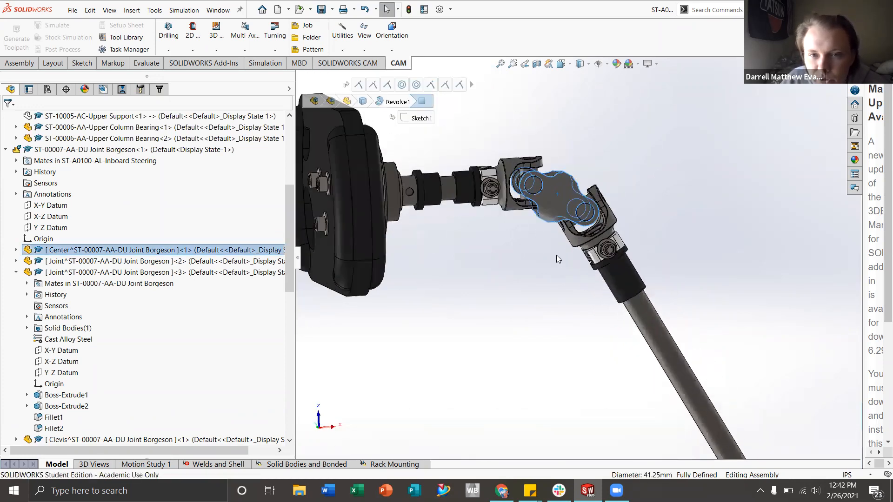
{"action": "scroll", "coordinate": [558, 205], "scroll_direction": "down", "scroll_amount": 3}
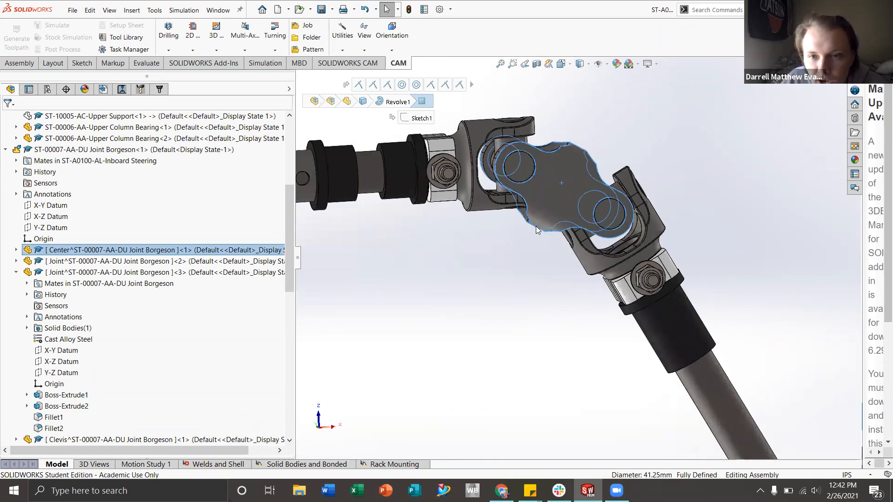
{"action": "scroll", "coordinate": [551, 241], "scroll_direction": "up", "scroll_amount": 2}
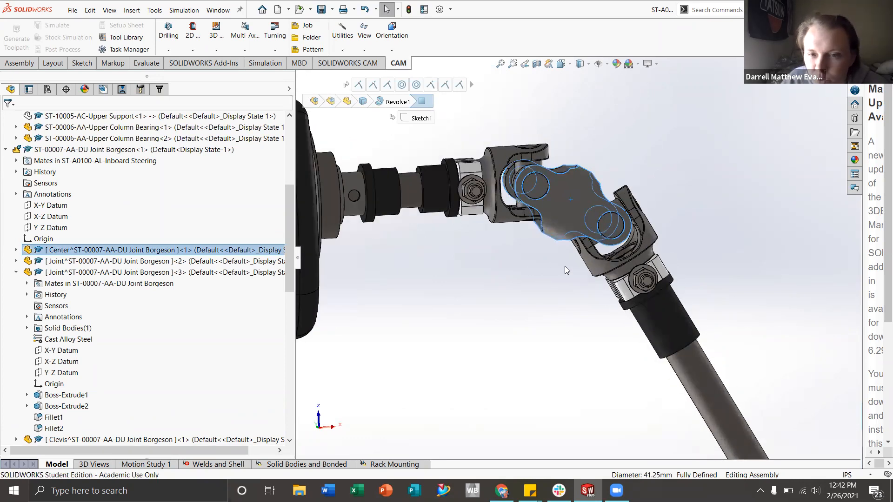
{"action": "left_click", "coordinate": [553, 284]}
{"action": "scroll", "coordinate": [557, 279], "scroll_direction": "up", "scroll_amount": 2}
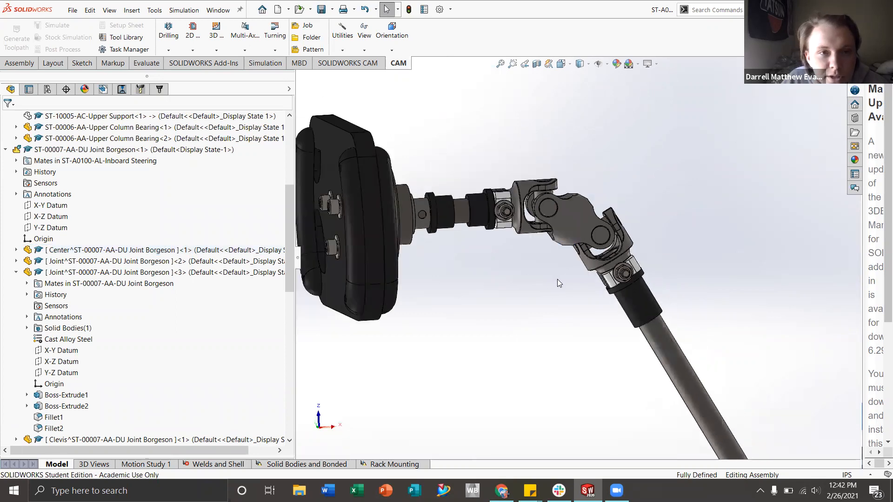
- Create a new assembly document, accept the CAM data message, and exit Begin Assembly without inserting a component
{"action": "left_click", "coordinate": [288, 11]}
{"action": "left_click", "coordinate": [293, 24]}
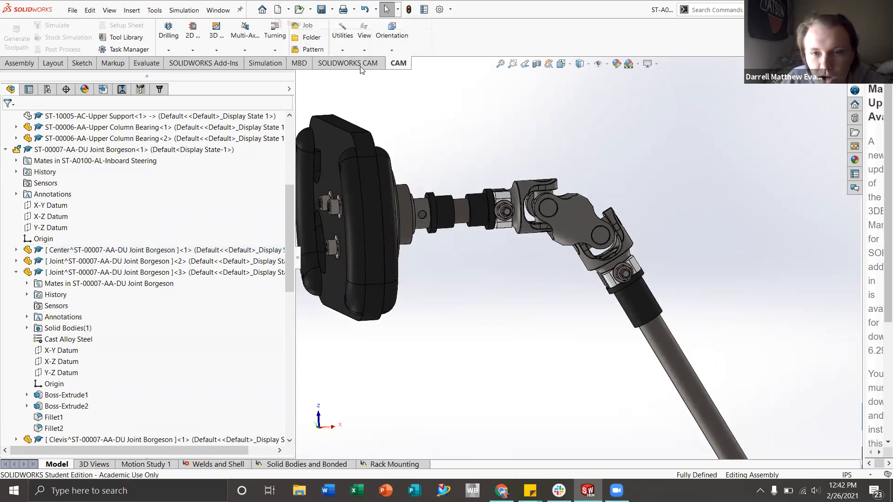
{"action": "left_click", "coordinate": [409, 181]}
{"action": "left_click", "coordinate": [439, 330]}
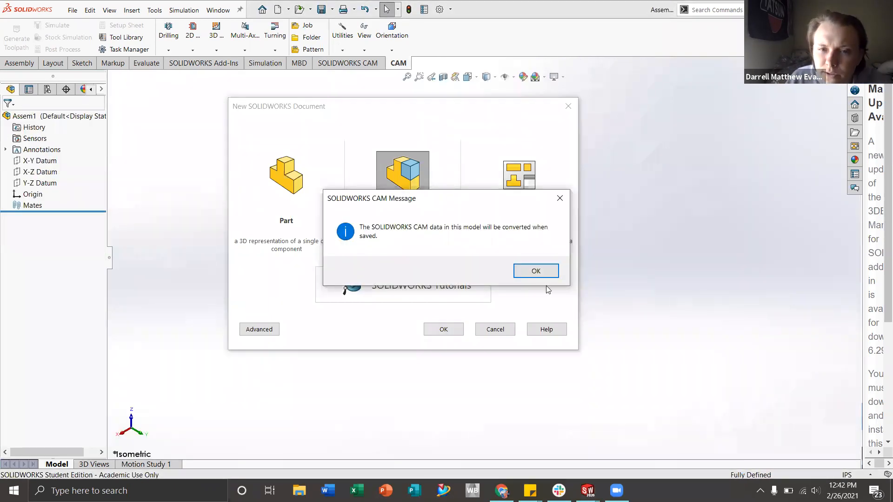
{"action": "left_click", "coordinate": [529, 273]}
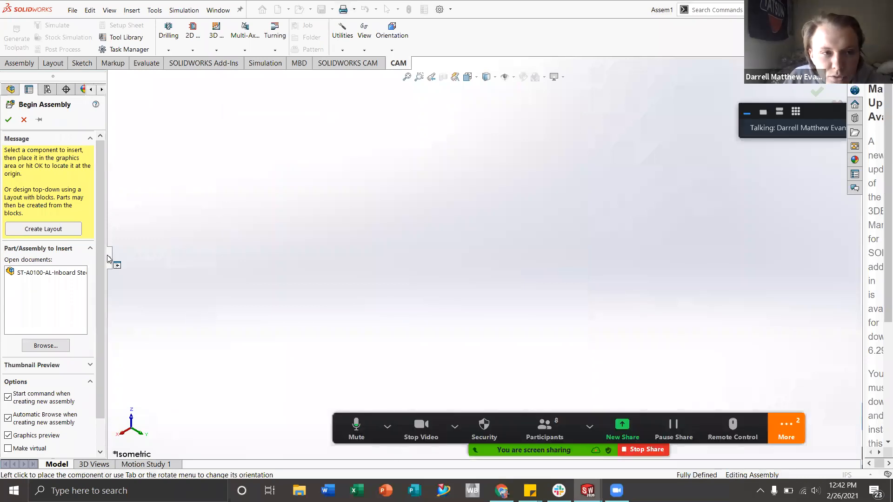
{"action": "left_click_drag", "start_coordinate": [108, 259], "coordinate": [161, 259]}
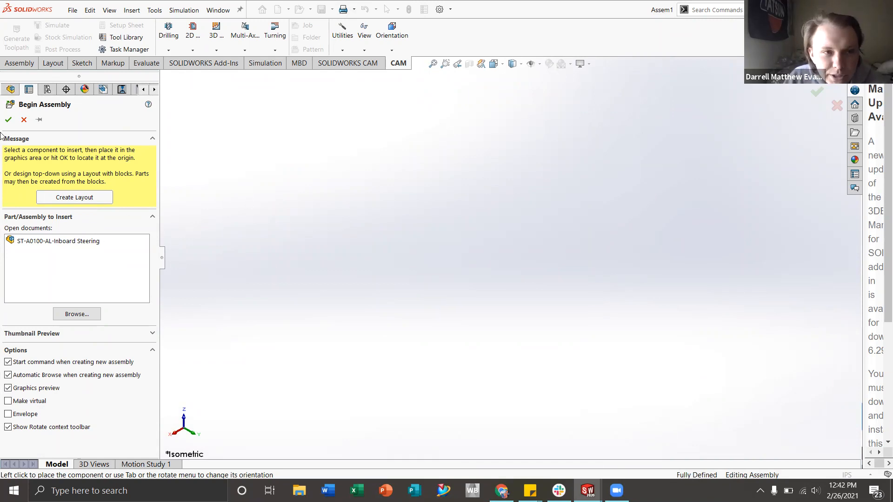
{"action": "left_click", "coordinate": [24, 120]}
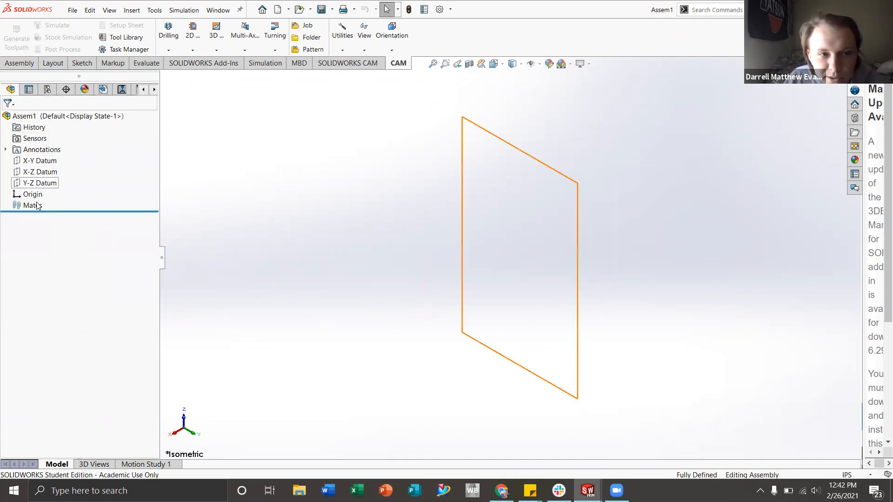
- Select the X-Y Datum plane of the new assembly to show its outline and dismiss its context options
{"action": "left_click", "coordinate": [32, 162]}
{"action": "right_click", "coordinate": [32, 162]}
{"action": "key", "text": "Escape"}
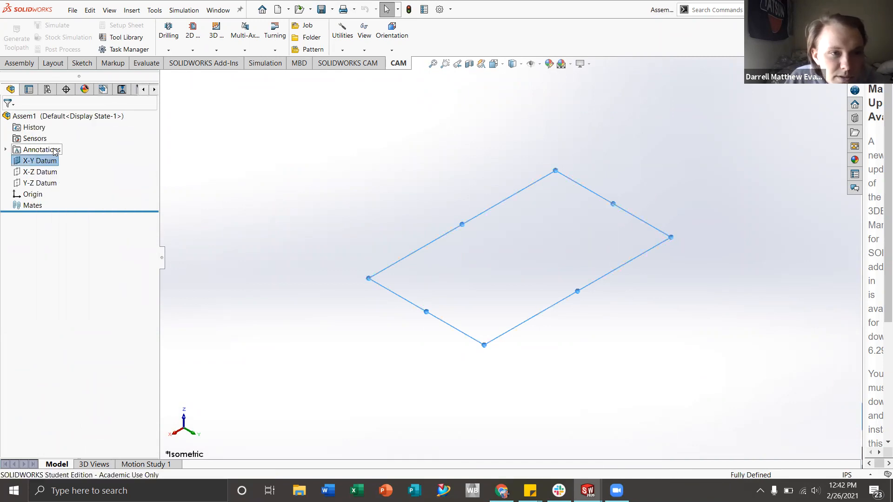
- Set the X-Z Datum and Y-Z Datum planes of the new assembly to shown
{"action": "left_click", "coordinate": [37, 173]}
{"action": "right_click", "coordinate": [37, 173]}
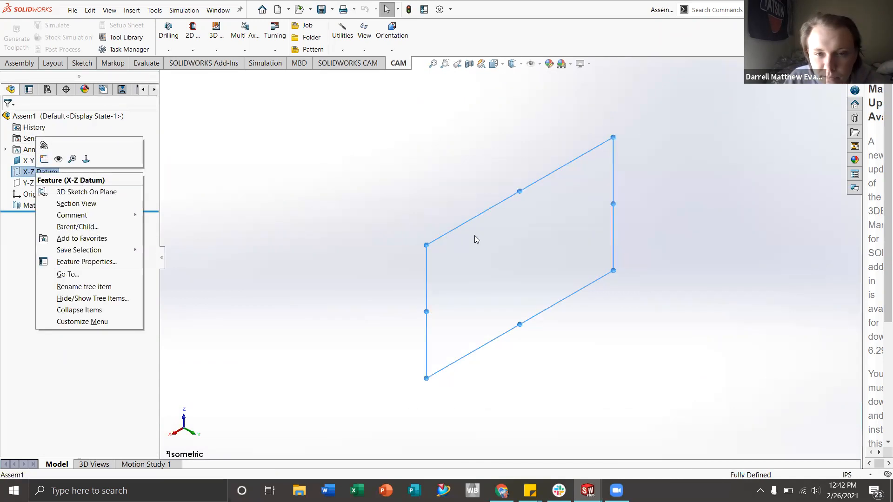
{"action": "key", "text": "Escape"}
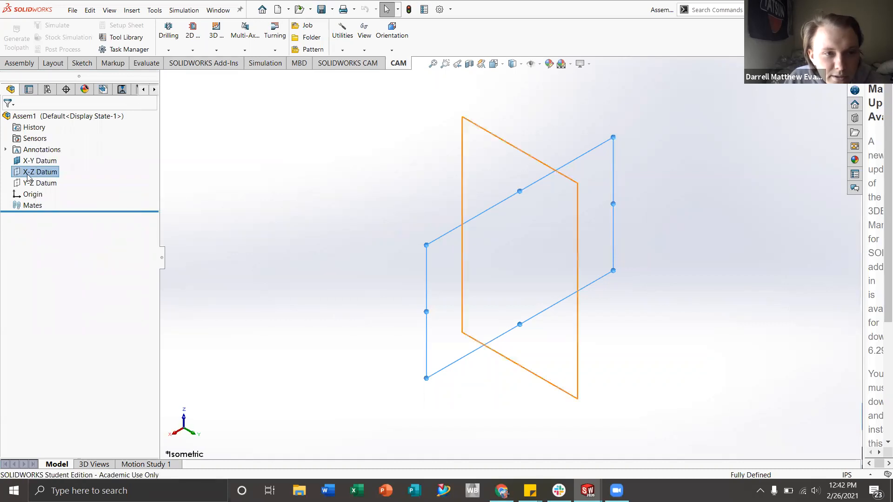
{"action": "right_click", "coordinate": [32, 174]}
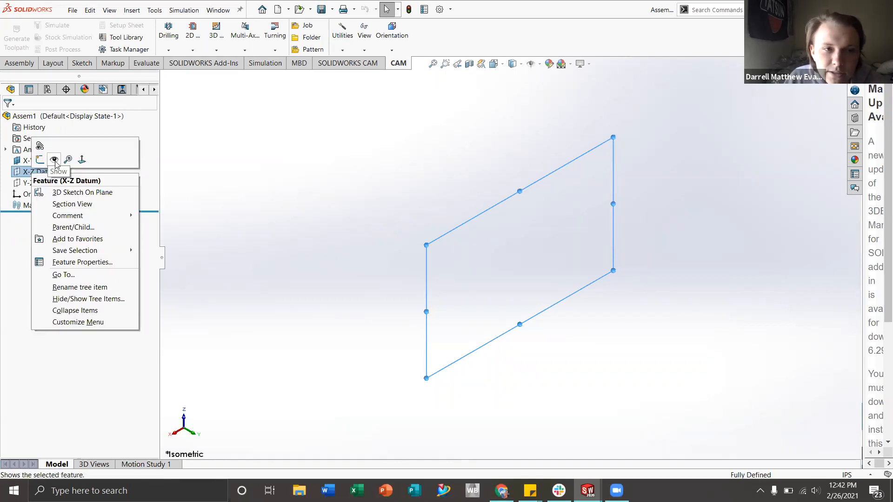
{"action": "left_click", "coordinate": [55, 161]}
{"action": "right_click", "coordinate": [45, 183]}
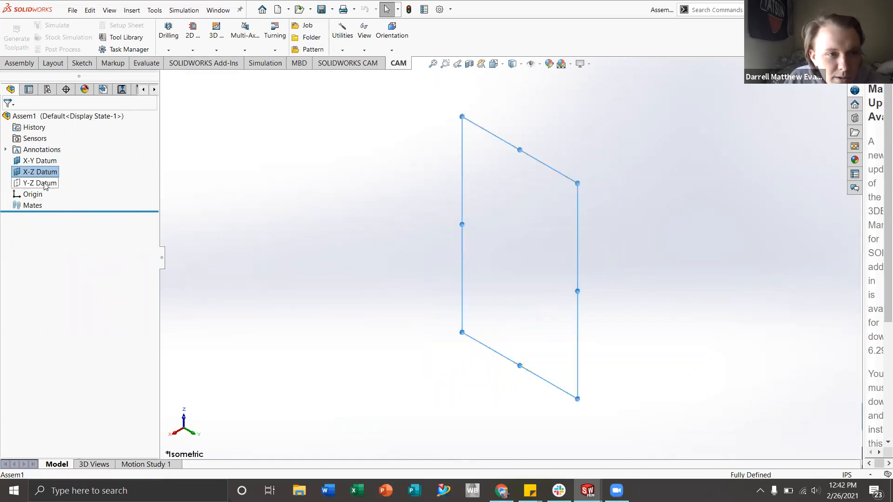
{"action": "left_click", "coordinate": [66, 171]}
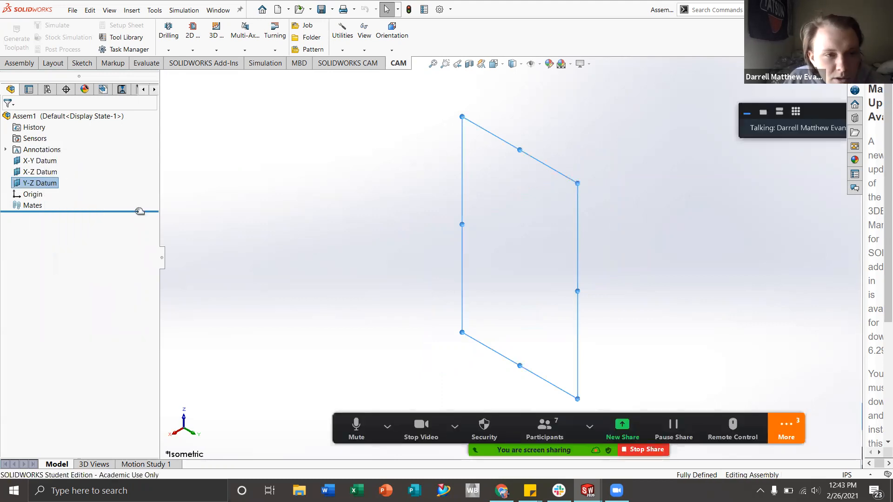
- Turn on plane visibility for the whole graphics area and view the three datum planes from an angle
{"action": "left_click", "coordinate": [474, 231]}
{"action": "left_click", "coordinate": [532, 65]}
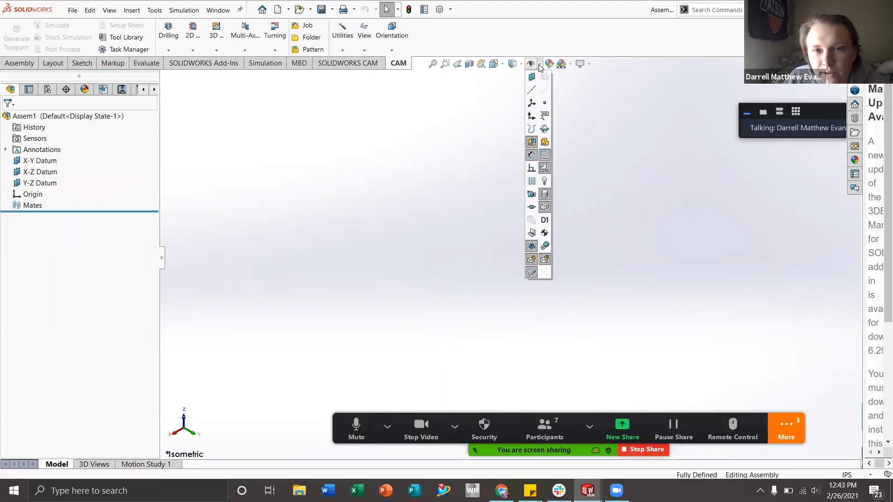
{"action": "left_click", "coordinate": [532, 78]}
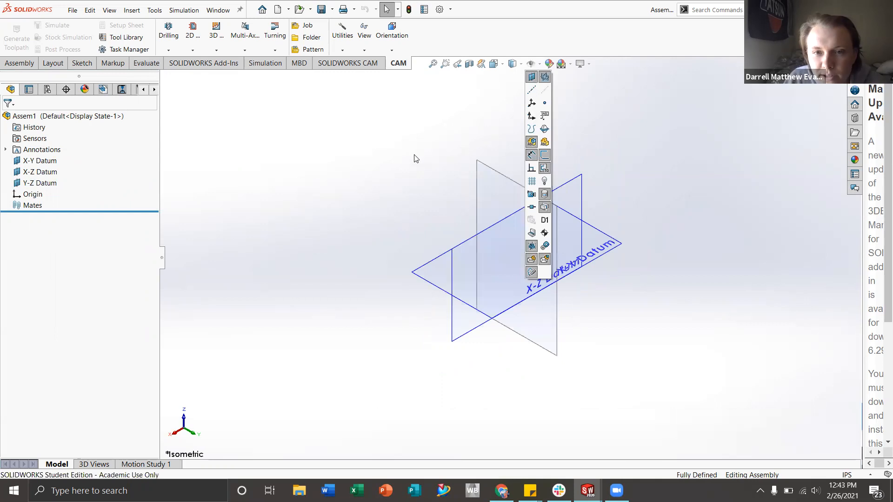
{"action": "middle_click_drag", "start_coordinate": [529, 274], "coordinate": [510, 216]}
{"action": "scroll", "coordinate": [512, 226], "scroll_direction": "down", "scroll_amount": 2}
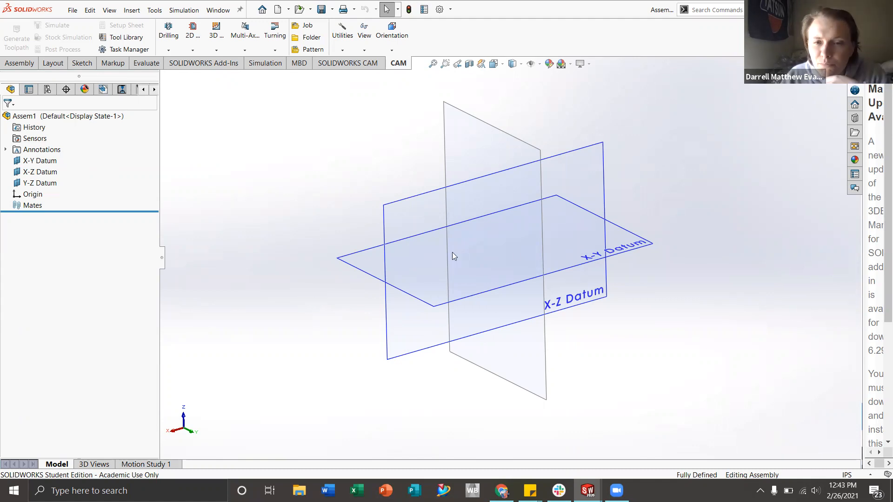
{"action": "scroll", "coordinate": [496, 263], "scroll_direction": "up", "scroll_amount": 2}
{"action": "mouse_move", "coordinate": [496, 263]}
{"action": "middle_mouse_down"}
{"action": "mouse_move", "coordinate": [504, 279]}
{"action": "mouse_move", "coordinate": [498, 261]}
{"action": "middle_mouse_up"}
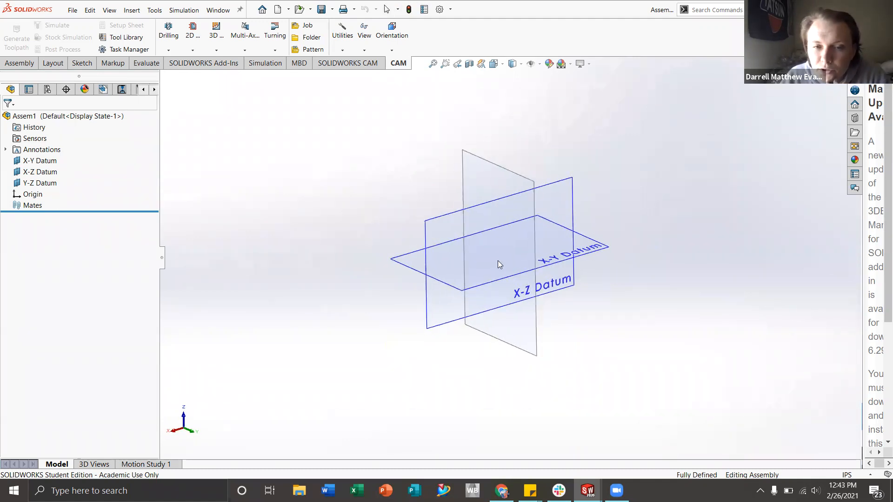
- Switch to the Front view with the view selector cube, and return to an angled view of the planes
{"action": "key", "text": "space"}
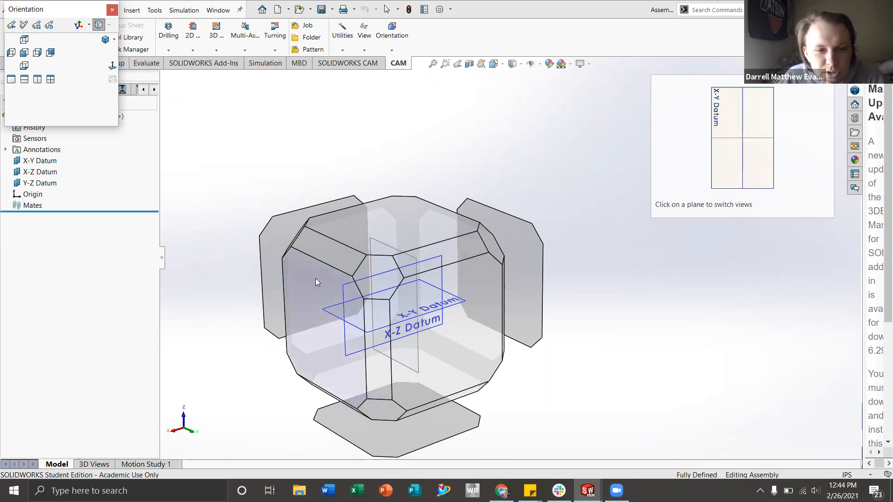
{"action": "left_click", "coordinate": [339, 316]}
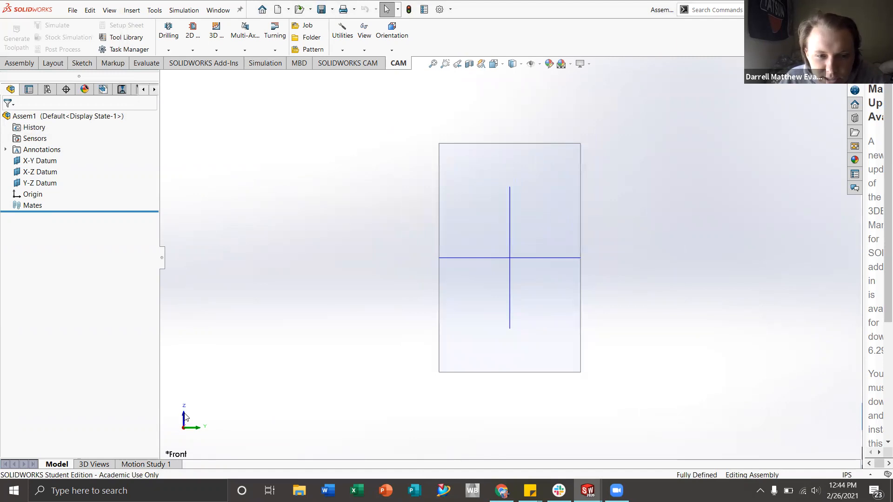
{"action": "scroll", "coordinate": [559, 276], "scroll_direction": "up", "scroll_amount": 3}
{"action": "middle_click_drag", "start_coordinate": [559, 276], "coordinate": [517, 303]}
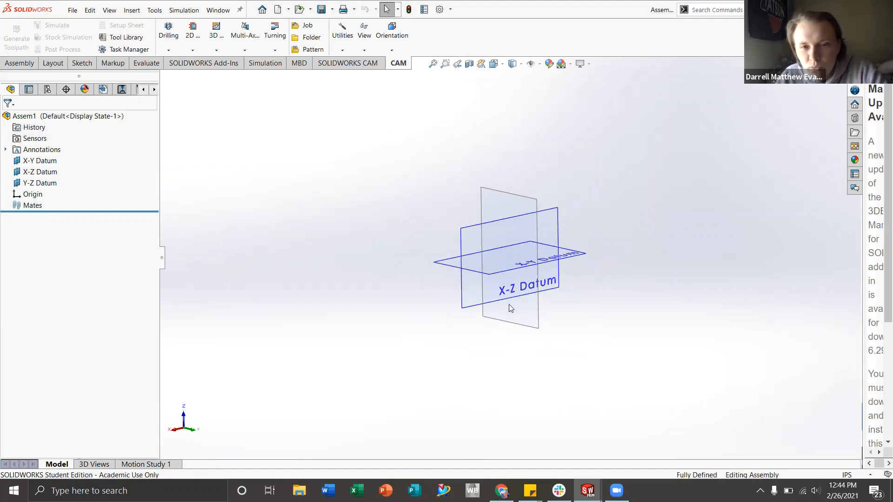
- Cycle the assembly through the Front, Back, Left, Right, Top, Bottom and Isometric standard views
{"action": "key", "text": "ctrl+1"}
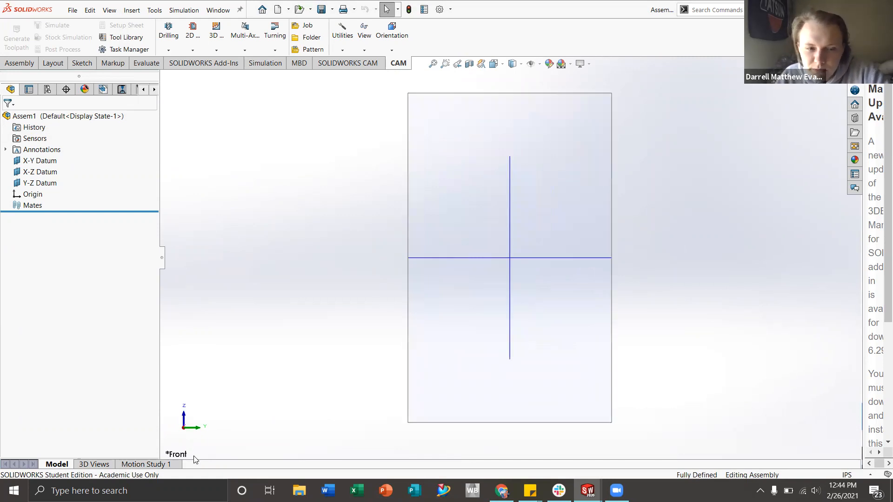
{"action": "key", "text": "ctrl+2"}
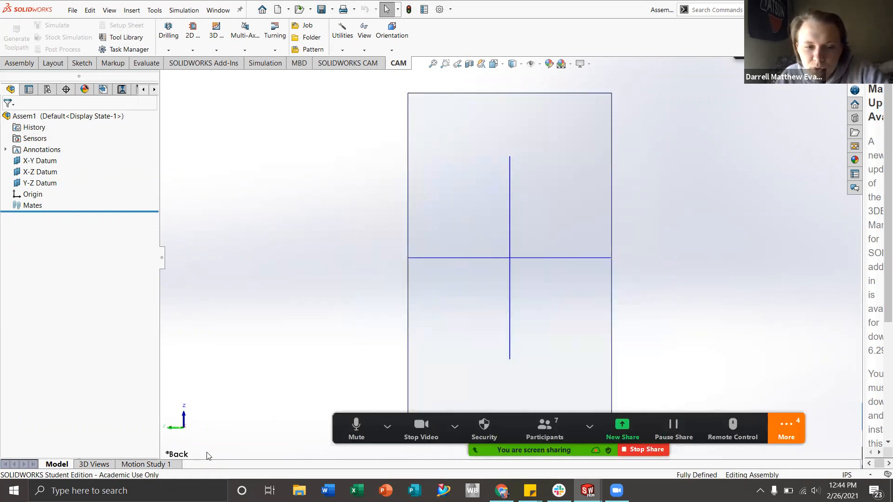
{"action": "key", "text": "ctrl+3"}
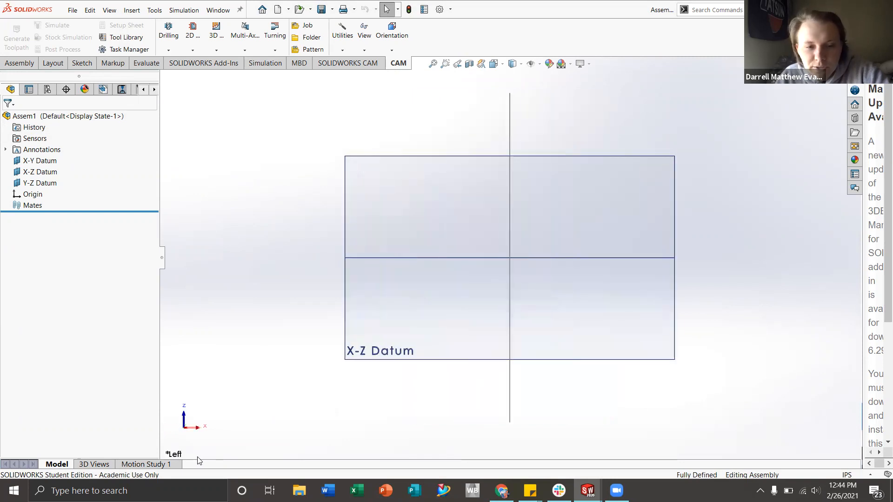
{"action": "key", "text": "ctrl+4"}
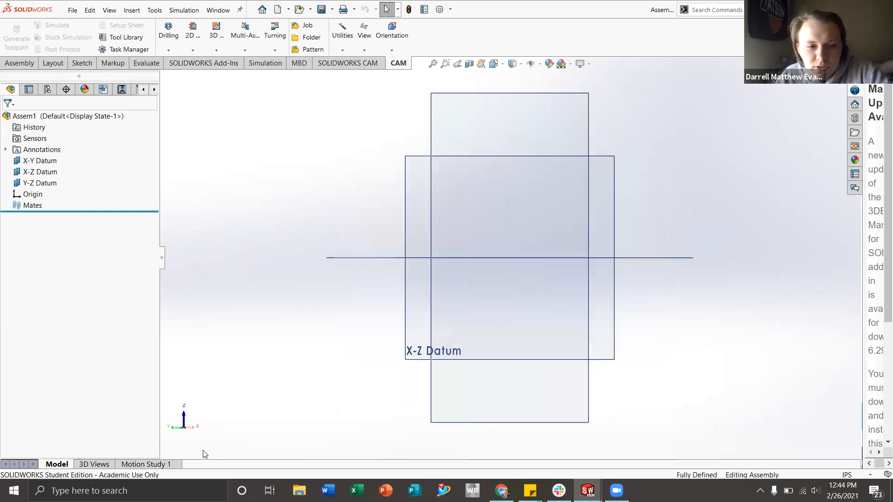
{"action": "key", "text": "ctrl+5"}
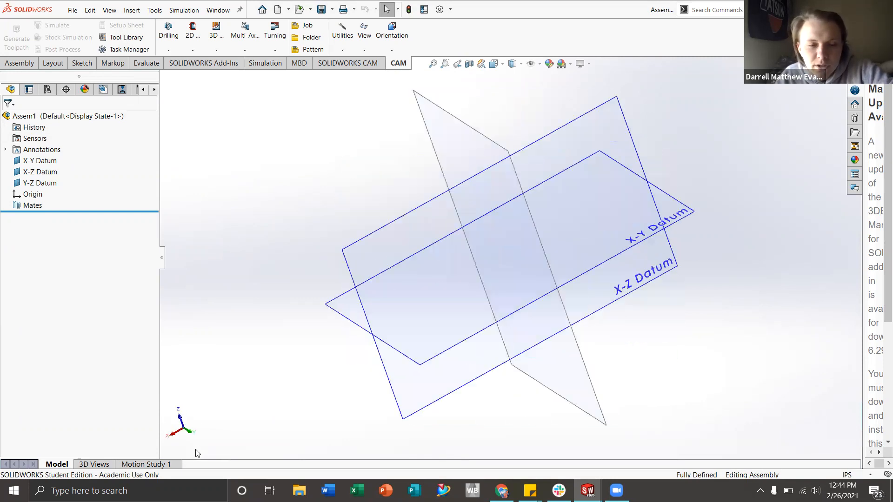
{"action": "key", "text": "ctrl+6"}
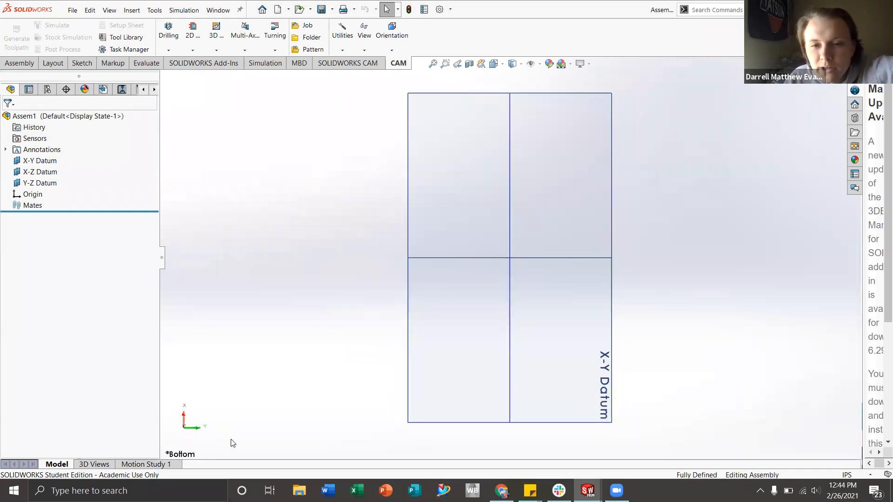
{"action": "key", "text": "ctrl+7"}
- Tilt the datum planes to an arbitrary angle, reorient them with the view selector cube, and return to the Front view
{"action": "middle_click_drag", "start_coordinate": [519, 302], "coordinate": [340, 218]}
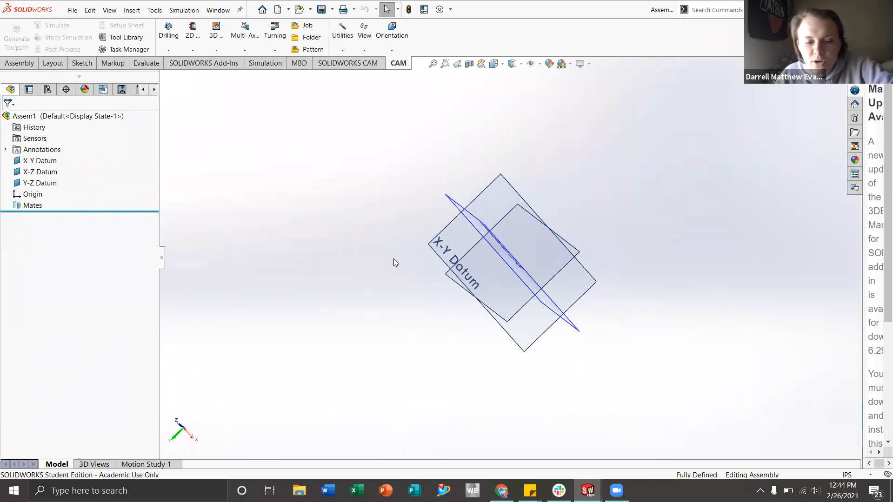
{"action": "key", "text": "space"}
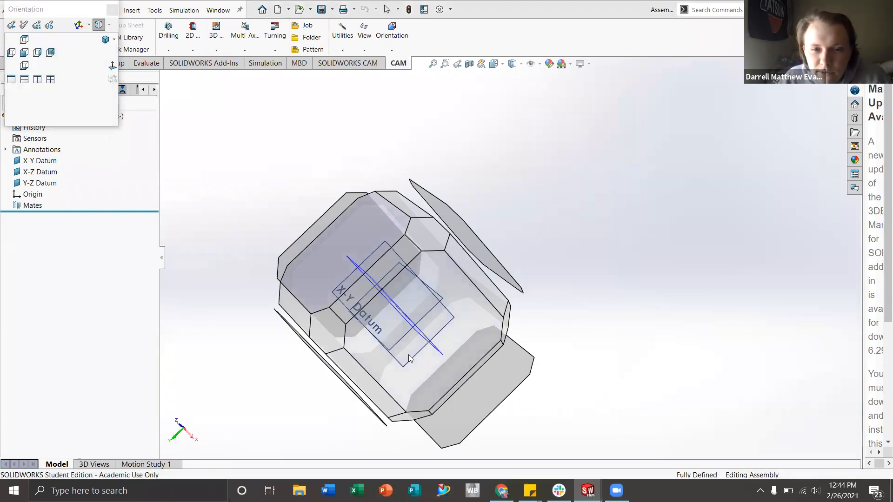
{"action": "left_click", "coordinate": [409, 358]}
{"action": "mouse_move", "coordinate": [523, 256]}
{"action": "middle_mouse_down"}
{"action": "mouse_move", "coordinate": [522, 238]}
{"action": "mouse_move", "coordinate": [523, 247]}
{"action": "middle_mouse_up"}
{"action": "key", "text": "ctrl+1"}
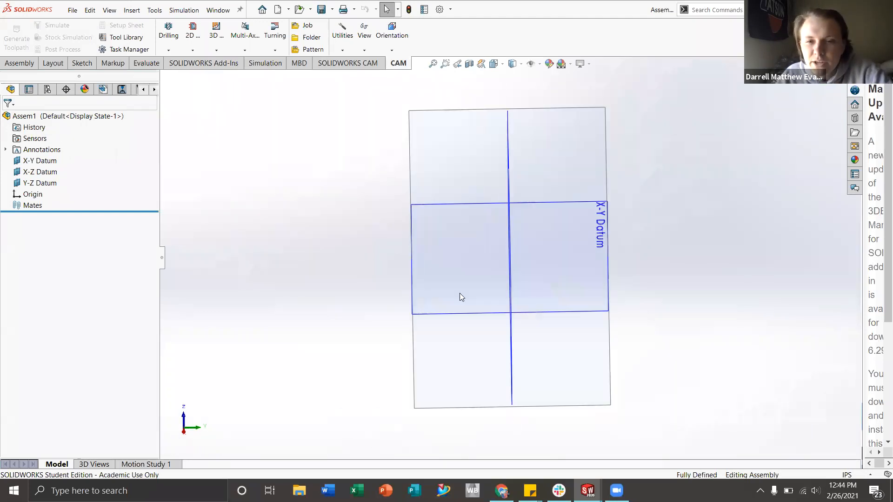
- Examine the datum planes at an angle, up close and from far away, until they leave the view
{"action": "scroll", "coordinate": [547, 315], "scroll_direction": "up", "scroll_amount": 2}
{"action": "middle_click_drag", "start_coordinate": [512, 304], "coordinate": [487, 347]}
{"action": "scroll", "coordinate": [519, 289], "scroll_direction": "up", "scroll_amount": 3}
{"action": "scroll", "coordinate": [520, 264], "scroll_direction": "down", "scroll_amount": 4}
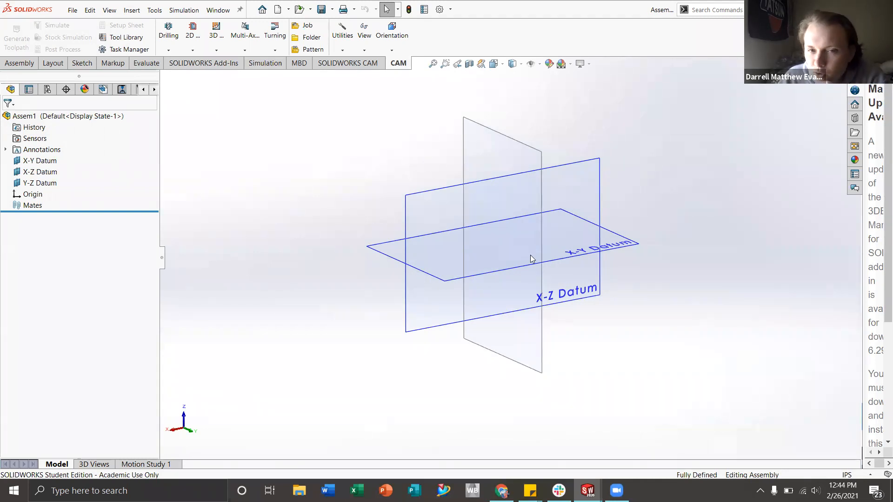
{"action": "scroll", "coordinate": [531, 256], "scroll_direction": "down", "scroll_amount": 2}
{"action": "scroll", "coordinate": [488, 239], "scroll_direction": "down", "scroll_amount": 4}
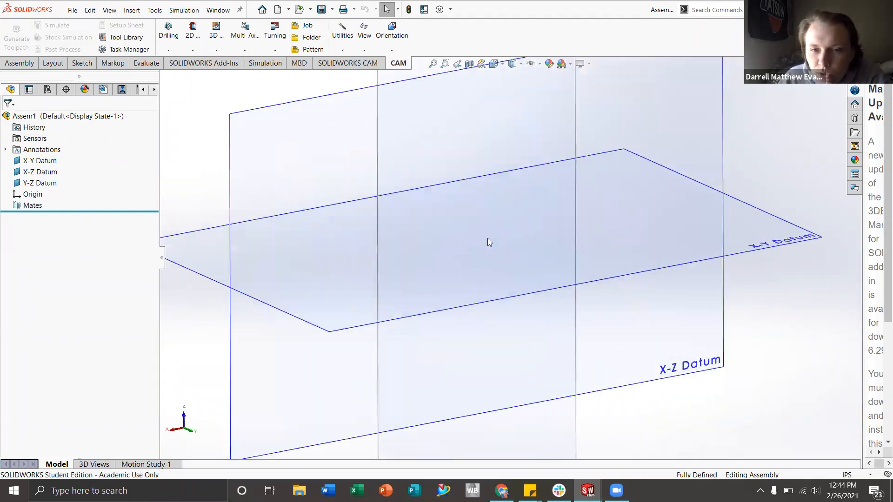
{"action": "scroll", "coordinate": [487, 238], "scroll_direction": "up", "scroll_amount": 2}
{"action": "scroll", "coordinate": [487, 240], "scroll_direction": "up", "scroll_amount": 8}
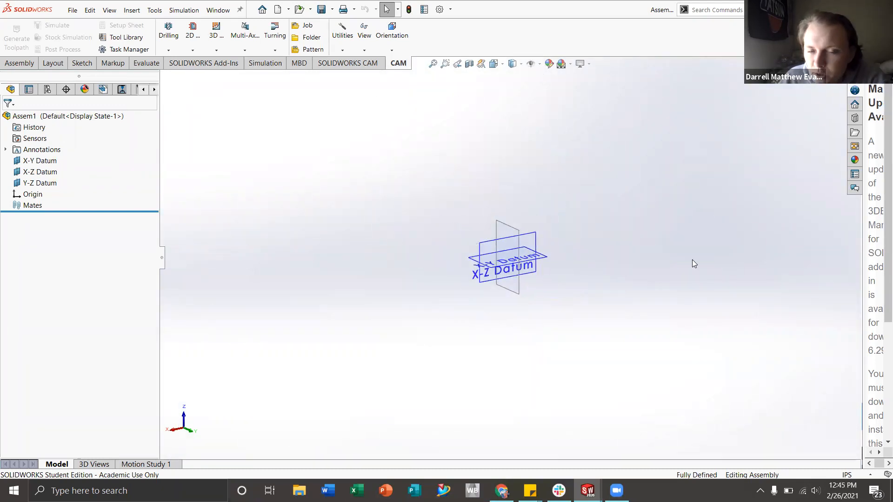
{"action": "scroll", "coordinate": [749, 261], "scroll_direction": "down", "scroll_amount": 3}
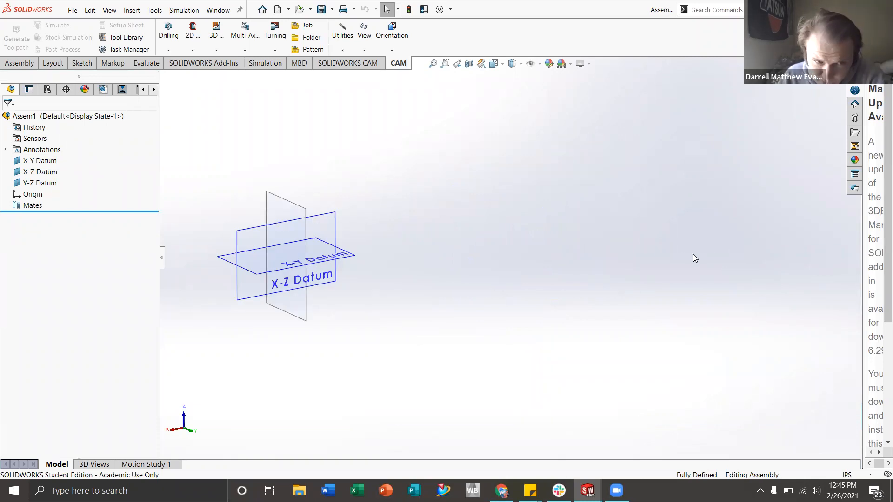
{"action": "scroll", "coordinate": [693, 258], "scroll_direction": "down", "scroll_amount": 3}
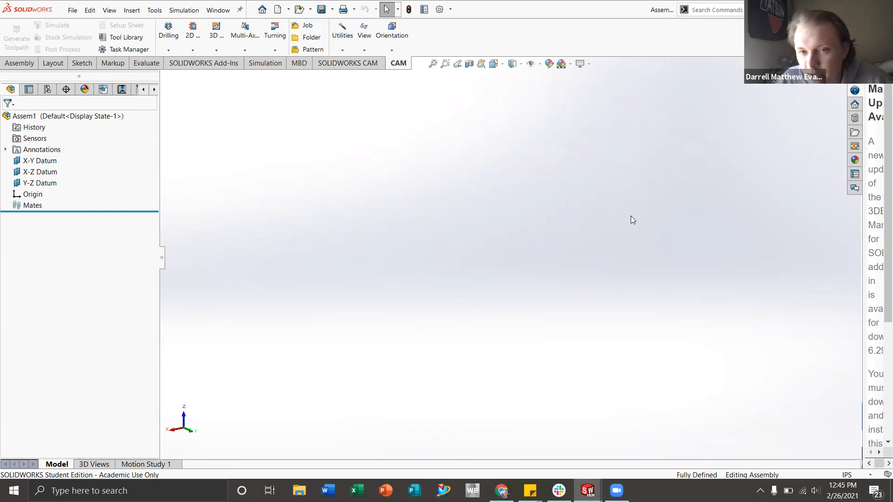
- Bring the datum planes back into sight with the Front and Left standard views and inspect them at a slight tilt
{"action": "key", "text": "ctrl+1"}
{"action": "key", "text": "ctrl+3"}
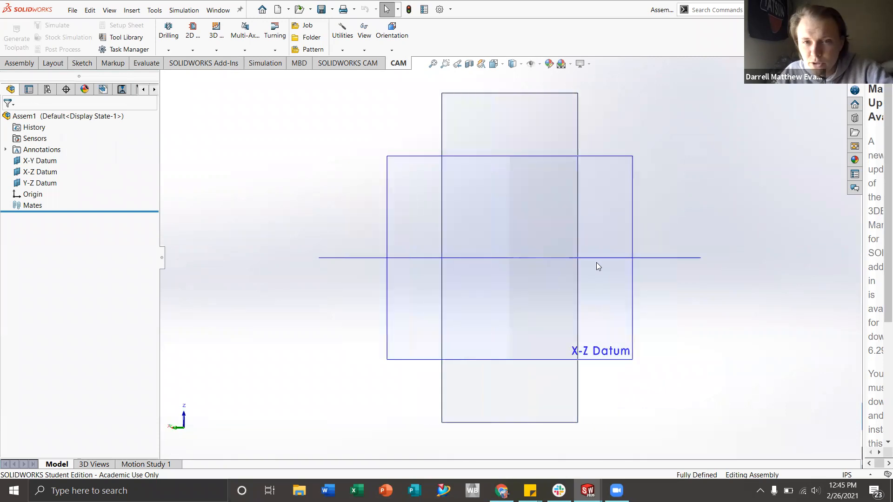
{"action": "middle_click_drag", "start_coordinate": [571, 271], "coordinate": [512, 219]}
{"action": "middle_click_drag", "start_coordinate": [499, 272], "coordinate": [498, 237]}
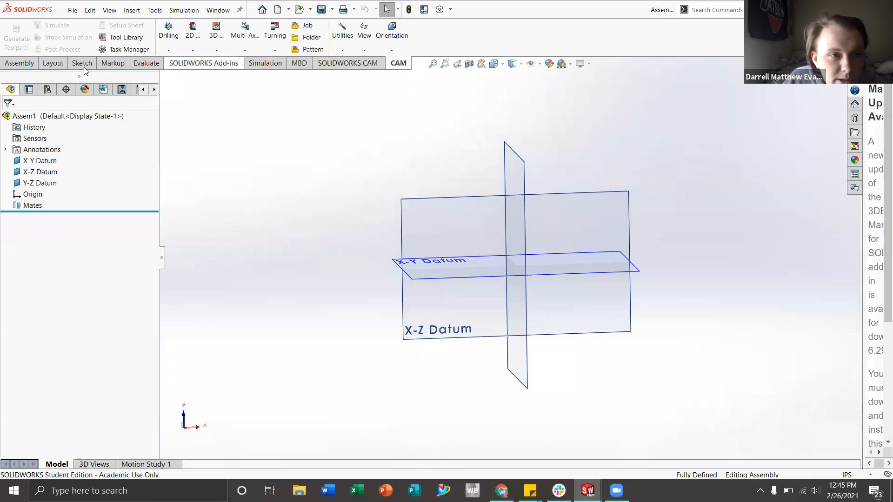
- Review the available Assembly, Layout, Sketch, Markup and Evaluate commands one set after another
{"action": "left_click", "coordinate": [20, 64]}
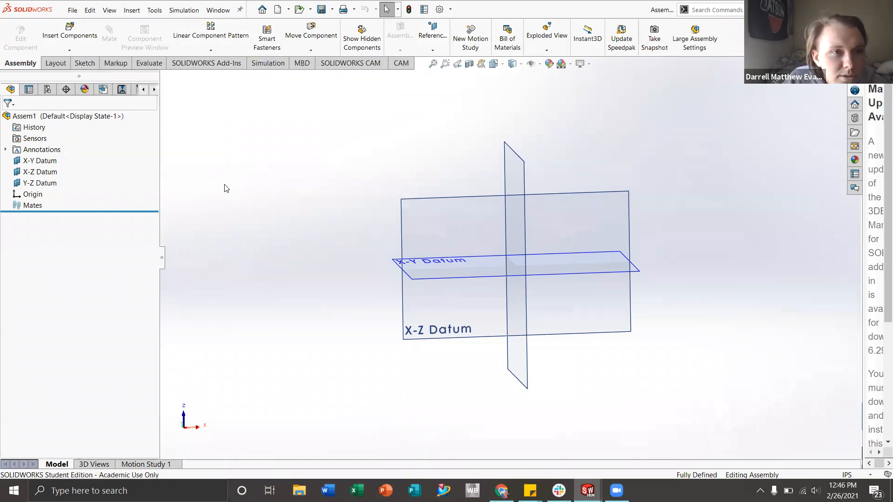
{"action": "left_click", "coordinate": [55, 69]}
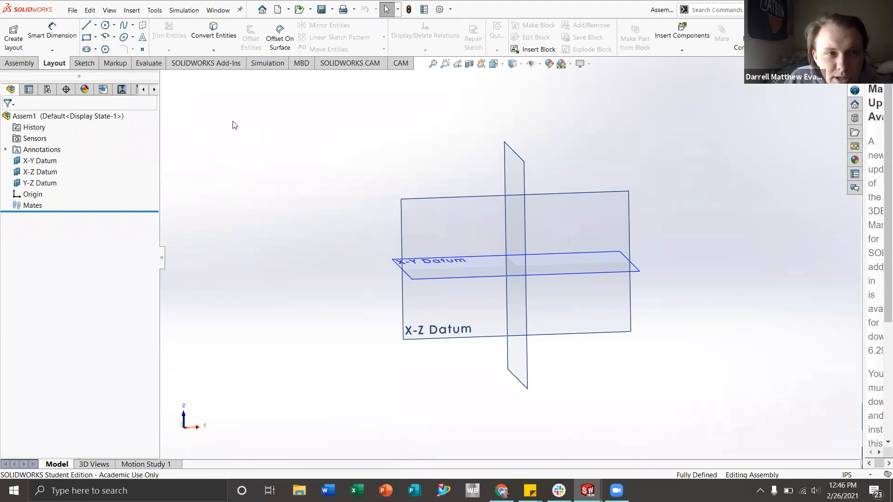
{"action": "left_click", "coordinate": [85, 63]}
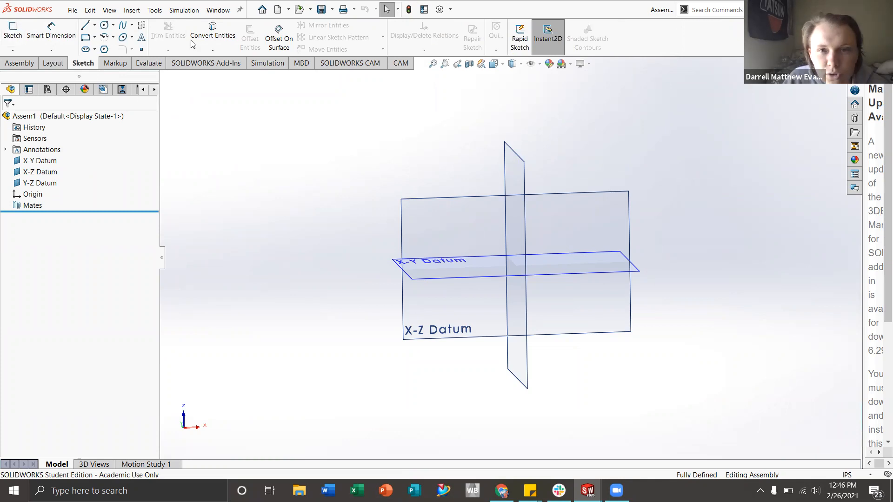
{"action": "left_click", "coordinate": [115, 63]}
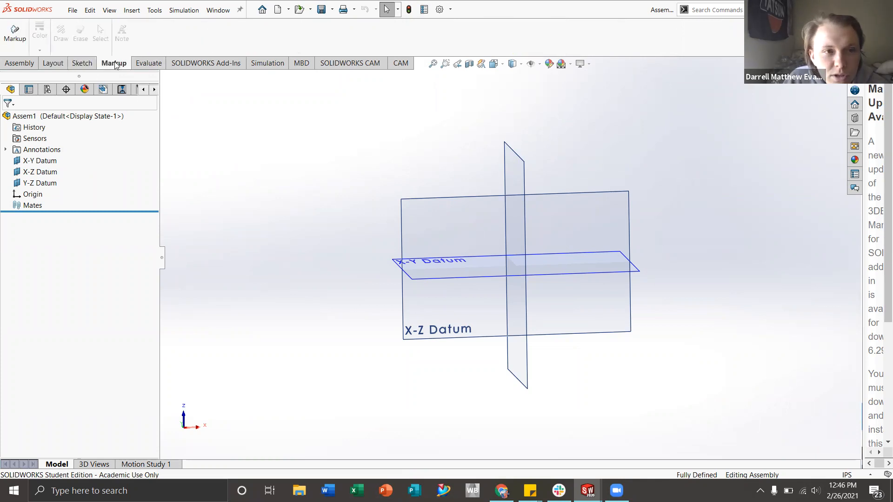
{"action": "left_click", "coordinate": [146, 66]}
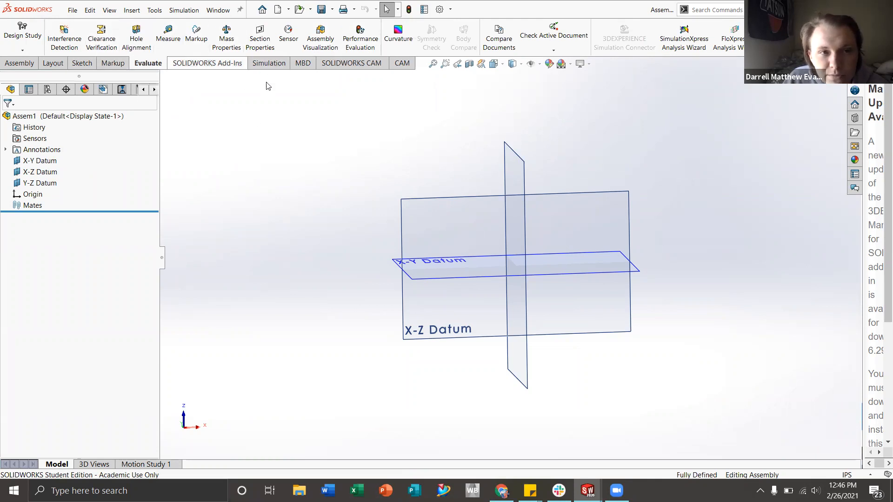
- Examine the Measure tool and its arc condition options, including Custom Distance, without measuring anything
{"action": "left_click", "coordinate": [168, 39]}
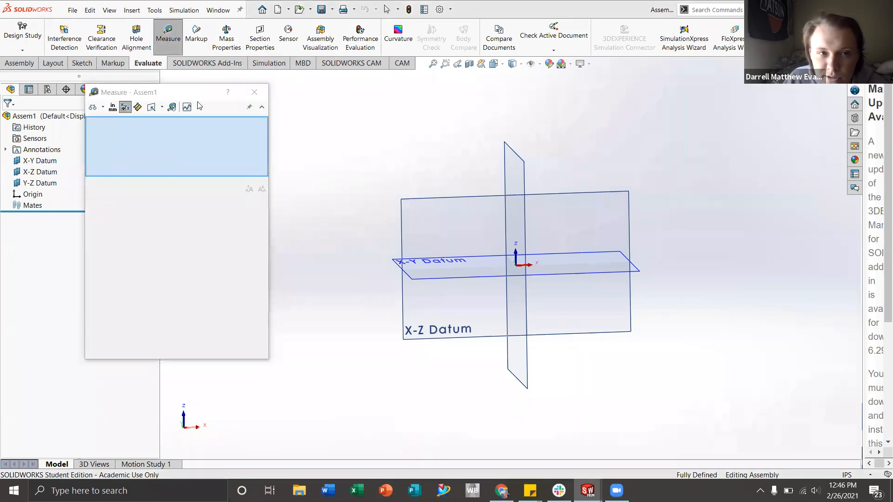
{"action": "left_click_drag", "start_coordinate": [174, 96], "coordinate": [269, 83]}
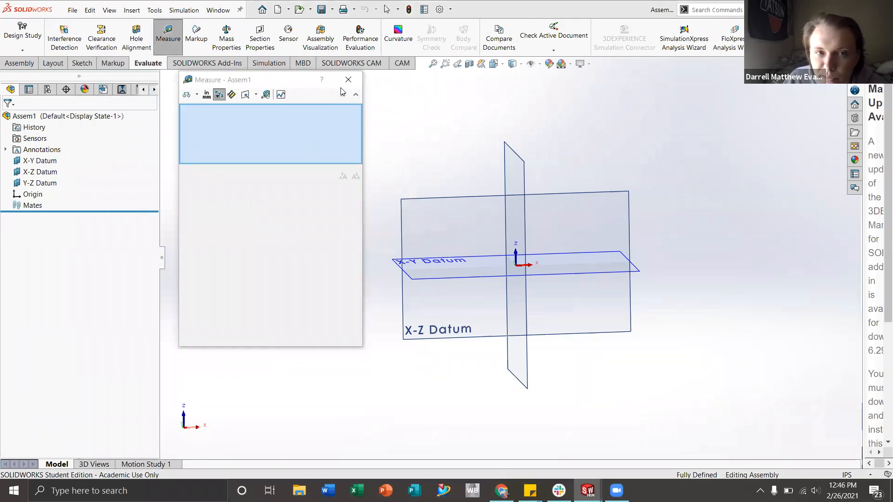
{"action": "left_click", "coordinate": [197, 95]}
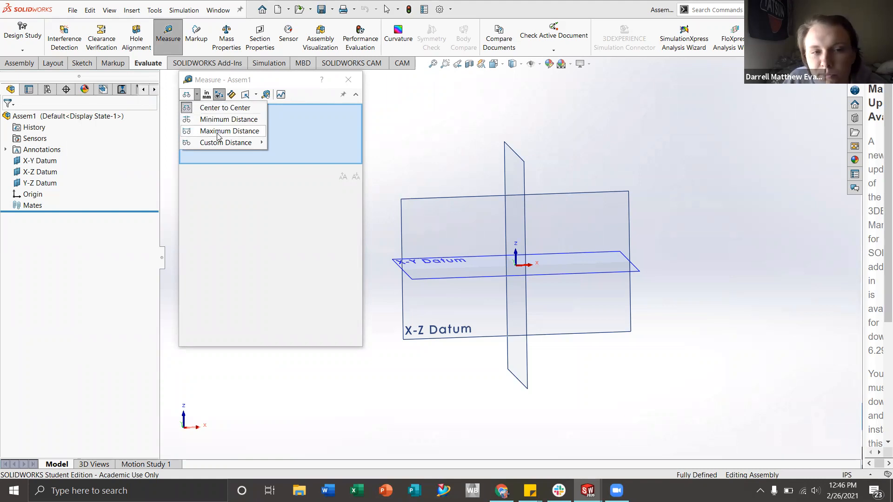
{"action": "mouse_move", "coordinate": [214, 145]}
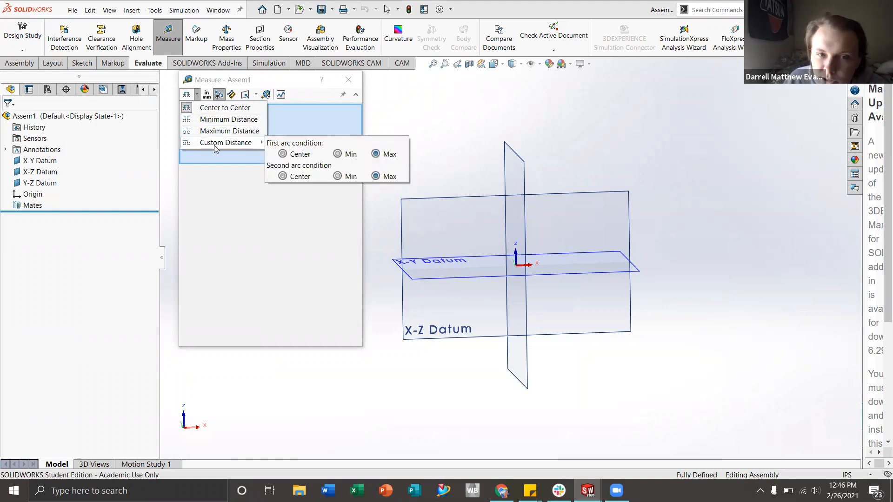
{"action": "left_click", "coordinate": [315, 97]}
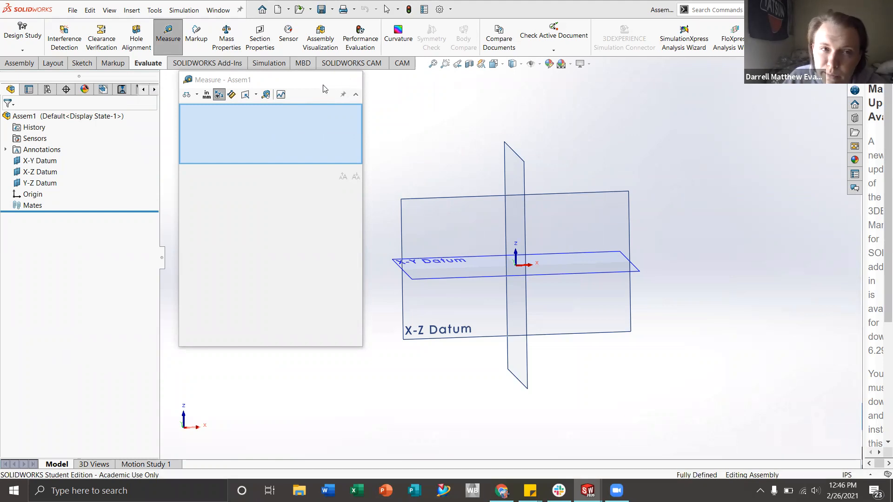
{"action": "left_click", "coordinate": [347, 81]}
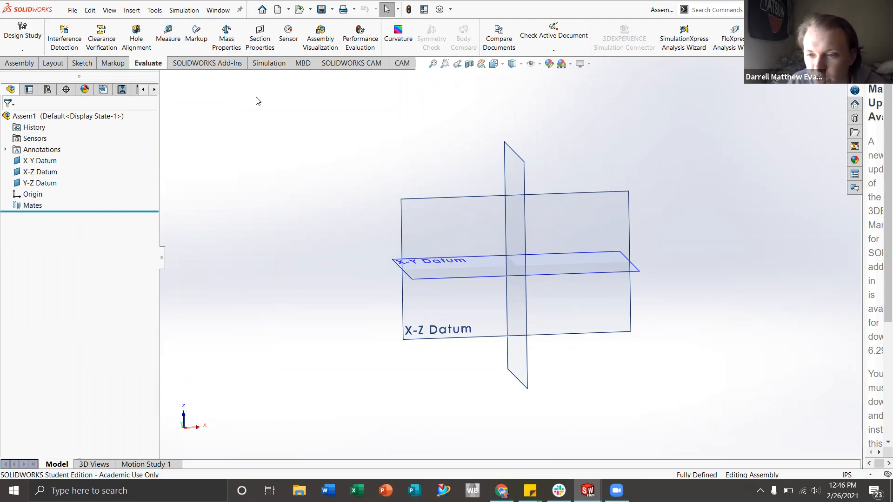
{"action": "left_click", "coordinate": [179, 37]}
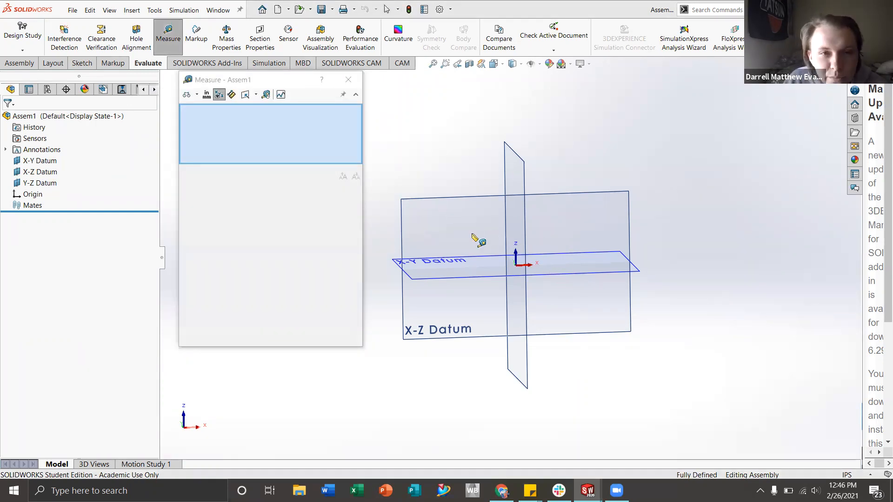
{"action": "left_click", "coordinate": [348, 83]}
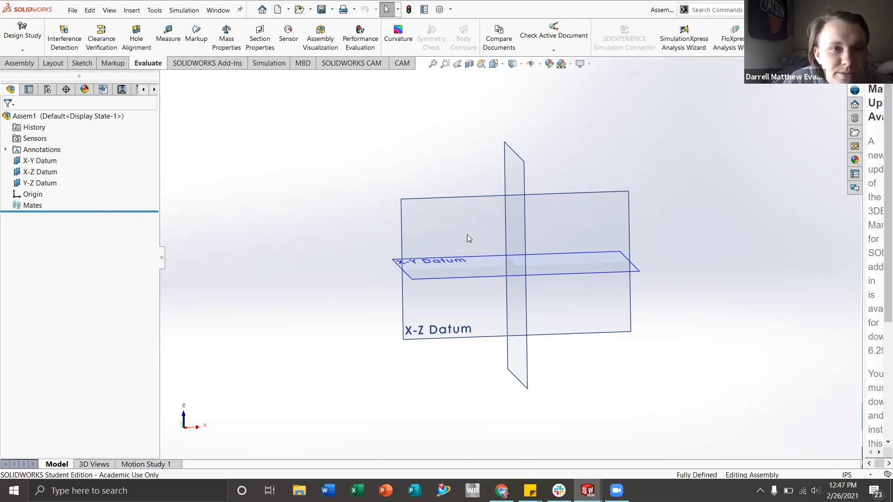
- Try to evaluate the mass properties of the empty assembly and view the datum planes at a slightly steeper tilt
{"action": "left_click", "coordinate": [226, 38]}
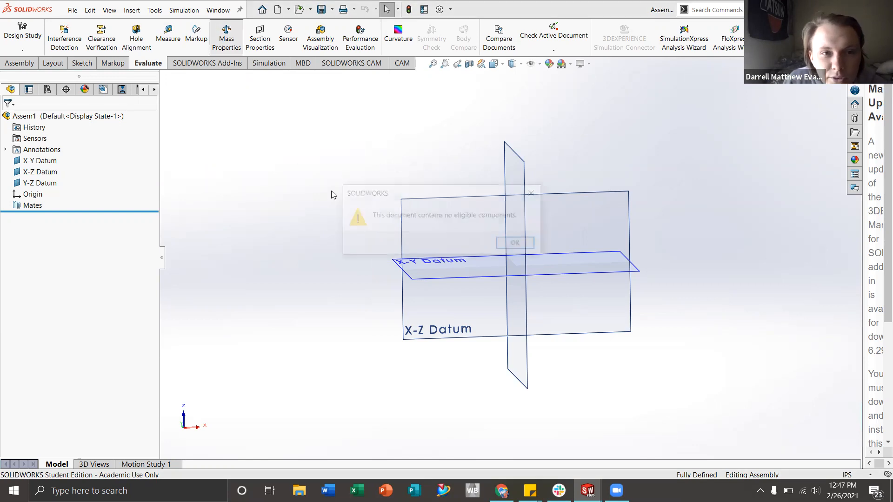
{"action": "left_click", "coordinate": [518, 243]}
{"action": "middle_click_drag", "start_coordinate": [523, 220], "coordinate": [529, 230]}
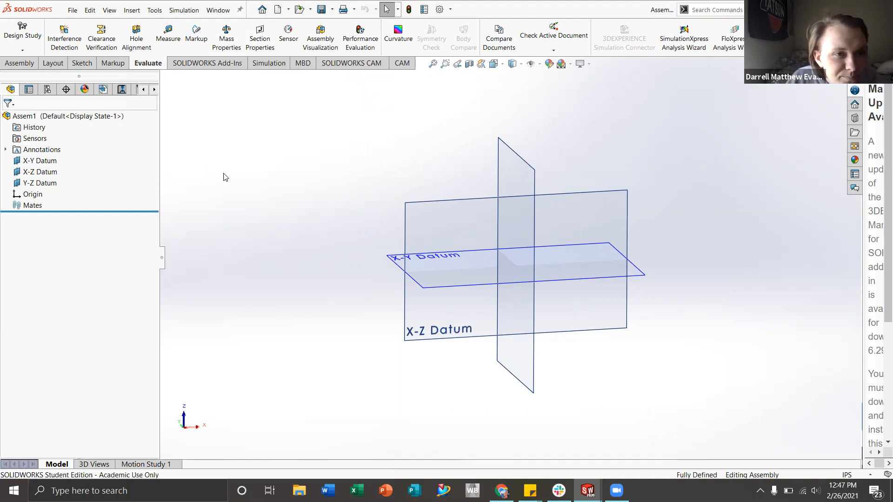
- Load the part ST-00013-AA-Borgeson DU-jnt Body 0134400 from the Steering folder as a component to insert
{"action": "left_click", "coordinate": [19, 62]}
{"action": "scroll", "coordinate": [509, 277], "scroll_direction": "up", "scroll_amount": 2}
{"action": "scroll", "coordinate": [512, 269], "scroll_direction": "down", "scroll_amount": 3}
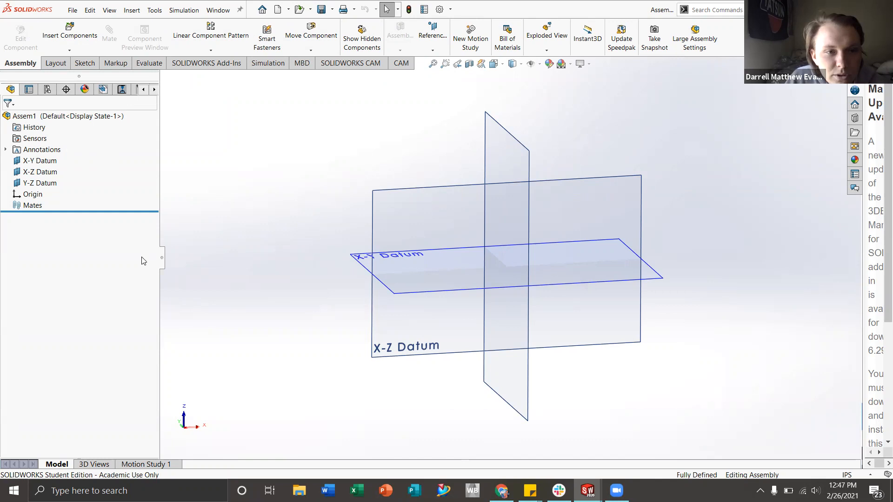
{"action": "left_click", "coordinate": [70, 30]}
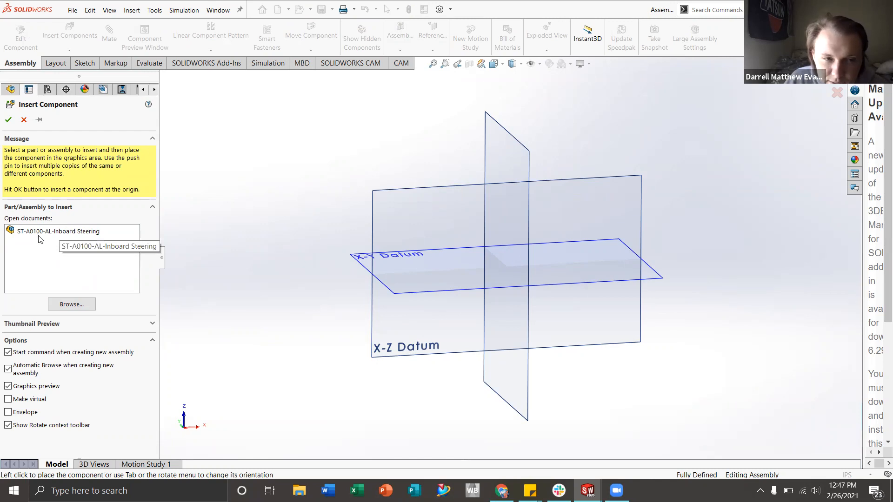
{"action": "left_click", "coordinate": [71, 306]}
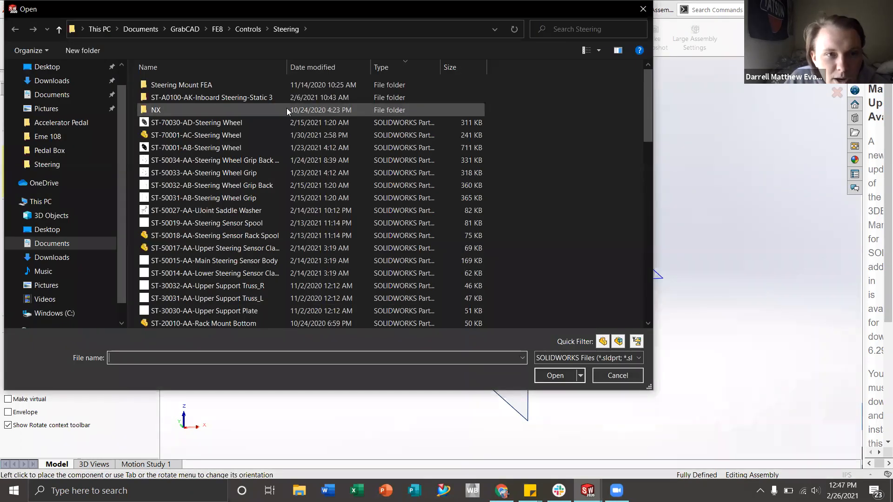
{"action": "scroll", "coordinate": [244, 139], "scroll_direction": "down", "scroll_amount": 8}
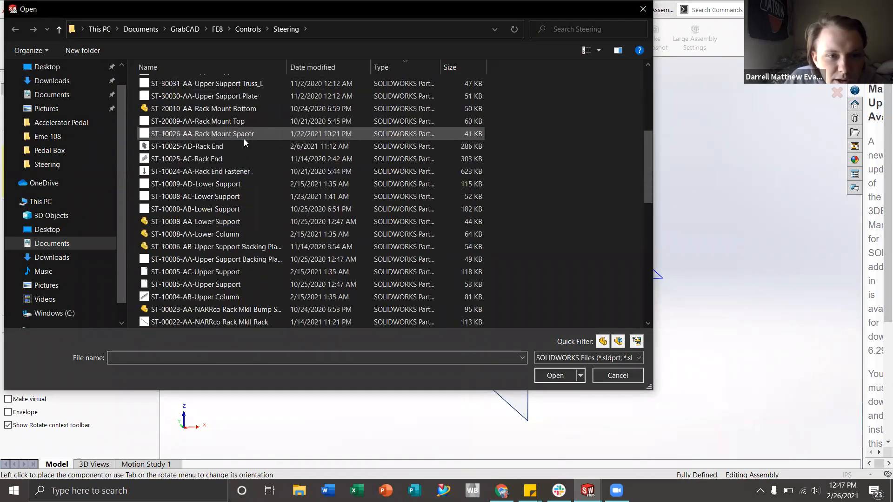
{"action": "scroll", "coordinate": [243, 138], "scroll_direction": "down", "scroll_amount": 2}
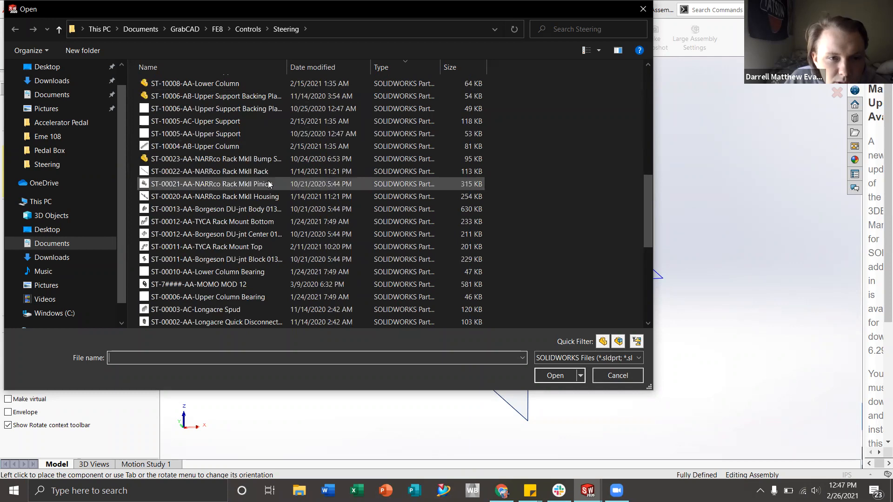
{"action": "left_click", "coordinate": [257, 208]}
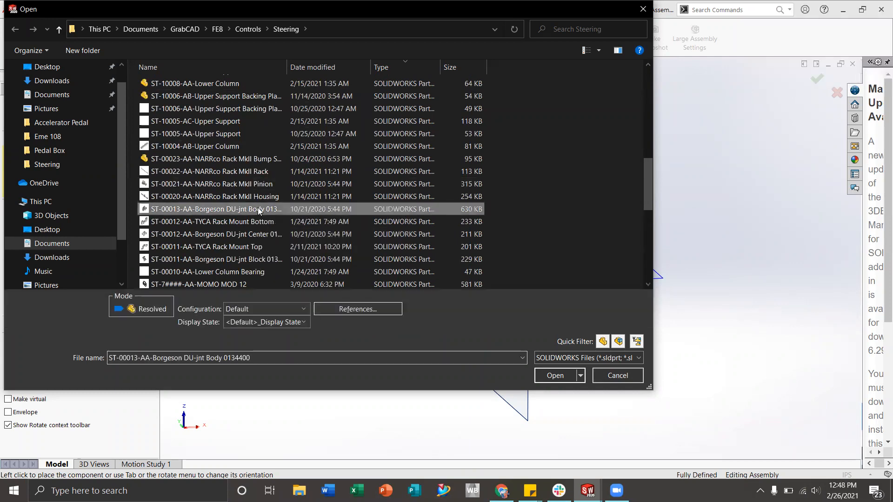
{"action": "left_click", "coordinate": [549, 375]}
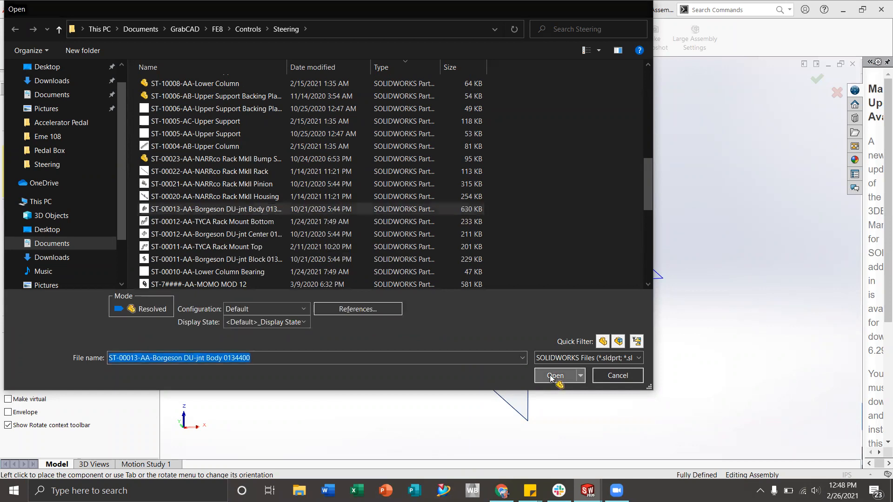
- Place the joint body freely just above the X-Y Datum, beside the Y-Z Datum, and expand its features in the tree
{"action": "scroll", "coordinate": [453, 266], "scroll_direction": "up", "scroll_amount": 5}
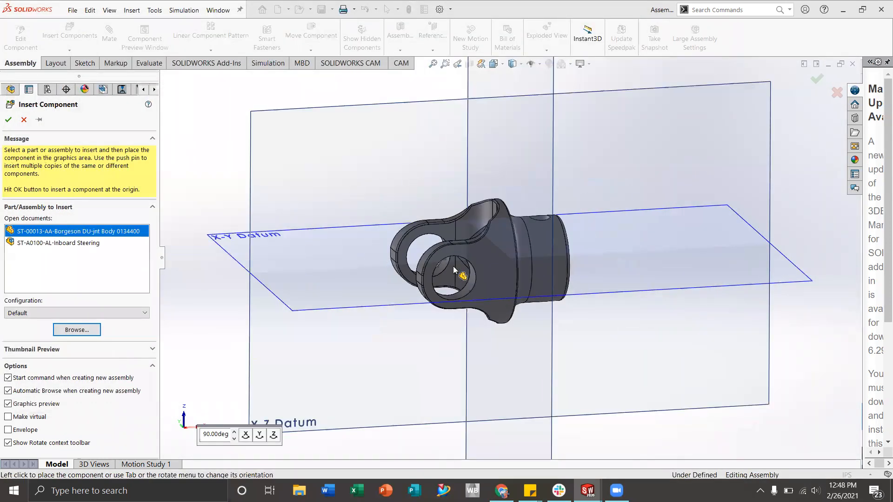
{"action": "left_click", "coordinate": [405, 200]}
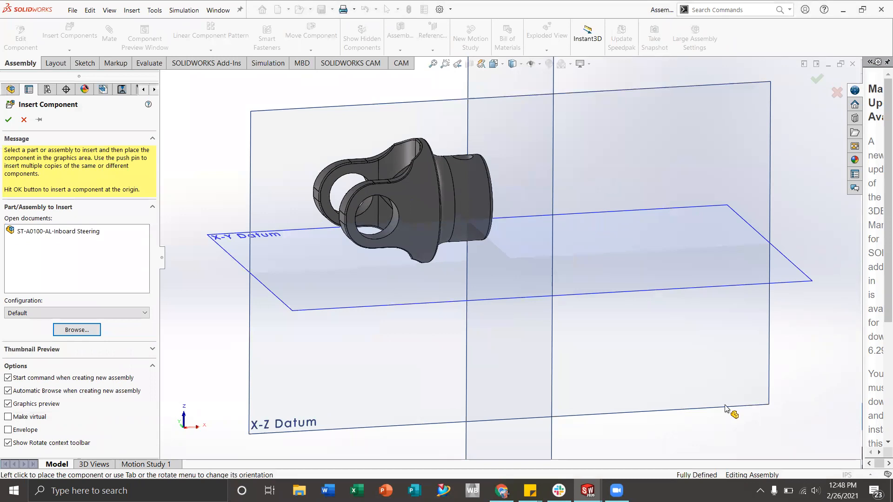
{"action": "scroll", "coordinate": [781, 403], "scroll_direction": "up", "scroll_amount": 3}
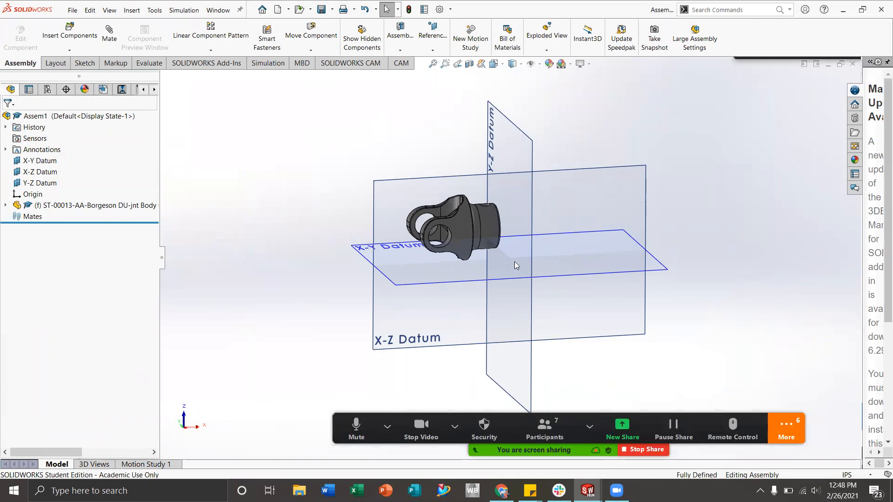
{"action": "left_click", "coordinate": [5, 205]}
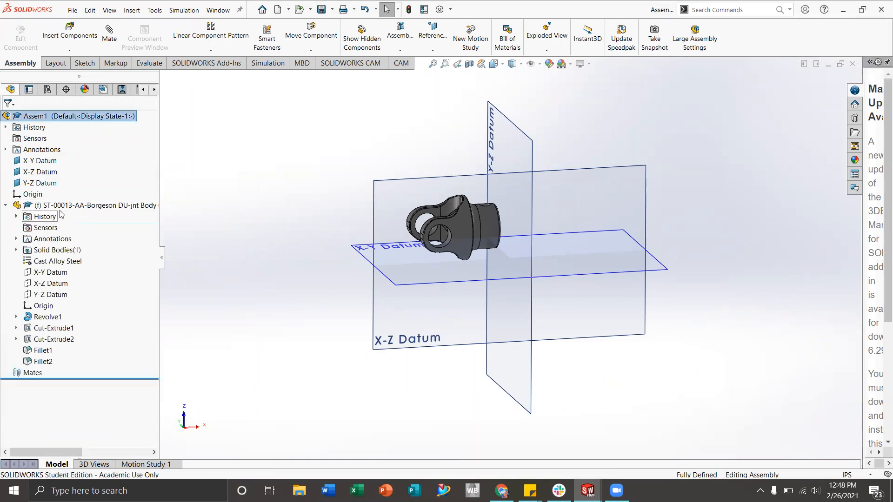
- Insert the part ST-00012-AA-Borgeson DU-jnt Center 0134400 from the Steering folder, placing it above and to the left of the joint body
{"action": "left_click", "coordinate": [74, 31]}
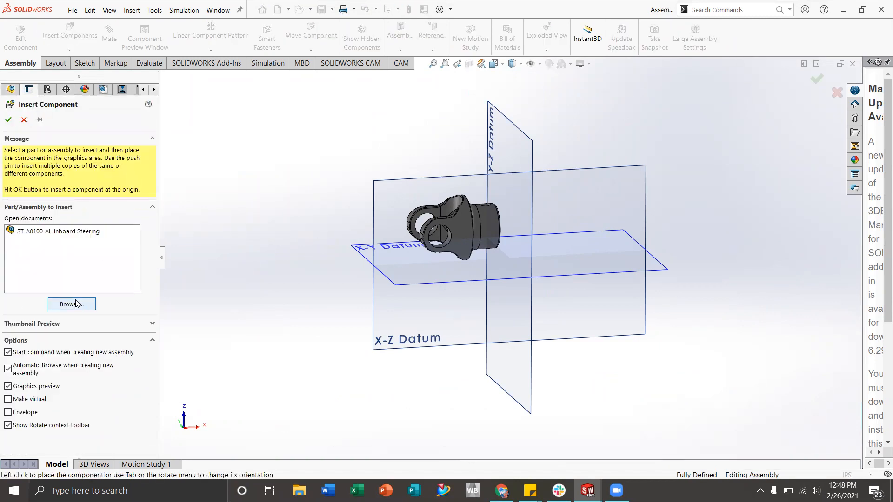
{"action": "left_click", "coordinate": [84, 305]}
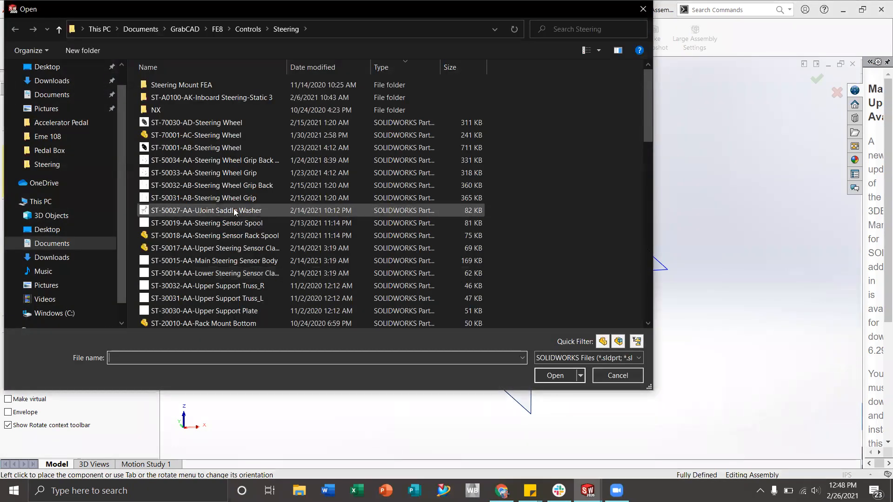
{"action": "scroll", "coordinate": [234, 211], "scroll_direction": "down", "scroll_amount": 15}
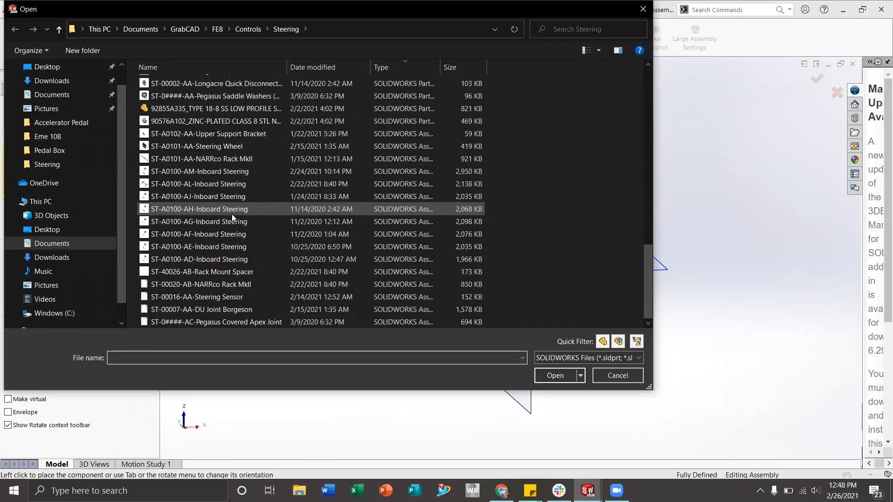
{"action": "scroll", "coordinate": [244, 257], "scroll_direction": "up", "scroll_amount": 5}
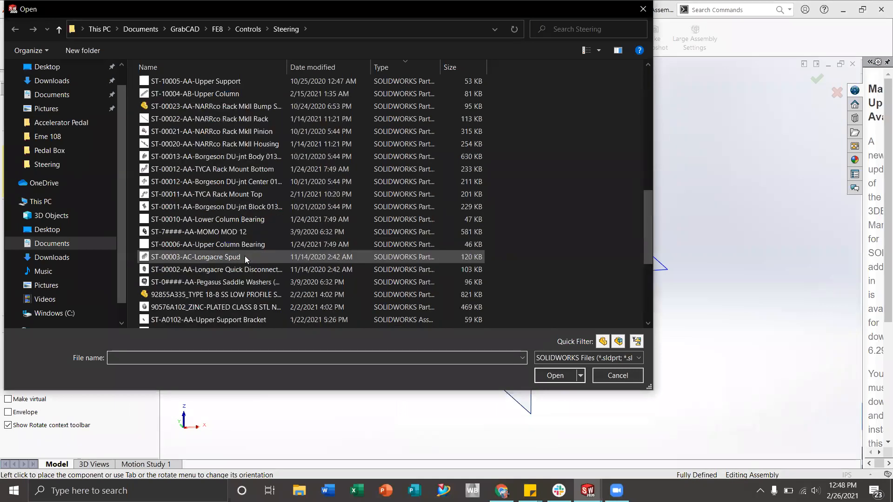
{"action": "left_click", "coordinate": [243, 182]}
{"action": "left_click", "coordinate": [568, 375]}
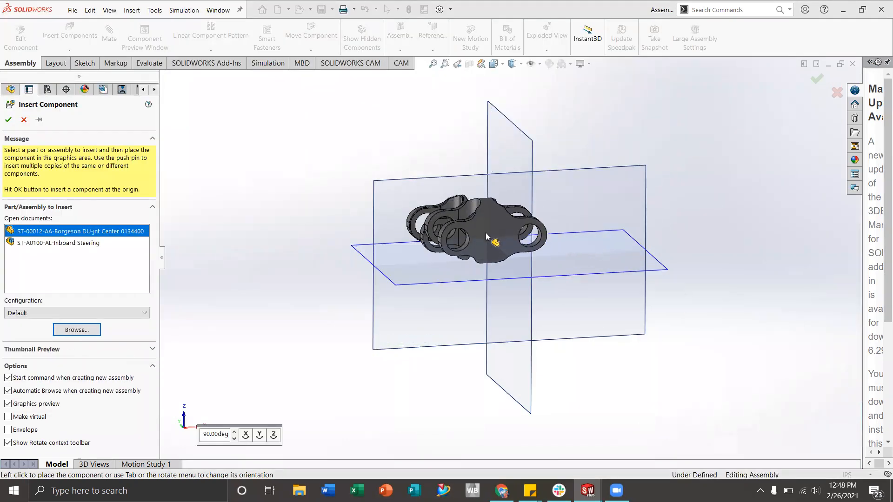
{"action": "left_click", "coordinate": [492, 213]}
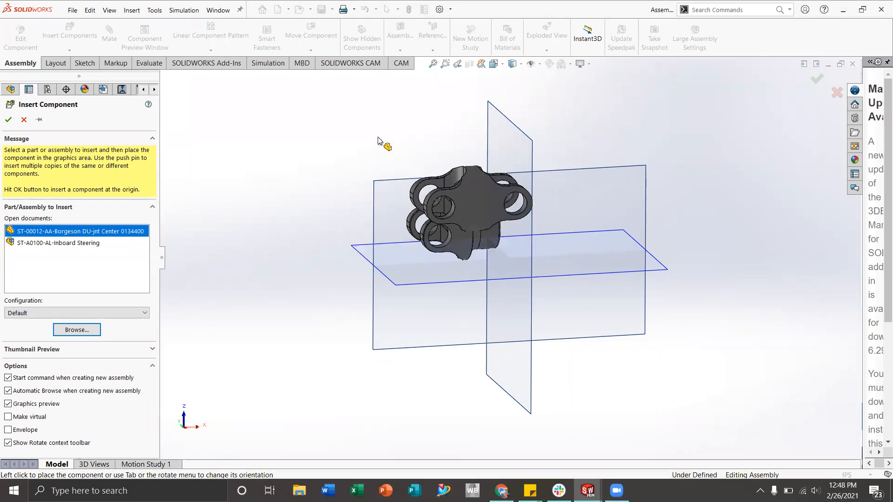
{"action": "left_click", "coordinate": [352, 142]}
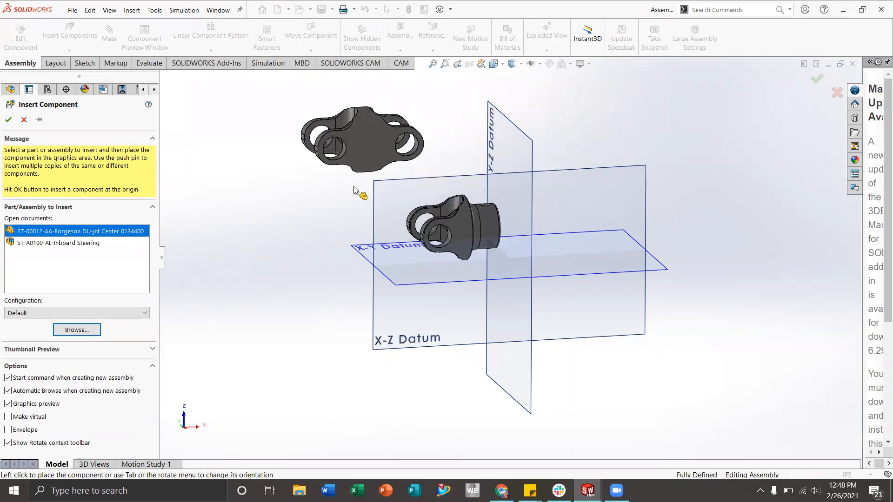
- Insert a second ST-00012-AA-Borgeson DU-jnt Center 0134400, placing it to the left of the joint body and below the first center
{"action": "left_click", "coordinate": [69, 36]}
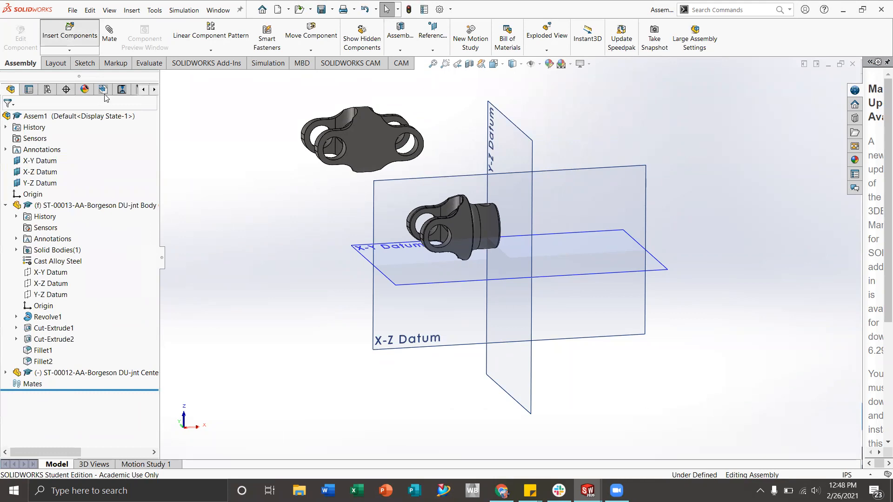
{"action": "left_click", "coordinate": [73, 304]}
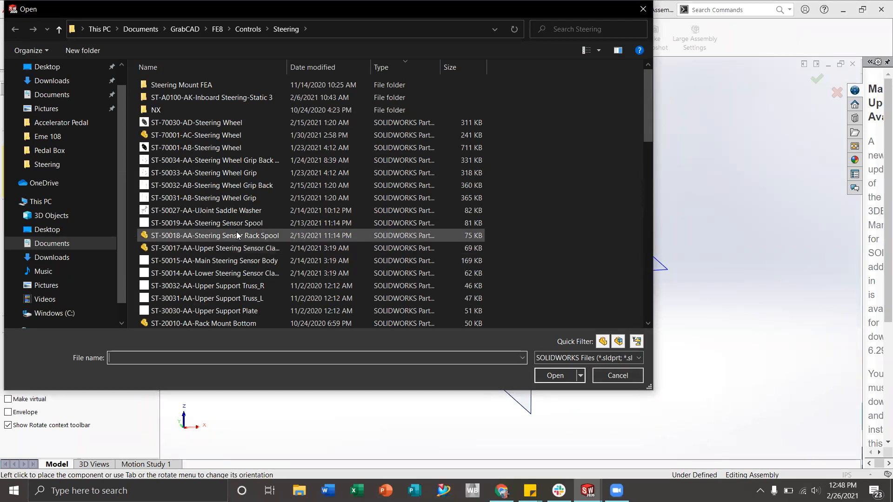
{"action": "scroll", "coordinate": [237, 235], "scroll_direction": "down", "scroll_amount": 8}
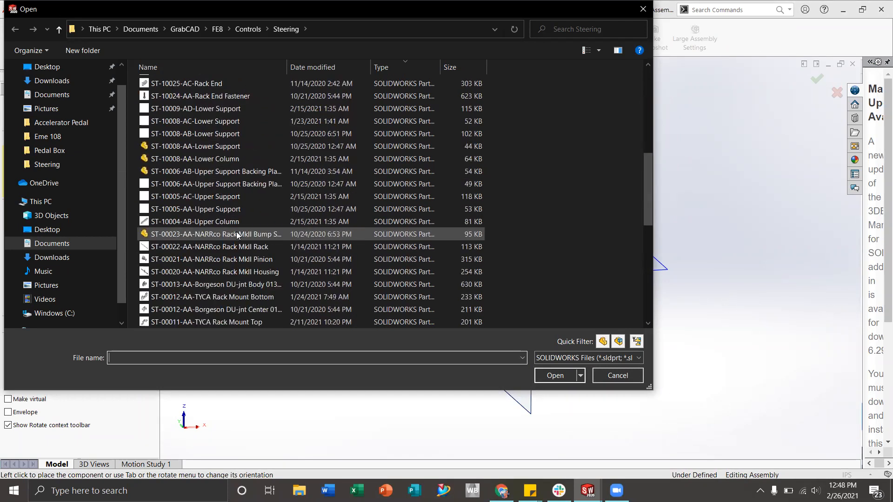
{"action": "scroll", "coordinate": [237, 235], "scroll_direction": "down", "scroll_amount": 1}
{"action": "scroll", "coordinate": [237, 235], "scroll_direction": "down", "scroll_amount": 1}
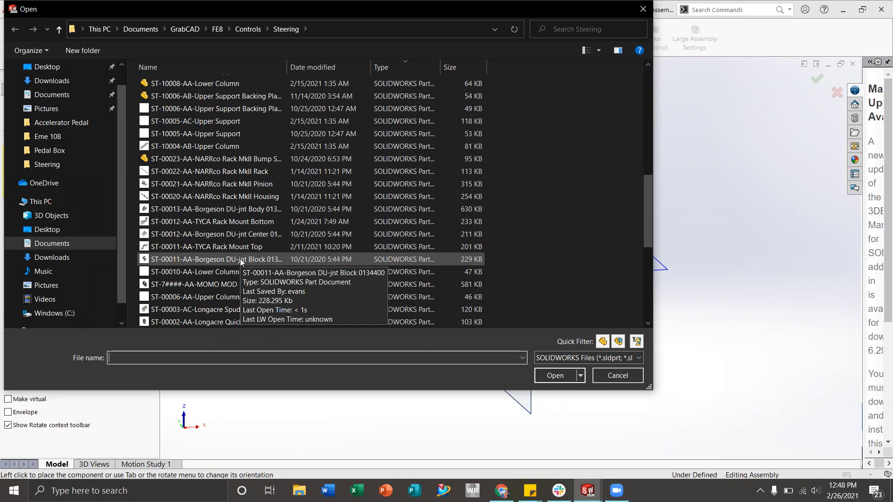
{"action": "left_click", "coordinate": [243, 236]}
{"action": "left_click", "coordinate": [553, 376]}
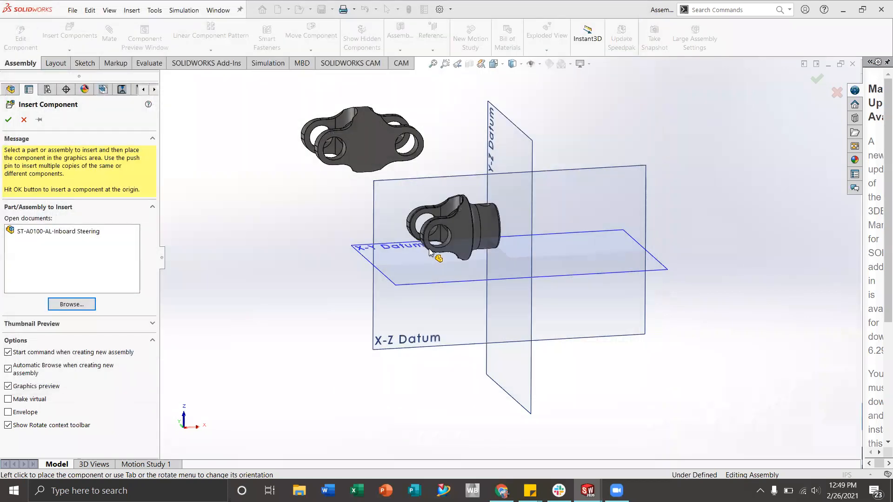
{"action": "left_click", "coordinate": [261, 236]}
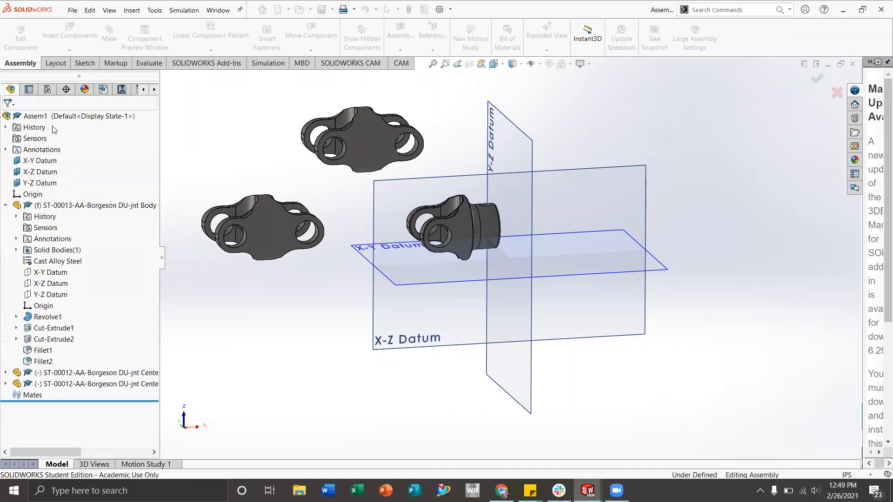
- Insert the part ST-00011-AA-Borgeson DU-jnt Block 0134400 from the Steering folder, placing it between the lower center and the joint body
{"action": "left_click", "coordinate": [67, 37]}
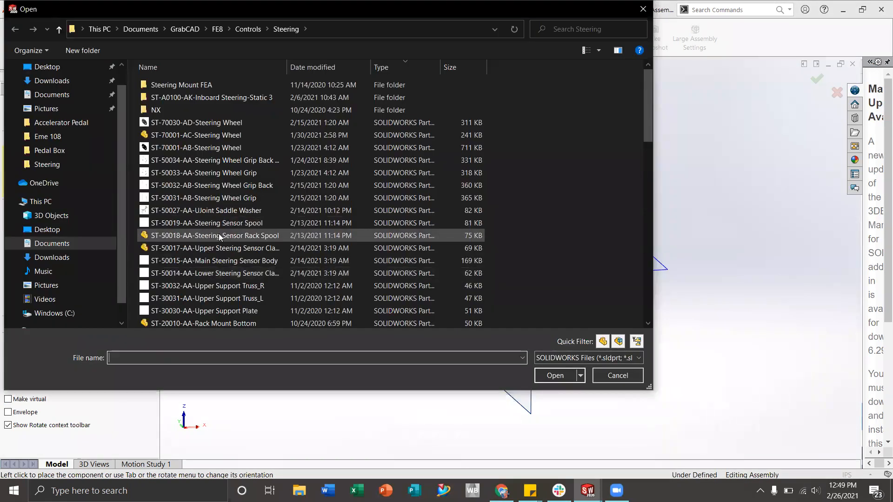
{"action": "scroll", "coordinate": [219, 236], "scroll_direction": "down", "scroll_amount": 6}
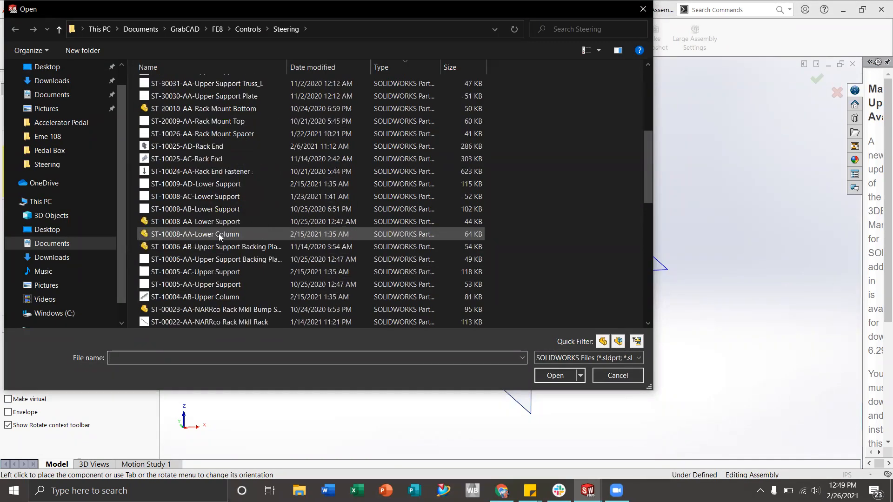
{"action": "scroll", "coordinate": [220, 233], "scroll_direction": "down", "scroll_amount": 2}
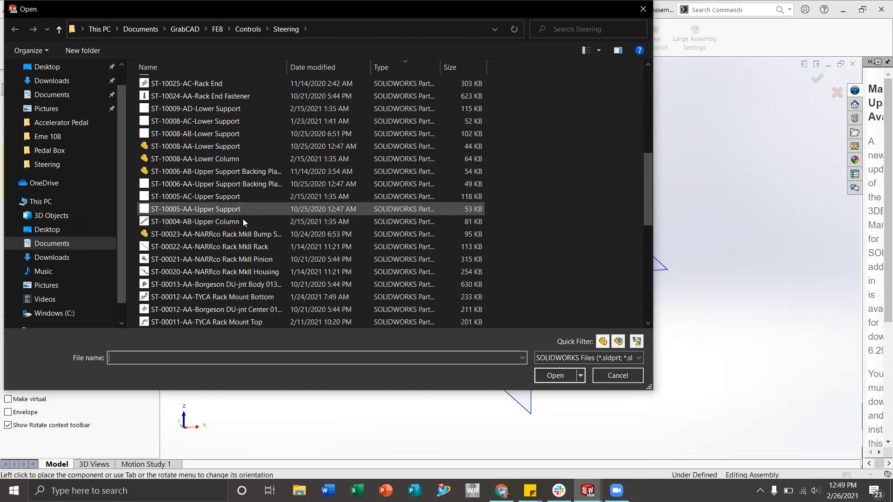
{"action": "scroll", "coordinate": [254, 214], "scroll_direction": "down", "scroll_amount": 2}
{"action": "scroll", "coordinate": [252, 223], "scroll_direction": "down", "scroll_amount": 5}
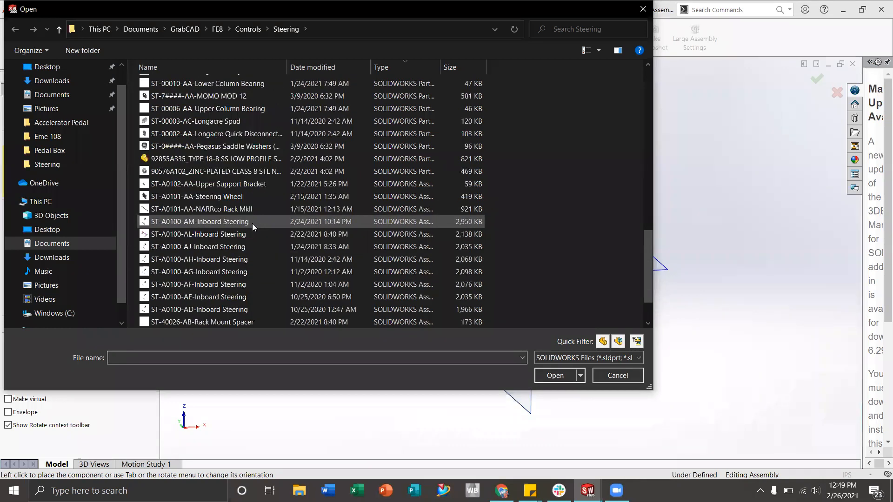
{"action": "scroll", "coordinate": [252, 225], "scroll_direction": "down", "scroll_amount": 1}
{"action": "scroll", "coordinate": [245, 249], "scroll_direction": "up", "scroll_amount": 4}
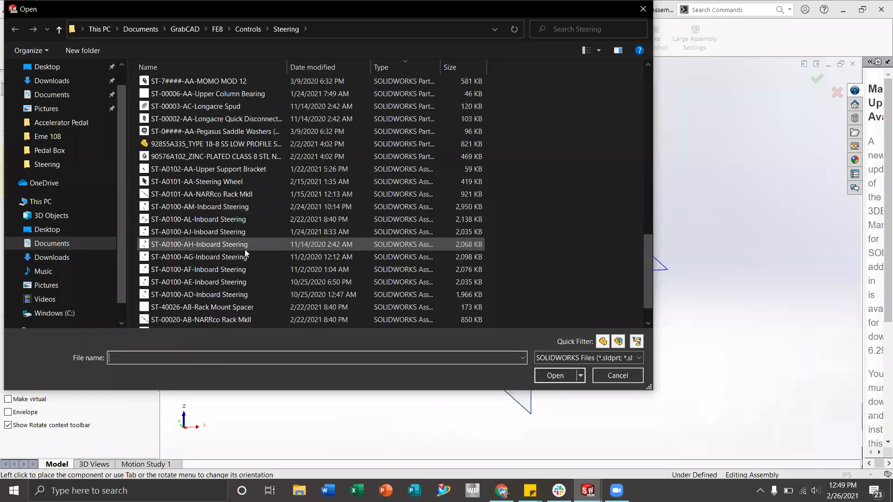
{"action": "scroll", "coordinate": [248, 224], "scroll_direction": "up", "scroll_amount": 2}
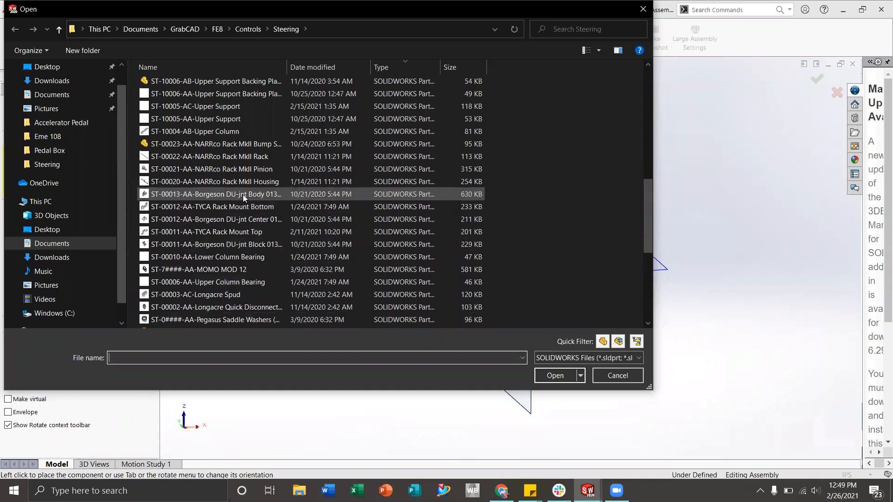
{"action": "left_click", "coordinate": [247, 243]}
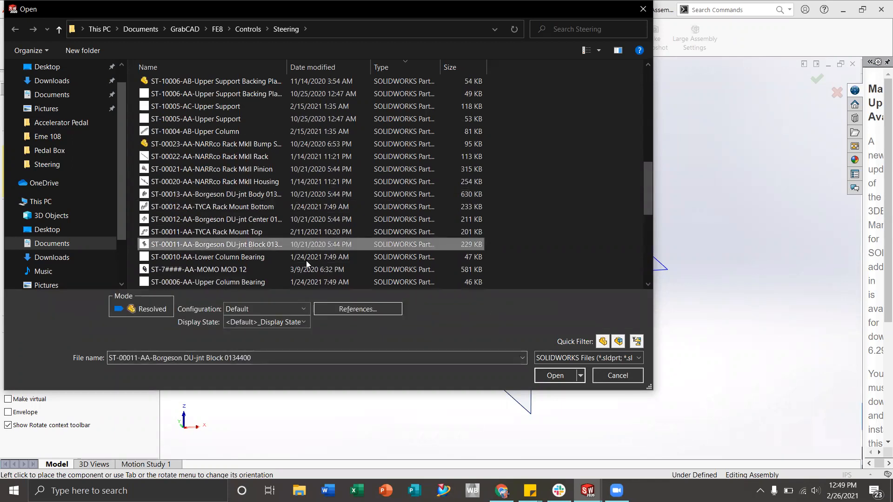
{"action": "left_click", "coordinate": [554, 376]}
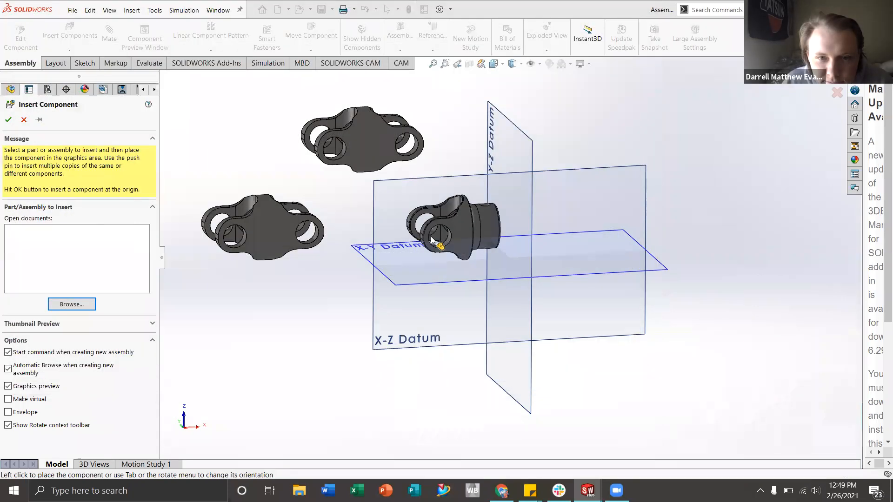
{"action": "left_click", "coordinate": [390, 237]}
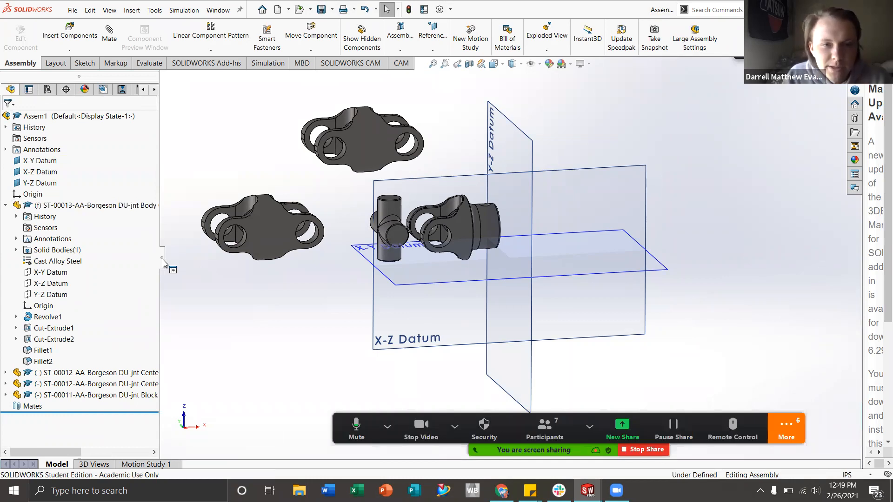
- Delete both ST-00012-AA-Borgeson DU-jnt Center 0134400 components from the assembly
{"action": "left_click_drag", "start_coordinate": [163, 263], "coordinate": [186, 261]}
{"action": "left_click", "coordinate": [258, 229]}
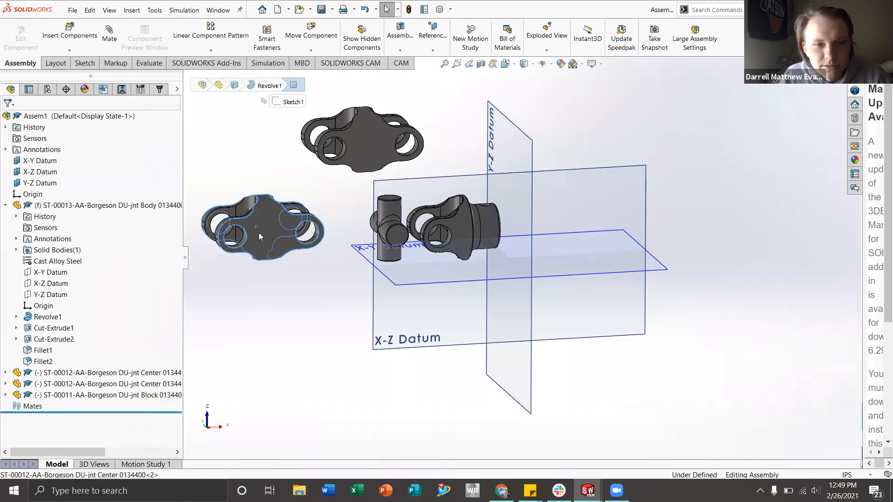
{"action": "key", "text": "Delete"}
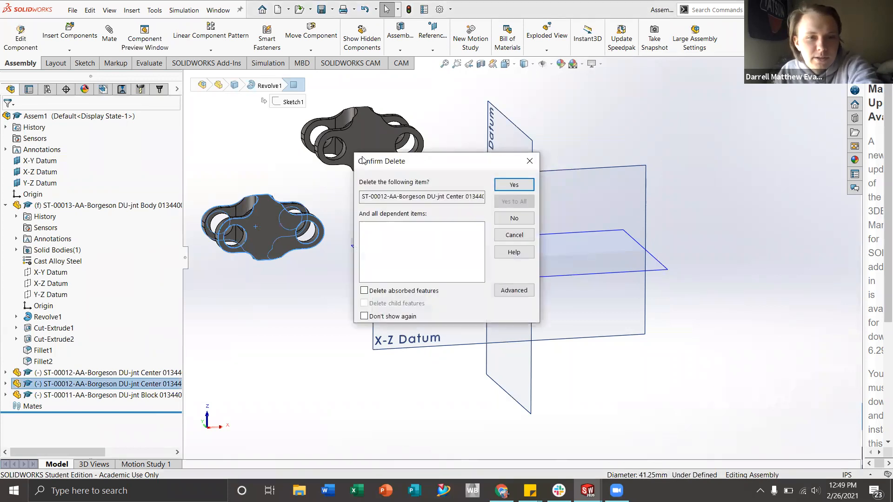
{"action": "left_click", "coordinate": [514, 183]}
{"action": "left_click", "coordinate": [372, 151]}
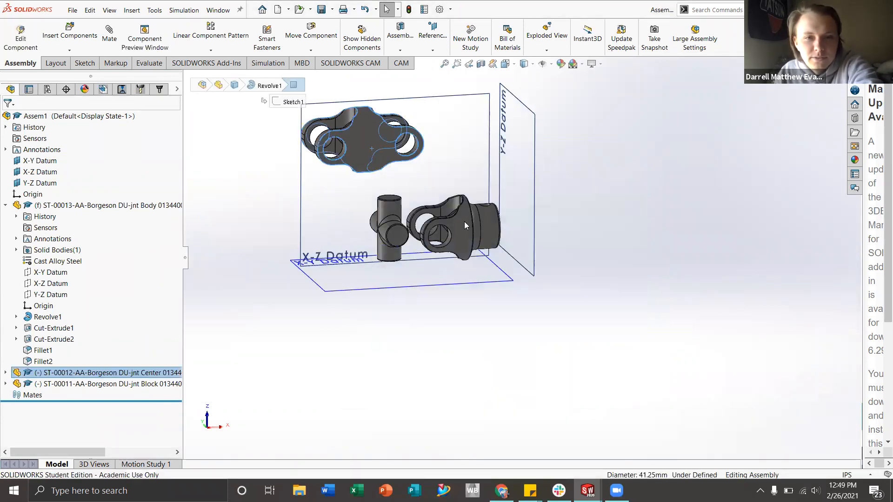
{"action": "key", "text": "Delete"}
{"action": "left_click", "coordinate": [510, 188]}
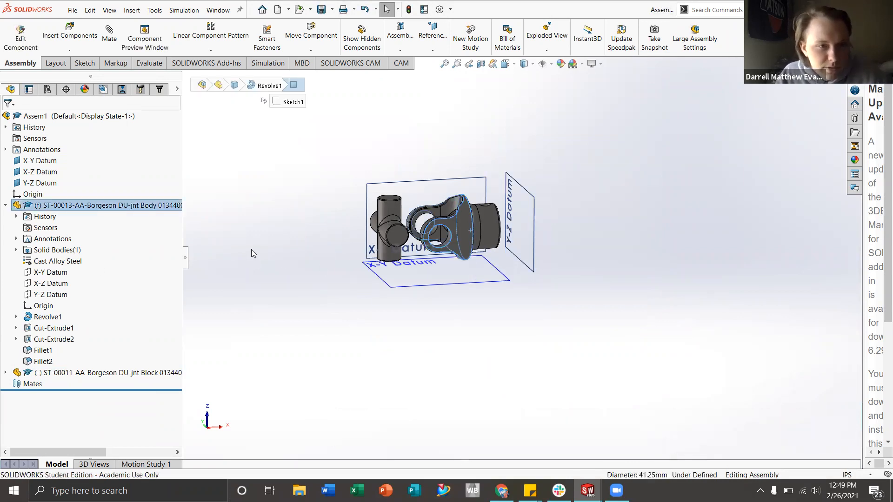
{"action": "left_click", "coordinate": [129, 206]}
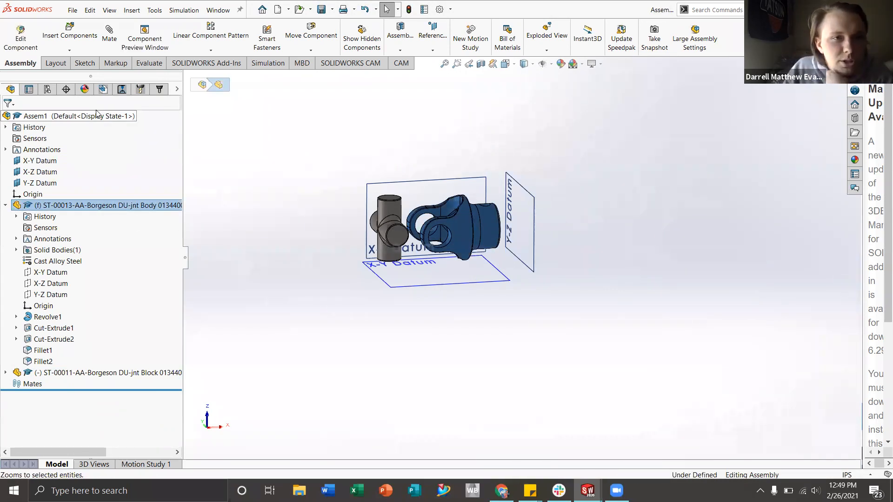
{"action": "left_click", "coordinate": [70, 30]}
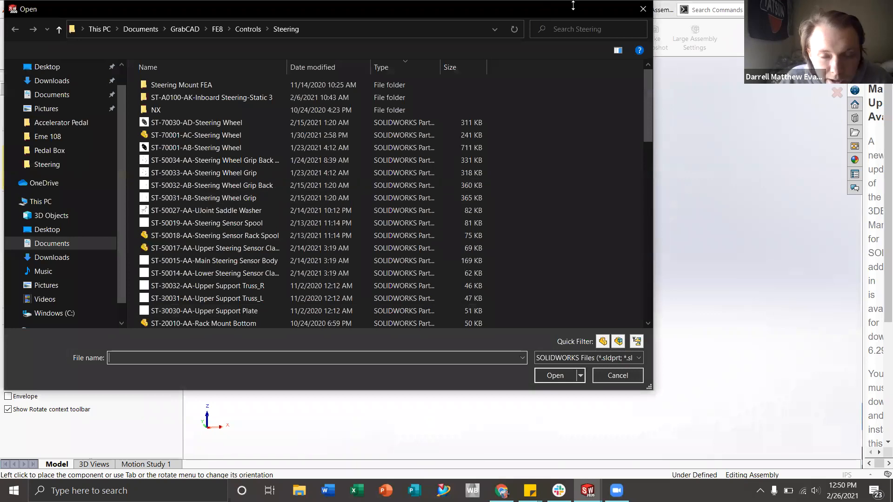
{"action": "left_click", "coordinate": [643, 10]}
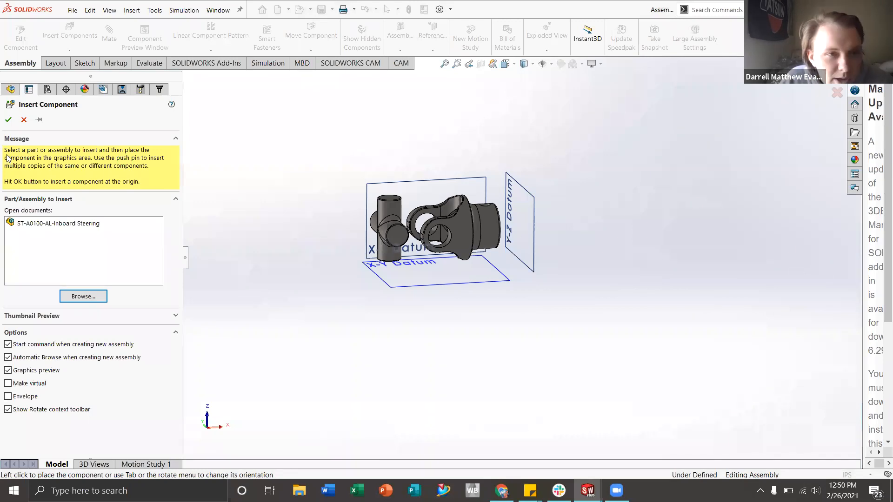
{"action": "left_click", "coordinate": [24, 121]}
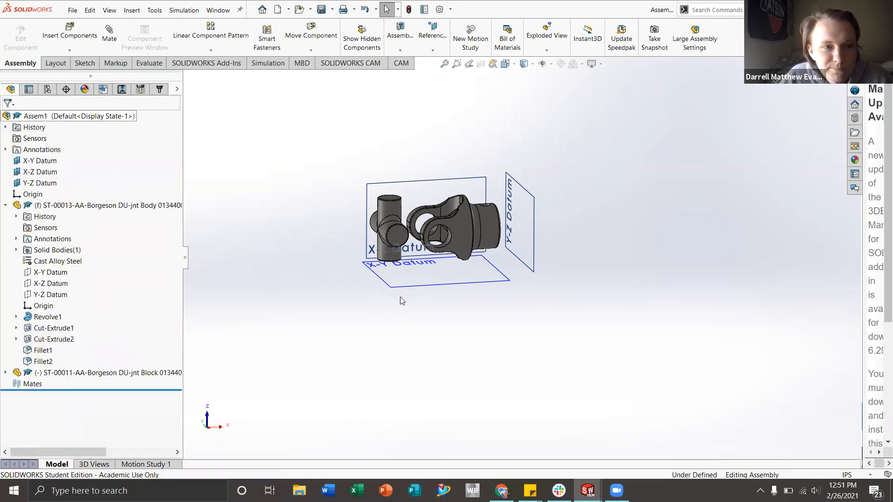
- Widen the feature tree enough to read the full component names and clear the joint body selection
{"action": "left_click", "coordinate": [106, 206]}
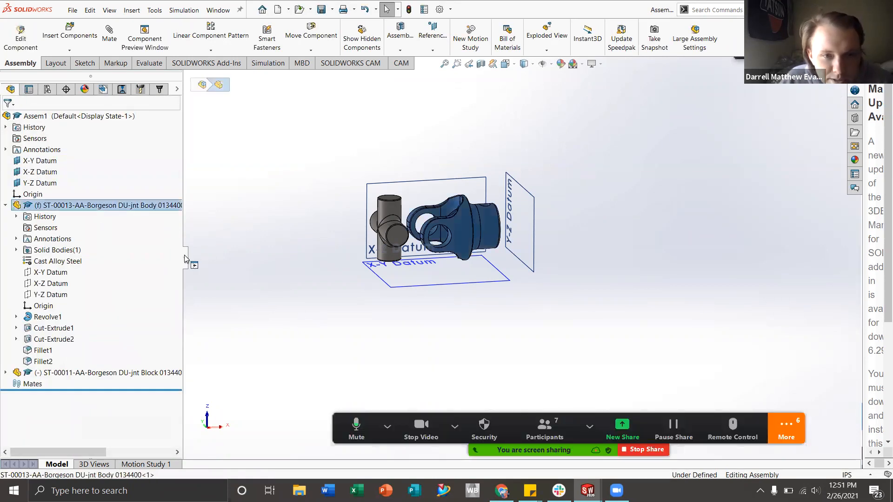
{"action": "left_click_drag", "start_coordinate": [184, 255], "coordinate": [379, 257]}
{"action": "scroll", "coordinate": [548, 269], "scroll_direction": "up", "scroll_amount": 4}
{"action": "scroll", "coordinate": [581, 235], "scroll_direction": "down", "scroll_amount": 7}
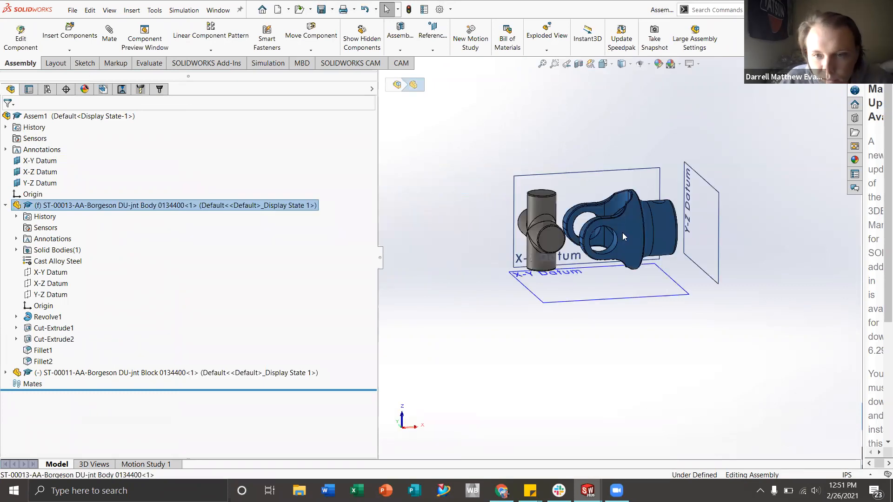
{"action": "left_click", "coordinate": [545, 214]}
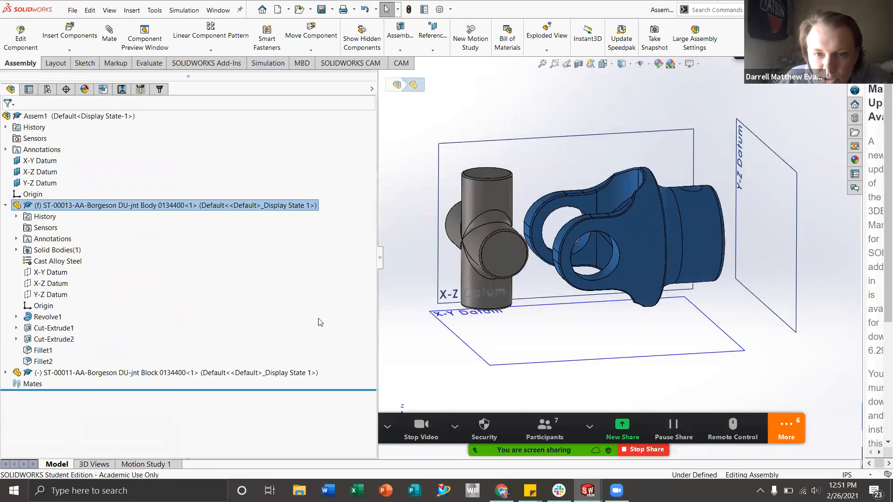
{"action": "scroll", "coordinate": [631, 260], "scroll_direction": "down", "scroll_amount": 2}
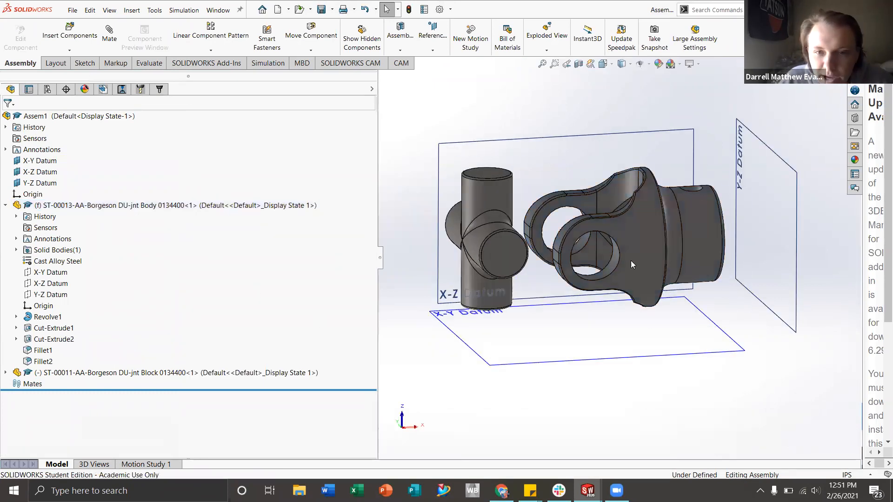
- Match the joint body and the block between the feature tree and the model by selecting each of them
{"action": "left_click", "coordinate": [131, 208]}
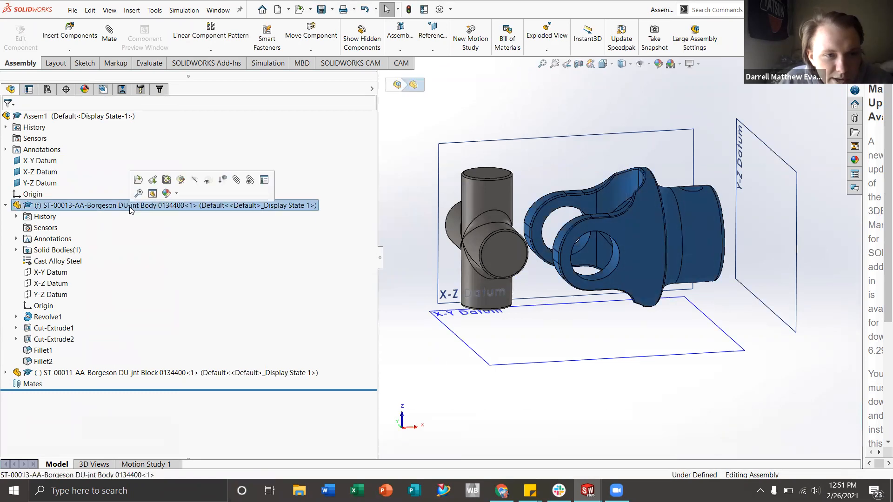
{"action": "left_click", "coordinate": [103, 374]}
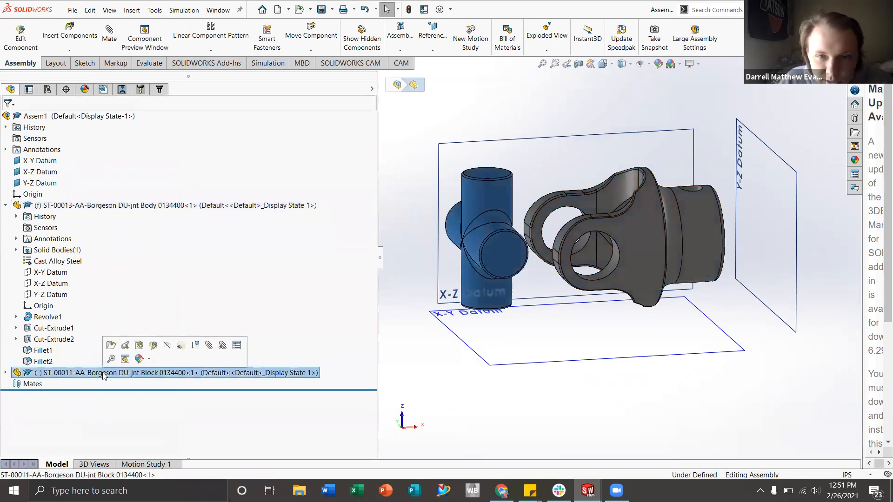
{"action": "left_click", "coordinate": [418, 360]}
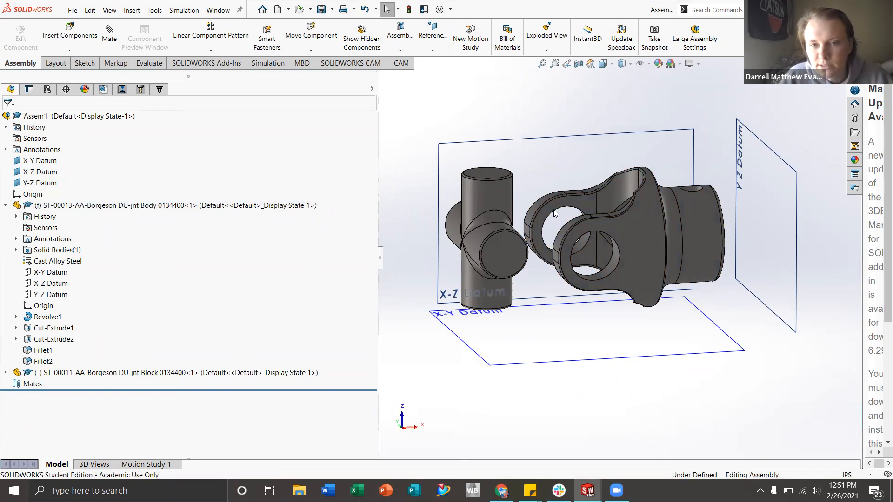
{"action": "left_click", "coordinate": [644, 235]}
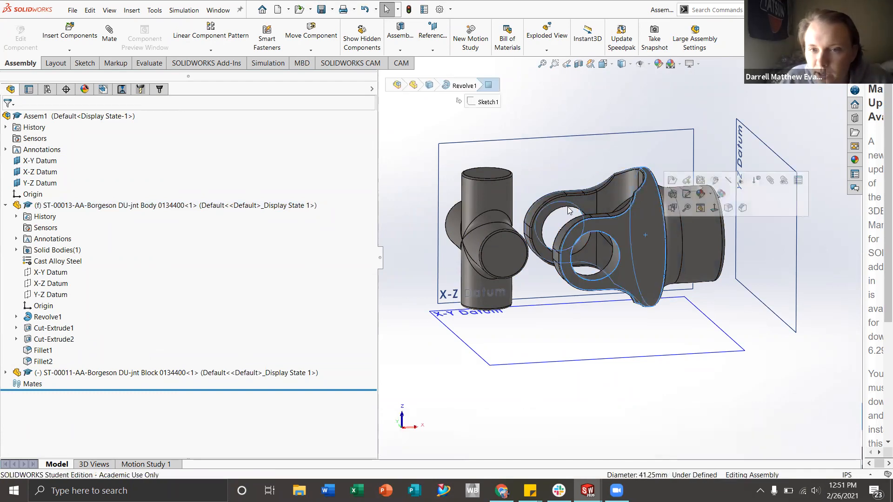
{"action": "left_click", "coordinate": [481, 196]}
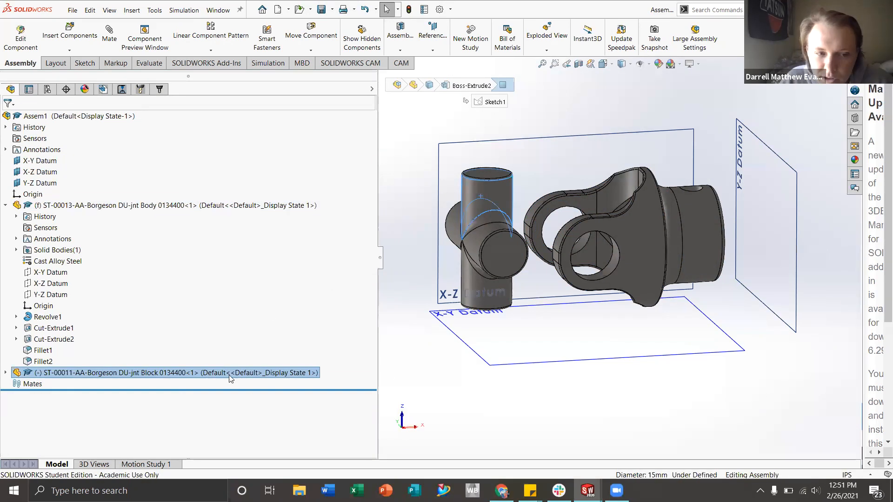
{"action": "left_click", "coordinate": [398, 370]}
- Paste a second copy of the ST-00013-AA-Borgeson DU-jnt Body 0134400 component into the assembly
{"action": "left_click", "coordinate": [139, 207]}
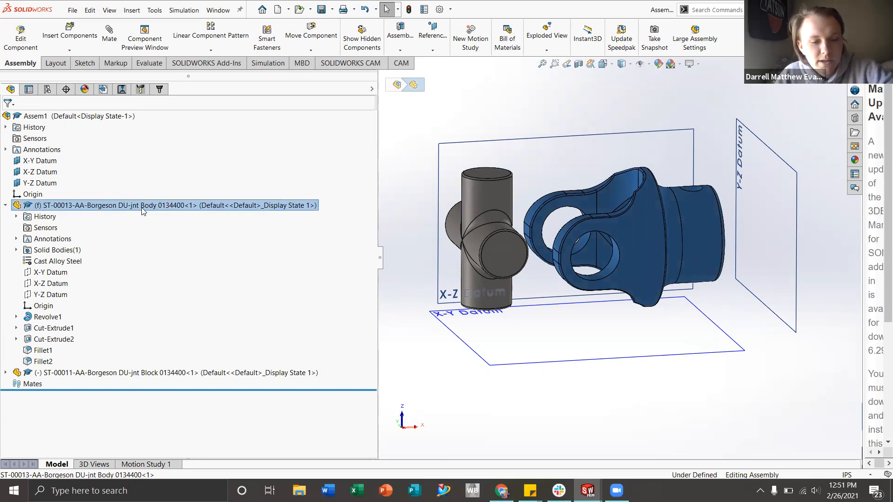
{"action": "key", "text": "ctrl+v"}
{"action": "scroll", "coordinate": [549, 205], "scroll_direction": "up", "scroll_amount": 3}
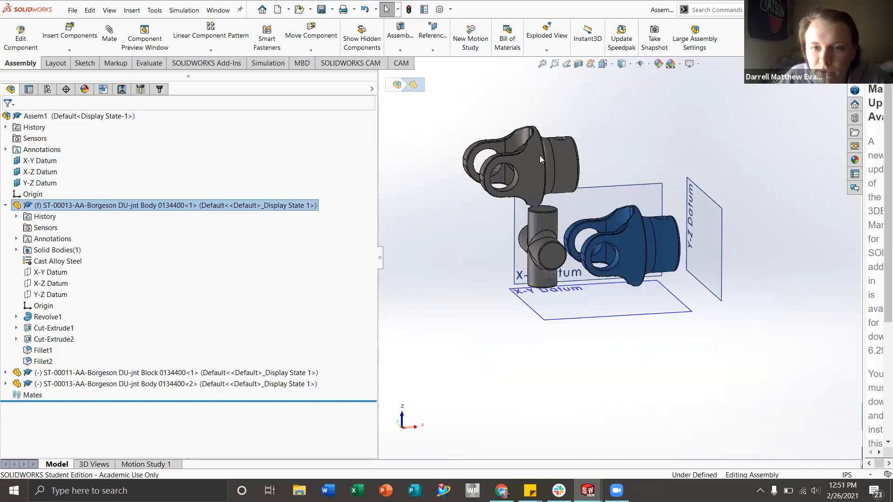
{"action": "left_click", "coordinate": [638, 150]}
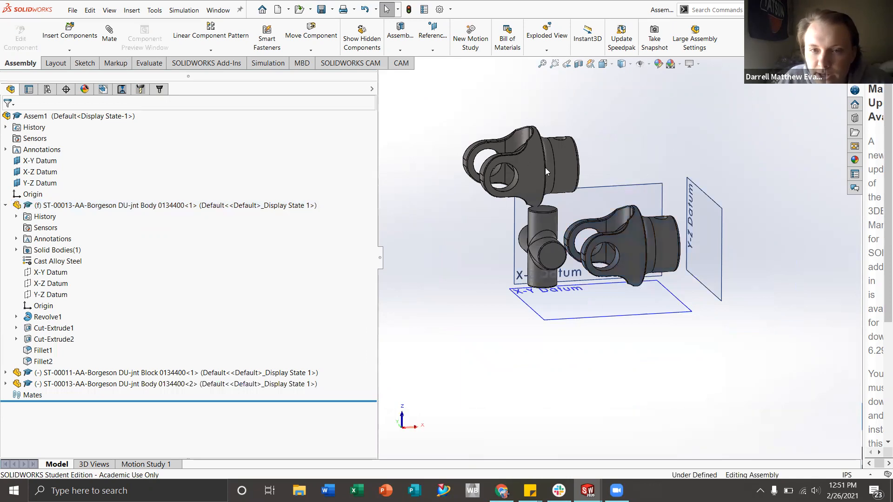
- Reposition the copied joint body and the block clear of the original body, and try to move the fixed original
{"action": "left_click_drag", "start_coordinate": [528, 167], "coordinate": [547, 153]}
{"action": "left_click_drag", "start_coordinate": [538, 227], "coordinate": [491, 216]}
{"action": "left_click", "coordinate": [636, 242]}
{"action": "mouse_move", "coordinate": [634, 243]}
{"action": "left_mouse_down"}
{"action": "mouse_move", "coordinate": [642, 257]}
{"action": "mouse_move", "coordinate": [638, 240]}
{"action": "left_mouse_up"}
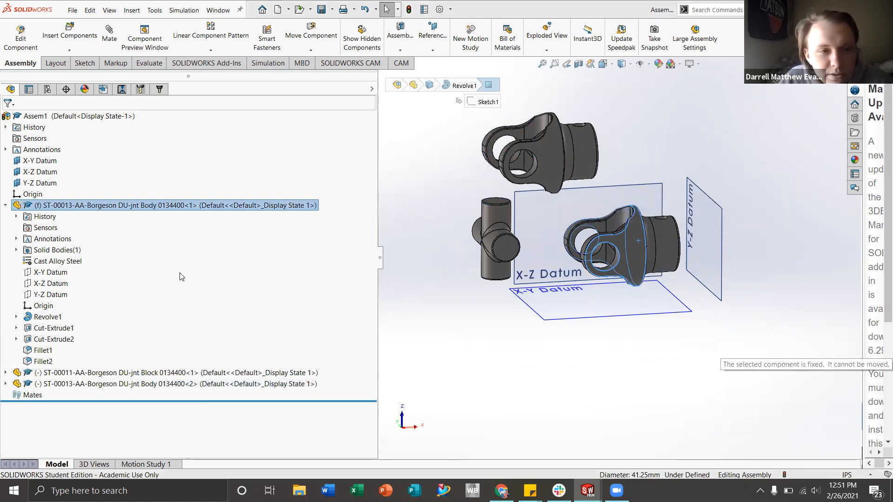
- Collapse the first joint body in the feature tree and reorder the second joint body directly below it
{"action": "left_click", "coordinate": [5, 205]}
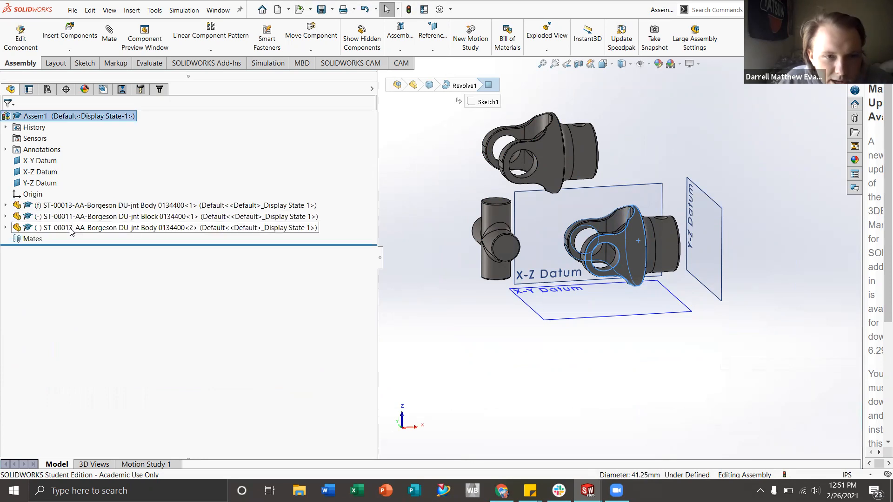
{"action": "left_click_drag", "start_coordinate": [70, 232], "coordinate": [40, 214]}
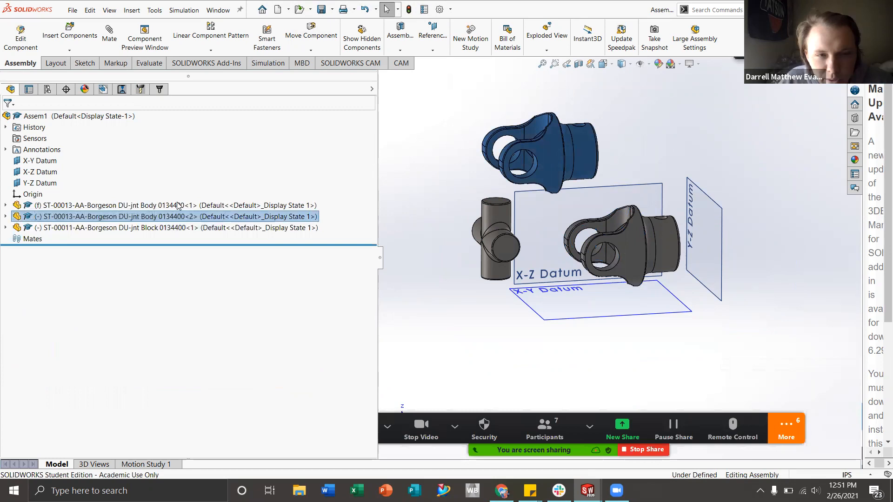
- Examine the fixed and floating markers of the joint bodies and the block in the feature tree
{"action": "left_click", "coordinate": [160, 206]}
{"action": "left_click", "coordinate": [160, 229]}
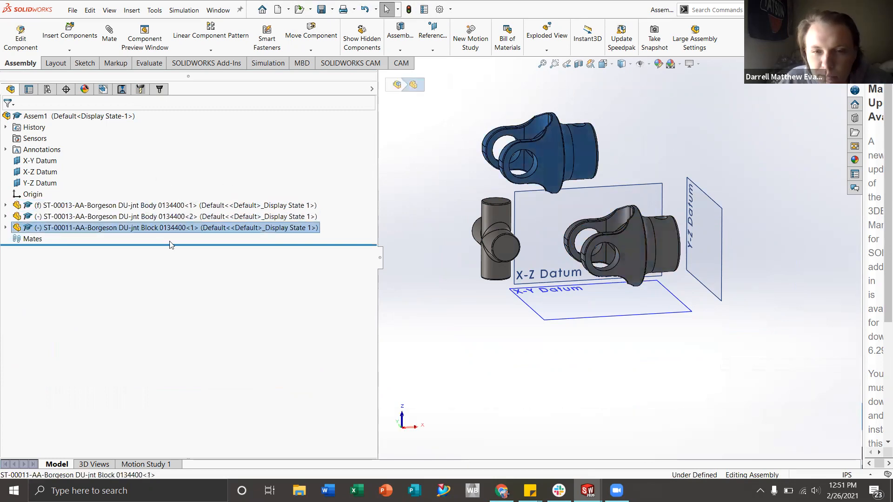
{"action": "left_click", "coordinate": [422, 273]}
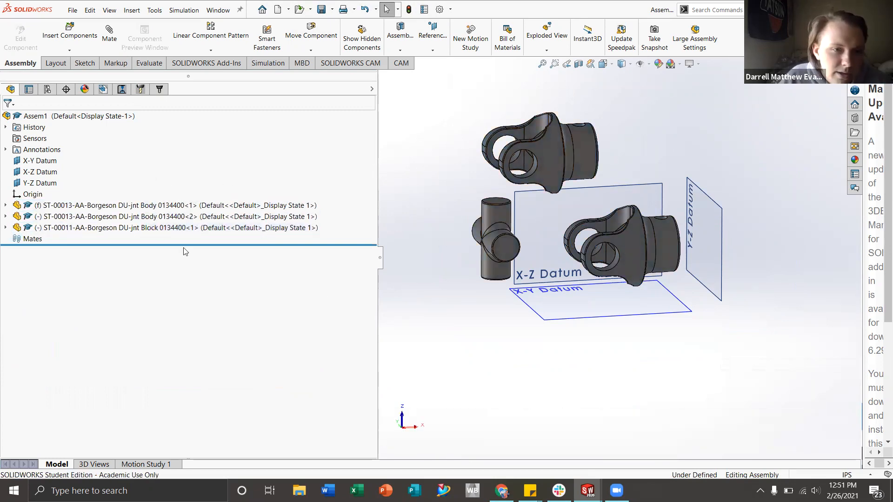
{"action": "left_click", "coordinate": [38, 207]}
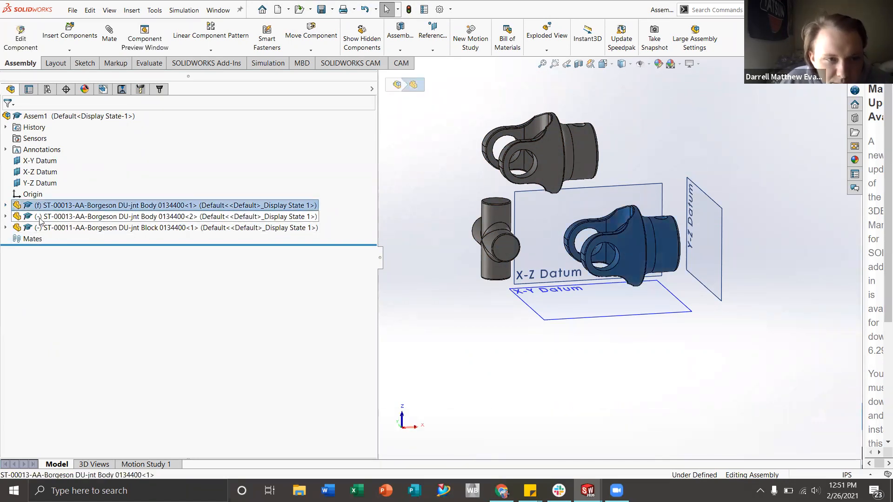
- Highlight the floating second joint body and the fixed first joint body in turn to compare them in the model
{"action": "left_click", "coordinate": [40, 217]}
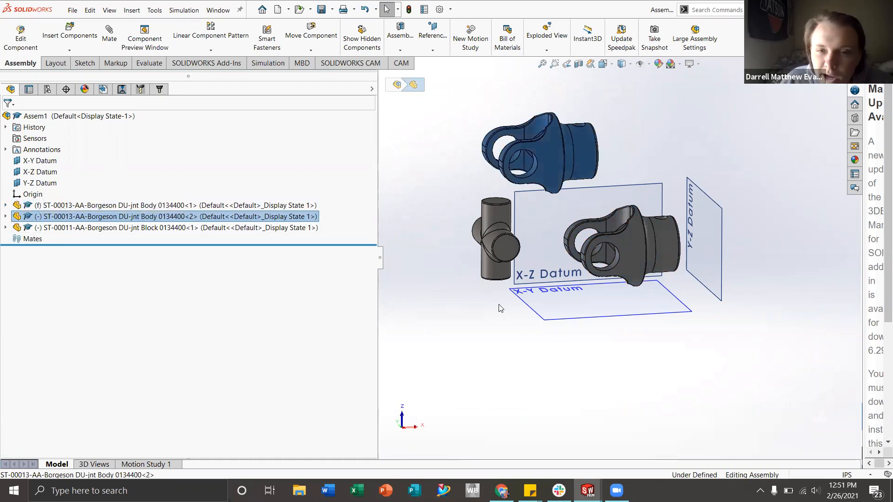
{"action": "left_click", "coordinate": [454, 320]}
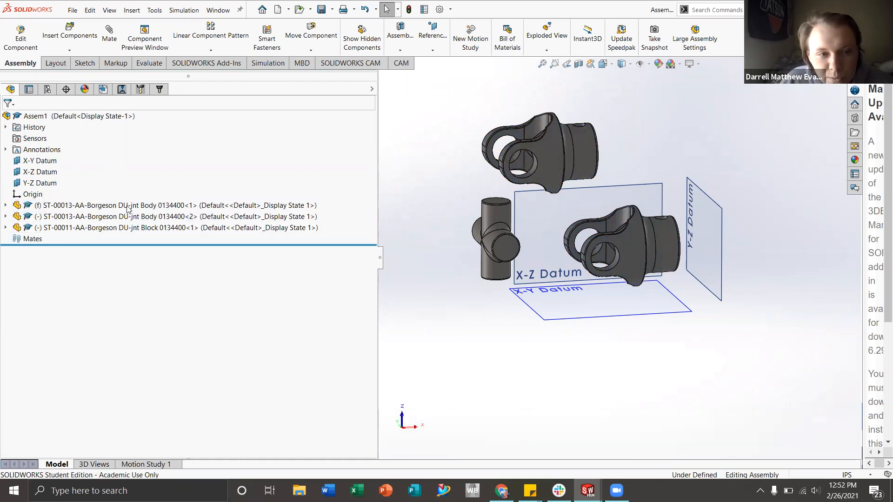
{"action": "left_click", "coordinate": [88, 207]}
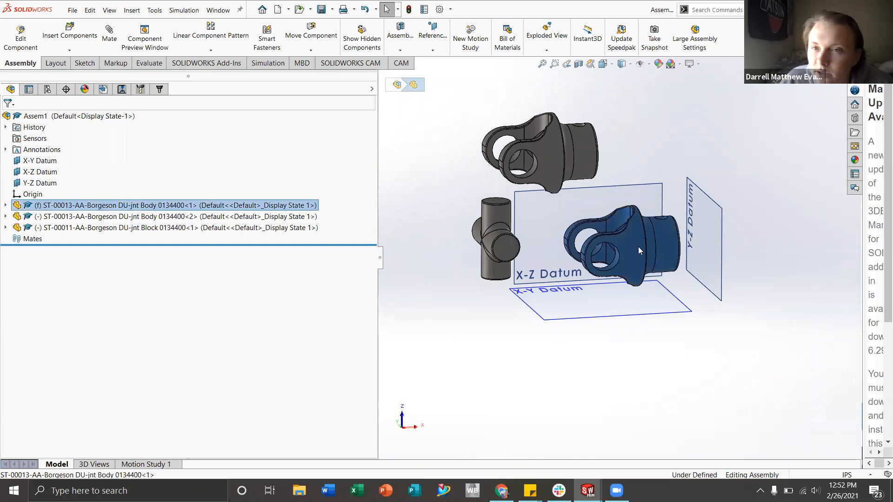
- Examine where the assembly origin and the X-Y, X-Z and Y-Z datum planes lie relative to the fixed joint body
{"action": "left_click", "coordinate": [33, 194]}
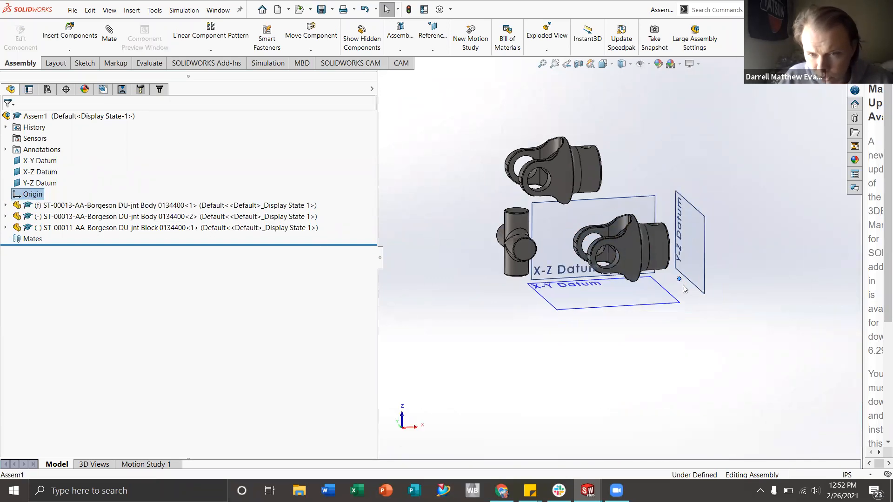
{"action": "scroll", "coordinate": [676, 289], "scroll_direction": "down", "scroll_amount": 3}
{"action": "scroll", "coordinate": [679, 292], "scroll_direction": "down", "scroll_amount": 3}
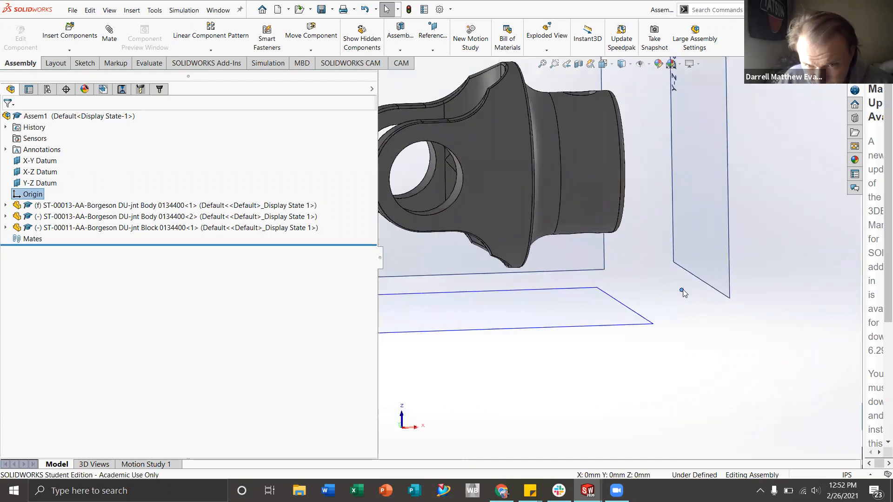
{"action": "middle_click_drag", "start_coordinate": [680, 290], "coordinate": [706, 305]}
{"action": "scroll", "coordinate": [678, 281], "scroll_direction": "up", "scroll_amount": 3}
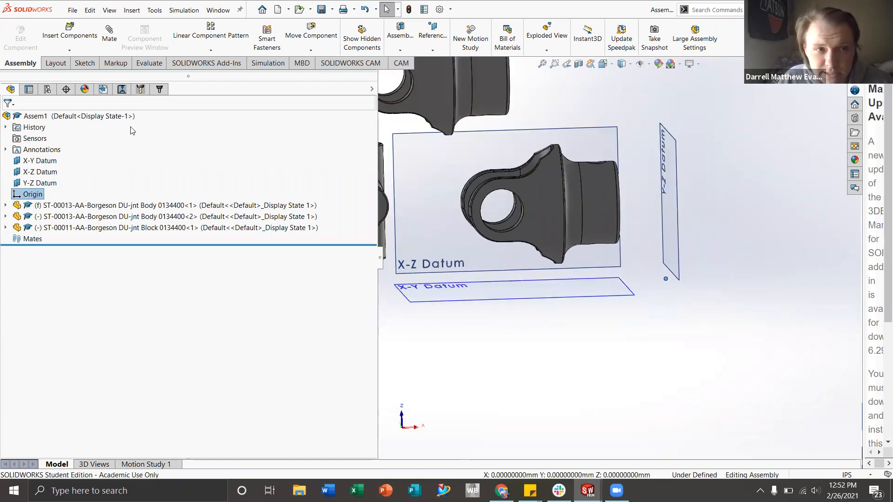
{"action": "left_click", "coordinate": [49, 161]}
{"action": "left_click", "coordinate": [40, 171]}
{"action": "left_click", "coordinate": [33, 184]}
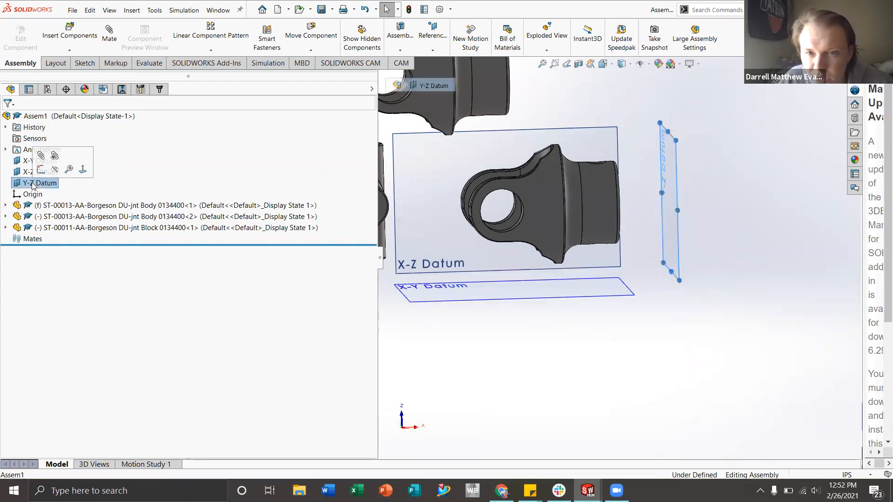
{"action": "middle_click_drag", "start_coordinate": [693, 282], "coordinate": [600, 288]}
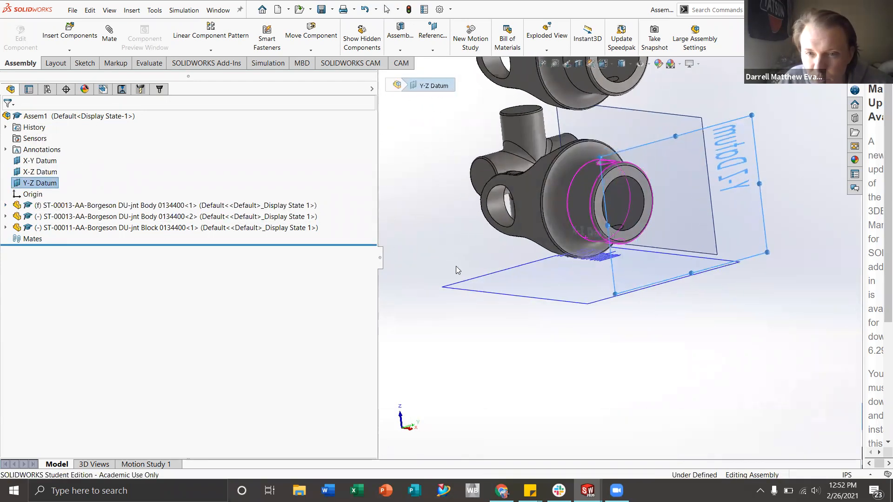
- Inspect the assembly origin from several angles and look through the item visibility options
{"action": "left_click", "coordinate": [19, 194]}
{"action": "middle_click_drag", "start_coordinate": [735, 284], "coordinate": [742, 265]}
{"action": "left_click", "coordinate": [648, 65]}
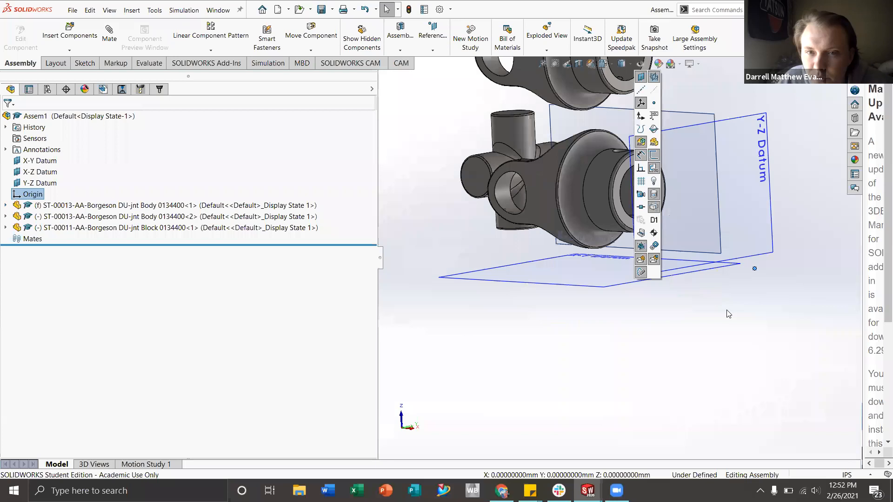
{"action": "left_click", "coordinate": [744, 303]}
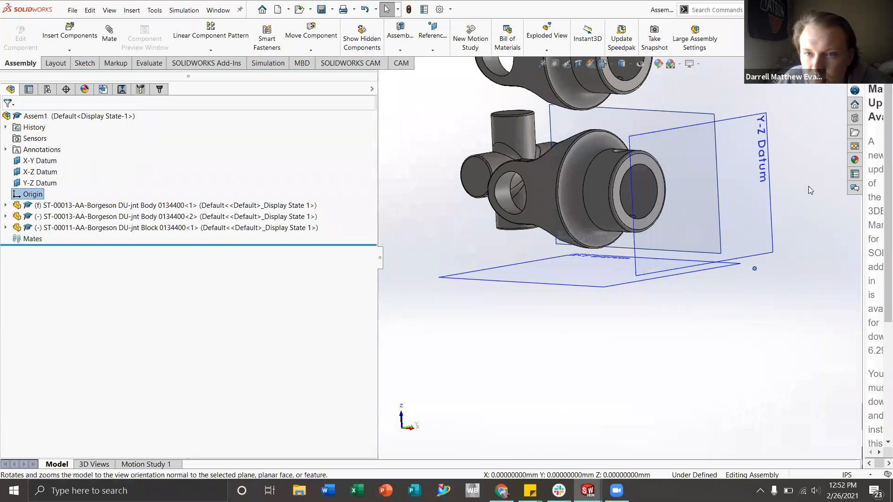
{"action": "scroll", "coordinate": [762, 274], "scroll_direction": "up", "scroll_amount": 3}
{"action": "scroll", "coordinate": [465, 209], "scroll_direction": "down", "scroll_amount": 6}
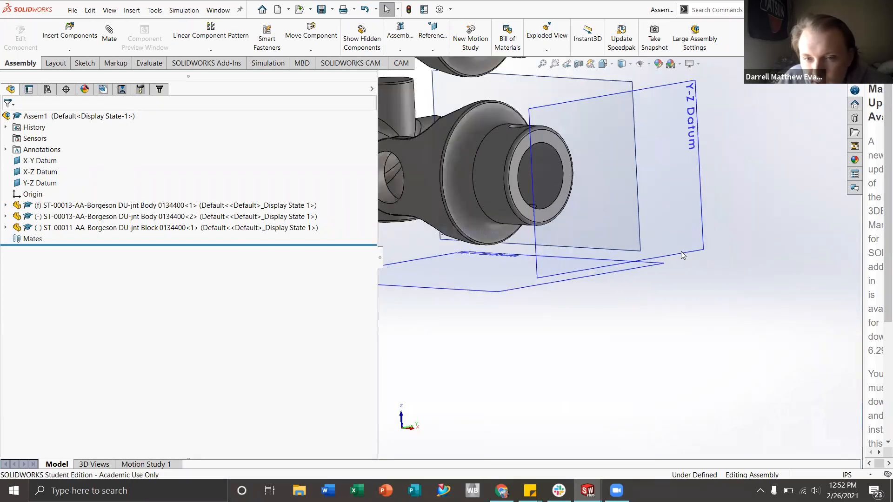
{"action": "left_click", "coordinate": [33, 194]}
{"action": "middle_click_drag", "start_coordinate": [672, 278], "coordinate": [600, 250]}
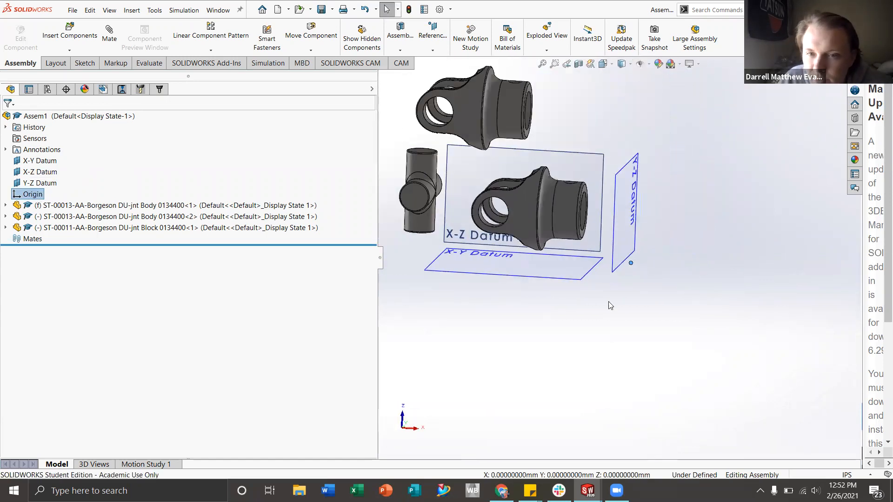
{"action": "scroll", "coordinate": [547, 284], "scroll_direction": "down", "scroll_amount": 2}
{"action": "left_click", "coordinate": [551, 301]}
{"action": "scroll", "coordinate": [560, 235], "scroll_direction": "up", "scroll_amount": 2}
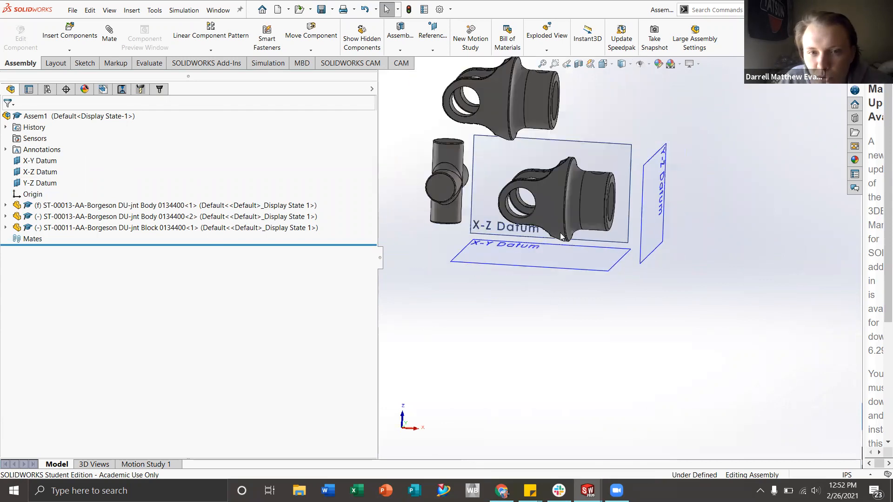
- Open the fixed joint body component as a separate part and inspect it from several sides
{"action": "left_click", "coordinate": [444, 182]}
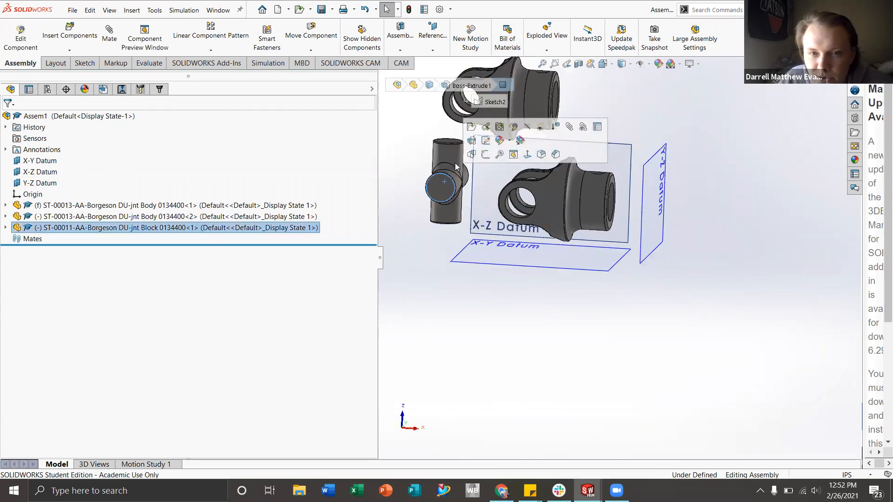
{"action": "right_click", "coordinate": [78, 206]}
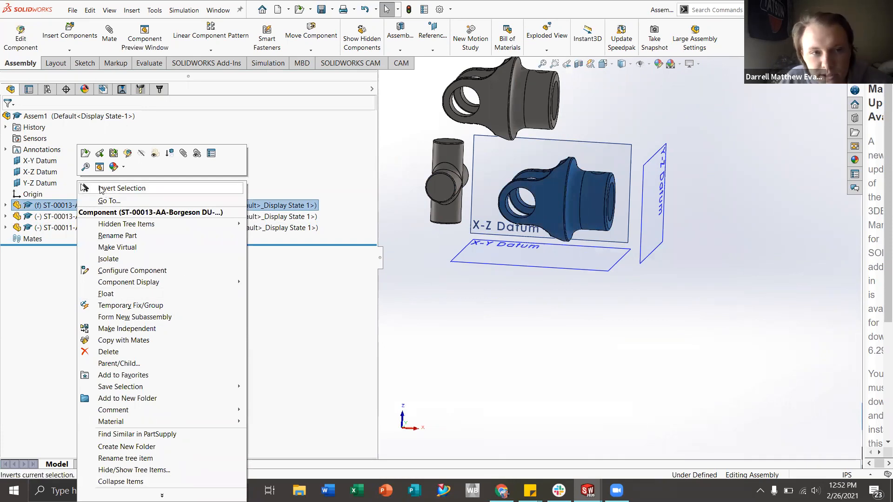
{"action": "left_click", "coordinate": [88, 154]}
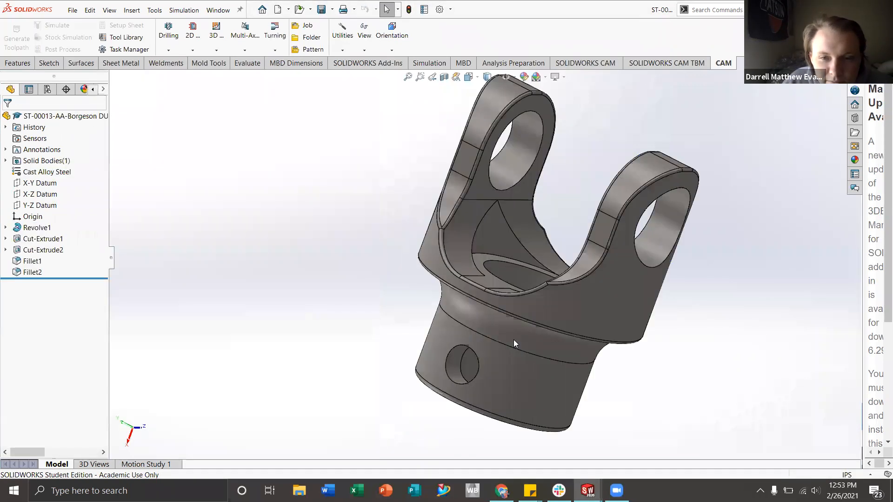
{"action": "middle_click_drag", "start_coordinate": [565, 331], "coordinate": [552, 369]}
{"action": "scroll", "coordinate": [533, 251], "scroll_direction": "down", "scroll_amount": 5}
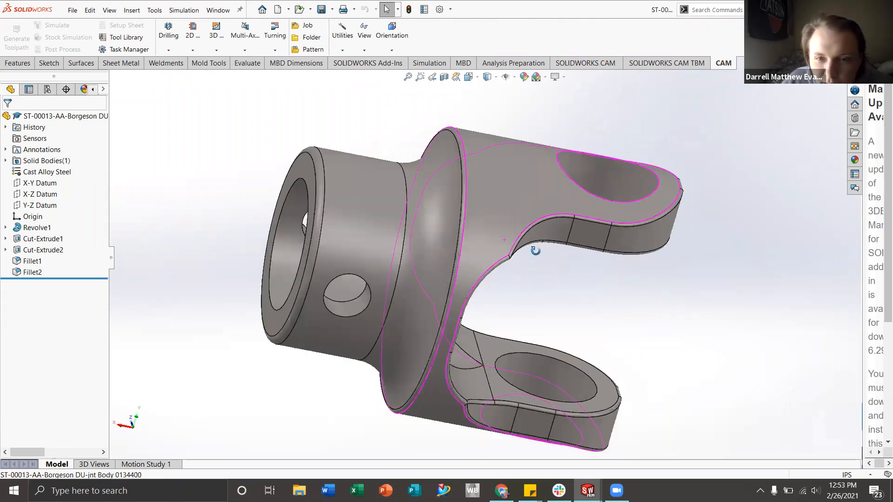
{"action": "scroll", "coordinate": [465, 226], "scroll_direction": "up", "scroll_amount": 3}
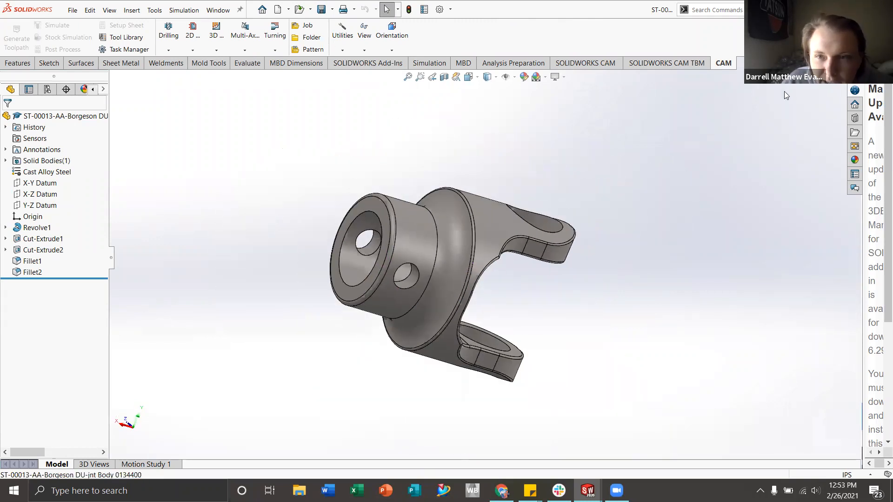
- Close the joint body part, saving its changes, and return to the assembly
{"action": "key", "text": "ctrl+w"}
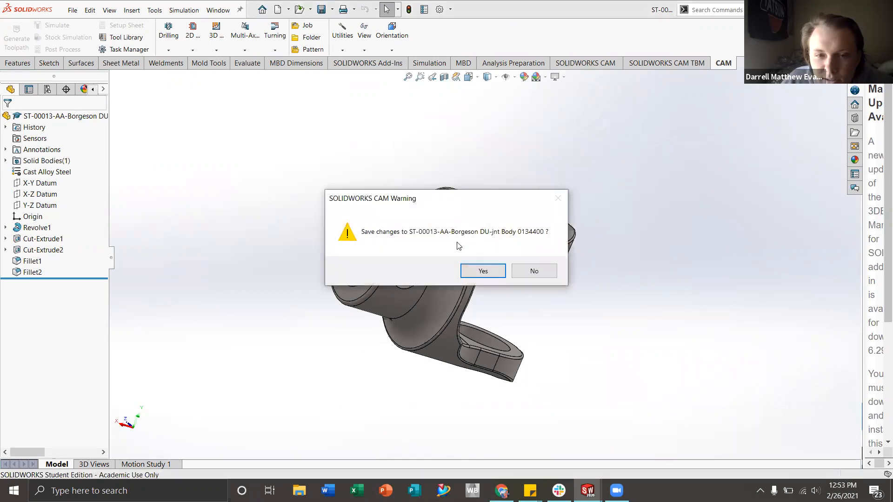
{"action": "left_click", "coordinate": [483, 271]}
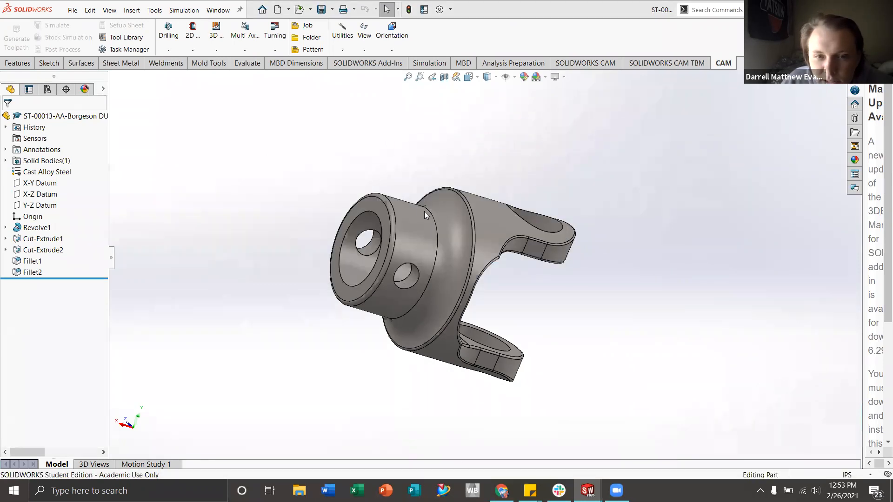
{"action": "scroll", "coordinate": [532, 253], "scroll_direction": "up", "scroll_amount": 2}
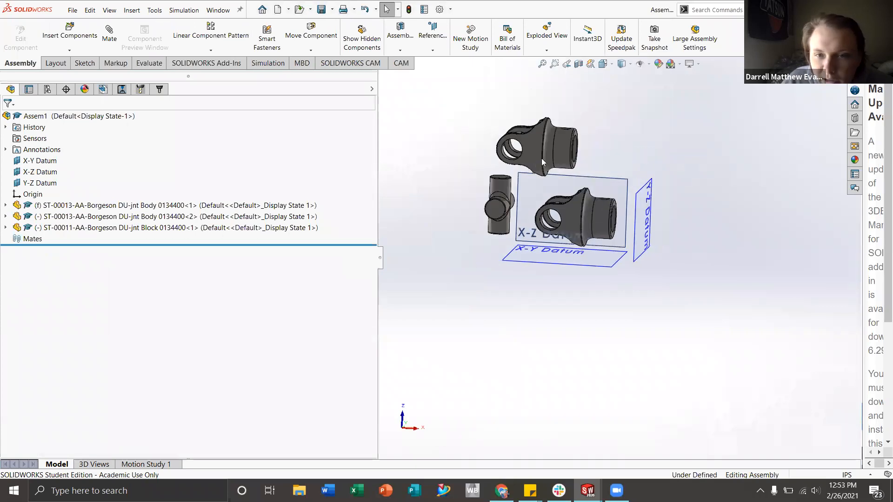
{"action": "scroll", "coordinate": [523, 151], "scroll_direction": "down", "scroll_amount": 3}
{"action": "scroll", "coordinate": [618, 238], "scroll_direction": "down", "scroll_amount": 3}
{"action": "scroll", "coordinate": [615, 273], "scroll_direction": "up", "scroll_amount": 3}
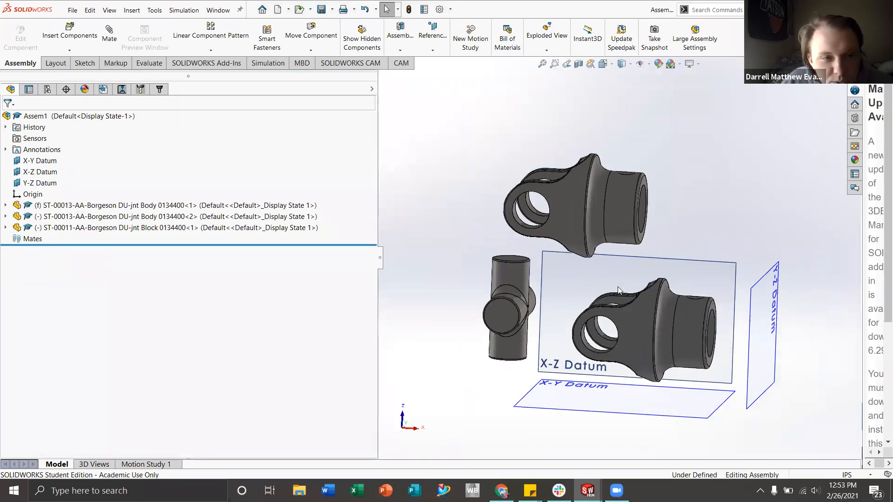
- Start editing the fixed first joint body within the assembly, choosing to rebuild and save the assembly
{"action": "left_click", "coordinate": [151, 207]}
{"action": "right_click", "coordinate": [151, 208]}
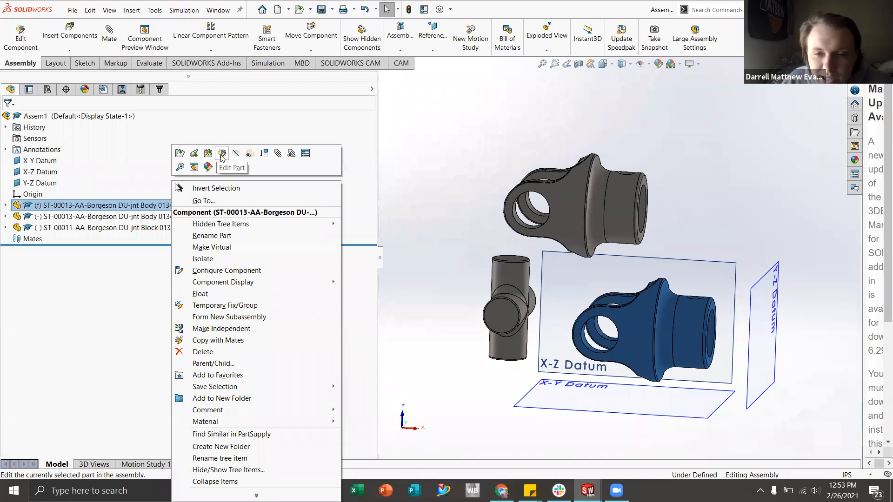
{"action": "left_click", "coordinate": [221, 154]}
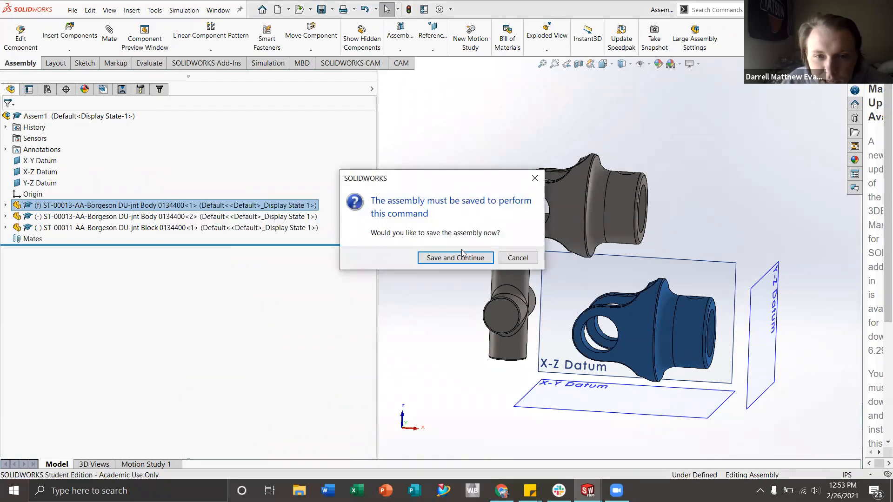
{"action": "left_click", "coordinate": [458, 260]}
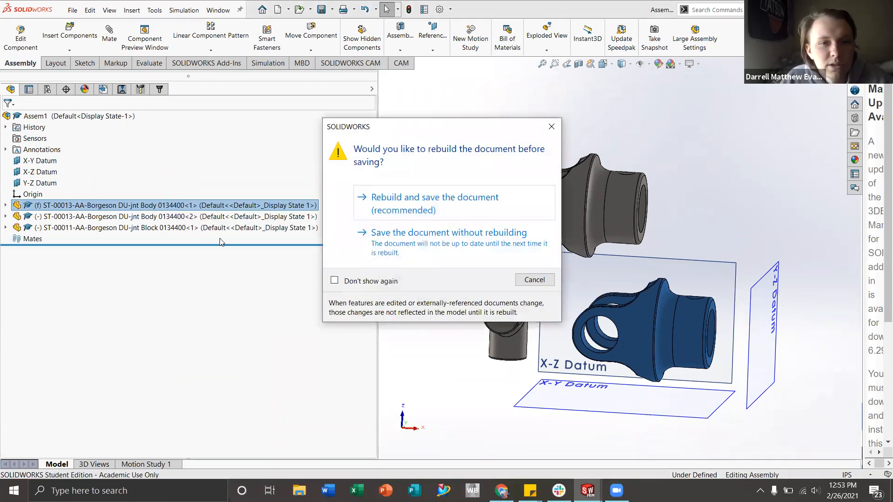
{"action": "key", "text": "Return"}
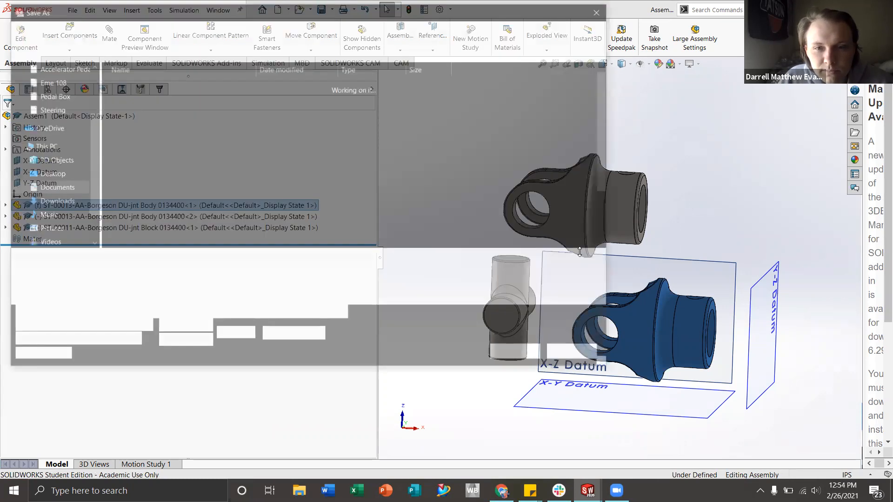
- Save the assembly in the Steering folder as ST-00007-AA-SU Joint Borgeson, basing the name on the existing DU Joint Borgeson file
{"action": "scroll", "coordinate": [237, 140], "scroll_direction": "down", "scroll_amount": 2}
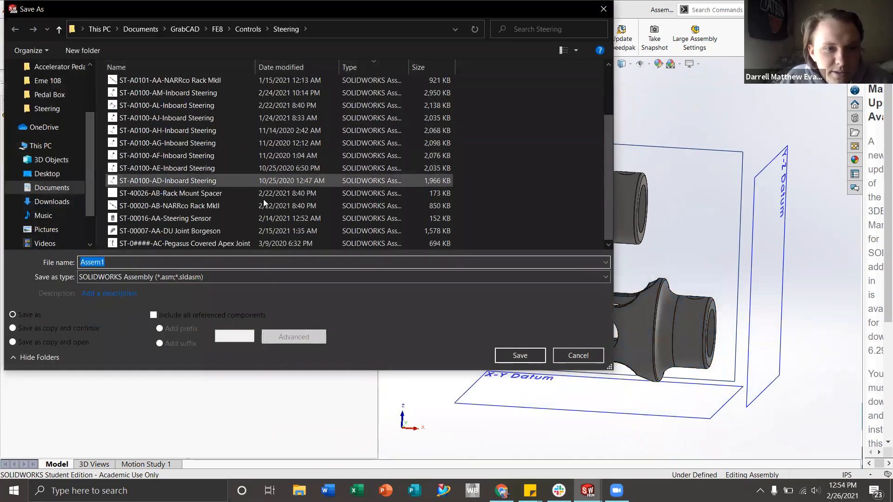
{"action": "left_click", "coordinate": [211, 231]}
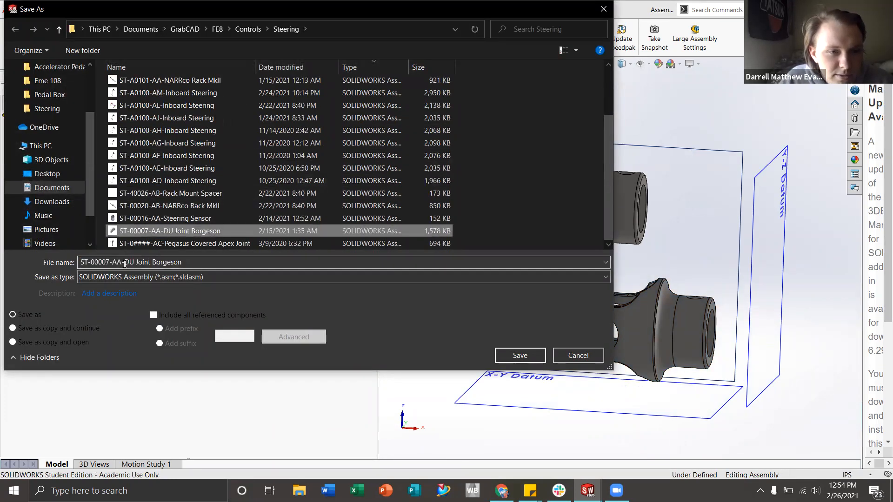
{"action": "left_click", "coordinate": [127, 263]}
{"action": "left_click", "coordinate": [127, 264]}
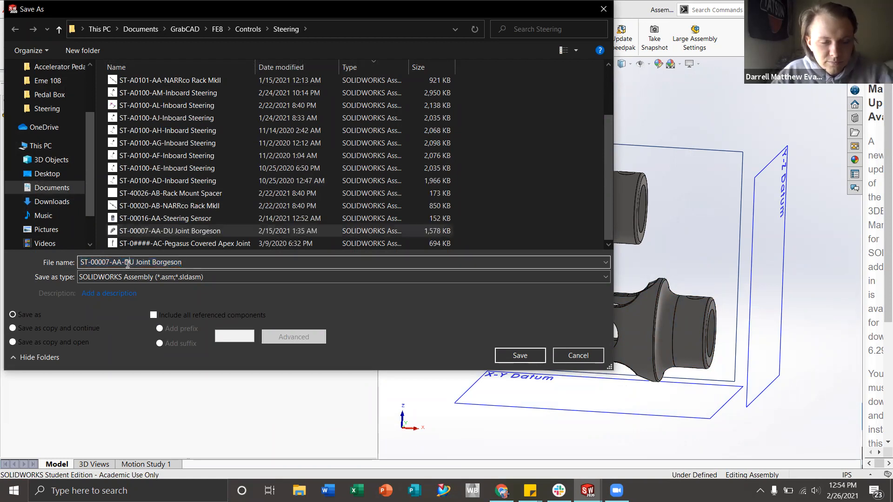
{"action": "key", "text": "BackSpace"}
{"action": "type", "text": "S"}
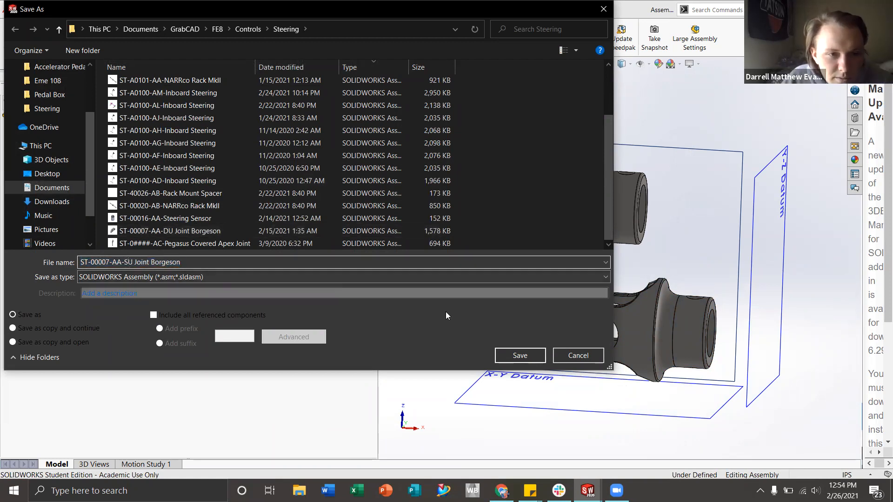
{"action": "left_click", "coordinate": [510, 353]}
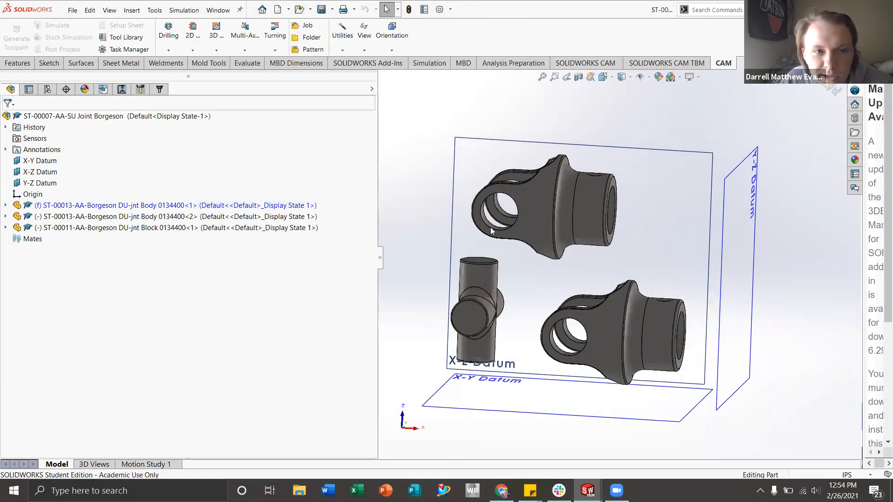
- Examine the features of the fixed first joint body and the sketches behind its revolve and cut extrudes
{"action": "scroll", "coordinate": [651, 317], "scroll_direction": "down", "scroll_amount": 4}
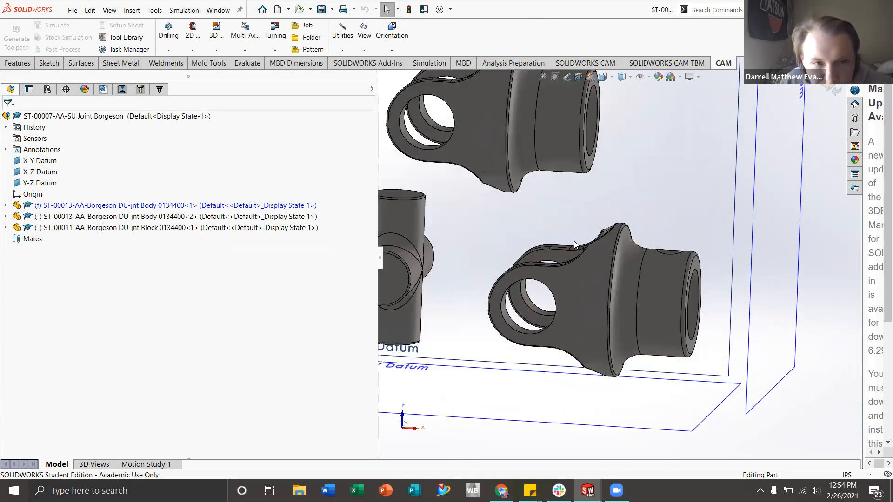
{"action": "scroll", "coordinate": [603, 254], "scroll_direction": "up", "scroll_amount": 3}
{"action": "scroll", "coordinate": [559, 236], "scroll_direction": "down", "scroll_amount": 3}
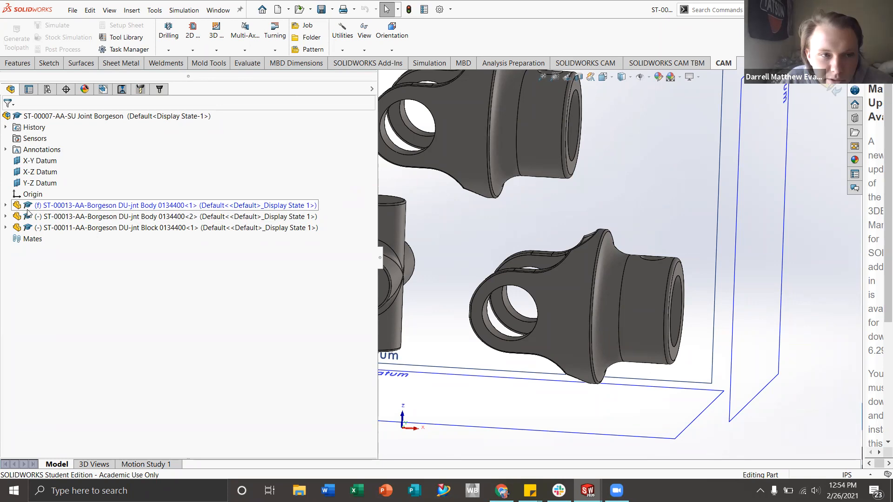
{"action": "left_click", "coordinate": [6, 206]}
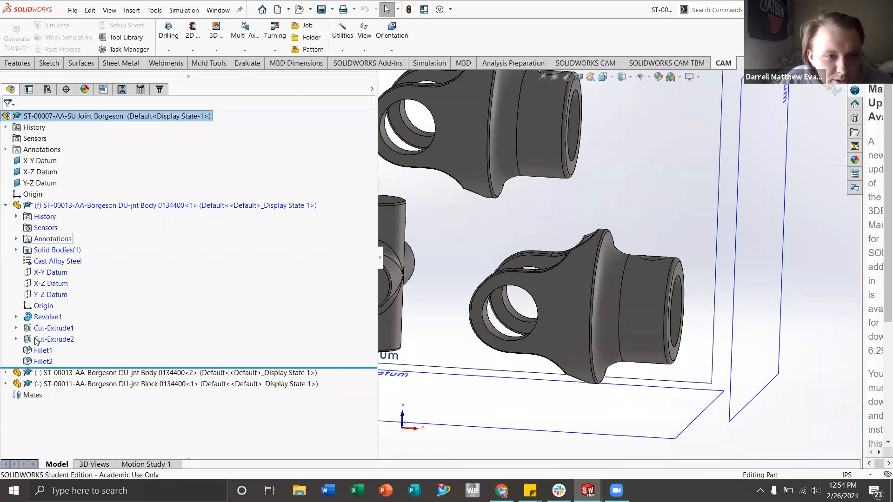
{"action": "left_click", "coordinate": [17, 317]}
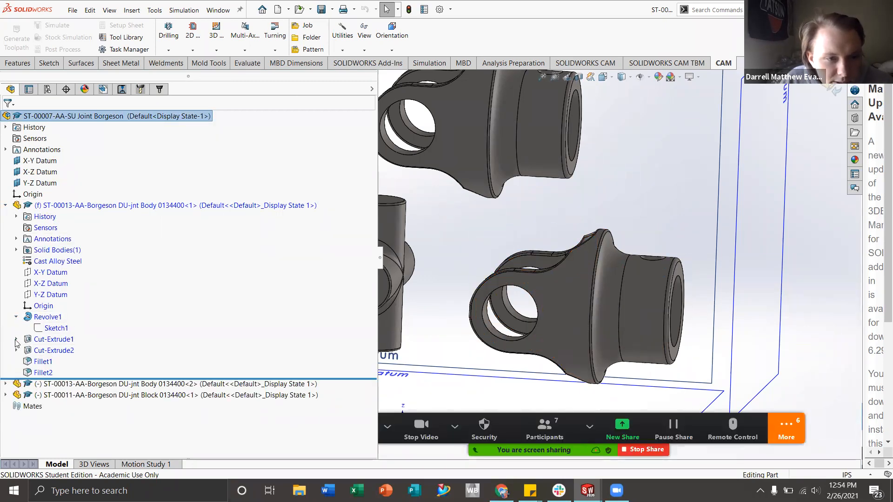
{"action": "left_click", "coordinate": [16, 339]}
{"action": "left_click", "coordinate": [16, 361]}
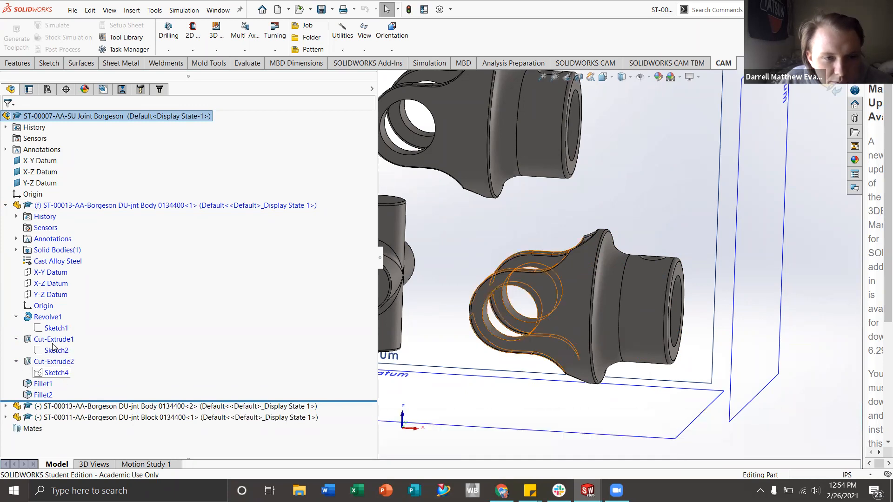
{"action": "left_click", "coordinate": [55, 328]}
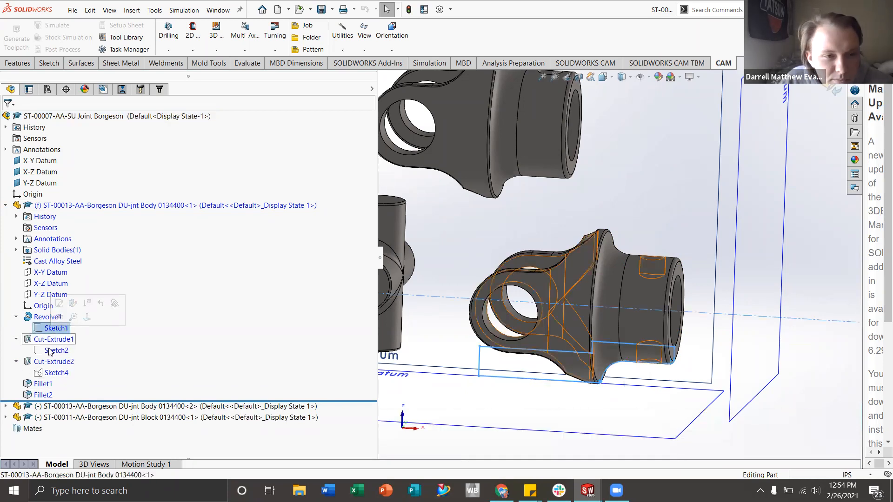
{"action": "left_click", "coordinate": [56, 373]}
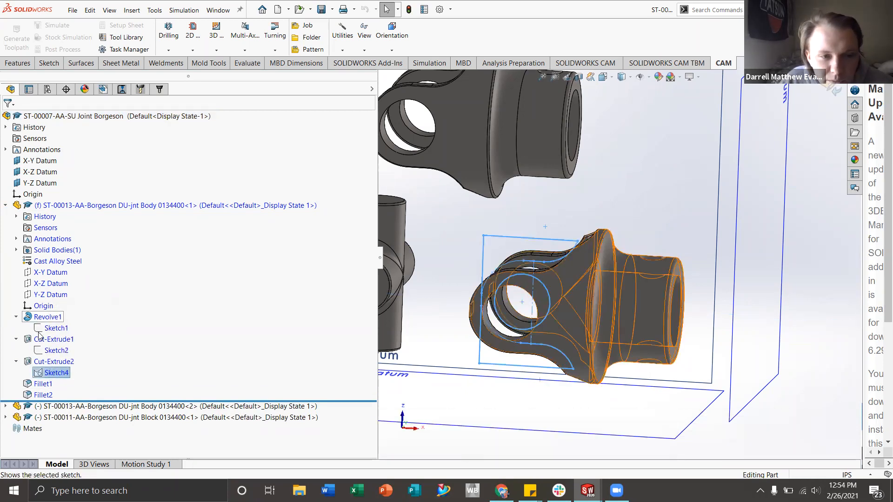
{"action": "left_click", "coordinate": [16, 362]}
{"action": "left_click", "coordinate": [16, 339]}
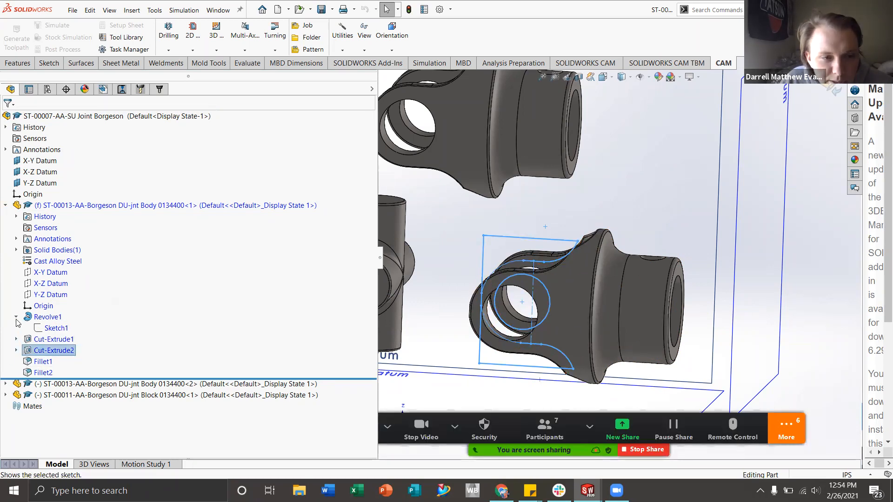
{"action": "left_click", "coordinate": [16, 317]}
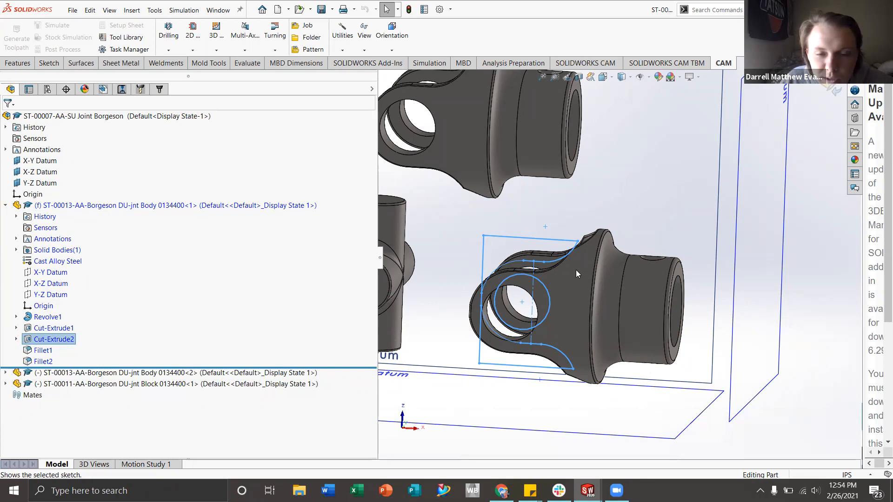
- Finish editing the joint body in context, return to editing the assembly, and collapse the body's feature list
{"action": "scroll", "coordinate": [576, 270], "scroll_direction": "up", "scroll_amount": 2}
{"action": "scroll", "coordinate": [572, 288], "scroll_direction": "down", "scroll_amount": 2}
{"action": "scroll", "coordinate": [576, 275], "scroll_direction": "up", "scroll_amount": 3}
{"action": "left_click", "coordinate": [560, 355]}
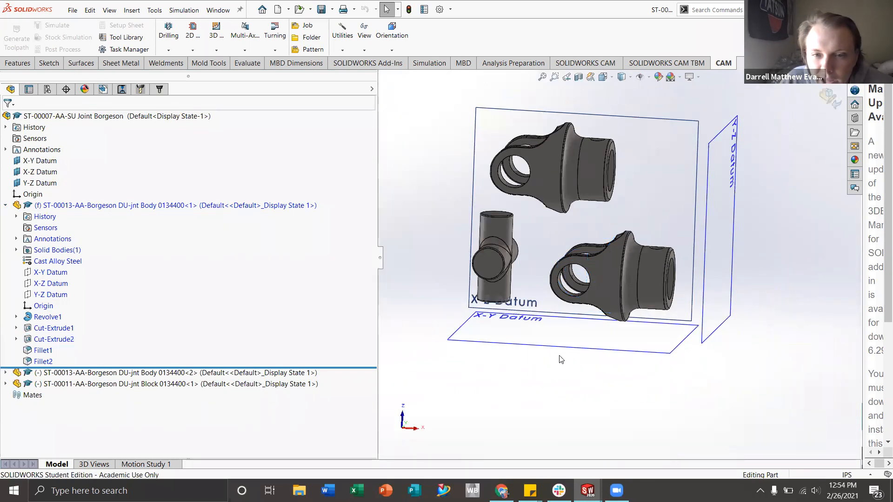
{"action": "scroll", "coordinate": [611, 267], "scroll_direction": "down", "scroll_amount": 2}
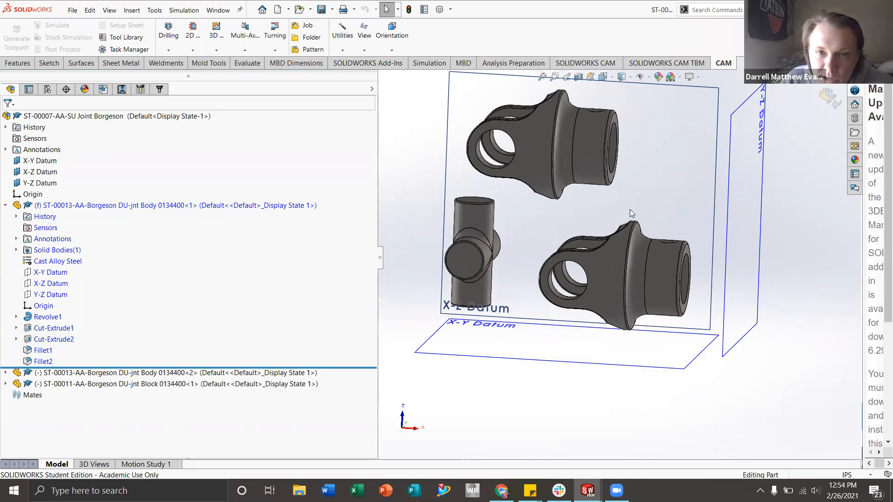
{"action": "scroll", "coordinate": [625, 210], "scroll_direction": "up", "scroll_amount": 3}
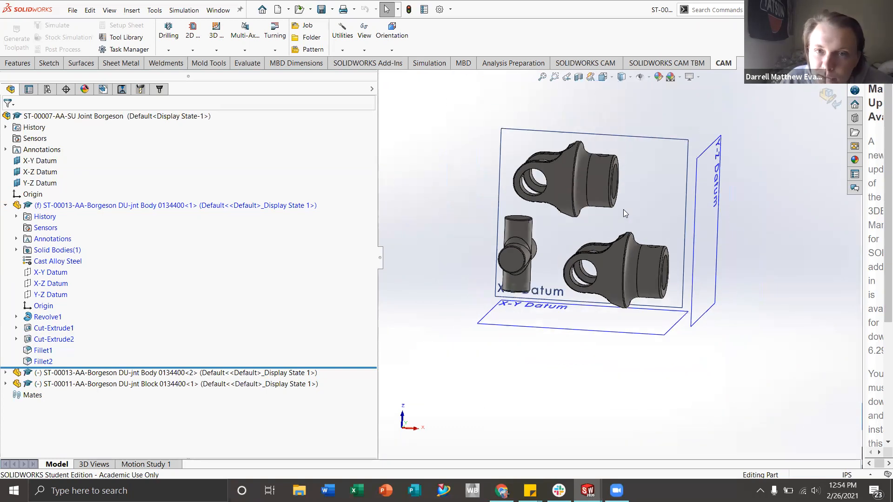
{"action": "left_click", "coordinate": [830, 97]}
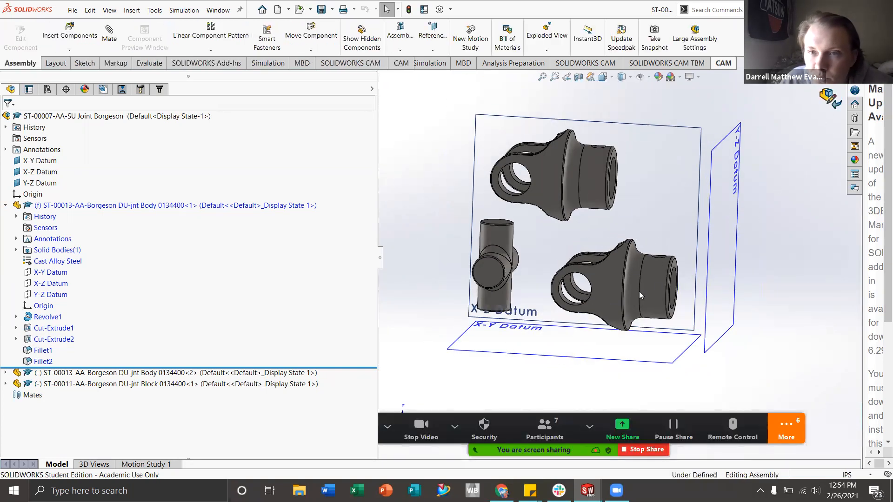
{"action": "left_click", "coordinate": [6, 205]}
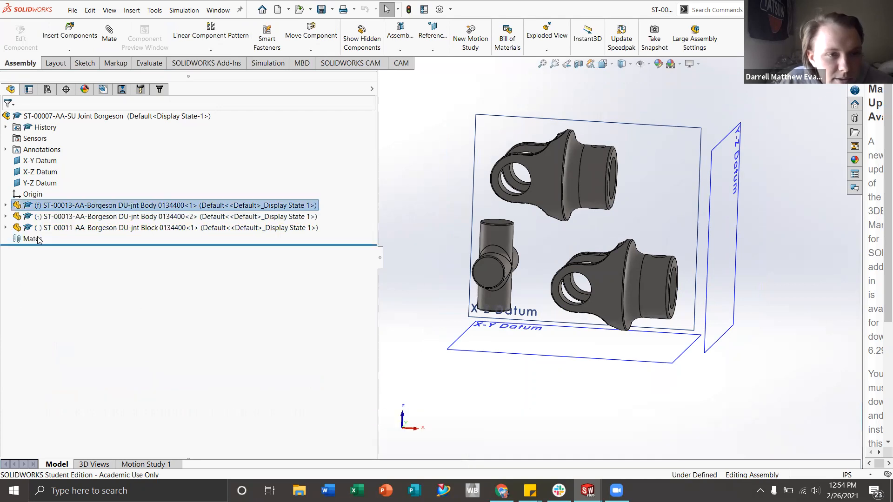
- Float the fixed first joint body and move it freely to a new position toward the Y-Z Datum plane
{"action": "right_click", "coordinate": [77, 208]}
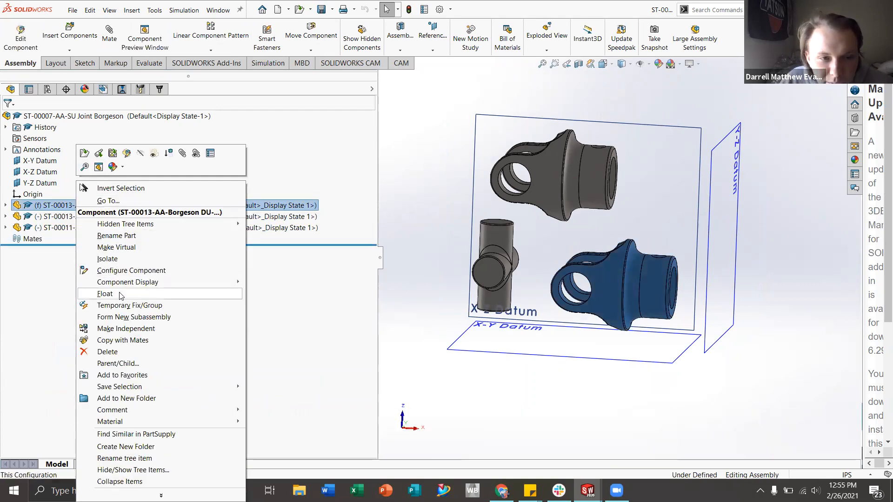
{"action": "left_click", "coordinate": [105, 294]}
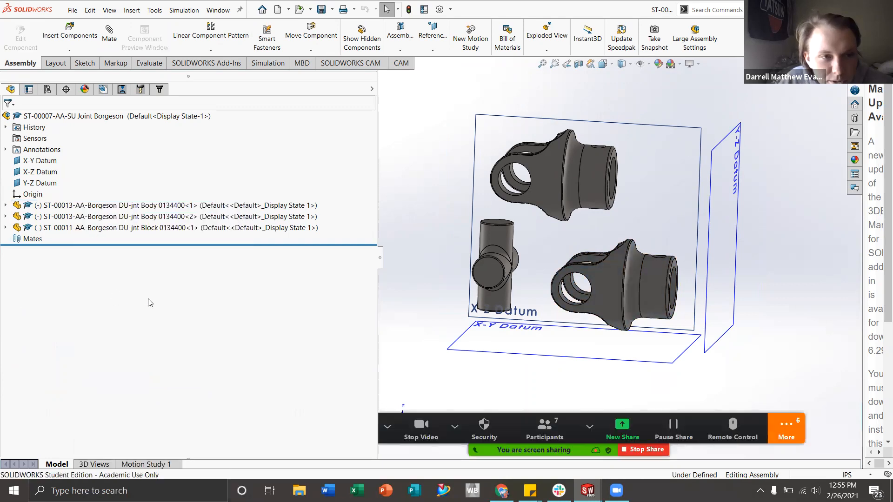
{"action": "scroll", "coordinate": [607, 354], "scroll_direction": "up", "scroll_amount": 2}
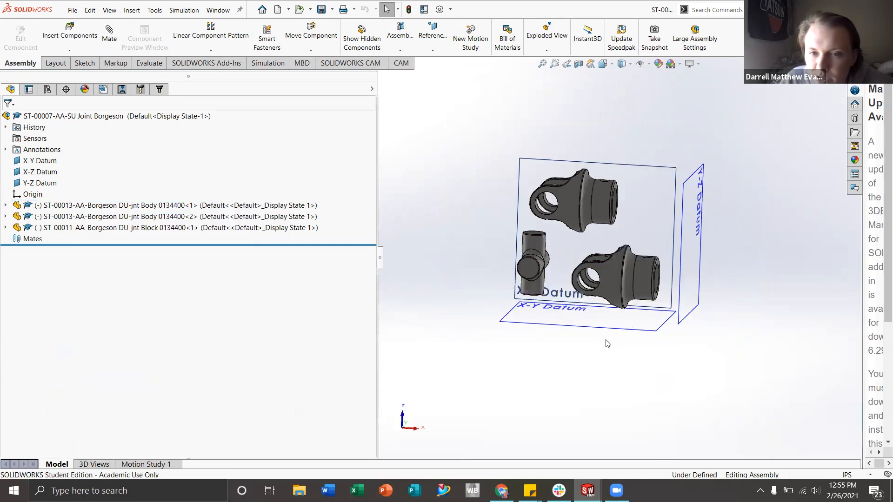
{"action": "scroll", "coordinate": [614, 290], "scroll_direction": "down", "scroll_amount": 2}
{"action": "left_click_drag", "start_coordinate": [617, 257], "coordinate": [647, 209]}
{"action": "left_click", "coordinate": [754, 374]}
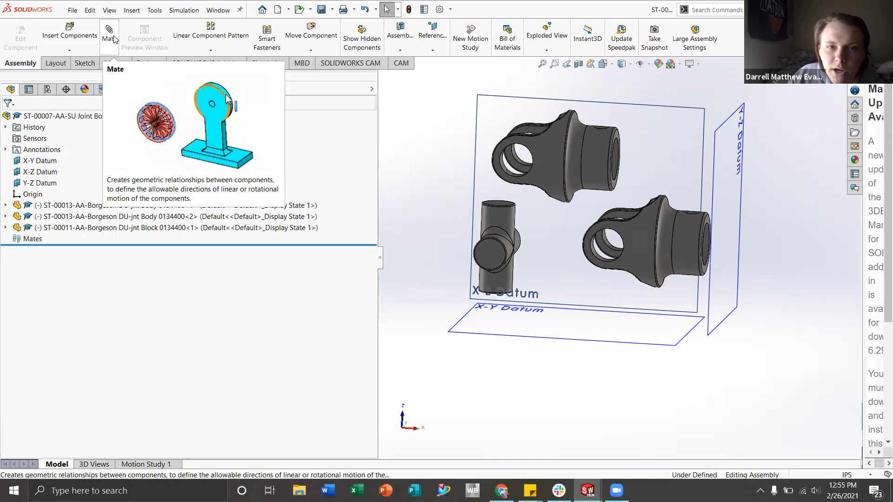
- Reposition both floating joint bodies and the joint block freely in front of the X-Z Datum plane
{"action": "left_click", "coordinate": [314, 52]}
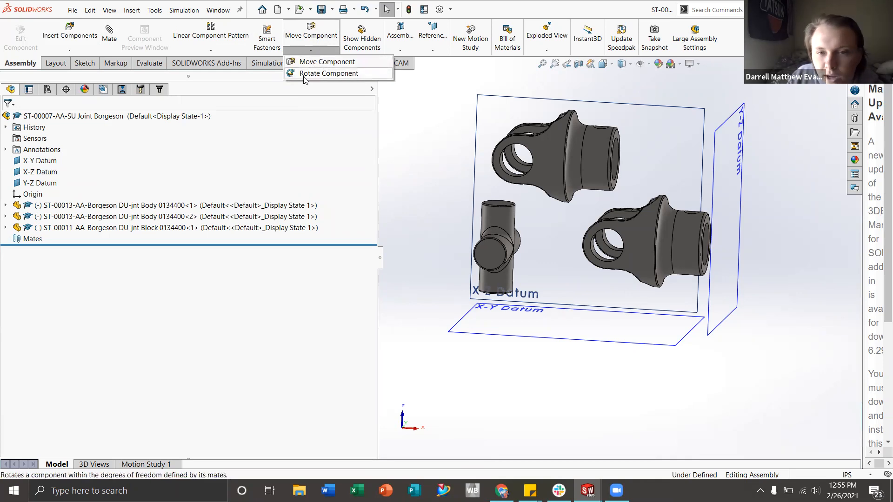
{"action": "left_click_drag", "start_coordinate": [583, 156], "coordinate": [576, 131]}
{"action": "left_click_drag", "start_coordinate": [500, 212], "coordinate": [512, 190]}
{"action": "left_click_drag", "start_coordinate": [651, 236], "coordinate": [640, 218]}
{"action": "left_click", "coordinate": [584, 284]}
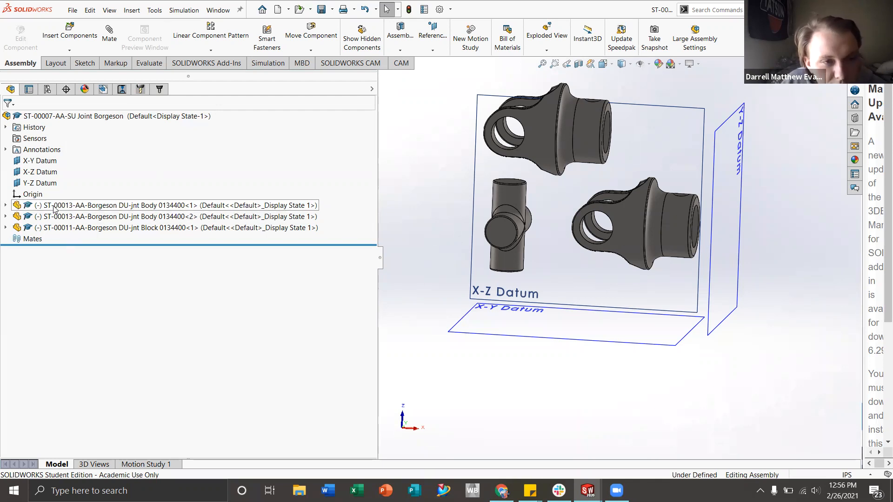
{"action": "mouse_move", "coordinate": [504, 196]}
{"action": "left_mouse_down"}
{"action": "mouse_move", "coordinate": [445, 215]}
{"action": "mouse_move", "coordinate": [504, 213]}
{"action": "mouse_move", "coordinate": [487, 170]}
{"action": "mouse_move", "coordinate": [492, 198]}
{"action": "left_mouse_up"}
{"action": "left_click_drag", "start_coordinate": [581, 119], "coordinate": [556, 113]}
{"action": "mouse_move", "coordinate": [672, 216]}
{"action": "left_mouse_down"}
{"action": "mouse_move", "coordinate": [660, 216]}
{"action": "mouse_move", "coordinate": [687, 222]}
{"action": "left_mouse_up"}
{"action": "left_click", "coordinate": [411, 225]}
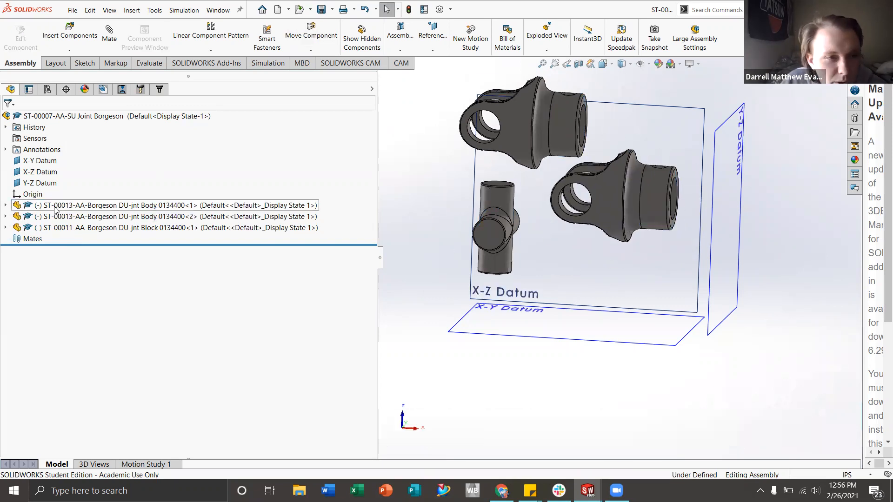
{"action": "left_click_drag", "start_coordinate": [495, 211], "coordinate": [501, 199]}
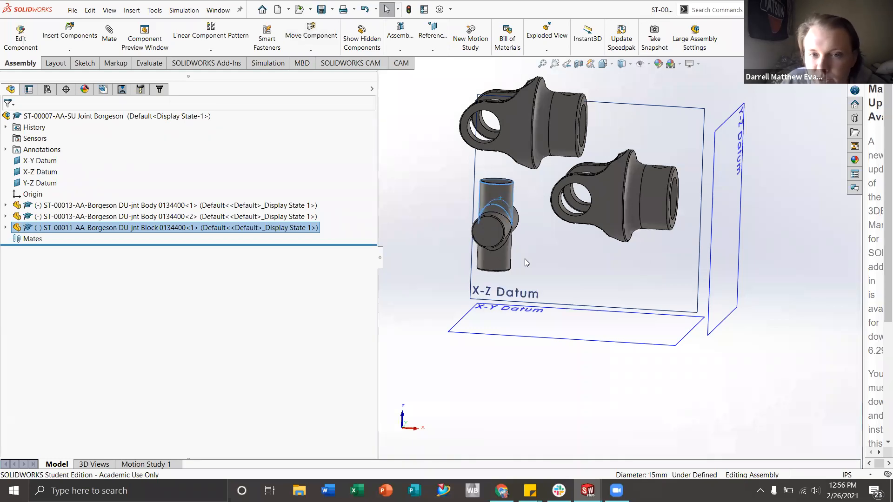
- Mate the joint block's origin to the assembly origin with a coincident mate, keeping Align axes enabled
{"action": "left_click", "coordinate": [5, 227]}
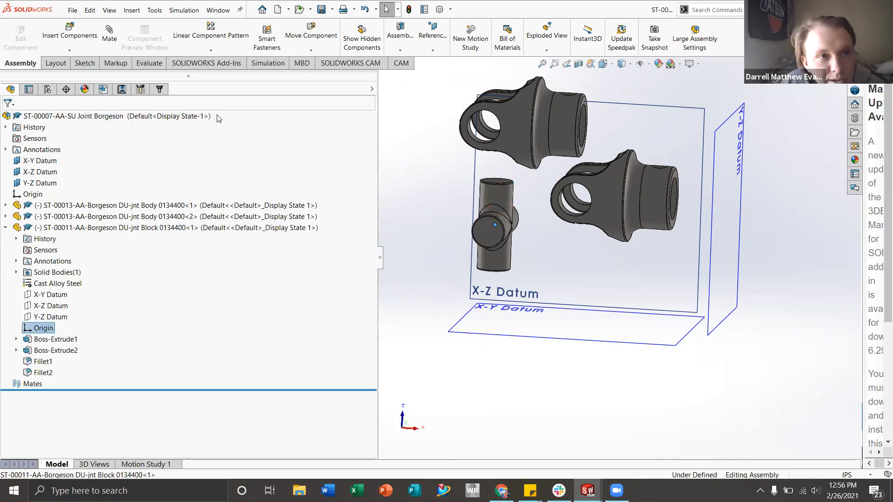
{"action": "left_click", "coordinate": [110, 34]}
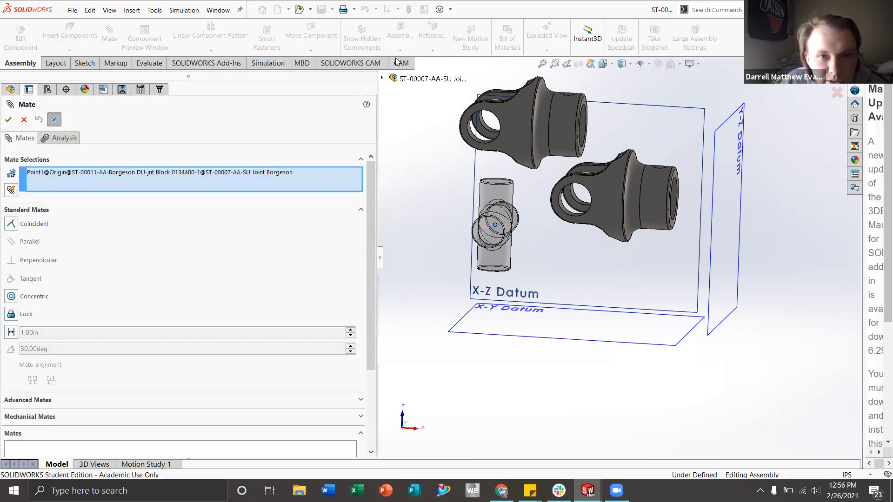
{"action": "left_click", "coordinate": [382, 79]}
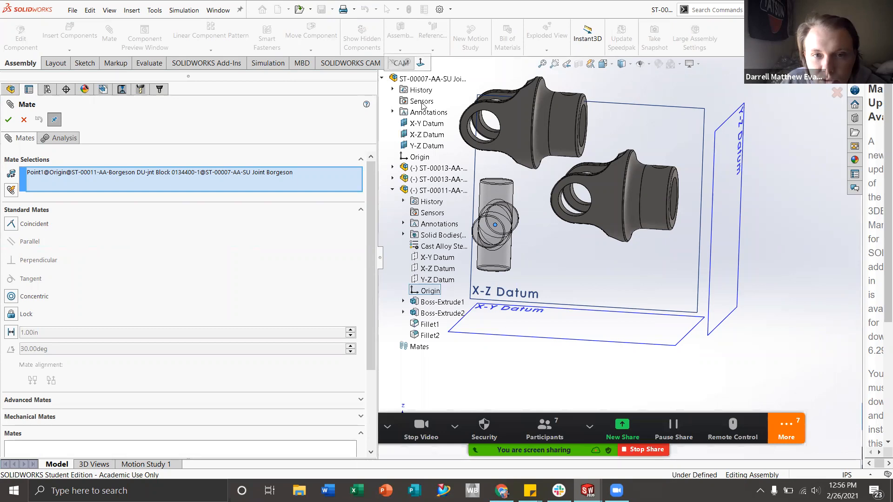
{"action": "left_click", "coordinate": [420, 157]}
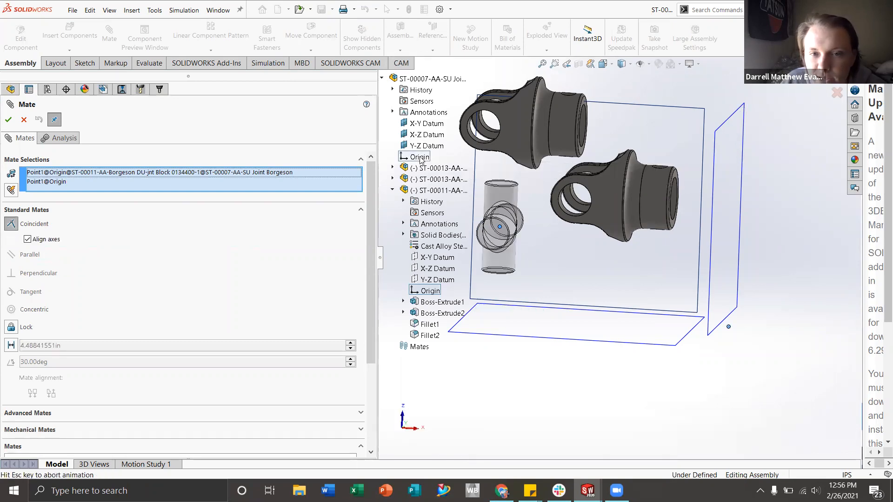
{"action": "scroll", "coordinate": [742, 298], "scroll_direction": "down", "scroll_amount": 5}
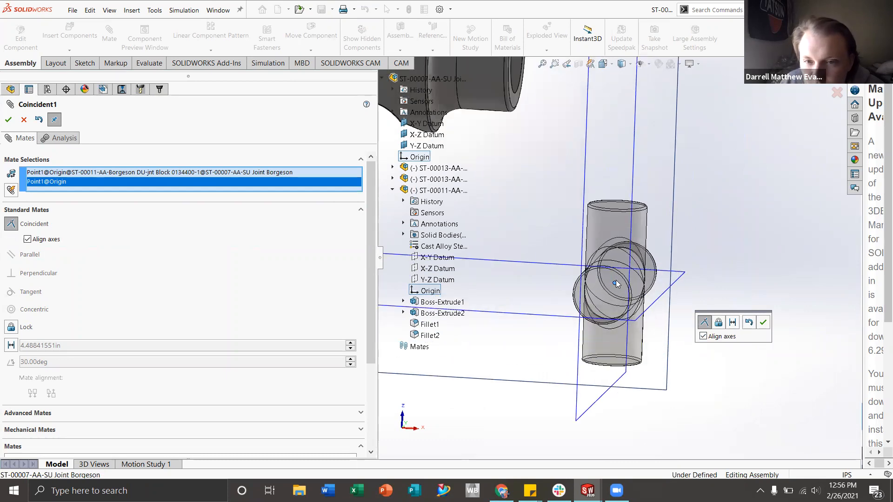
{"action": "scroll", "coordinate": [615, 284], "scroll_direction": "up", "scroll_amount": 4}
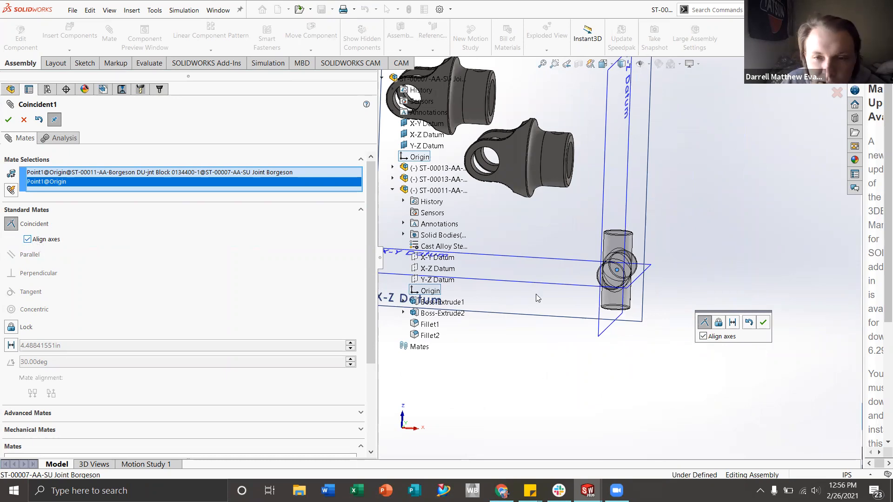
{"action": "scroll", "coordinate": [568, 281], "scroll_direction": "up", "scroll_amount": 3}
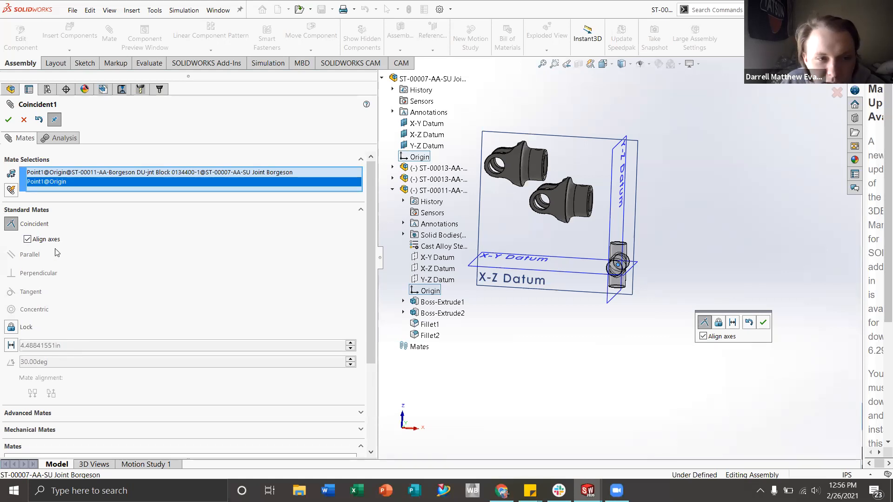
{"action": "left_click", "coordinate": [9, 120]}
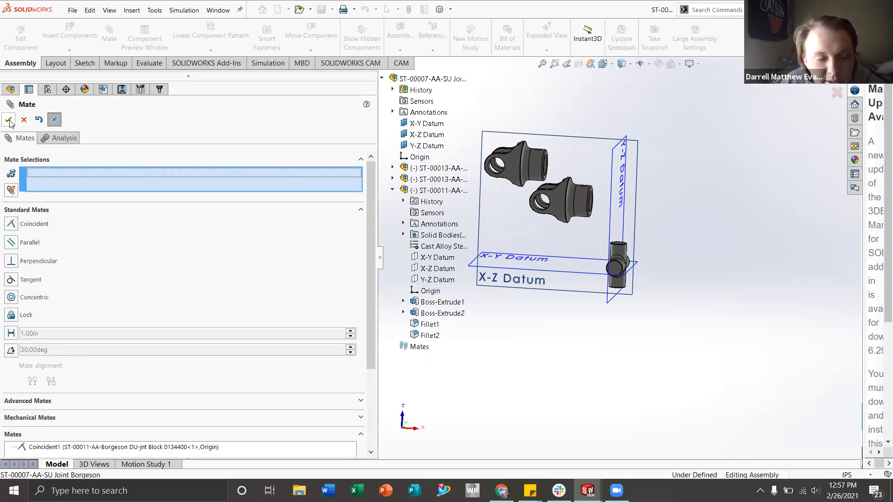
{"action": "left_click", "coordinate": [9, 120]}
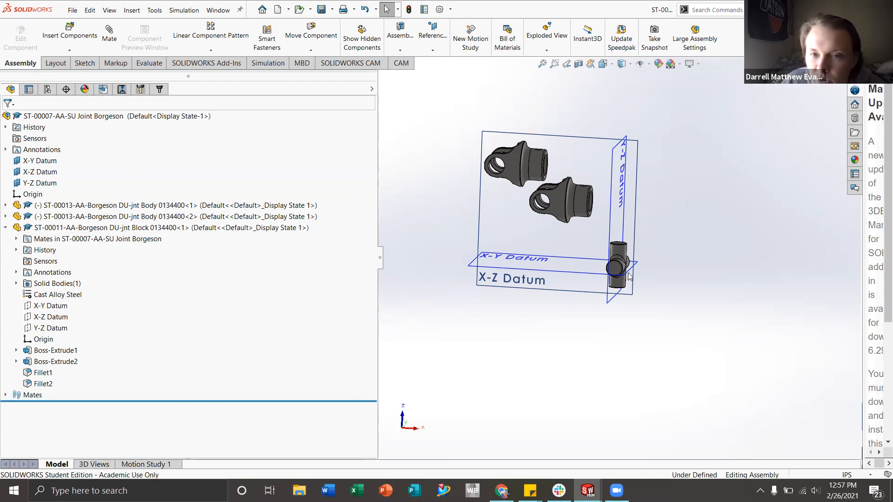
- Try to move the mated joint block away from the assembly origin, and collapse its feature list
{"action": "scroll", "coordinate": [607, 230], "scroll_direction": "down", "scroll_amount": 6}
{"action": "mouse_move", "coordinate": [610, 227]}
{"action": "left_mouse_down"}
{"action": "mouse_move", "coordinate": [581, 213]}
{"action": "mouse_move", "coordinate": [621, 223]}
{"action": "left_mouse_up"}
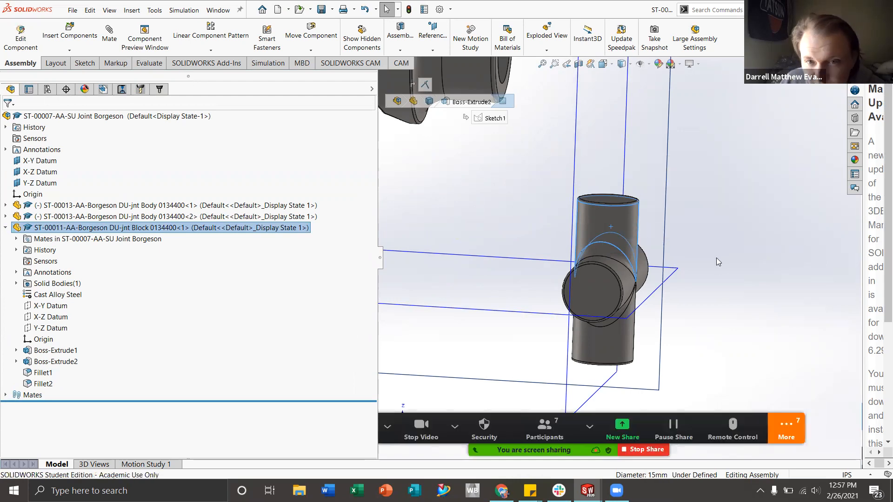
{"action": "left_click", "coordinate": [654, 268]}
{"action": "scroll", "coordinate": [629, 280], "scroll_direction": "up", "scroll_amount": 3}
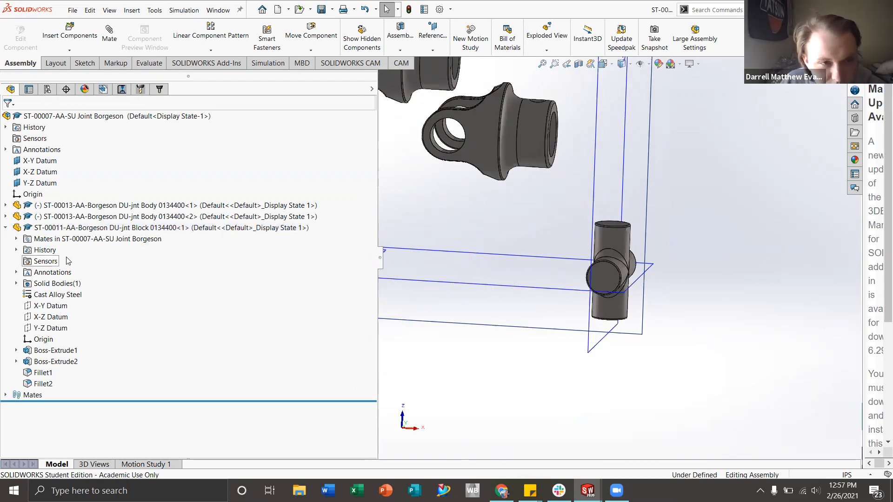
{"action": "left_click", "coordinate": [5, 228]}
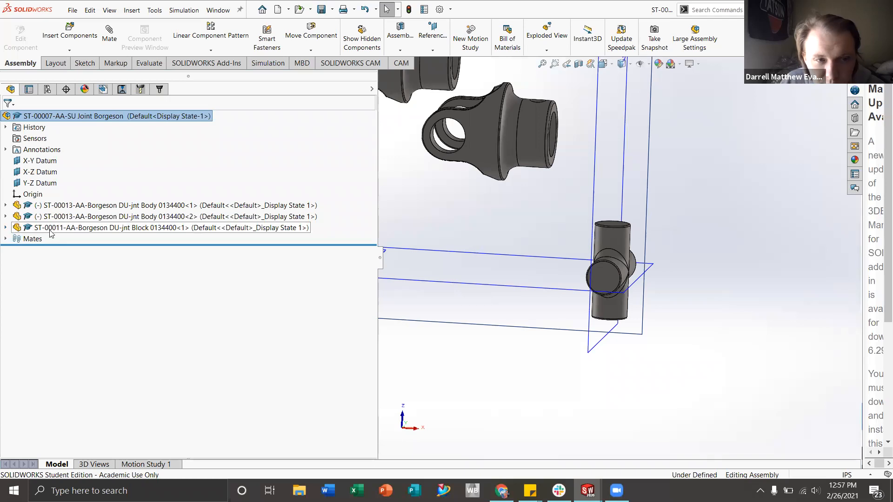
{"action": "left_click", "coordinate": [613, 251]}
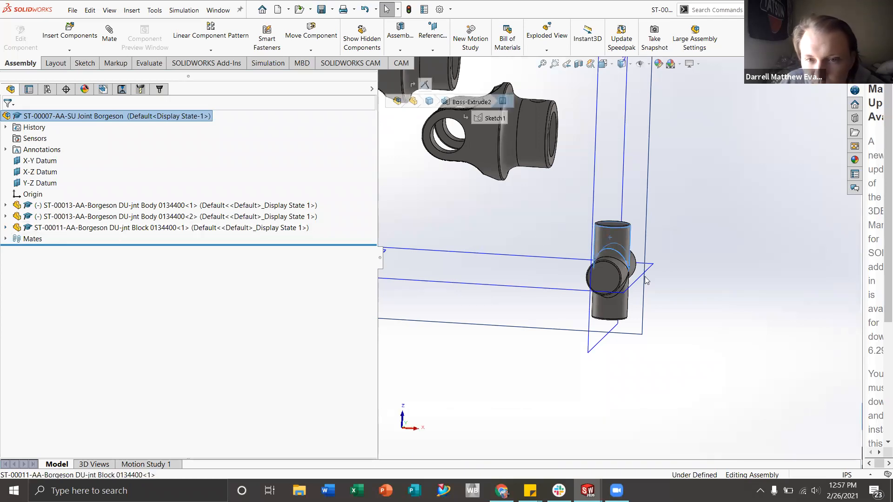
- Reposition the two floating joint bodies freely so they sit on opposite sides of the mated joint block
{"action": "left_click", "coordinate": [726, 292]}
{"action": "left_click_drag", "start_coordinate": [504, 130], "coordinate": [730, 330]}
{"action": "scroll", "coordinate": [618, 257], "scroll_direction": "up", "scroll_amount": 3}
{"action": "scroll", "coordinate": [545, 224], "scroll_direction": "up", "scroll_amount": 1}
{"action": "left_click_drag", "start_coordinate": [508, 142], "coordinate": [531, 197]}
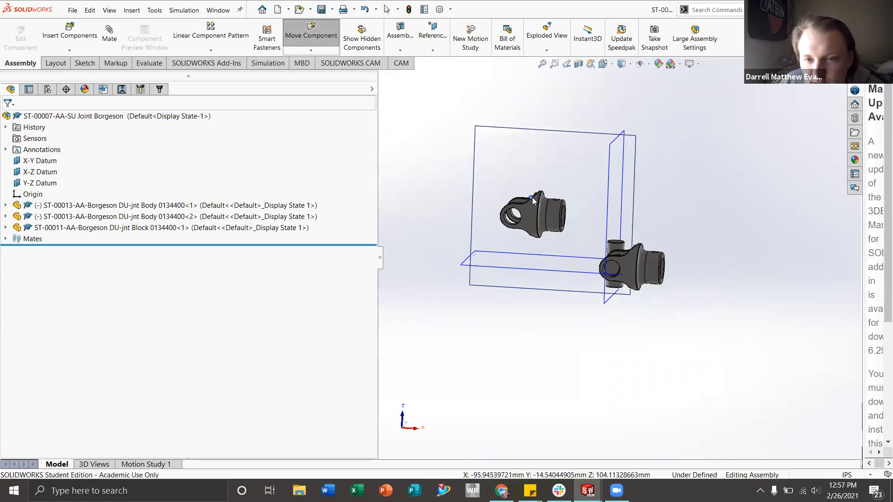
{"action": "scroll", "coordinate": [629, 268], "scroll_direction": "down", "scroll_amount": 4}
{"action": "left_click_drag", "start_coordinate": [638, 301], "coordinate": [728, 244]}
{"action": "key", "text": "Escape"}
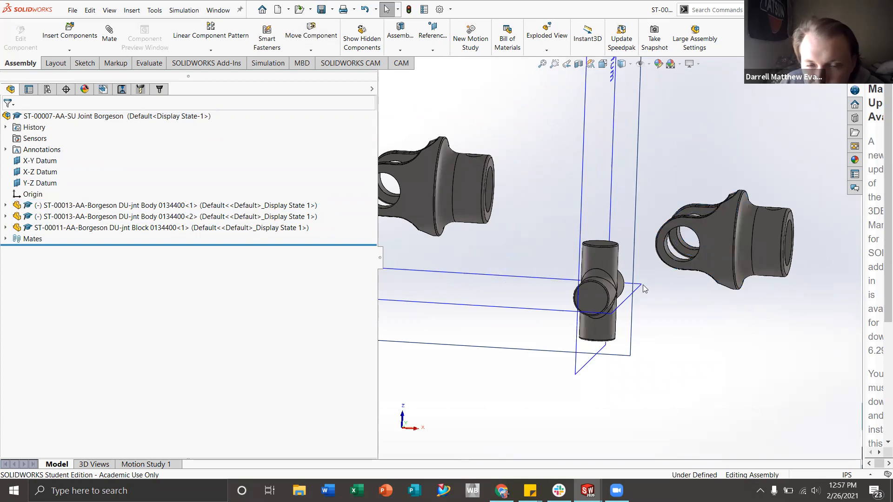
{"action": "scroll", "coordinate": [643, 289], "scroll_direction": "up", "scroll_amount": 1}
- Expand the Mates folder and examine the joint block's coincident mate to the assembly origin
{"action": "left_click", "coordinate": [6, 239]}
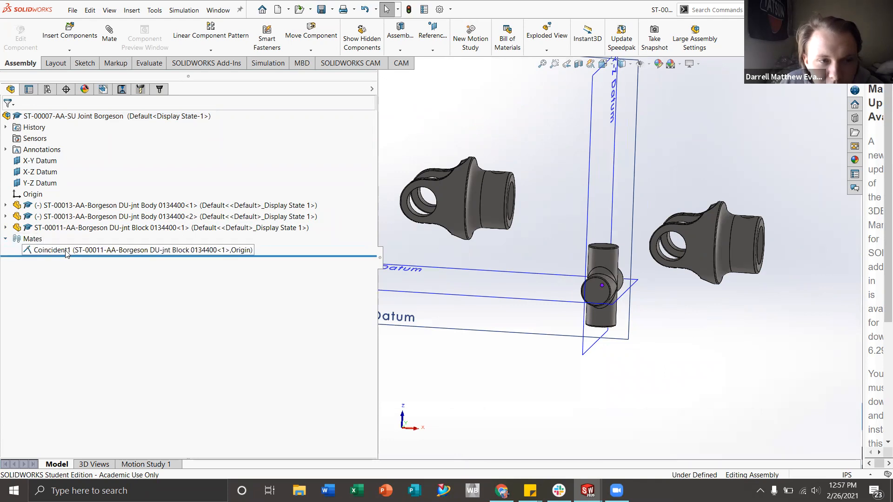
{"action": "left_click", "coordinate": [44, 251]}
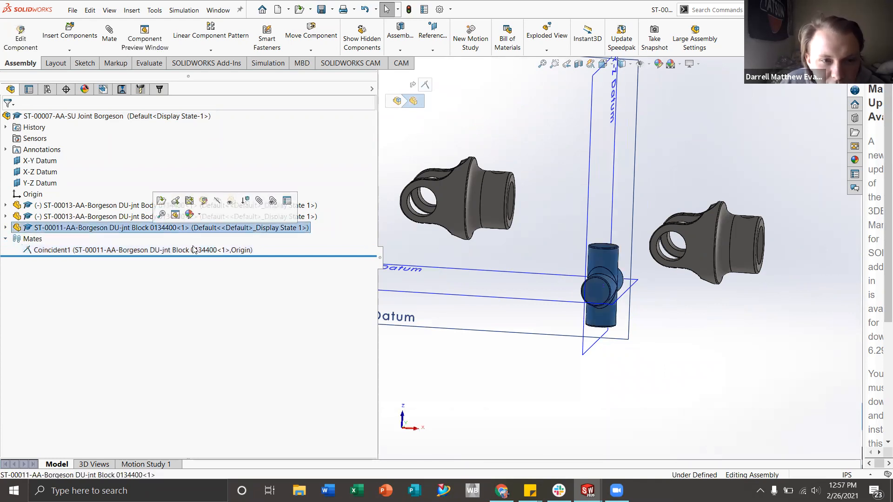
{"action": "left_click", "coordinate": [726, 315]}
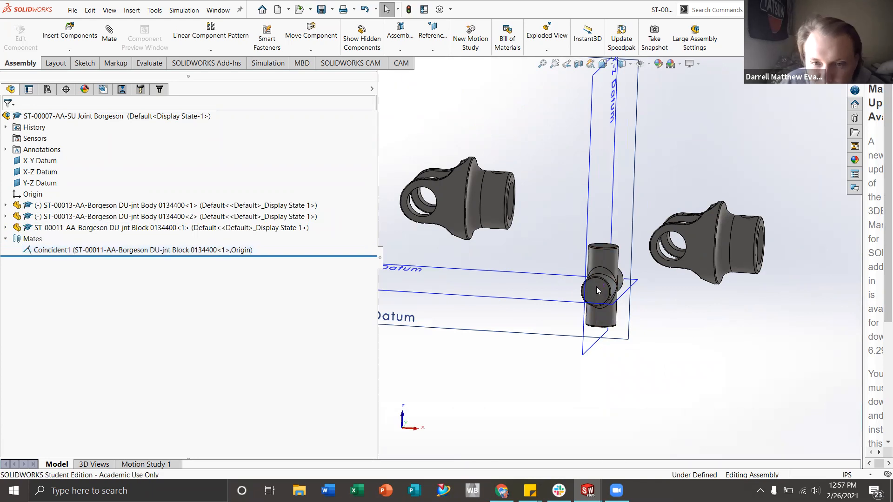
{"action": "scroll", "coordinate": [596, 287], "scroll_direction": "down", "scroll_amount": 2}
{"action": "scroll", "coordinate": [659, 291], "scroll_direction": "up", "scroll_amount": 3}
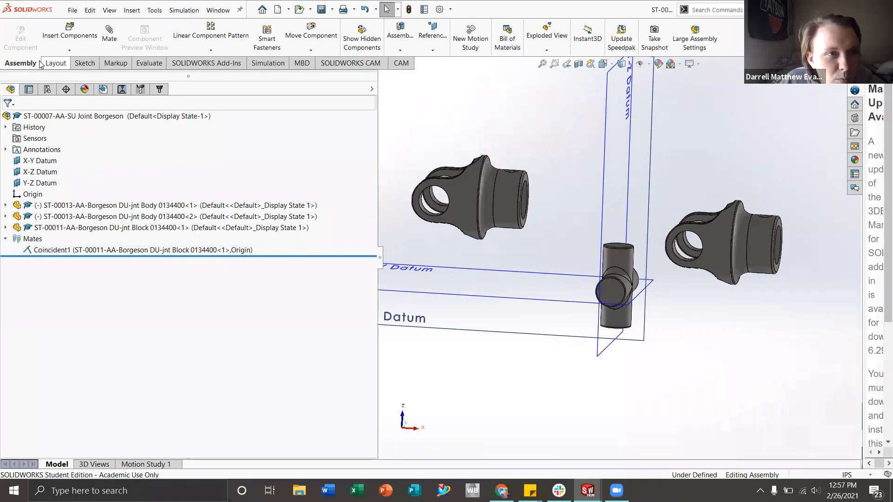
- Start a mate with the flat face around the yoke hole of the first joint body as its first selection
{"action": "mouse_move", "coordinate": [608, 227]}
{"action": "middle_mouse_down"}
{"action": "mouse_move", "coordinate": [581, 232]}
{"action": "mouse_move", "coordinate": [614, 230]}
{"action": "mouse_move", "coordinate": [598, 235]}
{"action": "middle_mouse_up"}
{"action": "left_click", "coordinate": [109, 34]}
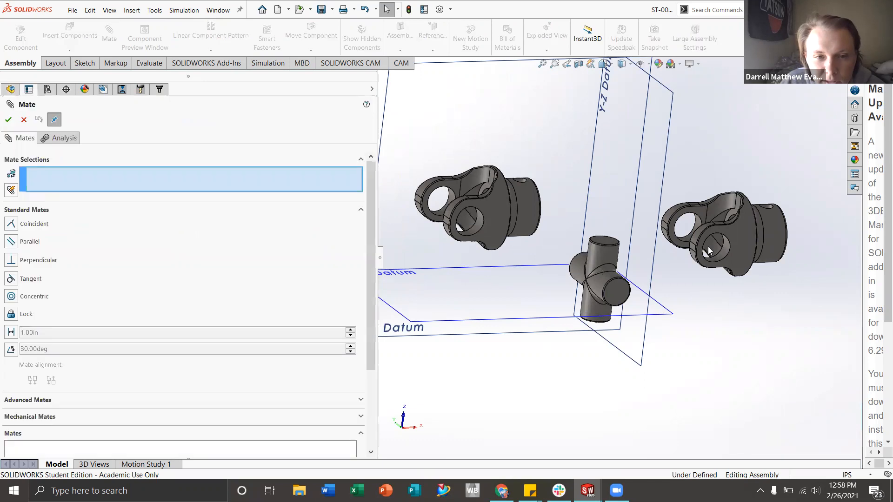
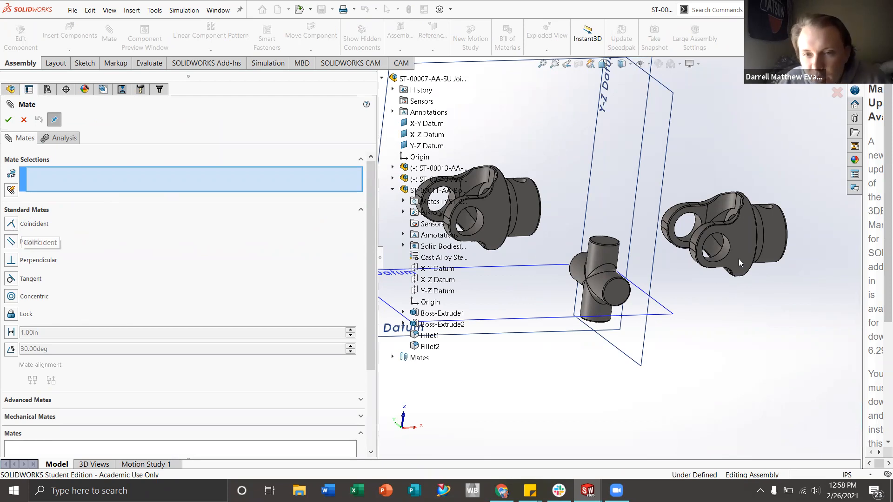
{"action": "scroll", "coordinate": [739, 258], "scroll_direction": "down", "scroll_amount": 3}
{"action": "left_click", "coordinate": [670, 187]}
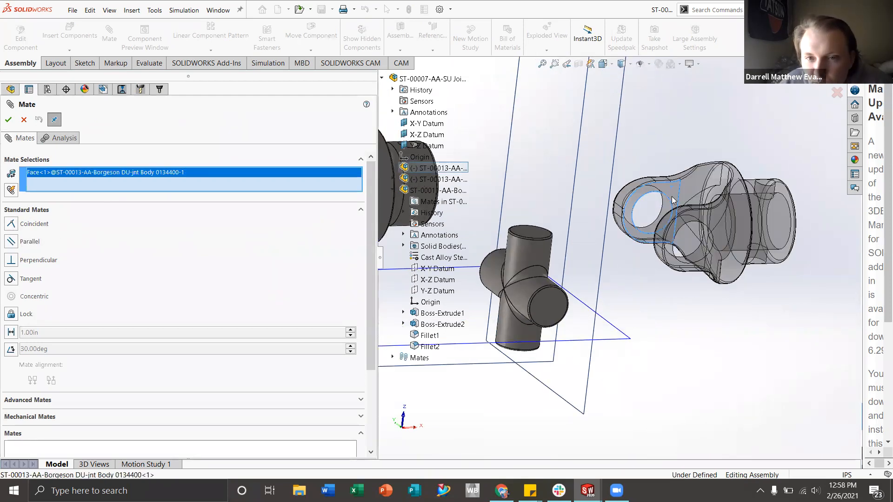
{"action": "middle_click_drag", "start_coordinate": [504, 269], "coordinate": [634, 306]}
{"action": "scroll", "coordinate": [616, 300], "scroll_direction": "up", "scroll_amount": 4}
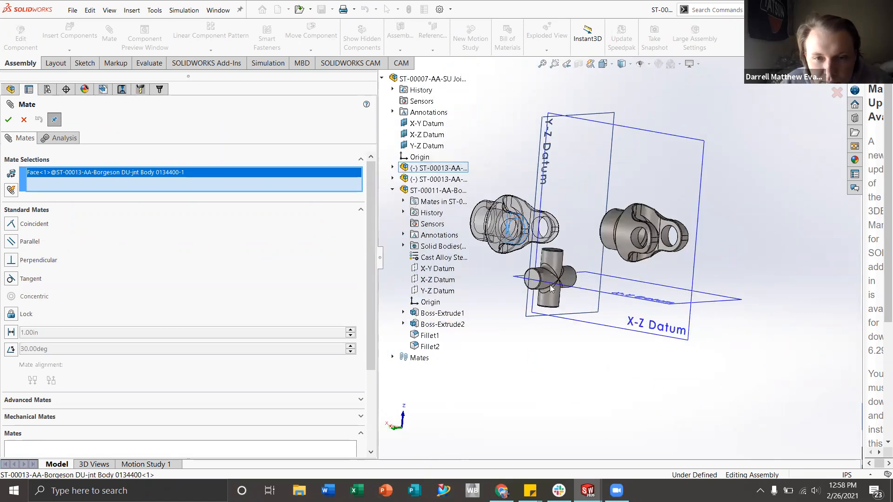
{"action": "scroll", "coordinate": [529, 267], "scroll_direction": "down", "scroll_amount": 6}
{"action": "left_click", "coordinate": [554, 242]}
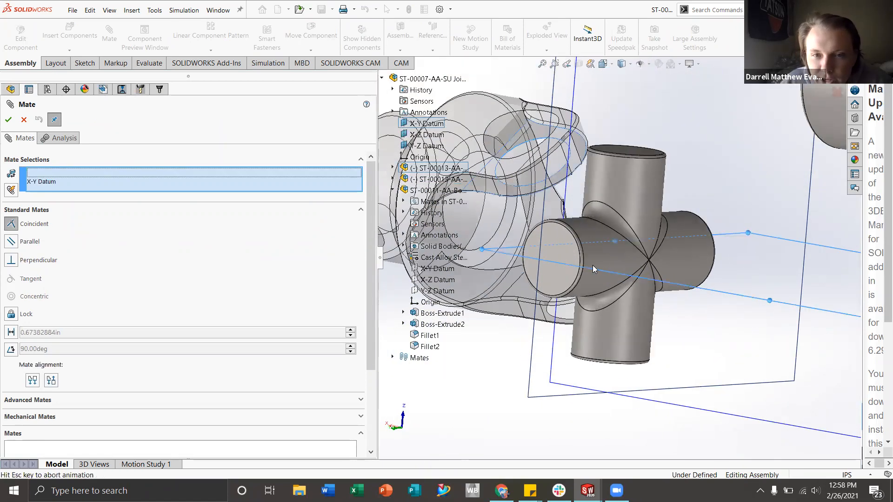
{"action": "middle_click_drag", "start_coordinate": [569, 243], "coordinate": [613, 256]}
{"action": "scroll", "coordinate": [613, 256], "scroll_direction": "up", "scroll_amount": 4}
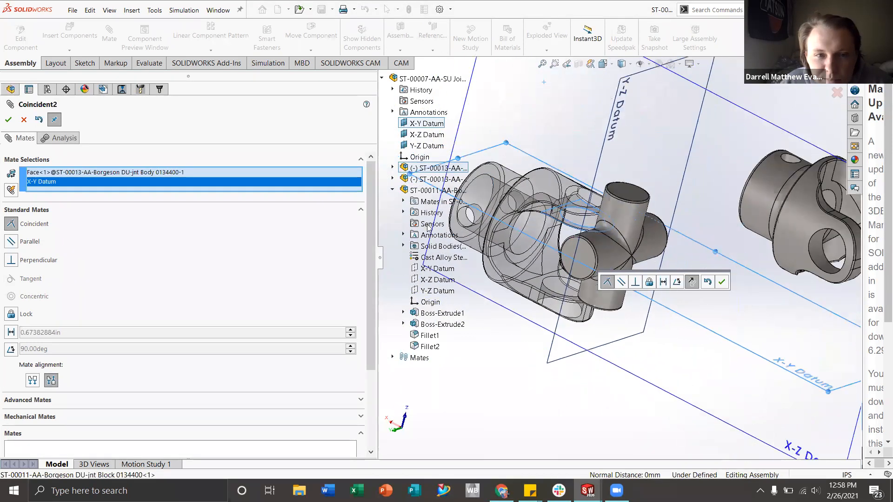
{"action": "right_click", "coordinate": [56, 183]}
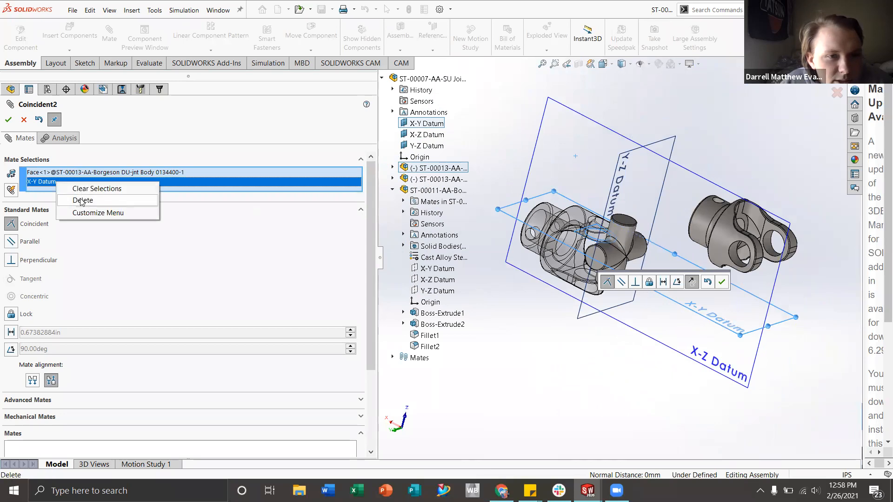
{"action": "left_click", "coordinate": [228, 195]}
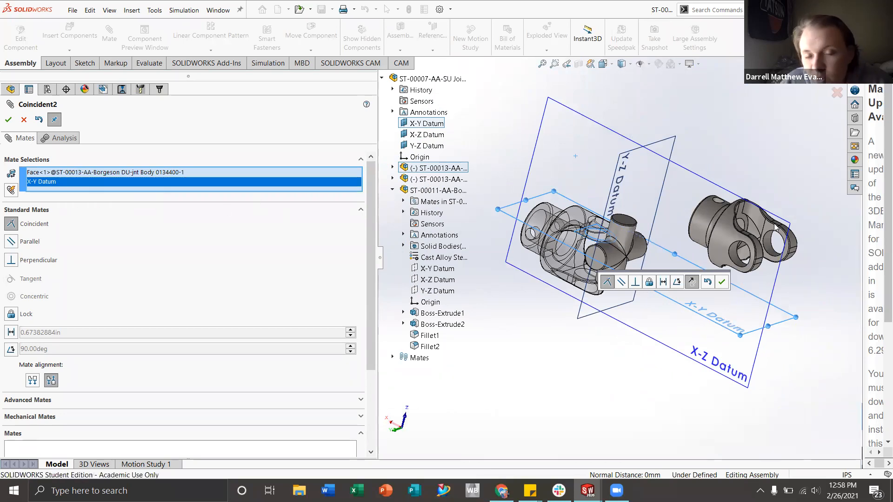
{"action": "scroll", "coordinate": [629, 242], "scroll_direction": "down", "scroll_amount": 2}
{"action": "scroll", "coordinate": [628, 242], "scroll_direction": "down", "scroll_amount": 3}
{"action": "middle_click_drag", "start_coordinate": [628, 242], "coordinate": [651, 262]}
{"action": "scroll", "coordinate": [653, 262], "scroll_direction": "up", "scroll_amount": 2}
{"action": "scroll", "coordinate": [697, 269], "scroll_direction": "down", "scroll_amount": 2}
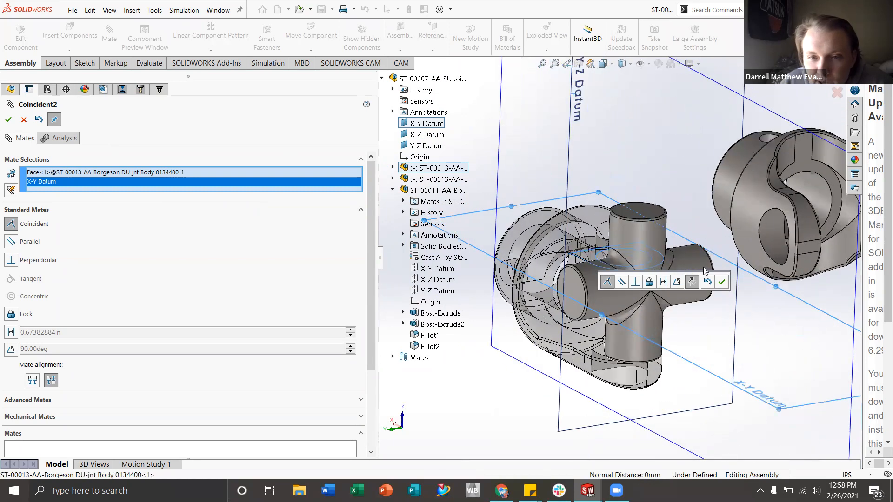
{"action": "right_click", "coordinate": [120, 182]}
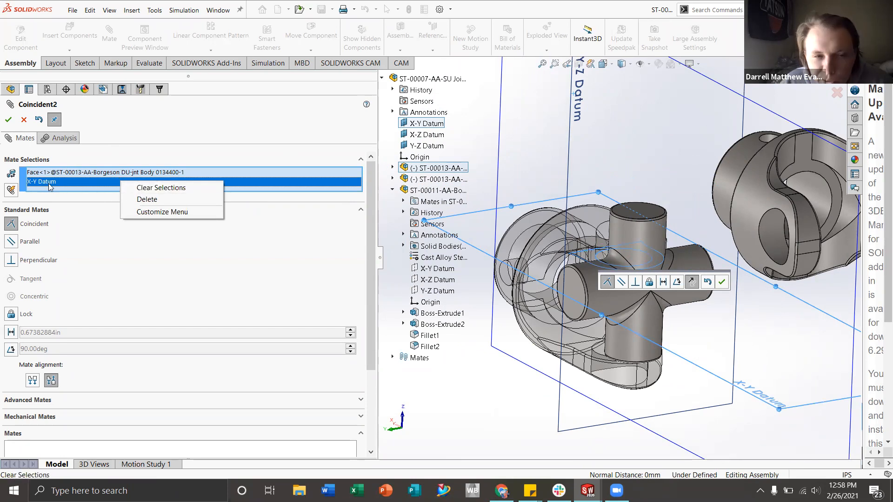
{"action": "left_click", "coordinate": [147, 200]}
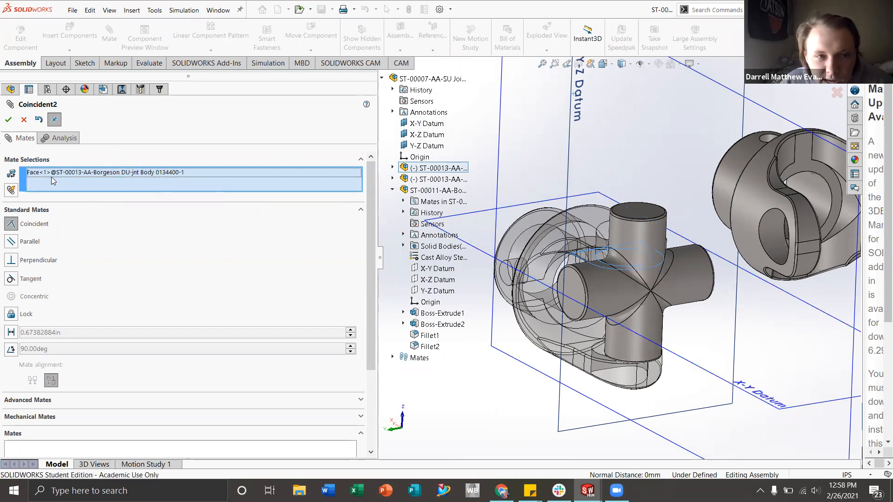
- Mate the end face of the joint block's arm coincident with the selected yoke face of the first joint body
{"action": "scroll", "coordinate": [581, 290], "scroll_direction": "down", "scroll_amount": 5}
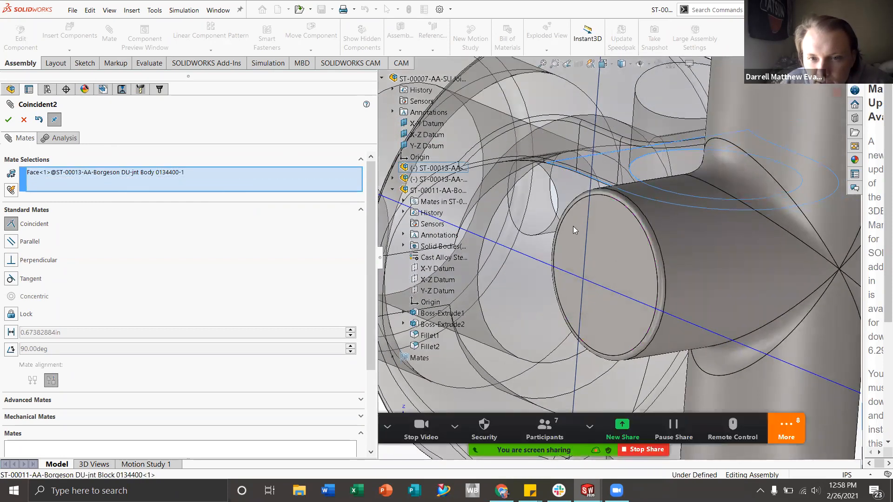
{"action": "scroll", "coordinate": [575, 228], "scroll_direction": "up", "scroll_amount": 3}
{"action": "left_click", "coordinate": [591, 246]}
{"action": "scroll", "coordinate": [562, 263], "scroll_direction": "up", "scroll_amount": 6}
{"action": "middle_click_drag", "start_coordinate": [568, 255], "coordinate": [603, 203]}
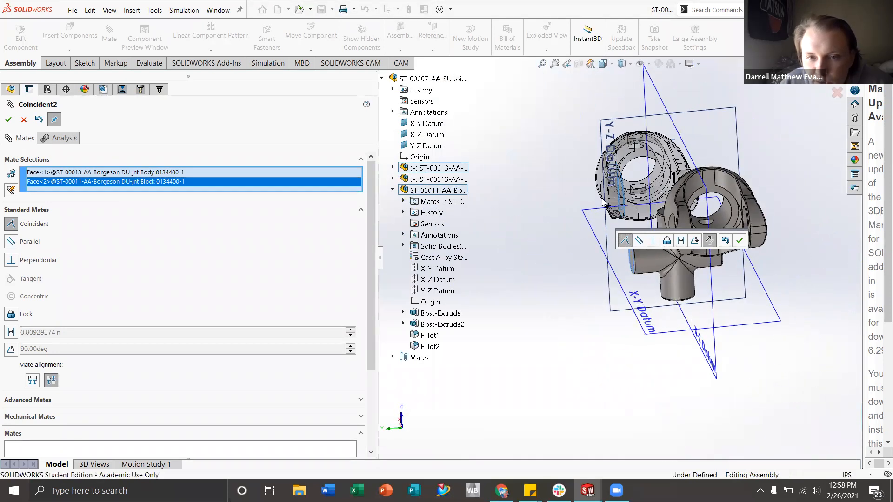
{"action": "left_click", "coordinate": [8, 120]}
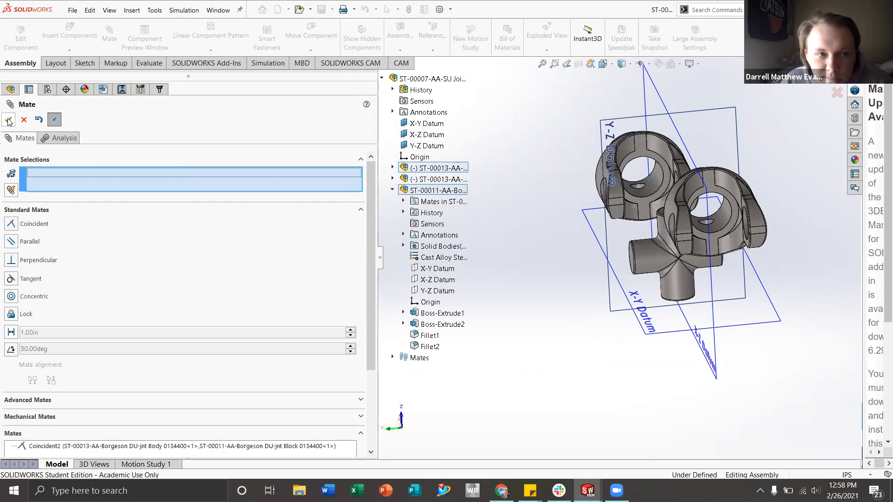
- Slide the coincident-mated first joint body along the joint block's end face to test its remaining freedom
{"action": "scroll", "coordinate": [640, 258], "scroll_direction": "up", "scroll_amount": 3}
{"action": "middle_click_drag", "start_coordinate": [639, 258], "coordinate": [741, 221]}
{"action": "scroll", "coordinate": [611, 242], "scroll_direction": "down", "scroll_amount": 5}
{"action": "scroll", "coordinate": [503, 219], "scroll_direction": "down", "scroll_amount": 5}
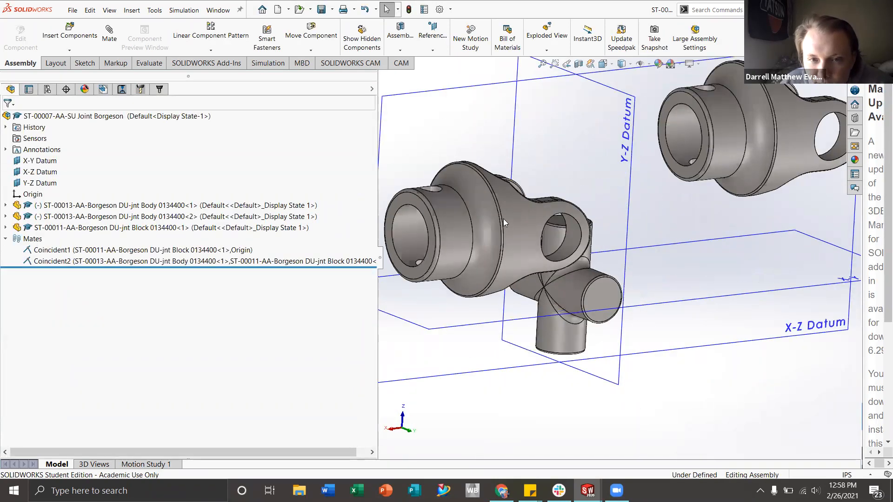
{"action": "left_click_drag", "start_coordinate": [395, 284], "coordinate": [458, 280]}
{"action": "scroll", "coordinate": [613, 256], "scroll_direction": "up", "scroll_amount": 4}
{"action": "middle_click_drag", "start_coordinate": [437, 99], "coordinate": [438, 137]}
- Rotate the first joint body freely with Rotate Component, using Free Drag and Standard Drag
{"action": "left_click", "coordinate": [311, 49]}
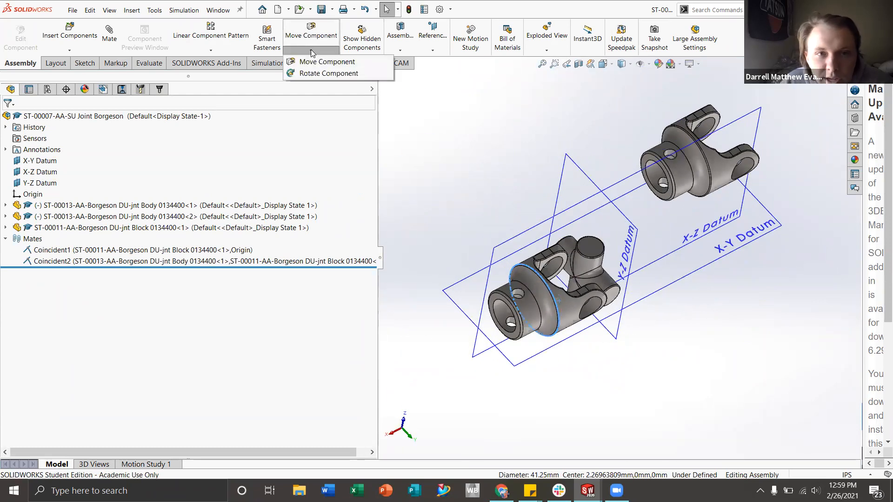
{"action": "left_click", "coordinate": [328, 73]}
{"action": "left_click_drag", "start_coordinate": [568, 286], "coordinate": [670, 367]}
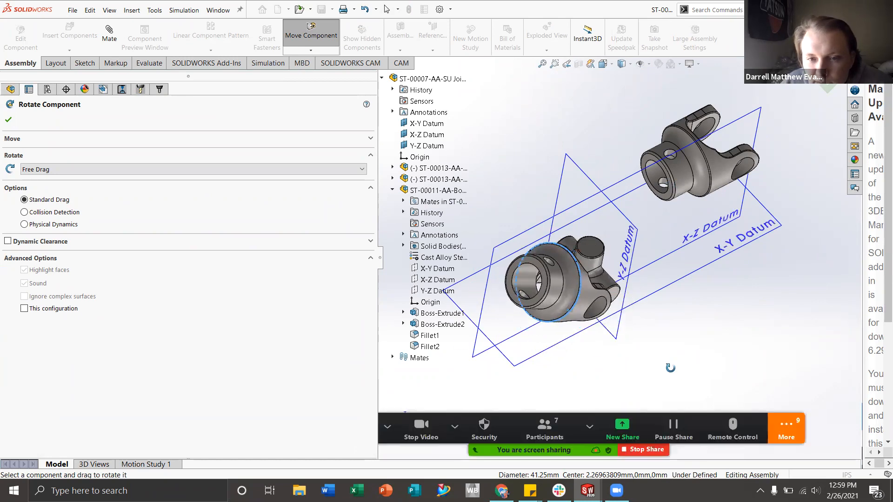
{"action": "left_click", "coordinate": [9, 119]}
- Select the first joint body's yoke face and the joint block's arm end face, and examine their alignment edge-on
{"action": "middle_click_drag", "start_coordinate": [557, 298], "coordinate": [678, 379]}
{"action": "scroll", "coordinate": [667, 278], "scroll_direction": "down", "scroll_amount": 7}
{"action": "left_click", "coordinate": [622, 259]}
{"action": "scroll", "coordinate": [628, 265], "scroll_direction": "up", "scroll_amount": 4}
{"action": "middle_click_drag", "start_coordinate": [600, 234], "coordinate": [440, 215]}
{"action": "scroll", "coordinate": [678, 254], "scroll_direction": "down", "scroll_amount": 5}
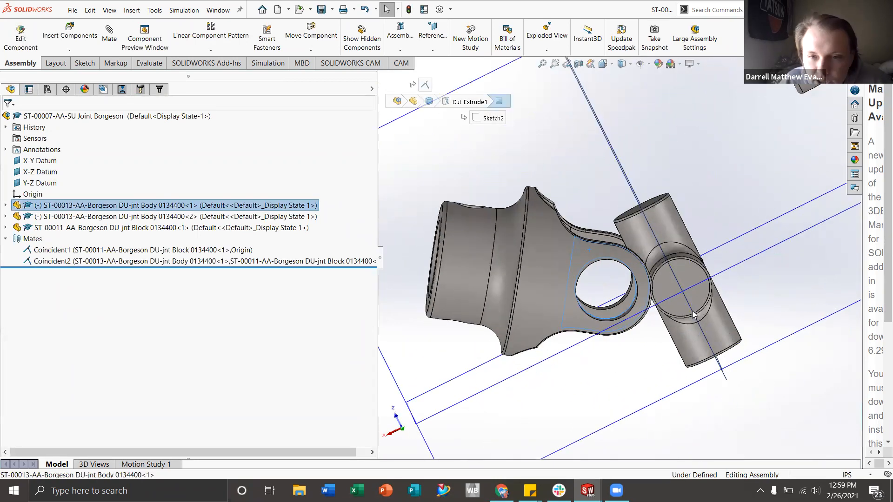
{"action": "left_click", "coordinate": [679, 256], "text": "ctrl"}
{"action": "middle_click_drag", "start_coordinate": [725, 277], "coordinate": [656, 289]}
{"action": "scroll", "coordinate": [693, 223], "scroll_direction": "down", "scroll_amount": 4}
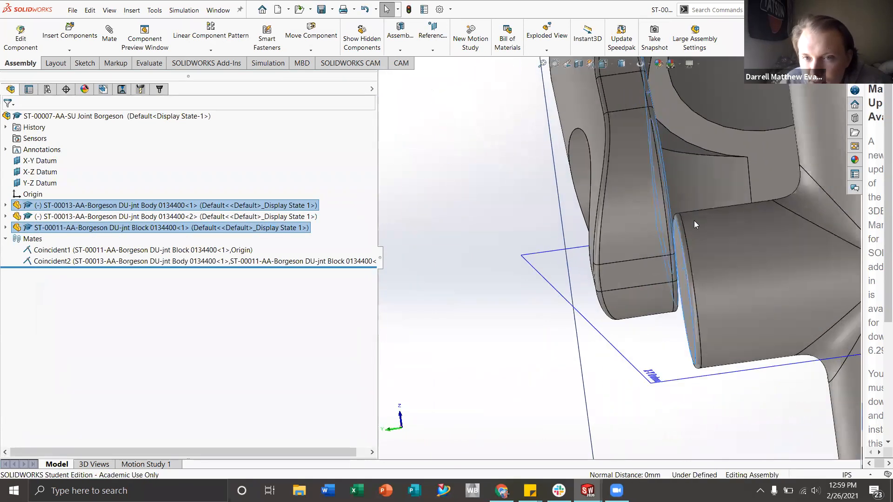
{"action": "scroll", "coordinate": [683, 250], "scroll_direction": "up", "scroll_amount": 4}
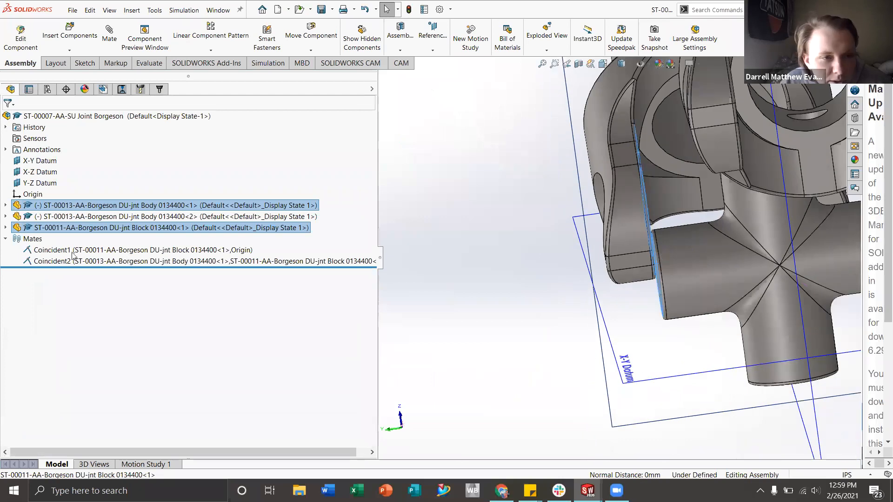
{"action": "left_click", "coordinate": [481, 189]}
{"action": "key", "text": "f"}
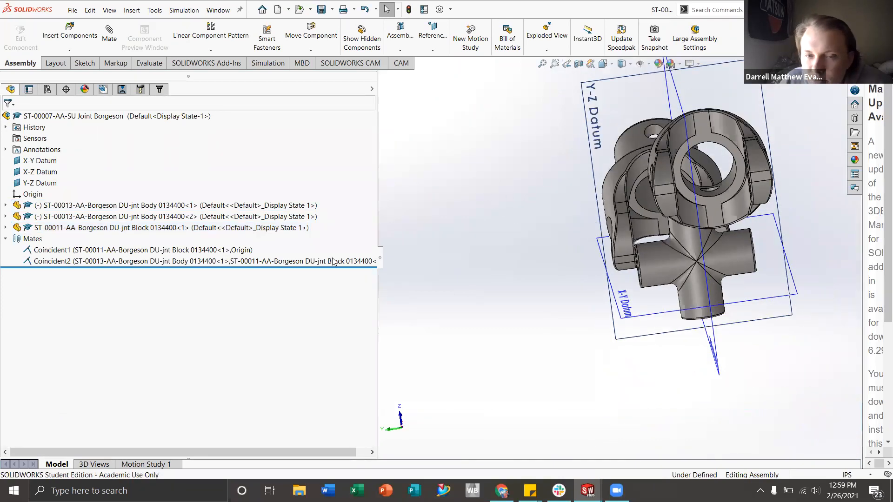
- Delete the Coincident2 mate between the first joint body and the joint block
{"action": "right_click", "coordinate": [117, 261]}
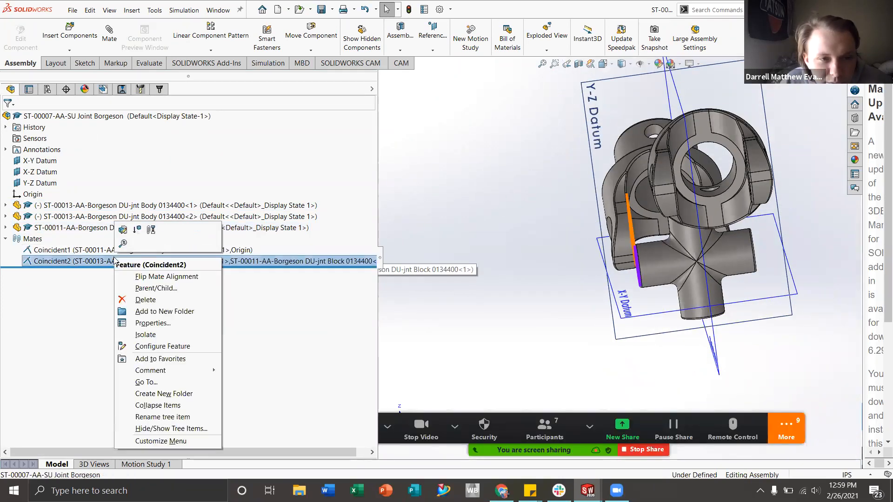
{"action": "left_click", "coordinate": [145, 300]}
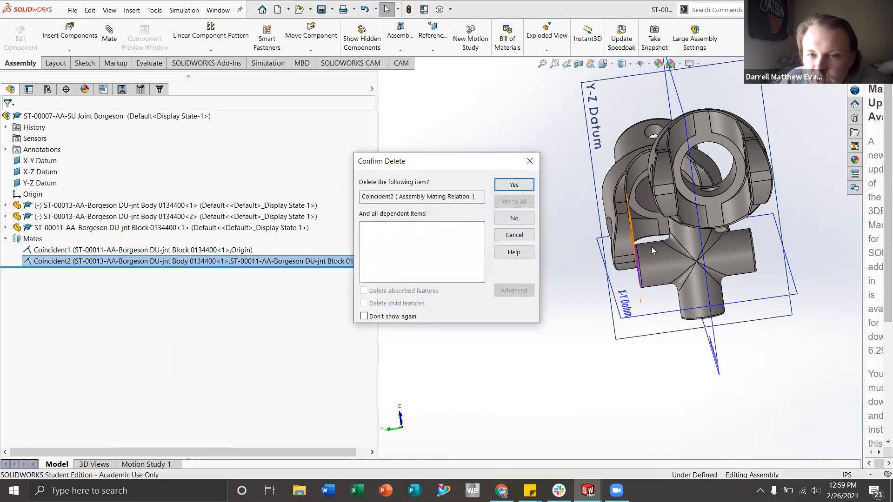
{"action": "left_click", "coordinate": [514, 185]}
- Move the freed first joint body to a new position clear of the joint block, and clear the selection
{"action": "middle_click_drag", "start_coordinate": [608, 195], "coordinate": [536, 176]}
{"action": "left_click_drag", "start_coordinate": [516, 196], "coordinate": [547, 161]}
{"action": "left_click", "coordinate": [567, 181]}
{"action": "left_click", "coordinate": [506, 338]}
{"action": "middle_click_drag", "start_coordinate": [563, 248], "coordinate": [482, 293]}
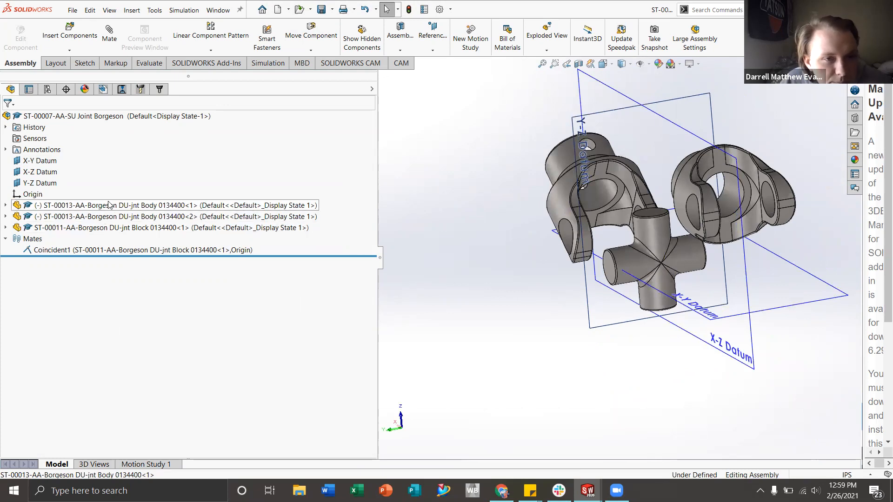
- Start a mate with the first joint body's X-Y Datum plane as its first entity
{"action": "left_click", "coordinate": [112, 38]}
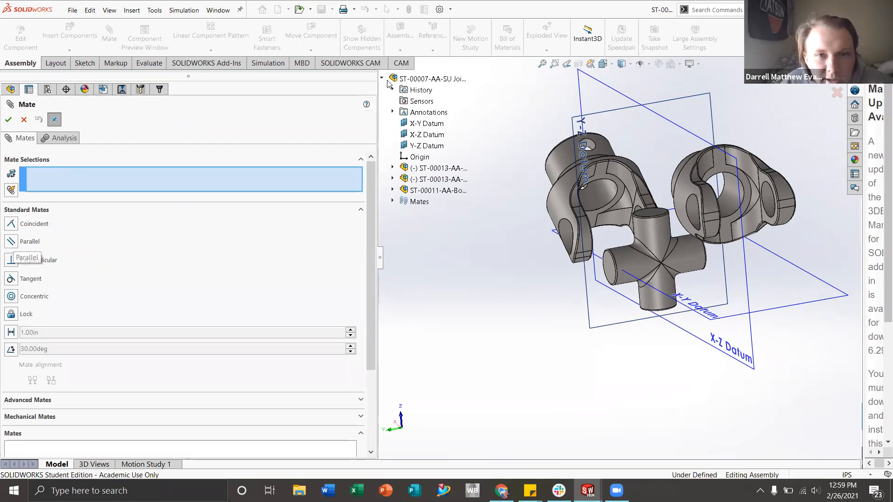
{"action": "left_click", "coordinate": [393, 168]}
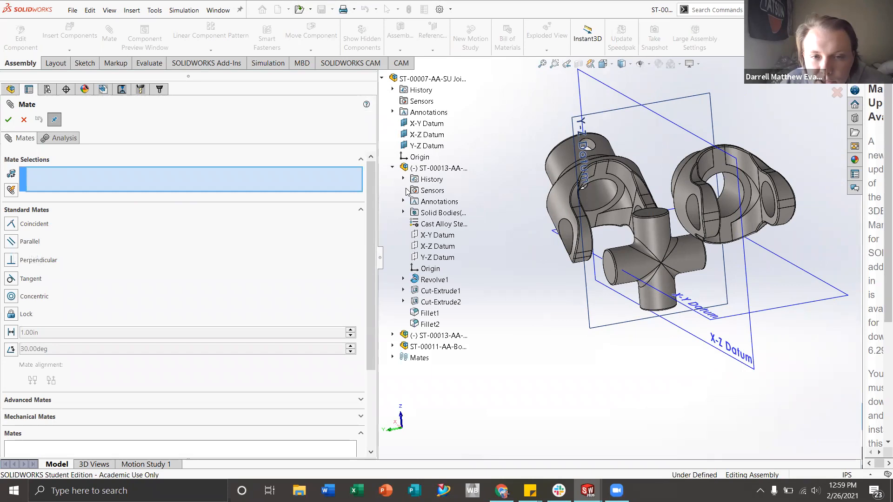
{"action": "left_click", "coordinate": [393, 336]}
{"action": "scroll", "coordinate": [448, 254], "scroll_direction": "up", "scroll_amount": 2}
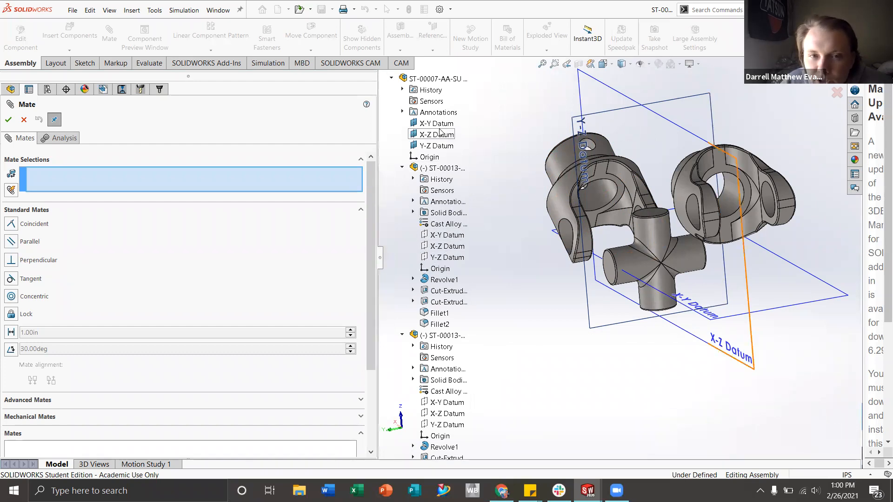
{"action": "scroll", "coordinate": [443, 286], "scroll_direction": "down", "scroll_amount": 2}
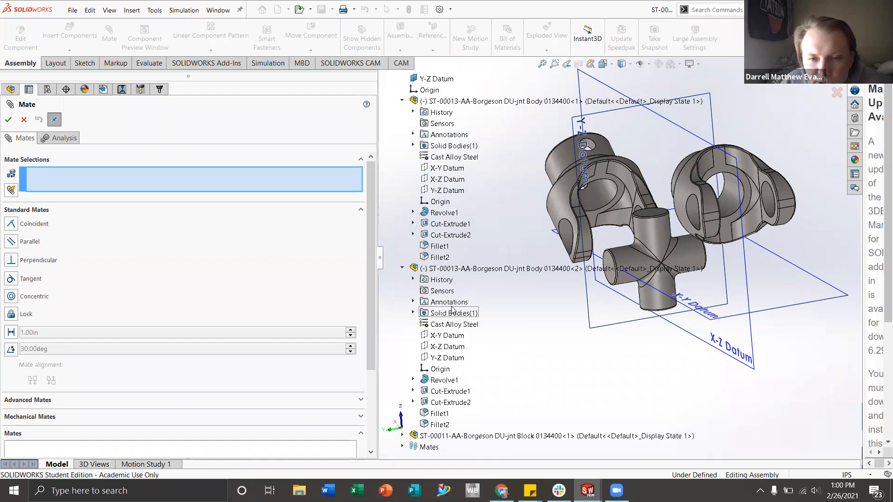
{"action": "scroll", "coordinate": [455, 306], "scroll_direction": "up", "scroll_amount": 2}
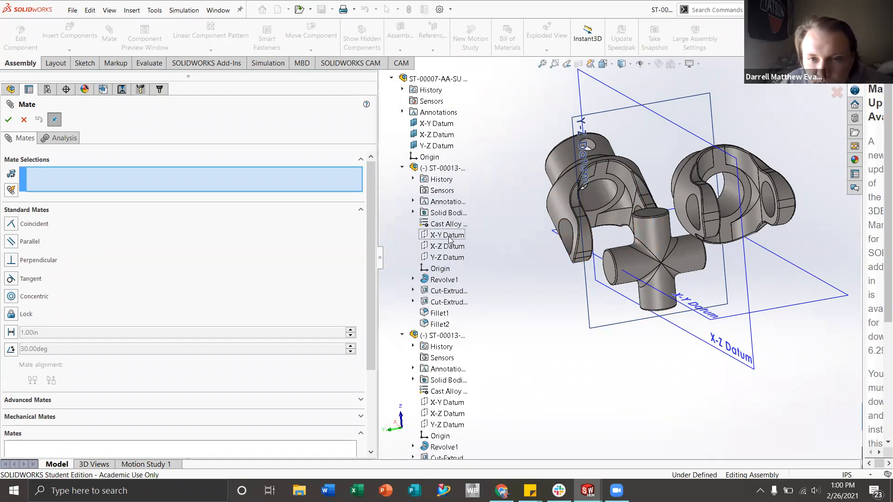
{"action": "left_click", "coordinate": [448, 236]}
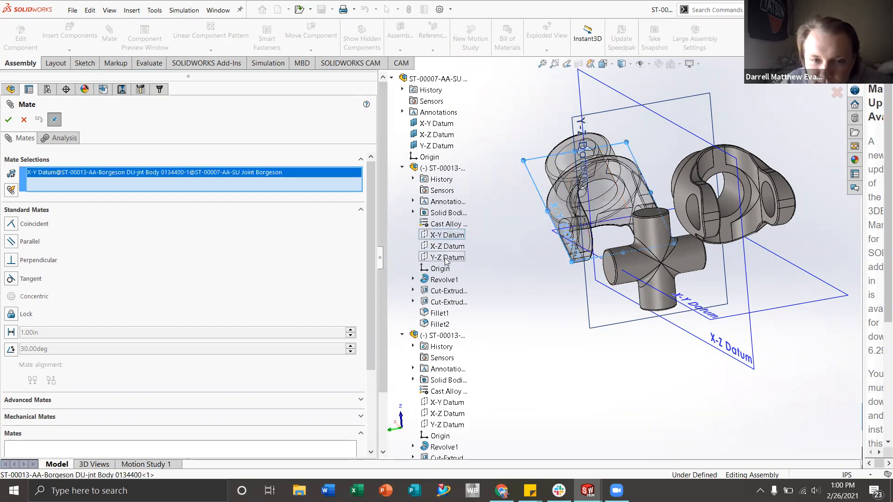
{"action": "scroll", "coordinate": [439, 251], "scroll_direction": "down", "scroll_amount": 2}
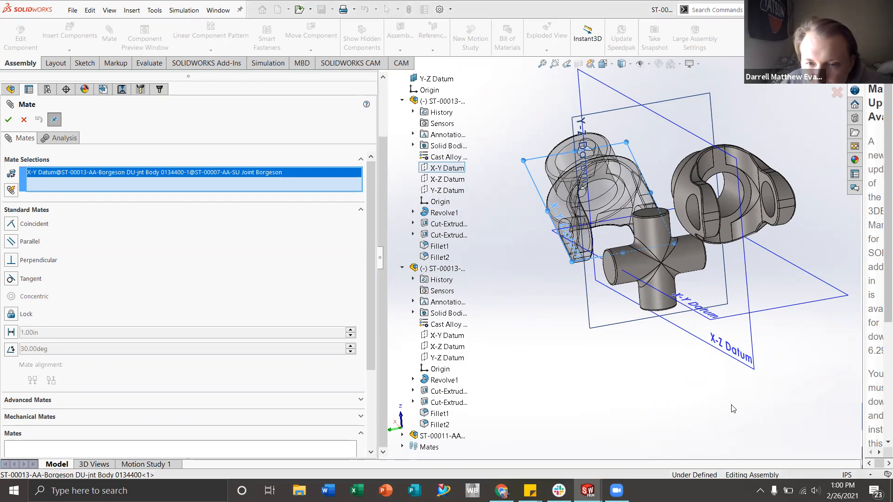
- Add the joint block's X-Y Datum to the mate and examine the previewed Coincident alignment from several angles
{"action": "left_click", "coordinate": [403, 435]}
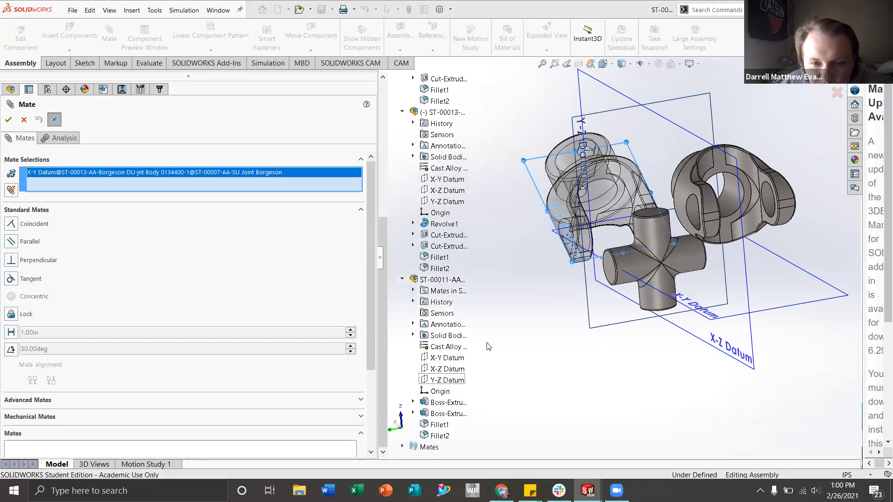
{"action": "left_click", "coordinate": [441, 361]}
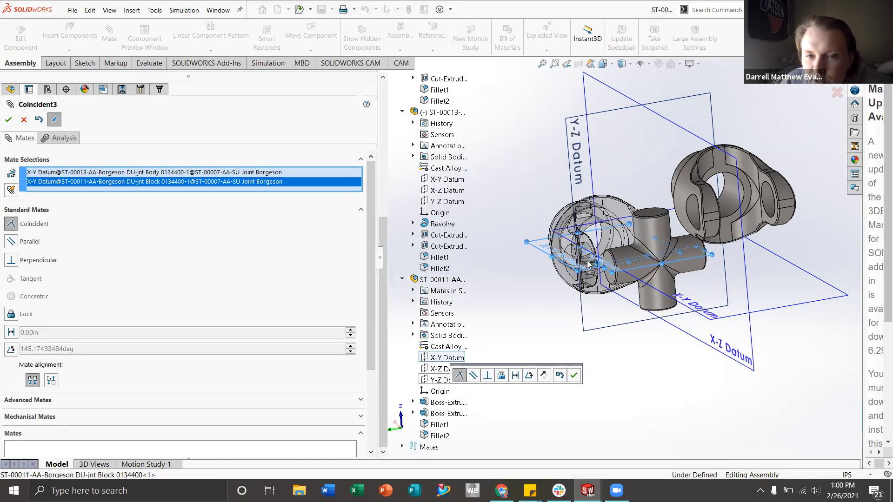
{"action": "scroll", "coordinate": [581, 265], "scroll_direction": "down", "scroll_amount": 3}
{"action": "middle_click_drag", "start_coordinate": [578, 258], "coordinate": [587, 227]}
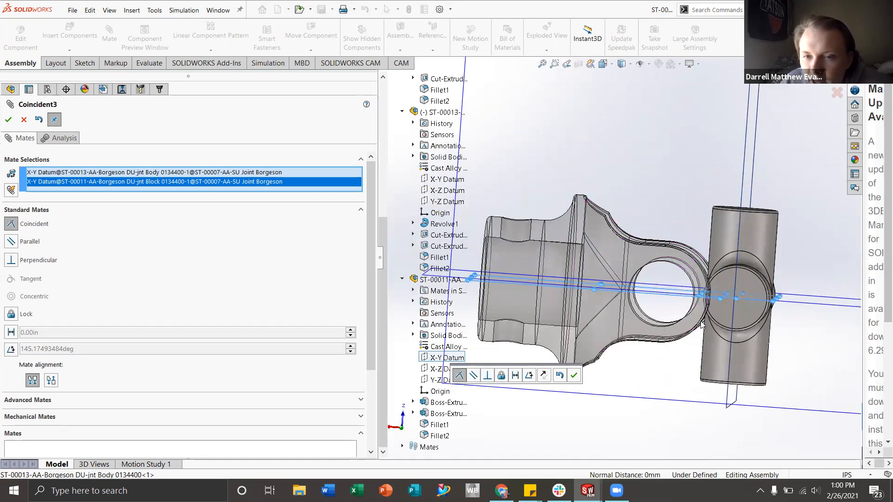
{"action": "scroll", "coordinate": [690, 266], "scroll_direction": "down", "scroll_amount": 3}
{"action": "middle_click_drag", "start_coordinate": [707, 269], "coordinate": [641, 268]}
{"action": "scroll", "coordinate": [642, 269], "scroll_direction": "up", "scroll_amount": 3}
{"action": "scroll", "coordinate": [642, 263], "scroll_direction": "up", "scroll_amount": 1}
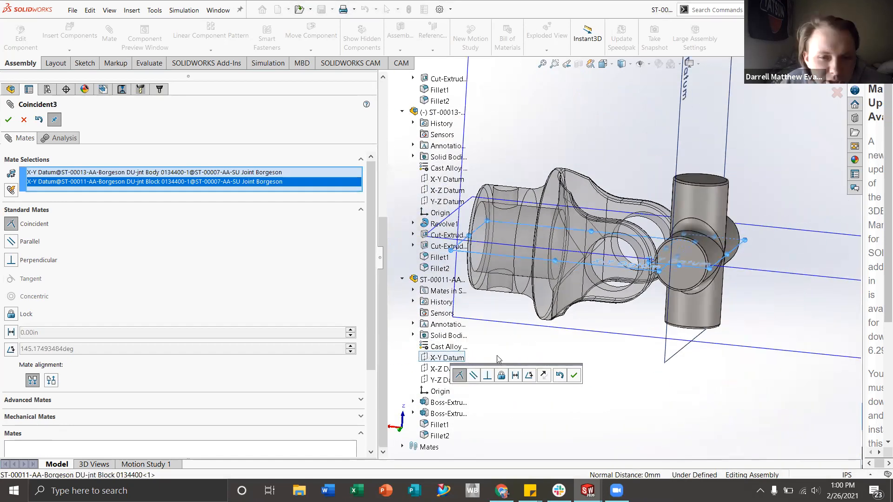
- Try Parallel and Perpendicular as the mate type between the two X-Y Datum planes, inspecting each preview
{"action": "left_click", "coordinate": [473, 375]}
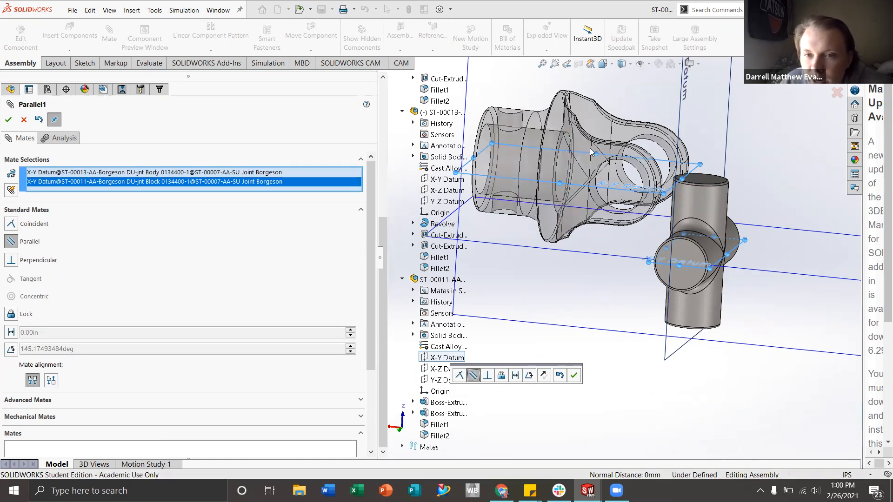
{"action": "middle_click_drag", "start_coordinate": [591, 151], "coordinate": [682, 250]}
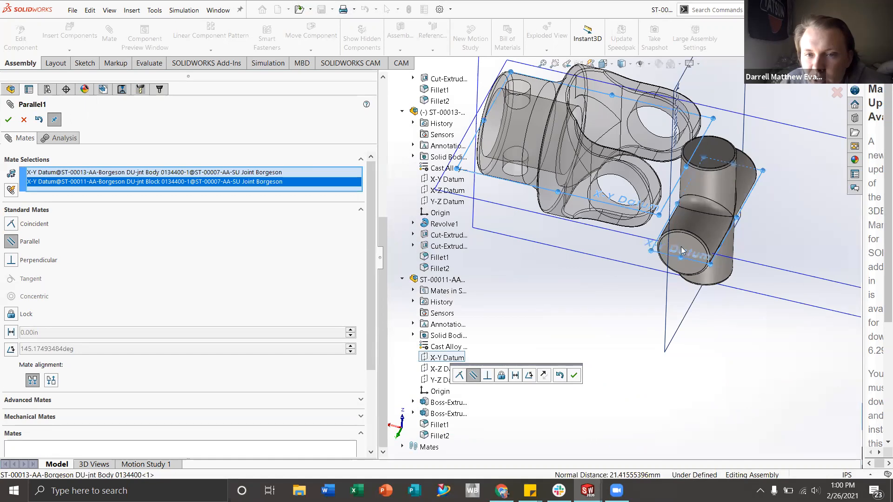
{"action": "scroll", "coordinate": [636, 228], "scroll_direction": "down", "scroll_amount": 1}
{"action": "middle_click_drag", "start_coordinate": [613, 396], "coordinate": [618, 275]}
{"action": "scroll", "coordinate": [618, 274], "scroll_direction": "up", "scroll_amount": 2}
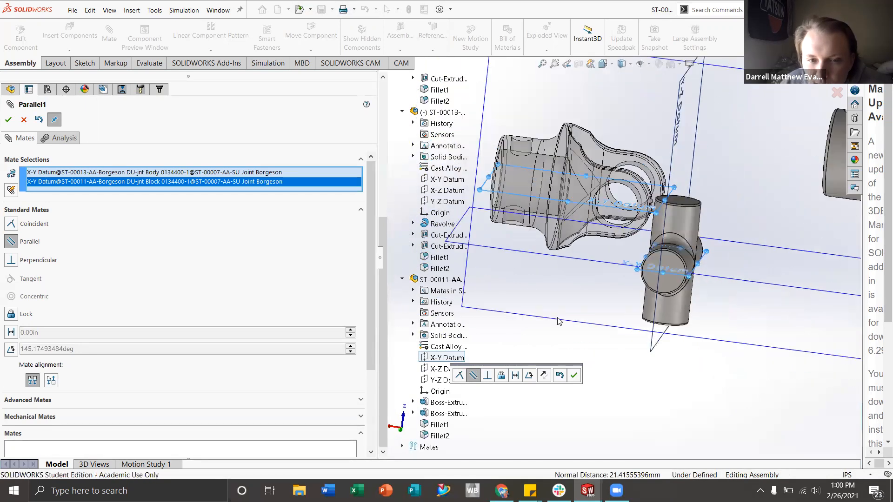
{"action": "left_click", "coordinate": [488, 377]}
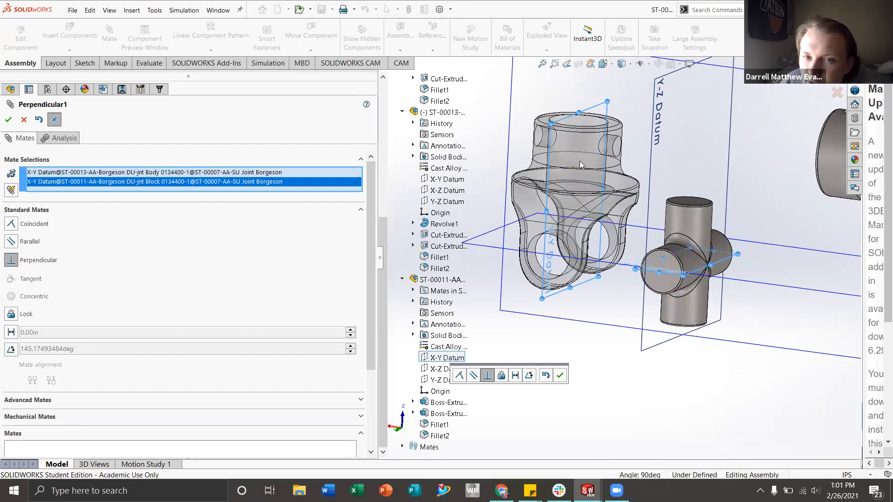
{"action": "middle_click_drag", "start_coordinate": [619, 260], "coordinate": [690, 271]}
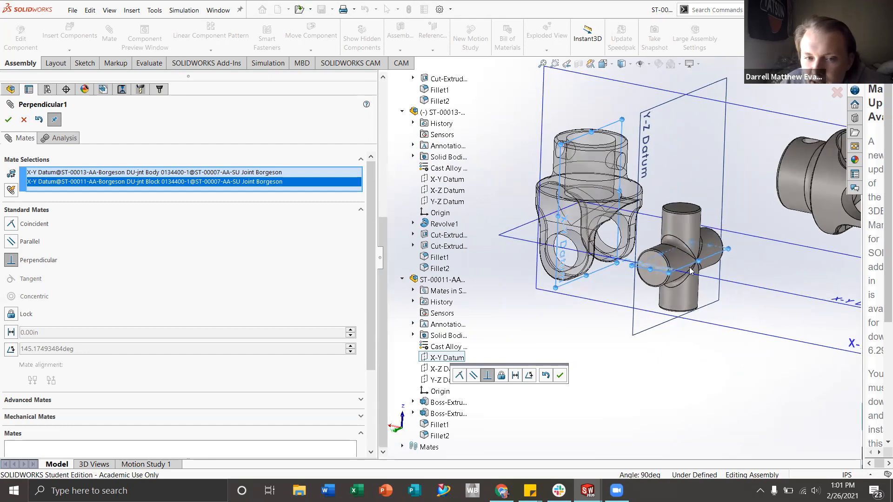
- Try a Lock mate between the first joint body and the joint block, inspect it, and cancel the mate
{"action": "left_click", "coordinate": [501, 375]}
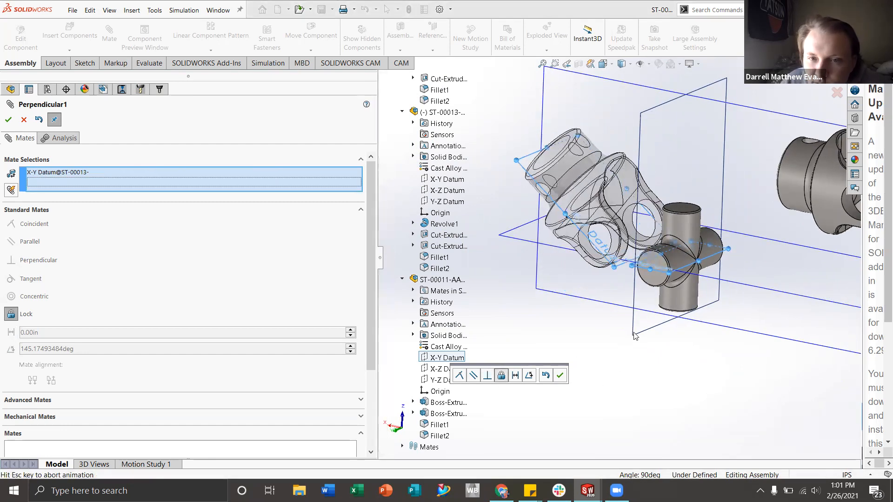
{"action": "middle_click_drag", "start_coordinate": [585, 287], "coordinate": [616, 289]}
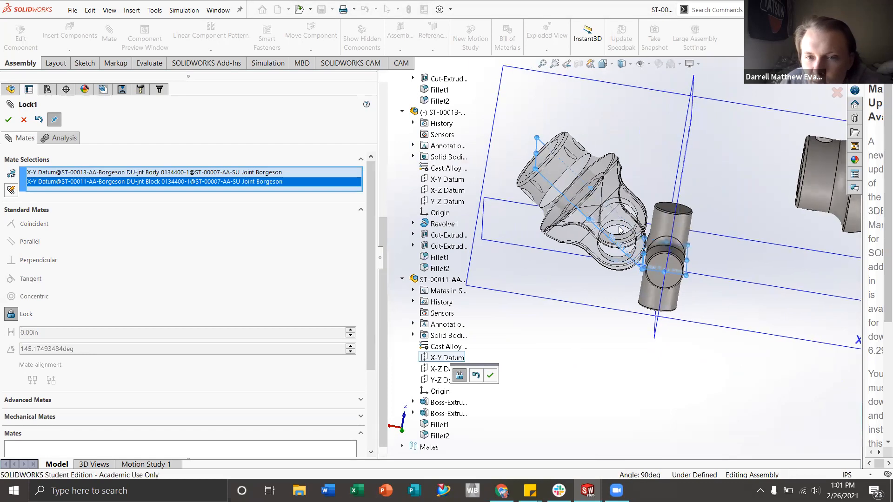
{"action": "scroll", "coordinate": [593, 214], "scroll_direction": "down", "scroll_amount": 2}
{"action": "scroll", "coordinate": [590, 228], "scroll_direction": "down", "scroll_amount": 2}
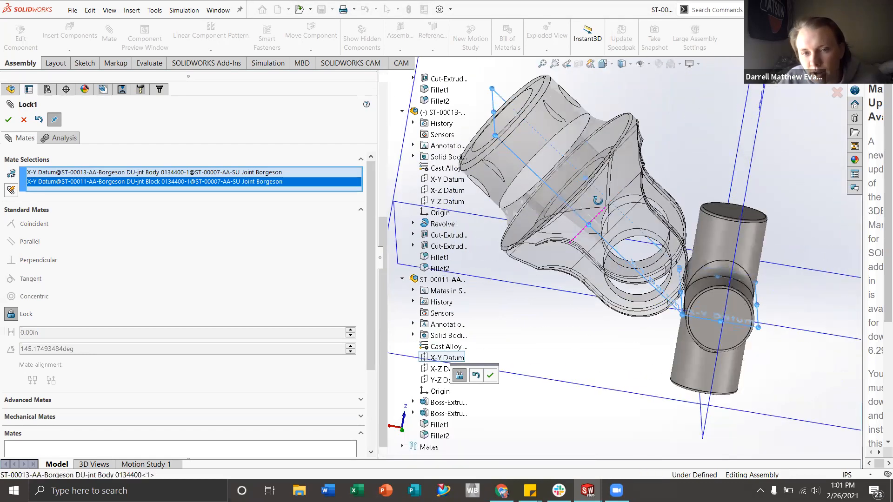
{"action": "middle_click_drag", "start_coordinate": [598, 199], "coordinate": [648, 204]}
{"action": "middle_click_drag", "start_coordinate": [709, 277], "coordinate": [719, 297]}
{"action": "scroll", "coordinate": [618, 242], "scroll_direction": "up", "scroll_amount": 2}
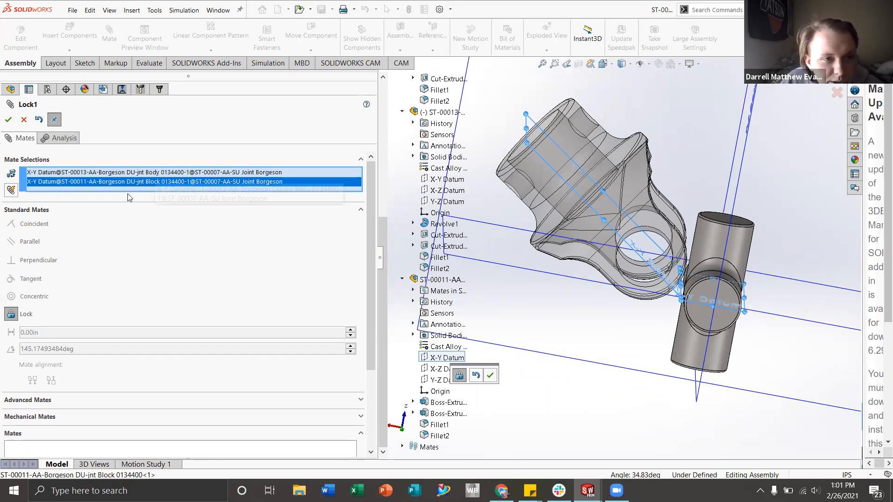
{"action": "left_click", "coordinate": [25, 122]}
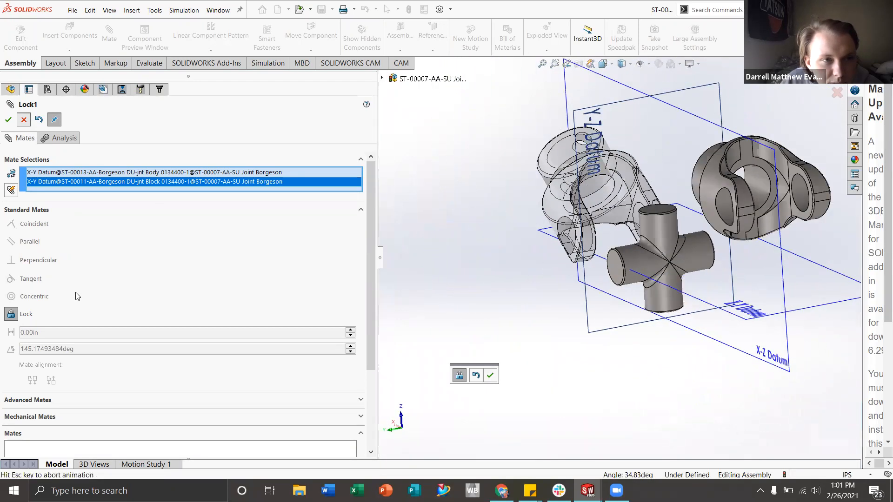
- Try a Tangent mate between the first joint body's outer cylindrical face and the joint block's arm end face, and clear the selections
{"action": "middle_click_drag", "start_coordinate": [535, 256], "coordinate": [487, 282]}
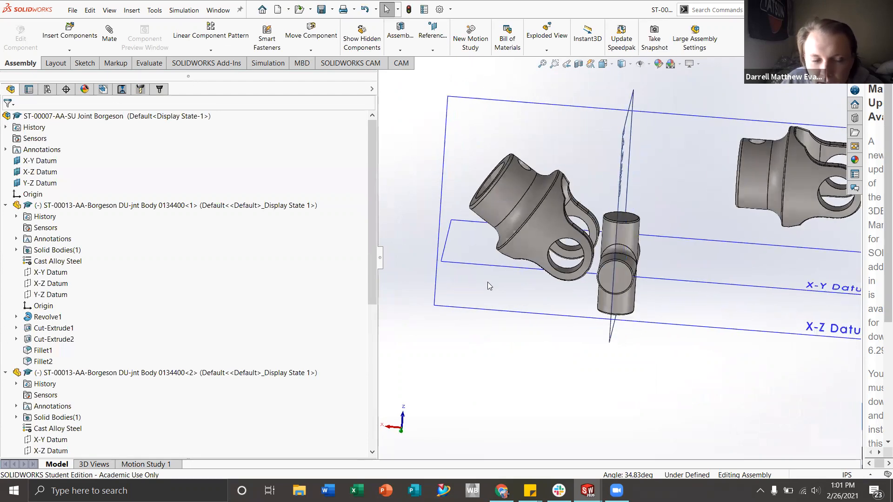
{"action": "left_click", "coordinate": [110, 35]}
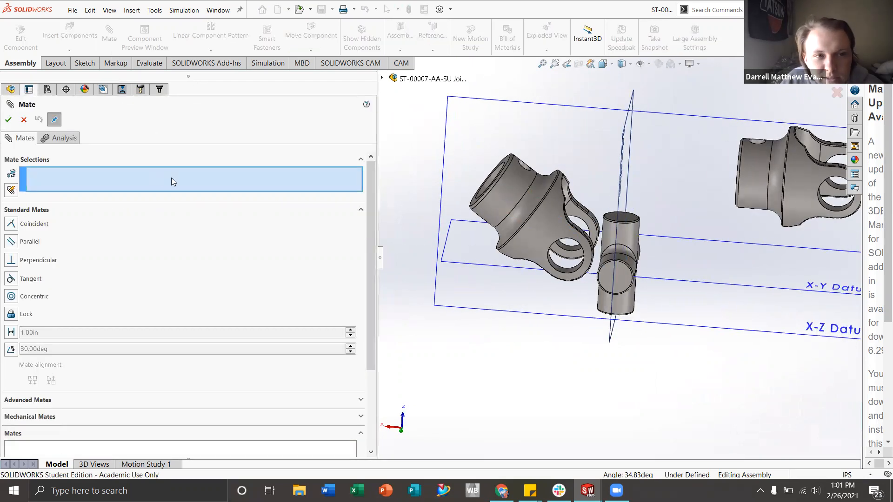
{"action": "scroll", "coordinate": [584, 255], "scroll_direction": "up", "scroll_amount": 1}
{"action": "scroll", "coordinate": [556, 237], "scroll_direction": "down", "scroll_amount": 2}
{"action": "middle_click_drag", "start_coordinate": [581, 239], "coordinate": [591, 222]}
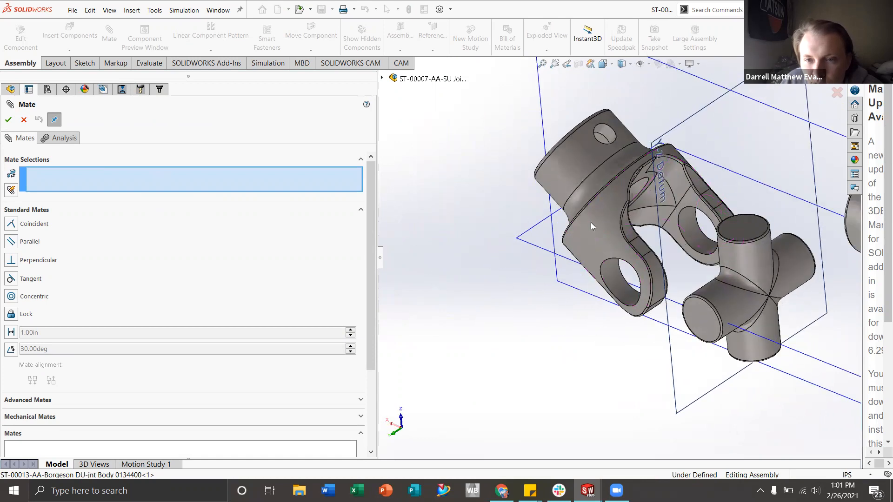
{"action": "left_click", "coordinate": [579, 149]}
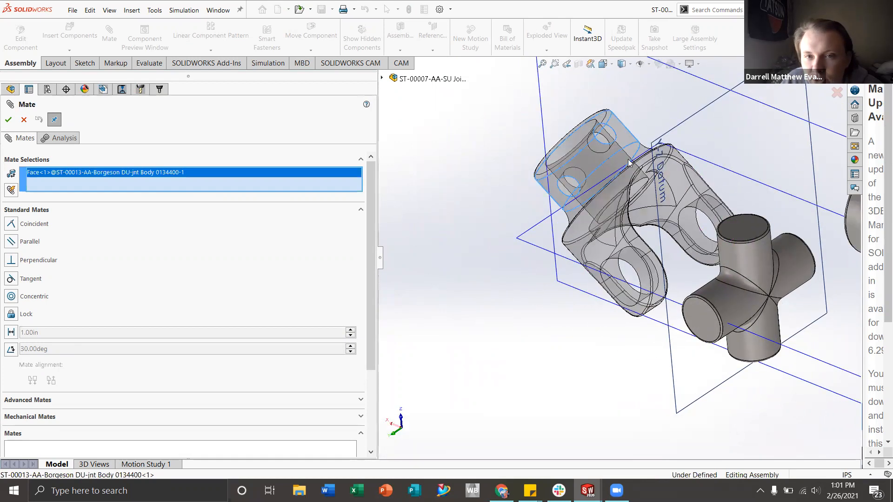
{"action": "scroll", "coordinate": [630, 224], "scroll_direction": "up", "scroll_amount": 2}
{"action": "scroll", "coordinate": [683, 311], "scroll_direction": "down", "scroll_amount": 3}
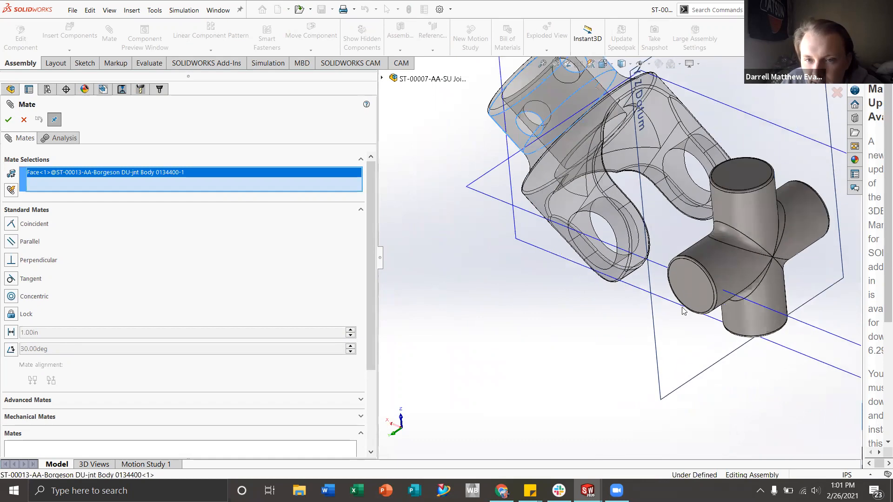
{"action": "left_click", "coordinate": [686, 282]}
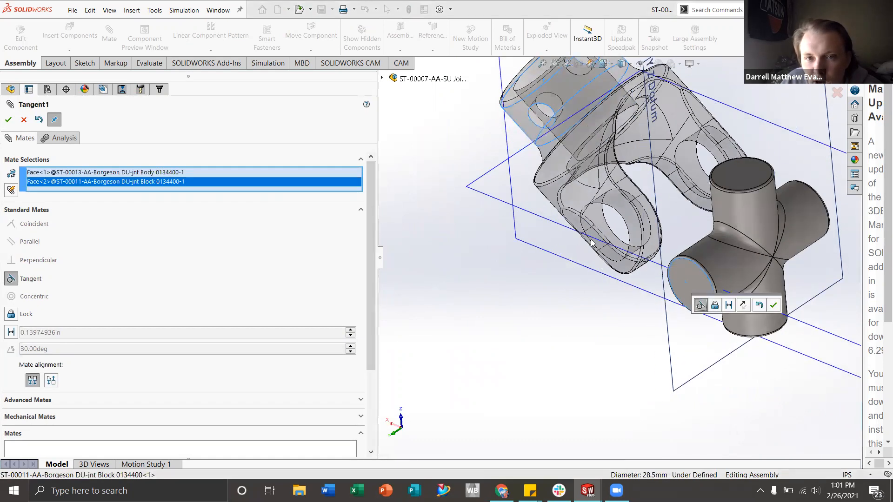
{"action": "middle_click_drag", "start_coordinate": [527, 149], "coordinate": [616, 179]}
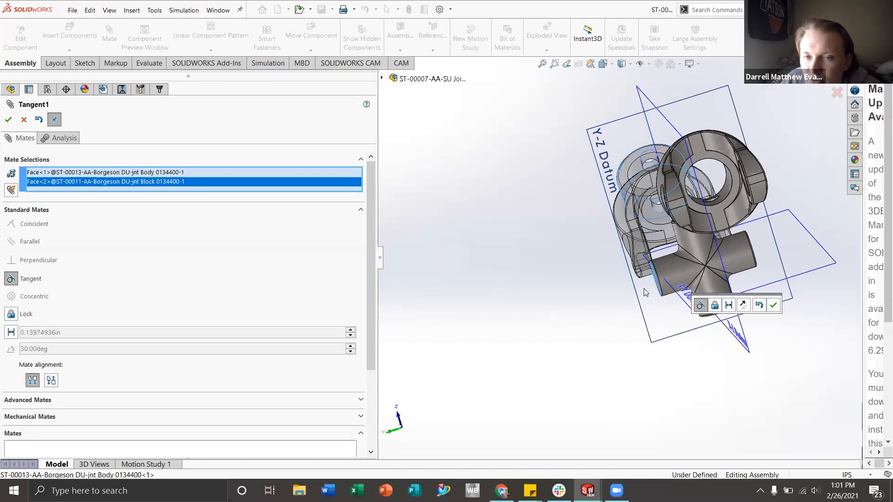
{"action": "middle_click_drag", "start_coordinate": [646, 253], "coordinate": [621, 216]}
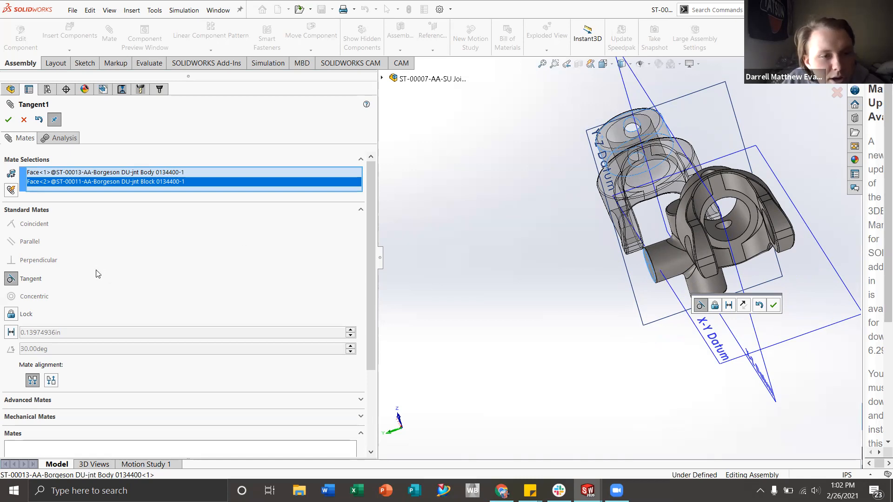
{"action": "right_click", "coordinate": [217, 181]}
{"action": "left_click", "coordinate": [261, 186]}
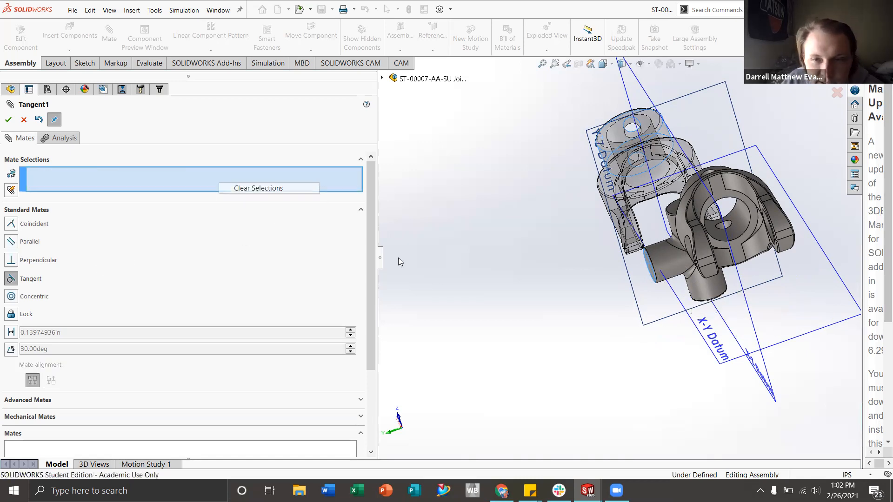
- Preview a Concentric mate between the first joint body's arm hole and the joint block's cylindrical arm, examining the alignment from several angles
{"action": "middle_click_drag", "start_coordinate": [677, 173], "coordinate": [643, 252]}
{"action": "scroll", "coordinate": [637, 267], "scroll_direction": "down", "scroll_amount": 3}
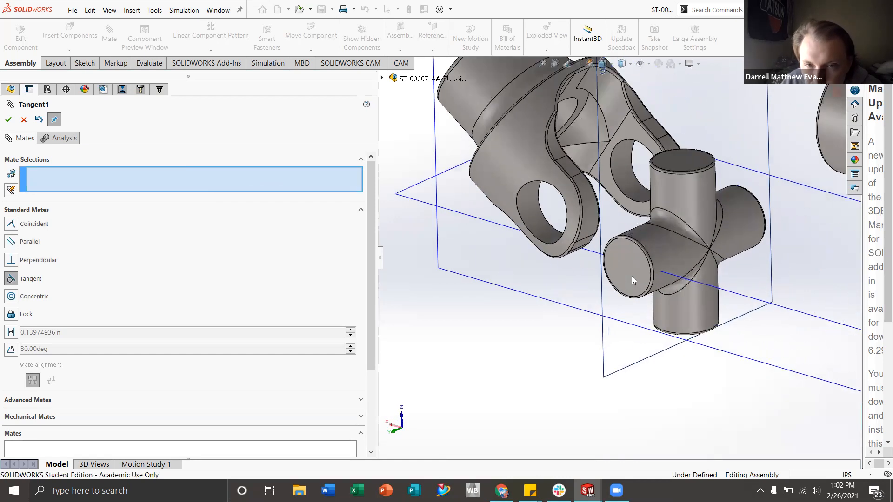
{"action": "scroll", "coordinate": [705, 247], "scroll_direction": "down", "scroll_amount": 1}
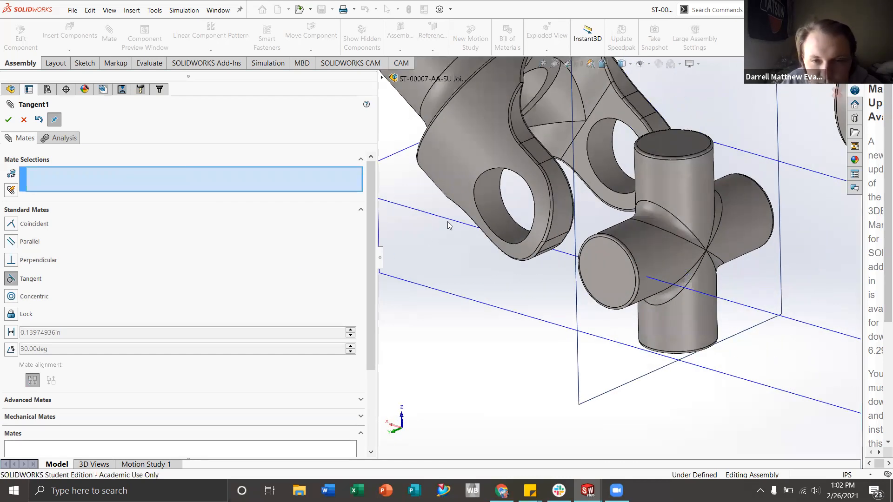
{"action": "left_click", "coordinate": [495, 215]}
{"action": "left_click", "coordinate": [11, 298]}
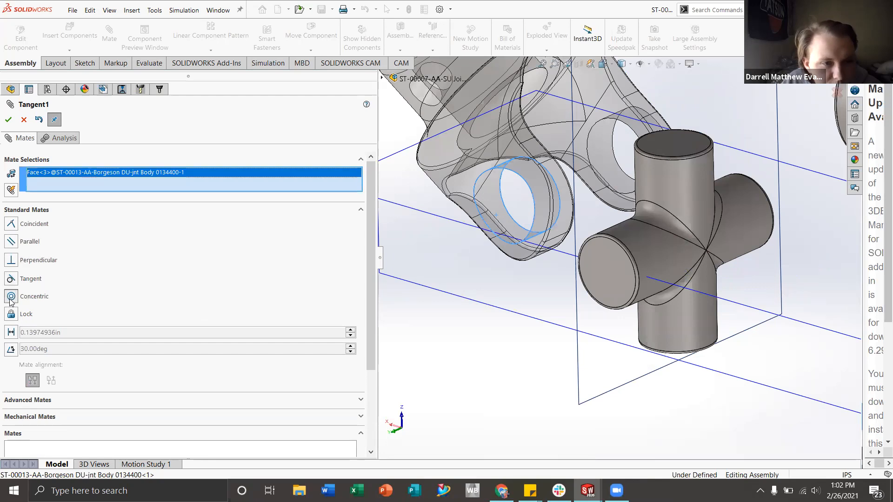
{"action": "left_click", "coordinate": [640, 246]}
{"action": "middle_click_drag", "start_coordinate": [642, 244], "coordinate": [664, 232]}
{"action": "scroll", "coordinate": [601, 278], "scroll_direction": "down", "scroll_amount": 2}
{"action": "middle_click_drag", "start_coordinate": [601, 278], "coordinate": [585, 259]}
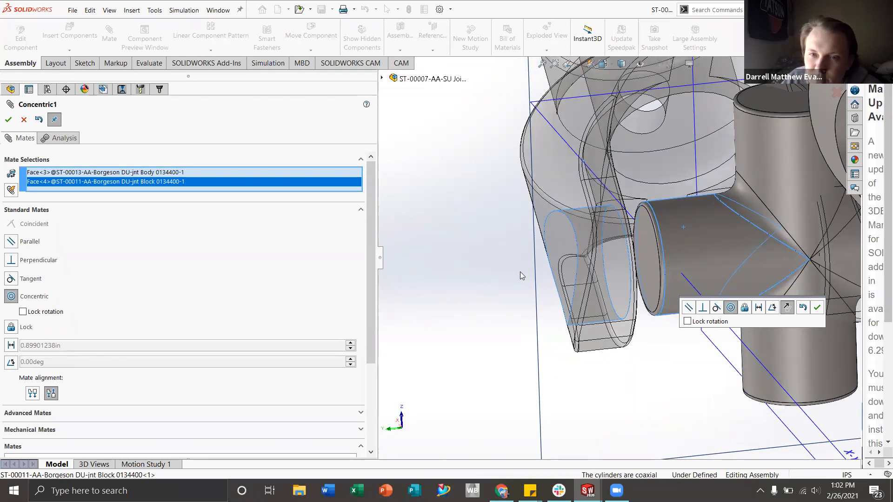
{"action": "middle_click_drag", "start_coordinate": [742, 253], "coordinate": [676, 270]}
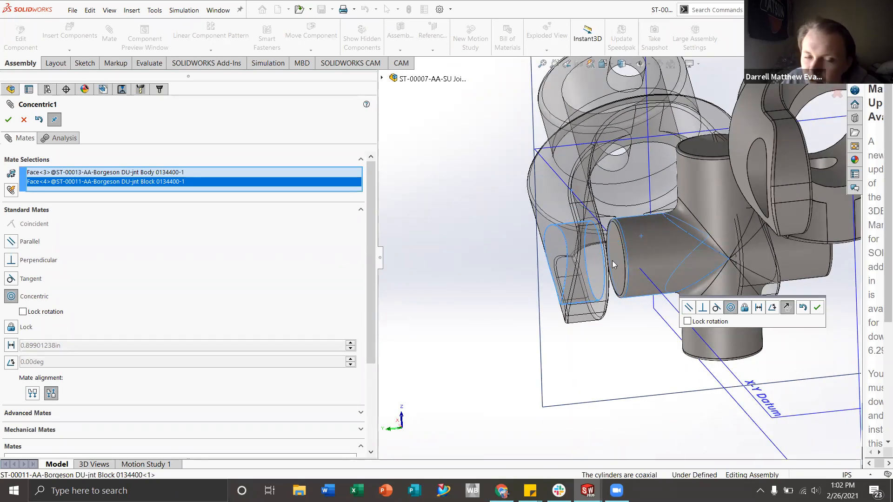
{"action": "middle_click_drag", "start_coordinate": [656, 276], "coordinate": [604, 248]}
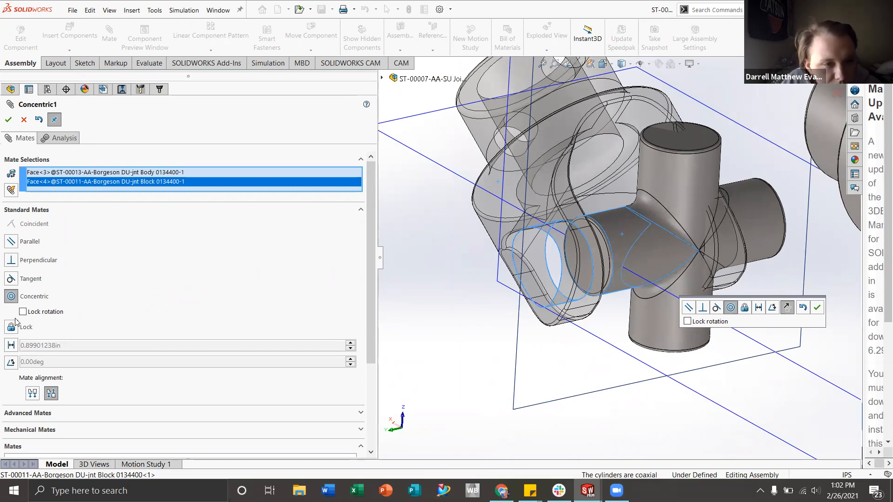
- Try a Distance mate between the body's hole and the block's arm, with the distance taken between the cylinder axes
{"action": "left_click", "coordinate": [11, 346]}
{"action": "middle_click_drag", "start_coordinate": [552, 207], "coordinate": [598, 235]}
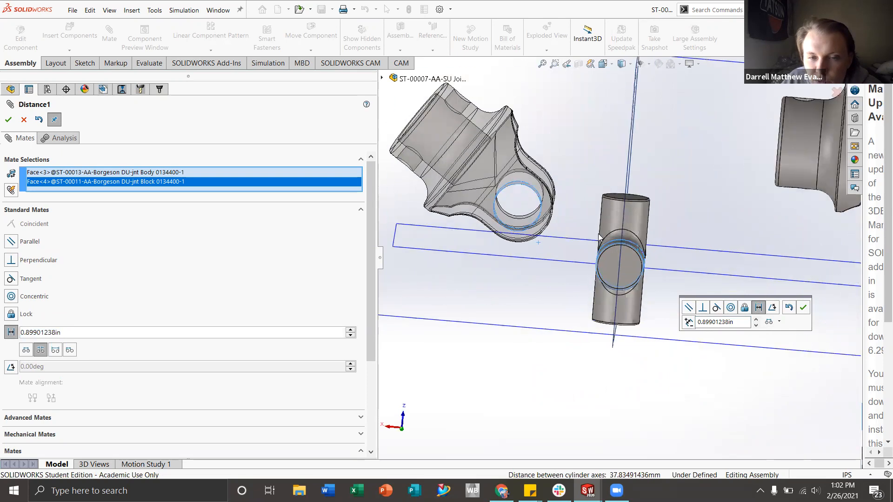
{"action": "scroll", "coordinate": [599, 237], "scroll_direction": "down", "scroll_amount": 2}
{"action": "scroll", "coordinate": [625, 280], "scroll_direction": "up", "scroll_amount": 1}
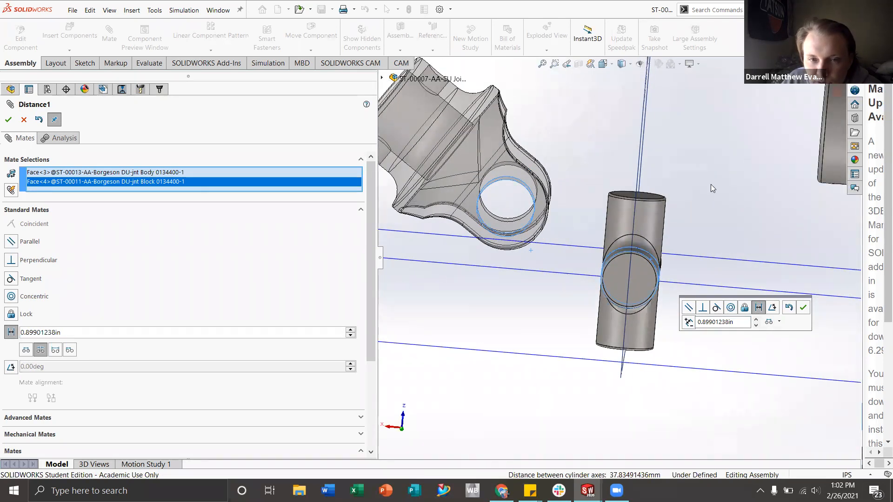
{"action": "left_click", "coordinate": [76, 333]}
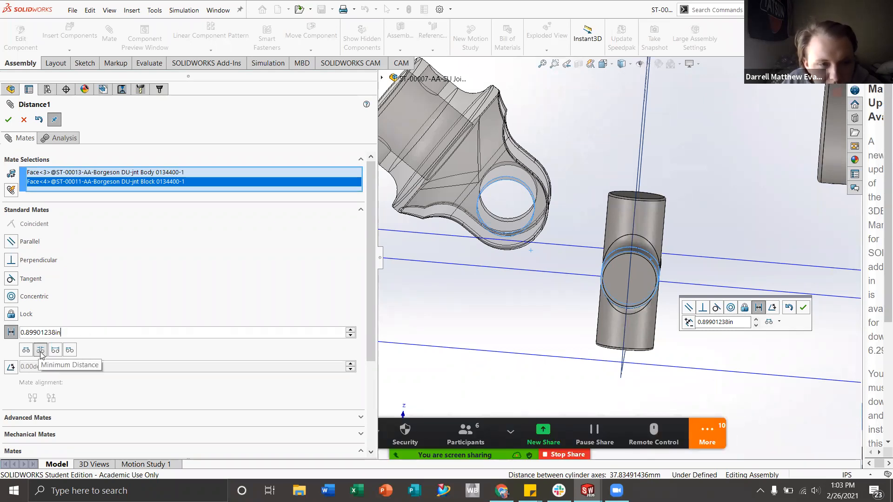
{"action": "left_click", "coordinate": [26, 352]}
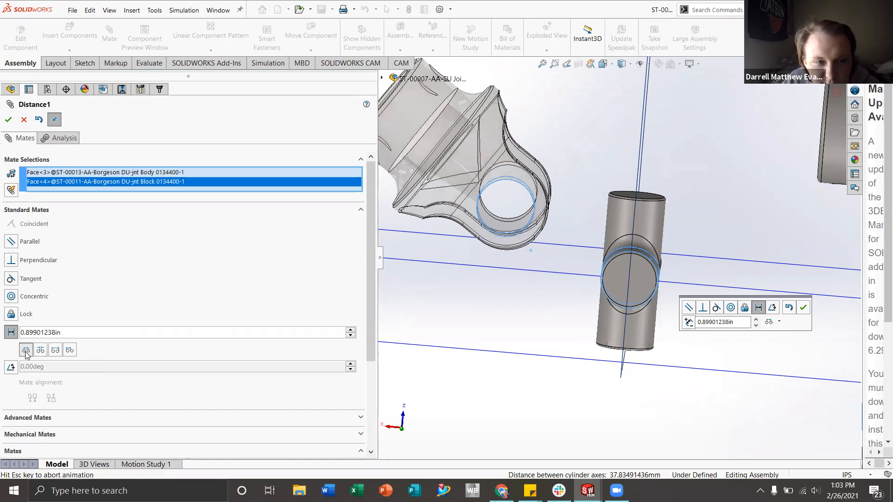
- Set the Distance mate between the two cylinder axes to 0.5 in and inspect the preview closely
{"action": "double_click", "coordinate": [79, 333]}
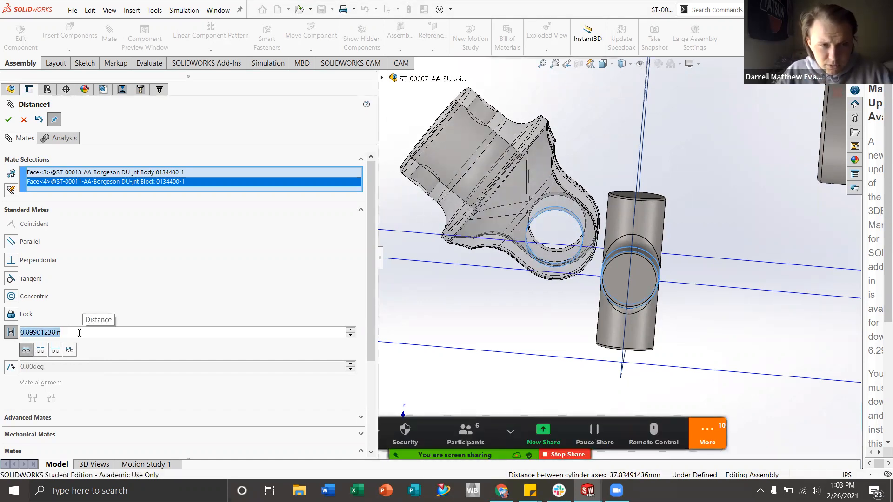
{"action": "type", "text": "0.5"}
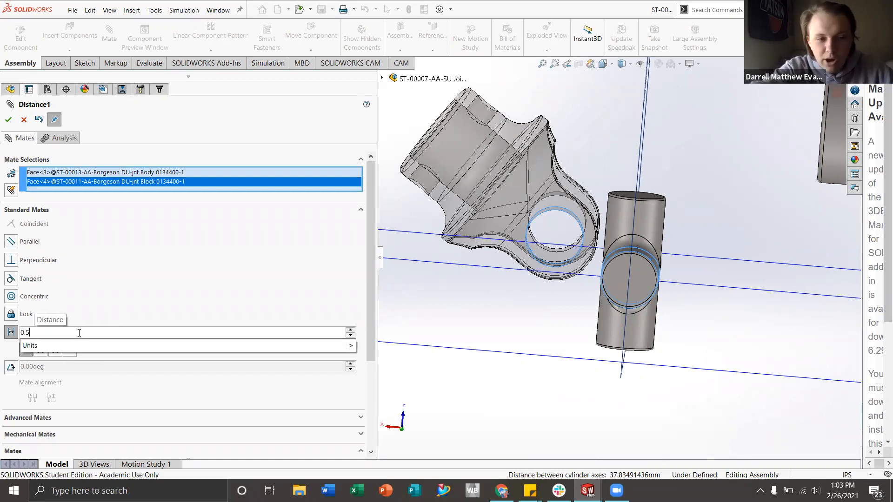
{"action": "type", "text": "in"}
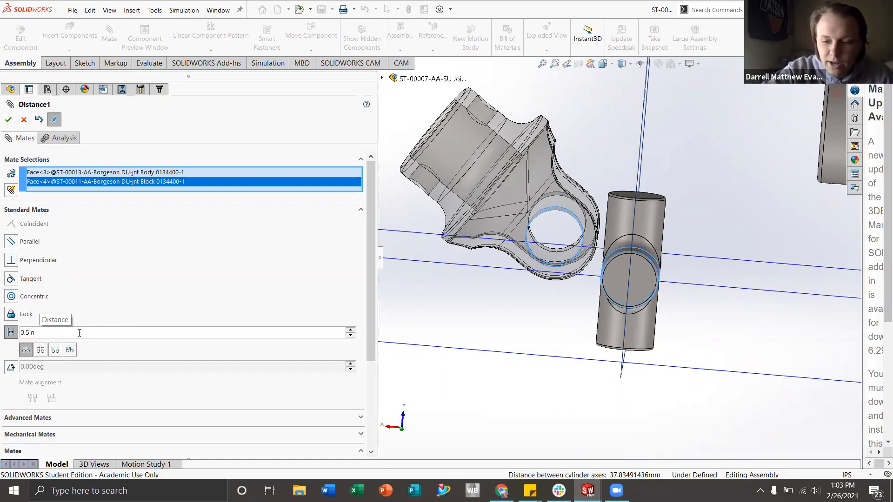
{"action": "key", "text": "Return"}
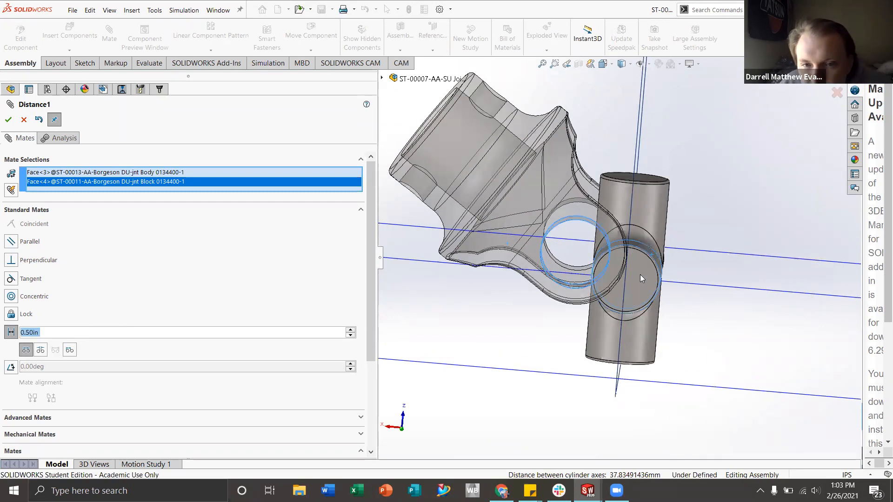
{"action": "scroll", "coordinate": [639, 278], "scroll_direction": "down", "scroll_amount": 3}
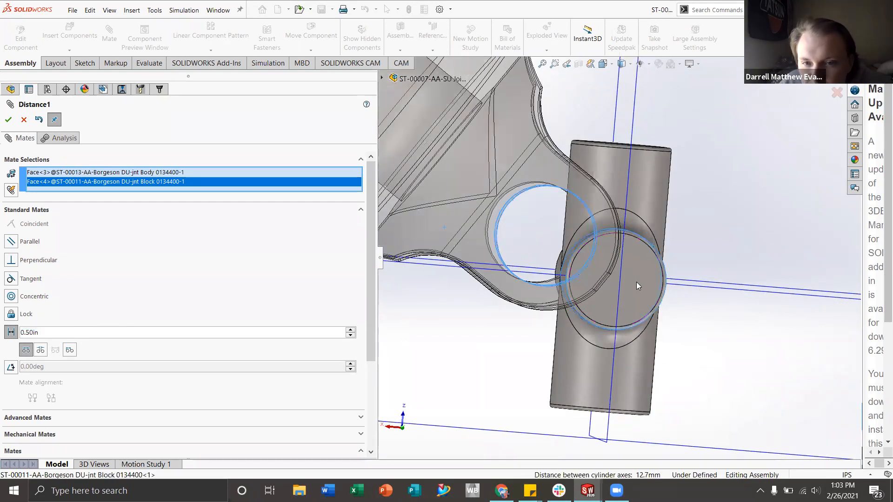
{"action": "scroll", "coordinate": [613, 277], "scroll_direction": "up", "scroll_amount": 1}
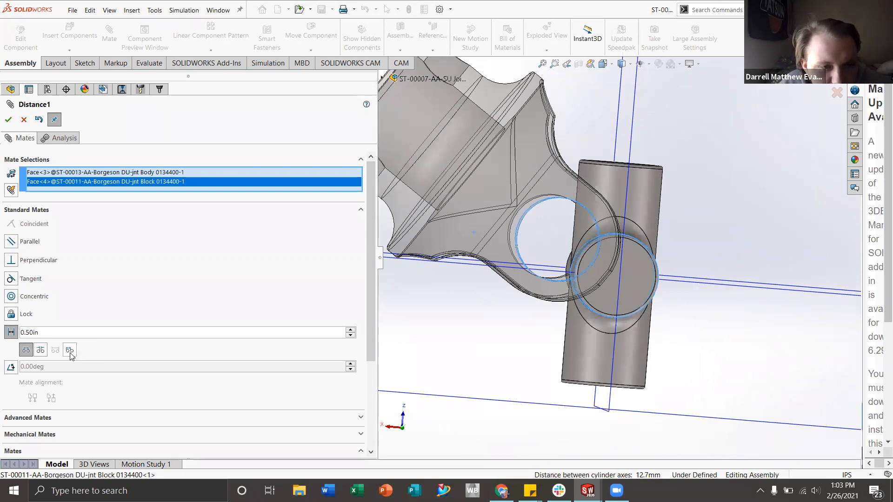
- Try Minimum Distance for the Distance mate, return to the axis-to-axis condition, and inspect the preview
{"action": "left_click", "coordinate": [40, 349]}
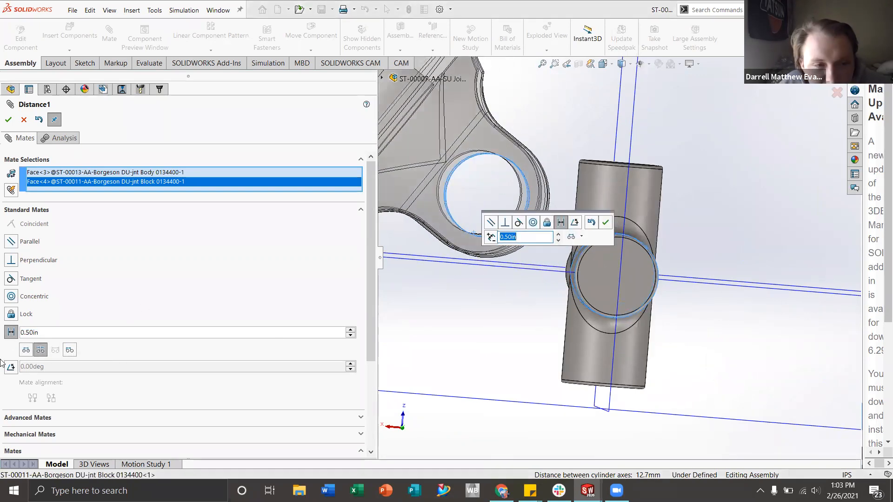
{"action": "left_click", "coordinate": [26, 352]}
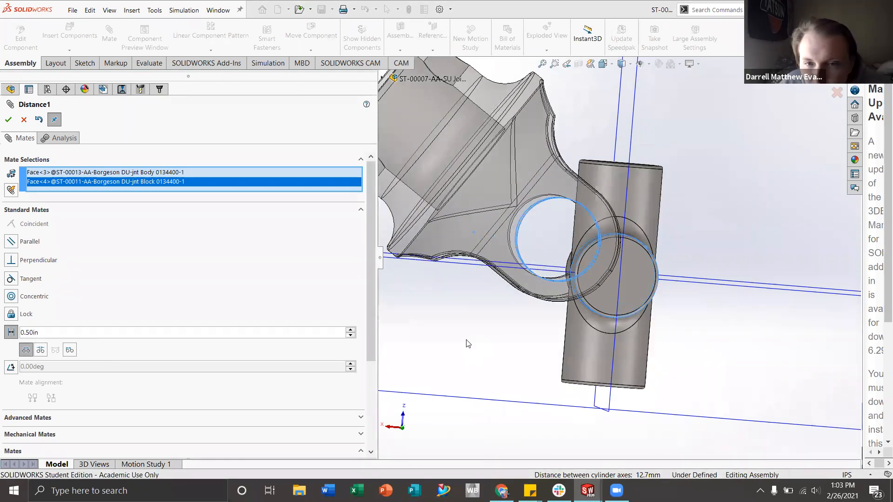
{"action": "scroll", "coordinate": [558, 289], "scroll_direction": "up", "scroll_amount": 3}
{"action": "middle_click_drag", "start_coordinate": [616, 223], "coordinate": [644, 215]}
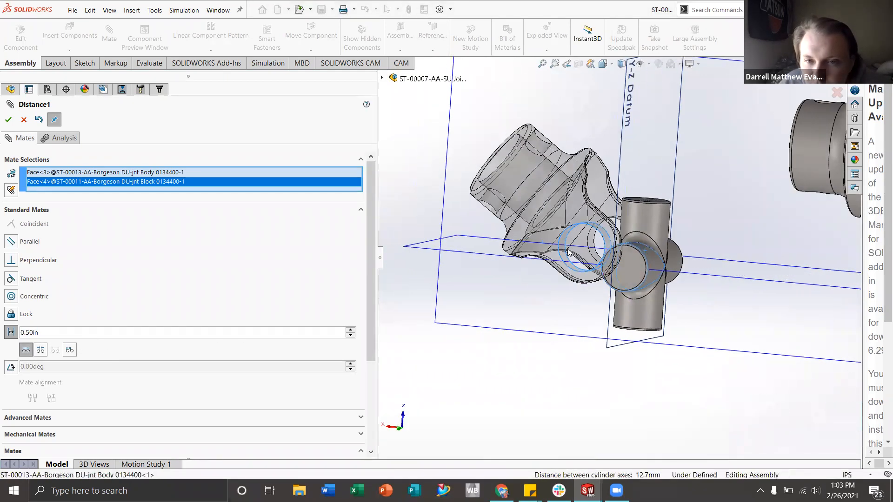
{"action": "scroll", "coordinate": [611, 248], "scroll_direction": "down", "scroll_amount": 2}
{"action": "scroll", "coordinate": [615, 269], "scroll_direction": "up", "scroll_amount": 2}
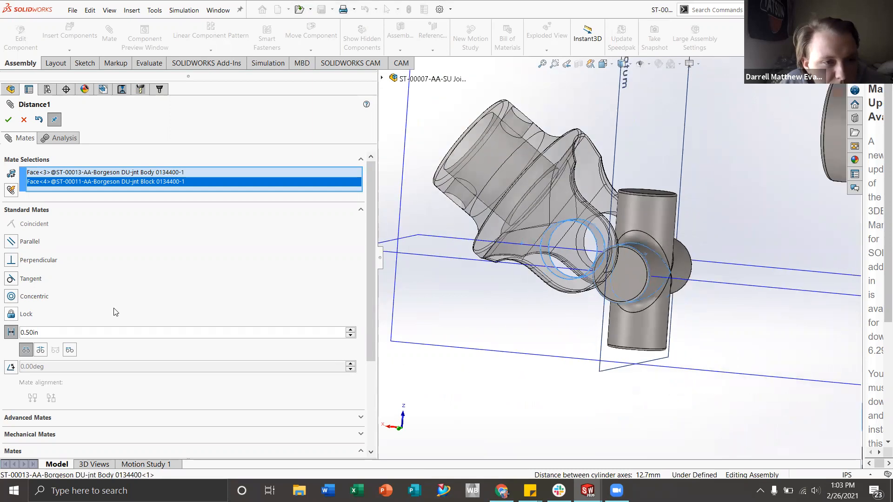
- Change the mate between the body's hole and the block's arm to Concentric and accept it
{"action": "left_click", "coordinate": [12, 296]}
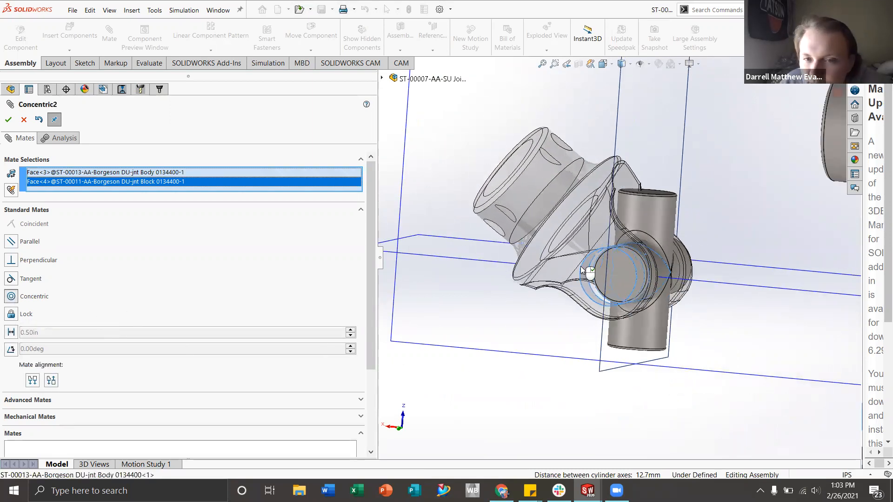
{"action": "middle_click_drag", "start_coordinate": [598, 259], "coordinate": [601, 272]}
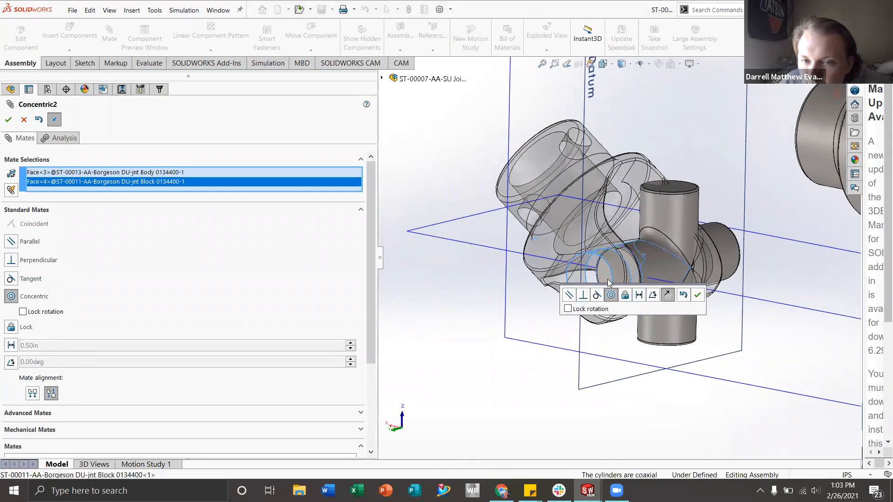
{"action": "scroll", "coordinate": [637, 262], "scroll_direction": "down", "scroll_amount": 3}
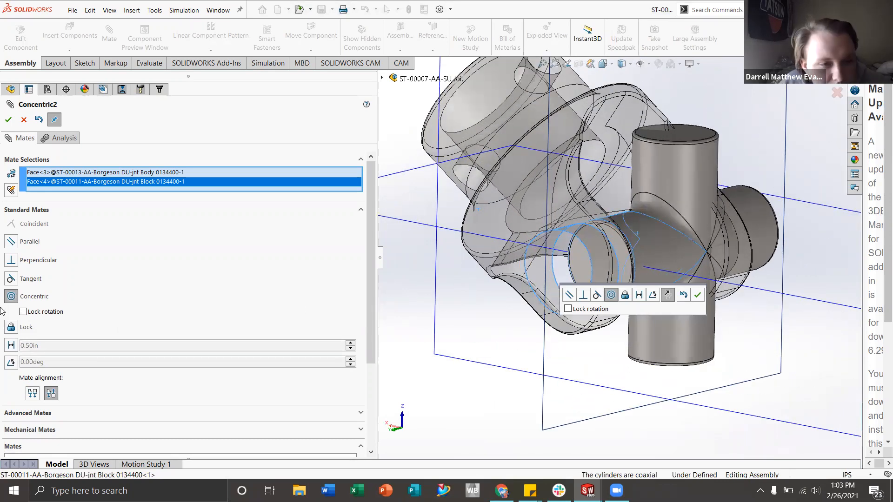
{"action": "left_click", "coordinate": [8, 120]}
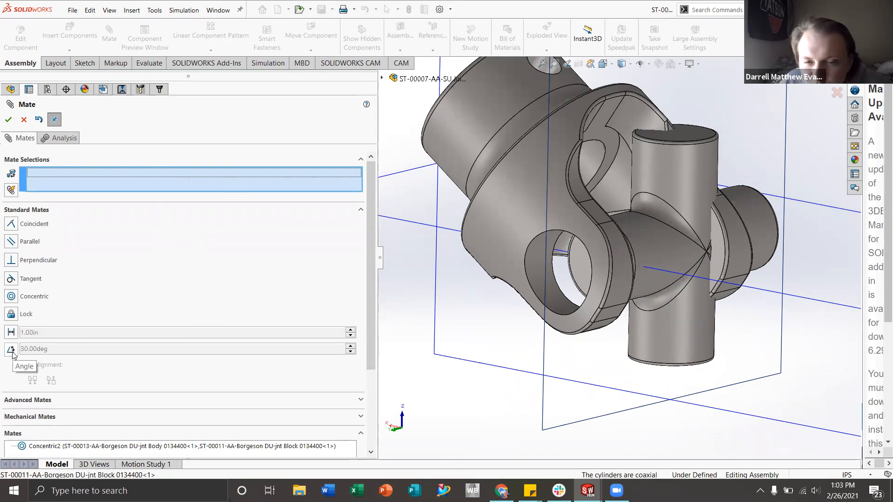
- Set up a 30-degree Angle mate between the first joint body's X-Y Datum and the joint block's X-Y Datum, and inspect the preview
{"action": "scroll", "coordinate": [509, 233], "scroll_direction": "up", "scroll_amount": 5}
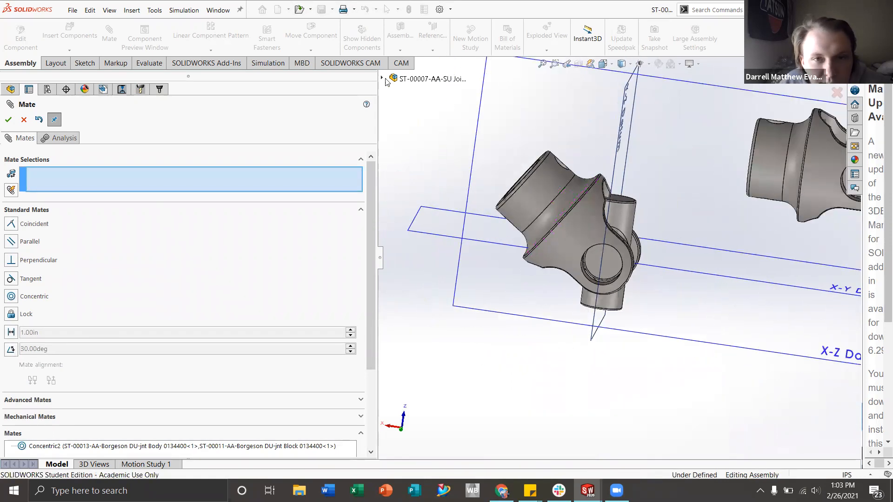
{"action": "left_click", "coordinate": [382, 78]}
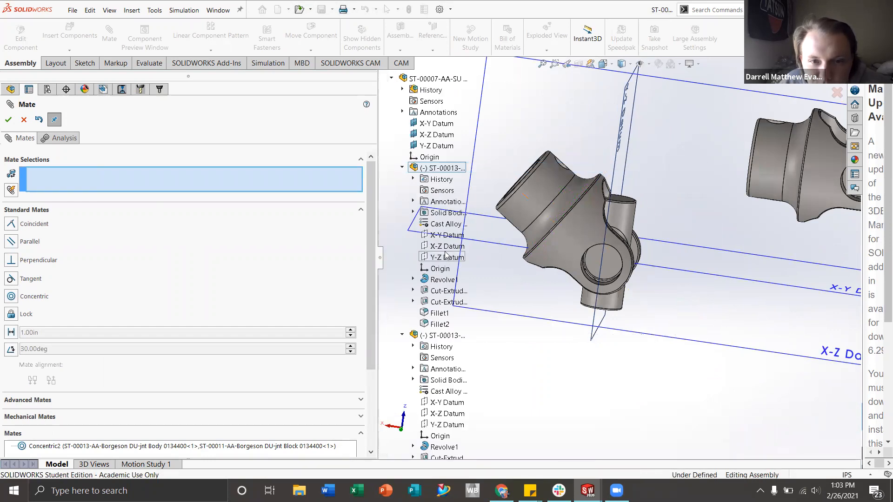
{"action": "left_click", "coordinate": [446, 235]}
{"action": "scroll", "coordinate": [442, 270], "scroll_direction": "down", "scroll_amount": 7}
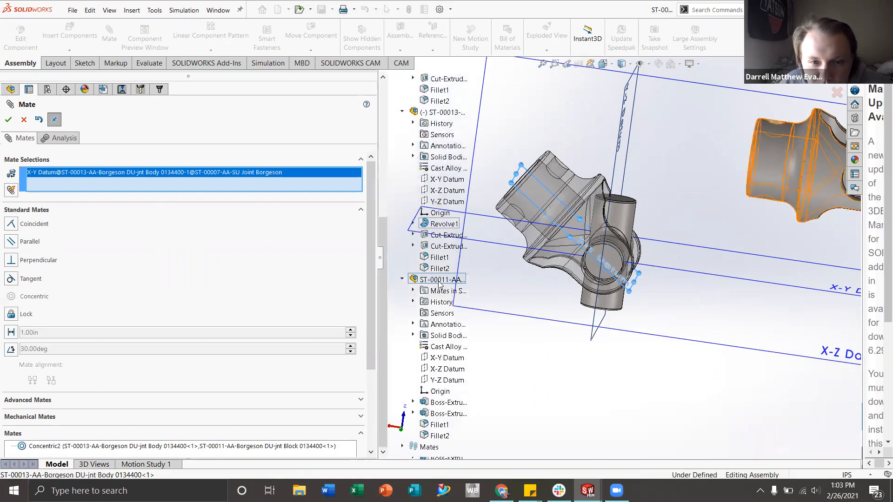
{"action": "left_click", "coordinate": [447, 358]}
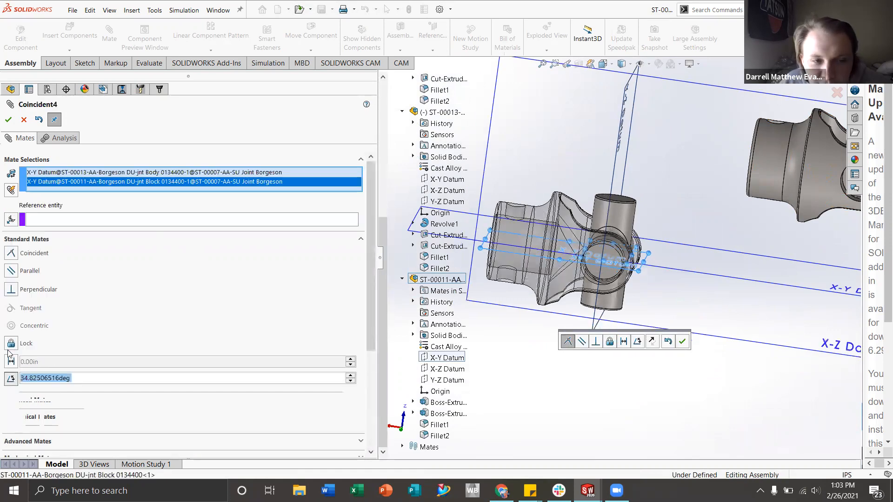
{"action": "left_click", "coordinate": [11, 378]}
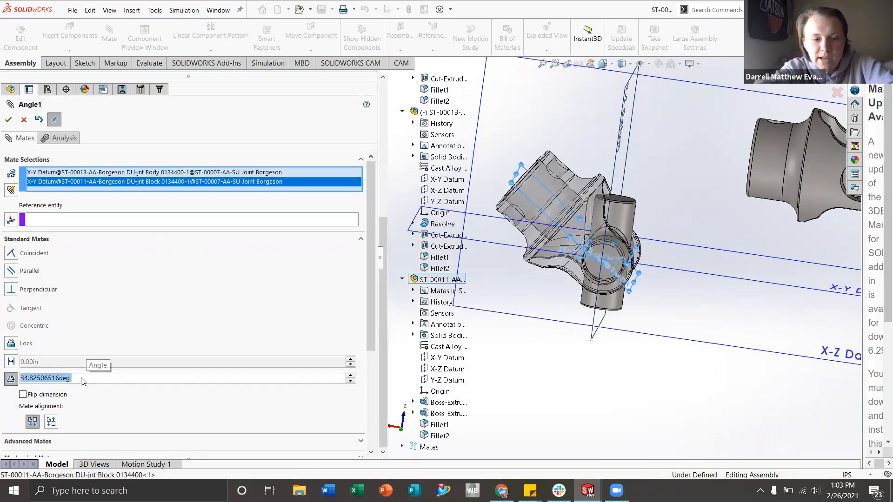
{"action": "type", "text": "30"}
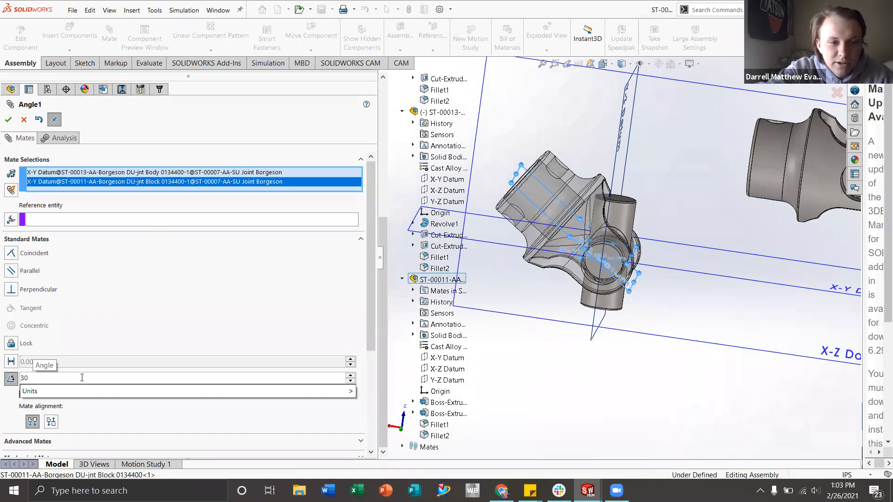
{"action": "key", "text": "Return"}
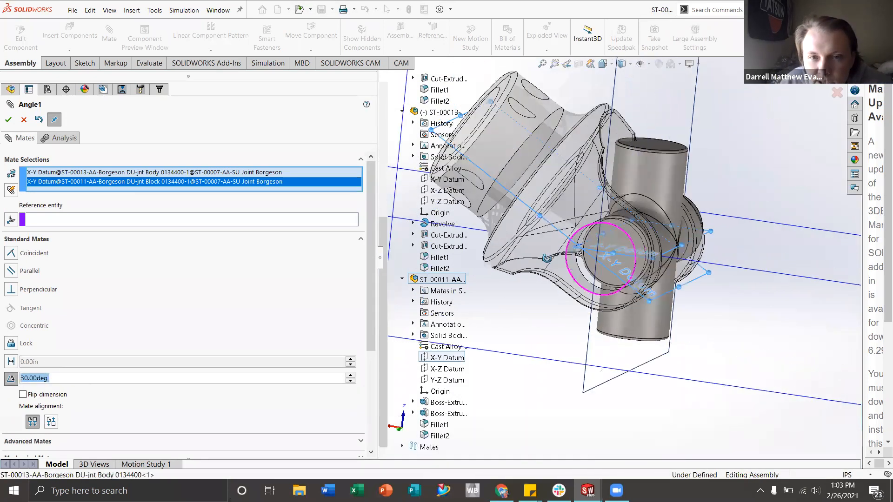
{"action": "scroll", "coordinate": [623, 264], "scroll_direction": "up", "scroll_amount": 4}
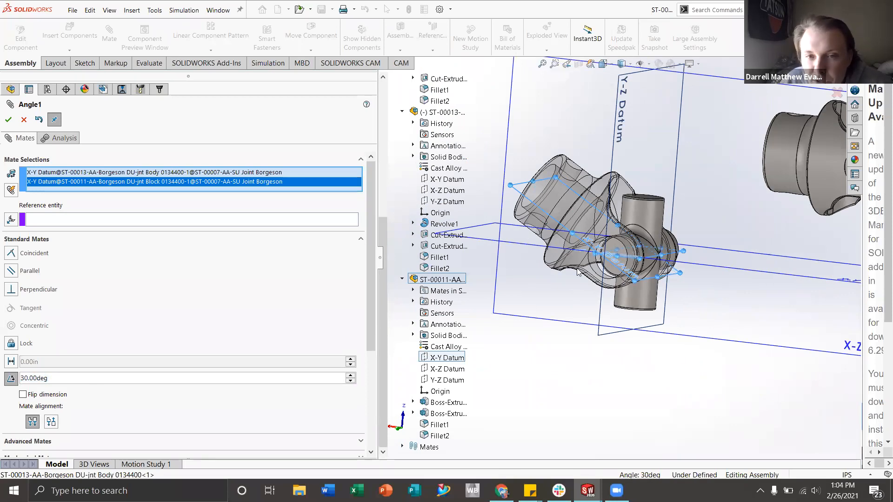
- Try flipping the Angle mate's dimension, restore the original direction, and activate the reference entity selection
{"action": "left_click", "coordinate": [23, 396]}
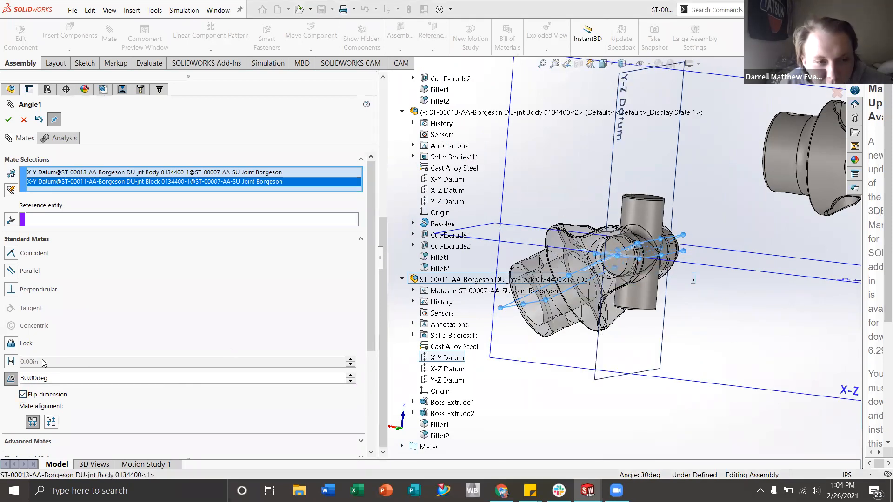
{"action": "left_click", "coordinate": [22, 395]}
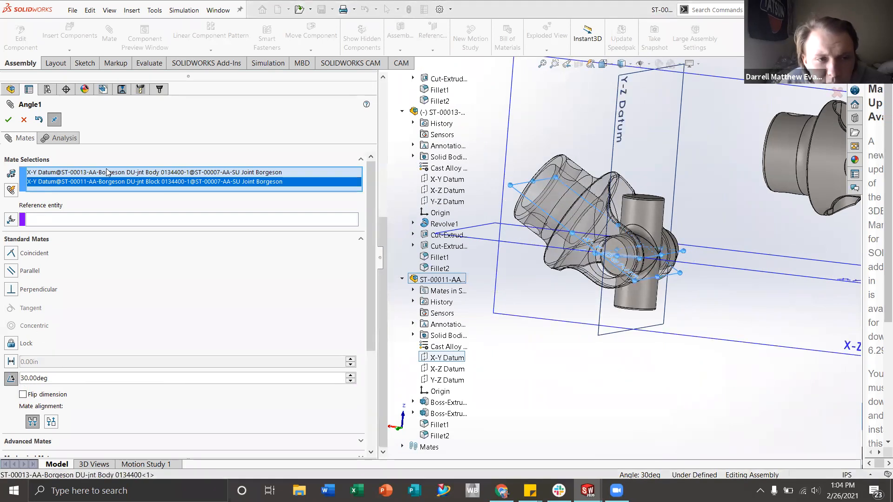
{"action": "left_click", "coordinate": [78, 223]}
{"action": "scroll", "coordinate": [643, 270], "scroll_direction": "up", "scroll_amount": 3}
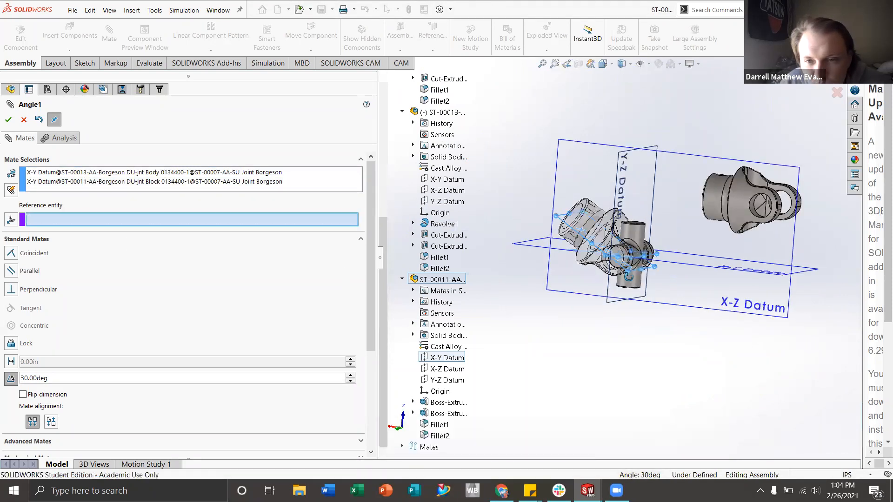
- Accept the 30-degree Angle mate between the first joint body's and the joint block's X-Y Datum planes
{"action": "middle_click_drag", "start_coordinate": [643, 270], "coordinate": [616, 311]}
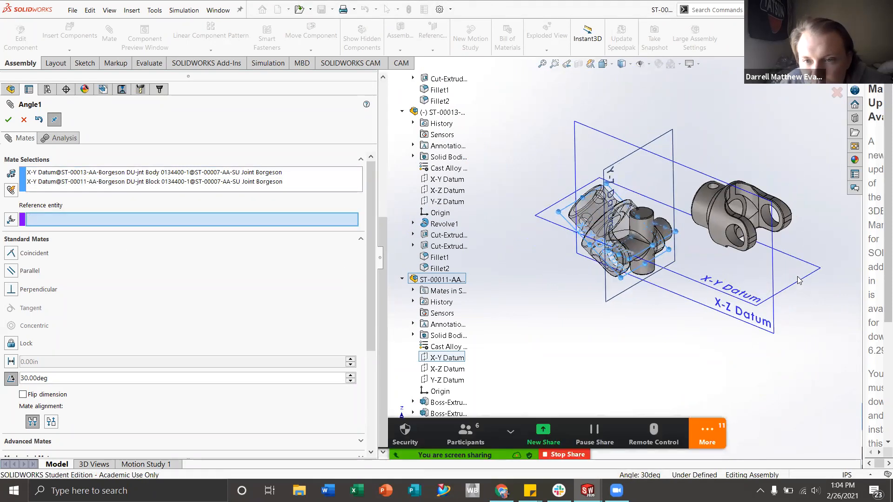
{"action": "scroll", "coordinate": [625, 196], "scroll_direction": "down", "scroll_amount": 3}
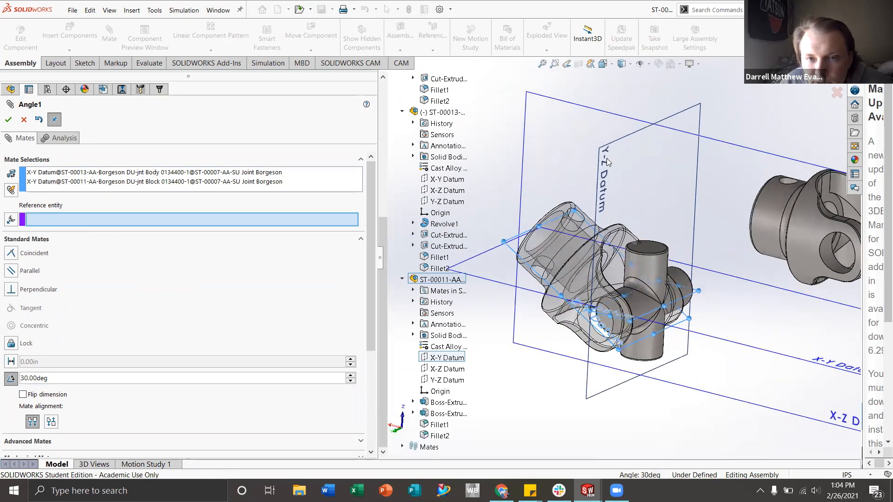
{"action": "left_click", "coordinate": [608, 113]}
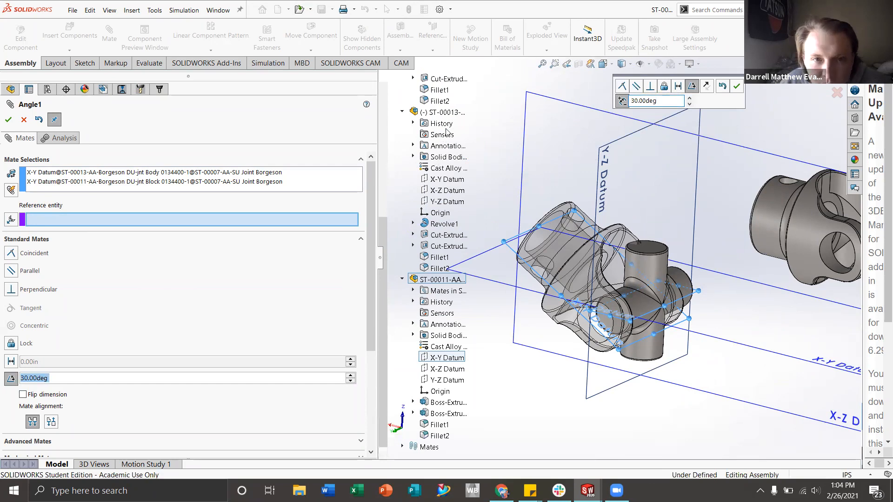
{"action": "scroll", "coordinate": [437, 135], "scroll_direction": "up", "scroll_amount": 7}
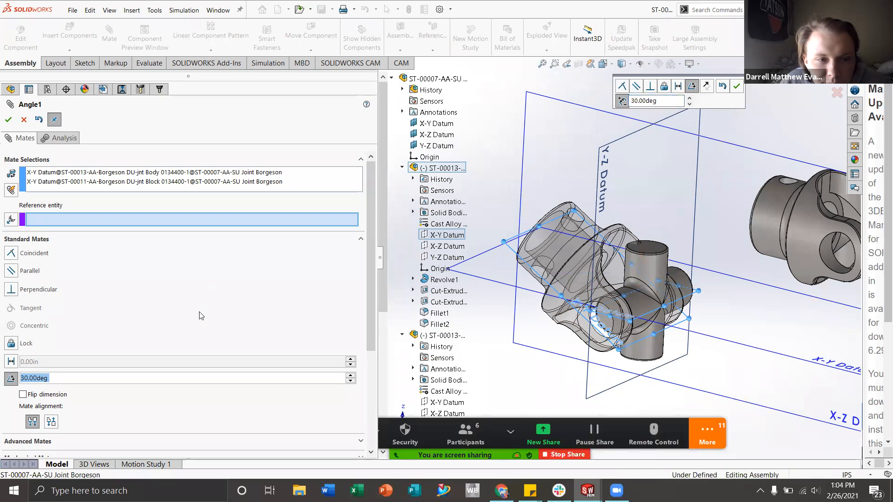
{"action": "scroll", "coordinate": [589, 256], "scroll_direction": "down", "scroll_amount": 3}
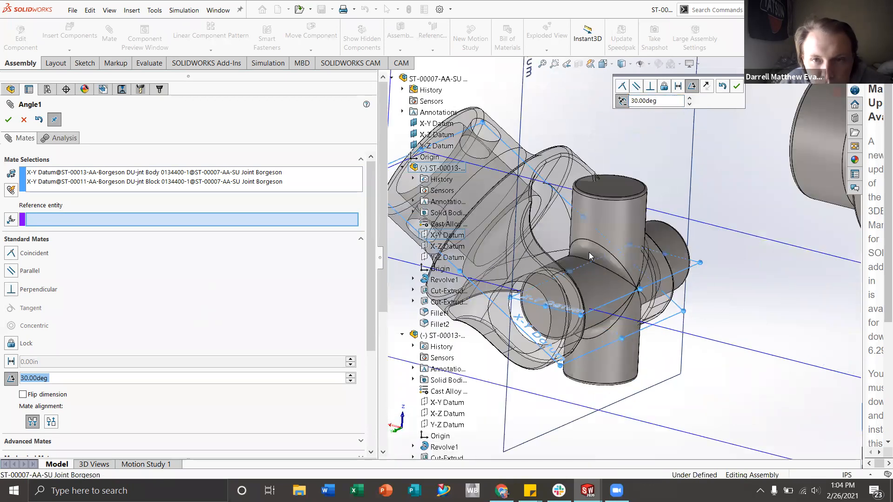
{"action": "left_click", "coordinate": [737, 86]}
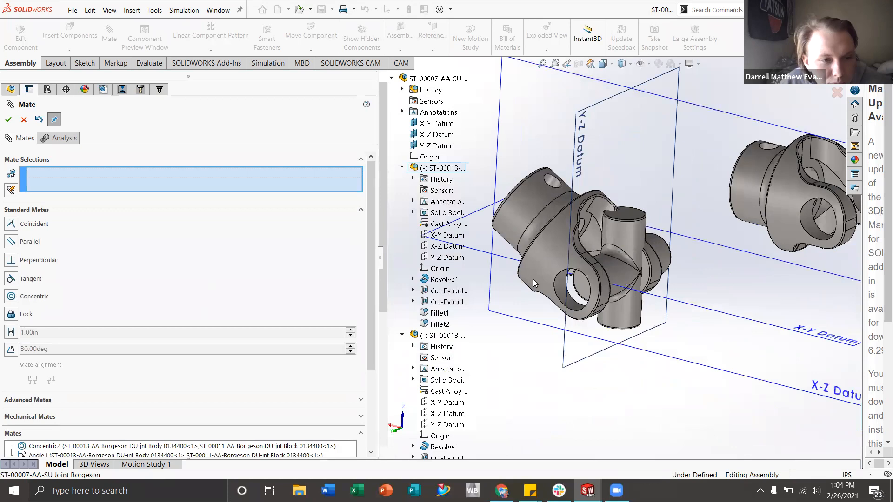
- Reopen the new Angle mate from the mates list, keep its settings, and finish the Mate command
{"action": "scroll", "coordinate": [153, 348], "scroll_direction": "down", "scroll_amount": 3}
{"action": "left_click", "coordinate": [119, 342]}
{"action": "right_click", "coordinate": [121, 383]}
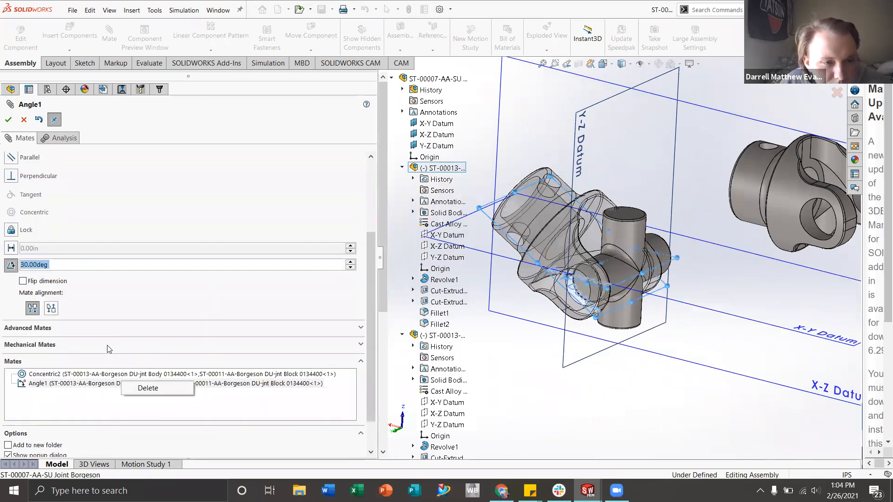
{"action": "left_click", "coordinate": [121, 417]}
{"action": "scroll", "coordinate": [66, 212], "scroll_direction": "up", "scroll_amount": 3}
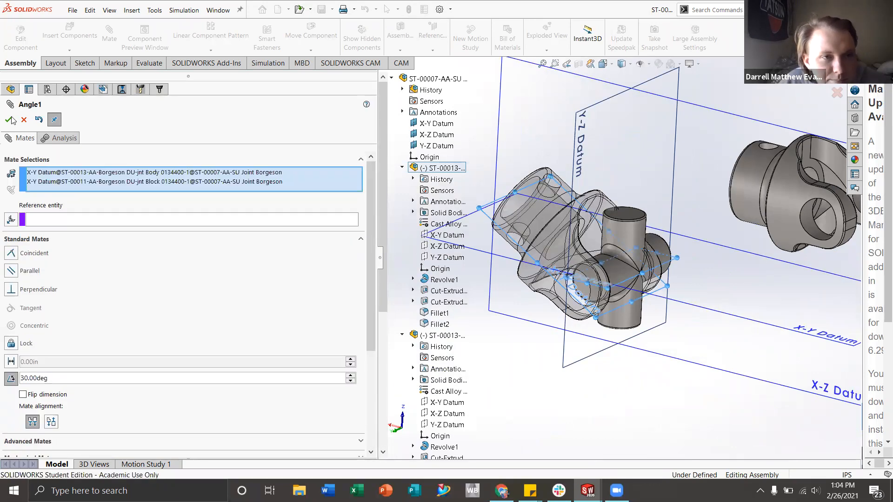
{"action": "left_click", "coordinate": [8, 119]}
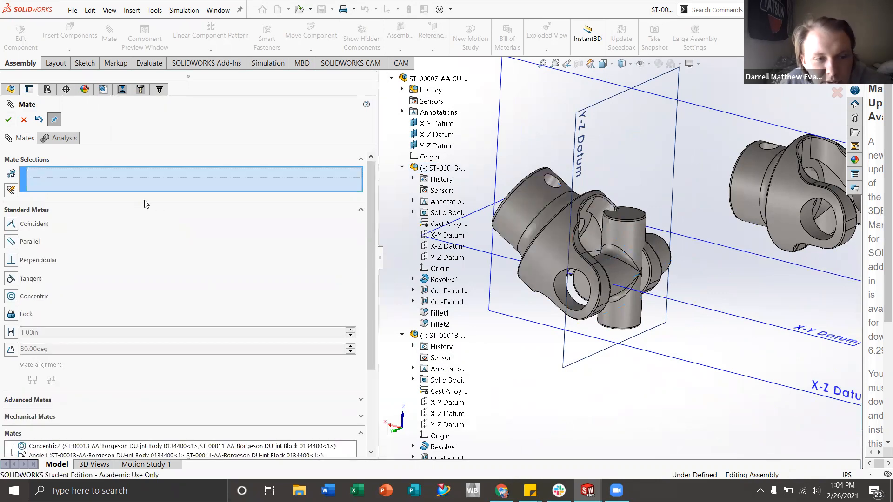
{"action": "left_click", "coordinate": [9, 120]}
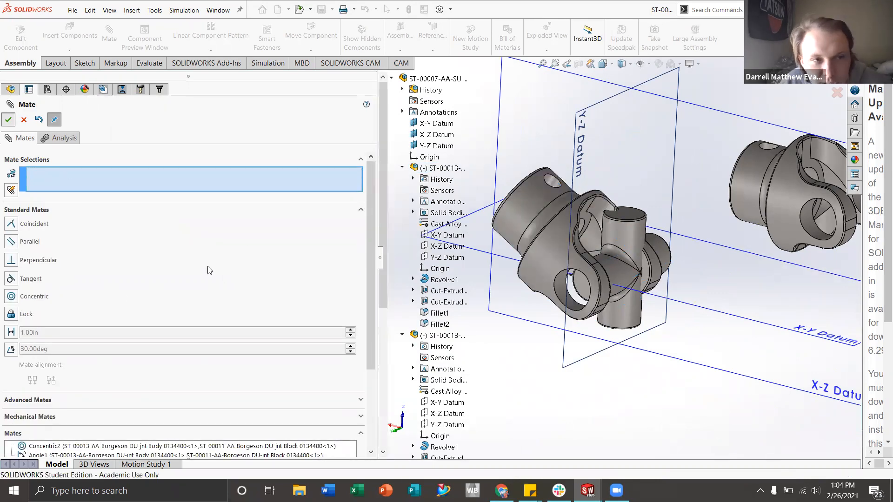
- Turn off the display of all planes, inspect the joint, and turn the plane display back on
{"action": "scroll", "coordinate": [573, 255], "scroll_direction": "up", "scroll_amount": 1}
{"action": "scroll", "coordinate": [572, 255], "scroll_direction": "down", "scroll_amount": 2}
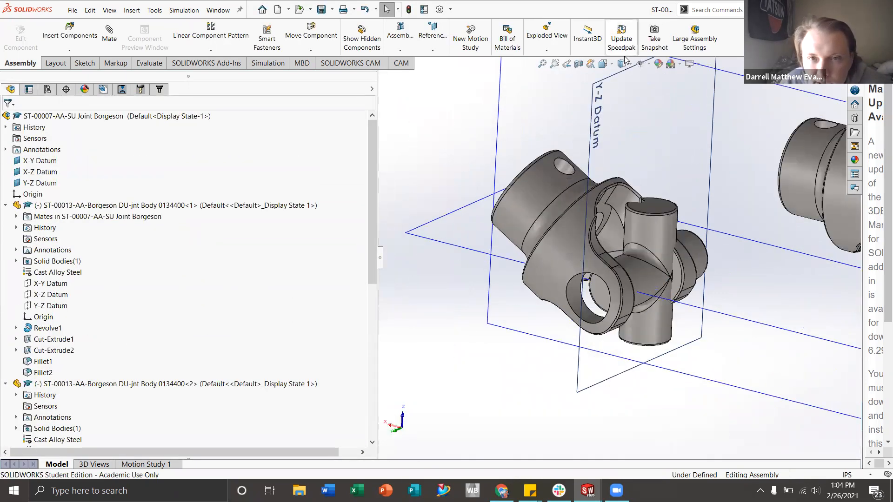
{"action": "left_click", "coordinate": [643, 66]}
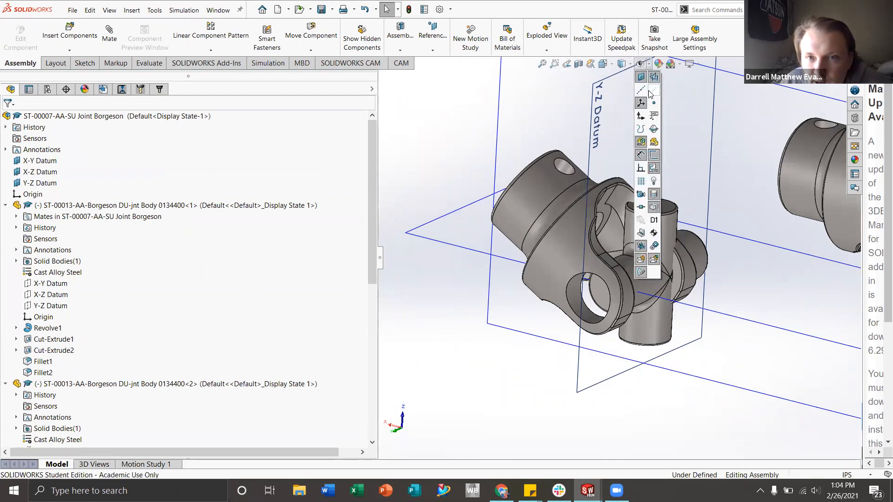
{"action": "left_click", "coordinate": [642, 78]}
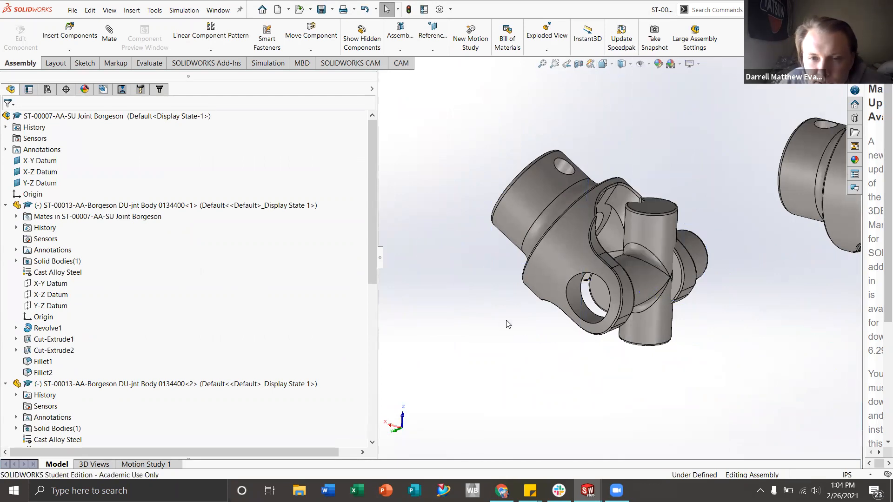
{"action": "scroll", "coordinate": [671, 280], "scroll_direction": "up", "scroll_amount": 1}
{"action": "mouse_move", "coordinate": [602, 252]}
{"action": "middle_mouse_down"}
{"action": "mouse_move", "coordinate": [578, 269]}
{"action": "mouse_move", "coordinate": [604, 239]}
{"action": "middle_mouse_up"}
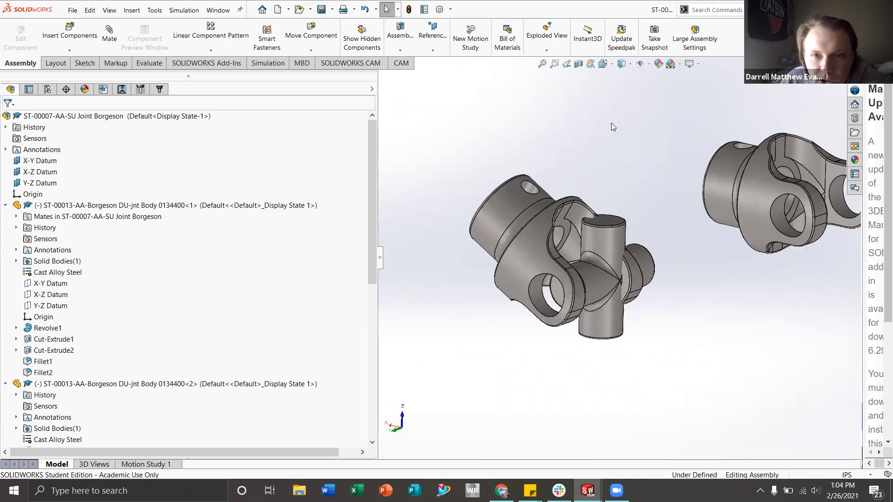
{"action": "left_click", "coordinate": [650, 65]}
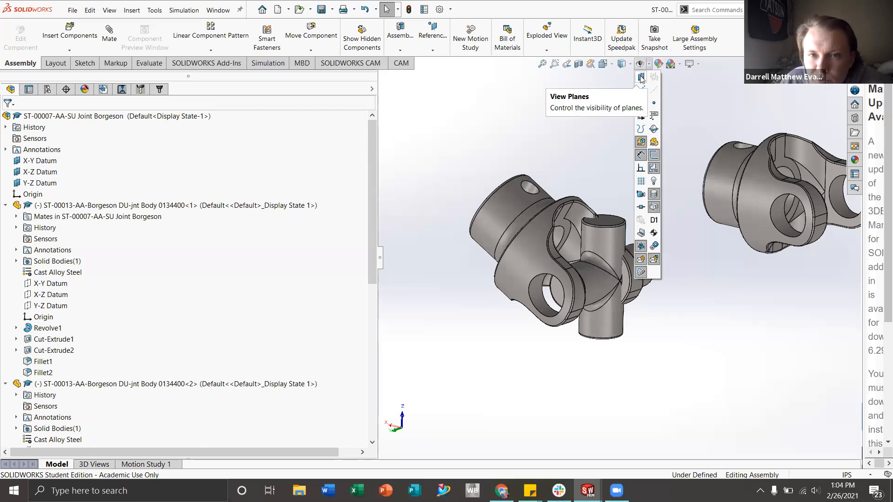
{"action": "left_click", "coordinate": [641, 77]}
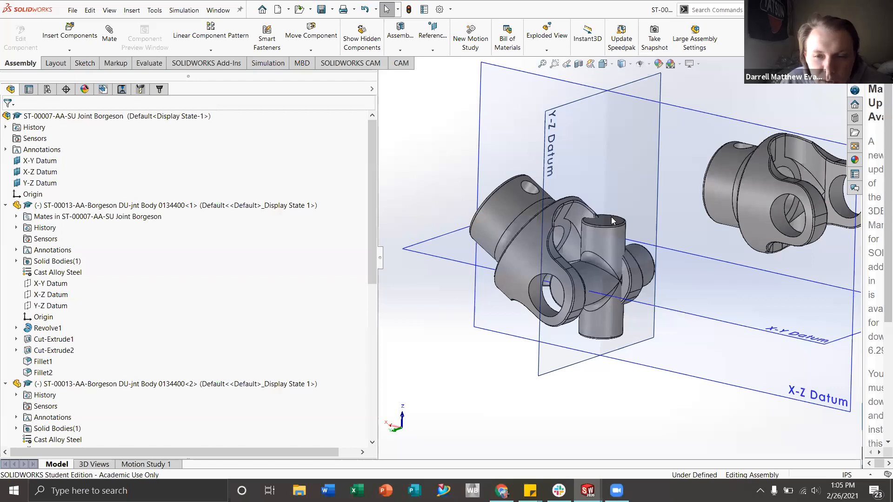
- Hide the assembly's X-Y Datum, X-Z Datum and Y-Z Datum planes individually
{"action": "right_click", "coordinate": [31, 162]}
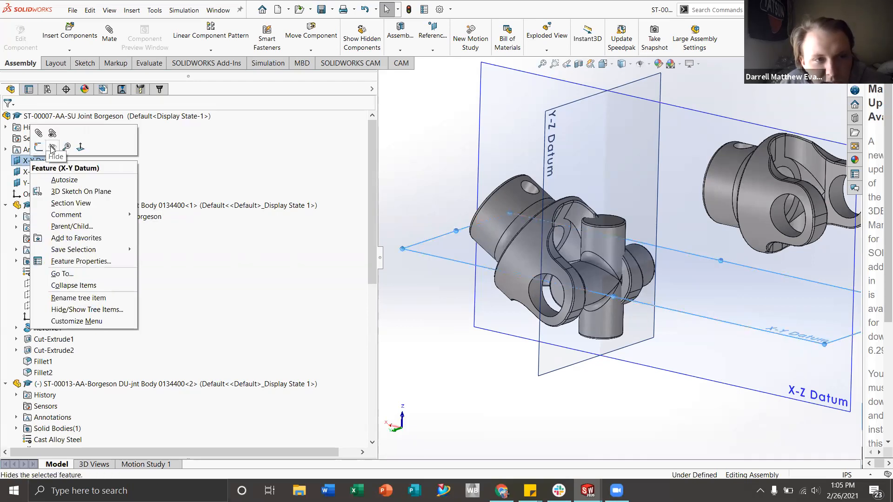
{"action": "left_click", "coordinate": [38, 172]}
{"action": "right_click", "coordinate": [38, 173]}
{"action": "left_click", "coordinate": [40, 184]}
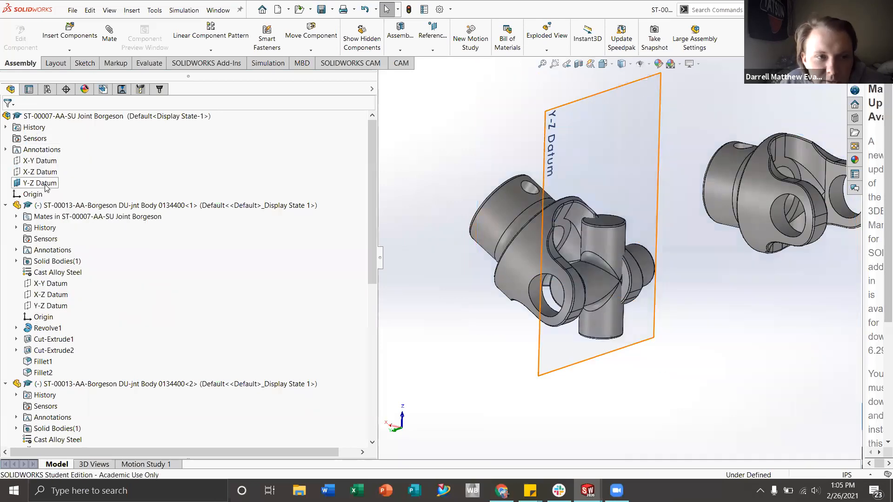
{"action": "right_click", "coordinate": [47, 184]}
{"action": "left_click", "coordinate": [68, 171]}
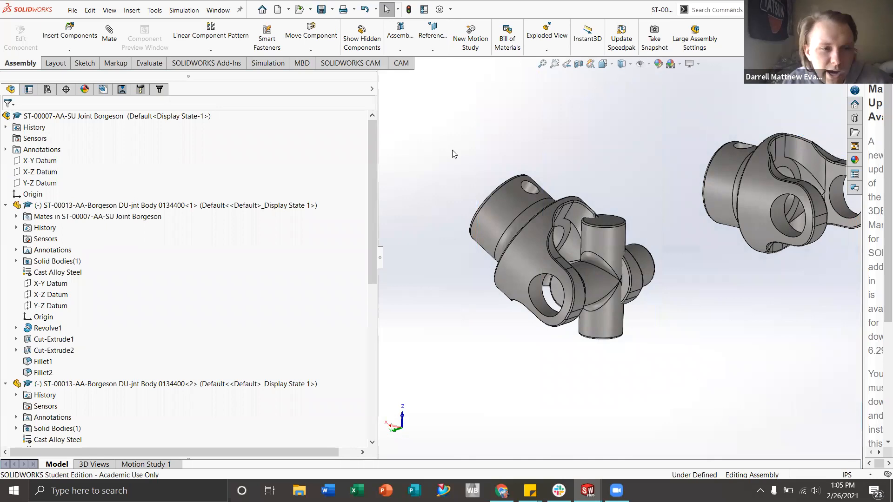
- Show Sketch1 of the Revolve1 feature in the first joint body and inspect its centerlines
{"action": "left_click", "coordinate": [17, 327]}
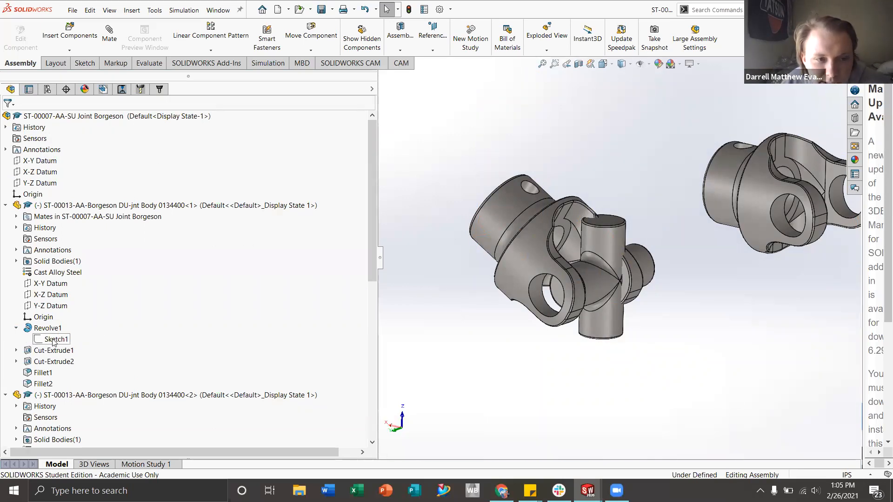
{"action": "right_click", "coordinate": [54, 341]}
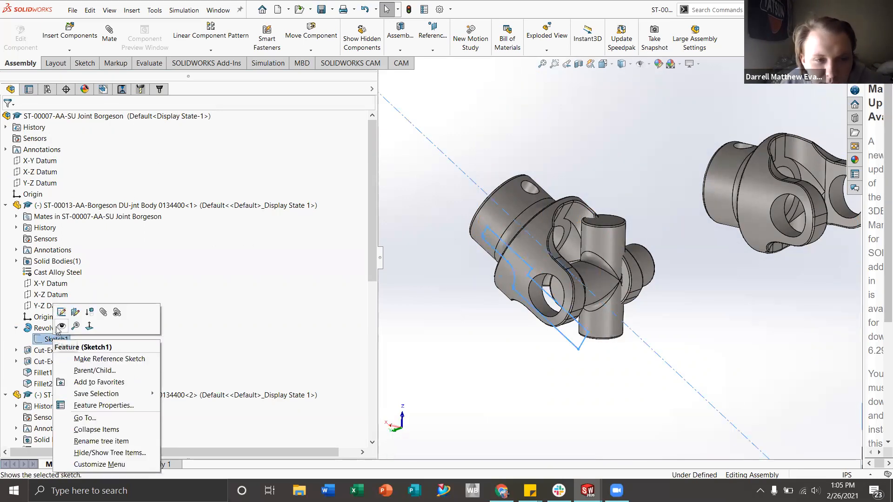
{"action": "left_click", "coordinate": [61, 326]}
{"action": "scroll", "coordinate": [529, 331], "scroll_direction": "up", "scroll_amount": 3}
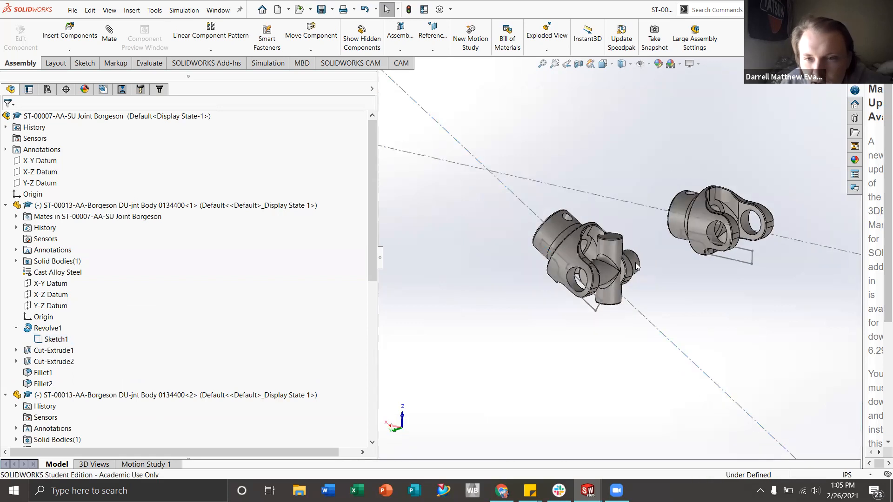
{"action": "scroll", "coordinate": [636, 266], "scroll_direction": "up", "scroll_amount": 4}
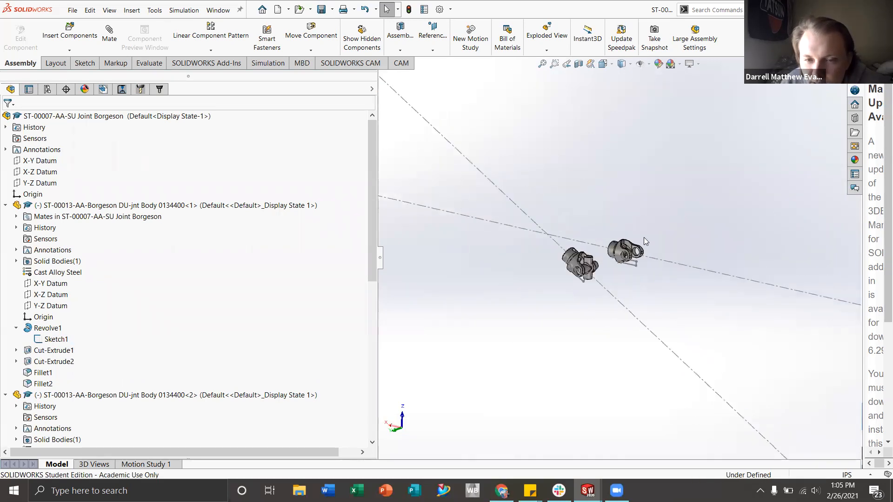
- Hide Sketch1 under Revolve1 of the first joint body and show it again
{"action": "scroll", "coordinate": [578, 257], "scroll_direction": "down", "scroll_amount": 5}
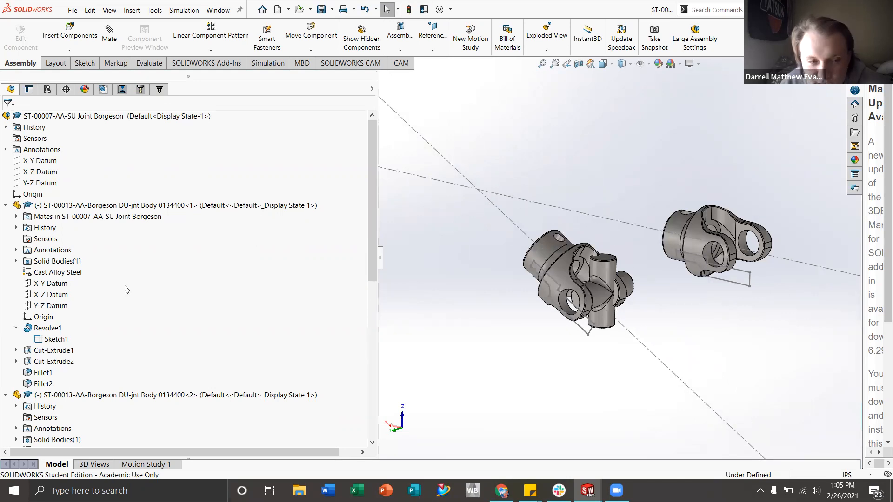
{"action": "right_click", "coordinate": [50, 339]}
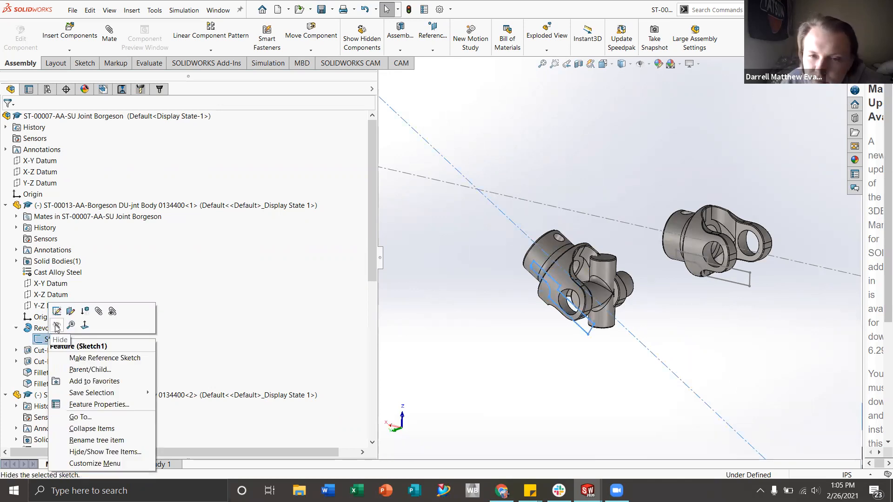
{"action": "left_click", "coordinate": [56, 327]}
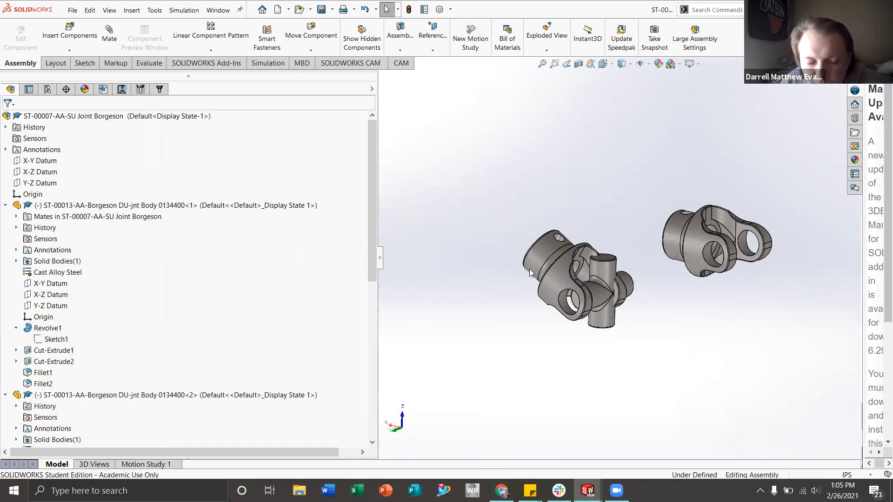
{"action": "right_click", "coordinate": [50, 339]}
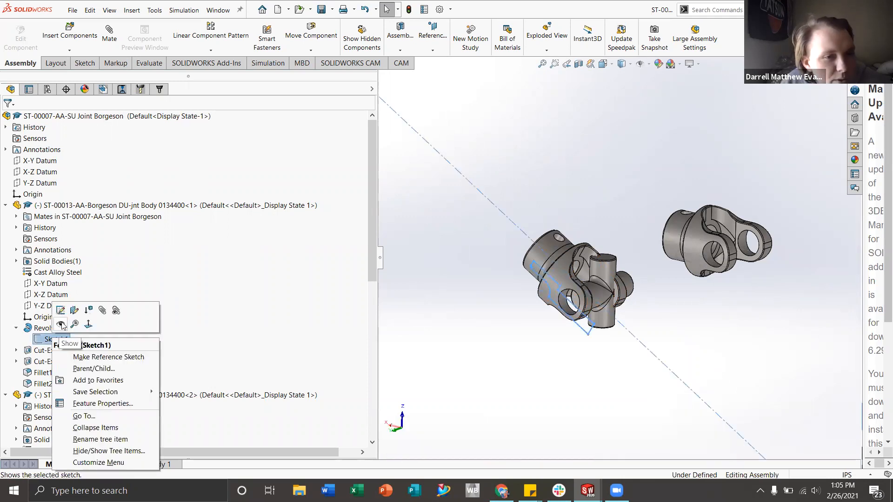
{"action": "left_click", "coordinate": [61, 324]}
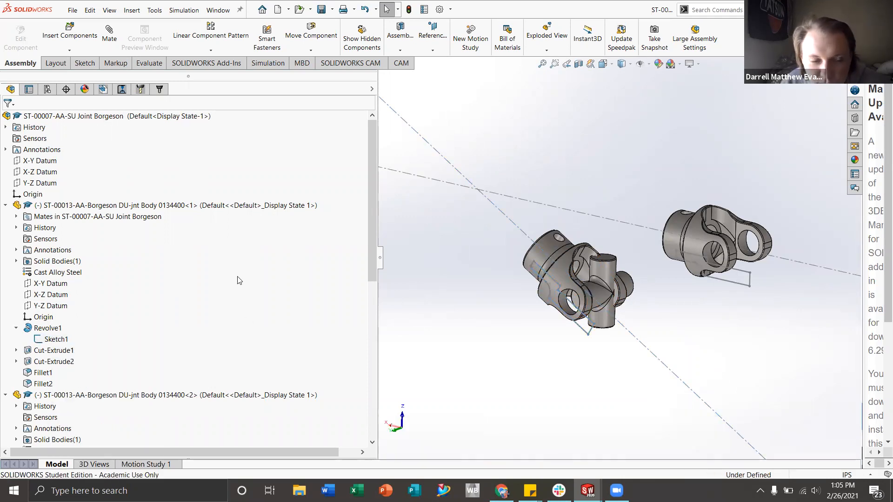
- Highlight the two DU-jnt Body instances together and individually to identify each one in the assembly
{"action": "left_click", "coordinate": [98, 206]}
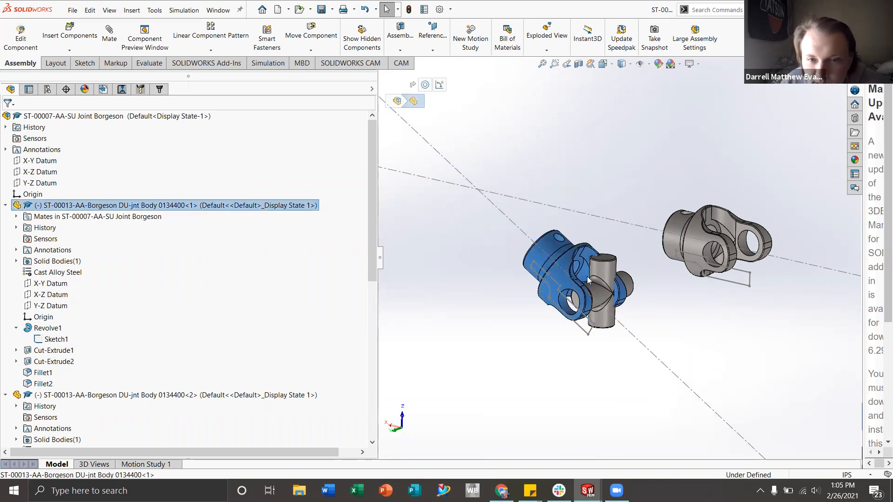
{"action": "left_click", "coordinate": [99, 395], "text": "ctrl"}
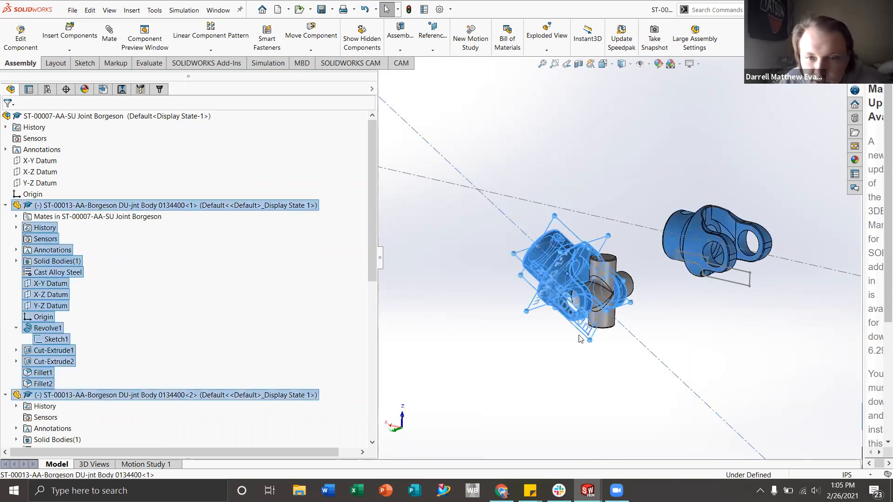
{"action": "left_click", "coordinate": [487, 358]}
{"action": "left_click", "coordinate": [140, 395]}
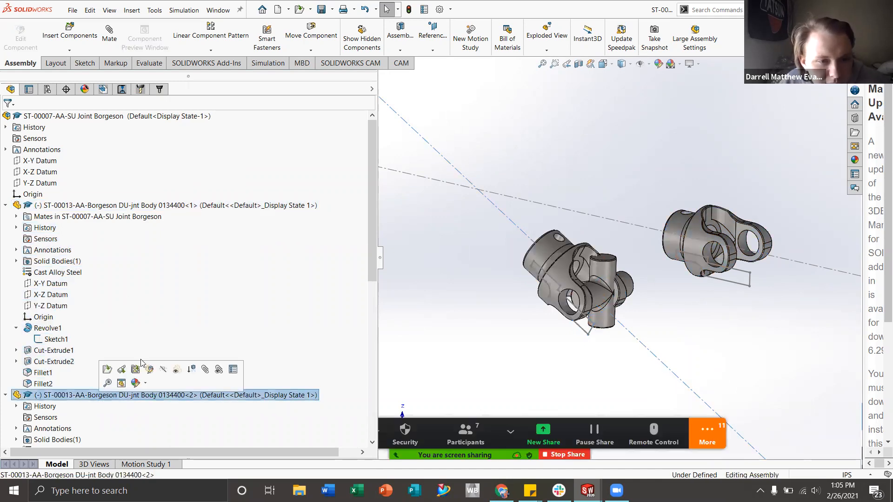
{"action": "left_click", "coordinate": [122, 206], "text": "ctrl"}
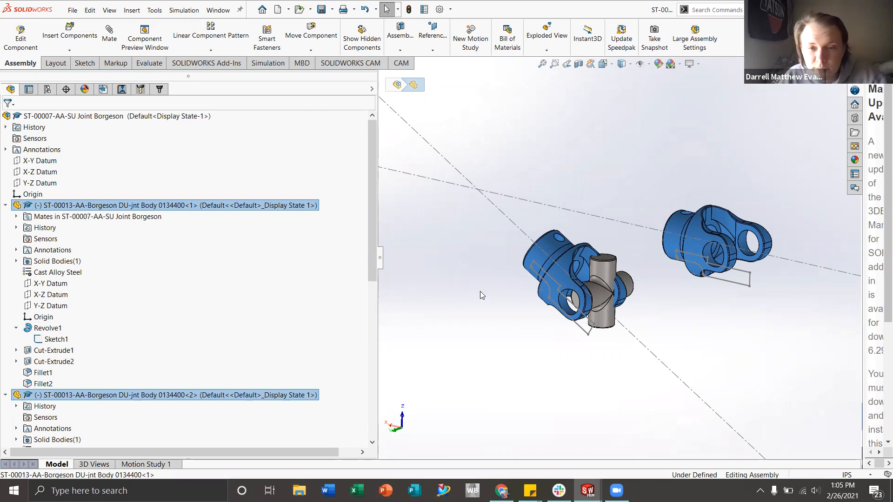
{"action": "left_click", "coordinate": [453, 288]}
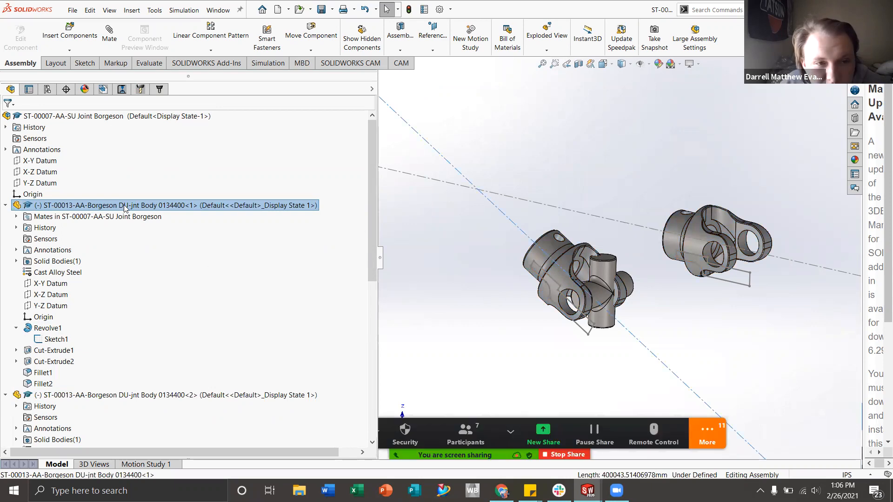
{"action": "left_click", "coordinate": [482, 239]}
{"action": "left_click", "coordinate": [207, 207]}
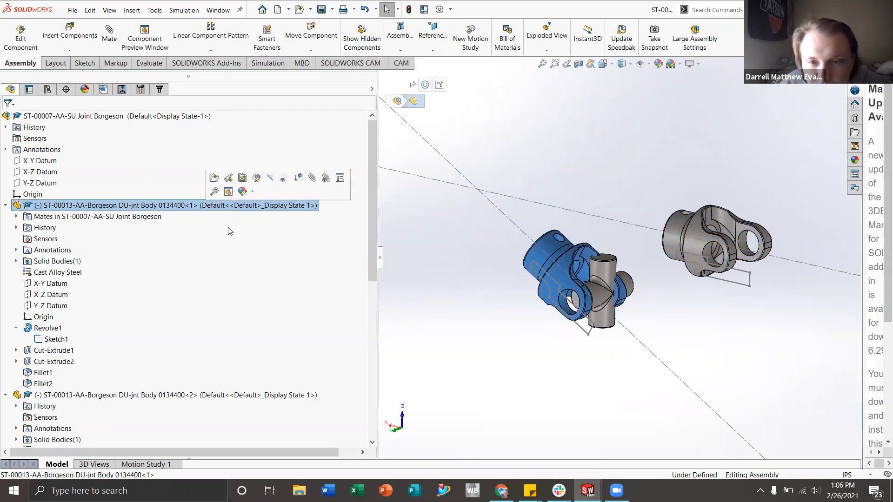
{"action": "left_click", "coordinate": [147, 395]}
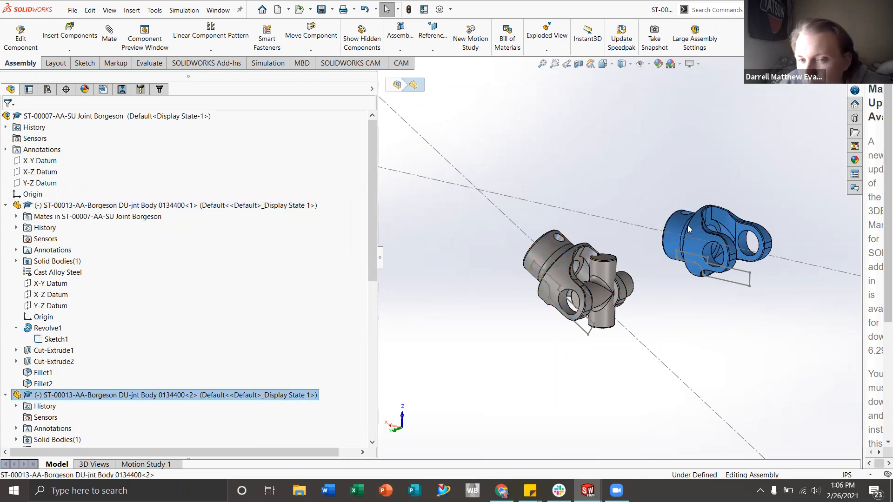
{"action": "left_click", "coordinate": [562, 359]}
- Hide Sketch1 under Revolve1 of the first joint body and collapse the expanded component branches
{"action": "scroll", "coordinate": [581, 326], "scroll_direction": "down", "scroll_amount": 5}
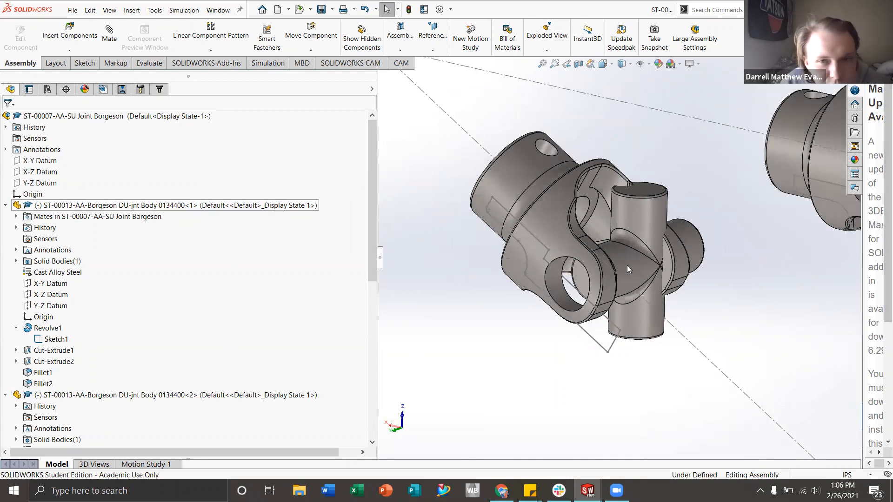
{"action": "scroll", "coordinate": [653, 266], "scroll_direction": "up", "scroll_amount": 2}
{"action": "middle_click_drag", "start_coordinate": [654, 267], "coordinate": [638, 252]}
{"action": "scroll", "coordinate": [46, 326], "scroll_direction": "down", "scroll_amount": 10}
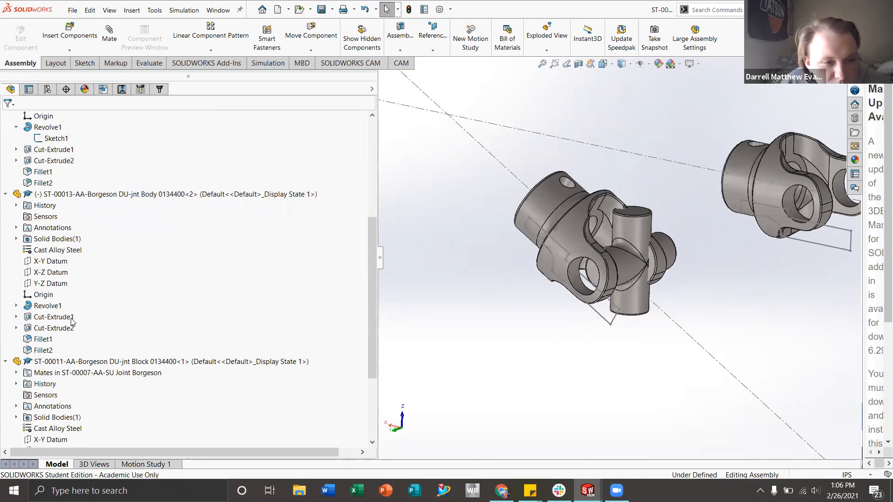
{"action": "left_click", "coordinate": [5, 238]}
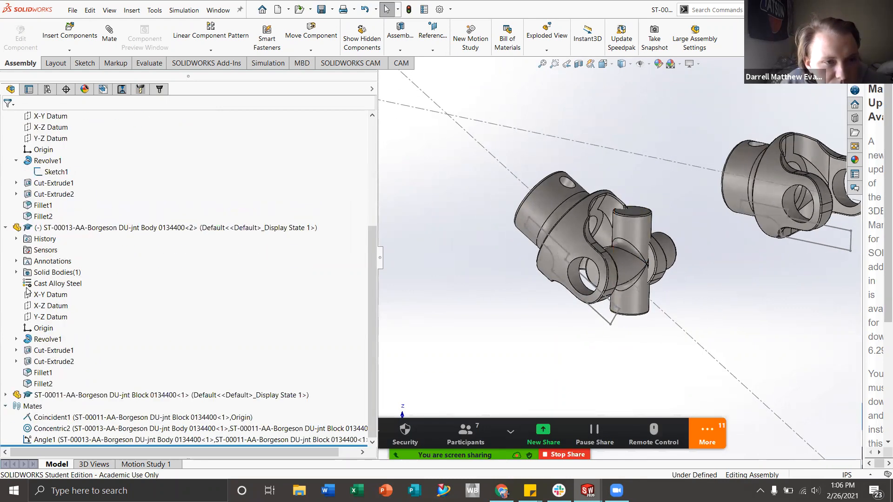
{"action": "scroll", "coordinate": [26, 289], "scroll_direction": "up", "scroll_amount": 3}
{"action": "left_click", "coordinate": [5, 328]}
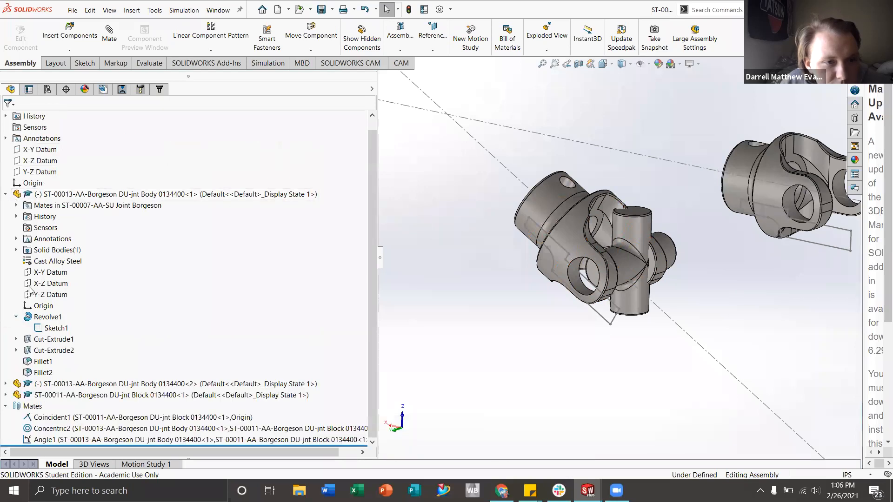
{"action": "right_click", "coordinate": [52, 329]}
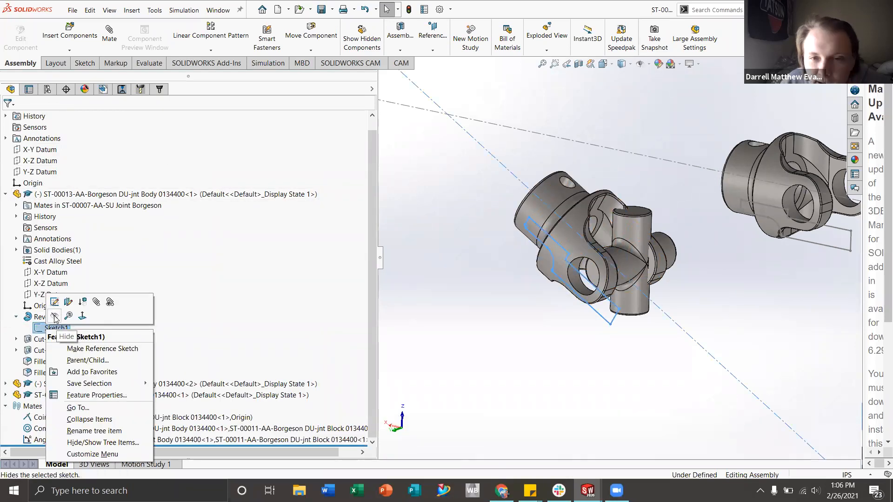
{"action": "left_click", "coordinate": [54, 316]}
{"action": "left_click", "coordinate": [6, 195]}
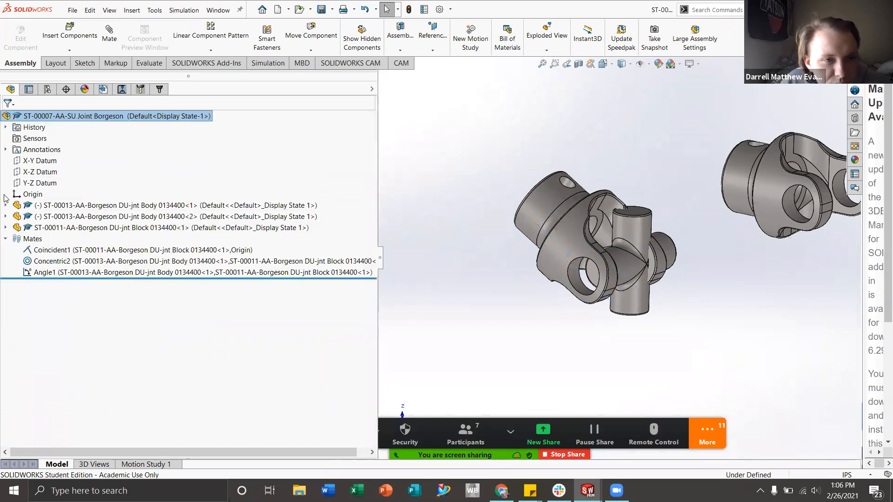
- Check which geometry the existing mates reference and delete the Angle1 mate between the first joint body and the block
{"action": "left_click", "coordinate": [100, 252]}
{"action": "left_click", "coordinate": [94, 262]}
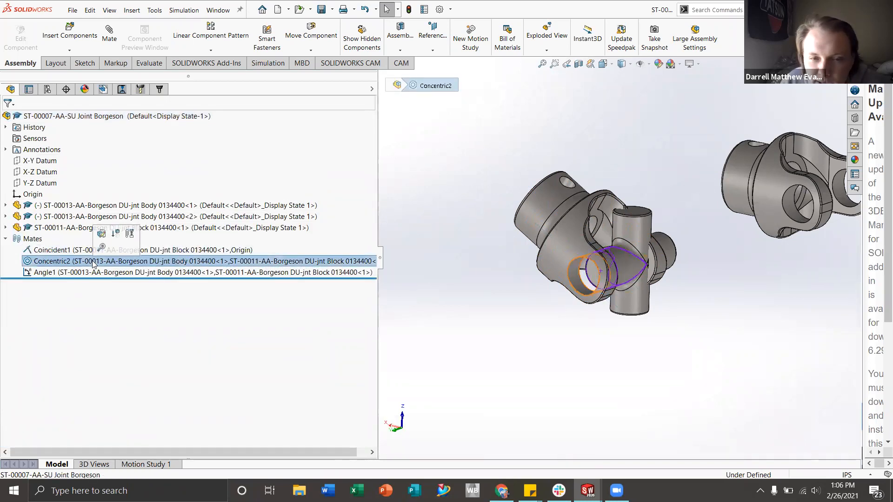
{"action": "left_click", "coordinate": [96, 271]}
{"action": "right_click", "coordinate": [97, 271]}
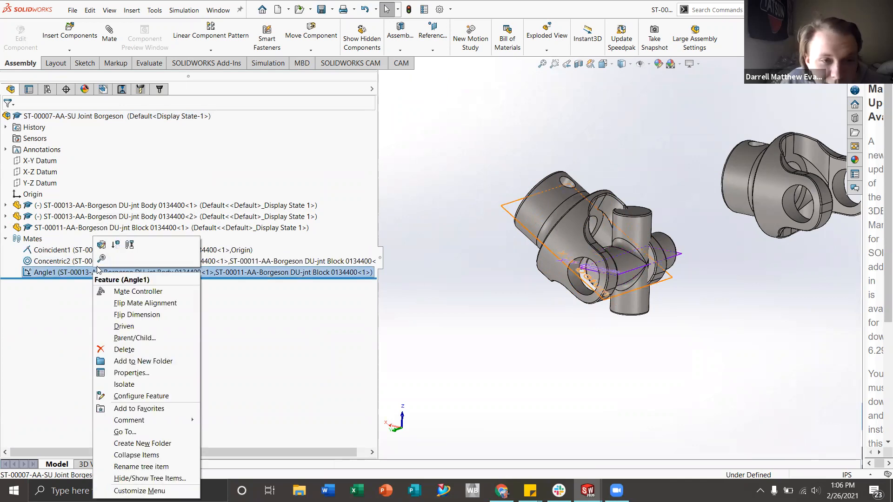
{"action": "key", "text": "Delete"}
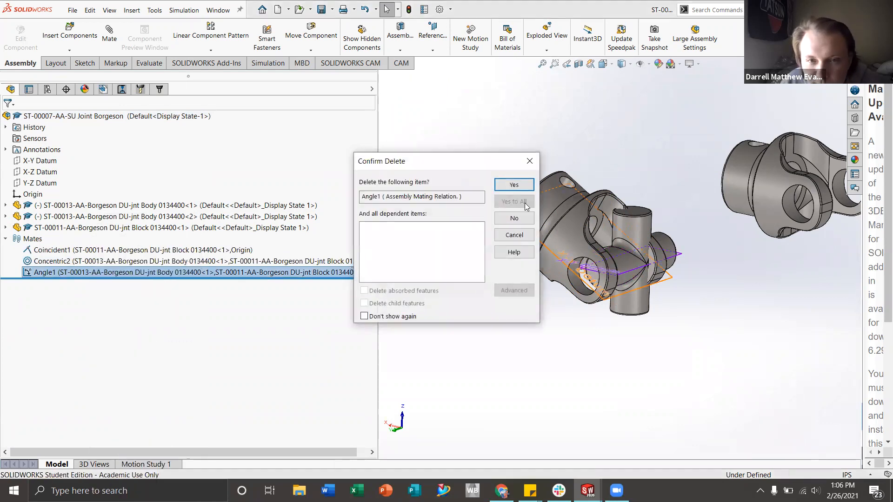
{"action": "left_click", "coordinate": [514, 186]}
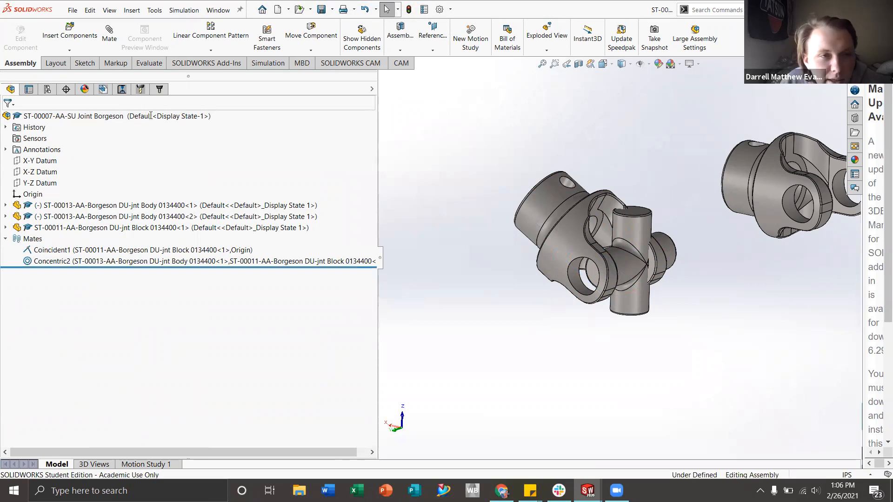
- Add a Parallel mate between the X-Y Datum of the first joint body and the X-Y Datum of the block
{"action": "left_click", "coordinate": [109, 37]}
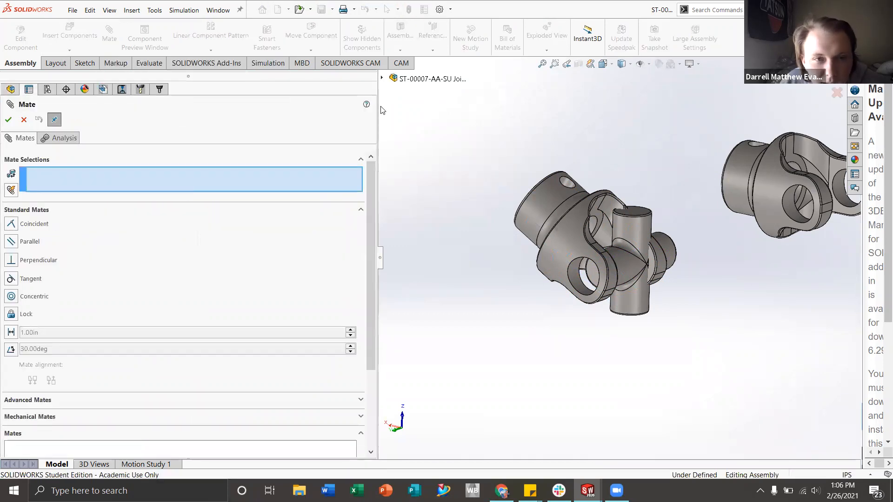
{"action": "left_click", "coordinate": [382, 79]}
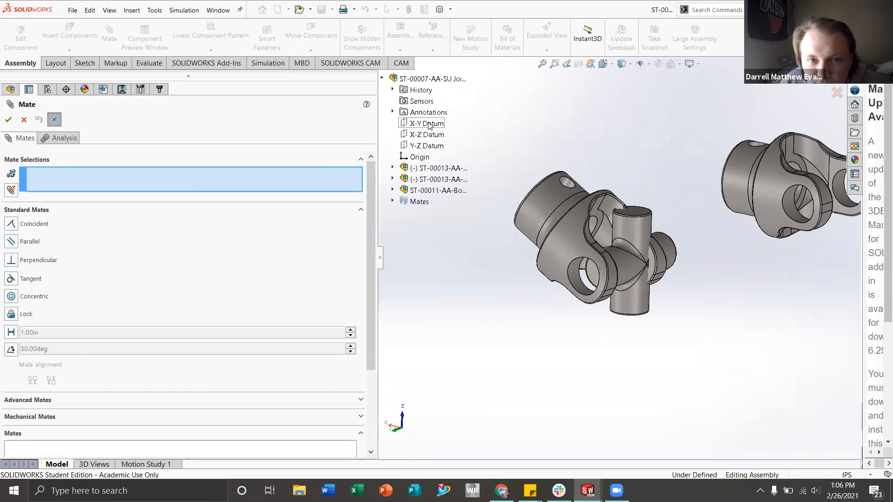
{"action": "left_click", "coordinate": [392, 168]}
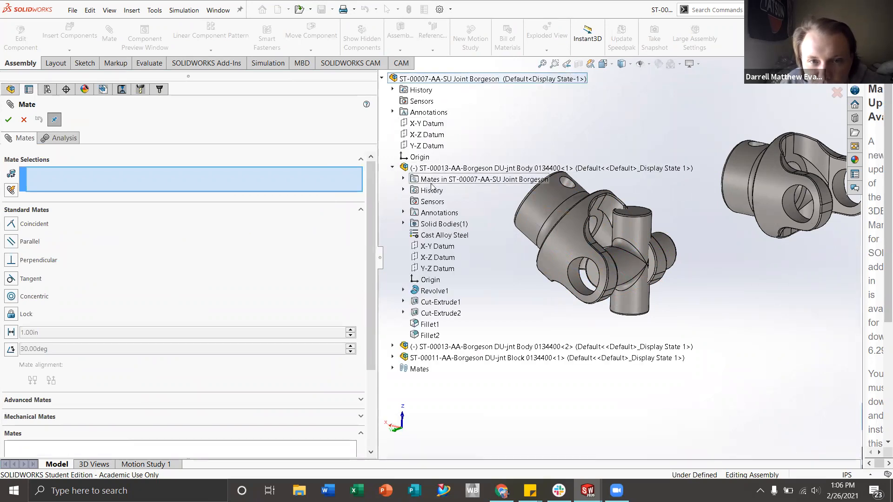
{"action": "left_click", "coordinate": [432, 246]}
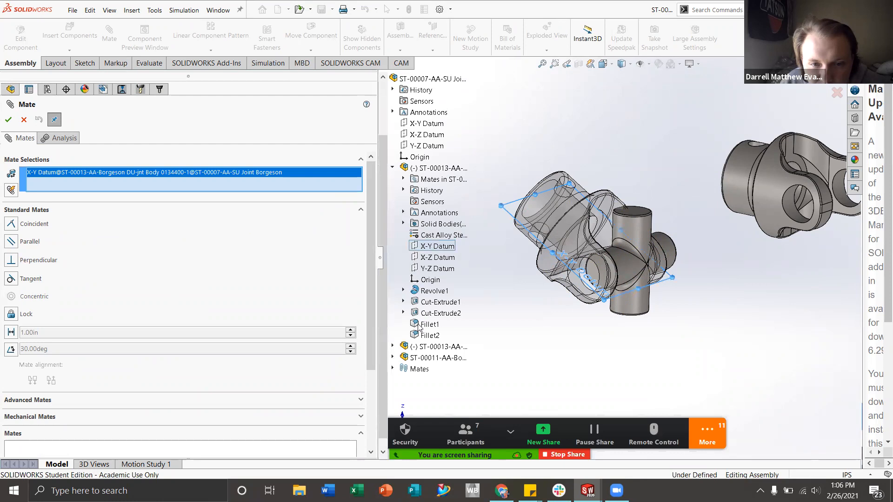
{"action": "left_click", "coordinate": [392, 357]}
{"action": "left_click", "coordinate": [432, 358]}
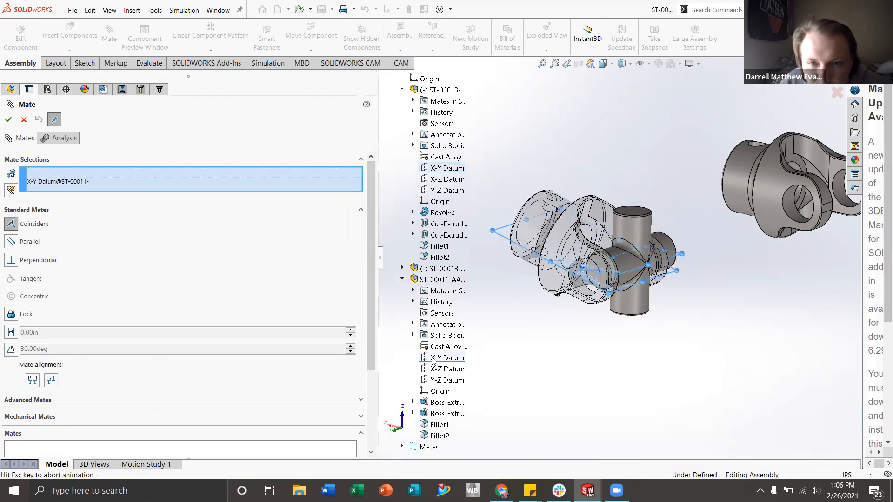
{"action": "left_click", "coordinate": [13, 242]}
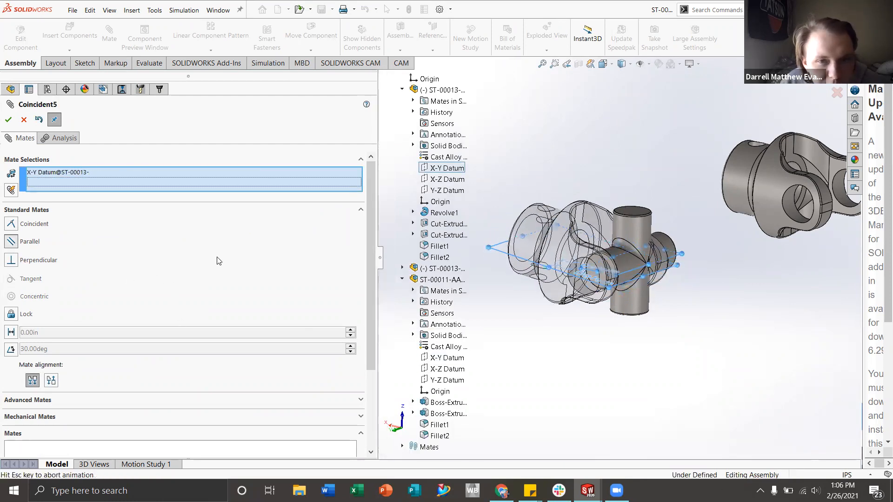
{"action": "left_click", "coordinate": [8, 120]}
- Examine from several sides how the block sits between the arms of the first joint body, and review the mate options
{"action": "scroll", "coordinate": [634, 264], "scroll_direction": "up", "scroll_amount": 3}
{"action": "middle_click_drag", "start_coordinate": [634, 263], "coordinate": [586, 347]}
{"action": "scroll", "coordinate": [612, 228], "scroll_direction": "down", "scroll_amount": 5}
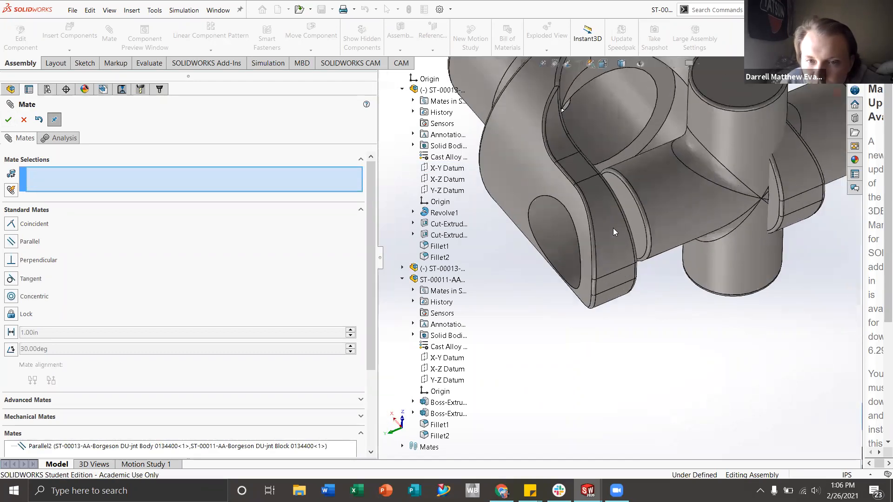
{"action": "middle_click_drag", "start_coordinate": [613, 228], "coordinate": [584, 227]}
{"action": "scroll", "coordinate": [604, 231], "scroll_direction": "up", "scroll_amount": 3}
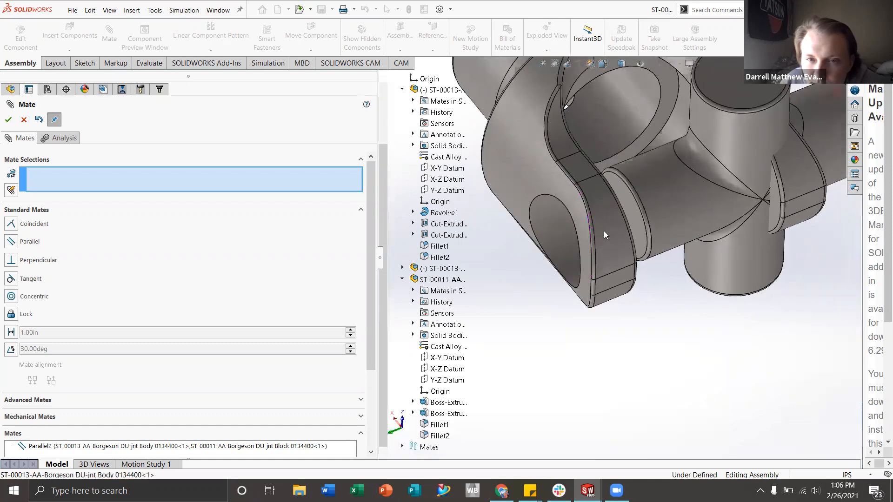
{"action": "middle_click_drag", "start_coordinate": [630, 206], "coordinate": [583, 303]}
{"action": "scroll", "coordinate": [110, 305], "scroll_direction": "down", "scroll_amount": 3}
{"action": "scroll", "coordinate": [144, 310], "scroll_direction": "up", "scroll_amount": 3}
{"action": "scroll", "coordinate": [161, 279], "scroll_direction": "down", "scroll_amount": 3}
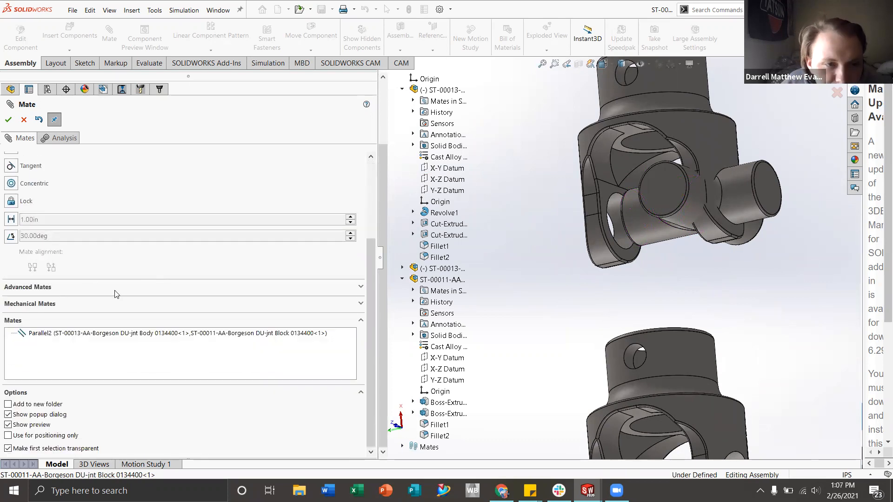
{"action": "scroll", "coordinate": [120, 289], "scroll_direction": "up", "scroll_amount": 3}
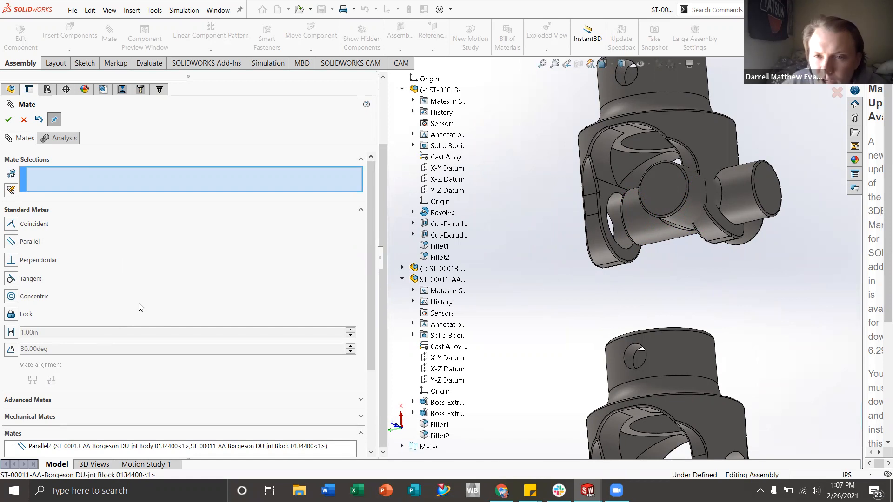
{"action": "left_click", "coordinate": [110, 401]}
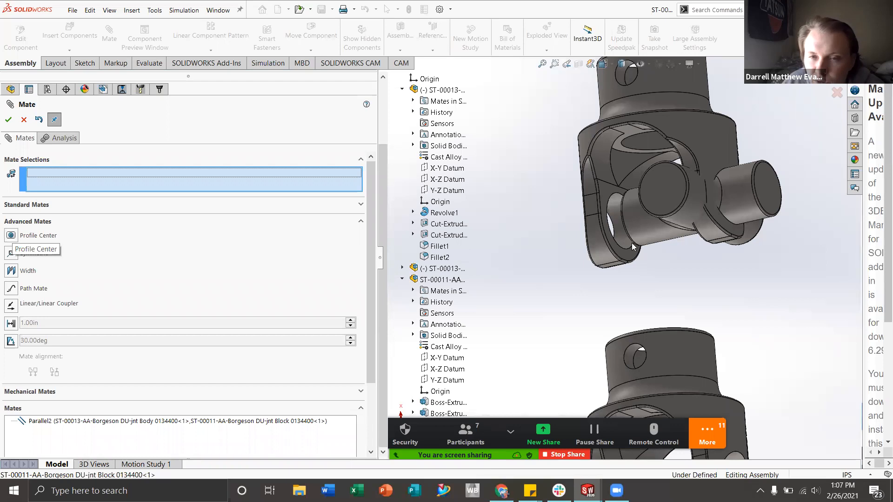
{"action": "left_click", "coordinate": [11, 235]}
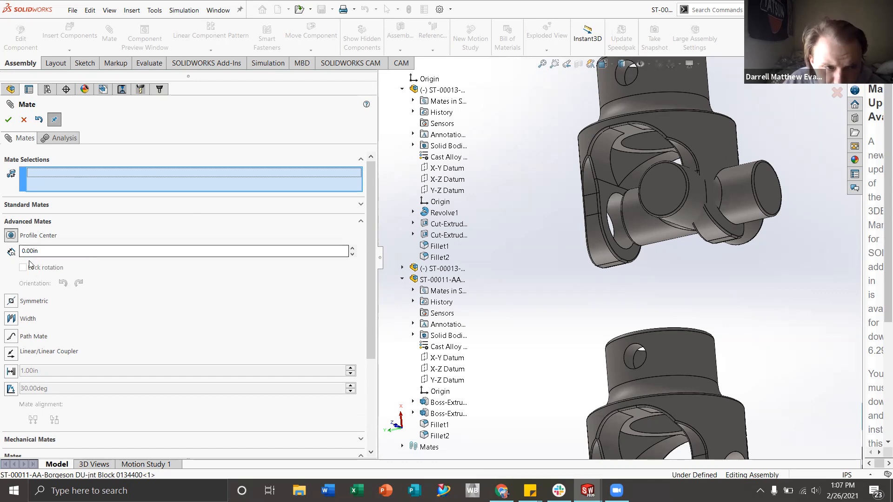
{"action": "left_click", "coordinate": [11, 301]}
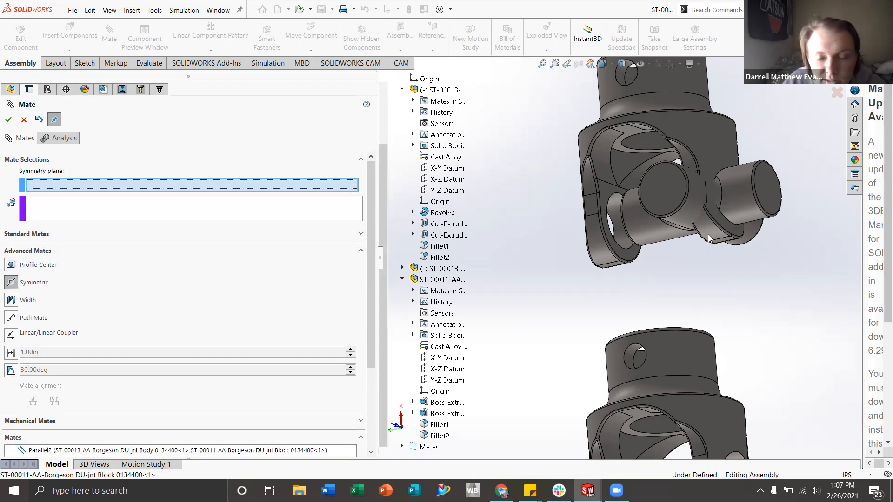
{"action": "middle_click_drag", "start_coordinate": [682, 206], "coordinate": [575, 239]}
{"action": "left_click", "coordinate": [586, 248]}
{"action": "middle_click_drag", "start_coordinate": [650, 243], "coordinate": [675, 228]}
{"action": "scroll", "coordinate": [603, 220], "scroll_direction": "down", "scroll_amount": 4}
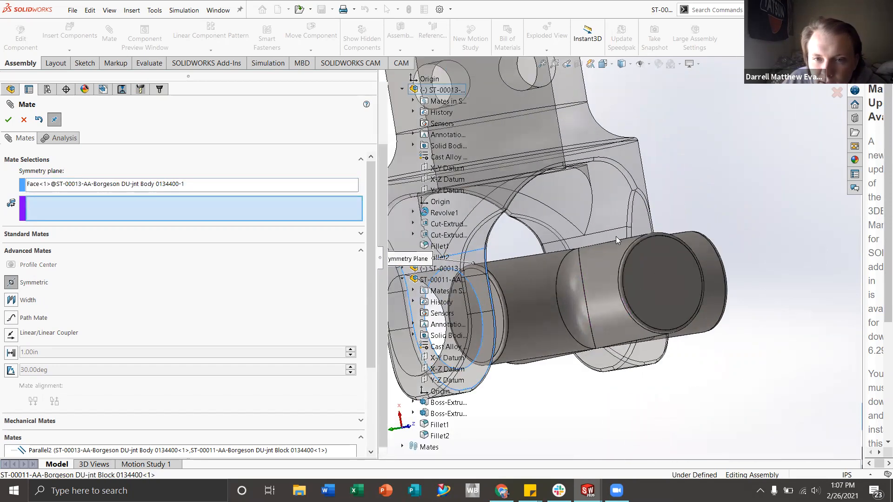
{"action": "left_click", "coordinate": [616, 236]}
{"action": "scroll", "coordinate": [604, 257], "scroll_direction": "up", "scroll_amount": 3}
{"action": "middle_click_drag", "start_coordinate": [601, 260], "coordinate": [606, 298]}
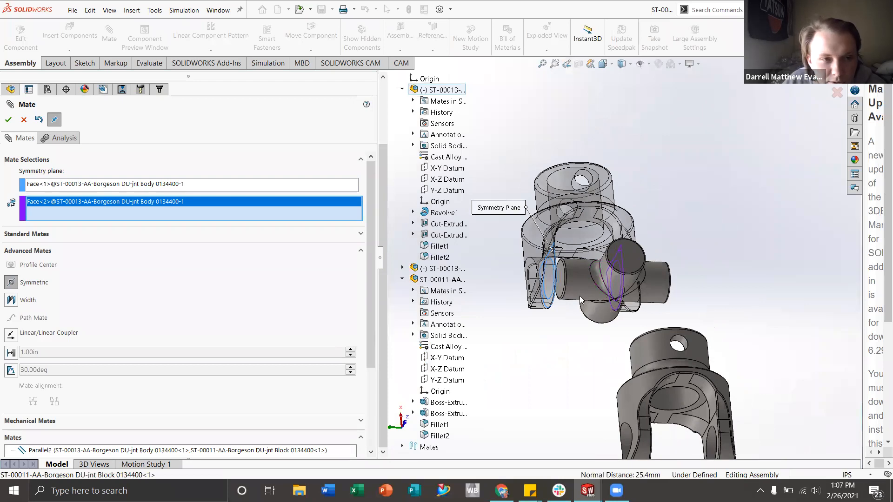
{"action": "right_click", "coordinate": [131, 210]}
{"action": "left_click", "coordinate": [156, 217]}
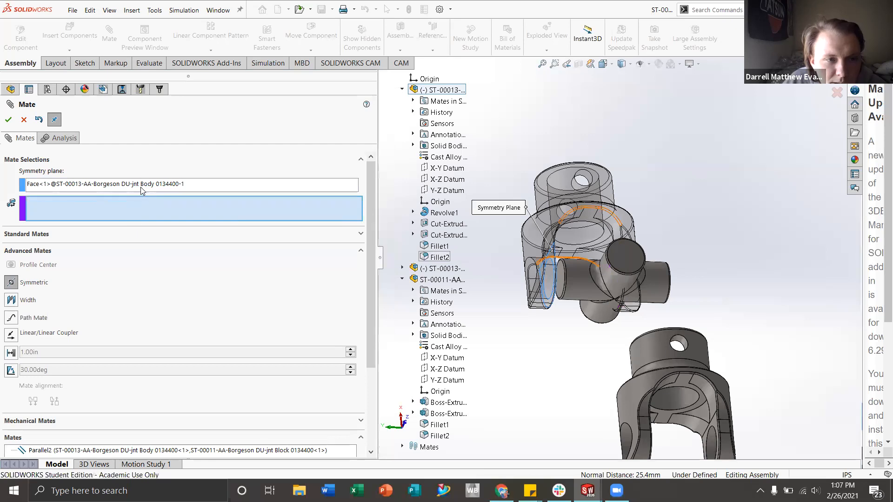
{"action": "right_click", "coordinate": [141, 188]}
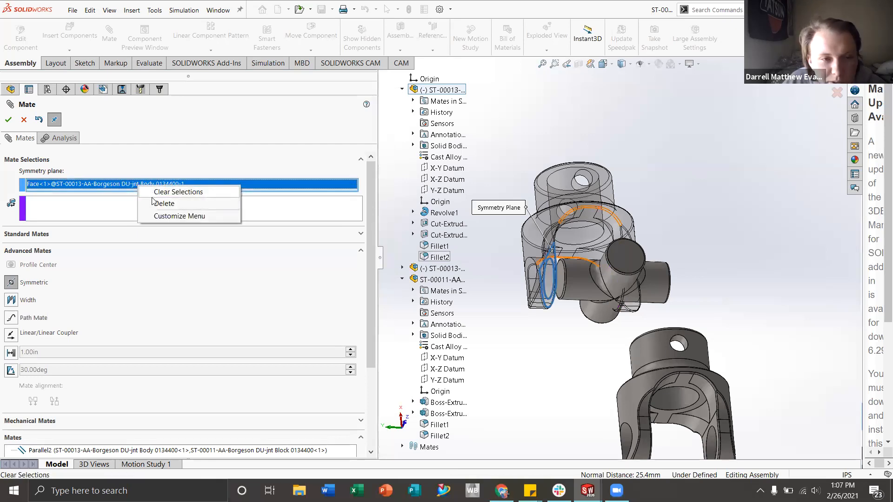
{"action": "left_click", "coordinate": [153, 194]}
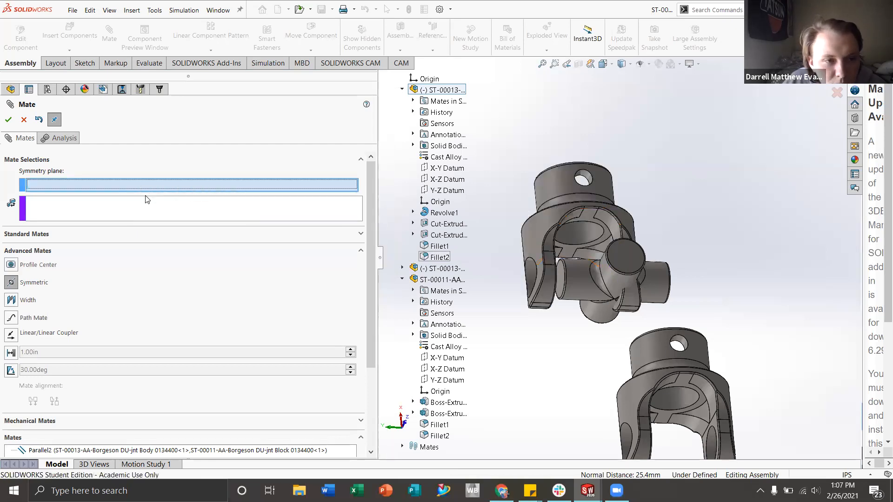
- Set up a Width mate with the two facing inner arm faces of the first joint body as width selections
{"action": "left_click", "coordinate": [20, 301]}
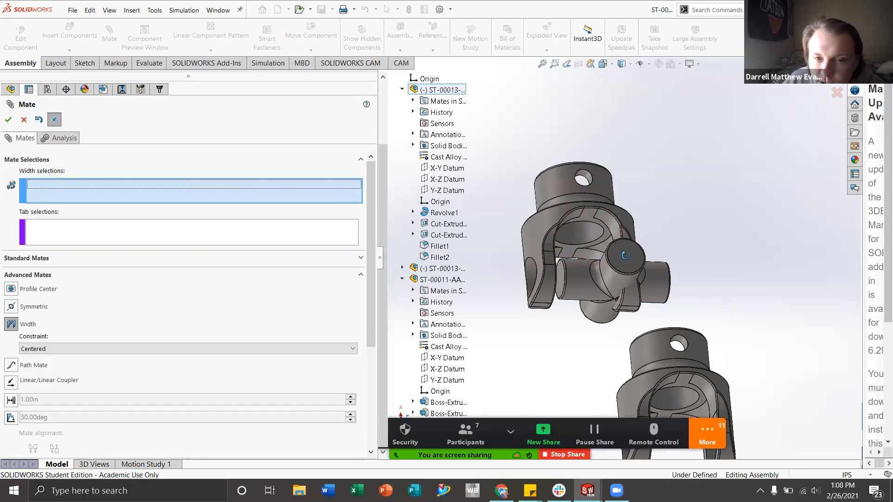
{"action": "middle_click_drag", "start_coordinate": [640, 250], "coordinate": [594, 251]}
{"action": "scroll", "coordinate": [594, 251], "scroll_direction": "down", "scroll_amount": 3}
{"action": "left_click", "coordinate": [592, 240]}
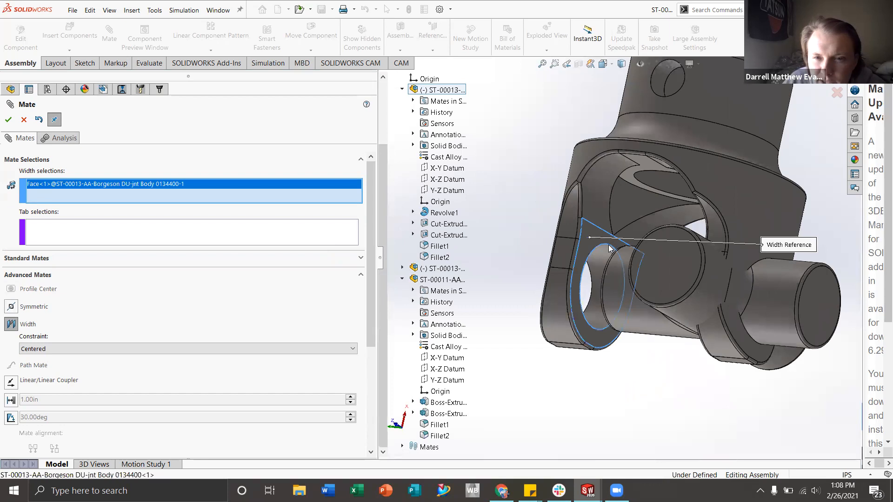
{"action": "scroll", "coordinate": [673, 259], "scroll_direction": "down", "scroll_amount": 3}
{"action": "middle_click_drag", "start_coordinate": [673, 258], "coordinate": [752, 228]}
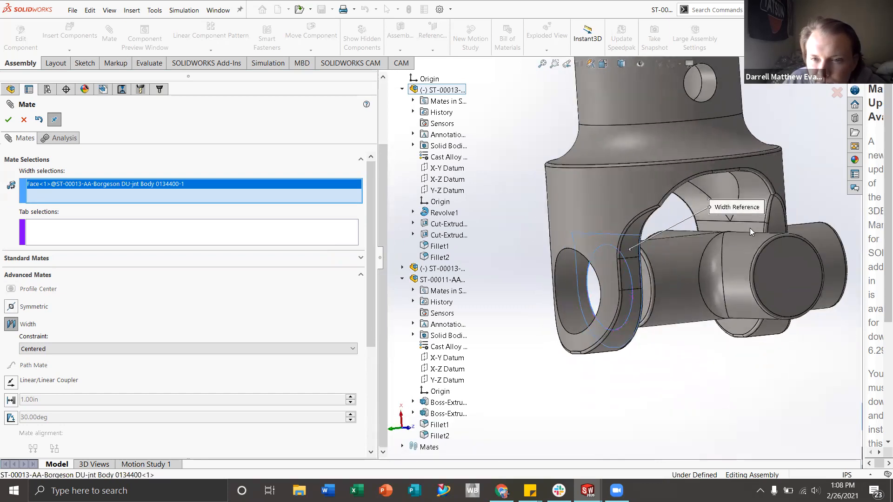
{"action": "left_click", "coordinate": [750, 228]}
{"action": "scroll", "coordinate": [661, 299], "scroll_direction": "up", "scroll_amount": 3}
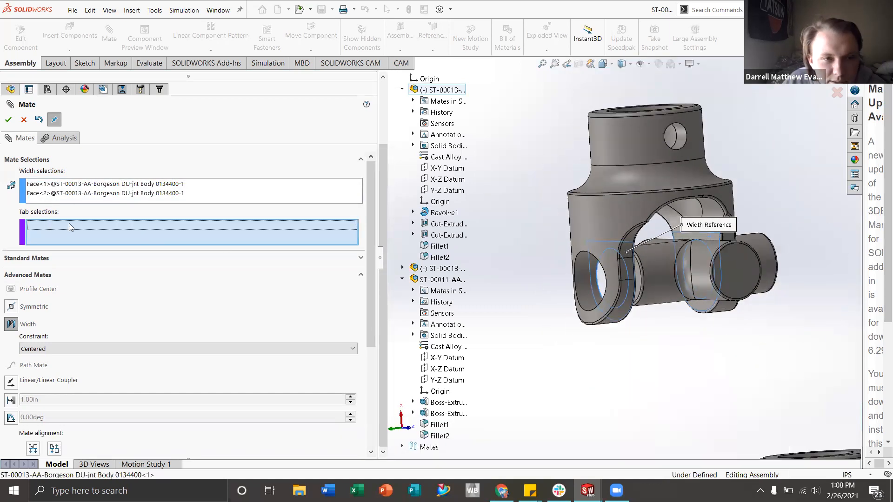
- Add the two opposite end faces of the block's pin between the arms as the Width mate's tab selections
{"action": "middle_click_drag", "start_coordinate": [658, 274], "coordinate": [606, 282]}
{"action": "left_click", "coordinate": [608, 279]}
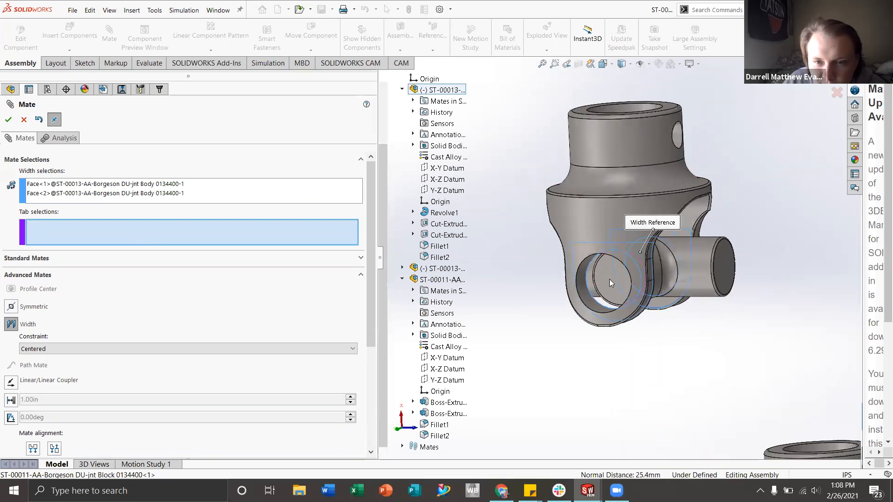
{"action": "middle_click_drag", "start_coordinate": [684, 286], "coordinate": [581, 267]}
{"action": "scroll", "coordinate": [759, 253], "scroll_direction": "down", "scroll_amount": 1}
{"action": "left_click", "coordinate": [557, 223]}
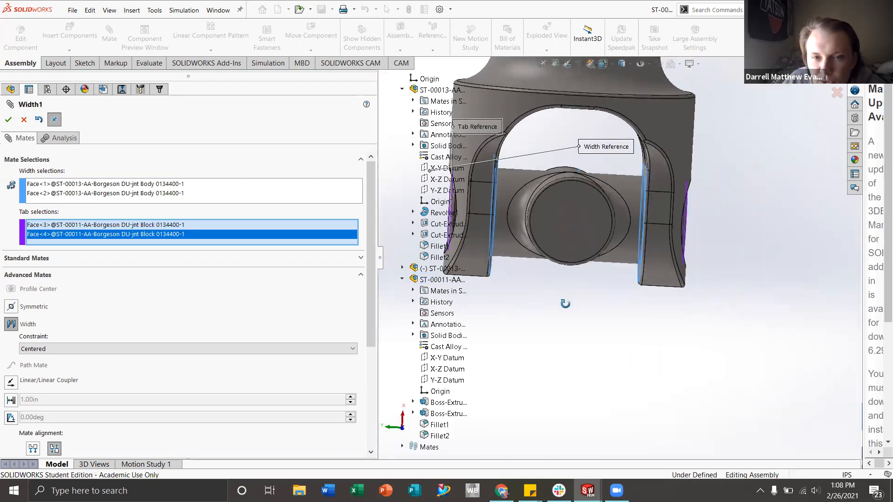
- Keep the Width mate's constraint at Centered, check the block's position between the arms, and accept the mate
{"action": "scroll", "coordinate": [526, 201], "scroll_direction": "up", "scroll_amount": 3}
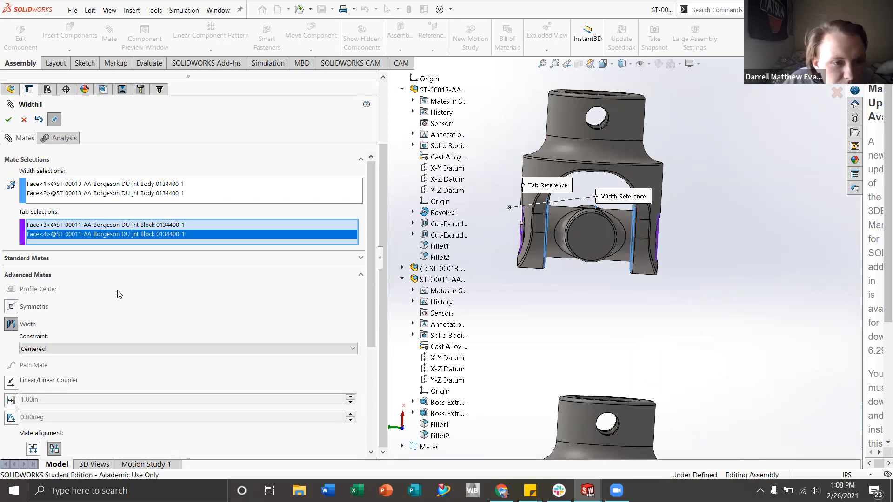
{"action": "left_click", "coordinate": [82, 349]}
{"action": "left_click", "coordinate": [82, 349]}
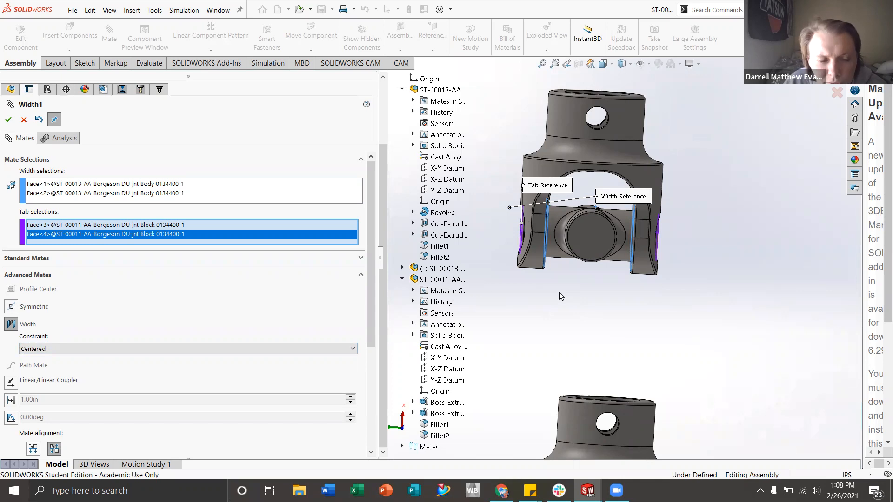
{"action": "left_click", "coordinate": [112, 349]}
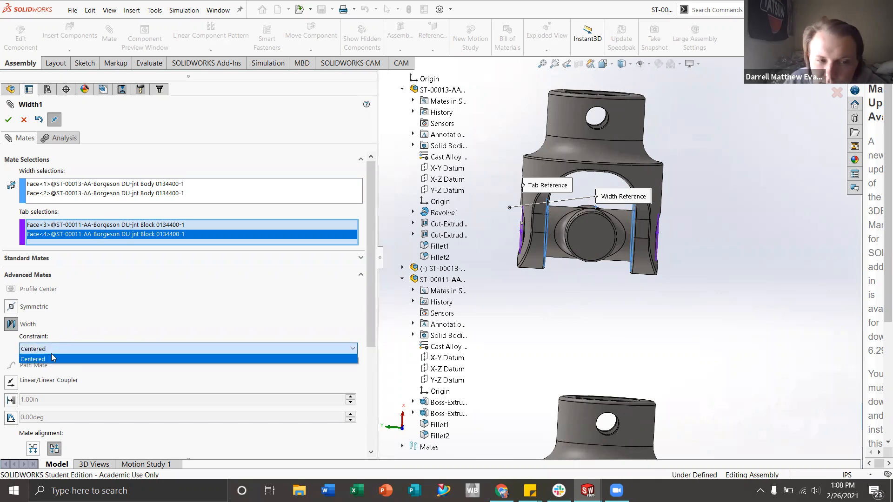
{"action": "left_click", "coordinate": [51, 358]}
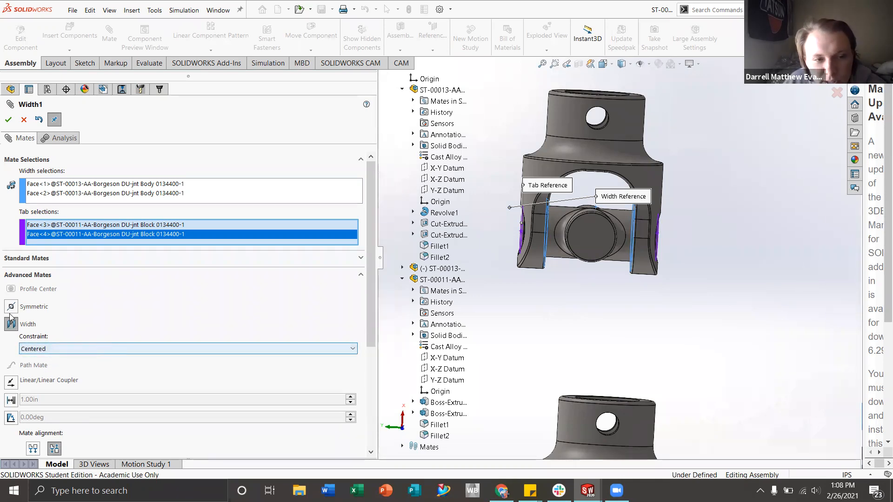
{"action": "scroll", "coordinate": [555, 246], "scroll_direction": "down", "scroll_amount": 3}
{"action": "middle_click_drag", "start_coordinate": [555, 247], "coordinate": [581, 198]}
{"action": "scroll", "coordinate": [581, 198], "scroll_direction": "up", "scroll_amount": 5}
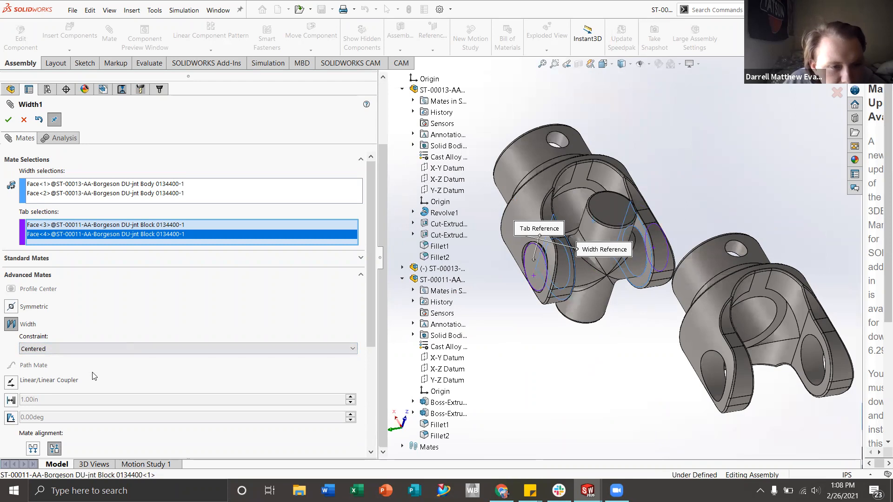
{"action": "scroll", "coordinate": [149, 376], "scroll_direction": "down", "scroll_amount": 3}
{"action": "scroll", "coordinate": [149, 376], "scroll_direction": "down", "scroll_amount": 3}
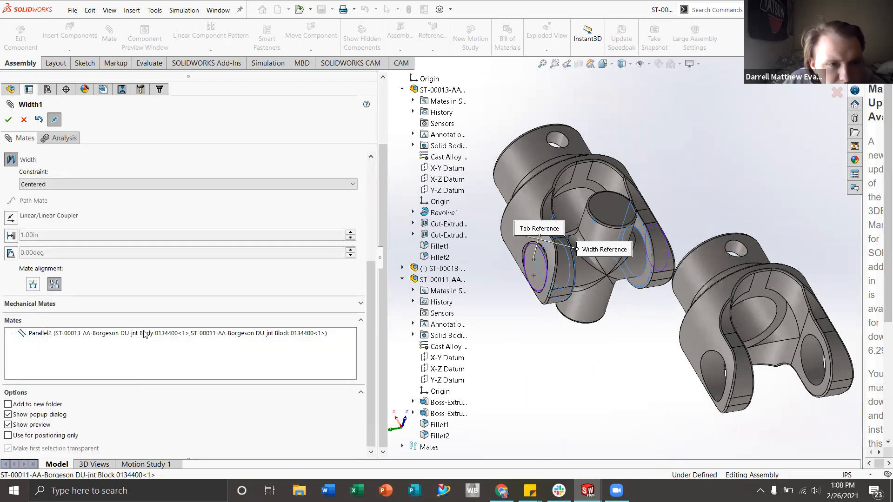
{"action": "left_click_drag", "start_coordinate": [371, 295], "coordinate": [376, 237]}
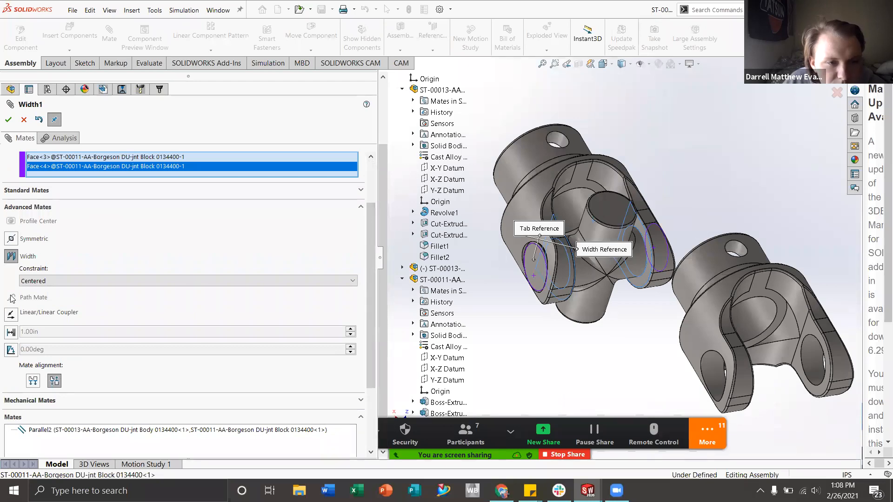
{"action": "left_click", "coordinate": [8, 120]}
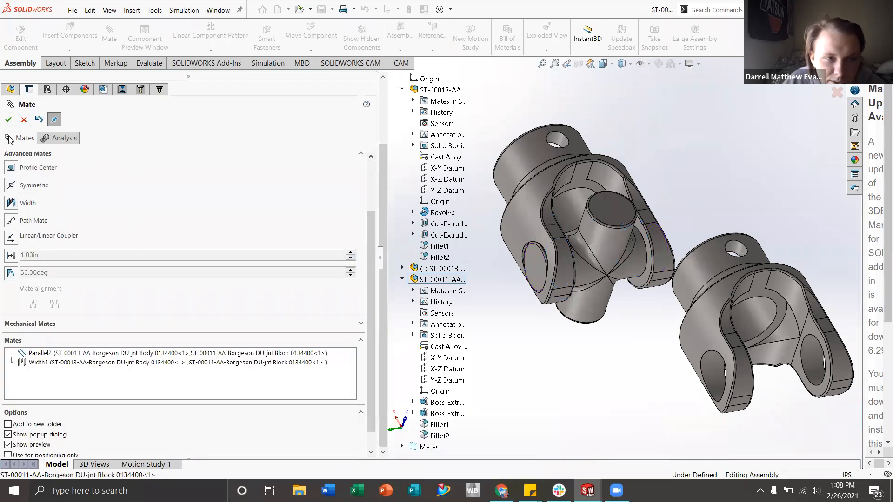
{"action": "left_click", "coordinate": [7, 120]}
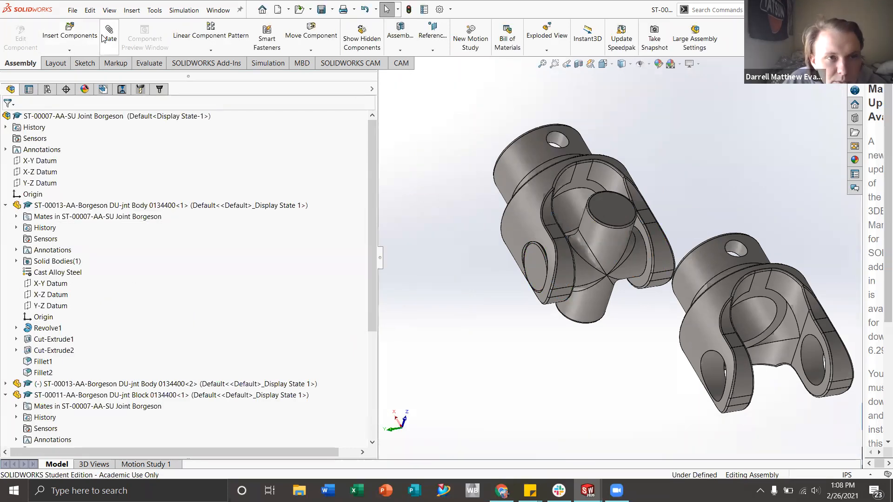
- Start a new mate, review the advanced and mechanical mate types, and choose the Universal Joint mate
{"action": "left_click", "coordinate": [110, 33]}
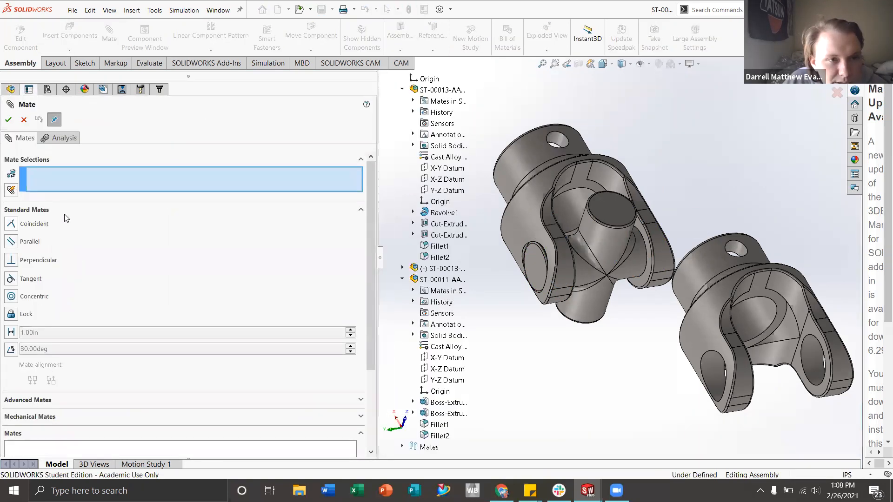
{"action": "scroll", "coordinate": [91, 245], "scroll_direction": "down", "scroll_amount": 3}
{"action": "left_click", "coordinate": [70, 286]}
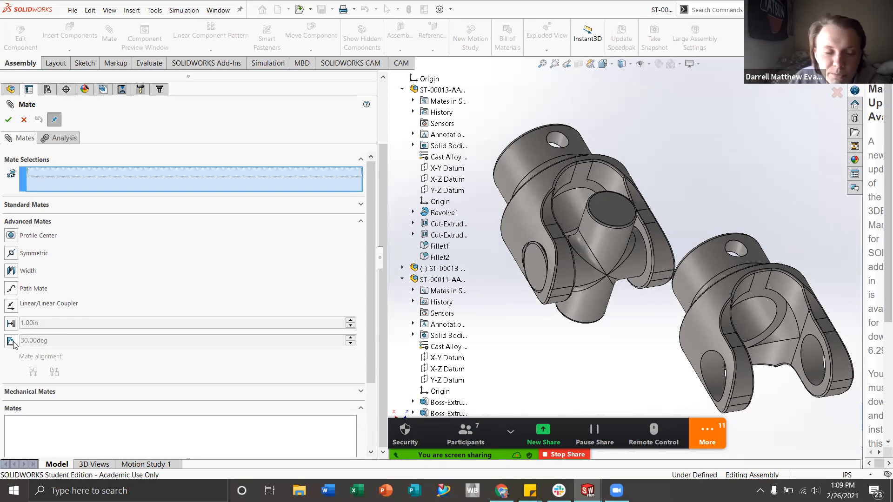
{"action": "scroll", "coordinate": [82, 343], "scroll_direction": "down", "scroll_amount": 3}
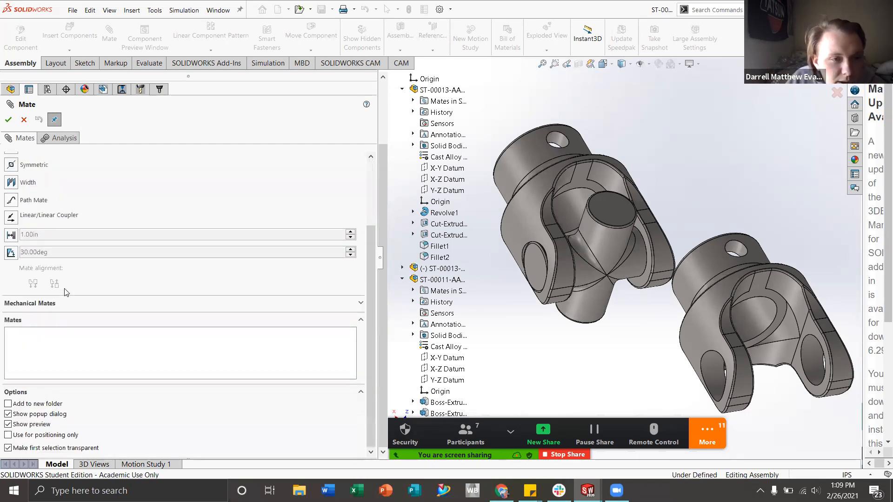
{"action": "scroll", "coordinate": [100, 294], "scroll_direction": "up", "scroll_amount": 3}
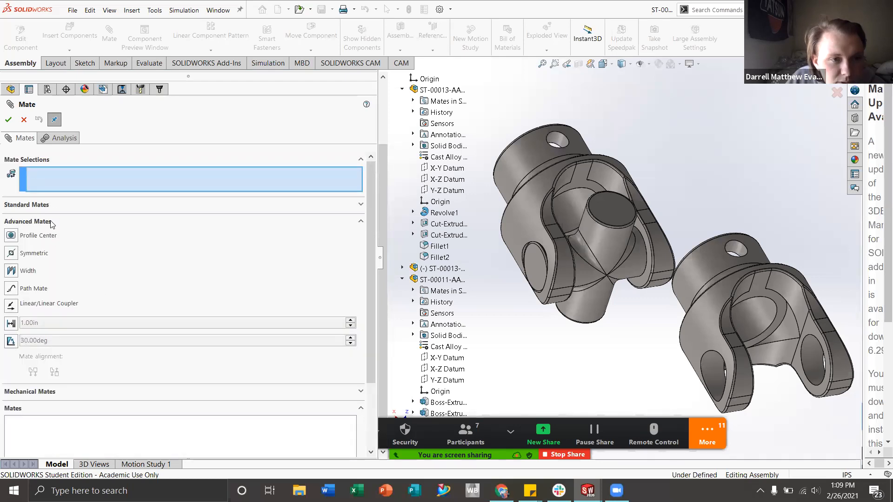
{"action": "left_click", "coordinate": [52, 222]}
{"action": "left_click", "coordinate": [85, 238]}
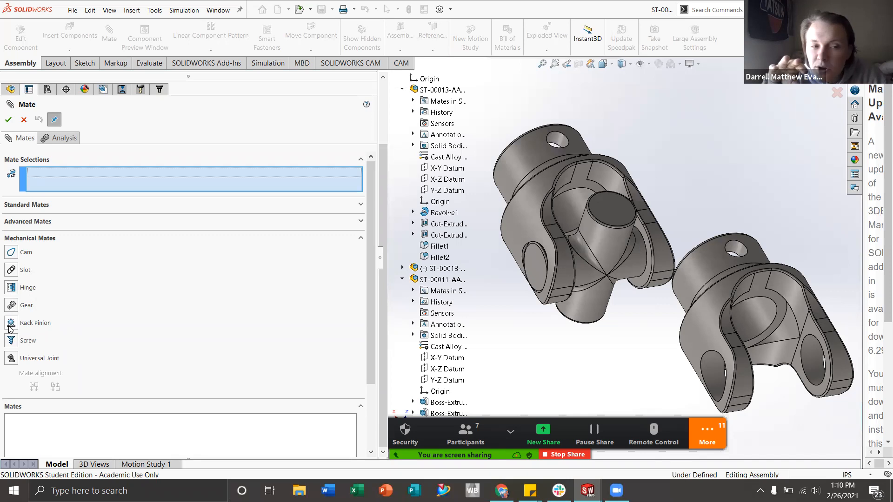
{"action": "left_click", "coordinate": [11, 359]}
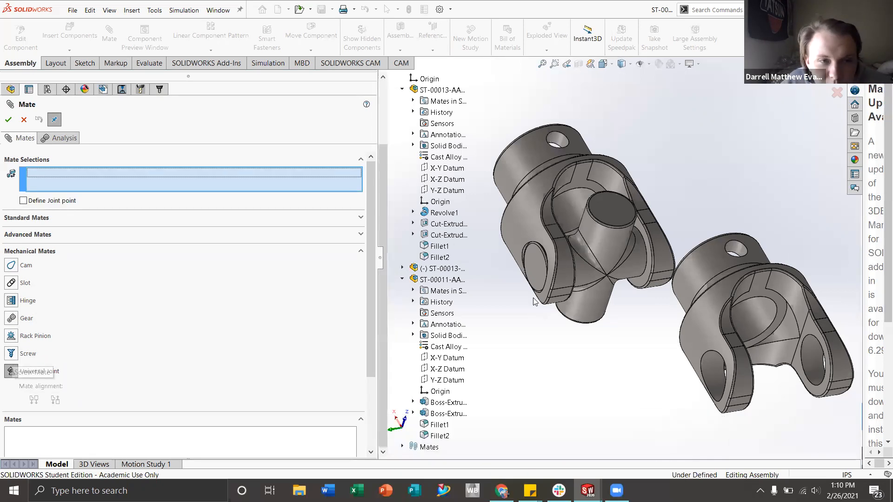
{"action": "scroll", "coordinate": [606, 279], "scroll_direction": "up", "scroll_amount": 3}
{"action": "scroll", "coordinate": [606, 278], "scroll_direction": "up", "scroll_amount": 1}
{"action": "middle_click_drag", "start_coordinate": [606, 277], "coordinate": [645, 237]}
{"action": "scroll", "coordinate": [140, 306], "scroll_direction": "down", "scroll_amount": 3}
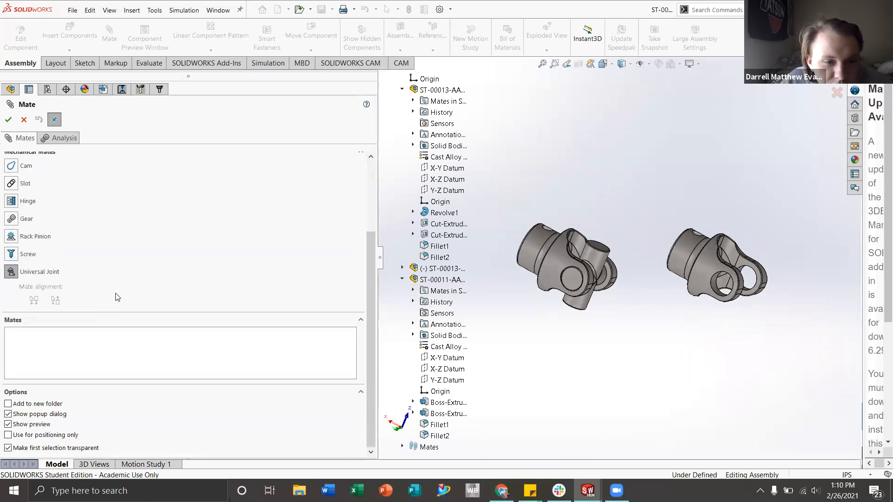
{"action": "scroll", "coordinate": [42, 297], "scroll_direction": "up", "scroll_amount": 3}
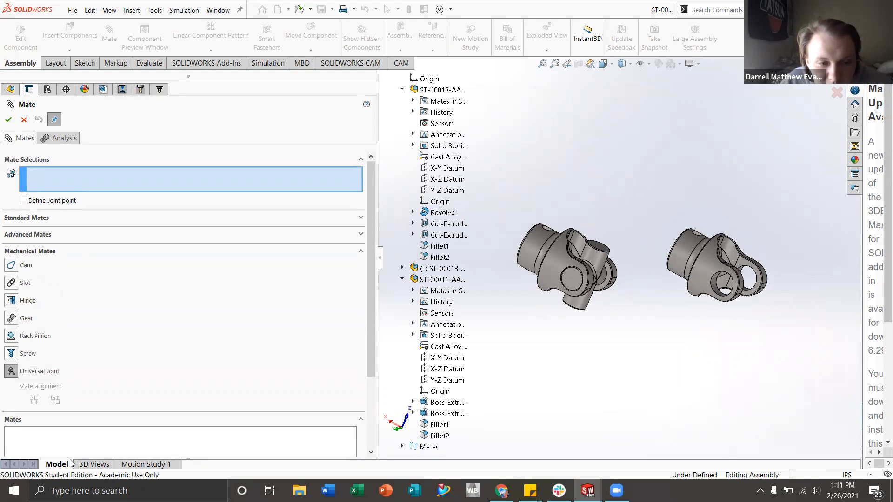
- Open Motion Study 1, look over both joint bodies, and collapse the mechanical mate types
{"action": "left_click", "coordinate": [140, 464]}
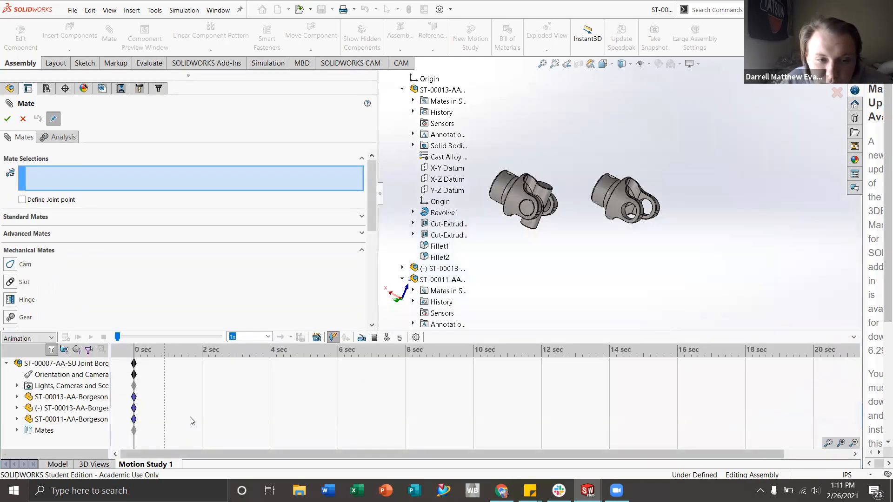
{"action": "scroll", "coordinate": [574, 200], "scroll_direction": "down", "scroll_amount": 2}
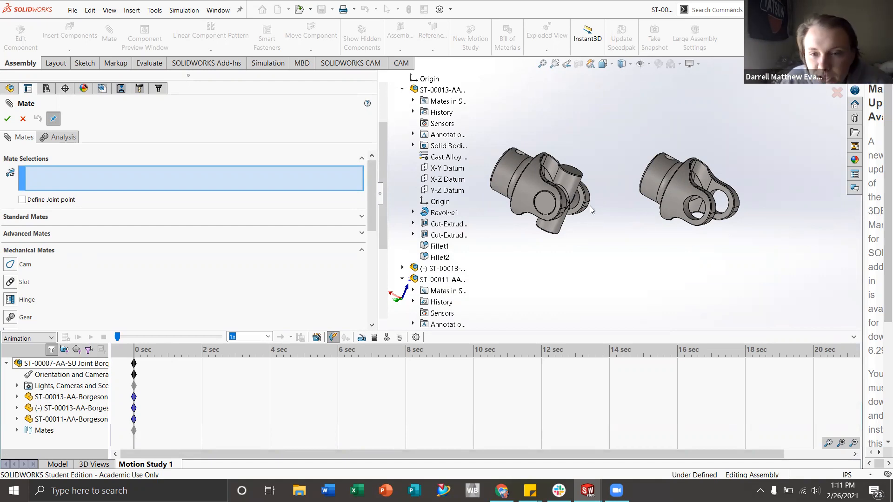
{"action": "scroll", "coordinate": [574, 210], "scroll_direction": "up", "scroll_amount": 1}
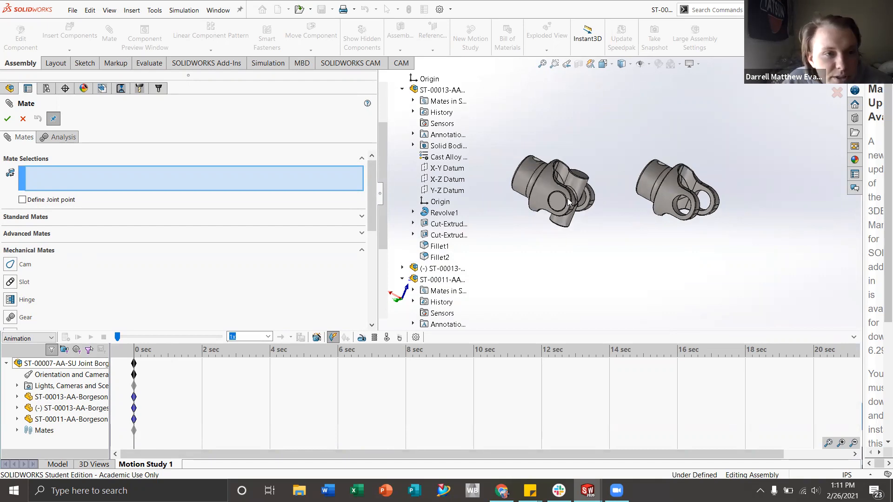
{"action": "scroll", "coordinate": [569, 199], "scroll_direction": "down", "scroll_amount": 2}
{"action": "left_click", "coordinate": [47, 252]}
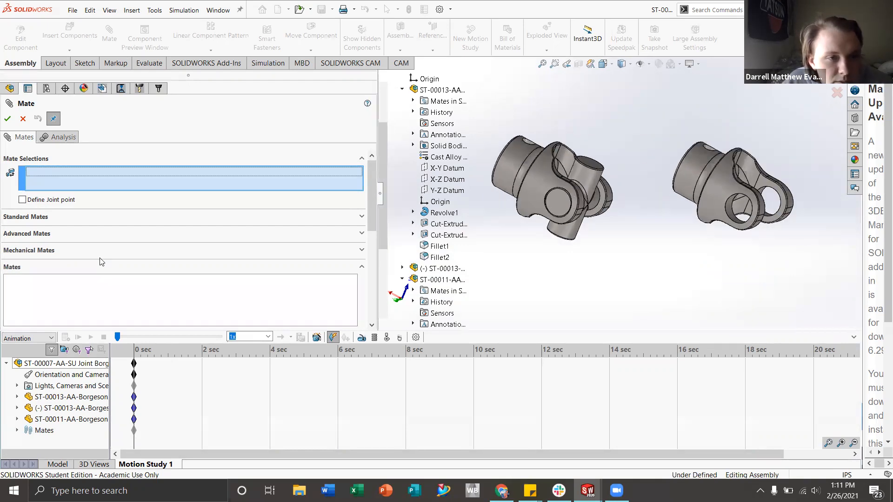
- Close the Mate command, glance at the 3D views, and return from Motion Study 1 to the assembly model
{"action": "left_click", "coordinate": [7, 119]}
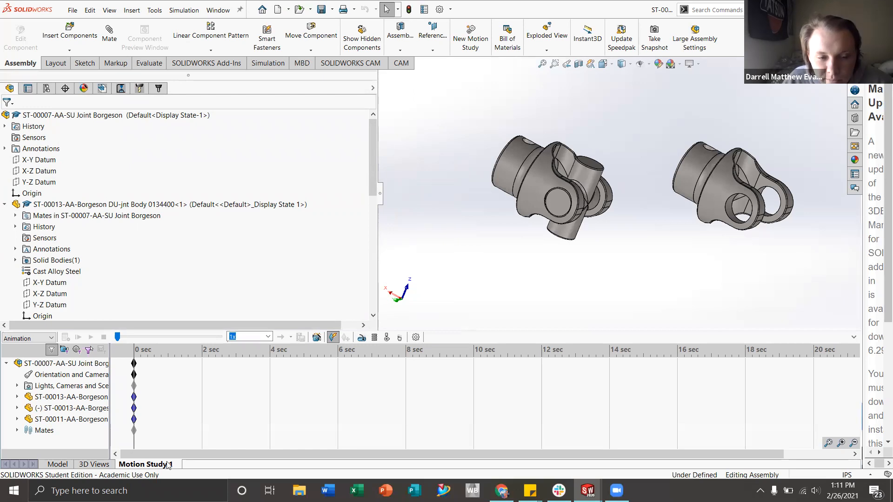
{"action": "left_click", "coordinate": [96, 464]}
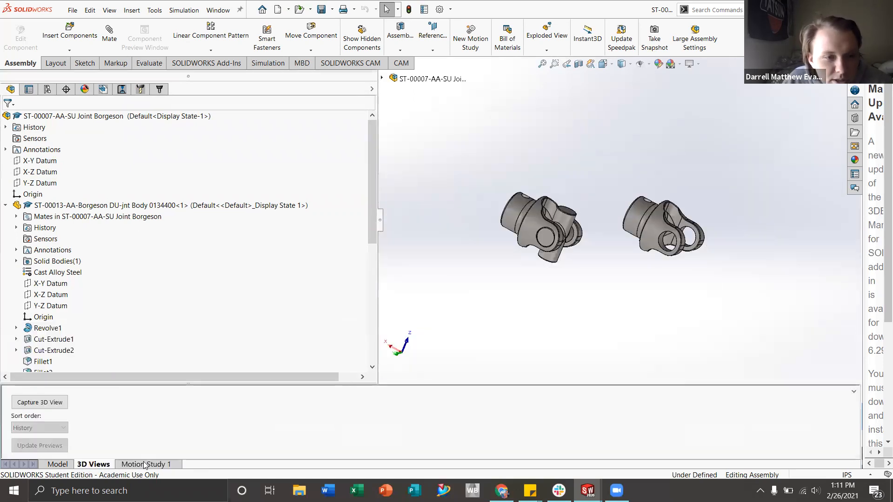
{"action": "left_click", "coordinate": [58, 464]}
{"action": "left_click", "coordinate": [94, 464]}
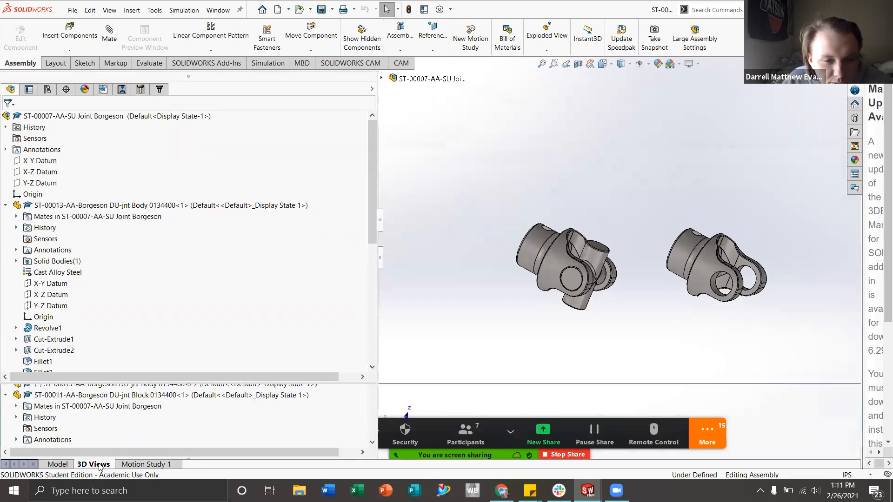
{"action": "left_click", "coordinate": [145, 464]}
{"action": "left_click", "coordinate": [52, 464]}
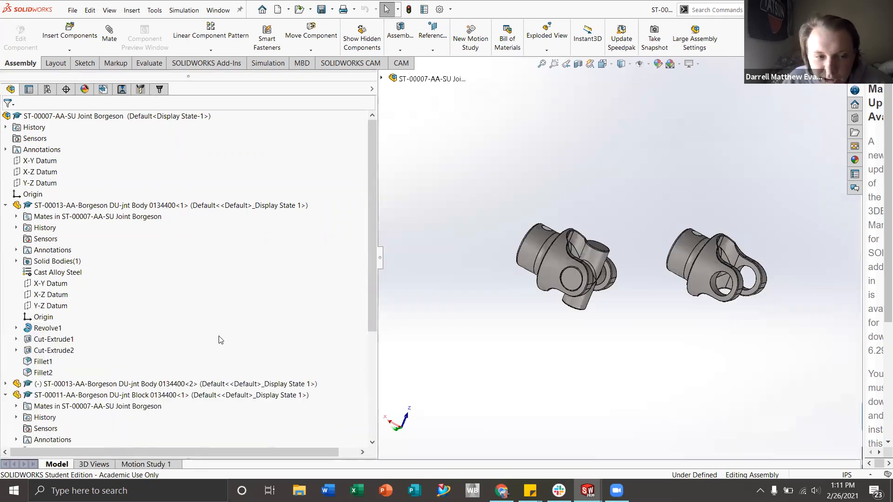
- Look over the joint components and review the assembly's existing Coincident, Concentric, Parallel and Width mates
{"action": "scroll", "coordinate": [629, 282], "scroll_direction": "up", "scroll_amount": 2}
{"action": "scroll", "coordinate": [634, 255], "scroll_direction": "down", "scroll_amount": 4}
{"action": "middle_click_drag", "start_coordinate": [645, 252], "coordinate": [661, 233]}
{"action": "scroll", "coordinate": [650, 315], "scroll_direction": "up", "scroll_amount": 2}
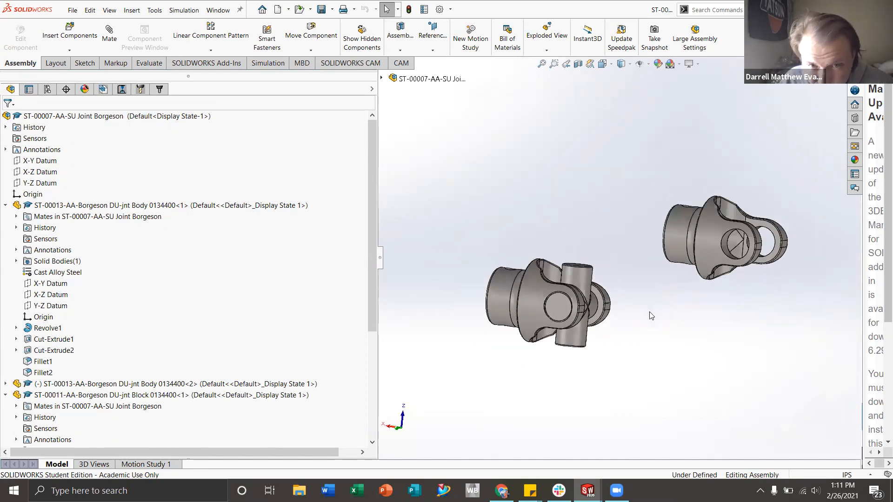
{"action": "scroll", "coordinate": [640, 326], "scroll_direction": "down", "scroll_amount": 3}
{"action": "scroll", "coordinate": [620, 253], "scroll_direction": "up", "scroll_amount": 2}
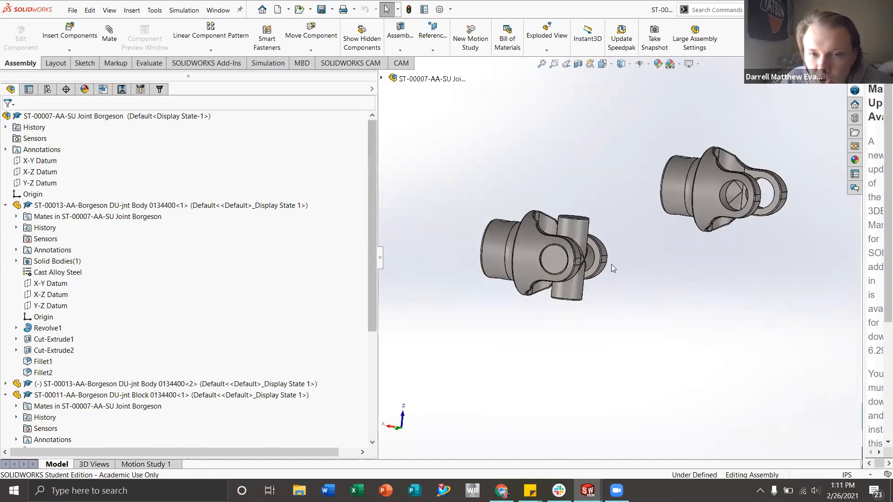
{"action": "scroll", "coordinate": [633, 239], "scroll_direction": "down", "scroll_amount": 1}
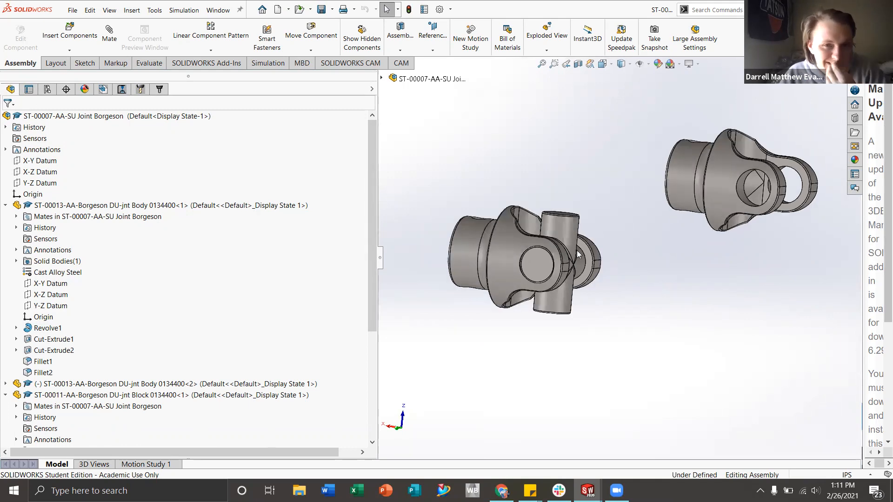
{"action": "scroll", "coordinate": [119, 280], "scroll_direction": "down", "scroll_amount": 1}
{"action": "left_click", "coordinate": [88, 177]}
{"action": "scroll", "coordinate": [114, 325], "scroll_direction": "down", "scroll_amount": 4}
{"action": "left_click", "coordinate": [96, 407]}
{"action": "left_click", "coordinate": [94, 417]}
{"action": "left_click", "coordinate": [91, 428]}
{"action": "left_click", "coordinate": [88, 439]}
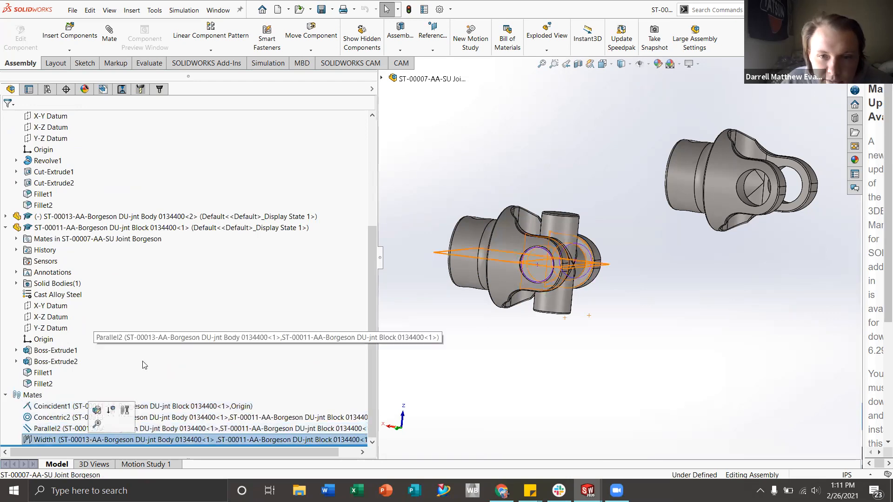
- Identify both joint bodies in the assembly and test whether each one can be moved
{"action": "scroll", "coordinate": [56, 302], "scroll_direction": "up", "scroll_amount": 5}
{"action": "left_click", "coordinate": [29, 207]}
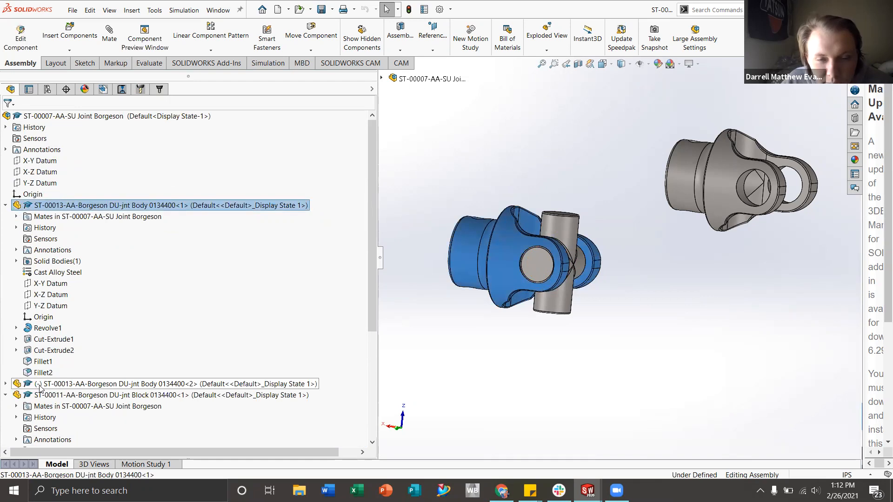
{"action": "left_click", "coordinate": [67, 385]}
{"action": "left_click_drag", "start_coordinate": [503, 255], "coordinate": [465, 234]}
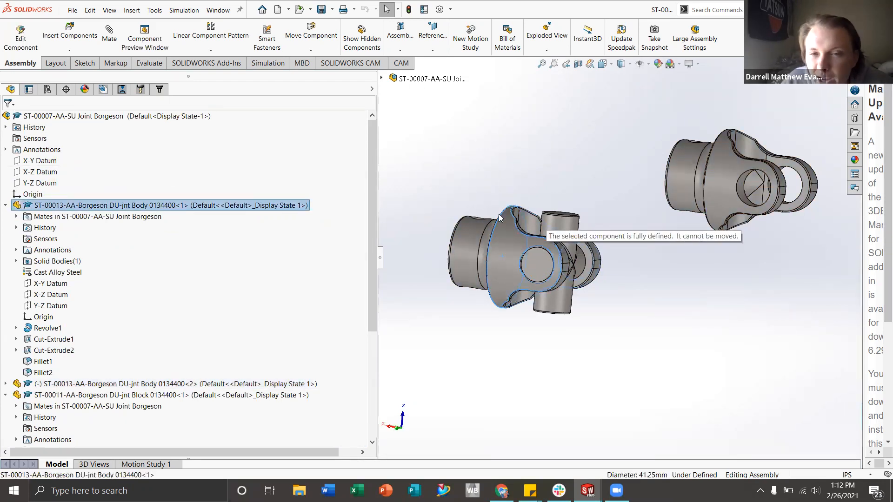
{"action": "left_click", "coordinate": [680, 339]}
{"action": "left_click_drag", "start_coordinate": [733, 162], "coordinate": [649, 149]}
{"action": "left_click_drag", "start_coordinate": [490, 251], "coordinate": [466, 221]}
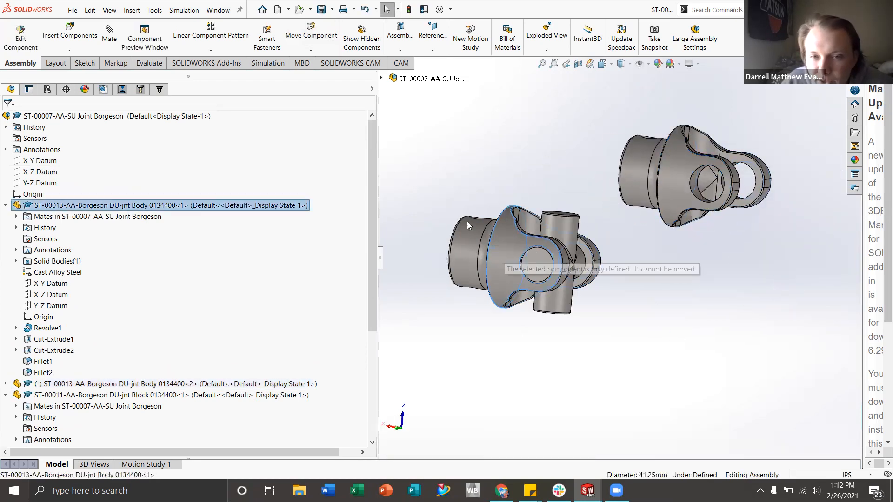
{"action": "left_click", "coordinate": [579, 347]}
- Set up a Concentric mate between the arm hole of the second joint body and the block's free upright pin
{"action": "middle_click_drag", "start_coordinate": [720, 347], "coordinate": [601, 228]}
{"action": "scroll", "coordinate": [601, 229], "scroll_direction": "up", "scroll_amount": 2}
{"action": "scroll", "coordinate": [648, 233], "scroll_direction": "down", "scroll_amount": 2}
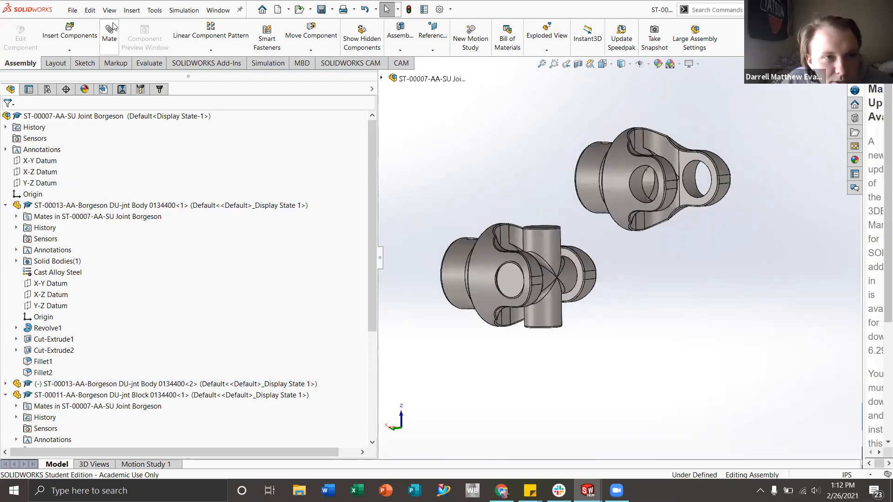
{"action": "left_click", "coordinate": [106, 34]}
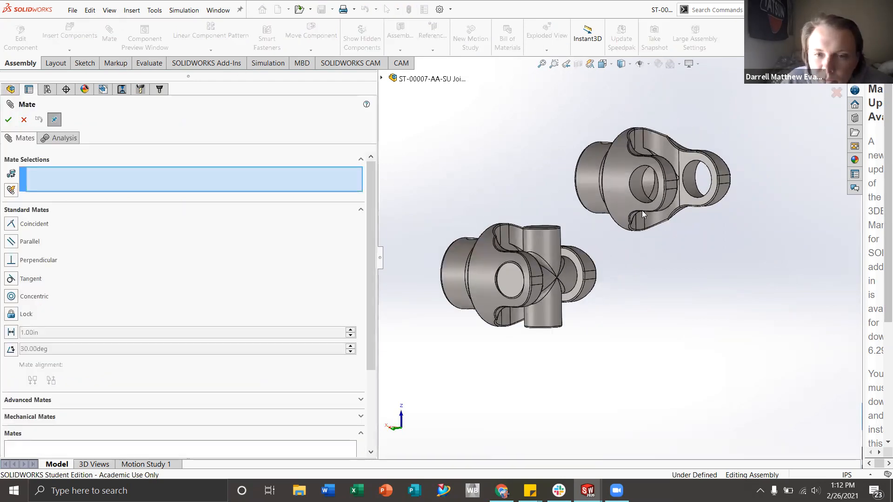
{"action": "scroll", "coordinate": [641, 210], "scroll_direction": "down", "scroll_amount": 2}
{"action": "left_click", "coordinate": [632, 184]}
{"action": "left_click", "coordinate": [541, 258]}
{"action": "scroll", "coordinate": [603, 231], "scroll_direction": "up", "scroll_amount": 2}
{"action": "middle_click_drag", "start_coordinate": [602, 232], "coordinate": [616, 252]}
{"action": "scroll", "coordinate": [526, 187], "scroll_direction": "down", "scroll_amount": 2}
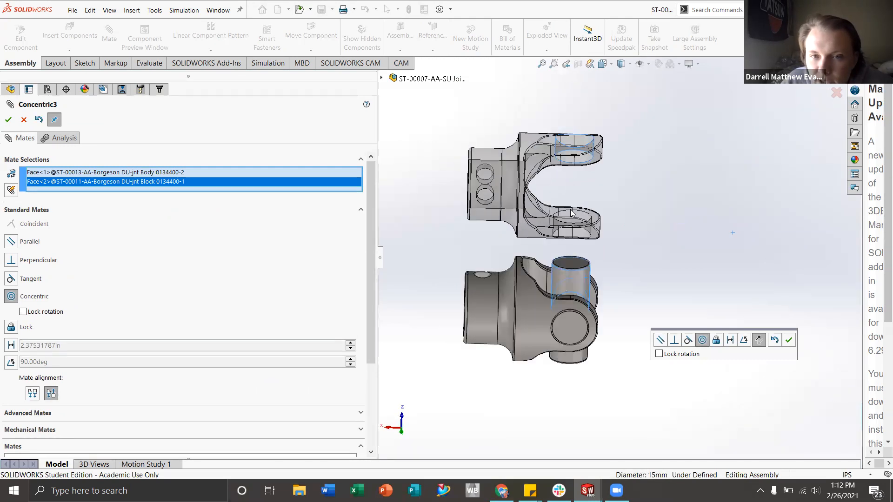
- Compare both alignments of the Concentric mate, keep the anti-aligned orientation, and accept the mate
{"action": "left_click", "coordinate": [33, 394]}
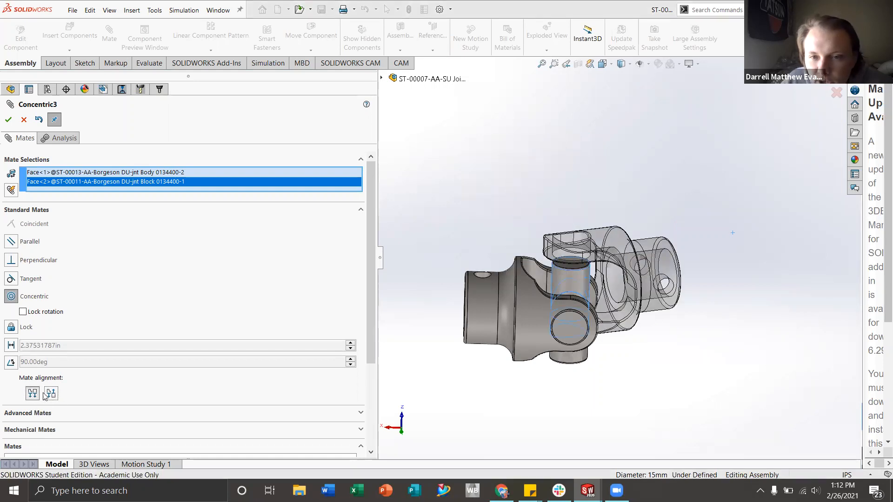
{"action": "middle_click_drag", "start_coordinate": [502, 341], "coordinate": [440, 321]}
{"action": "scroll", "coordinate": [562, 288], "scroll_direction": "down", "scroll_amount": 3}
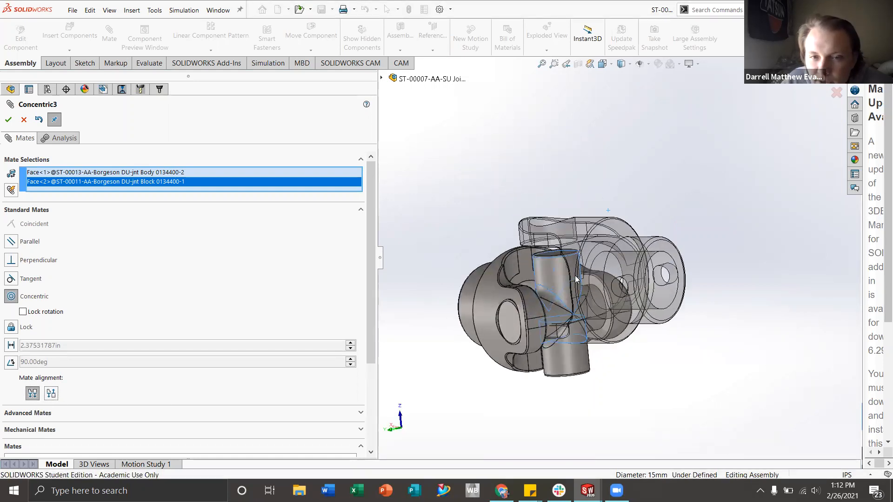
{"action": "middle_click_drag", "start_coordinate": [562, 284], "coordinate": [639, 250]}
{"action": "scroll", "coordinate": [595, 300], "scroll_direction": "up", "scroll_amount": 3}
{"action": "scroll", "coordinate": [597, 300], "scroll_direction": "down", "scroll_amount": 3}
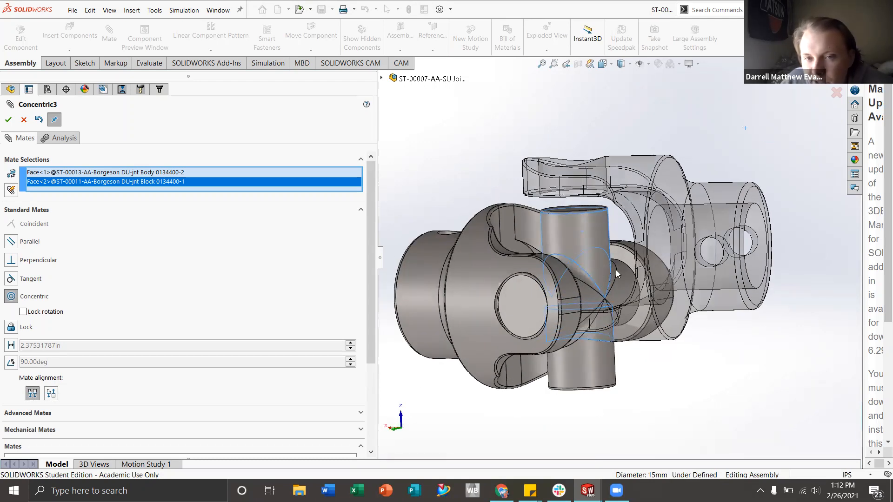
{"action": "left_click", "coordinate": [51, 393]}
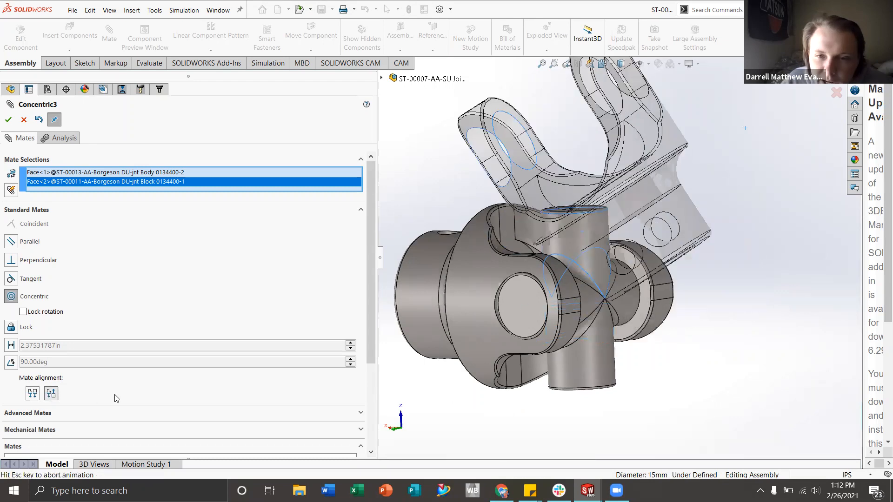
{"action": "scroll", "coordinate": [571, 234], "scroll_direction": "up", "scroll_amount": 3}
{"action": "middle_click_drag", "start_coordinate": [569, 233], "coordinate": [600, 248]}
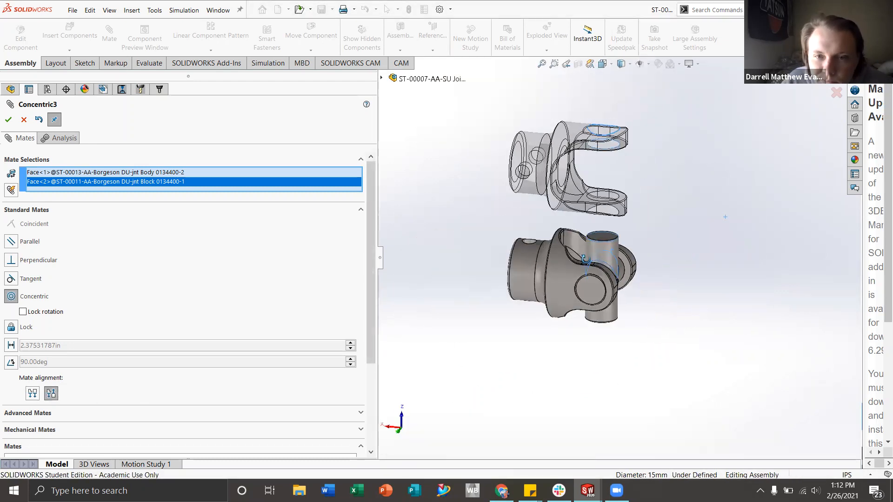
{"action": "left_click", "coordinate": [8, 120]}
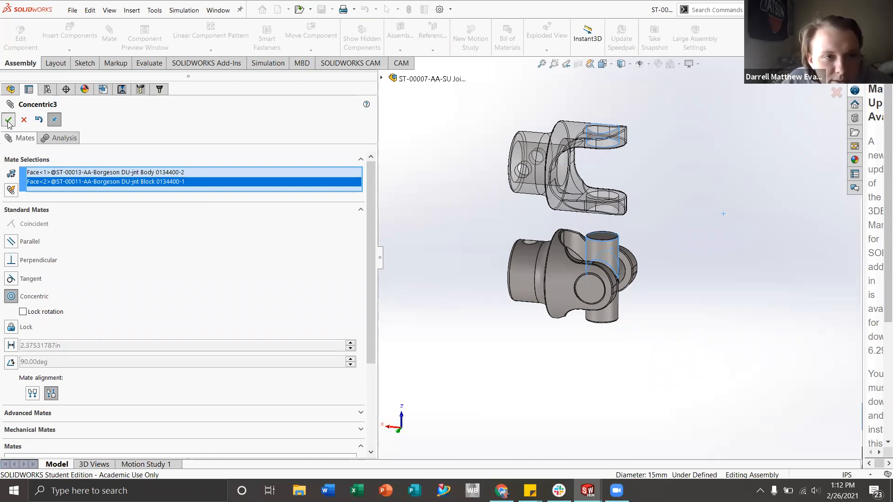
- Swing the second joint body around the block's pin axis and move it below the block, facing away from the first body
{"action": "left_click_drag", "start_coordinate": [523, 148], "coordinate": [732, 285]}
{"action": "middle_click_drag", "start_coordinate": [732, 284], "coordinate": [621, 306]}
{"action": "left_click_drag", "start_coordinate": [620, 304], "coordinate": [607, 372]}
{"action": "left_click_drag", "start_coordinate": [620, 307], "coordinate": [670, 371]}
{"action": "scroll", "coordinate": [673, 320], "scroll_direction": "up", "scroll_amount": 4}
{"action": "scroll", "coordinate": [640, 346], "scroll_direction": "down", "scroll_amount": 4}
{"action": "middle_click_drag", "start_coordinate": [600, 223], "coordinate": [656, 214]}
- Start a Width mate and add the second joint body's two inner arm faces as its width selections
{"action": "scroll", "coordinate": [124, 235], "scroll_direction": "down", "scroll_amount": 3}
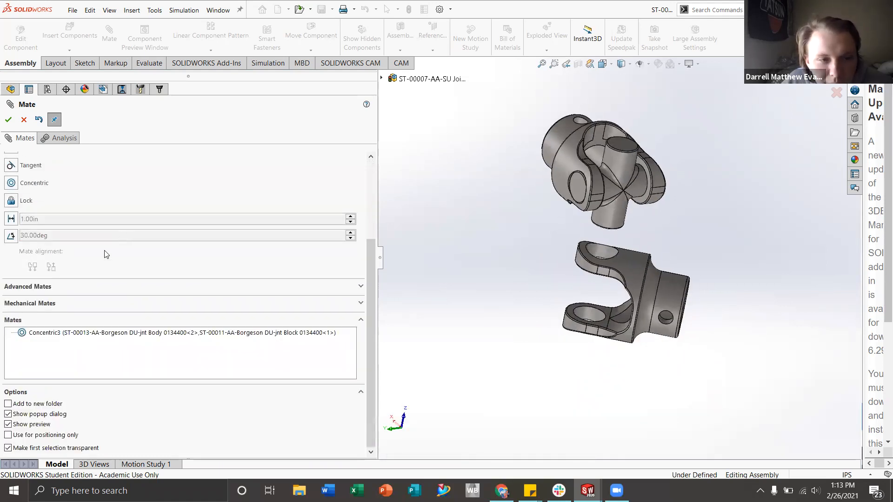
{"action": "left_click", "coordinate": [76, 288]}
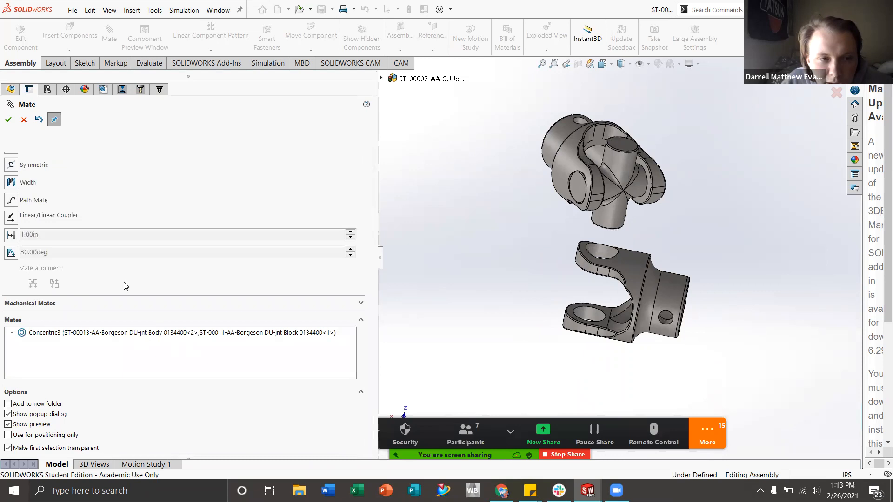
{"action": "left_click", "coordinate": [18, 275]}
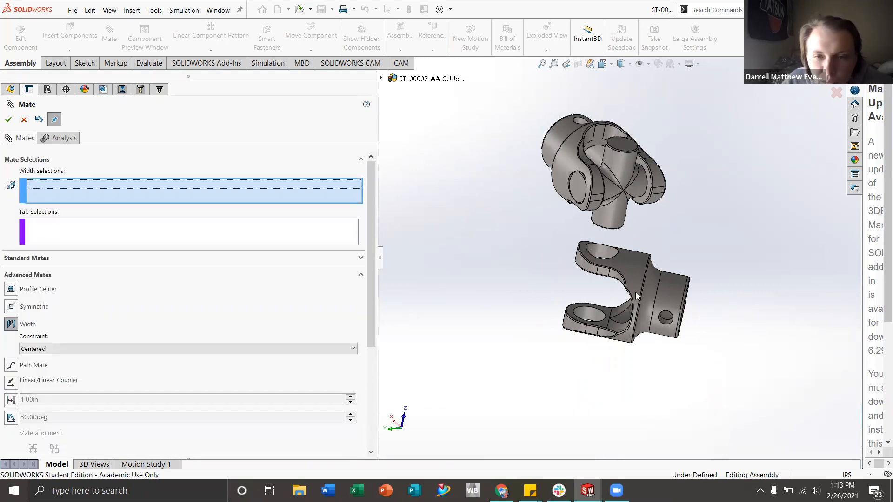
{"action": "scroll", "coordinate": [600, 279], "scroll_direction": "down", "scroll_amount": 3}
{"action": "scroll", "coordinate": [595, 350], "scroll_direction": "down", "scroll_amount": 3}
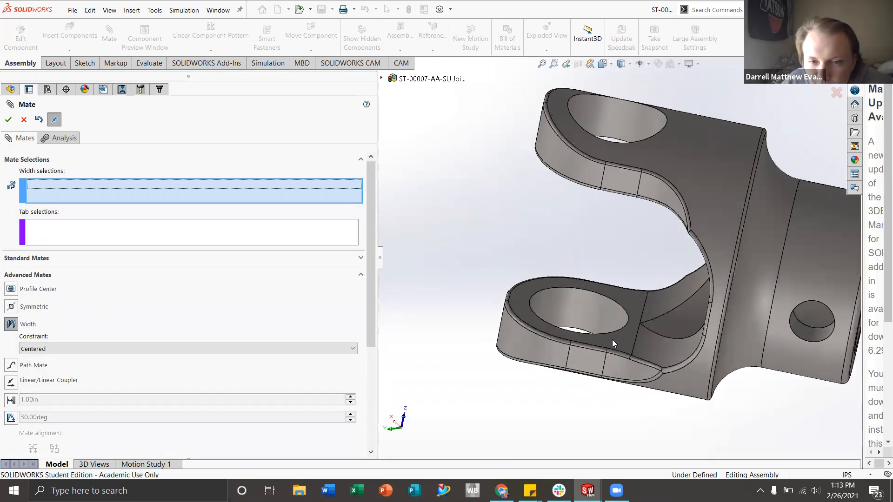
{"action": "left_click", "coordinate": [615, 344]}
{"action": "middle_click_drag", "start_coordinate": [626, 269], "coordinate": [619, 116]}
{"action": "left_click", "coordinate": [672, 138]}
- Add both end faces of the block's upright pin as tab selections and accept the Centered Width mate
{"action": "scroll", "coordinate": [655, 186], "scroll_direction": "up", "scroll_amount": 4}
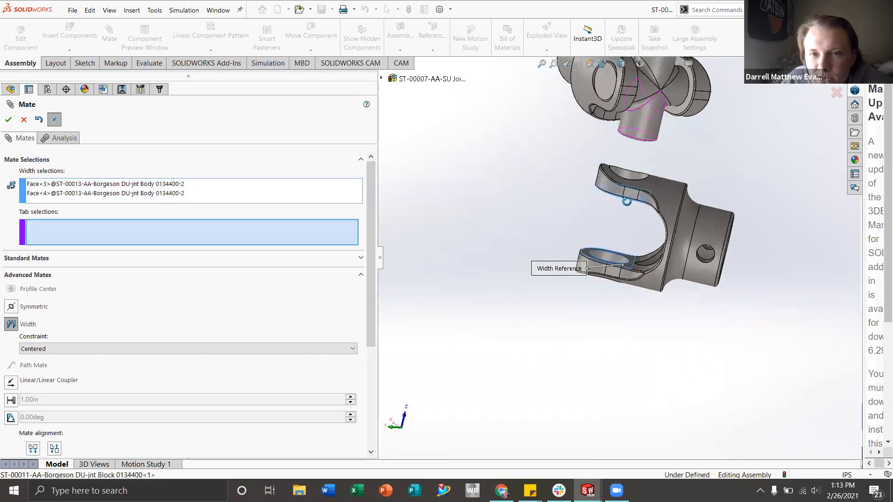
{"action": "scroll", "coordinate": [643, 142], "scroll_direction": "up", "scroll_amount": 4}
{"action": "scroll", "coordinate": [632, 186], "scroll_direction": "down", "scroll_amount": 5}
{"action": "left_click", "coordinate": [611, 252]}
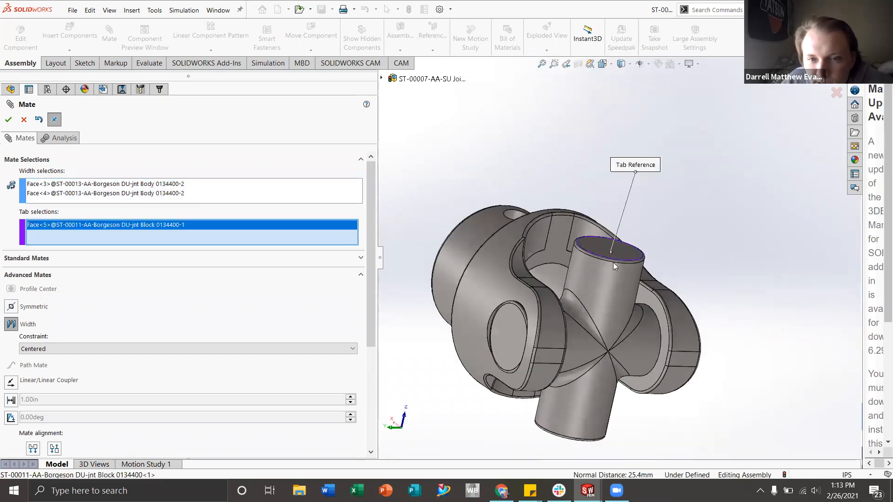
{"action": "scroll", "coordinate": [604, 321], "scroll_direction": "down", "scroll_amount": 3}
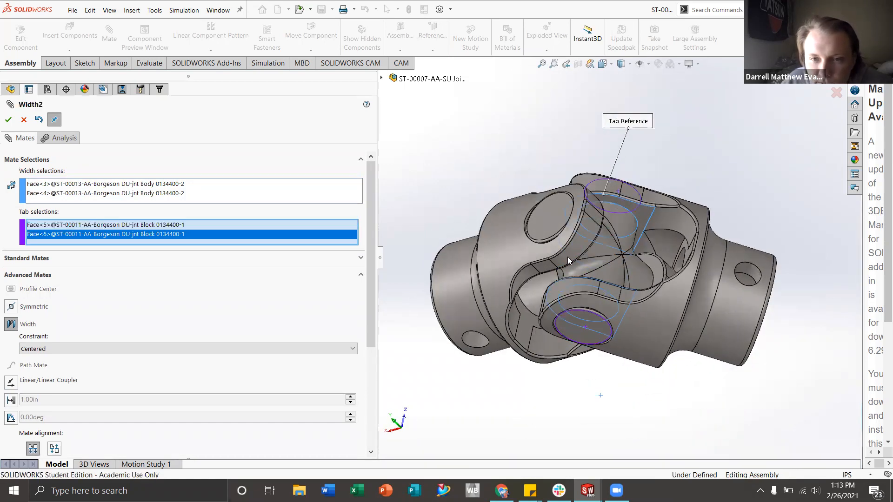
{"action": "scroll", "coordinate": [567, 256], "scroll_direction": "up", "scroll_amount": 4}
{"action": "left_click", "coordinate": [9, 119]}
- Inspect the assembled joint from several sides and review the limit angle and Symmetric options of the advanced mates
{"action": "middle_click_drag", "start_coordinate": [603, 244], "coordinate": [612, 279]}
{"action": "scroll", "coordinate": [613, 283], "scroll_direction": "down", "scroll_amount": 4}
{"action": "middle_click_drag", "start_coordinate": [529, 297], "coordinate": [479, 189]}
{"action": "left_click_drag", "start_coordinate": [479, 188], "coordinate": [473, 189]}
{"action": "scroll", "coordinate": [619, 259], "scroll_direction": "up", "scroll_amount": 3}
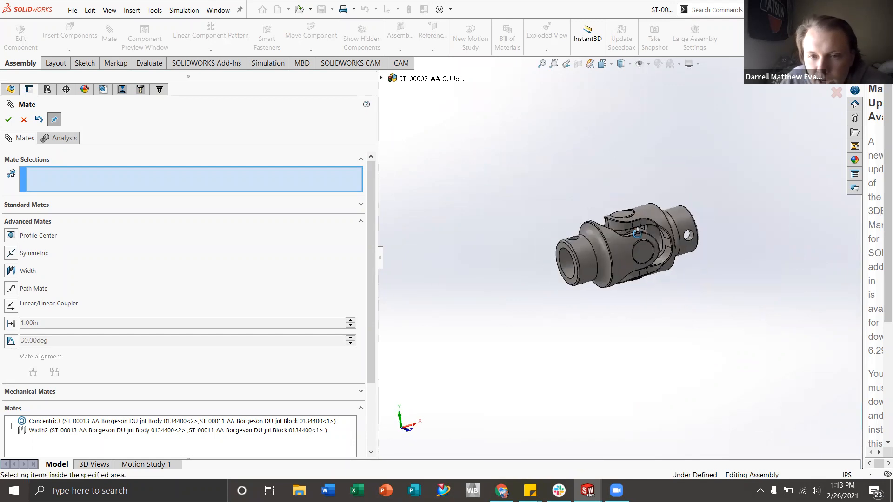
{"action": "scroll", "coordinate": [632, 258], "scroll_direction": "down", "scroll_amount": 3}
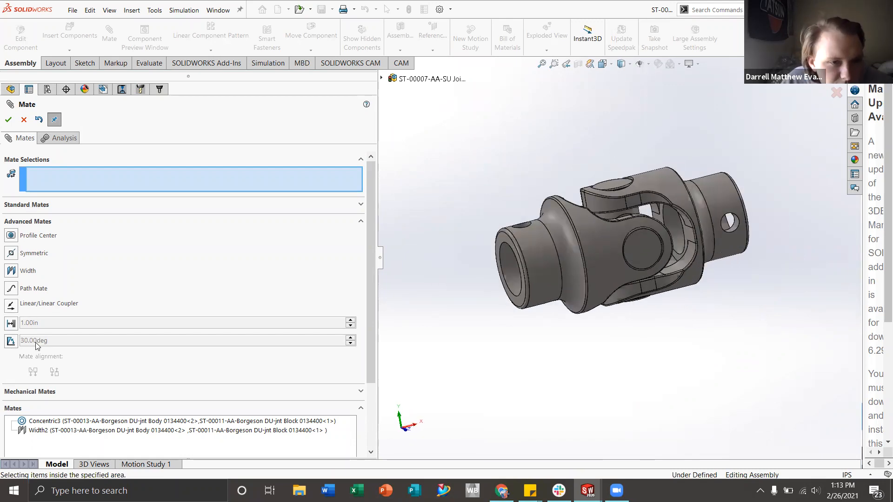
{"action": "left_click", "coordinate": [10, 341]}
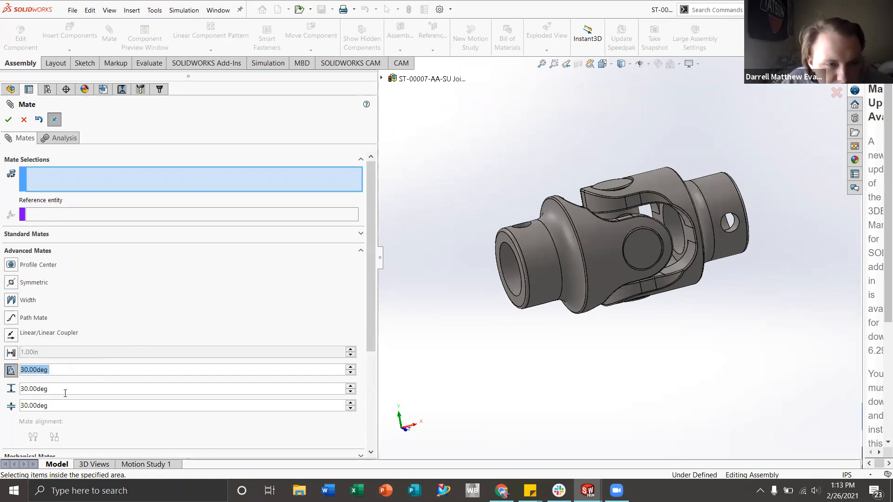
{"action": "left_click", "coordinate": [62, 391]}
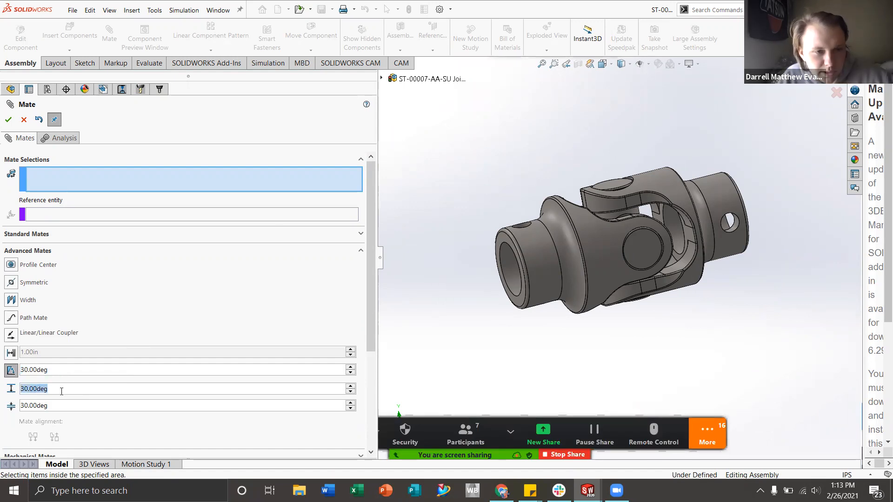
{"action": "left_click", "coordinate": [54, 372]}
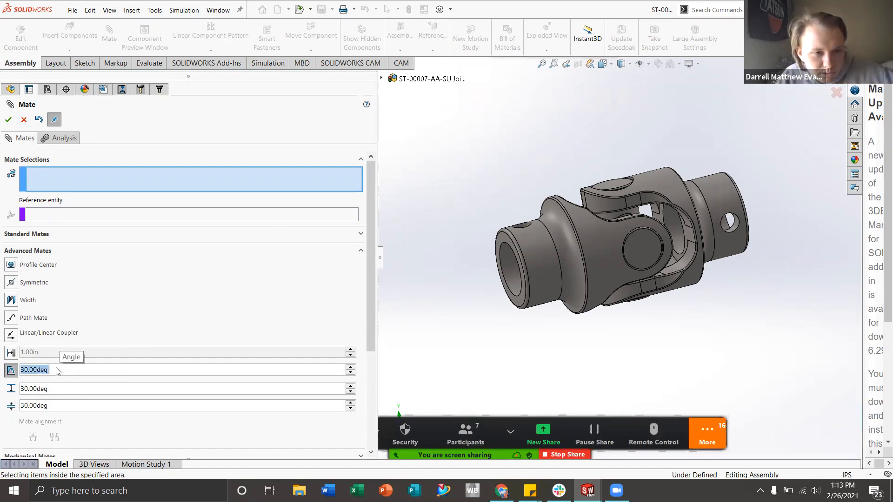
{"action": "left_click", "coordinate": [11, 282]}
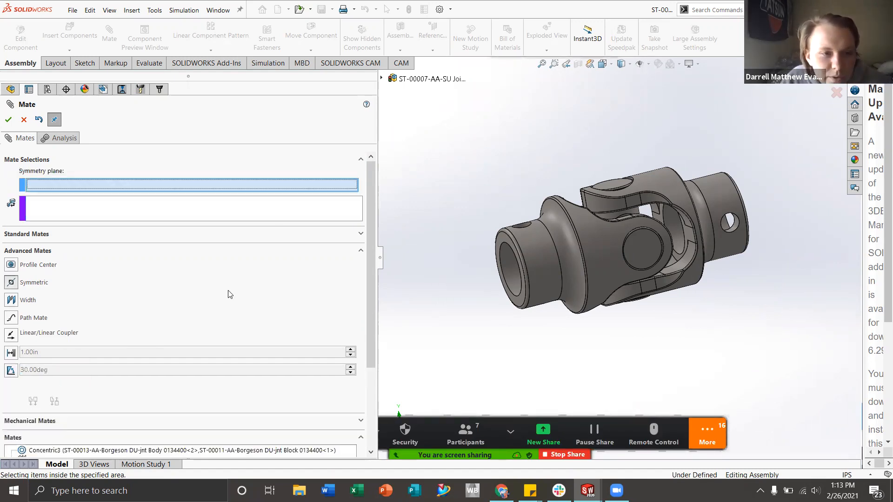
- Start a limit angle mate between the first joint body's X-Z Datum and the second joint body's X-Y Datum
{"action": "left_click", "coordinate": [12, 371]}
{"action": "left_click", "coordinate": [381, 79]}
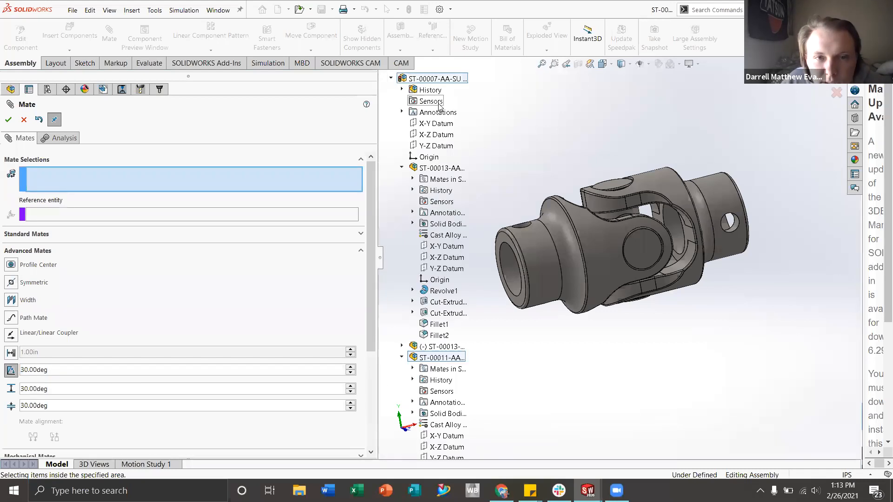
{"action": "left_click", "coordinate": [441, 257]}
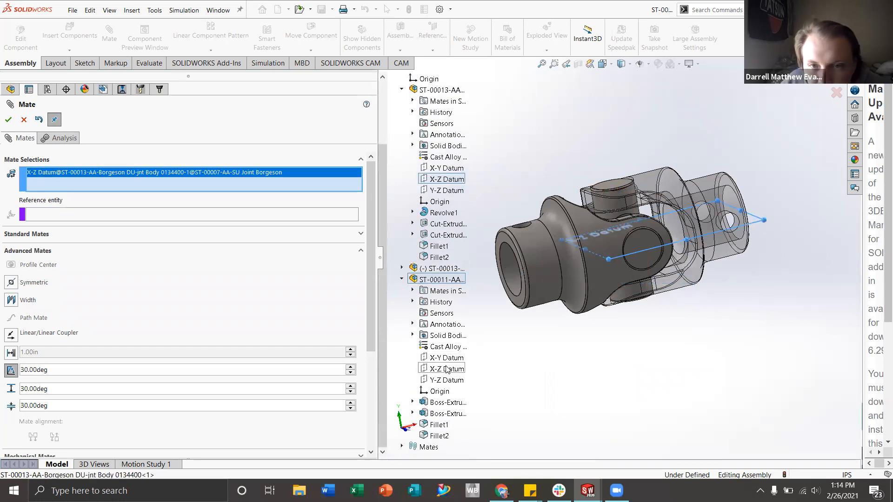
{"action": "left_click", "coordinate": [401, 268]}
{"action": "scroll", "coordinate": [447, 316], "scroll_direction": "down", "scroll_amount": 1}
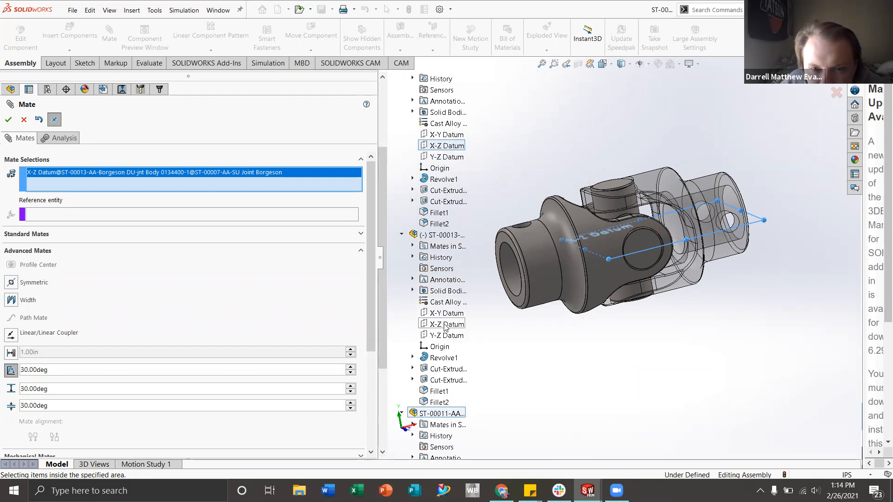
{"action": "left_click", "coordinate": [447, 312]}
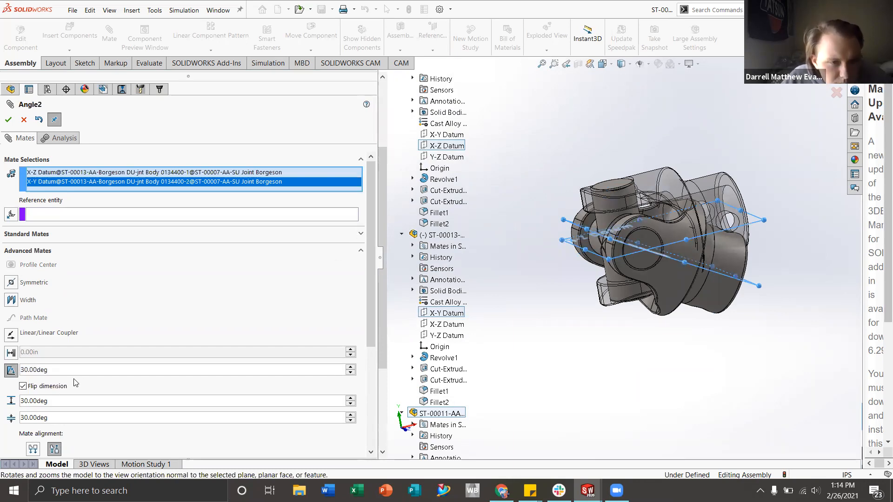
- Set the limit angle mate's minimum value to 150 degrees and its maximum value to 210 degrees
{"action": "left_click", "coordinate": [27, 370]}
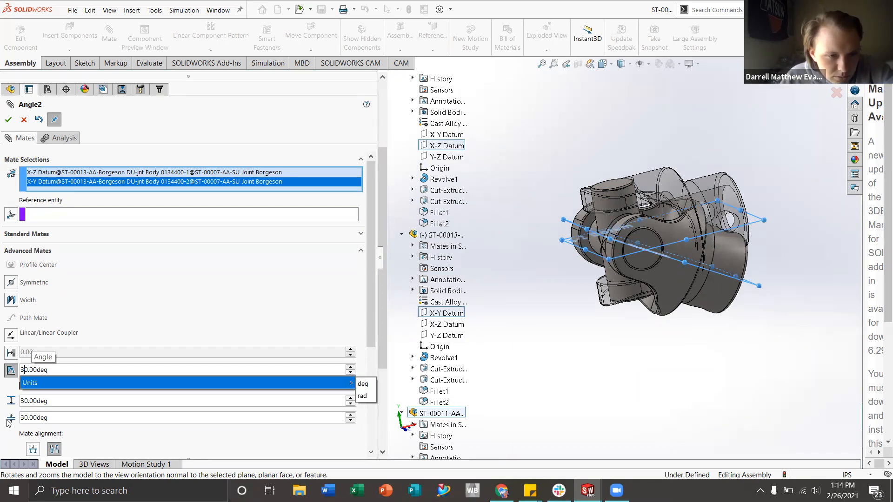
{"action": "left_click", "coordinate": [57, 418]}
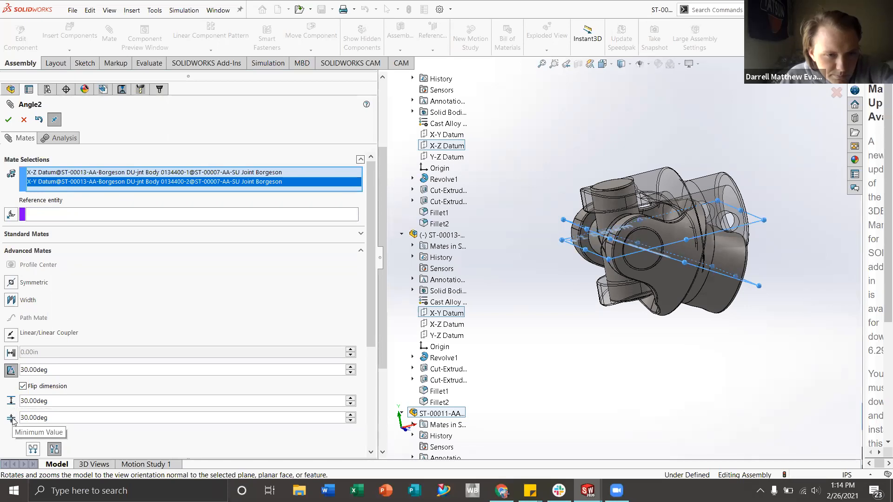
{"action": "double_click", "coordinate": [45, 417]}
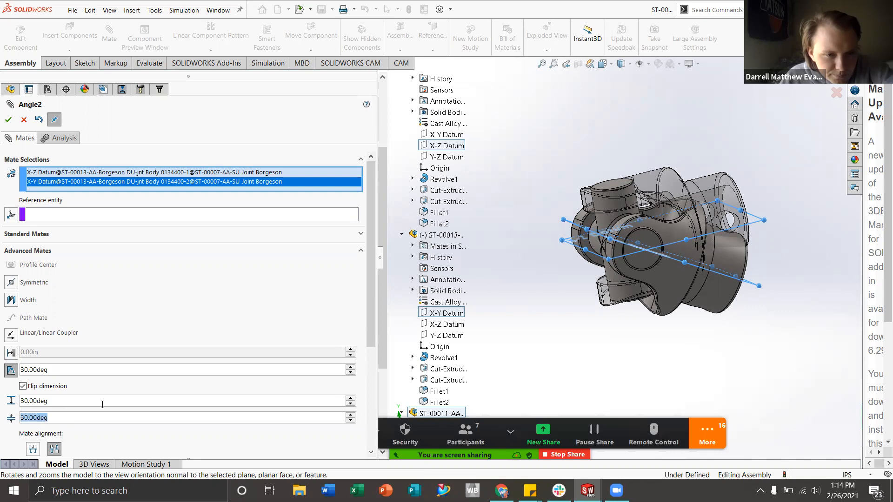
{"action": "type", "text": "18"}
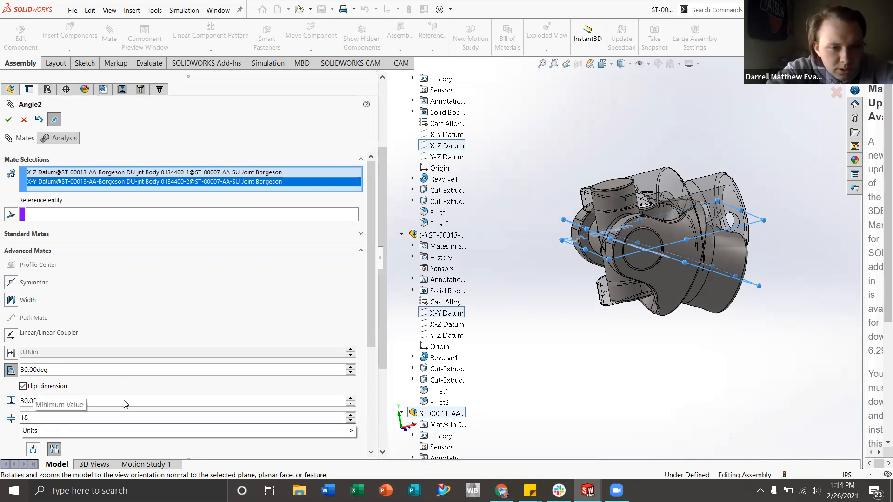
{"action": "key", "text": "BackSpace"}
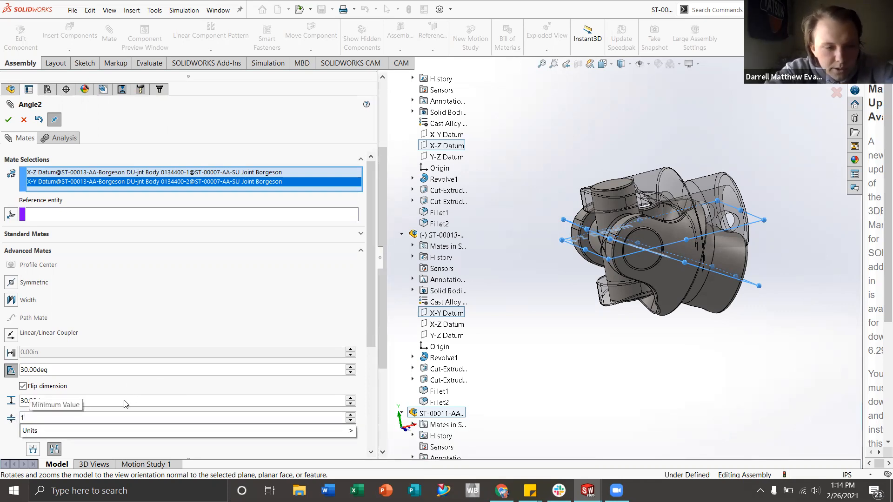
{"action": "type", "text": "50"}
{"action": "key", "text": "Return"}
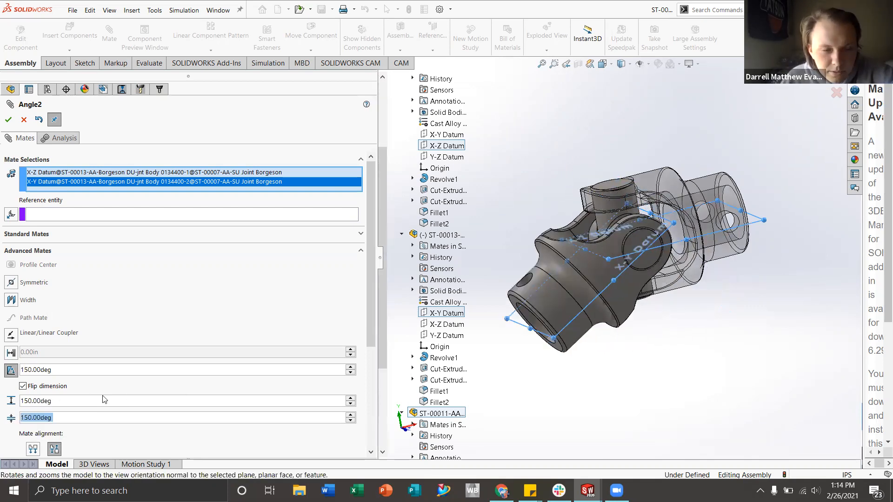
{"action": "double_click", "coordinate": [63, 401]}
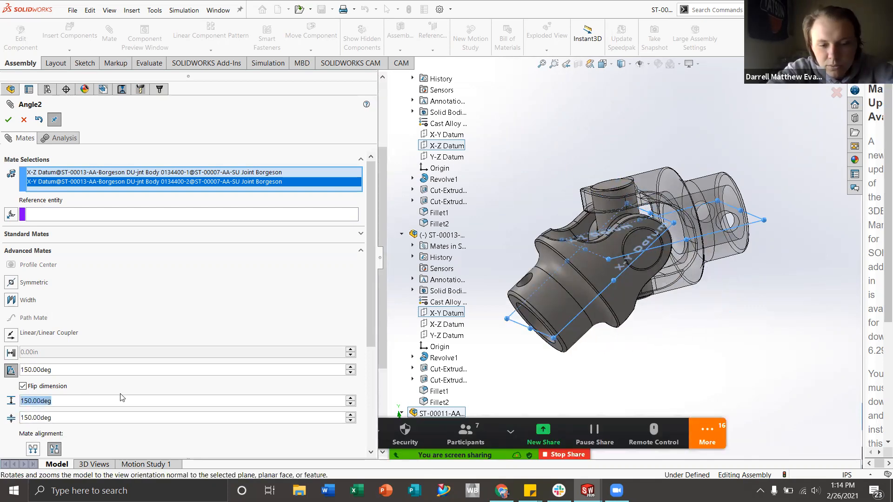
{"action": "type", "text": "210"}
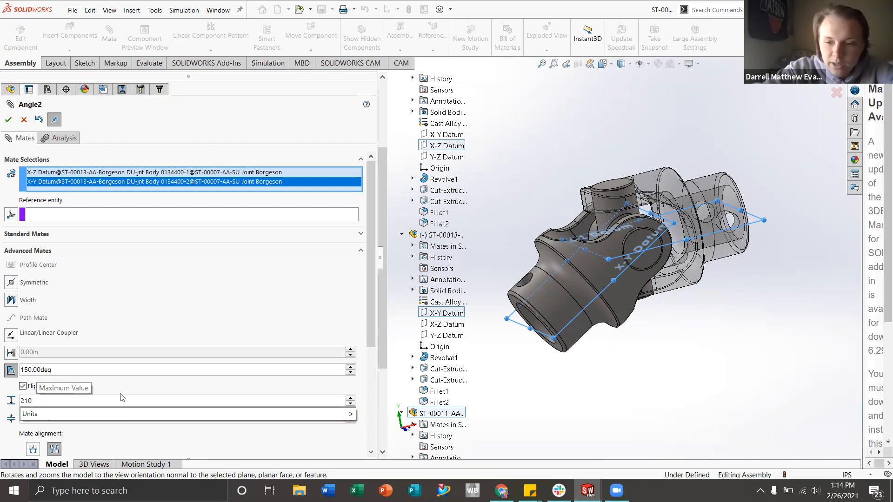
{"action": "key", "text": "Return"}
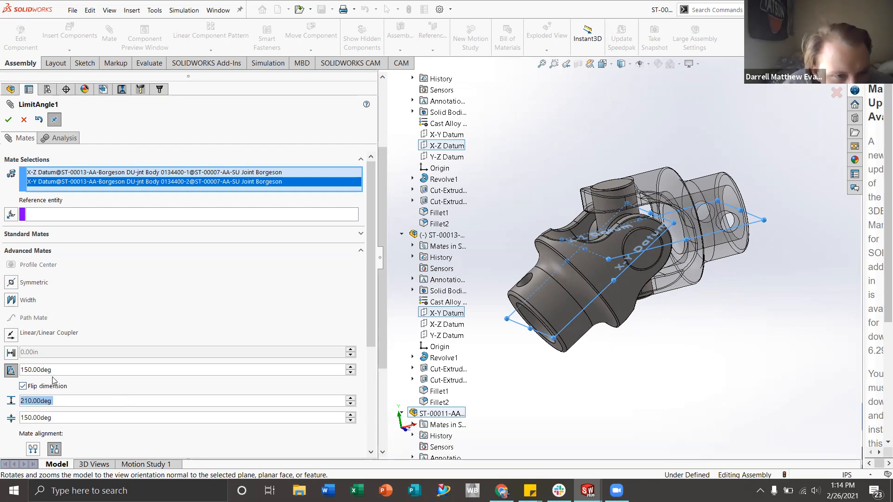
- Try a minimum value of 165 degrees for the limit angle mate
{"action": "left_click", "coordinate": [31, 417]}
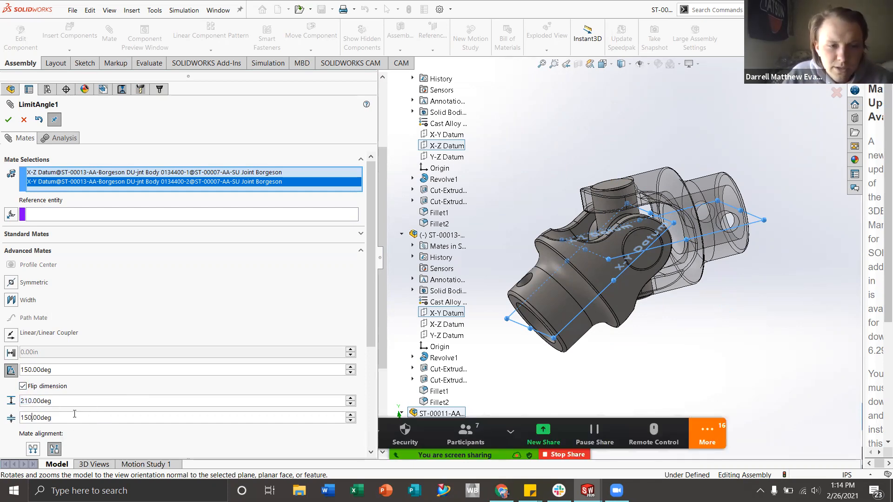
{"action": "key", "text": "BackSpace"}
{"action": "key", "text": "BackSpace"}
{"action": "key", "text": "BackSpace"}
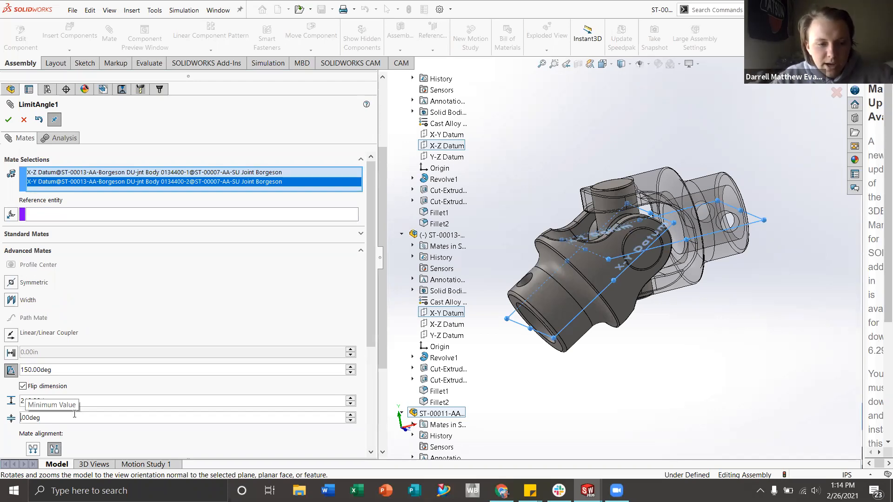
{"action": "type", "text": "165"}
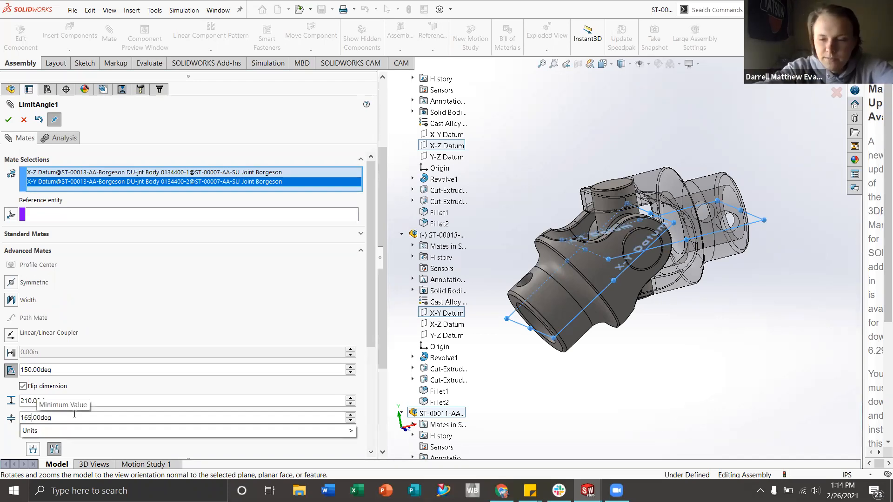
{"action": "key", "text": "Return"}
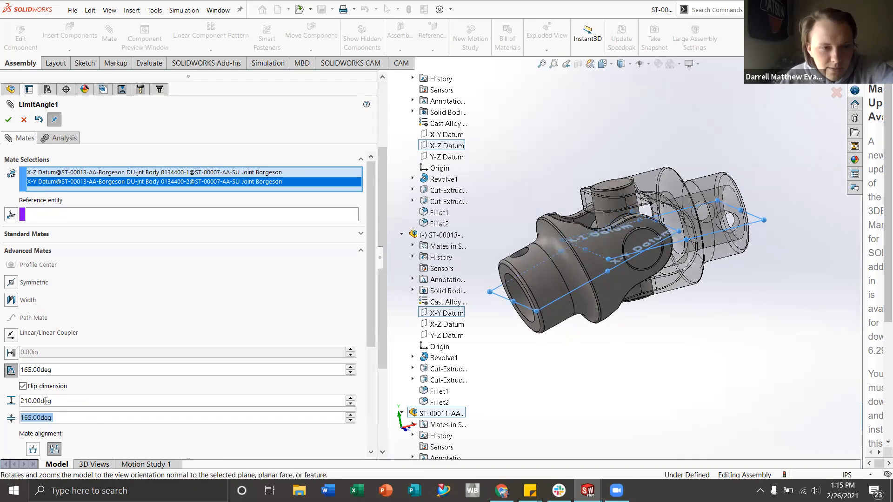
- Set the limit angle mate's minimum value back to 150 degrees
{"action": "left_click_drag", "start_coordinate": [31, 400], "coordinate": [23, 401]}
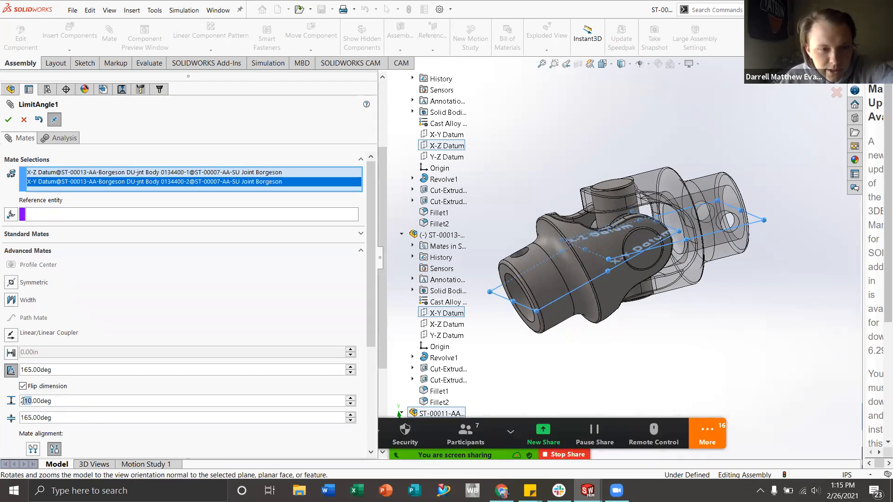
{"action": "left_click", "coordinate": [30, 417]}
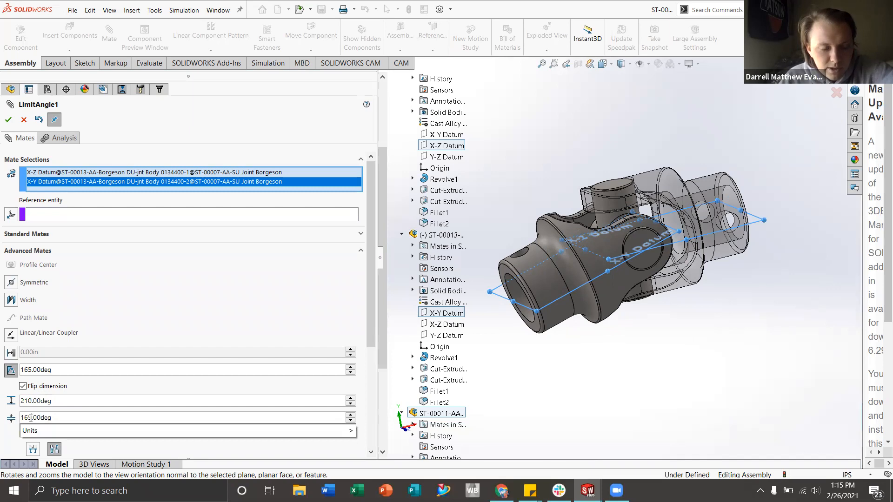
{"action": "key", "text": "BackSpace"}
{"action": "key", "text": "BackSpace"}
{"action": "type", "text": "50"}
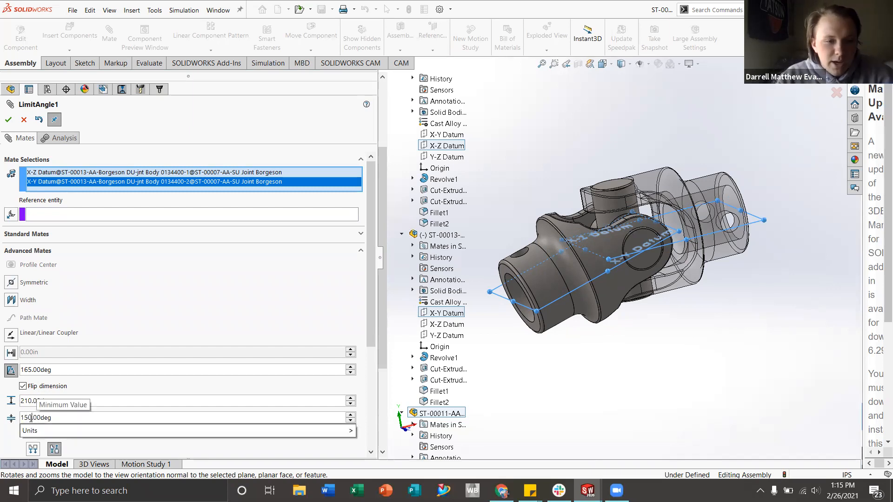
{"action": "key", "text": "Return"}
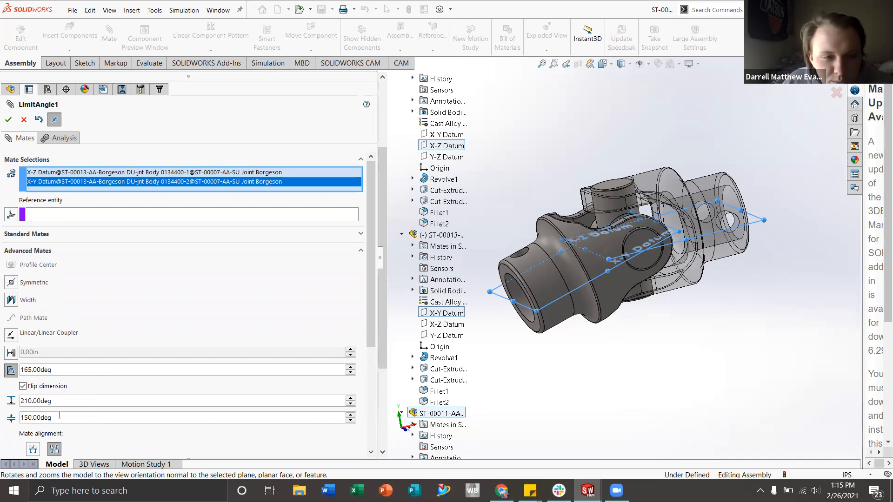
- Set the mate's angle to 150 degrees, accept the limit angle mate and leave the Mate command
{"action": "left_click", "coordinate": [29, 369]}
{"action": "key", "text": "BackSpace"}
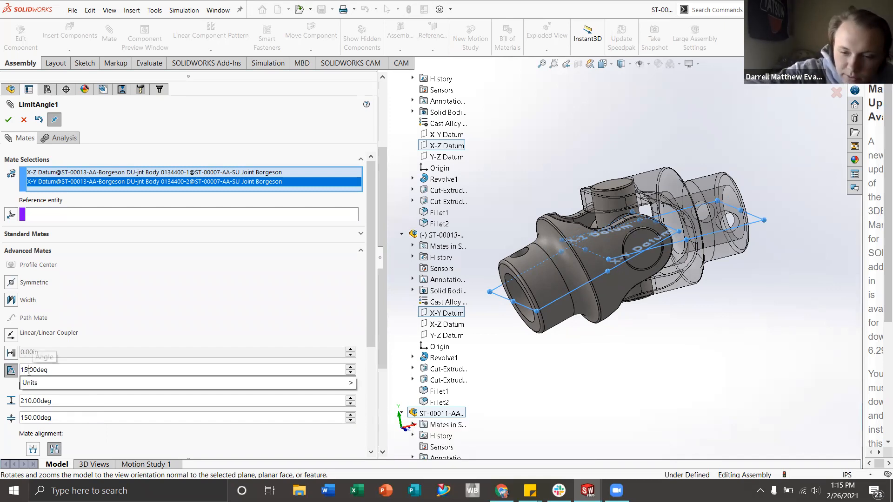
{"action": "type", "text": "0"}
{"action": "key", "text": "Return"}
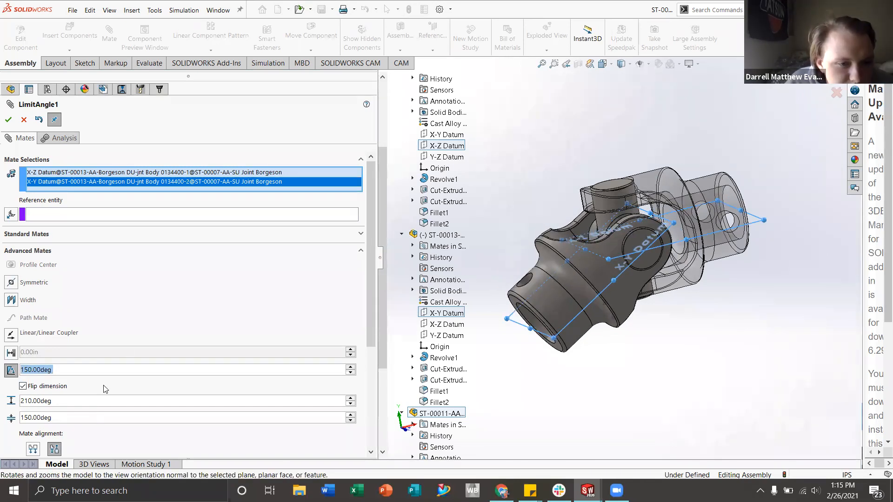
{"action": "left_click", "coordinate": [9, 120]}
{"action": "left_click", "coordinate": [8, 120]}
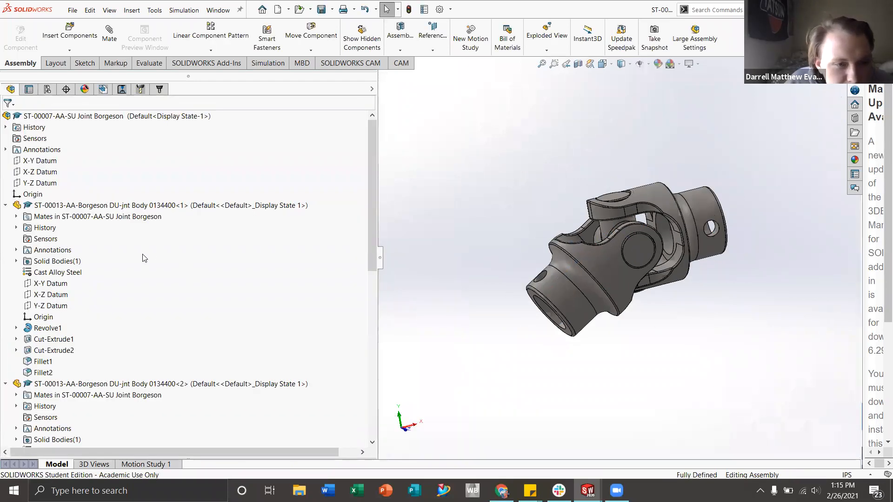
- Collapse both joint bodies, the block and the mates folder in the assembly's feature tree
{"action": "scroll", "coordinate": [142, 259], "scroll_direction": "down", "scroll_amount": 4}
{"action": "left_click", "coordinate": [5, 251]}
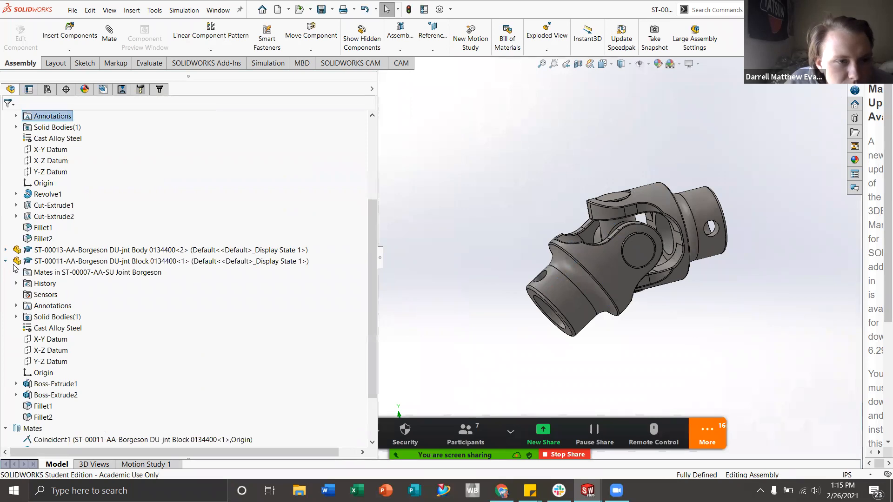
{"action": "left_click", "coordinate": [6, 260]}
{"action": "left_click", "coordinate": [5, 161]}
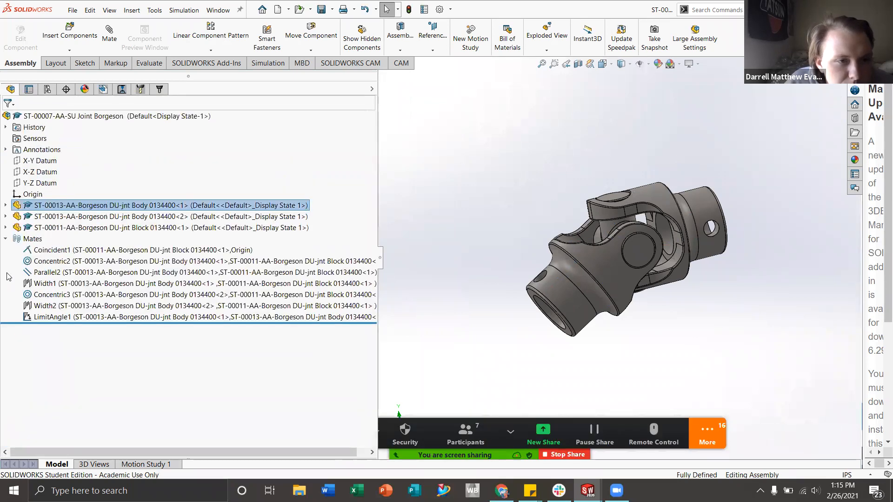
{"action": "left_click", "coordinate": [5, 238]}
- Swing the second joint body up and down about the block's pin to test its angular limits from several sides
{"action": "mouse_move", "coordinate": [570, 305]}
{"action": "left_mouse_down"}
{"action": "mouse_move", "coordinate": [541, 210]}
{"action": "mouse_move", "coordinate": [624, 154]}
{"action": "mouse_move", "coordinate": [578, 283]}
{"action": "mouse_move", "coordinate": [558, 210]}
{"action": "mouse_move", "coordinate": [579, 162]}
{"action": "mouse_move", "coordinate": [571, 300]}
{"action": "left_mouse_up"}
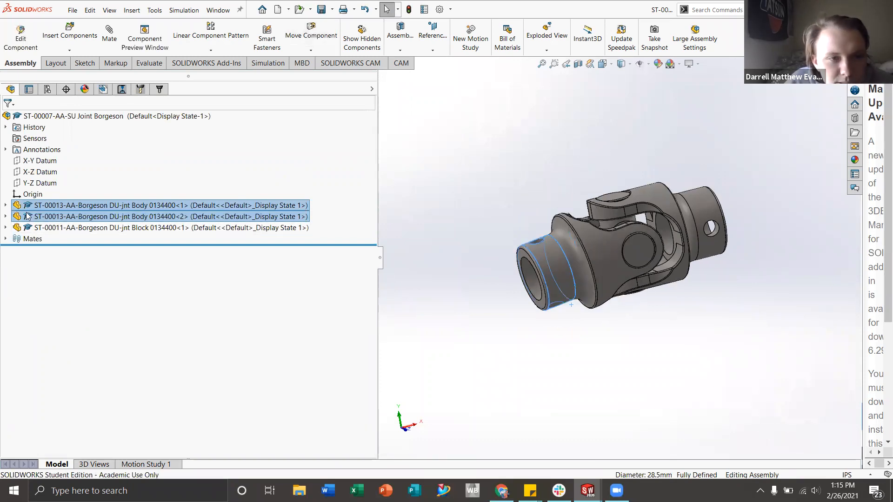
{"action": "left_click", "coordinate": [424, 188]}
{"action": "scroll", "coordinate": [618, 209], "scroll_direction": "down", "scroll_amount": 3}
{"action": "middle_click_drag", "start_coordinate": [566, 229], "coordinate": [703, 276]}
{"action": "left_click_drag", "start_coordinate": [703, 300], "coordinate": [728, 171]}
{"action": "left_click", "coordinate": [749, 346]}
{"action": "middle_click_drag", "start_coordinate": [545, 216], "coordinate": [620, 265]}
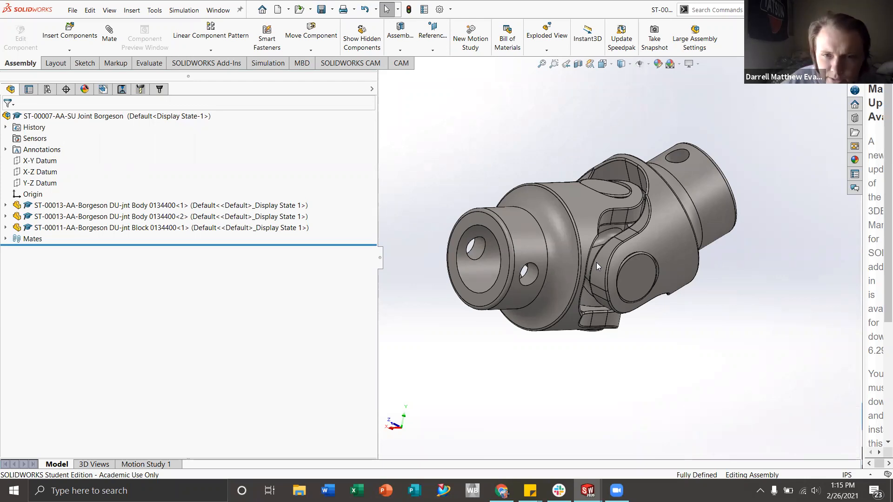
{"action": "left_click_drag", "start_coordinate": [712, 186], "coordinate": [738, 338]}
{"action": "left_click", "coordinate": [688, 341]}
{"action": "mouse_move", "coordinate": [620, 262]}
{"action": "middle_mouse_down"}
{"action": "mouse_move", "coordinate": [566, 231]}
{"action": "mouse_move", "coordinate": [614, 259]}
{"action": "middle_mouse_up"}
{"action": "left_click_drag", "start_coordinate": [719, 217], "coordinate": [744, 274]}
{"action": "key", "text": "Escape"}
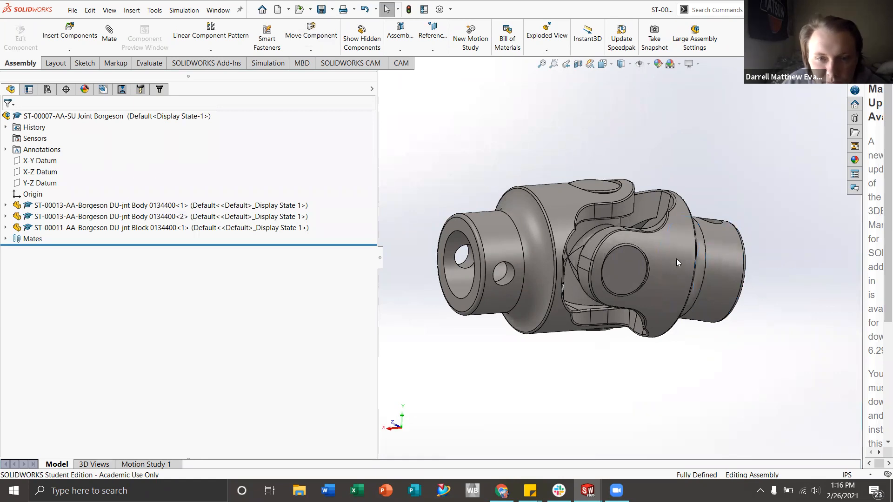
- Save the joint assembly together with the modified joint body part
{"action": "left_click", "coordinate": [321, 10]}
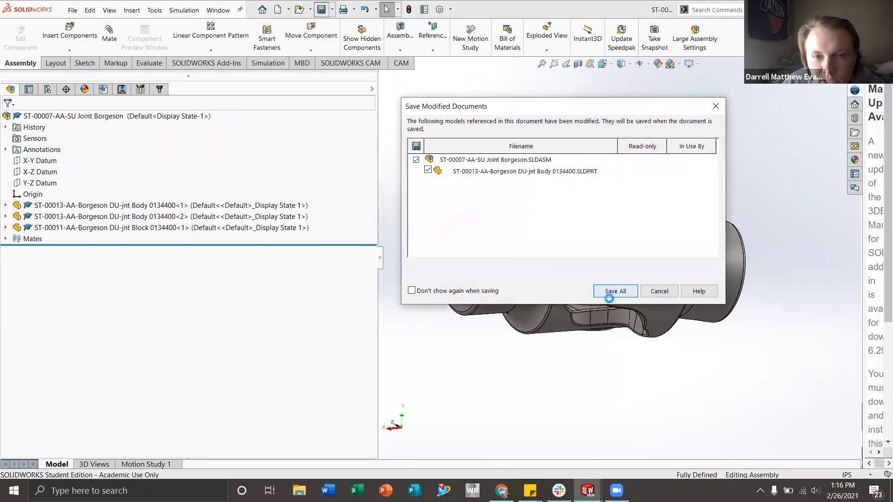
{"action": "left_click", "coordinate": [608, 293]}
{"action": "left_click", "coordinate": [445, 204]}
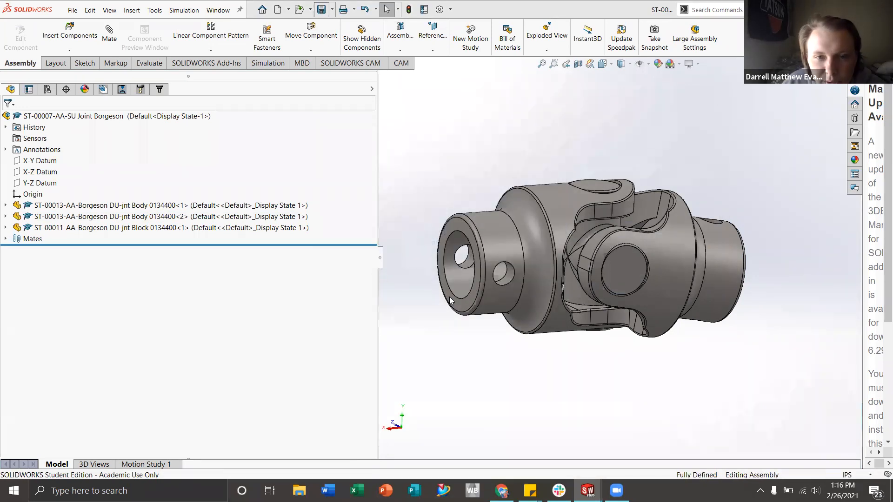
- Narrow the feature tree to enlarge the graphics area and inspect the assembled joint up close
{"action": "left_click", "coordinate": [378, 260]}
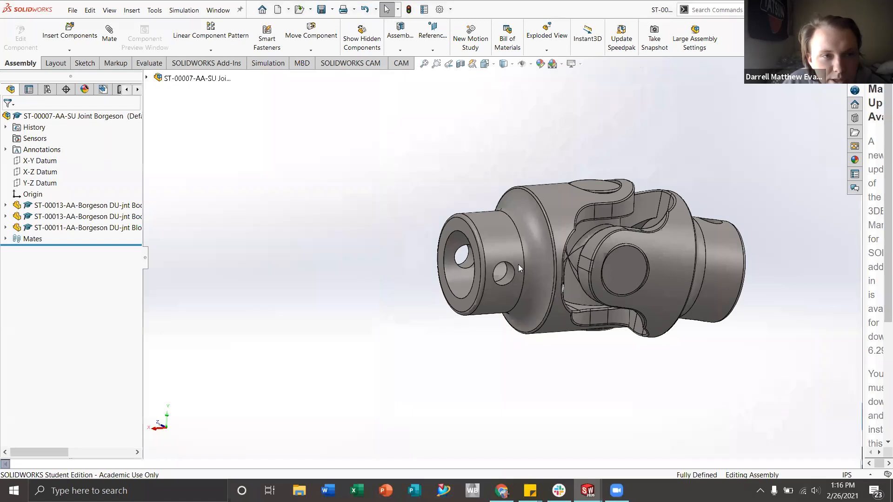
{"action": "scroll", "coordinate": [501, 262], "scroll_direction": "up", "scroll_amount": 3}
{"action": "middle_click_drag", "start_coordinate": [501, 261], "coordinate": [554, 266]}
{"action": "middle_click_drag", "start_coordinate": [517, 281], "coordinate": [533, 217]}
{"action": "scroll", "coordinate": [545, 243], "scroll_direction": "down", "scroll_amount": 3}
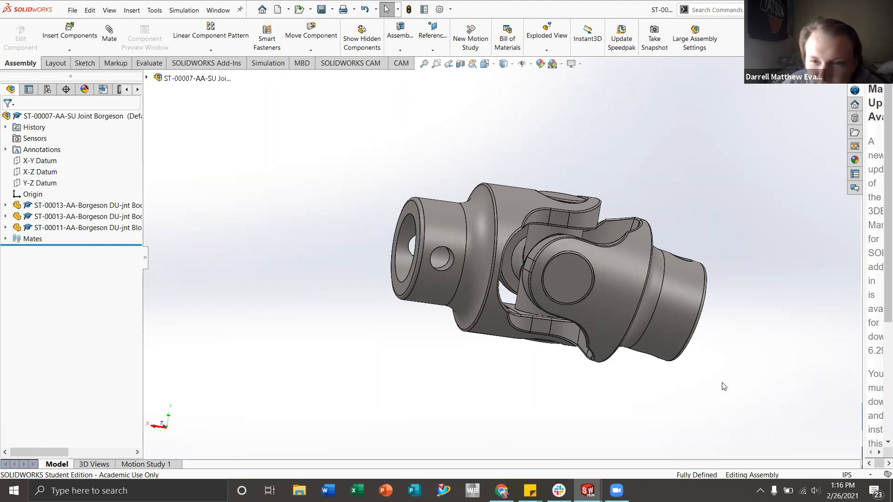
{"action": "mouse_move", "coordinate": [616, 490]}
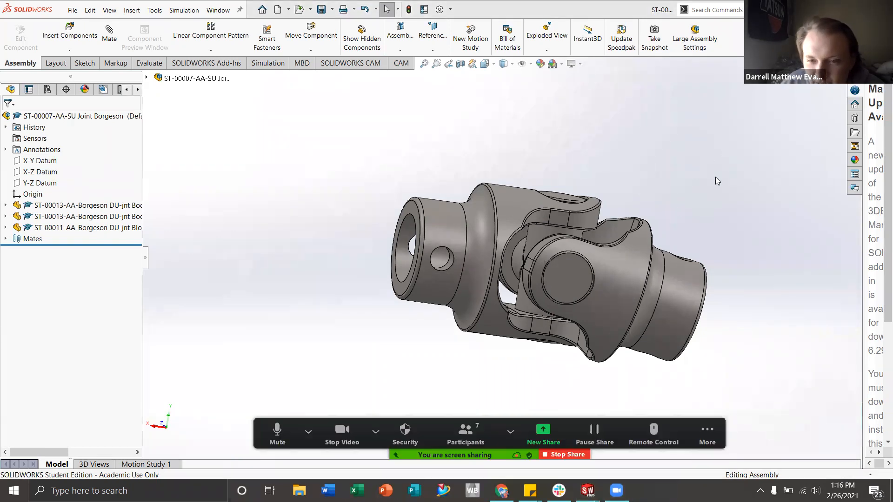
{"action": "scroll", "coordinate": [633, 306], "scroll_direction": "up", "scroll_amount": 2}
{"action": "scroll", "coordinate": [488, 214], "scroll_direction": "down", "scroll_amount": 3}
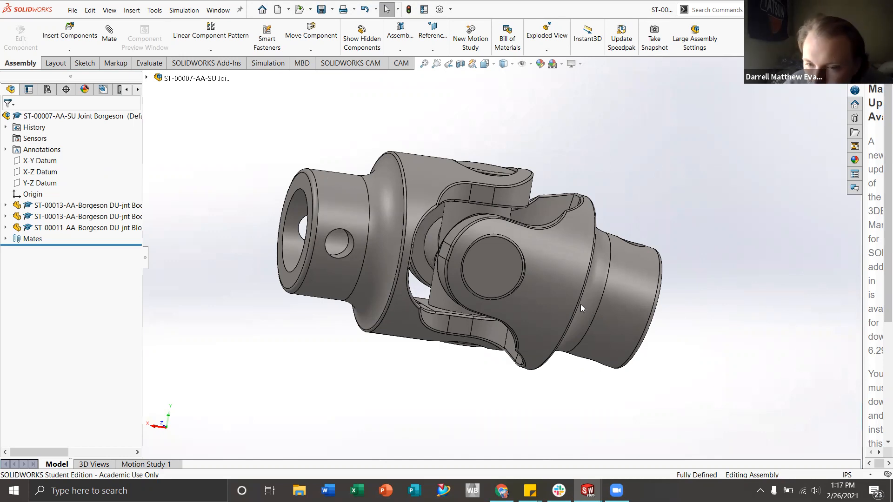
{"action": "scroll", "coordinate": [512, 295], "scroll_direction": "up", "scroll_amount": 2}
{"action": "scroll", "coordinate": [472, 259], "scroll_direction": "down", "scroll_amount": 2}
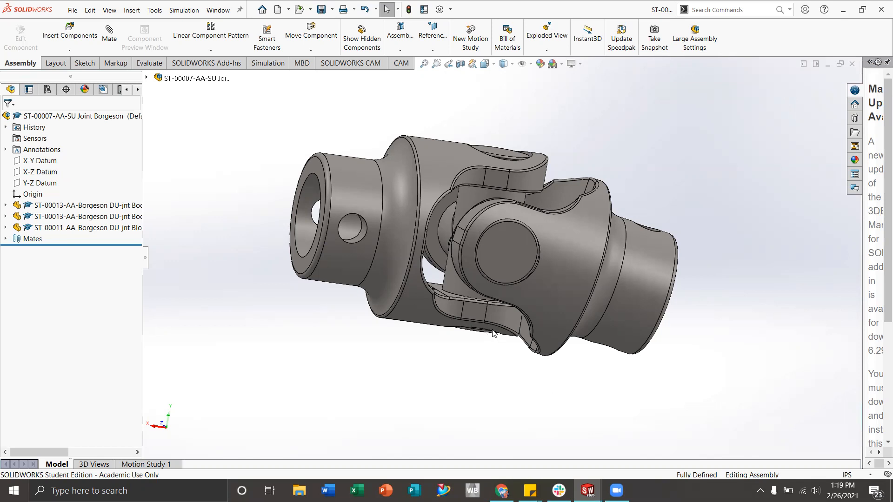
{"action": "scroll", "coordinate": [499, 281], "scroll_direction": "up", "scroll_amount": 2}
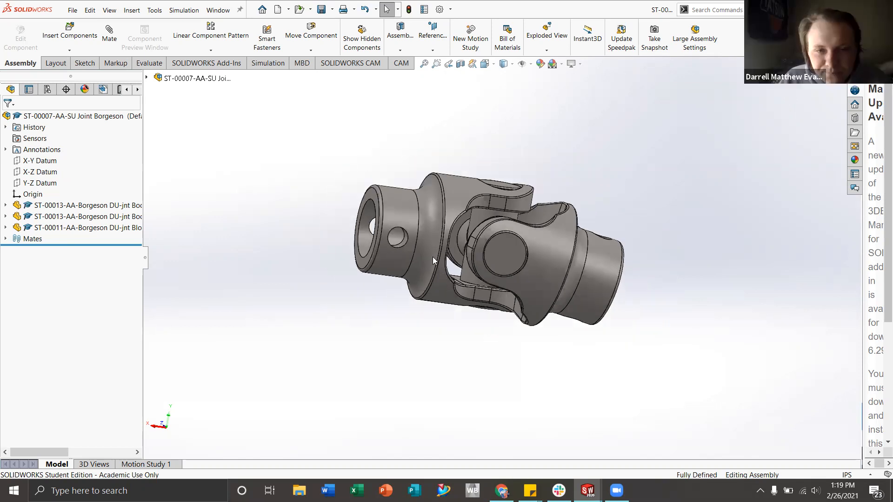
{"action": "scroll", "coordinate": [426, 256], "scroll_direction": "down", "scroll_amount": 2}
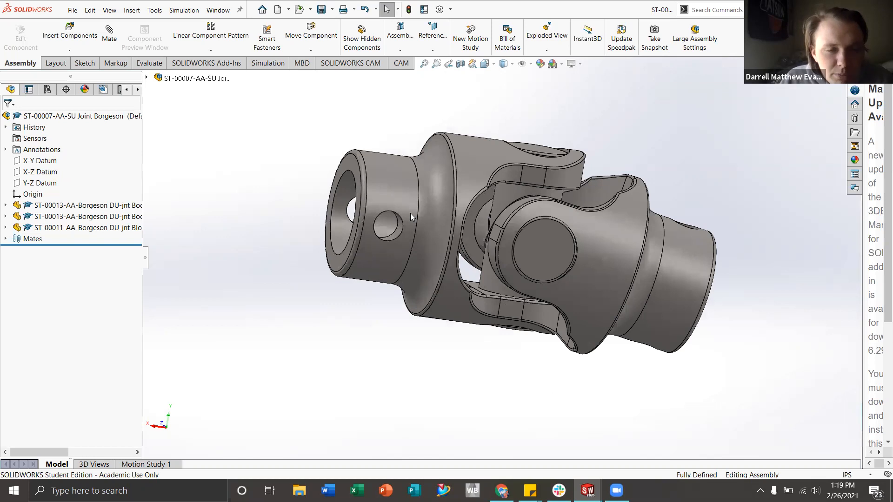
{"action": "scroll", "coordinate": [469, 263], "scroll_direction": "up", "scroll_amount": 2}
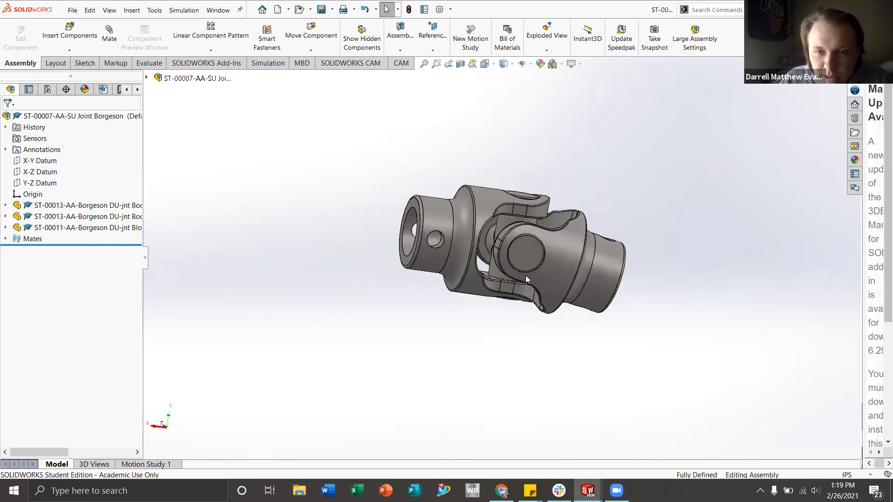
{"action": "scroll", "coordinate": [541, 327], "scroll_direction": "up", "scroll_amount": 2}
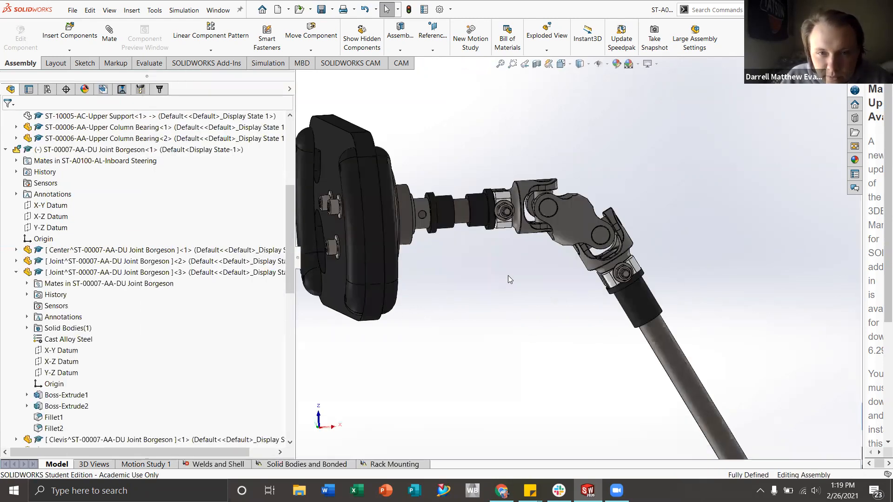
- Add a configuration named Single U-joint to the ST-A0100-AL-Inboard Steering assembly
{"action": "scroll", "coordinate": [508, 275], "scroll_direction": "up", "scroll_amount": 3}
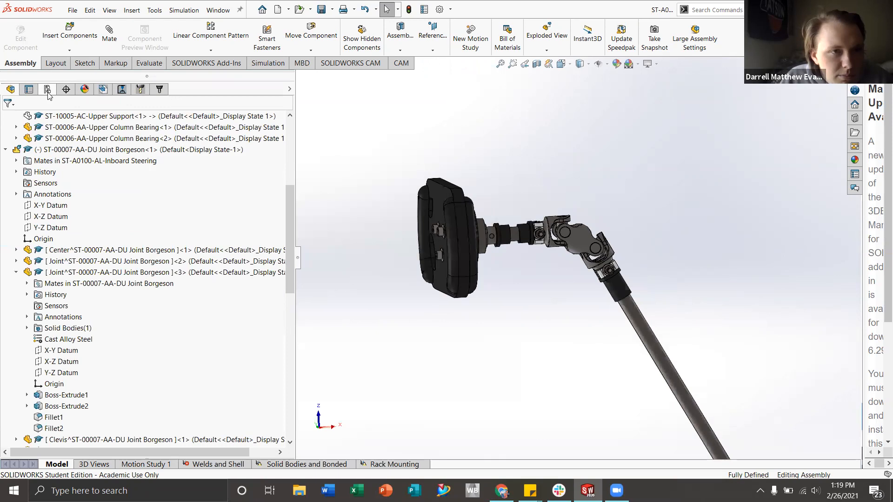
{"action": "left_click", "coordinate": [47, 89]}
{"action": "right_click", "coordinate": [71, 215]}
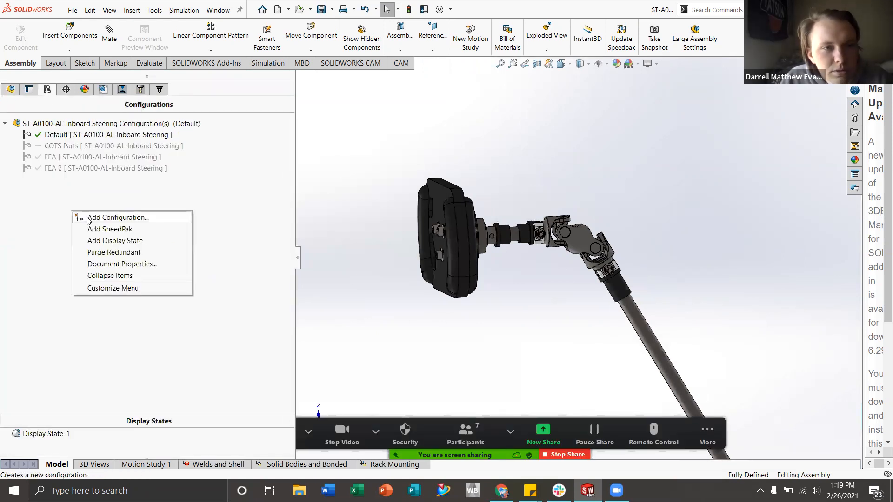
{"action": "left_click", "coordinate": [88, 218]}
{"action": "type", "text": "S"}
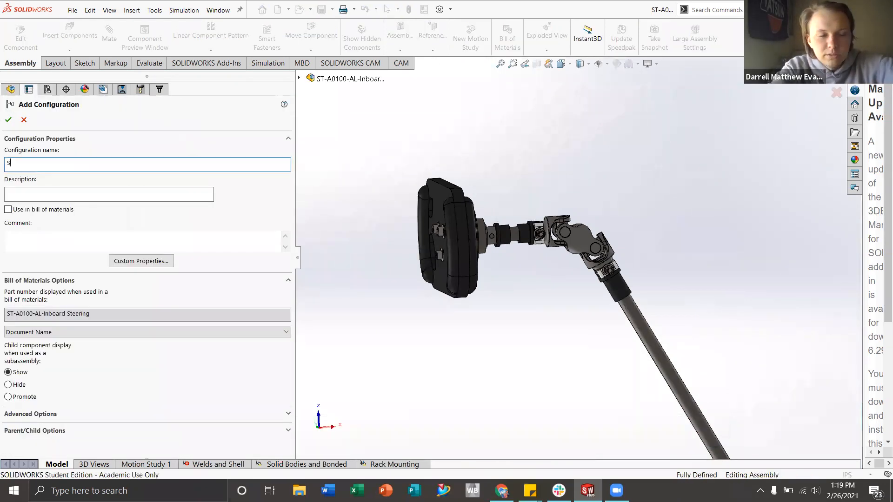
{"action": "type", "text": "ingle U-joint"}
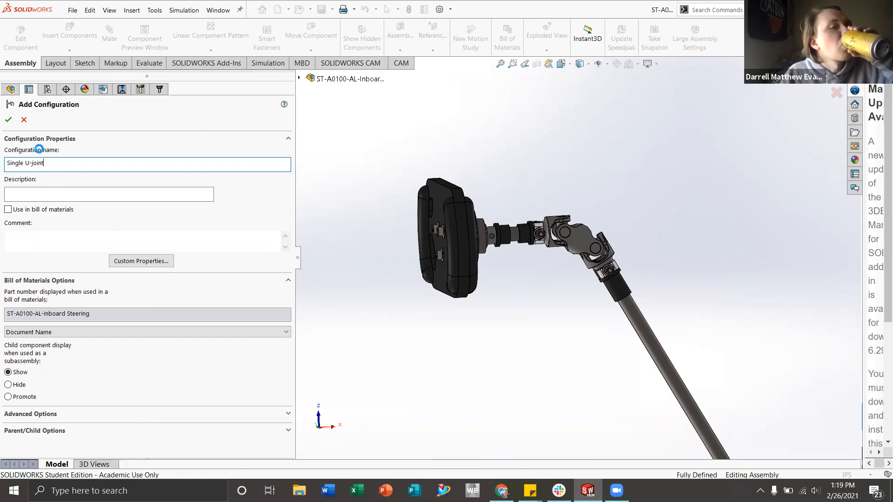
{"action": "left_click", "coordinate": [10, 93]}
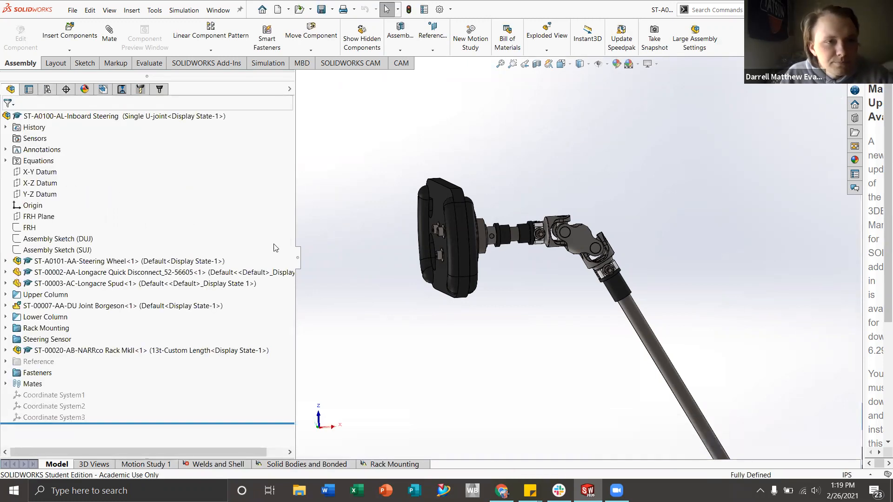
{"action": "left_click", "coordinate": [45, 89]}
{"action": "left_click", "coordinate": [10, 89]}
- Show all hidden components in the Upper Column and Lower Column folders
{"action": "middle_click_drag", "start_coordinate": [539, 303], "coordinate": [554, 285], "text": "ctrl"}
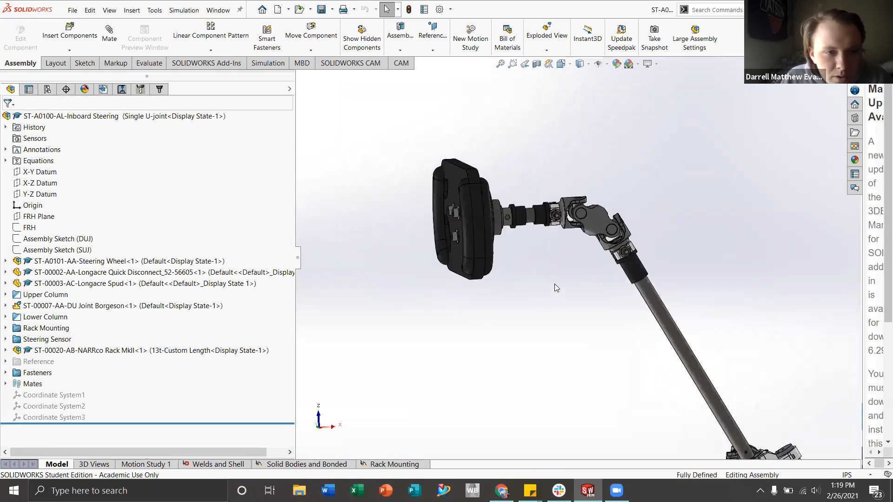
{"action": "right_click", "coordinate": [53, 295]}
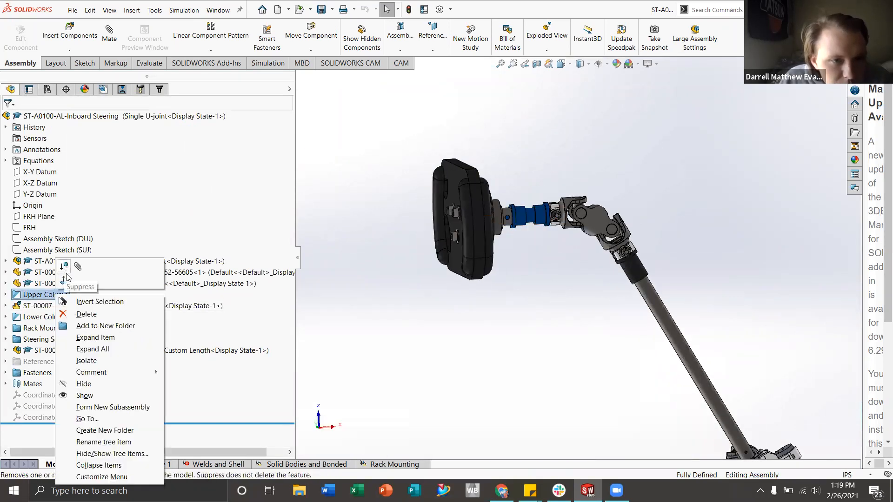
{"action": "left_click", "coordinate": [85, 396]}
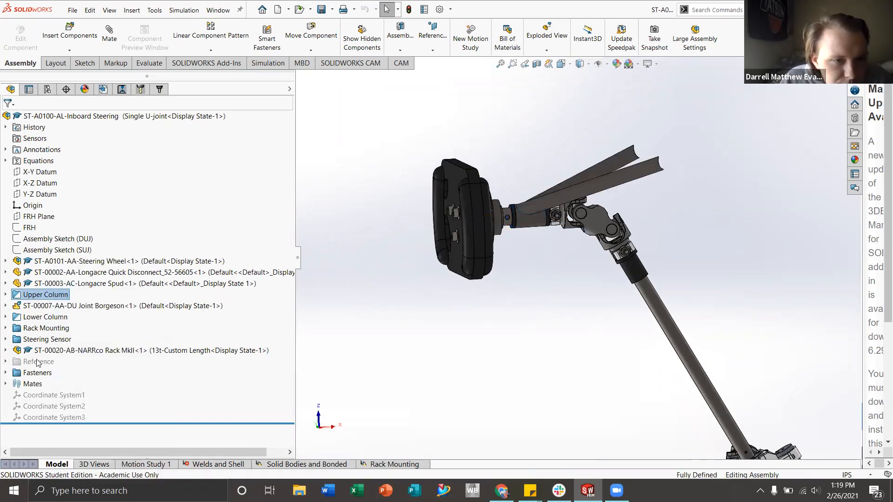
{"action": "right_click", "coordinate": [42, 318]}
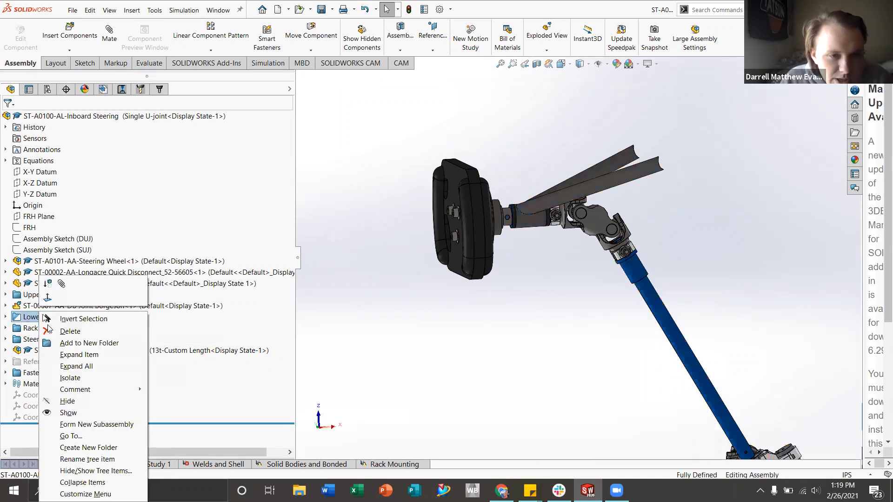
{"action": "left_click", "coordinate": [69, 412]}
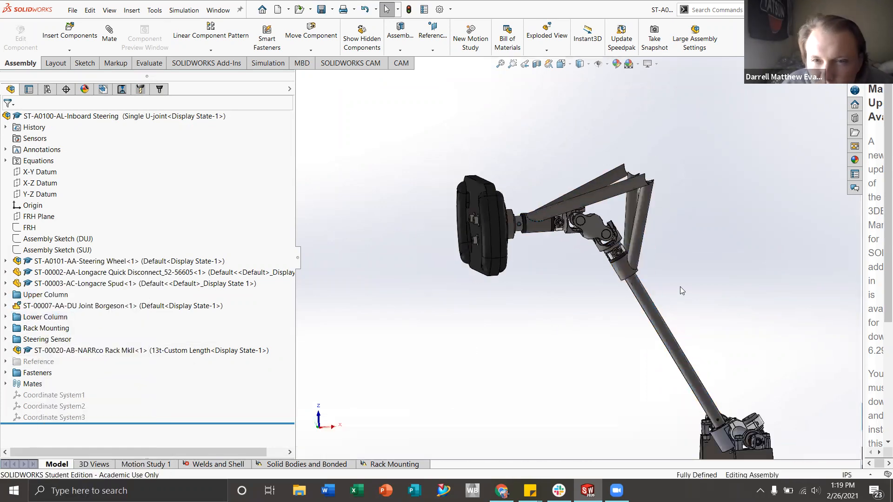
- Suppress the ST-00007-AA-DU Joint Borgeson subassembly between the upper and lower columns
{"action": "scroll", "coordinate": [680, 287], "scroll_direction": "up", "scroll_amount": 2}
{"action": "scroll", "coordinate": [665, 325], "scroll_direction": "down", "scroll_amount": 6}
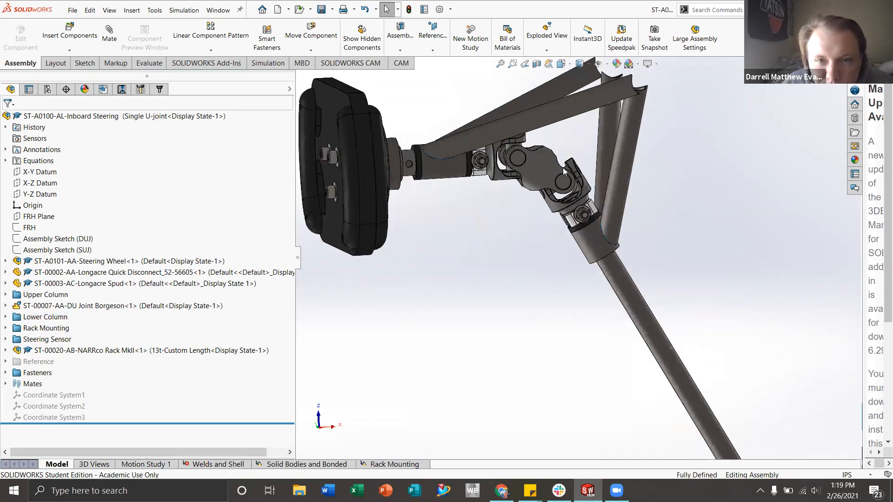
{"action": "left_click", "coordinate": [544, 173]}
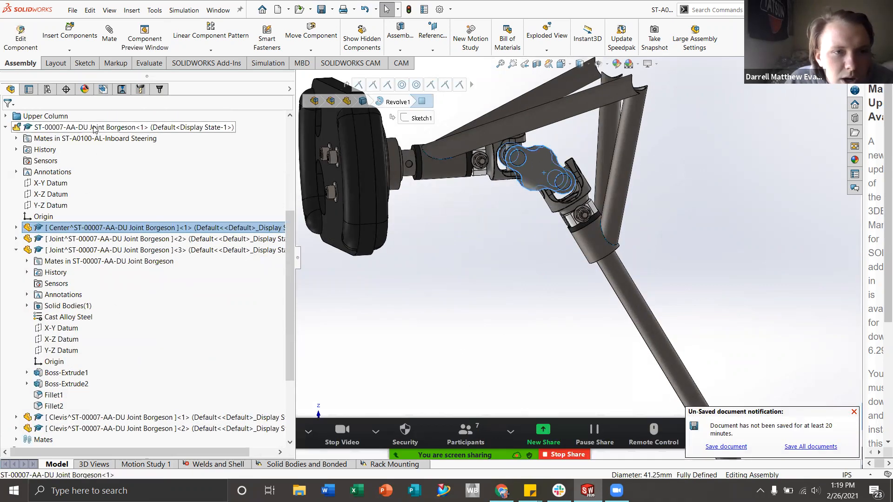
{"action": "right_click", "coordinate": [95, 129]}
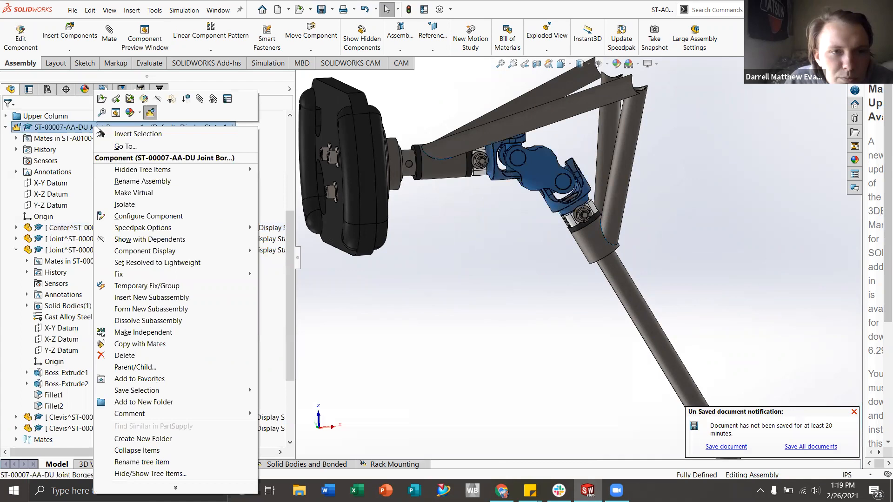
{"action": "left_click", "coordinate": [188, 101]}
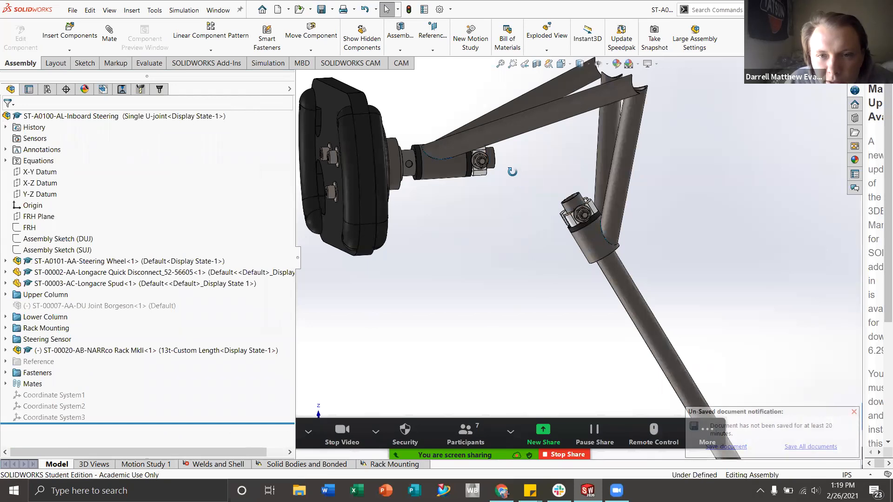
- Suppress the ST-10004-AB-Upper Column and ST-10008-AA-Lower Column parts
{"action": "mouse_move", "coordinate": [512, 193]}
{"action": "middle_mouse_down"}
{"action": "mouse_move", "coordinate": [520, 178]}
{"action": "mouse_move", "coordinate": [525, 184]}
{"action": "middle_mouse_up"}
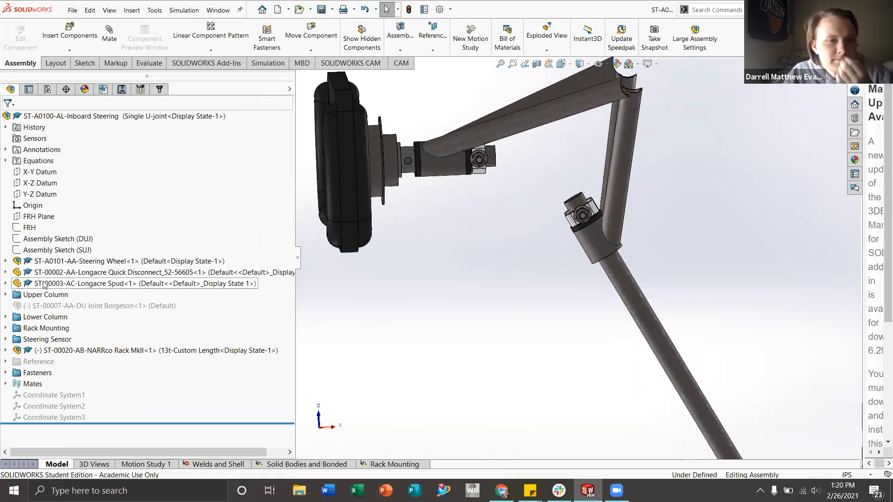
{"action": "left_click", "coordinate": [6, 295]}
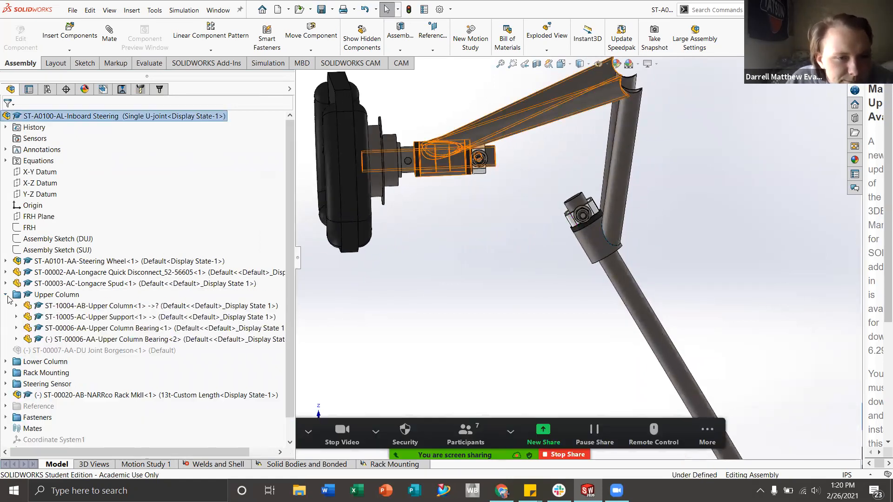
{"action": "left_click", "coordinate": [96, 311]}
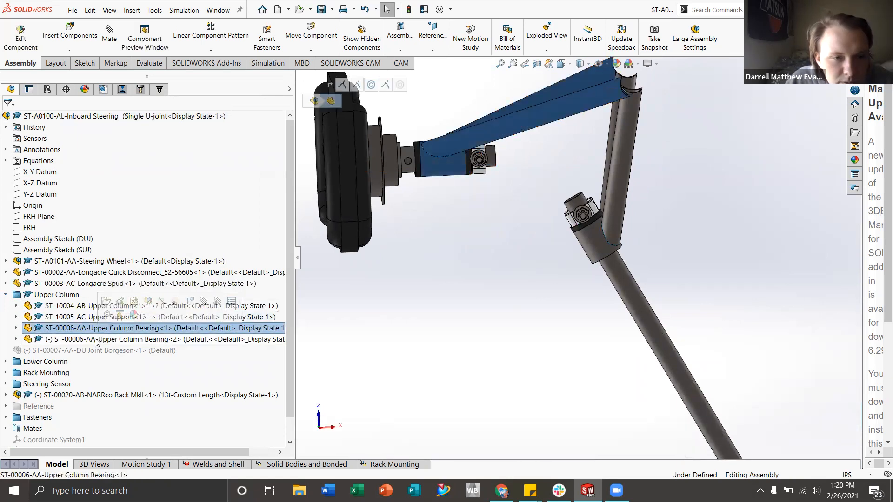
{"action": "left_click", "coordinate": [78, 307]}
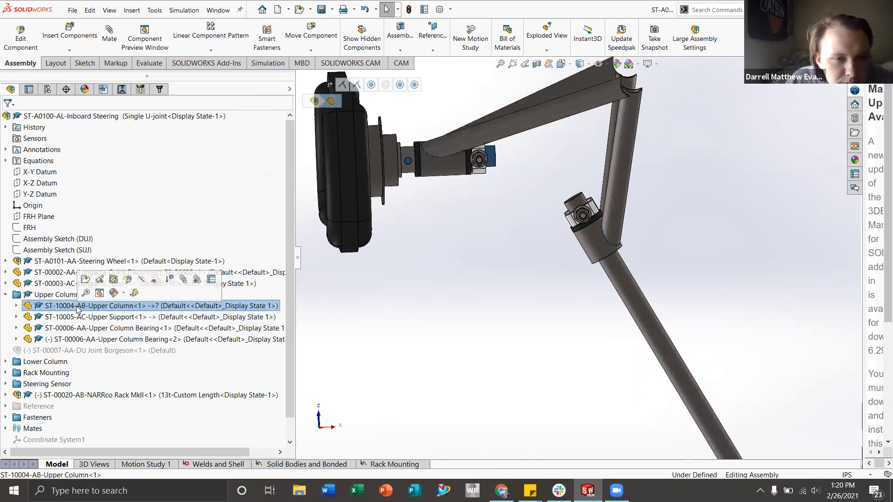
{"action": "left_click", "coordinate": [169, 281]}
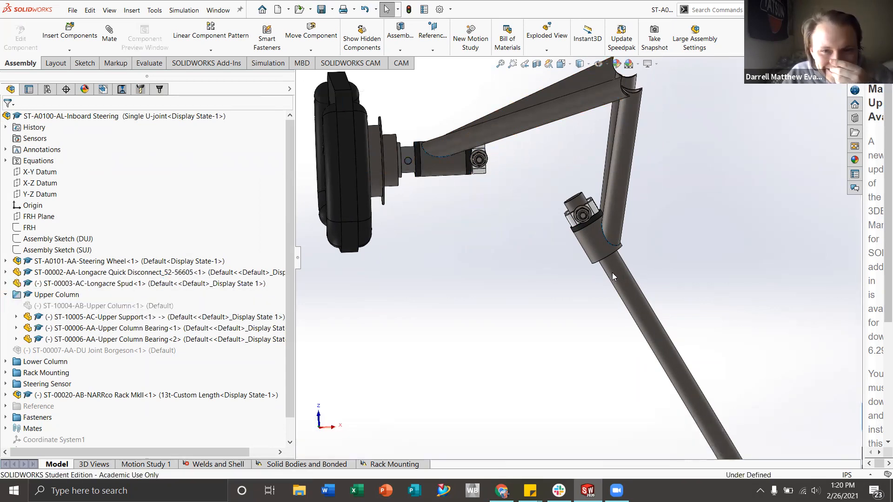
{"action": "left_click", "coordinate": [627, 281]}
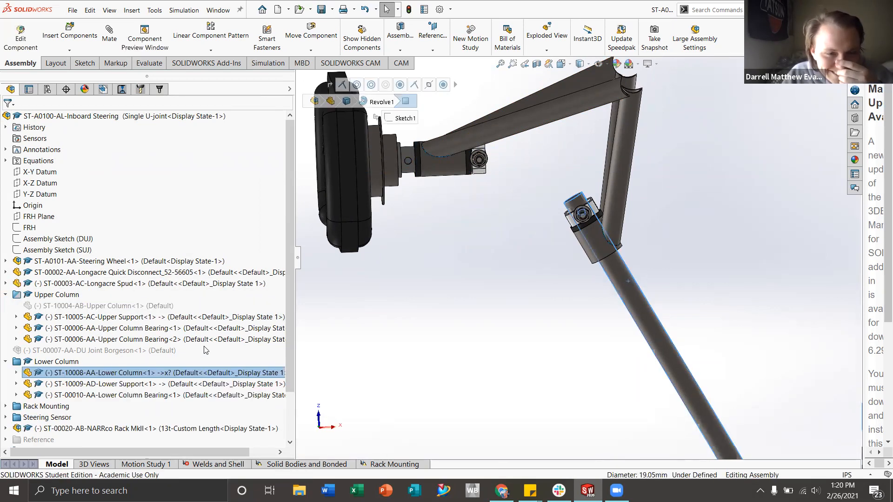
{"action": "right_click", "coordinate": [117, 377]}
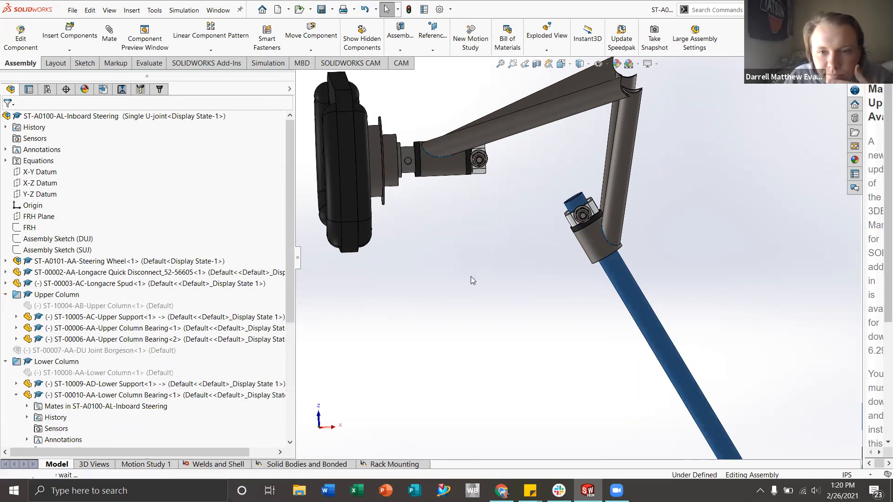
- Suppress the ST-10009-AD-Lower Support part
{"action": "scroll", "coordinate": [578, 258], "scroll_direction": "up", "scroll_amount": 4}
{"action": "middle_click_drag", "start_coordinate": [597, 291], "coordinate": [586, 215], "text": "ctrl"}
{"action": "scroll", "coordinate": [586, 215], "scroll_direction": "up", "scroll_amount": 3}
{"action": "scroll", "coordinate": [587, 216], "scroll_direction": "down", "scroll_amount": 4}
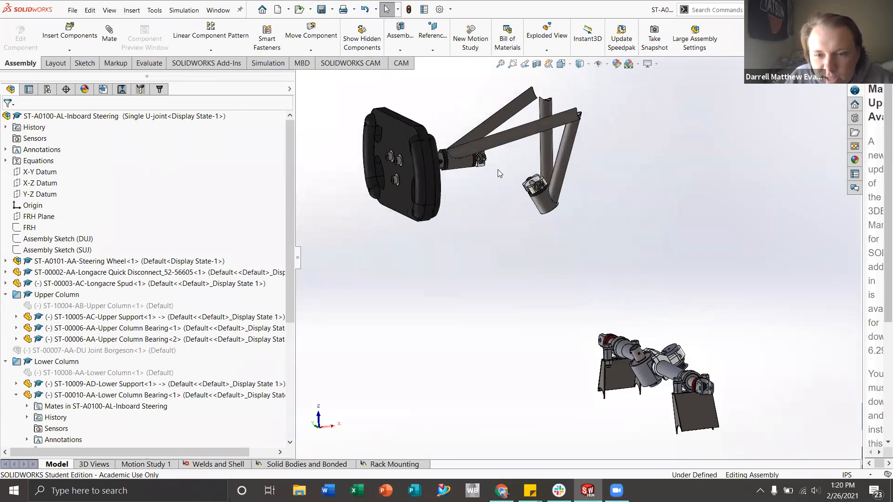
{"action": "middle_click_drag", "start_coordinate": [571, 277], "coordinate": [574, 257]}
{"action": "scroll", "coordinate": [571, 255], "scroll_direction": "up", "scroll_amount": 2}
{"action": "left_click", "coordinate": [545, 208]}
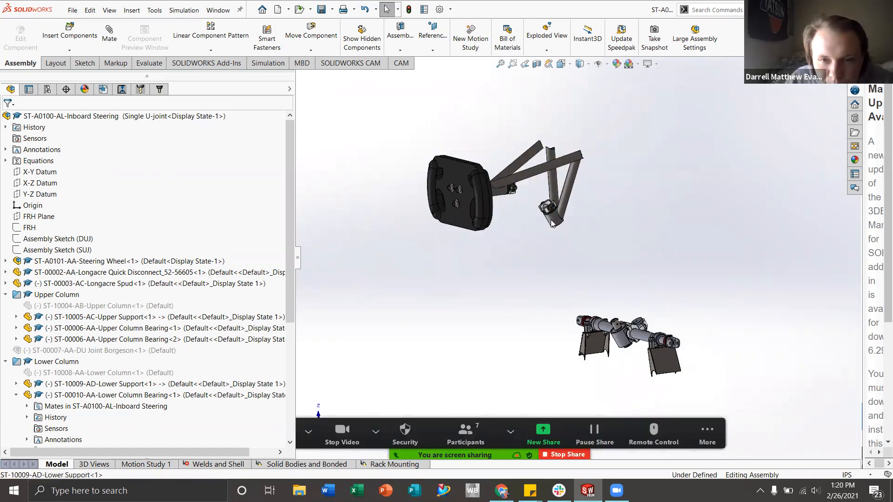
{"action": "right_click", "coordinate": [103, 389]}
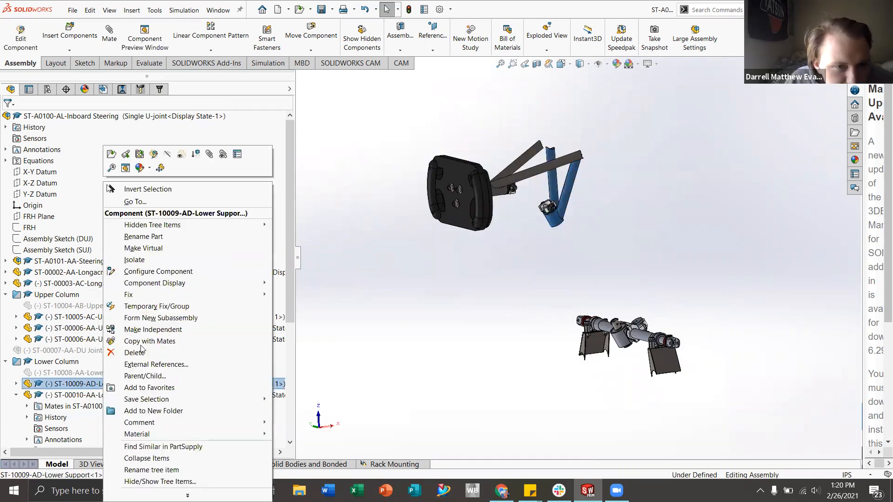
{"action": "left_click", "coordinate": [196, 156]}
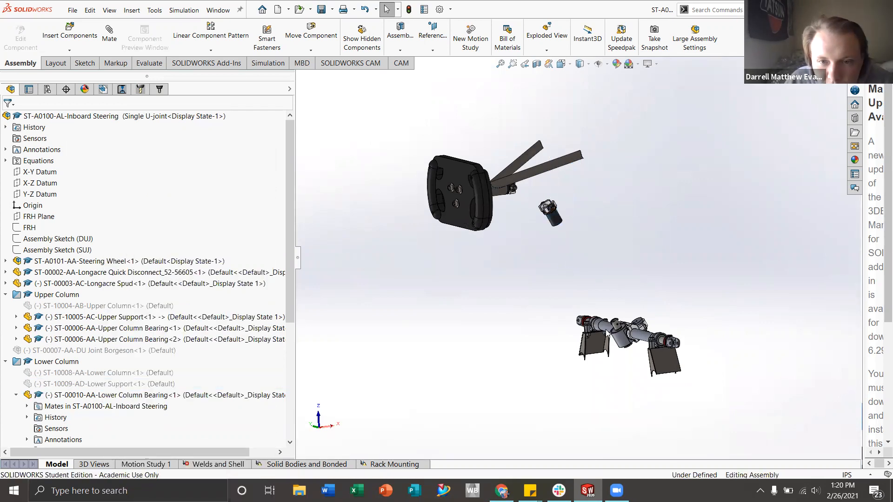
- Show Assembly Sketch (SUJ) and set the assembly to the standard Left view
{"action": "scroll", "coordinate": [608, 331], "scroll_direction": "up", "scroll_amount": 2}
{"action": "scroll", "coordinate": [615, 333], "scroll_direction": "down", "scroll_amount": 4}
{"action": "scroll", "coordinate": [181, 383], "scroll_direction": "down", "scroll_amount": 5}
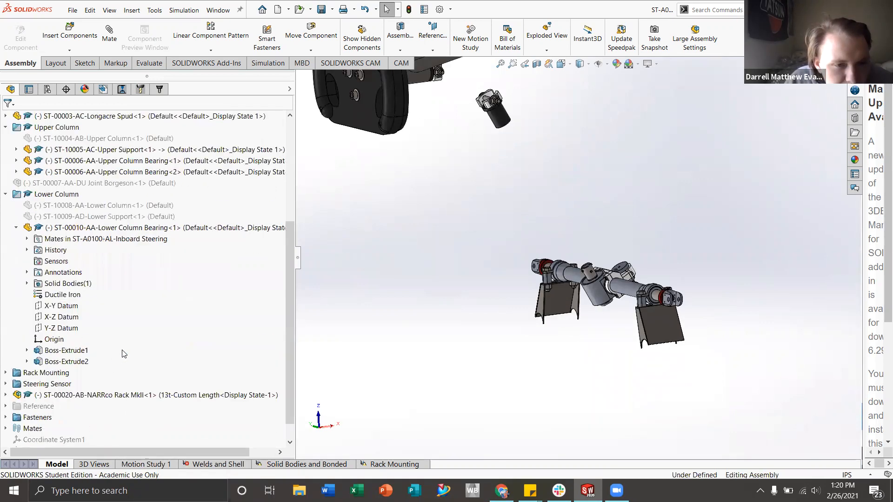
{"action": "scroll", "coordinate": [95, 381], "scroll_direction": "up", "scroll_amount": 5}
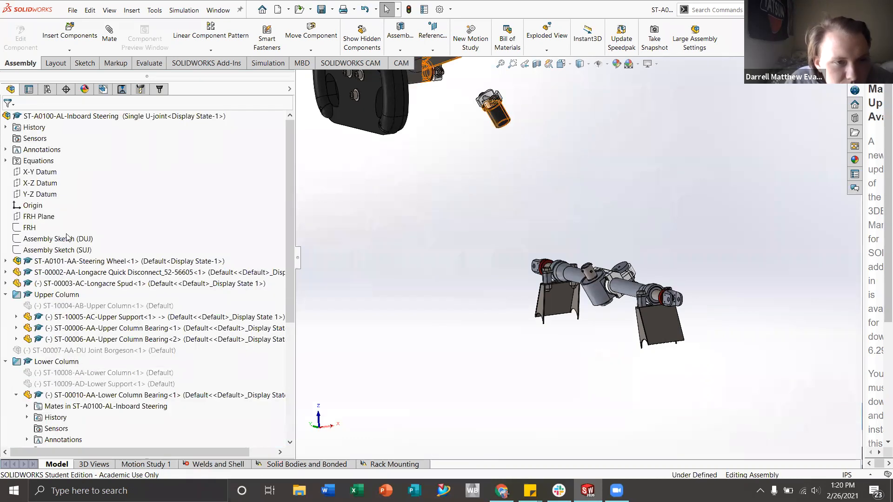
{"action": "left_click", "coordinate": [60, 252]}
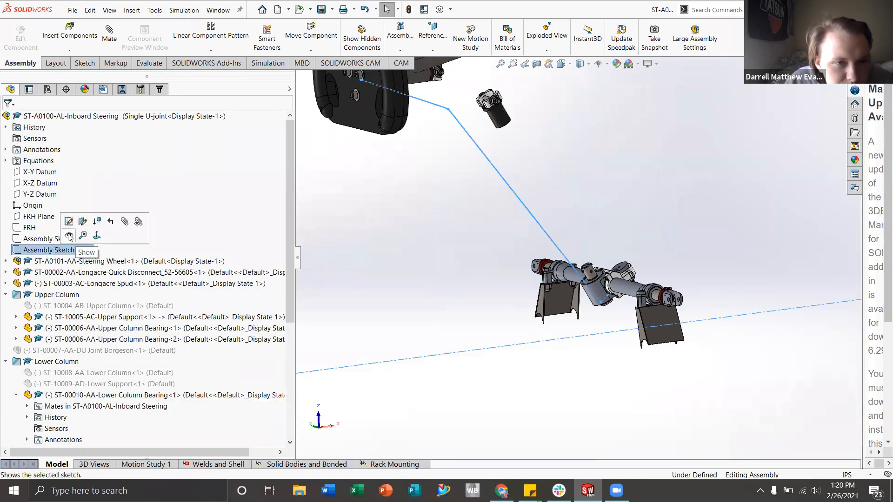
{"action": "middle_click_drag", "start_coordinate": [506, 313], "coordinate": [516, 346]}
{"action": "middle_click_drag", "start_coordinate": [540, 289], "coordinate": [534, 299]}
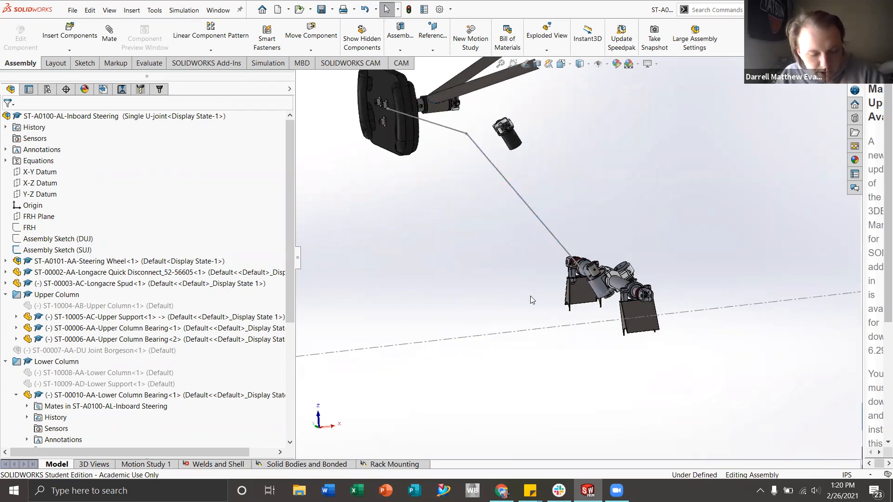
{"action": "key", "text": "ctrl+3"}
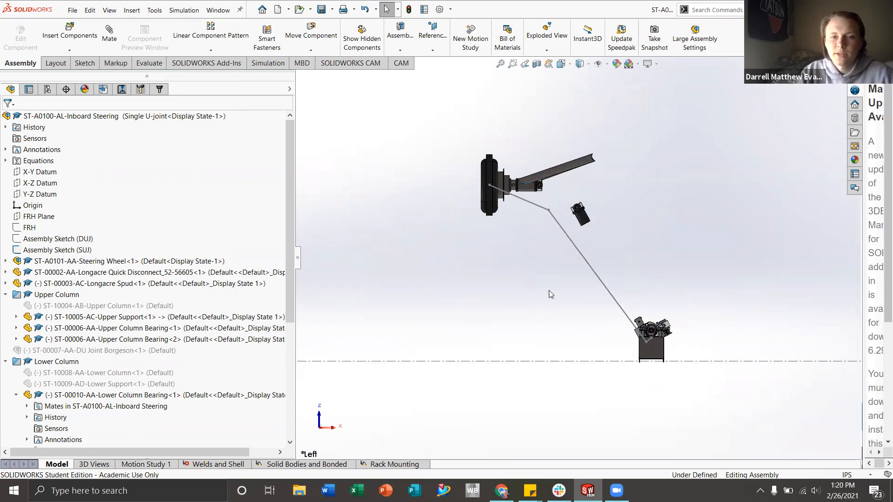
- Examine the Assembly Sketch (SUJ) lines running from the steering wheel to the rack housing, checking each segment's length
{"action": "scroll", "coordinate": [554, 290], "scroll_direction": "down", "scroll_amount": 2}
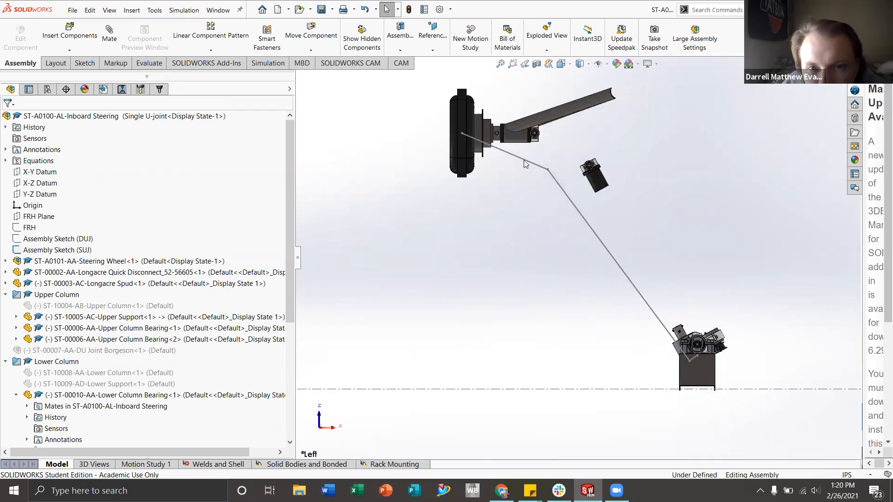
{"action": "left_click", "coordinate": [521, 159]}
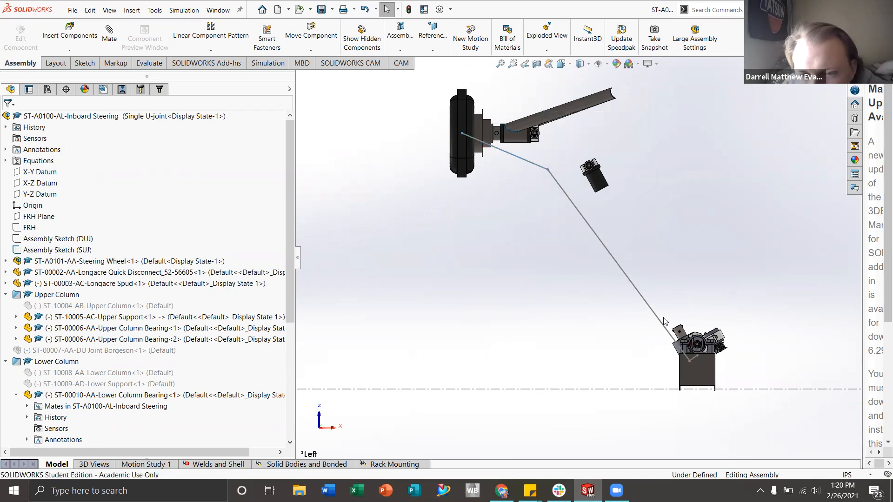
{"action": "left_click", "coordinate": [647, 309]}
{"action": "scroll", "coordinate": [627, 296], "scroll_direction": "up", "scroll_amount": 2}
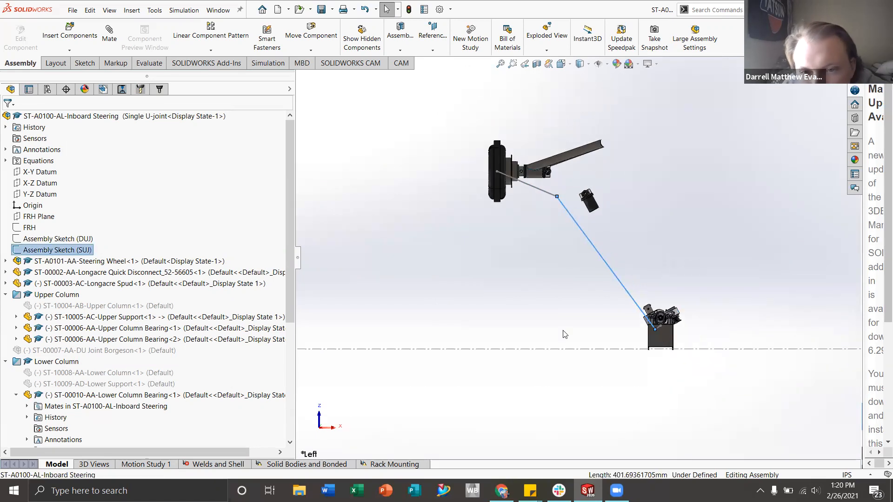
{"action": "scroll", "coordinate": [660, 356], "scroll_direction": "down", "scroll_amount": 2}
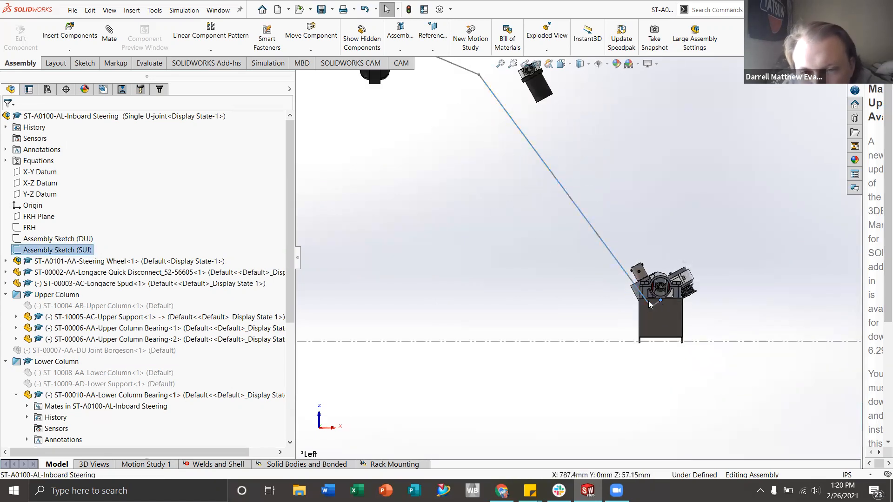
{"action": "scroll", "coordinate": [572, 302], "scroll_direction": "up", "scroll_amount": 3}
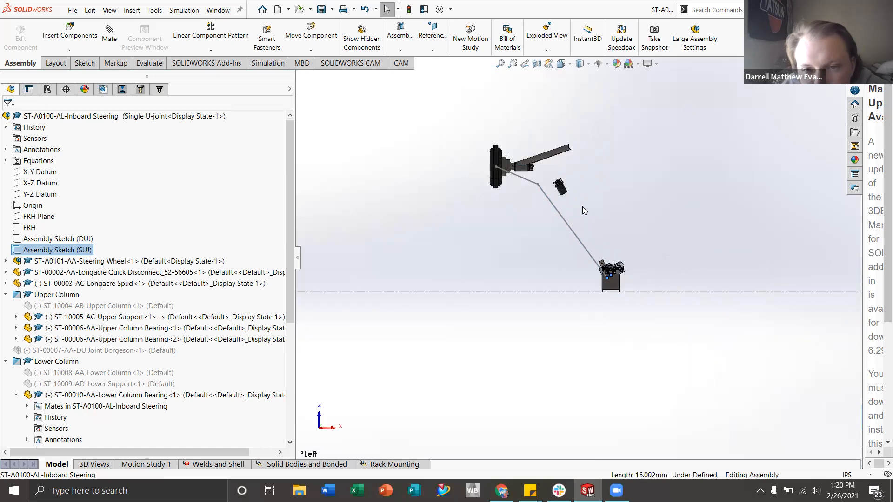
{"action": "left_click", "coordinate": [528, 195]}
{"action": "left_click", "coordinate": [494, 170]}
{"action": "scroll", "coordinate": [575, 262], "scroll_direction": "up", "scroll_amount": 2}
{"action": "mouse_move", "coordinate": [577, 263]}
{"action": "middle_mouse_down"}
{"action": "mouse_move", "coordinate": [605, 295]}
{"action": "mouse_move", "coordinate": [601, 276]}
{"action": "middle_mouse_up"}
{"action": "scroll", "coordinate": [601, 275], "scroll_direction": "down", "scroll_amount": 4}
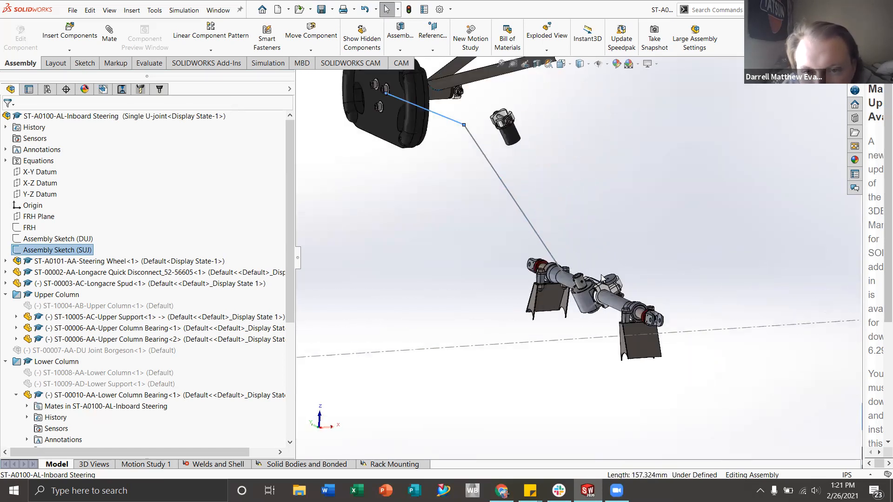
{"action": "scroll", "coordinate": [601, 277], "scroll_direction": "down", "scroll_amount": 2}
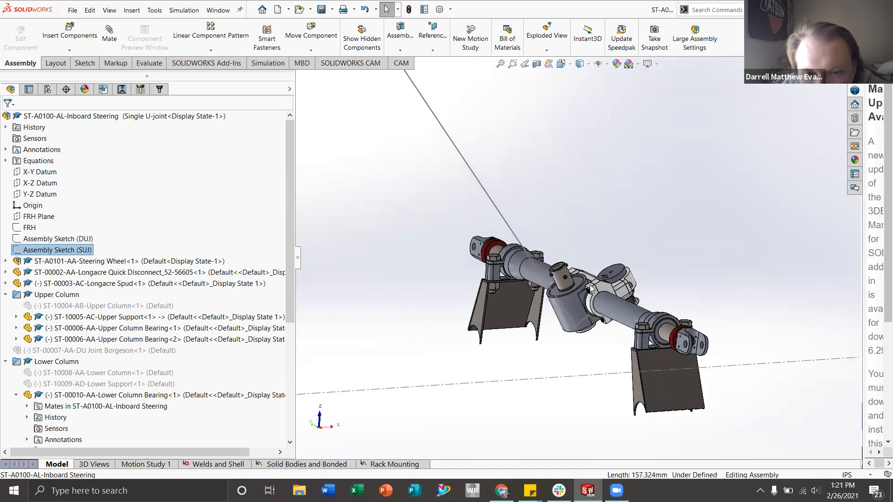
{"action": "left_click", "coordinate": [573, 302]}
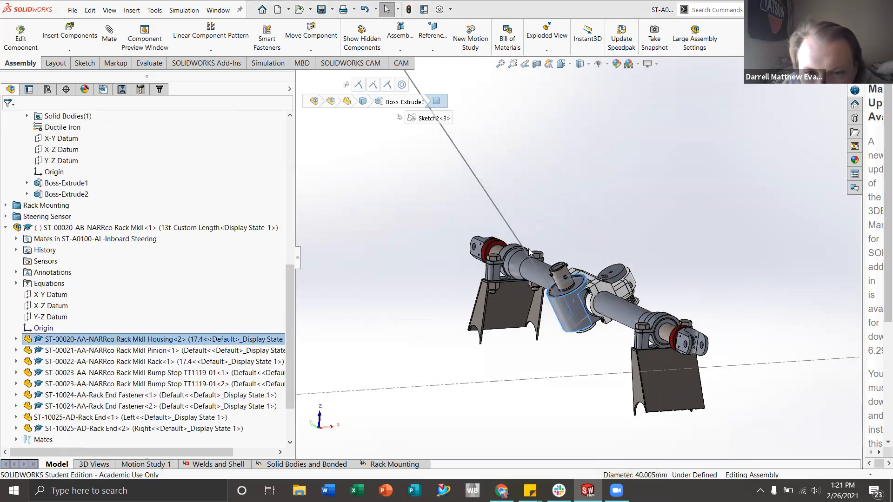
{"action": "left_click", "coordinate": [503, 215]}
{"action": "scroll", "coordinate": [519, 287], "scroll_direction": "up", "scroll_amount": 3}
{"action": "scroll", "coordinate": [68, 339], "scroll_direction": "down", "scroll_amount": 6}
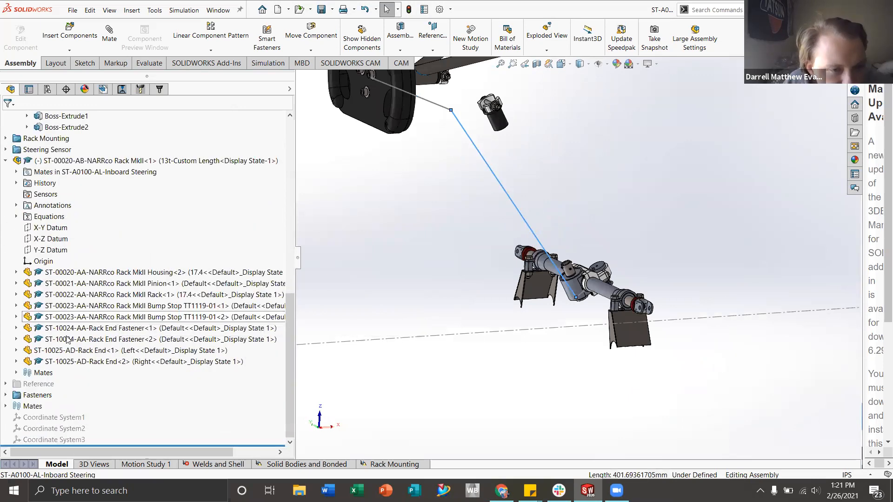
- Review the assembly mates in the Steering Wheel Mates and DU-jnt Mates folders, including which geometry they reference
{"action": "left_click", "coordinate": [6, 406]}
{"action": "scroll", "coordinate": [78, 361], "scroll_direction": "down", "scroll_amount": 3}
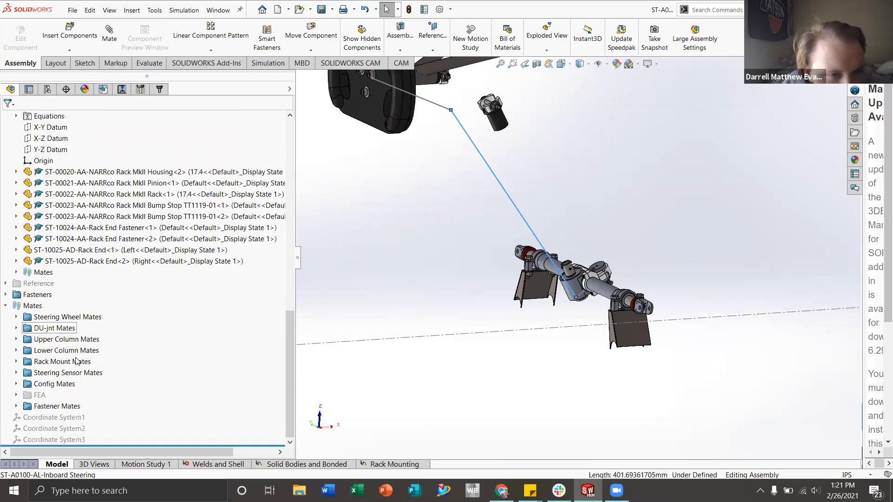
{"action": "scroll", "coordinate": [525, 236], "scroll_direction": "up", "scroll_amount": 4}
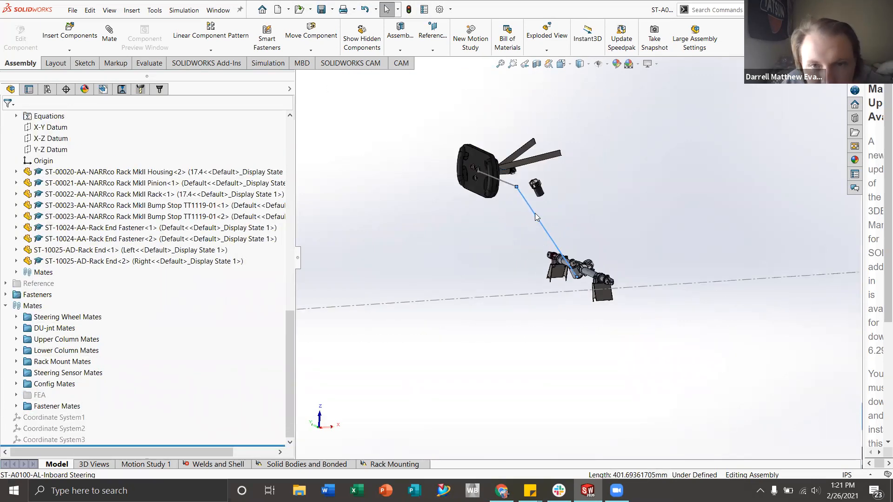
{"action": "scroll", "coordinate": [534, 213], "scroll_direction": "down", "scroll_amount": 3}
{"action": "left_click", "coordinate": [509, 244]}
{"action": "middle_click_drag", "start_coordinate": [550, 197], "coordinate": [524, 184]}
{"action": "scroll", "coordinate": [502, 173], "scroll_direction": "down", "scroll_amount": 2}
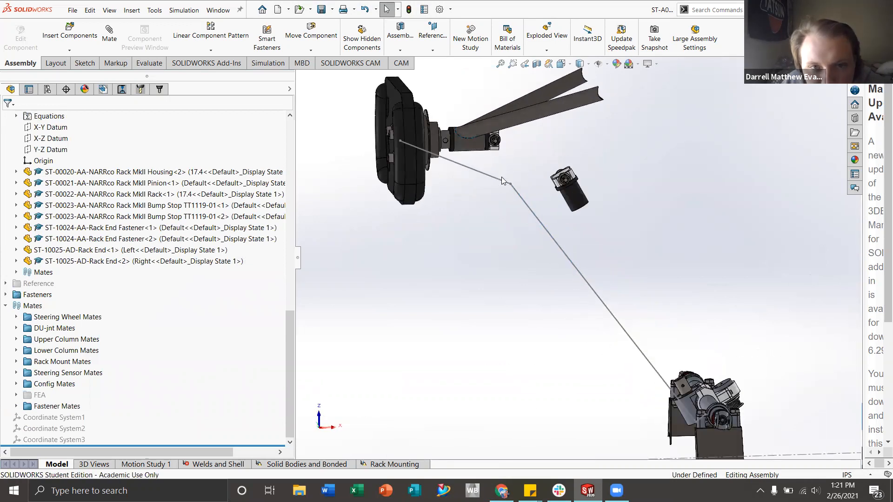
{"action": "left_click", "coordinate": [65, 318]}
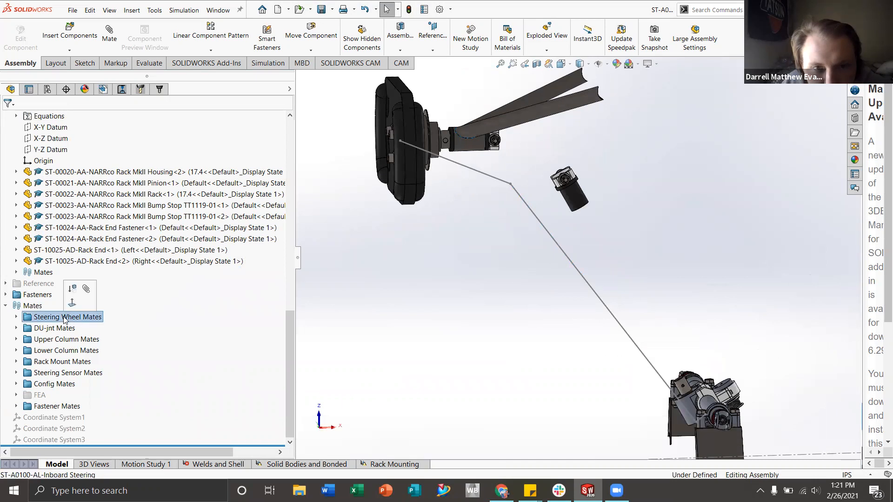
{"action": "left_click", "coordinate": [16, 317]}
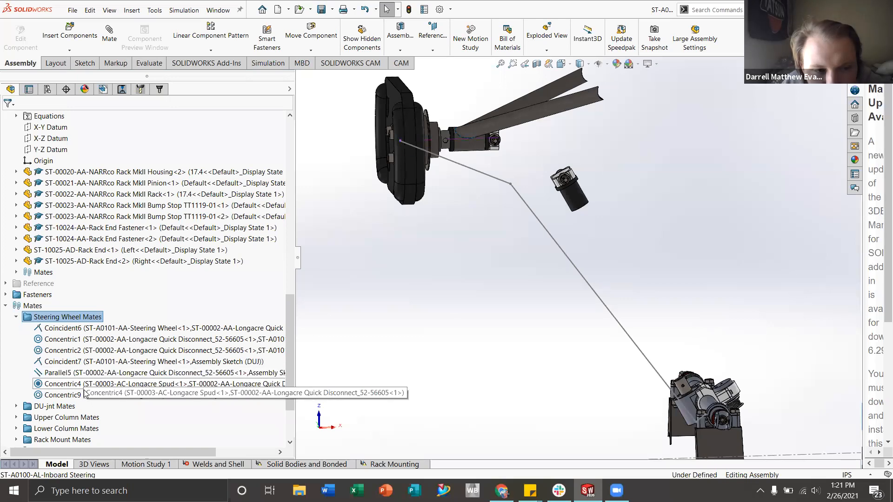
{"action": "left_click", "coordinate": [17, 406]}
{"action": "scroll", "coordinate": [88, 400], "scroll_direction": "down", "scroll_amount": 2}
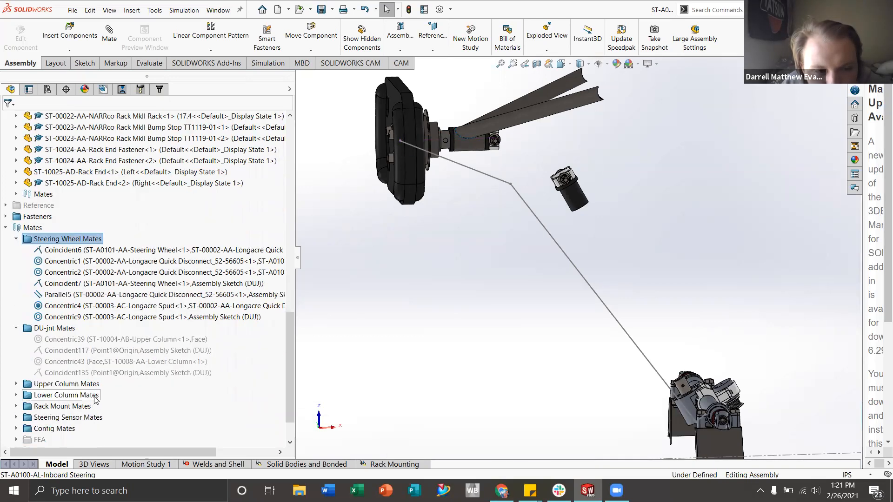
{"action": "left_click", "coordinate": [91, 340]}
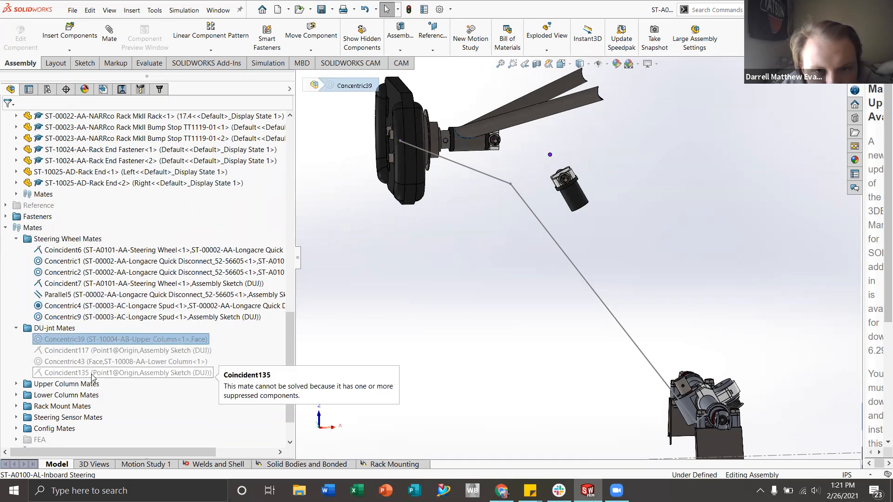
- Inspect the mates that position the ST-A0101-AA-Steering Wheel subassembly in the inboard steering assembly
{"action": "scroll", "coordinate": [112, 319], "scroll_direction": "up", "scroll_amount": 15}
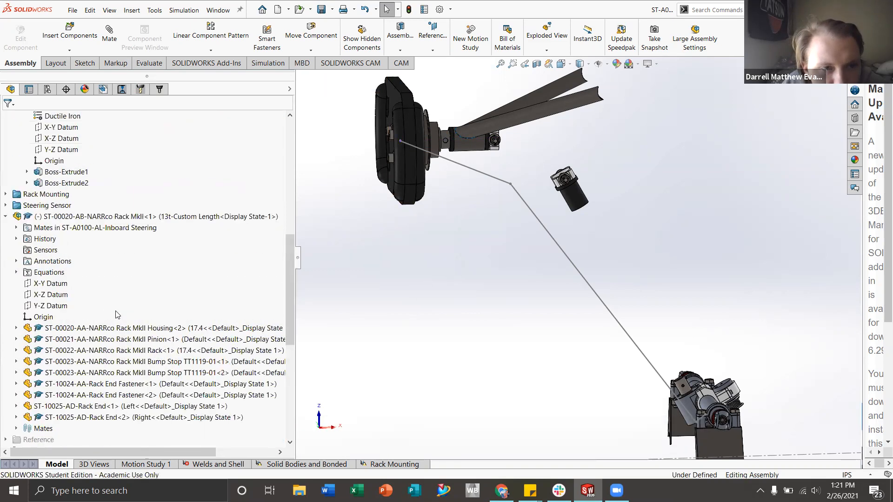
{"action": "scroll", "coordinate": [113, 320], "scroll_direction": "up", "scroll_amount": 5}
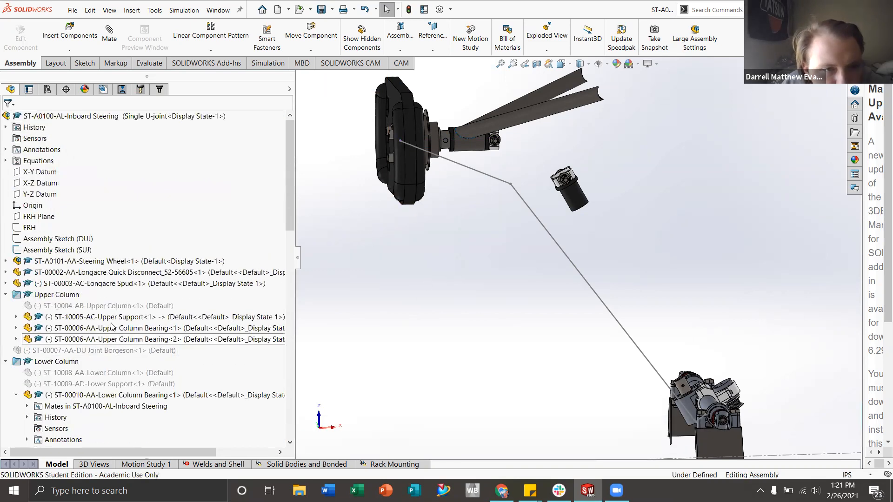
{"action": "left_click", "coordinate": [6, 261]}
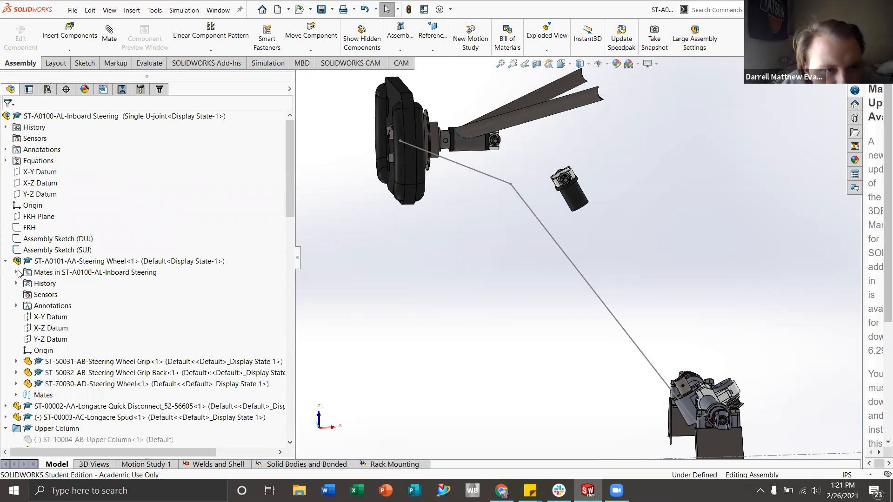
{"action": "left_click", "coordinate": [16, 272]}
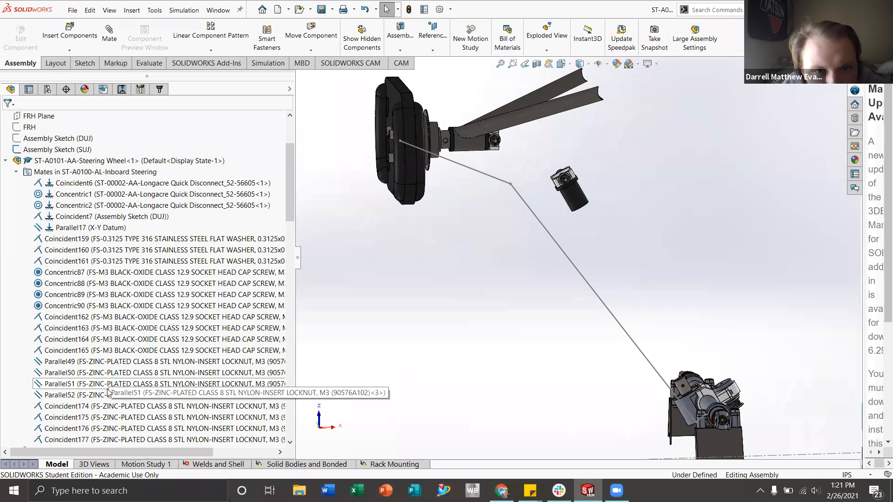
{"action": "scroll", "coordinate": [158, 325], "scroll_direction": "up", "scroll_amount": 2}
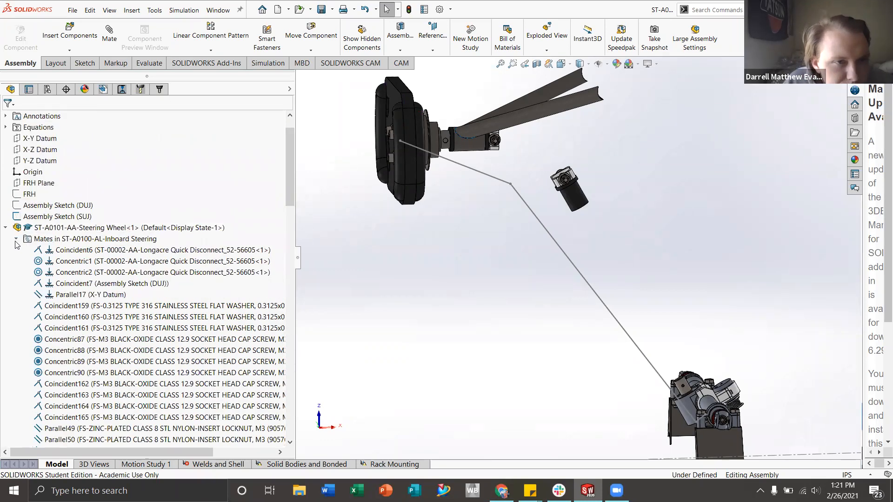
{"action": "left_click", "coordinate": [16, 239]}
{"action": "scroll", "coordinate": [137, 274], "scroll_direction": "down", "scroll_amount": 1}
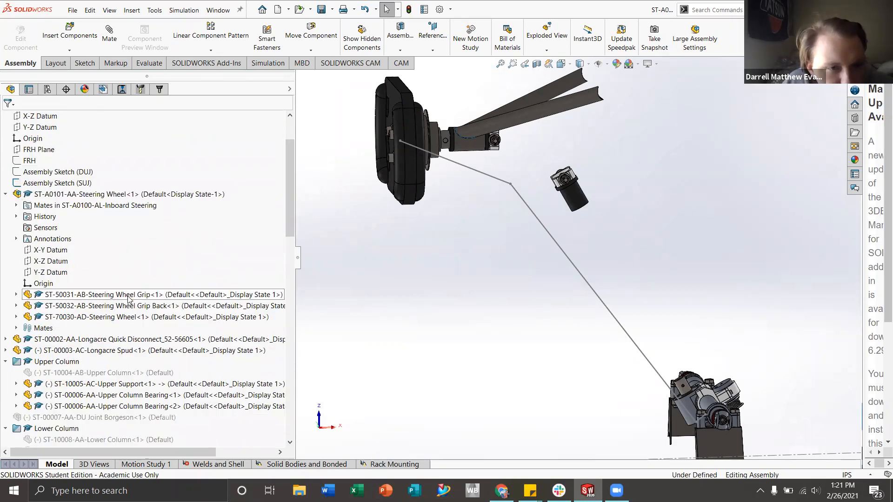
- Suppress the Concentric9 mate between the ST-00003-AC-Longacre Spud and Assembly Sketch (DUJ)
{"action": "scroll", "coordinate": [129, 299], "scroll_direction": "down", "scroll_amount": 2}
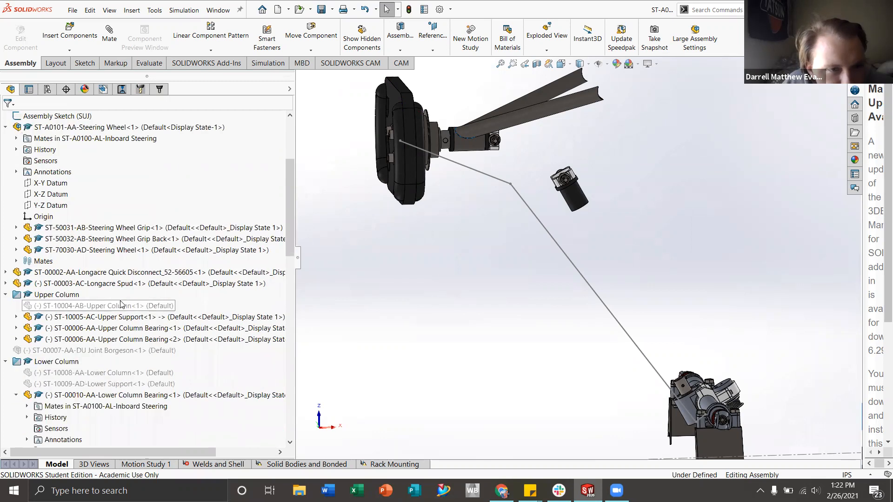
{"action": "left_click", "coordinate": [135, 318]}
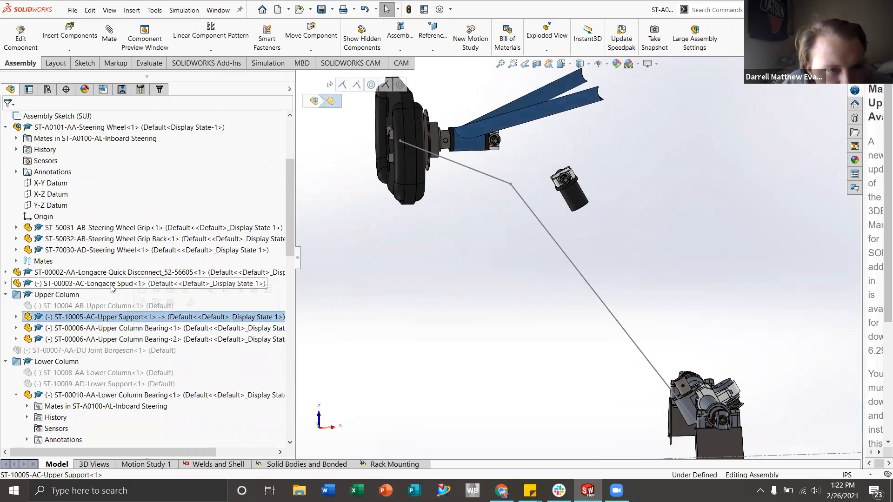
{"action": "left_click", "coordinate": [40, 284]}
{"action": "left_click", "coordinate": [7, 284]}
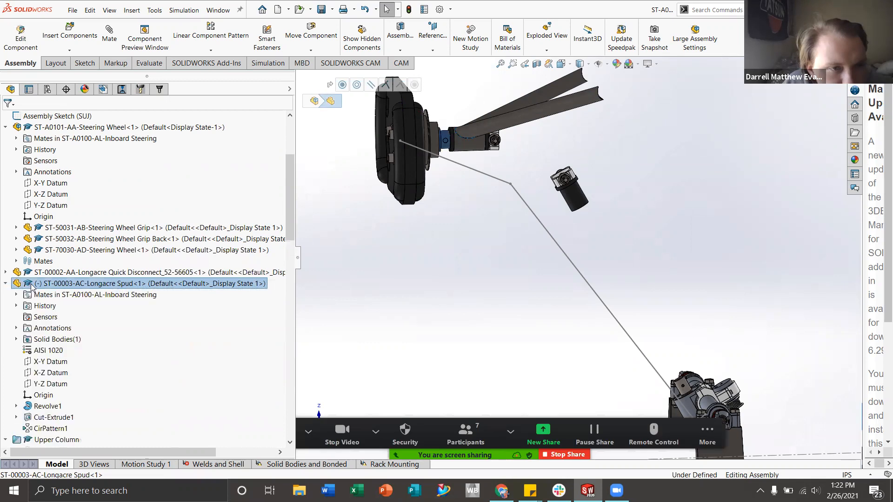
{"action": "left_click", "coordinate": [17, 295]}
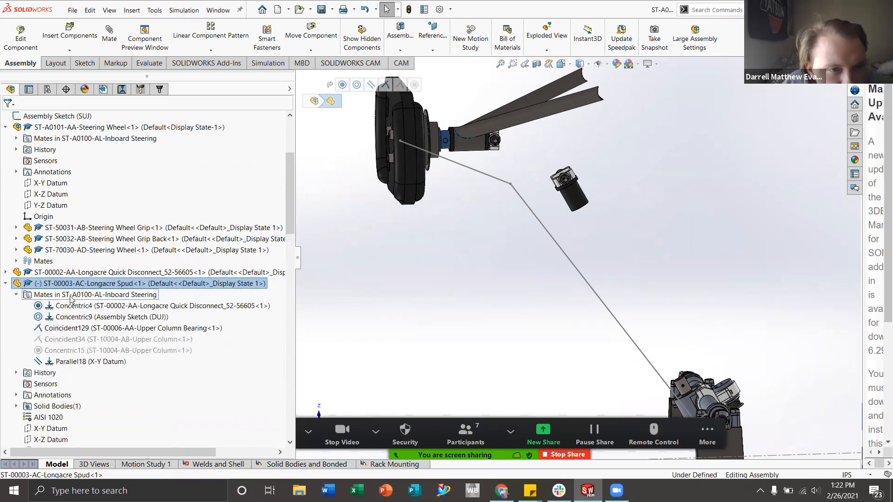
{"action": "right_click", "coordinate": [77, 321]}
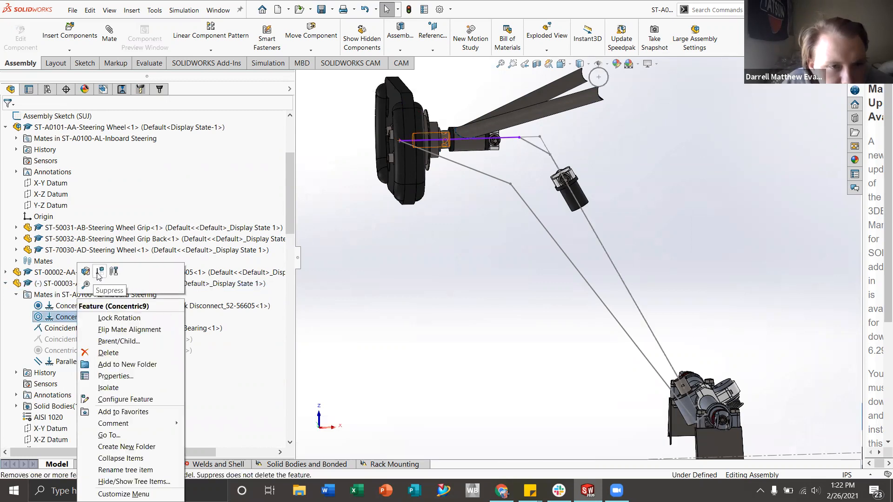
{"action": "left_click", "coordinate": [97, 302]}
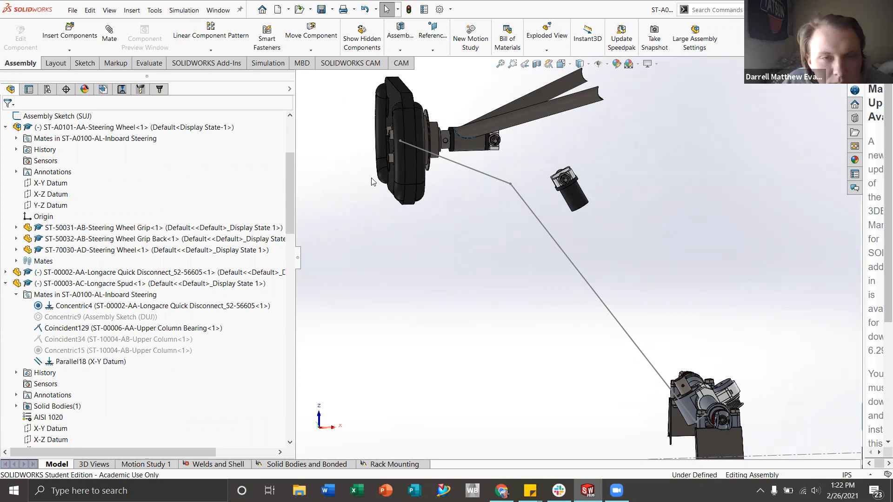
- Try to add a concentric mate between the Longacre Spud's cylindrical face and the upper line of Assembly Sketch (SUJ)
{"action": "left_click", "coordinate": [111, 39]}
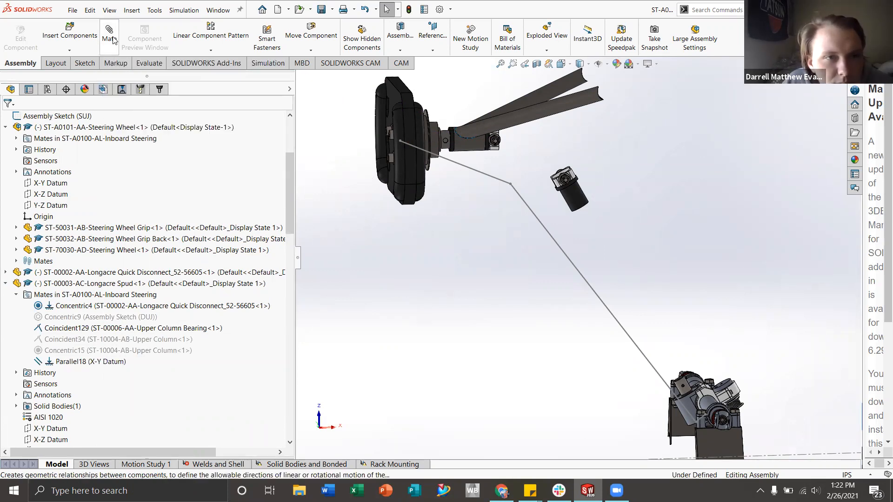
{"action": "middle_click_drag", "start_coordinate": [497, 154], "coordinate": [377, 152]}
{"action": "scroll", "coordinate": [518, 154], "scroll_direction": "down", "scroll_amount": 10}
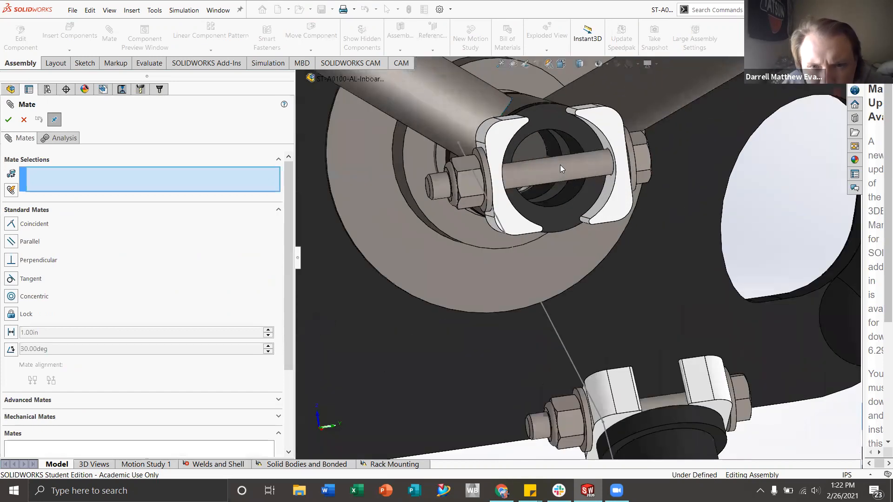
{"action": "middle_click_drag", "start_coordinate": [559, 165], "coordinate": [541, 146]}
{"action": "left_click", "coordinate": [545, 175]}
{"action": "scroll", "coordinate": [549, 223], "scroll_direction": "up", "scroll_amount": 5}
{"action": "middle_click_drag", "start_coordinate": [516, 233], "coordinate": [581, 260]}
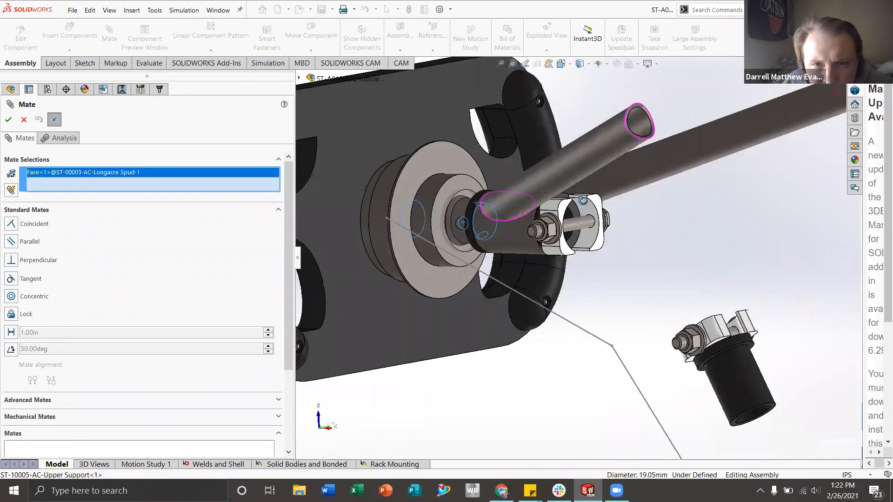
{"action": "scroll", "coordinate": [577, 265], "scroll_direction": "up", "scroll_amount": 3}
{"action": "scroll", "coordinate": [550, 260], "scroll_direction": "down", "scroll_amount": 2}
{"action": "left_click", "coordinate": [551, 266]}
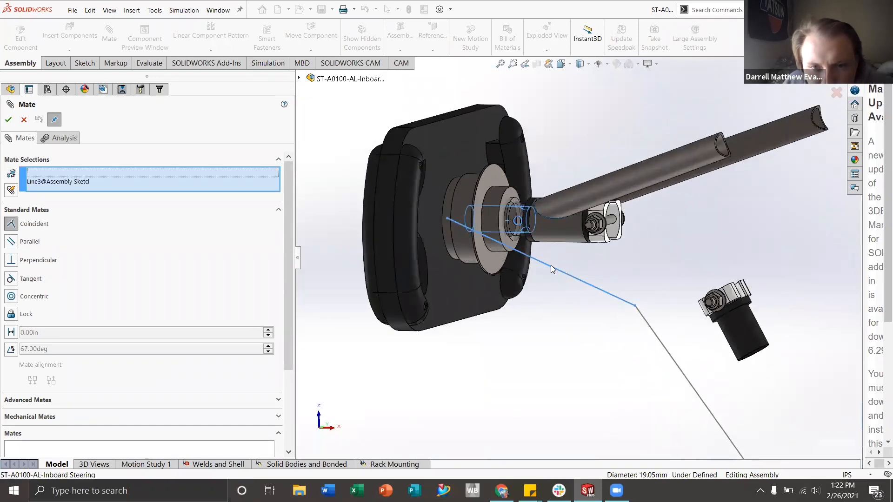
{"action": "scroll", "coordinate": [560, 279], "scroll_direction": "up", "scroll_amount": 3}
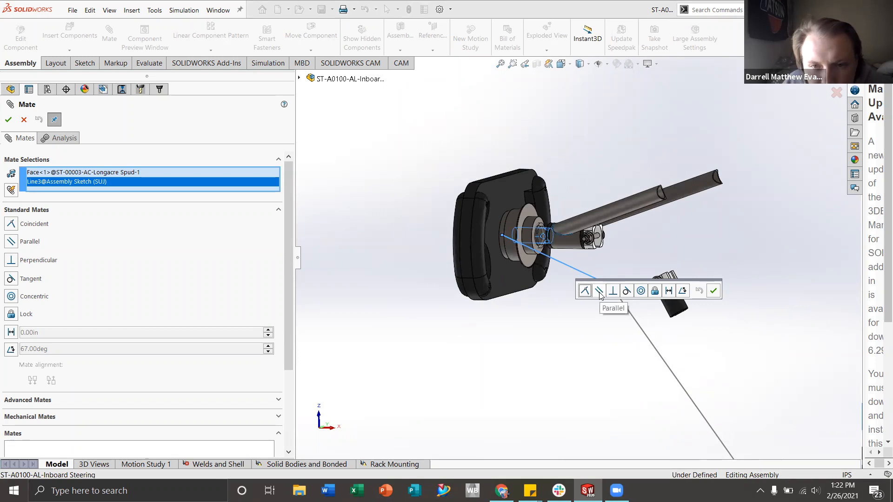
{"action": "left_click", "coordinate": [640, 292]}
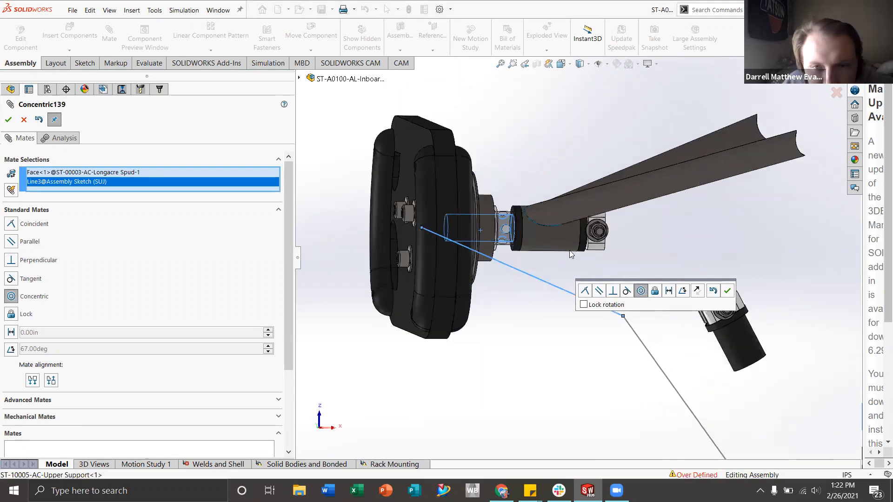
{"action": "left_click", "coordinate": [24, 120]}
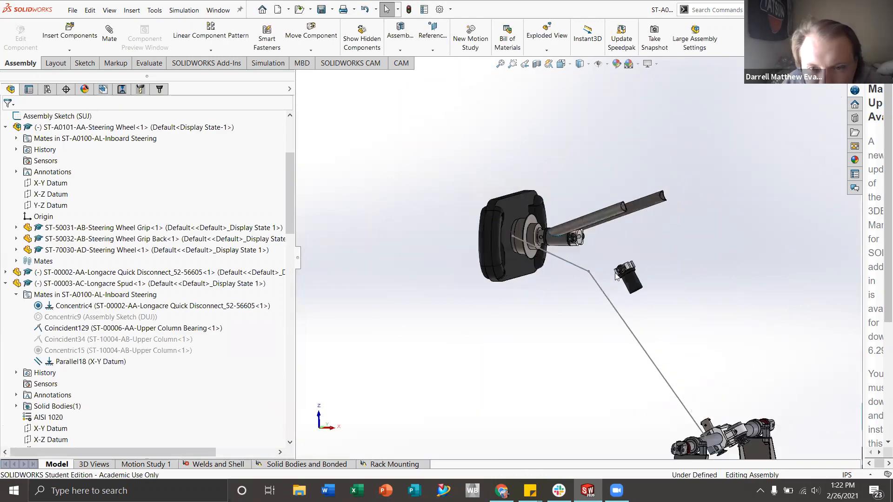
- Hide Assembly Sketch (SUJ) and show Assembly Sketch (DUJ) in the inboard steering assembly
{"action": "scroll", "coordinate": [74, 322], "scroll_direction": "down", "scroll_amount": 10}
{"action": "scroll", "coordinate": [74, 322], "scroll_direction": "down", "scroll_amount": 10}
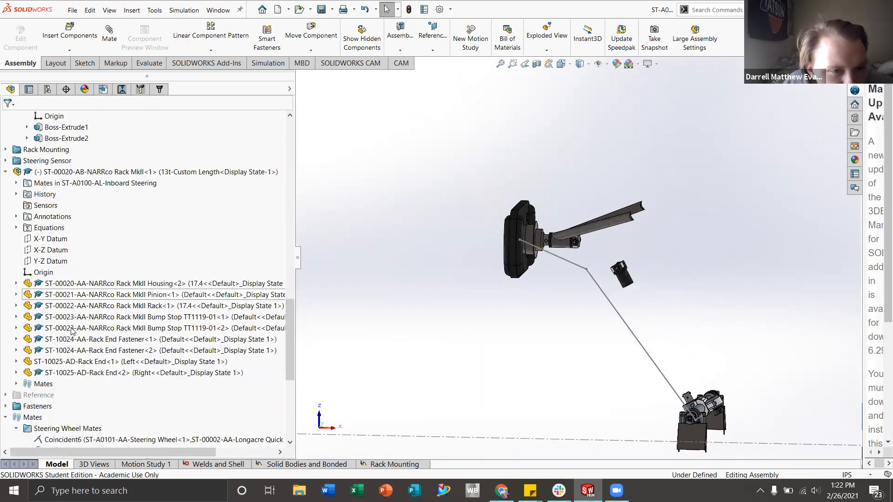
{"action": "scroll", "coordinate": [41, 284], "scroll_direction": "up", "scroll_amount": 20}
{"action": "scroll", "coordinate": [42, 283], "scroll_direction": "up", "scroll_amount": 4}
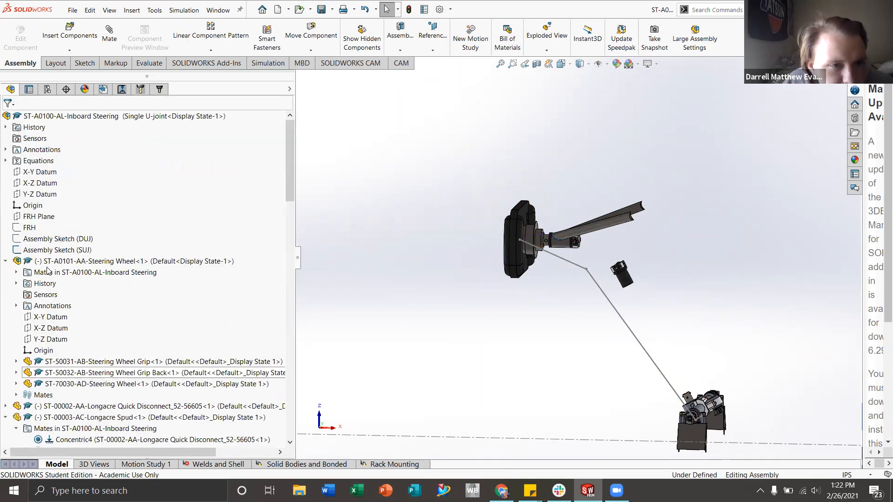
{"action": "scroll", "coordinate": [49, 328], "scroll_direction": "down", "scroll_amount": 1}
{"action": "scroll", "coordinate": [54, 313], "scroll_direction": "up", "scroll_amount": 1}
{"action": "left_click", "coordinate": [47, 251]}
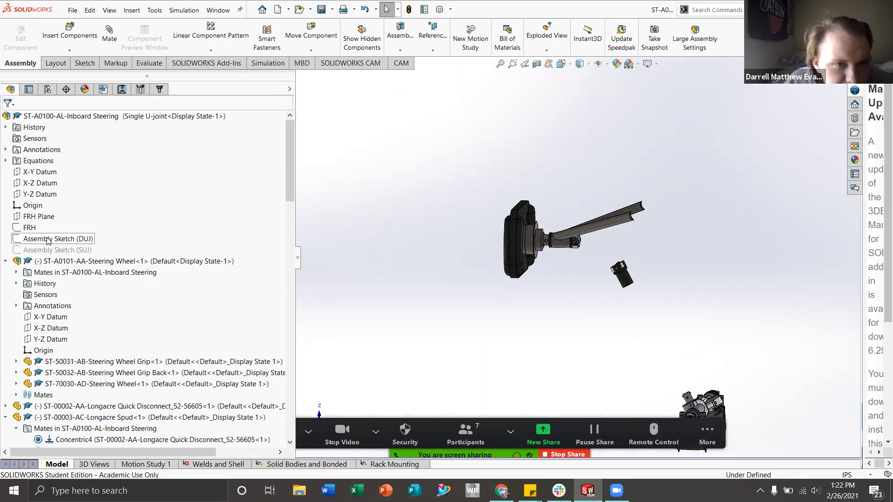
{"action": "left_click", "coordinate": [47, 238]}
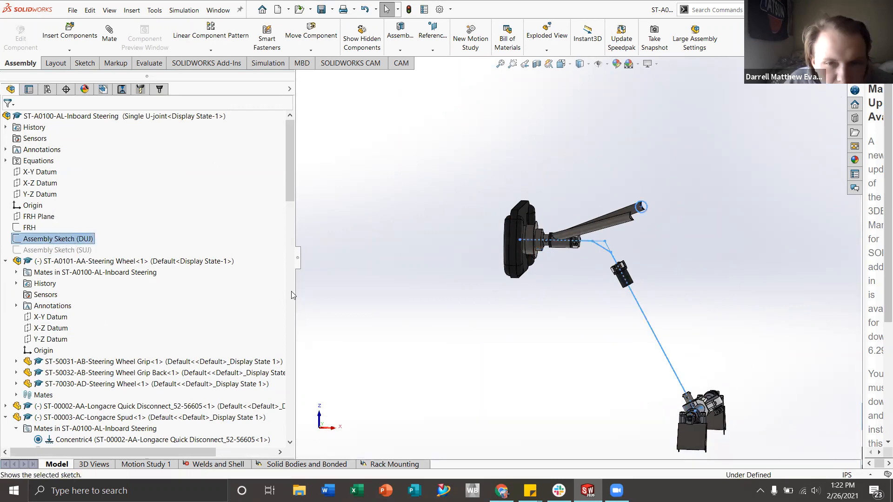
{"action": "left_click", "coordinate": [577, 319]}
{"action": "scroll", "coordinate": [554, 229], "scroll_direction": "down", "scroll_amount": 6}
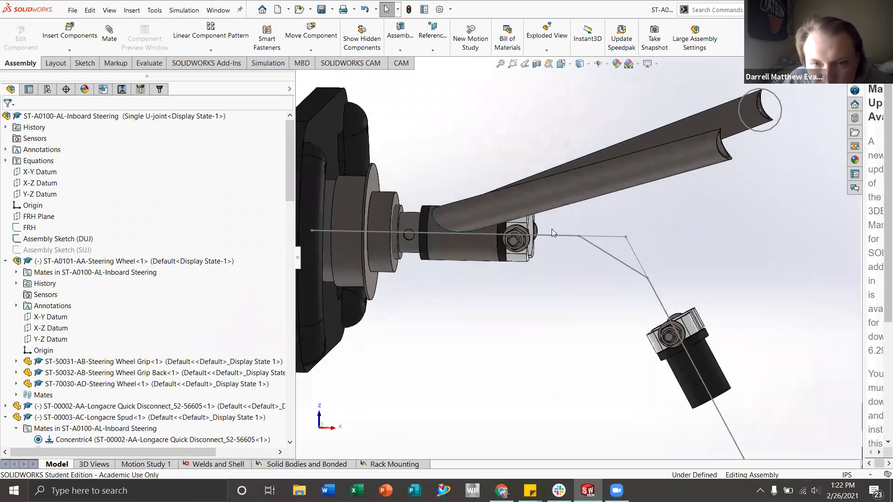
- Suppress the ST-10005-AC-Upper Support and unsuppress the ST-10004-AB-Upper Column
{"action": "left_click", "coordinate": [497, 205]}
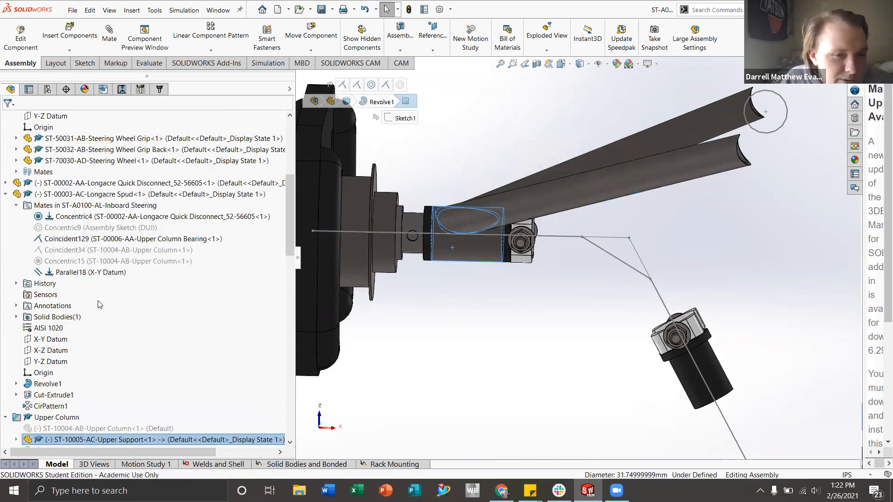
{"action": "scroll", "coordinate": [115, 273], "scroll_direction": "down", "scroll_amount": 5}
{"action": "right_click", "coordinate": [138, 275]}
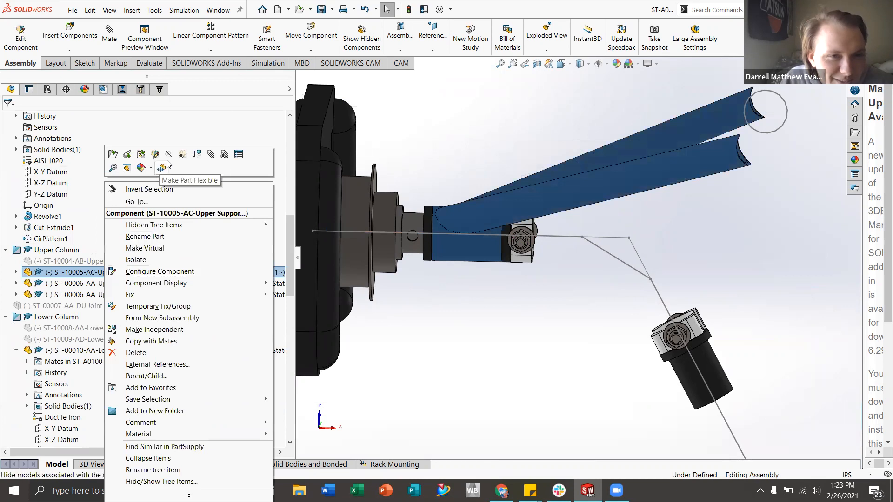
{"action": "left_click", "coordinate": [196, 154]}
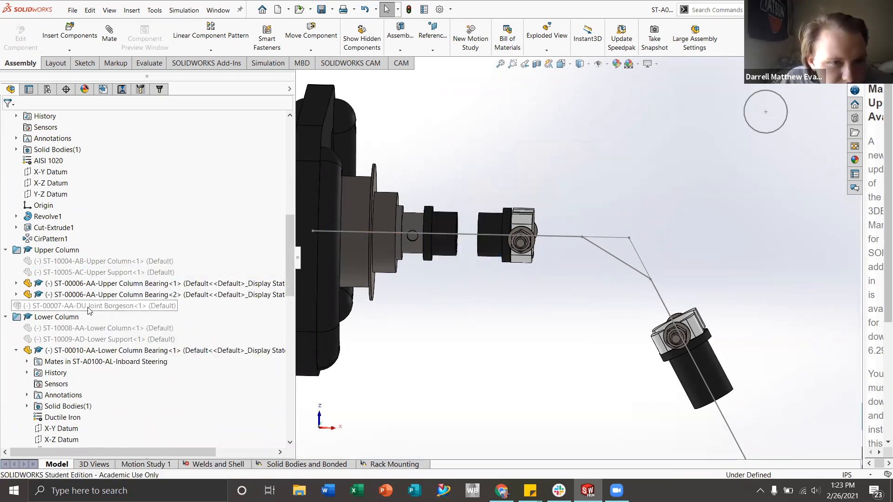
{"action": "right_click", "coordinate": [103, 261]}
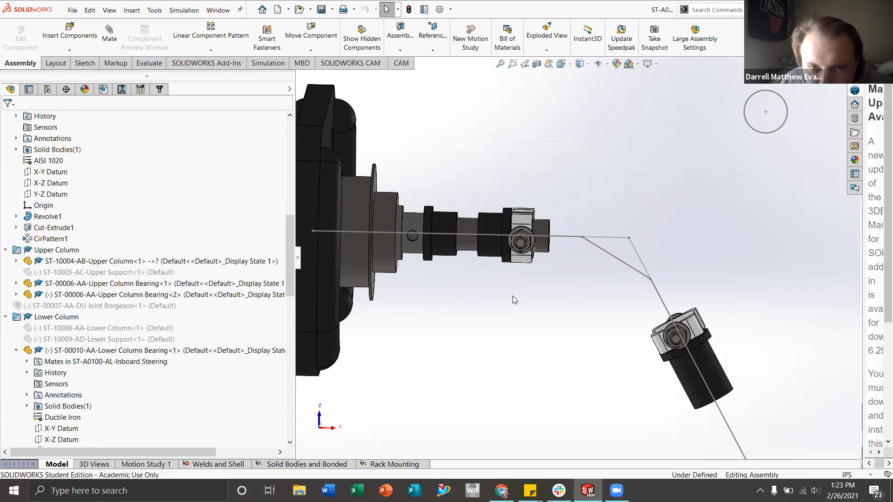
{"action": "middle_click_drag", "start_coordinate": [487, 291], "coordinate": [523, 255]}
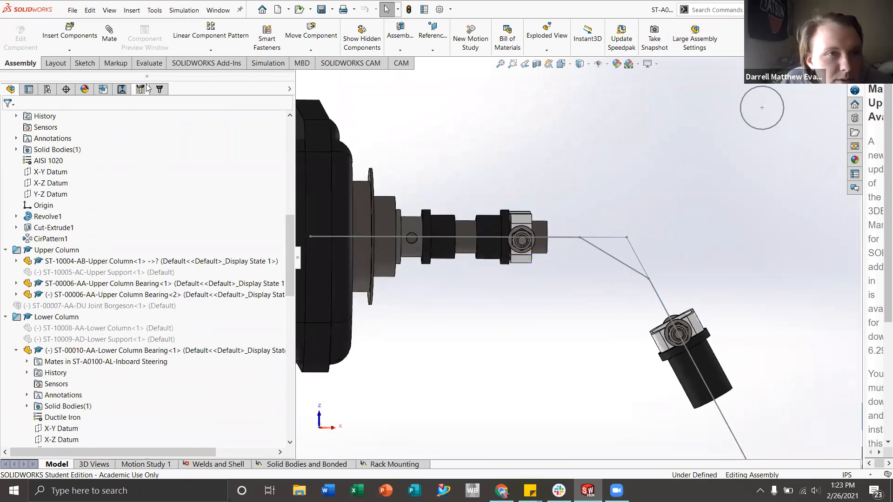
- Insert the ST-00007-AA-SU Joint Borgeson assembly from the Steering folder and place it beyond the free end of the upper column
{"action": "left_click", "coordinate": [59, 37]}
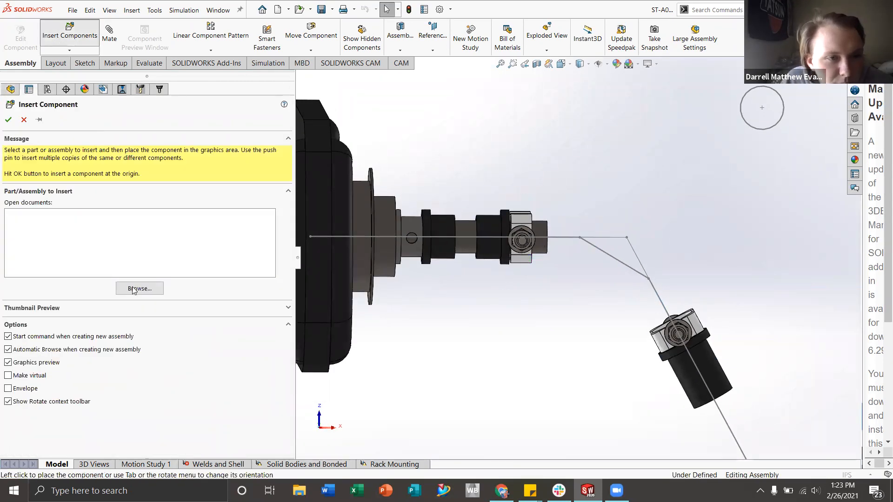
{"action": "left_click", "coordinate": [136, 288]}
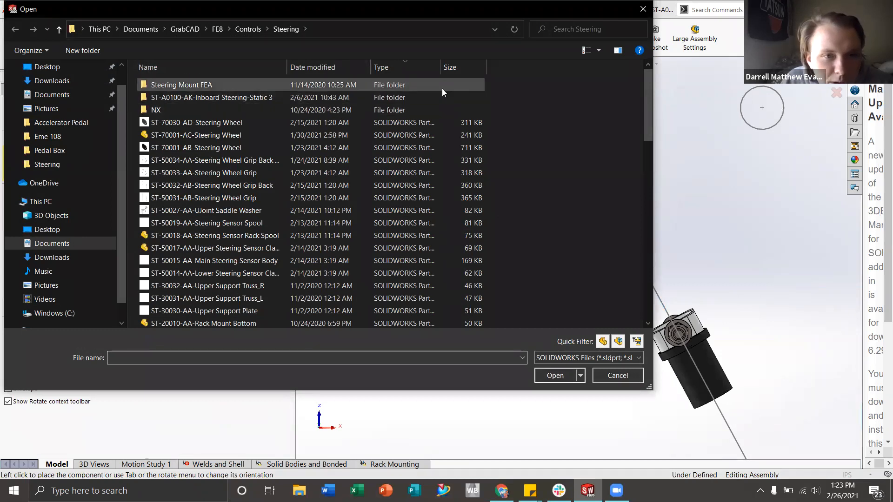
{"action": "scroll", "coordinate": [282, 154], "scroll_direction": "down", "scroll_amount": 7}
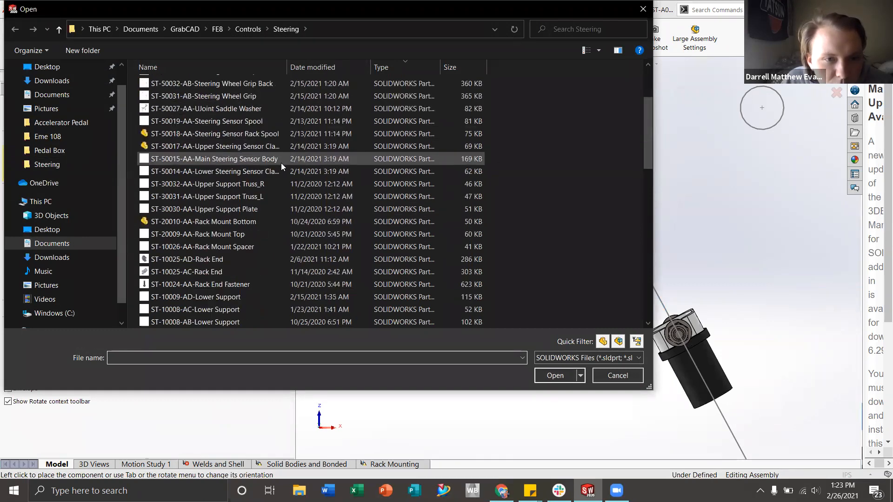
{"action": "scroll", "coordinate": [282, 186], "scroll_direction": "down", "scroll_amount": 4}
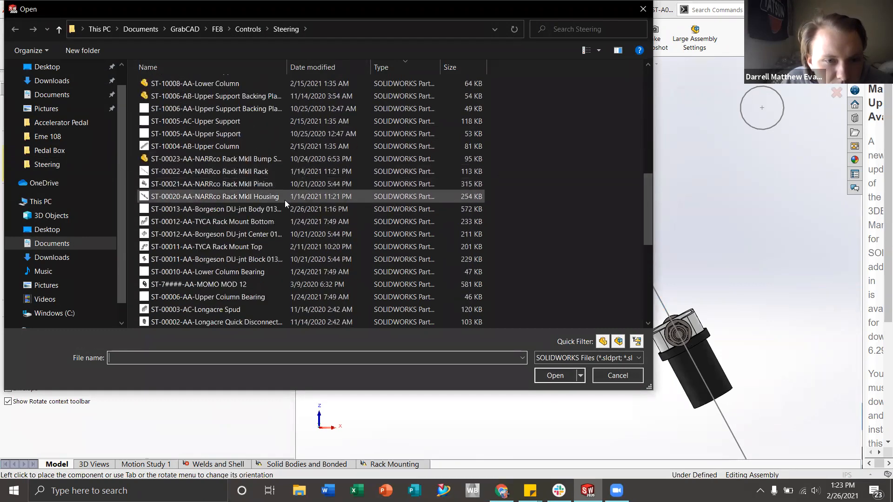
{"action": "scroll", "coordinate": [284, 218], "scroll_direction": "down", "scroll_amount": 6}
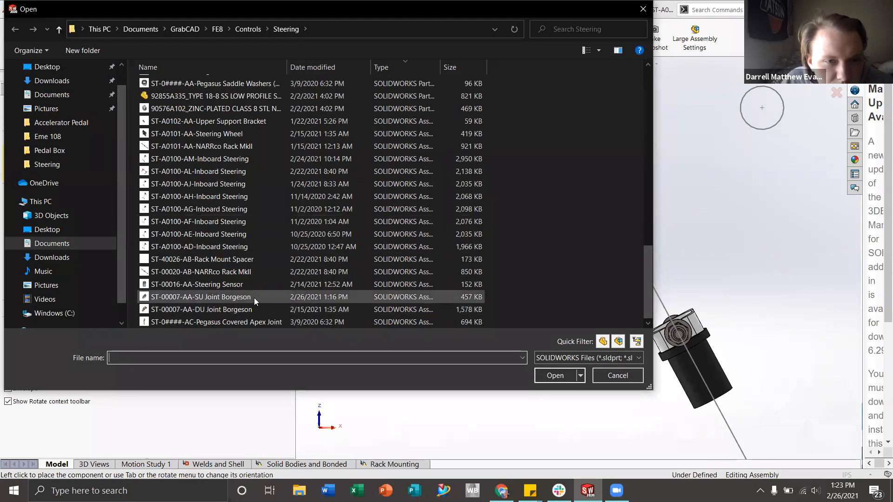
{"action": "left_click", "coordinate": [254, 297]}
{"action": "left_click", "coordinate": [555, 374]}
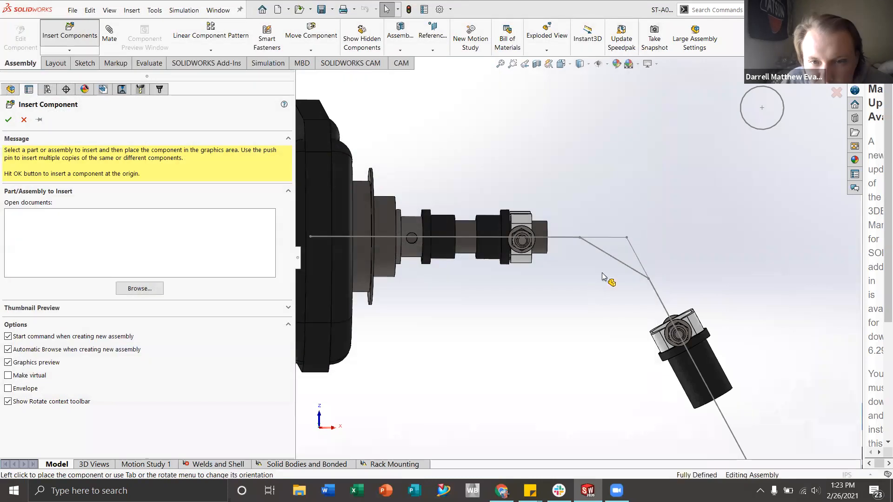
{"action": "left_click", "coordinate": [674, 251]}
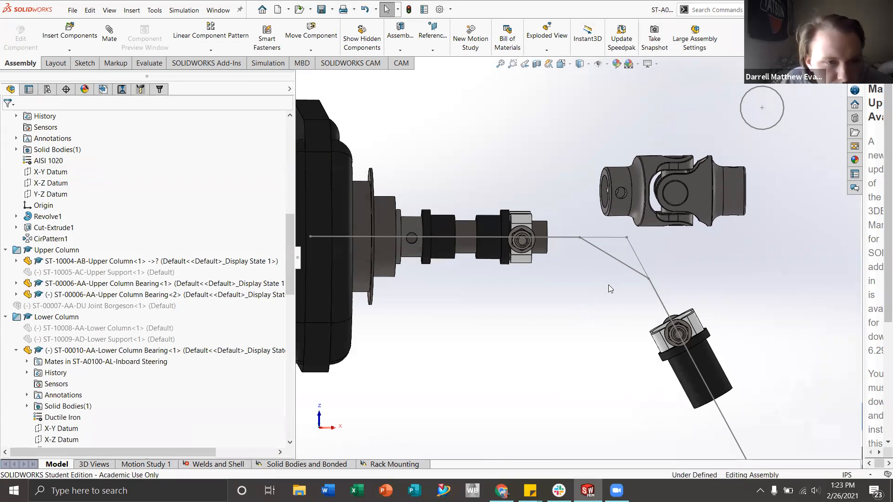
- Move the inserted SU Joint Borgeson to test whether its yokes articulate
{"action": "scroll", "coordinate": [177, 302], "scroll_direction": "down", "scroll_amount": 15}
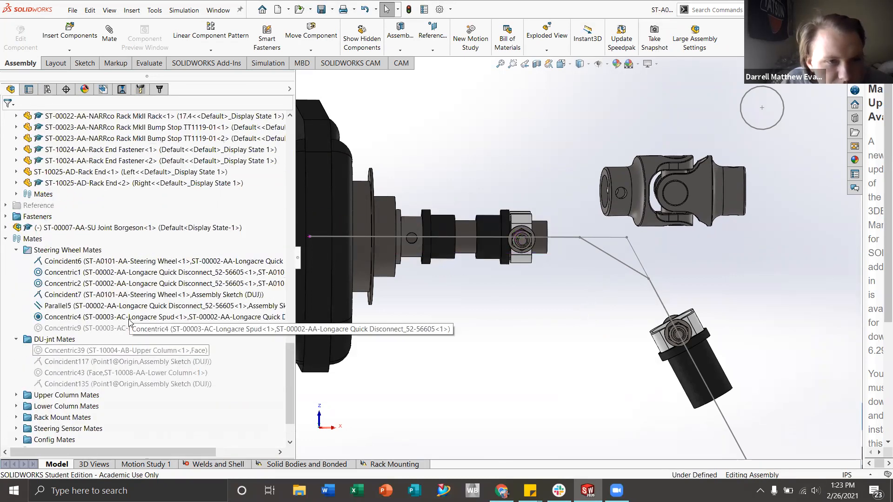
{"action": "left_click", "coordinate": [88, 328]}
{"action": "middle_click_drag", "start_coordinate": [671, 309], "coordinate": [657, 252]}
{"action": "left_click", "coordinate": [659, 256]}
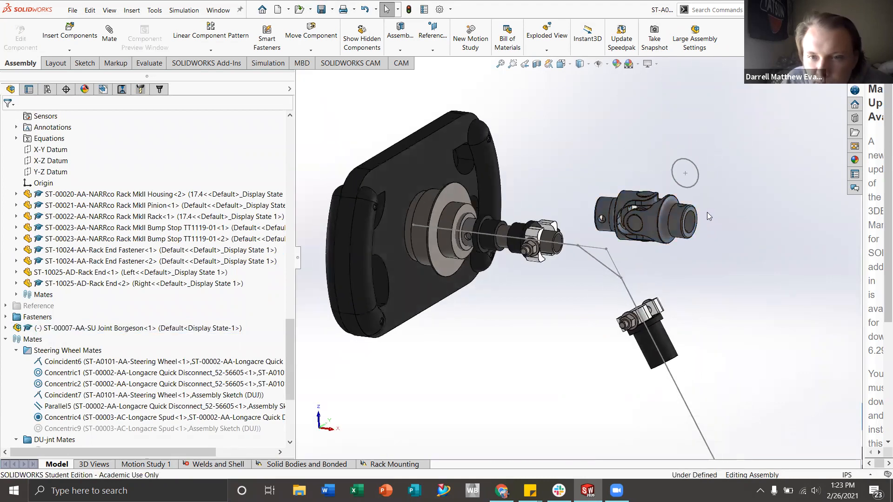
{"action": "left_click", "coordinate": [677, 227]}
{"action": "mouse_move", "coordinate": [678, 223]}
{"action": "left_mouse_down"}
{"action": "mouse_move", "coordinate": [673, 237]}
{"action": "mouse_move", "coordinate": [700, 222]}
{"action": "mouse_move", "coordinate": [683, 226]}
{"action": "left_mouse_up"}
{"action": "key", "text": "Escape"}
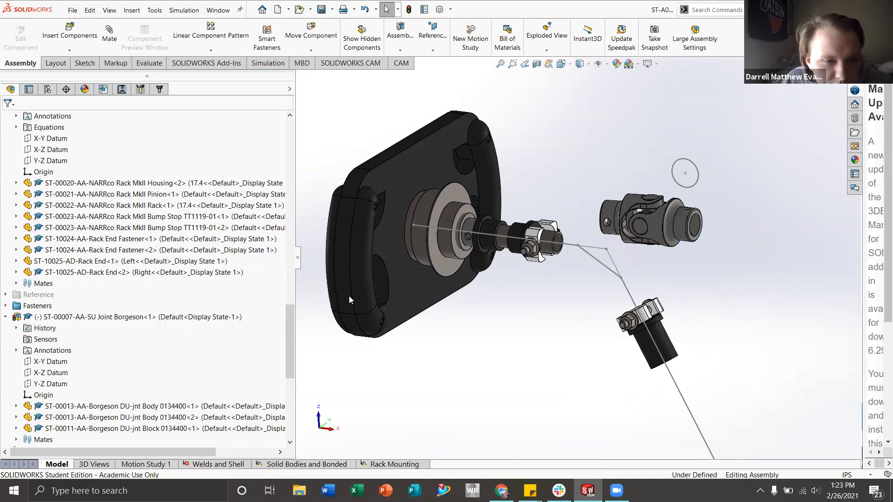
- Make the ST-00007-AA-SU Joint Borgeson subassembly flexible and try moving its yokes
{"action": "right_click", "coordinate": [86, 317]}
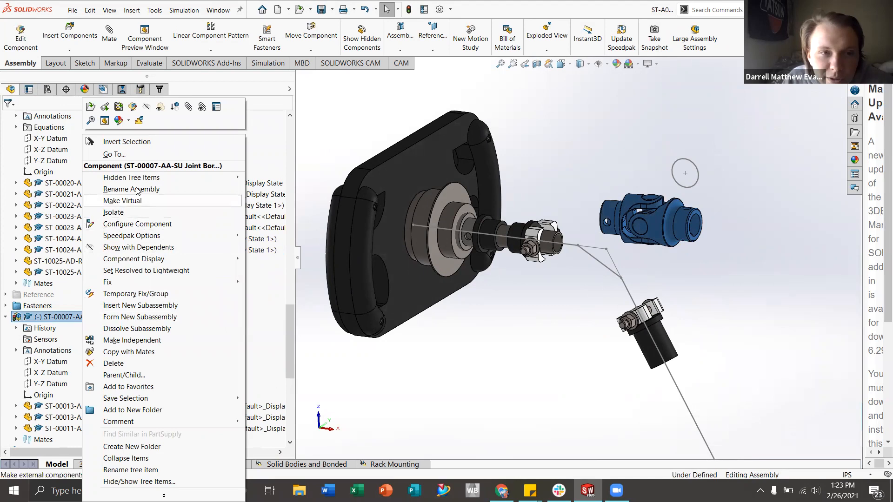
{"action": "left_click", "coordinate": [139, 122]}
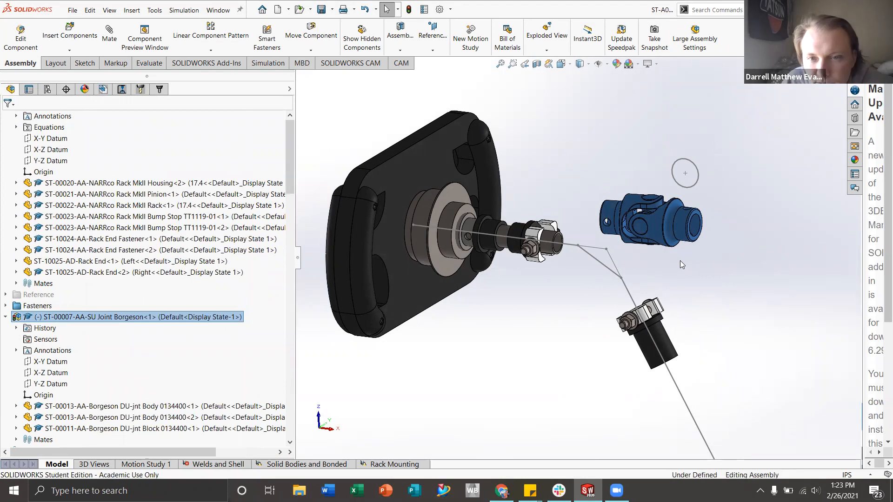
{"action": "left_click", "coordinate": [684, 222]}
{"action": "mouse_move", "coordinate": [641, 242]}
{"action": "left_mouse_down"}
{"action": "mouse_move", "coordinate": [653, 233]}
{"action": "mouse_move", "coordinate": [671, 240]}
{"action": "mouse_move", "coordinate": [647, 247]}
{"action": "left_mouse_up"}
{"action": "left_click", "coordinate": [566, 321]}
- Add a coincident mate between the SU Joint Borgeson's origin and the upper bend point of Assembly Sketch (DUJ)
{"action": "middle_click_drag", "start_coordinate": [618, 255], "coordinate": [636, 241]}
{"action": "scroll", "coordinate": [637, 240], "scroll_direction": "down", "scroll_amount": 5}
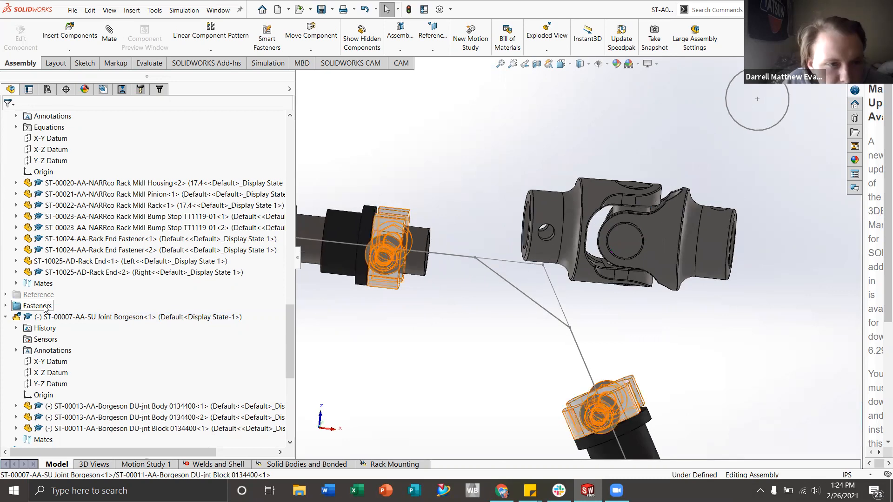
{"action": "left_click", "coordinate": [36, 395]}
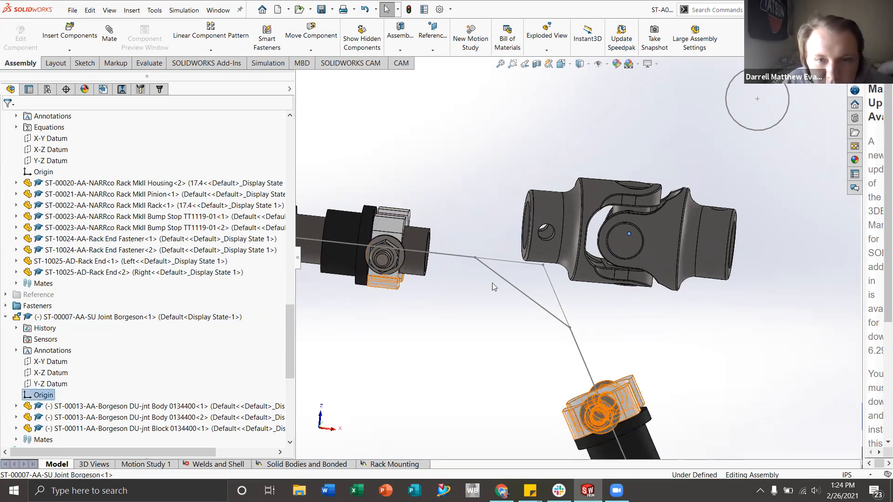
{"action": "left_click", "coordinate": [112, 46]}
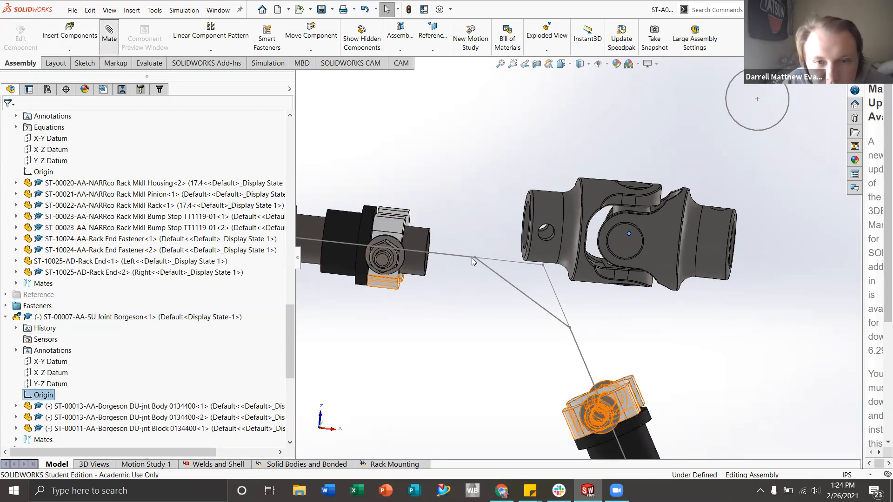
{"action": "left_click", "coordinate": [475, 257]}
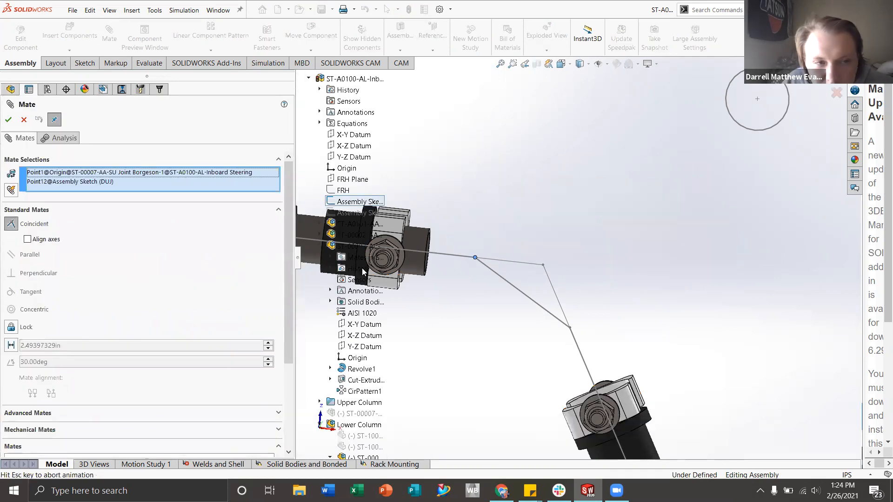
{"action": "scroll", "coordinate": [471, 277], "scroll_direction": "up", "scroll_amount": 2}
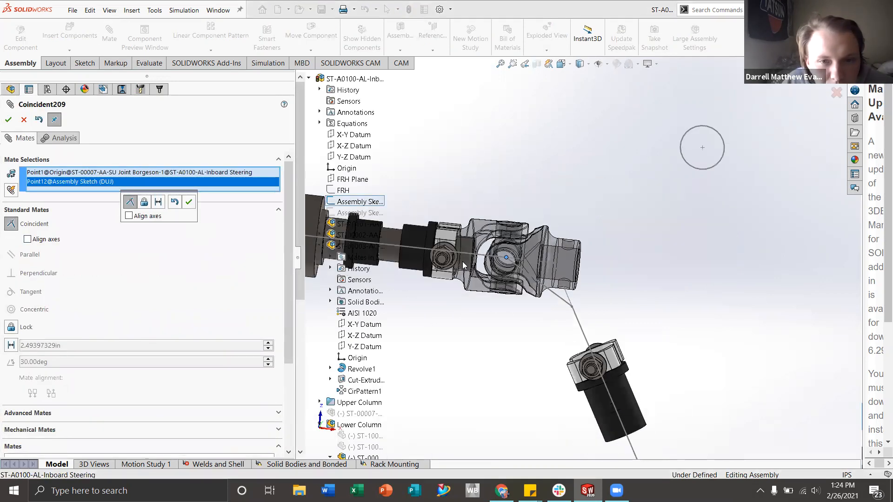
{"action": "scroll", "coordinate": [448, 253], "scroll_direction": "down", "scroll_amount": 3}
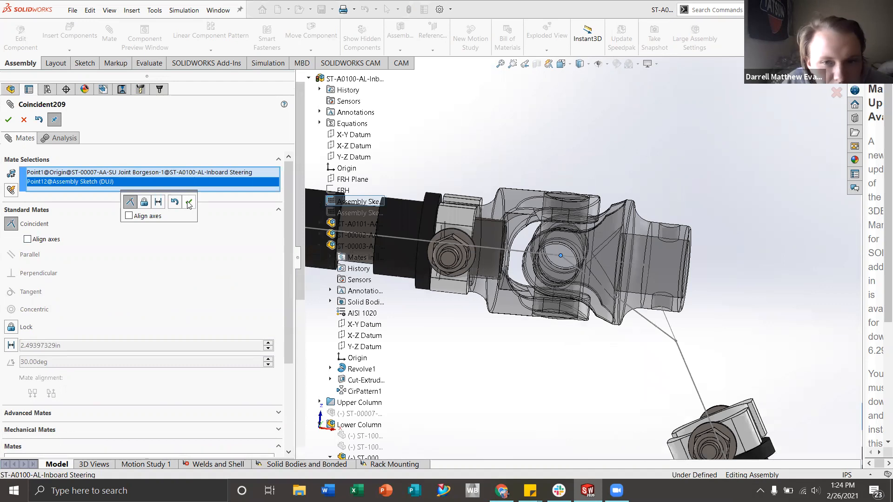
{"action": "left_click", "coordinate": [188, 203]}
- Suppress the ST-10004-AB-Upper Column to expose the inside of the SU joint's yoke
{"action": "middle_click_drag", "start_coordinate": [494, 234], "coordinate": [522, 221]}
{"action": "scroll", "coordinate": [538, 236], "scroll_direction": "down", "scroll_amount": 2}
{"action": "scroll", "coordinate": [537, 235], "scroll_direction": "down", "scroll_amount": 1}
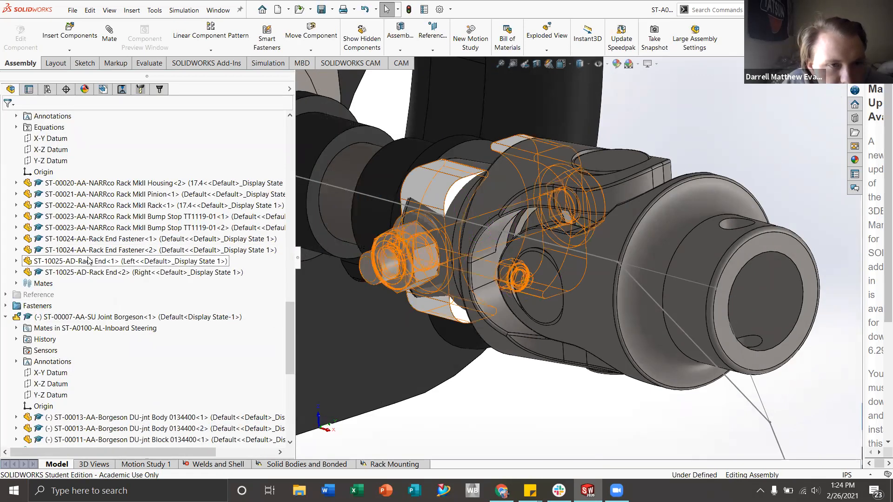
{"action": "scroll", "coordinate": [571, 269], "scroll_direction": "up", "scroll_amount": 2}
{"action": "middle_click_drag", "start_coordinate": [571, 269], "coordinate": [600, 272]}
{"action": "left_click", "coordinate": [420, 194]}
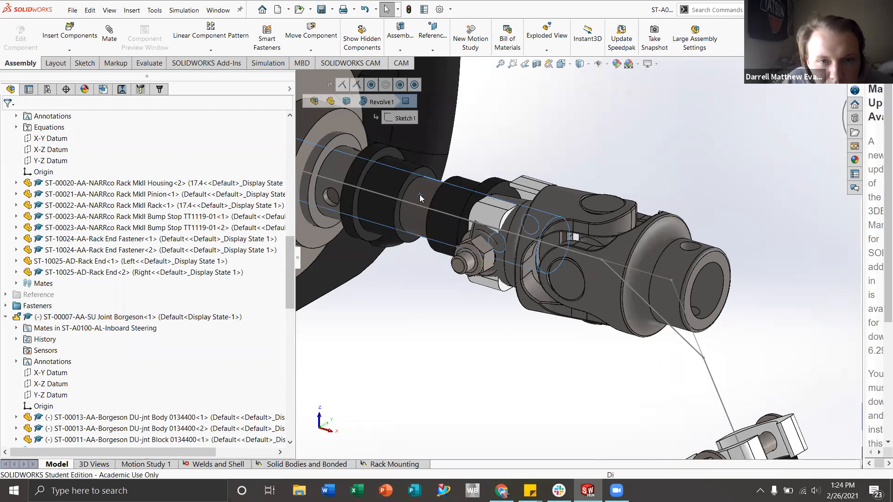
{"action": "right_click", "coordinate": [103, 117]}
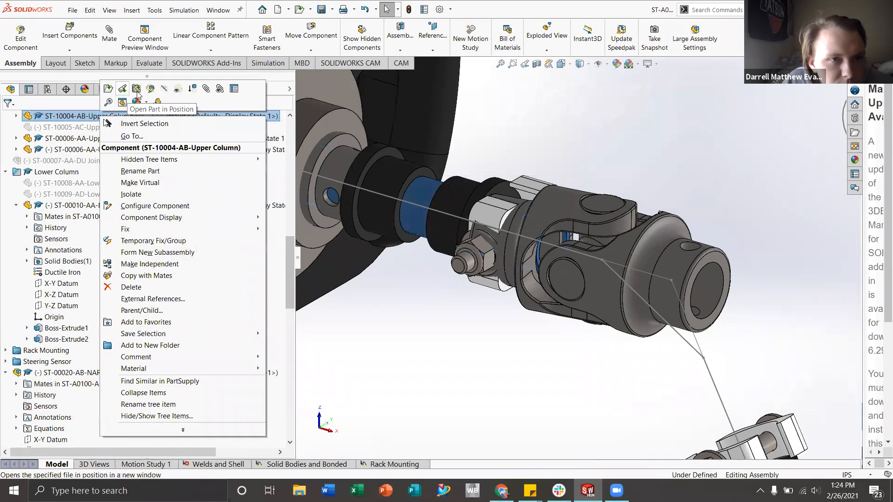
{"action": "left_click", "coordinate": [193, 91]}
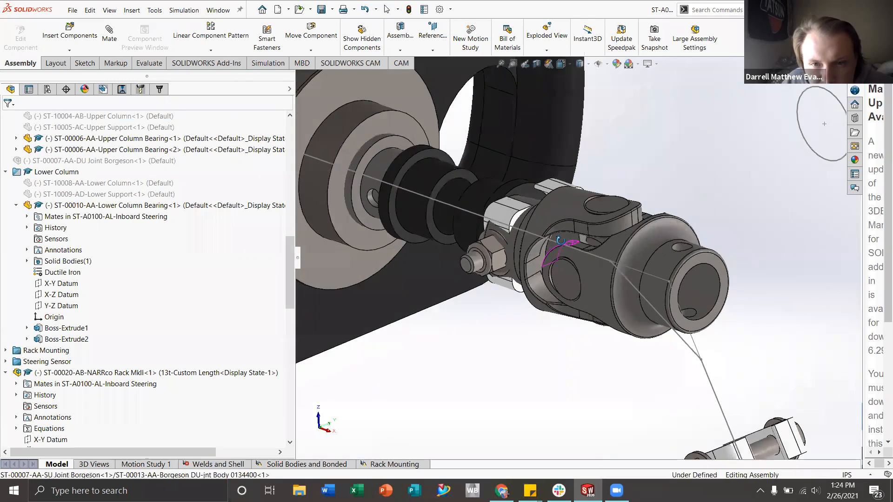
- Add a parallel mate between a face of the SU joint's column-side yoke body and the upper line of Assembly Sketch (DUJ)
{"action": "scroll", "coordinate": [561, 233], "scroll_direction": "down", "scroll_amount": 4}
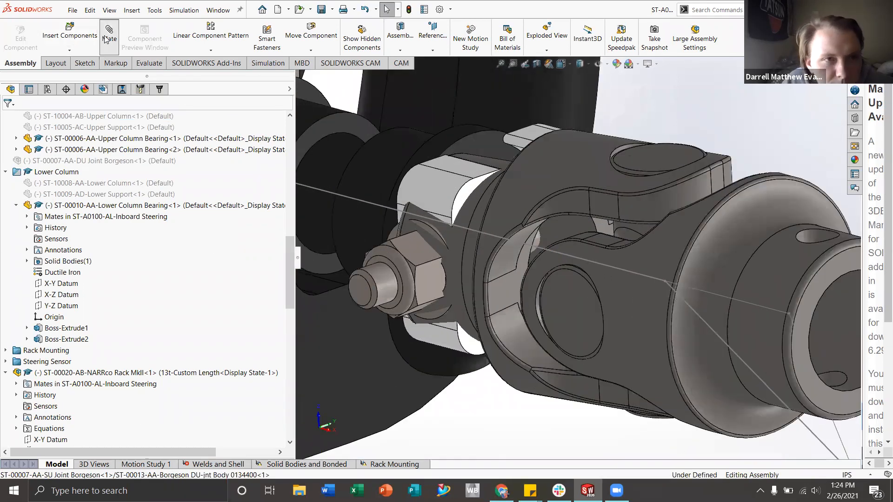
{"action": "left_click", "coordinate": [570, 226]}
{"action": "left_click", "coordinate": [547, 249]}
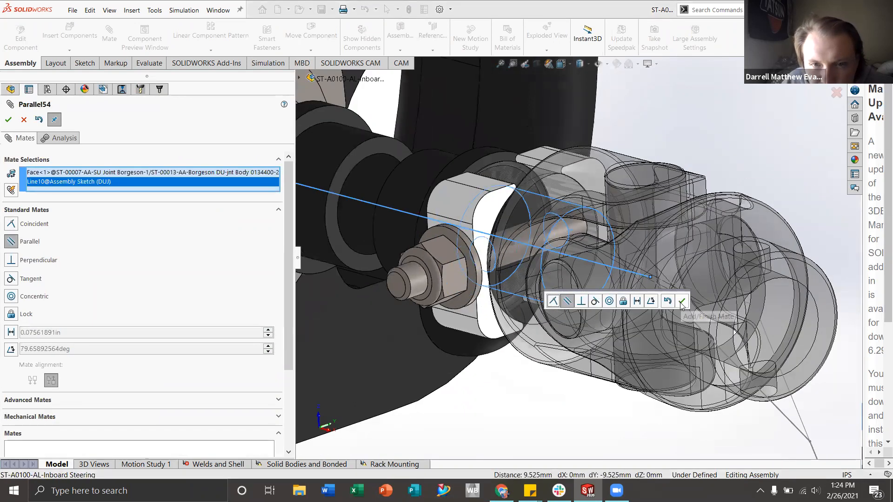
{"action": "left_click", "coordinate": [682, 302]}
{"action": "scroll", "coordinate": [563, 267], "scroll_direction": "up", "scroll_amount": 5}
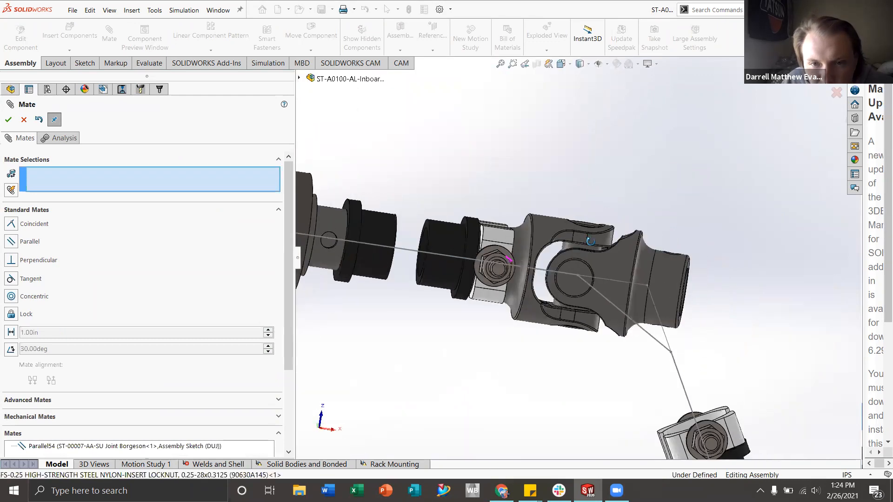
- Close the Mate command and try moving the free yoke of the SU joint away from the column
{"action": "middle_click_drag", "start_coordinate": [562, 267], "coordinate": [515, 175]}
{"action": "key", "text": "Escape"}
{"action": "scroll", "coordinate": [577, 258], "scroll_direction": "up", "scroll_amount": 3}
{"action": "scroll", "coordinate": [562, 246], "scroll_direction": "down", "scroll_amount": 4}
{"action": "middle_click_drag", "start_coordinate": [616, 260], "coordinate": [658, 225]}
{"action": "left_click", "coordinate": [629, 233]}
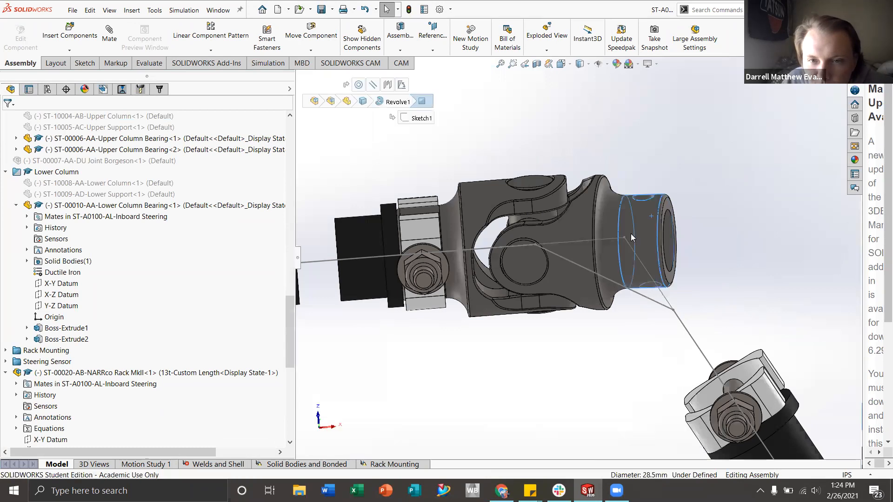
{"action": "mouse_move", "coordinate": [577, 276]}
{"action": "left_mouse_down"}
{"action": "mouse_move", "coordinate": [643, 288]}
{"action": "mouse_move", "coordinate": [598, 288]}
{"action": "mouse_move", "coordinate": [693, 215]}
{"action": "mouse_move", "coordinate": [683, 259]}
{"action": "mouse_move", "coordinate": [584, 212]}
{"action": "mouse_move", "coordinate": [577, 291]}
{"action": "left_mouse_up"}
{"action": "key", "text": "Escape"}
- Locate the Parallel54 mate of the SU Joint Borgeson and examine the yoke face and sketch line it references
{"action": "scroll", "coordinate": [502, 301], "scroll_direction": "up", "scroll_amount": 3}
{"action": "scroll", "coordinate": [78, 336], "scroll_direction": "down", "scroll_amount": 10}
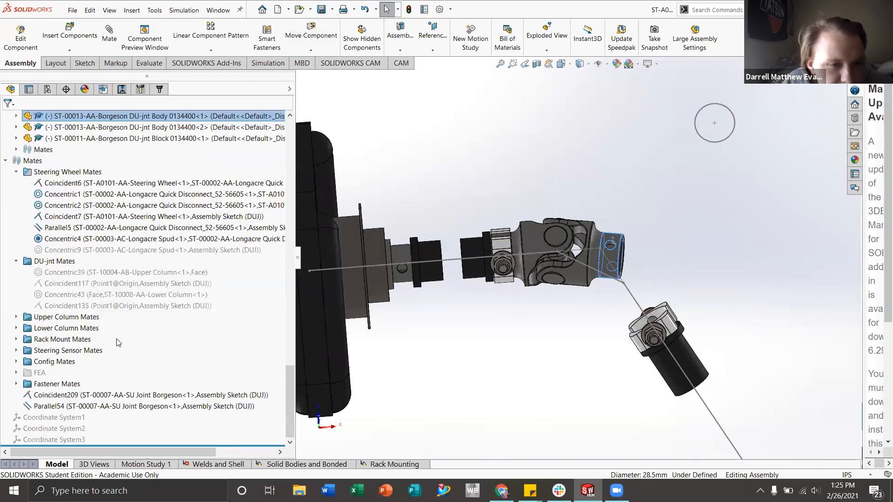
{"action": "left_click", "coordinate": [86, 406]}
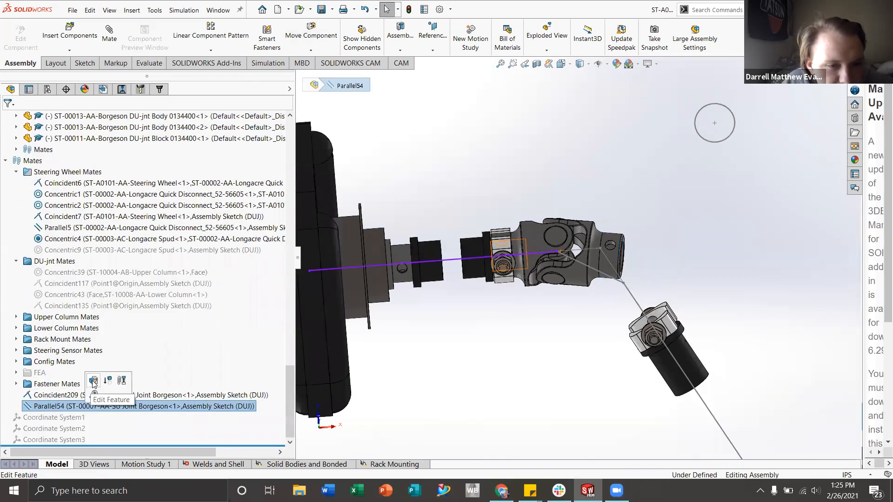
{"action": "left_click", "coordinate": [450, 350]}
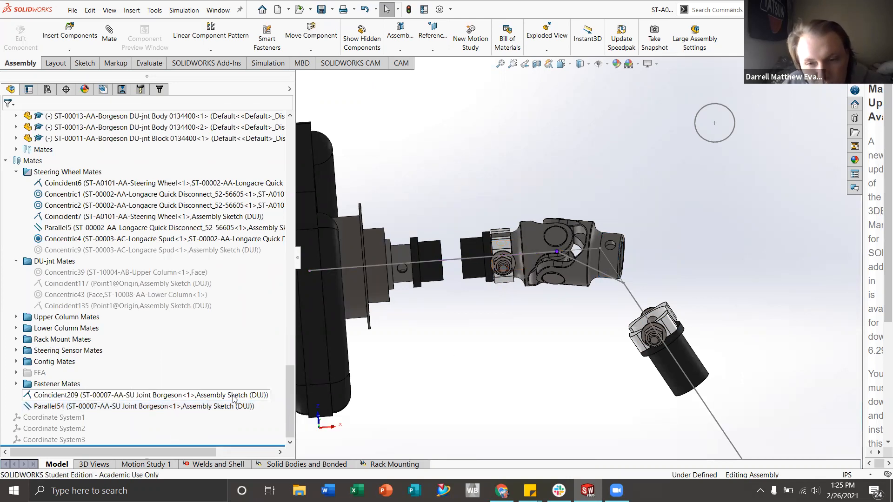
{"action": "left_click", "coordinate": [220, 406]}
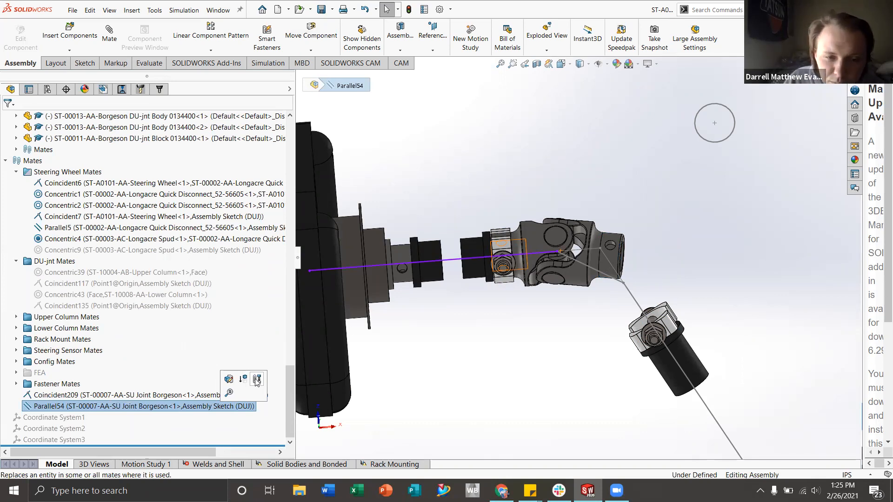
{"action": "left_click", "coordinate": [229, 393]}
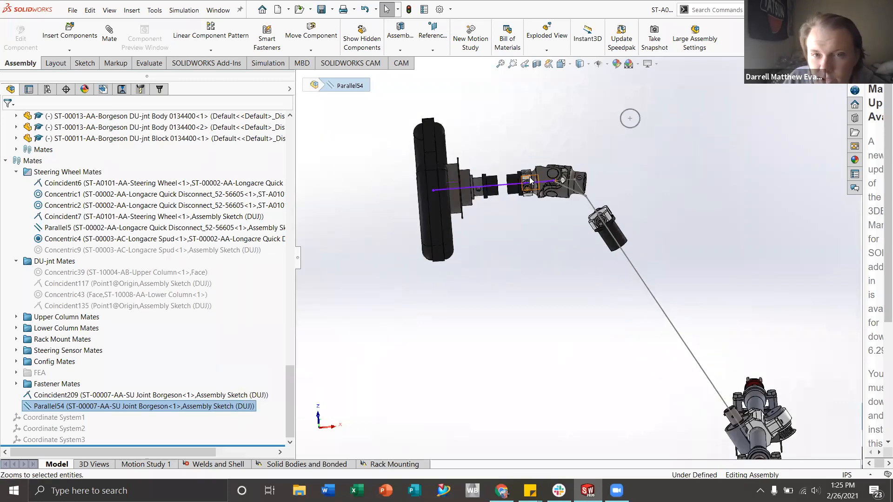
{"action": "scroll", "coordinate": [539, 196], "scroll_direction": "down", "scroll_amount": 8}
{"action": "scroll", "coordinate": [547, 211], "scroll_direction": "down", "scroll_amount": 3}
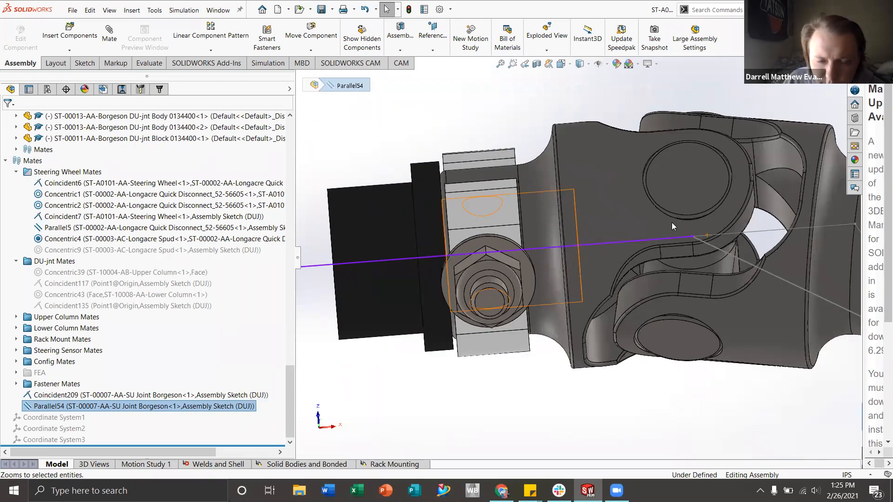
- Change the Parallel54 mate between the yoke's inner face and the upper sketch line to a concentric mate with rotation locked
{"action": "left_click", "coordinate": [150, 407]}
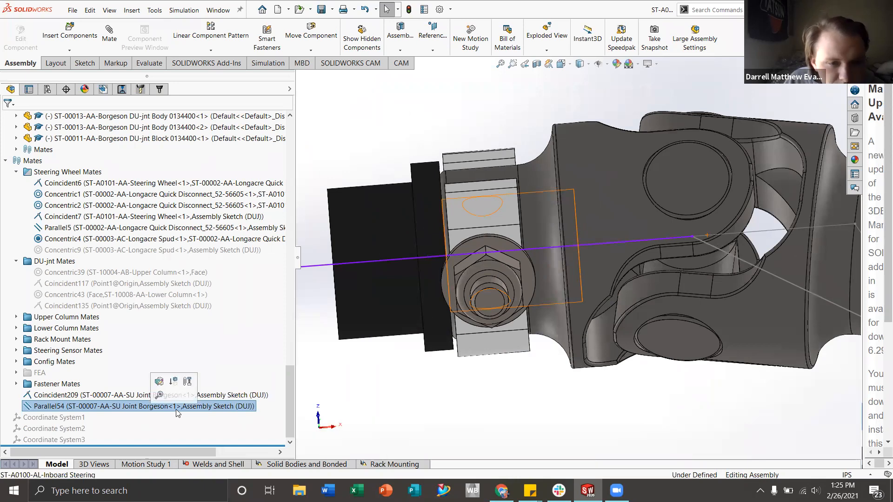
{"action": "left_click", "coordinate": [155, 407]}
{"action": "right_click", "coordinate": [155, 407]}
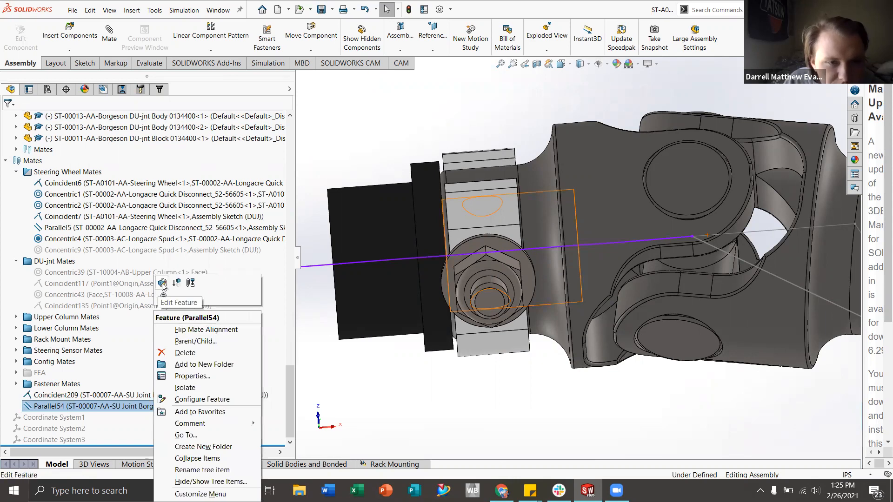
{"action": "left_click", "coordinate": [595, 311]}
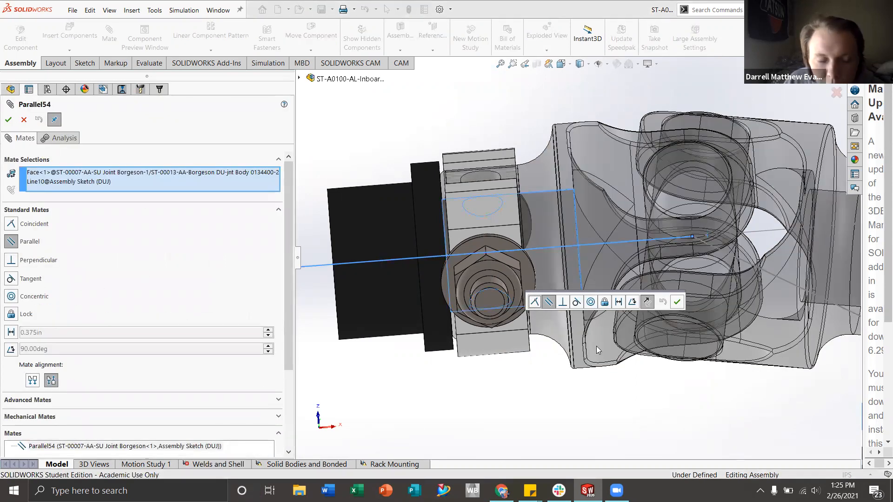
{"action": "left_click", "coordinate": [14, 298]}
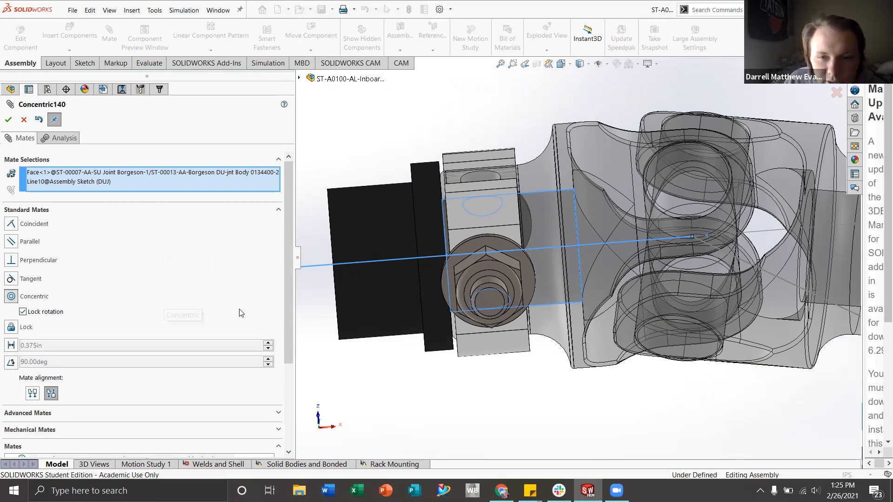
{"action": "left_click", "coordinate": [8, 120]}
{"action": "left_click", "coordinate": [9, 121]}
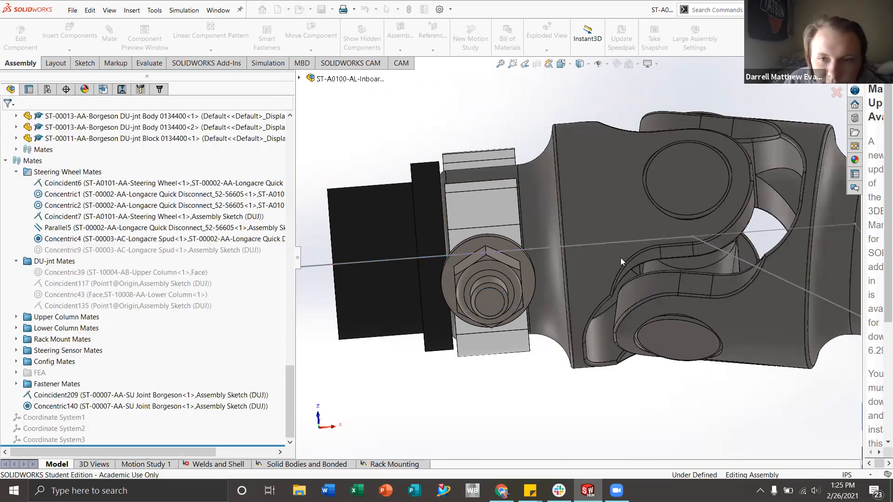
- Try moving the SU joint's free yoke to test the concentric mate
{"action": "scroll", "coordinate": [620, 258], "scroll_direction": "up", "scroll_amount": 1}
{"action": "middle_click_drag", "start_coordinate": [637, 230], "coordinate": [665, 255]}
{"action": "scroll", "coordinate": [665, 255], "scroll_direction": "up", "scroll_amount": 3}
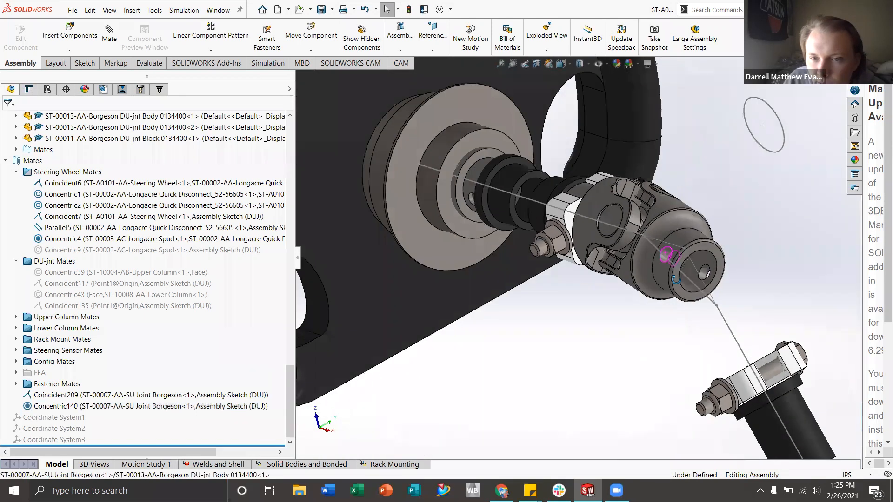
{"action": "left_click", "coordinate": [689, 243]}
{"action": "left_click_drag", "start_coordinate": [719, 209], "coordinate": [662, 310]}
{"action": "middle_click_drag", "start_coordinate": [623, 312], "coordinate": [646, 302]}
- Unlock the rotation of the SU joint's concentric mate
{"action": "left_click", "coordinate": [60, 407]}
{"action": "right_click", "coordinate": [61, 407]}
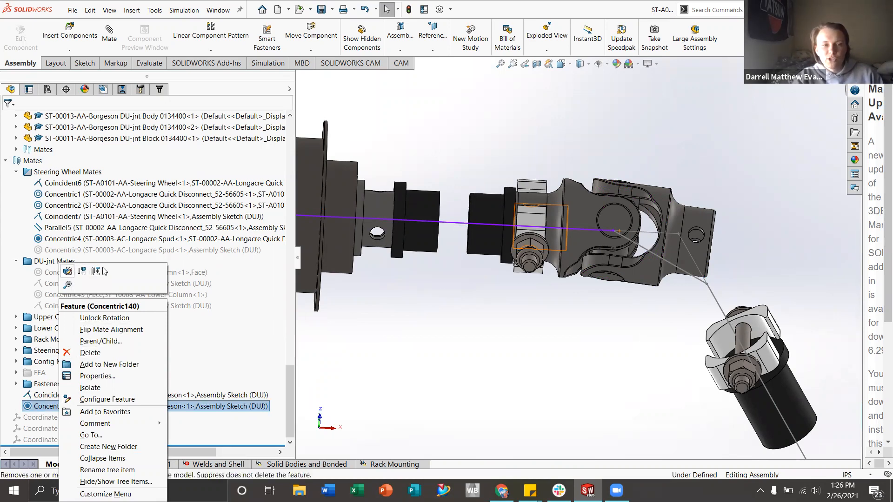
{"action": "left_click", "coordinate": [100, 318]}
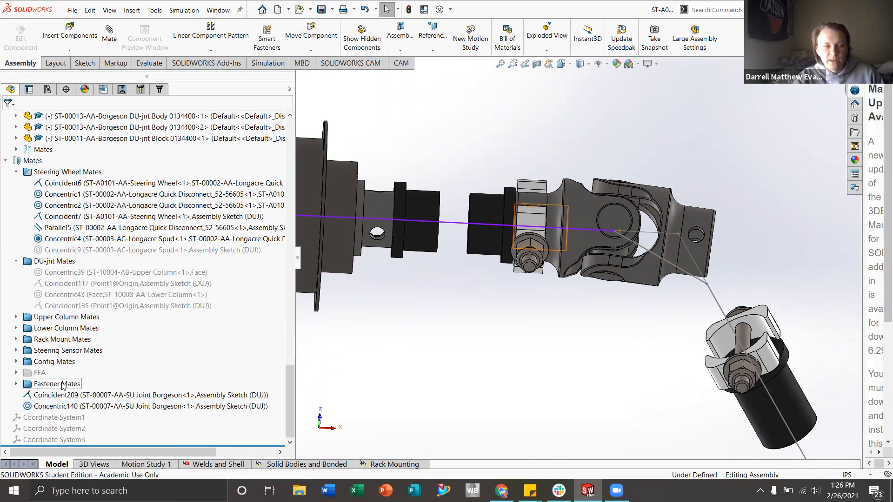
- Try flipping the alignment of the SU joint's concentric mate, and flip it back to the original direction
{"action": "right_click", "coordinate": [65, 406]}
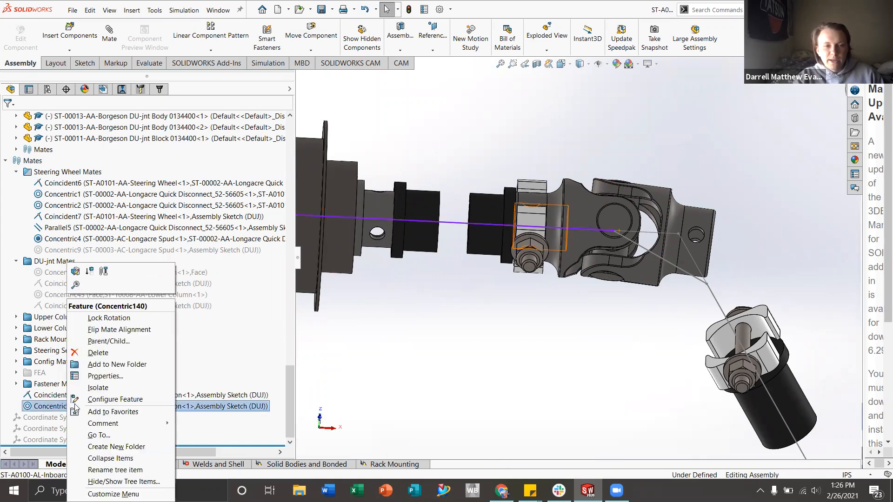
{"action": "left_click", "coordinate": [113, 330]}
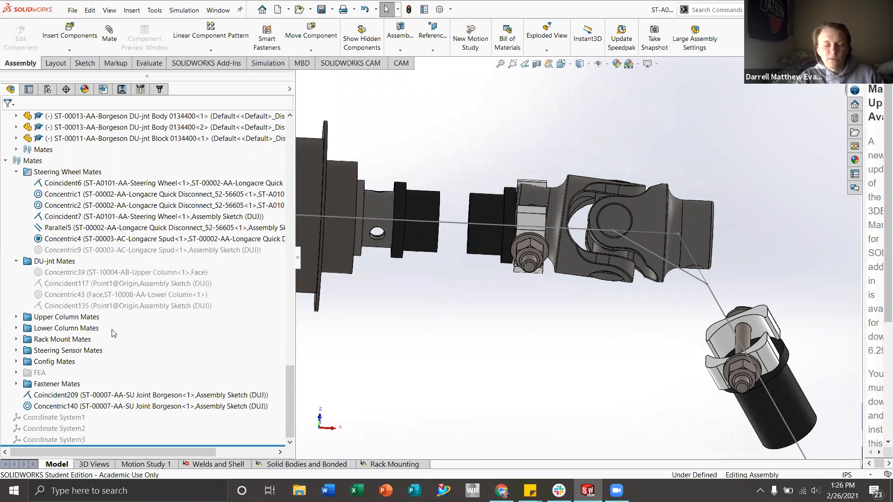
{"action": "right_click", "coordinate": [79, 406]}
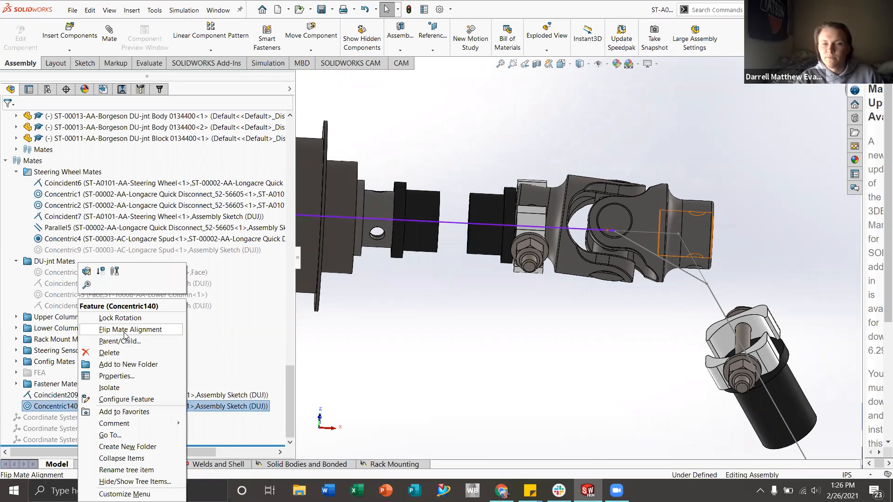
{"action": "left_click", "coordinate": [125, 329]}
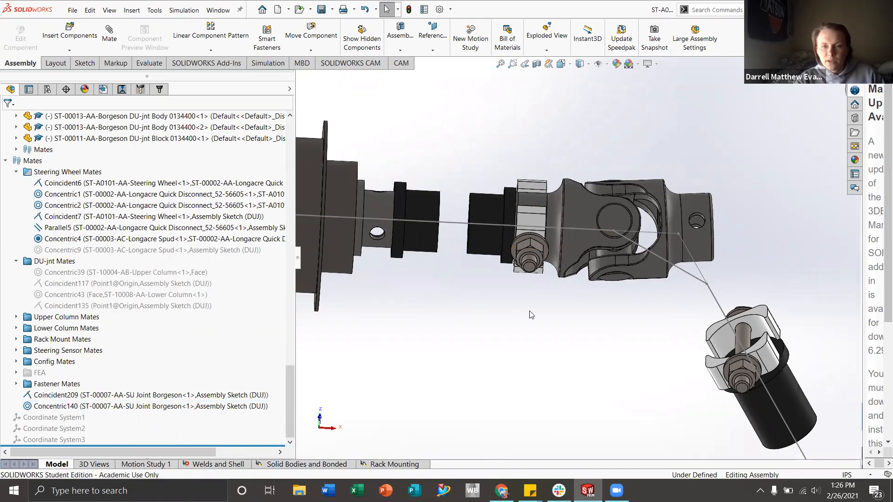
- Add a coincident mate between the X-Z Datum of DU-jnt Body 0134400<2> and the X-Y Datum of the ST-00002-AA-Longacre Quick Disconnect
{"action": "scroll", "coordinate": [584, 201], "scroll_direction": "down", "scroll_amount": 4}
{"action": "middle_click_drag", "start_coordinate": [576, 237], "coordinate": [541, 316]}
{"action": "middle_click_drag", "start_coordinate": [537, 226], "coordinate": [361, 286]}
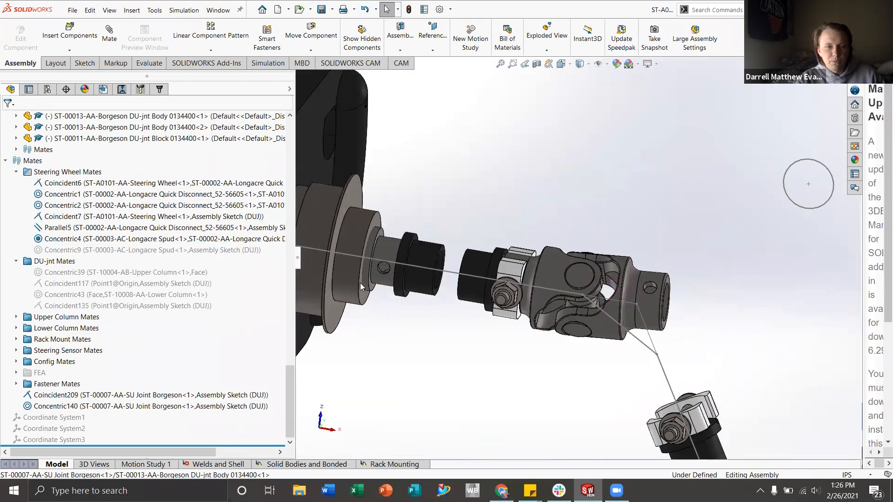
{"action": "left_click", "coordinate": [559, 275]}
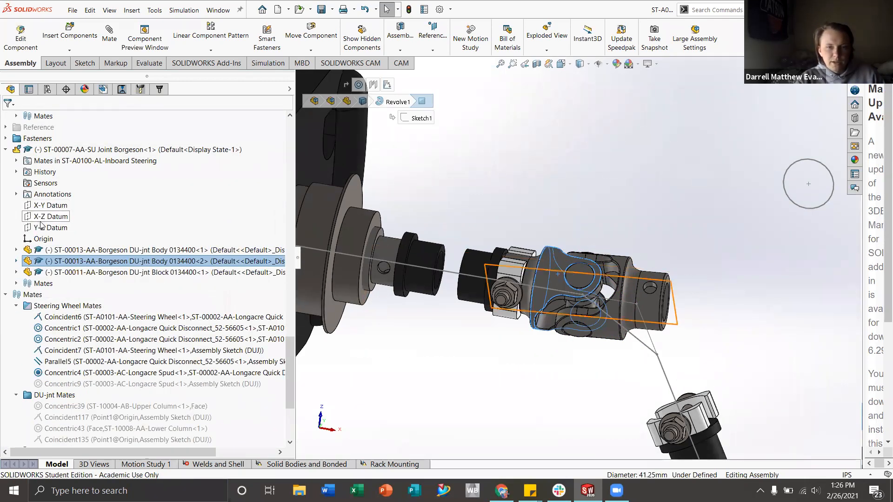
{"action": "left_click", "coordinate": [17, 262]}
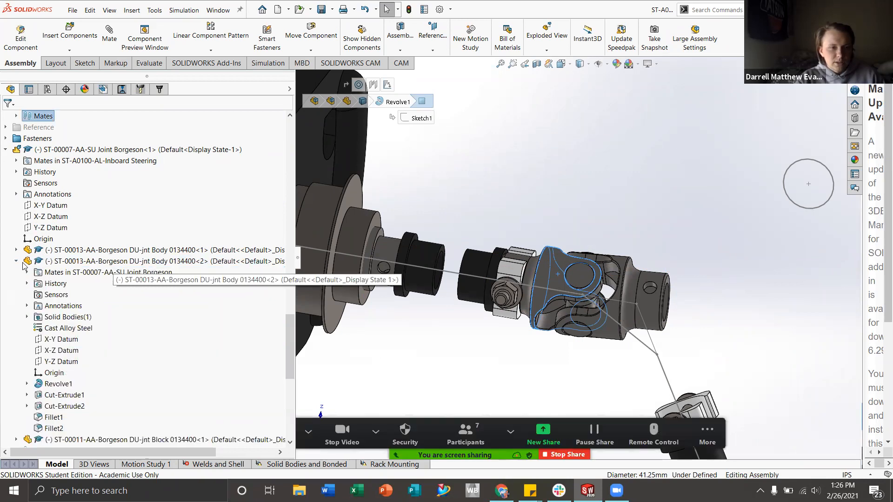
{"action": "left_click", "coordinate": [55, 351]}
{"action": "middle_click_drag", "start_coordinate": [549, 261], "coordinate": [566, 275]}
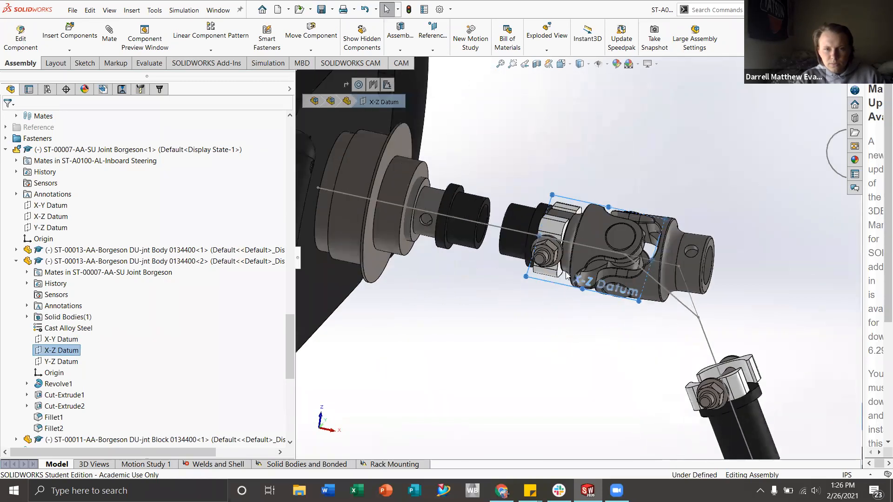
{"action": "scroll", "coordinate": [486, 223], "scroll_direction": "down", "scroll_amount": 3}
{"action": "scroll", "coordinate": [486, 239], "scroll_direction": "up", "scroll_amount": 3}
{"action": "scroll", "coordinate": [116, 256], "scroll_direction": "up", "scroll_amount": 11}
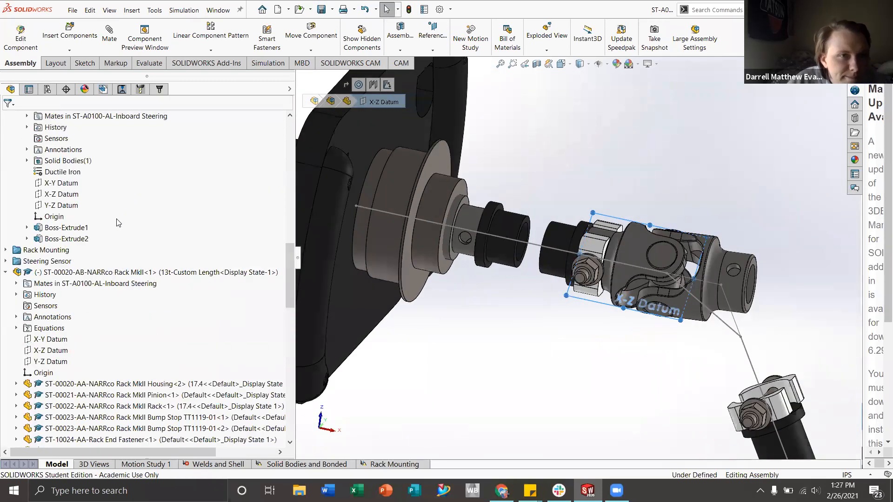
{"action": "scroll", "coordinate": [118, 223], "scroll_direction": "up", "scroll_amount": 6}
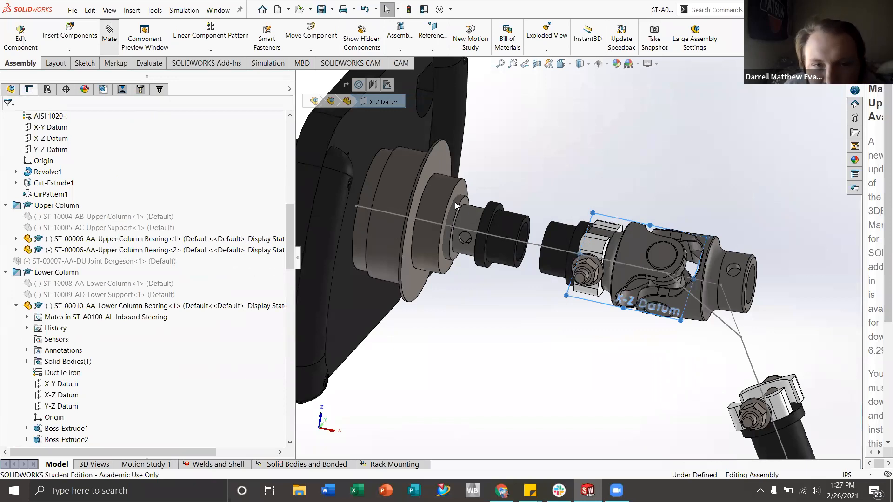
{"action": "left_click", "coordinate": [299, 78]}
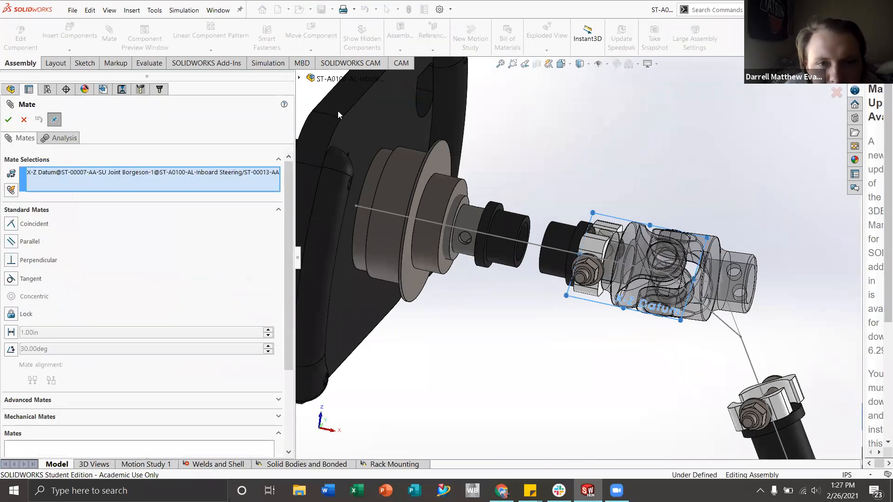
{"action": "scroll", "coordinate": [565, 270], "scroll_direction": "up", "scroll_amount": 5}
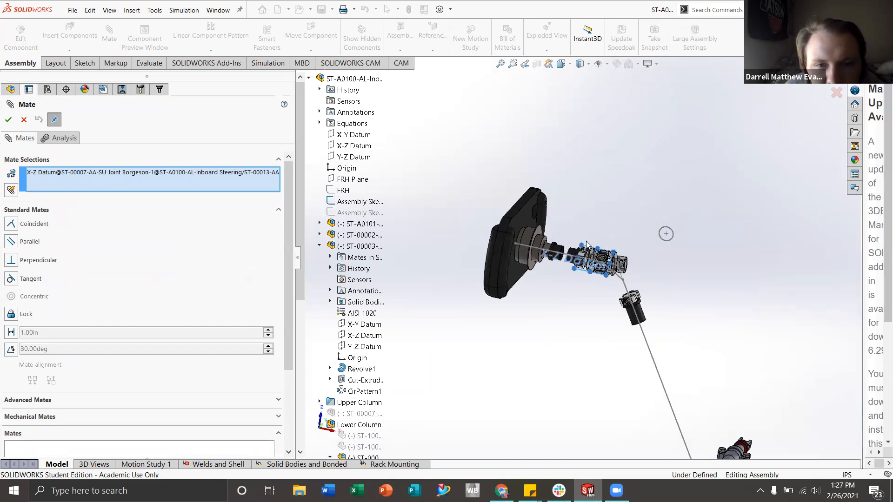
{"action": "scroll", "coordinate": [559, 268], "scroll_direction": "down", "scroll_amount": 4}
{"action": "scroll", "coordinate": [567, 264], "scroll_direction": "up", "scroll_amount": 2}
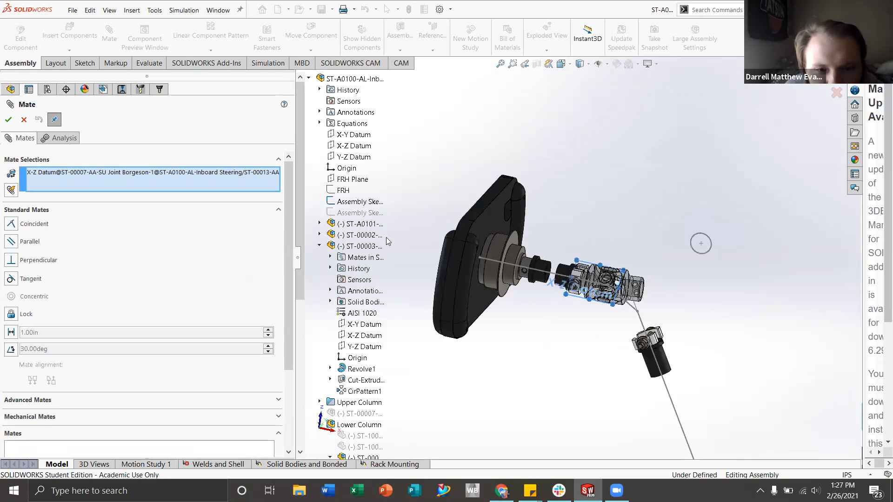
{"action": "left_click", "coordinate": [320, 235]}
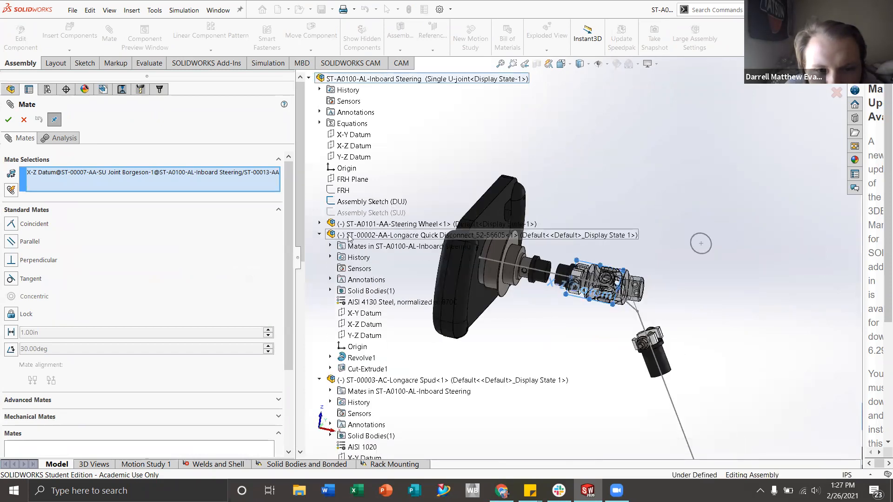
{"action": "left_click", "coordinate": [361, 316]}
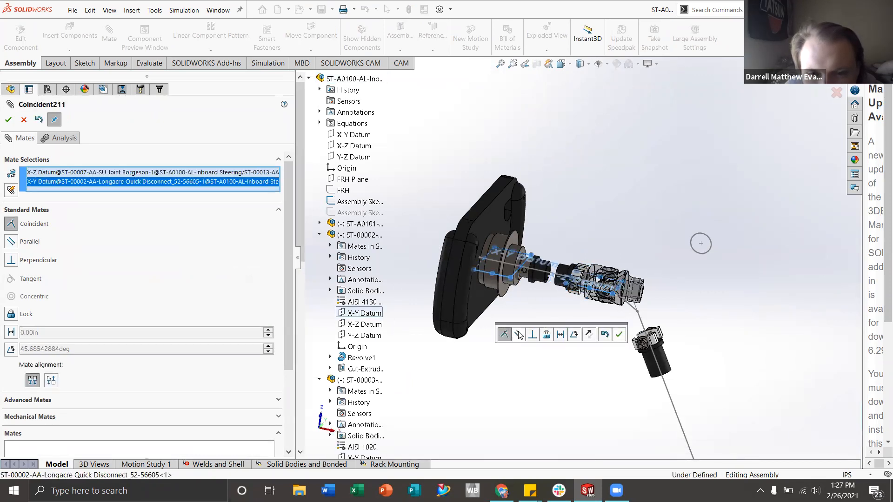
{"action": "left_click", "coordinate": [619, 334]}
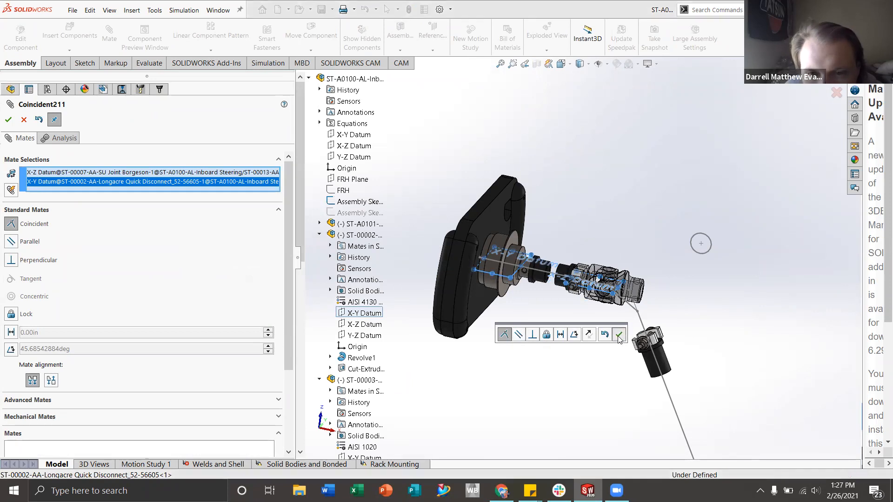
{"action": "left_click", "coordinate": [8, 119]}
- Try swinging the lower, free yoke of the SU joint to check its remaining motion
{"action": "scroll", "coordinate": [679, 302], "scroll_direction": "down", "scroll_amount": 5}
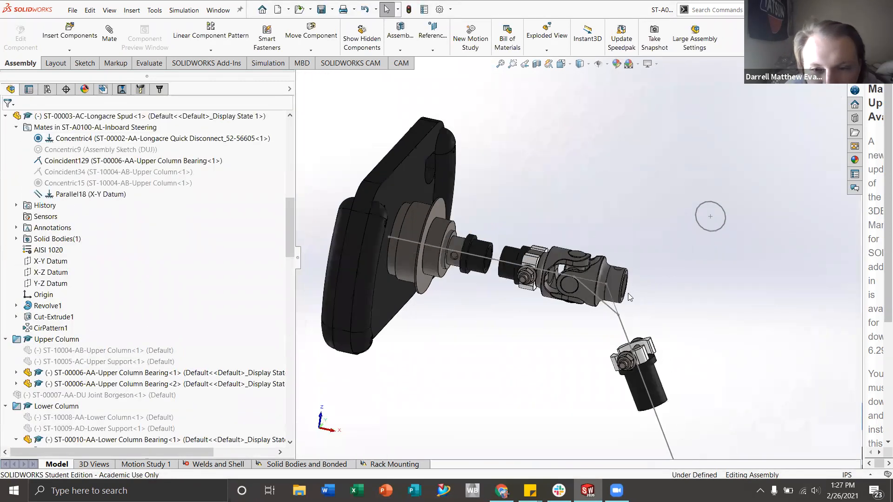
{"action": "middle_click_drag", "start_coordinate": [566, 265], "coordinate": [562, 257]}
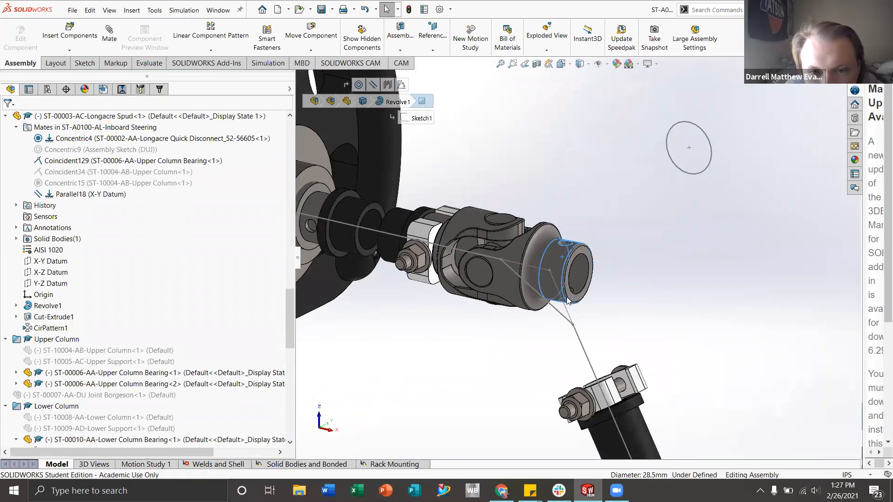
{"action": "left_click_drag", "start_coordinate": [513, 348], "coordinate": [605, 266]}
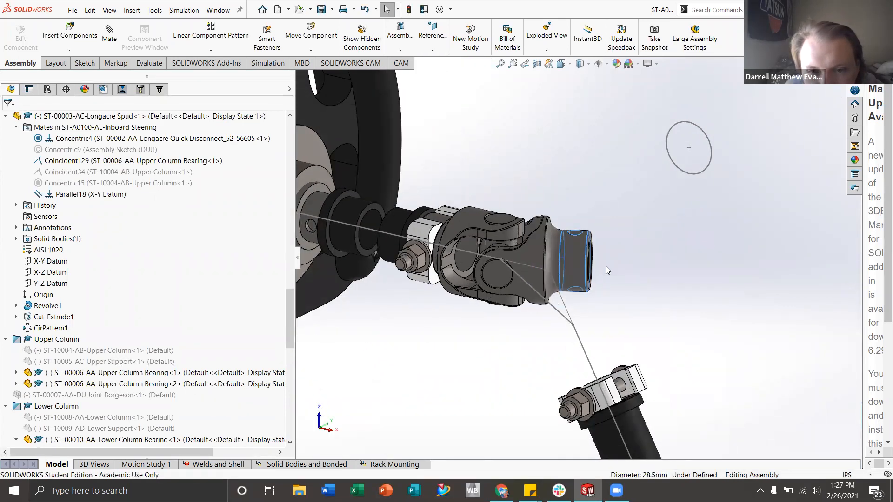
{"action": "left_click_drag", "start_coordinate": [446, 318], "coordinate": [571, 289]}
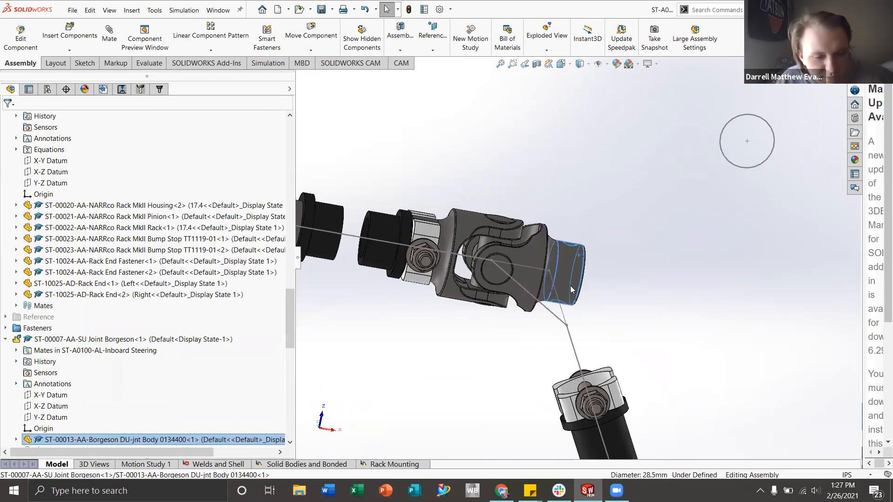
- Check from the left view how the SU joint's free yoke lines up with the angled line of Assembly Sketch (DUJ)
{"action": "key", "text": "ctrl+3"}
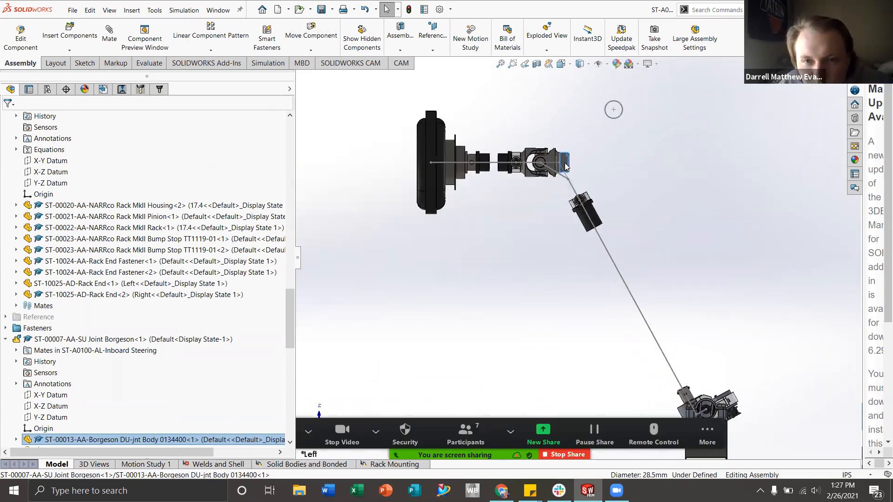
{"action": "scroll", "coordinate": [562, 182], "scroll_direction": "down", "scroll_amount": 3}
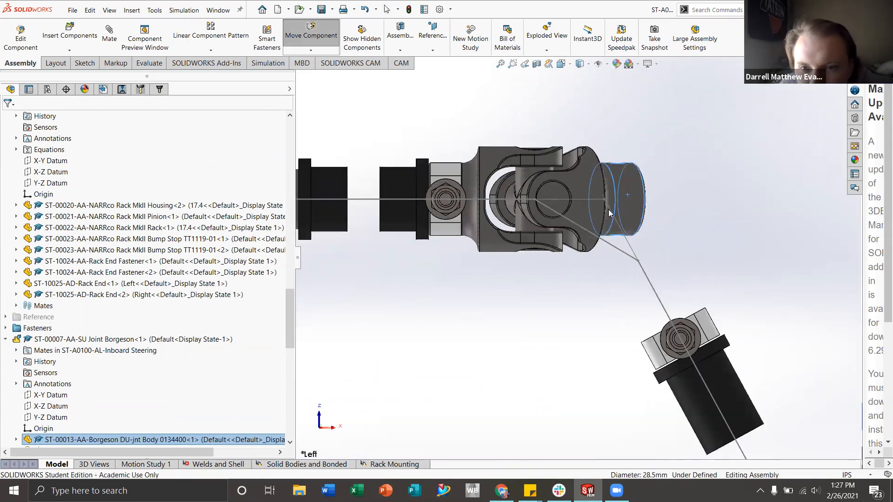
{"action": "left_click", "coordinate": [608, 243]}
{"action": "left_click", "coordinate": [589, 284]}
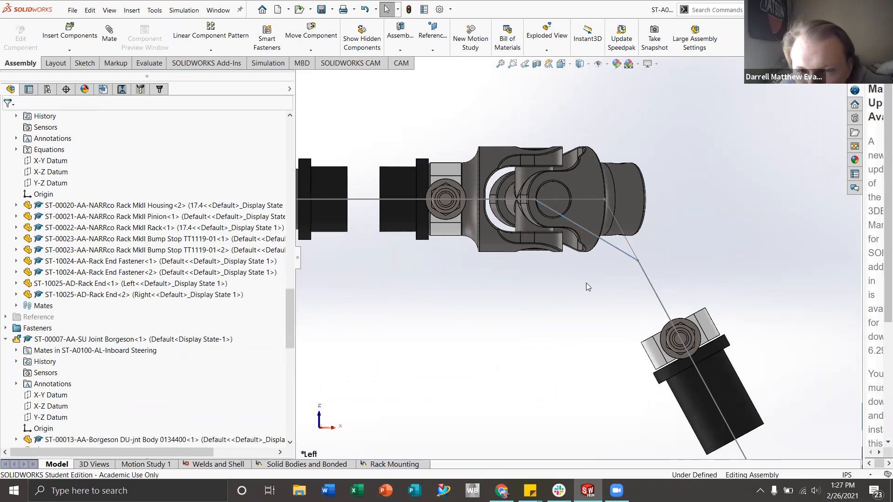
{"action": "scroll", "coordinate": [566, 291], "scroll_direction": "up", "scroll_amount": 3}
{"action": "middle_click_drag", "start_coordinate": [566, 291], "coordinate": [554, 282]}
{"action": "scroll", "coordinate": [553, 281], "scroll_direction": "up", "scroll_amount": 3}
{"action": "scroll", "coordinate": [548, 282], "scroll_direction": "down", "scroll_amount": 3}
{"action": "middle_click_drag", "start_coordinate": [543, 221], "coordinate": [501, 202]}
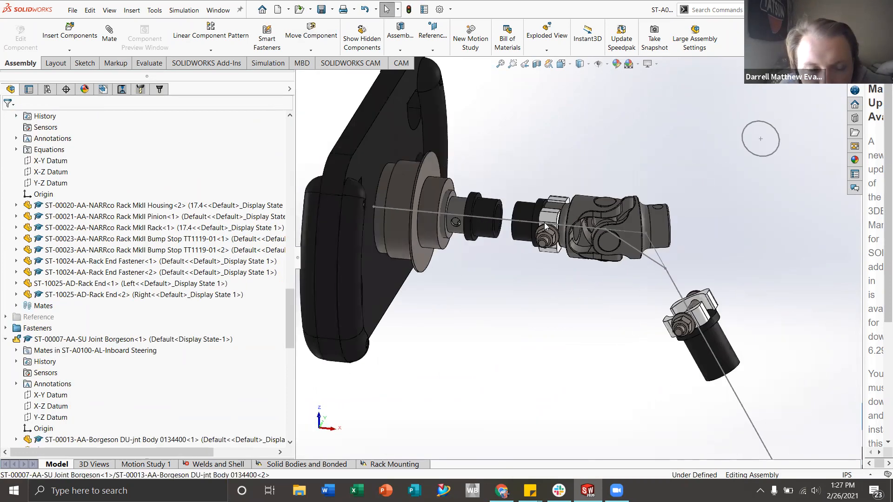
- Edit the Coincident211 mate, replacing the Longacre Quick Disconnect's X-Y Datum with its X-Z Datum
{"action": "scroll", "coordinate": [83, 372], "scroll_direction": "down", "scroll_amount": 15}
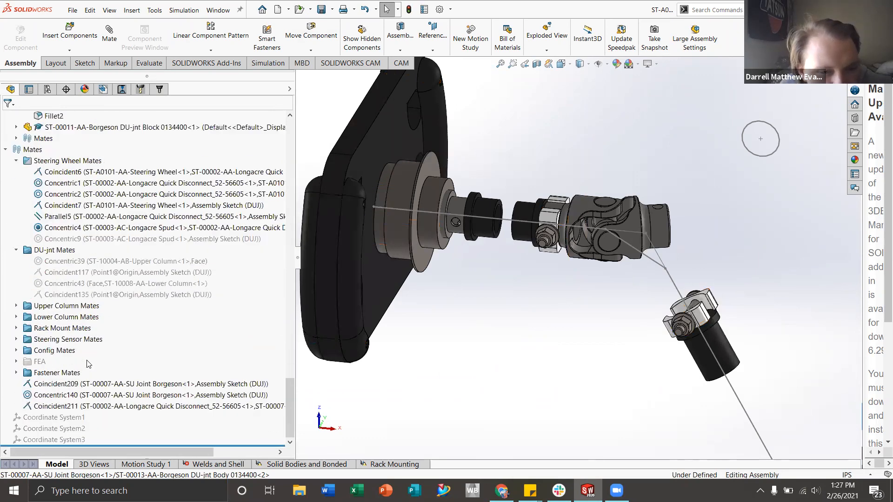
{"action": "left_click", "coordinate": [95, 407]}
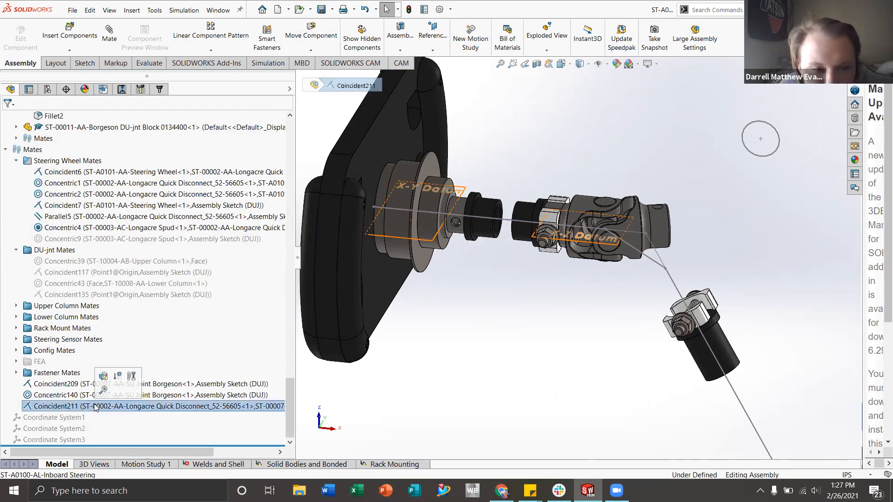
{"action": "right_click", "coordinate": [96, 408]}
{"action": "left_click", "coordinate": [105, 286]}
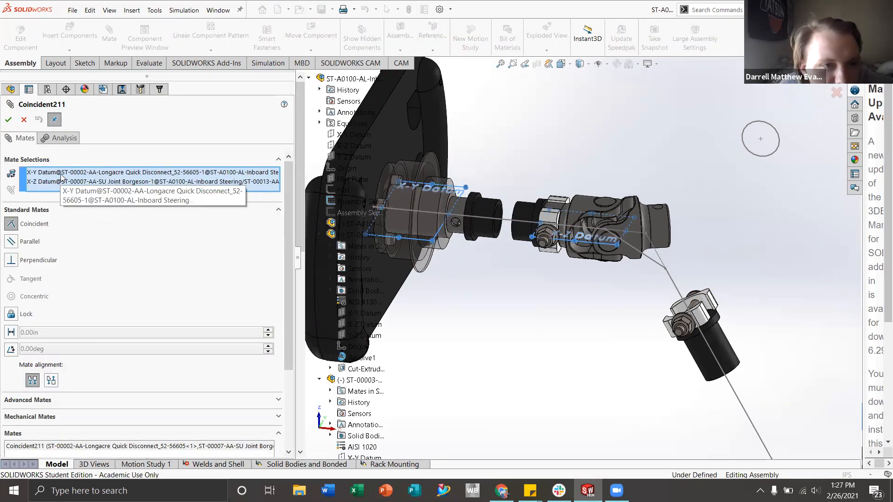
{"action": "right_click", "coordinate": [61, 177]}
{"action": "left_click", "coordinate": [88, 194]}
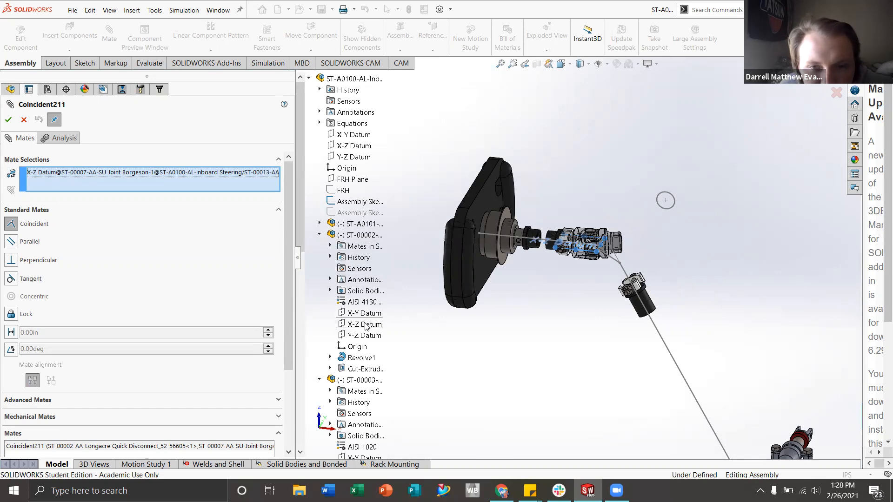
{"action": "left_click", "coordinate": [365, 324]}
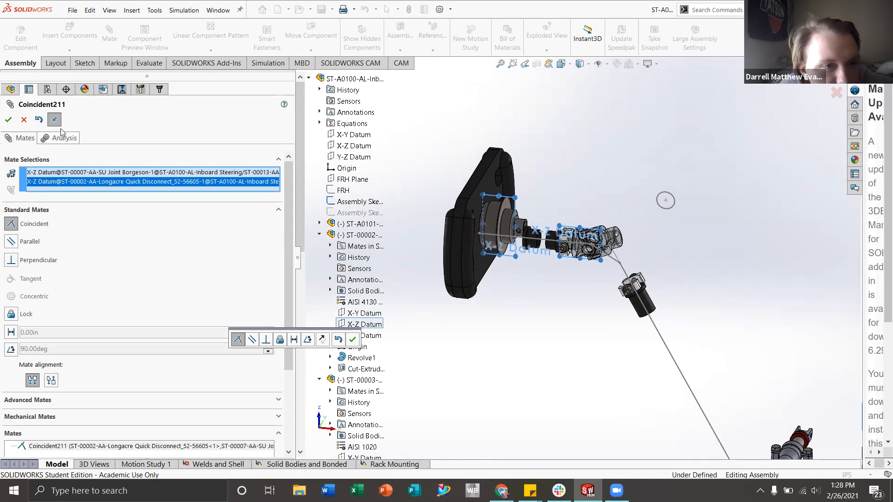
{"action": "left_click", "coordinate": [8, 120]}
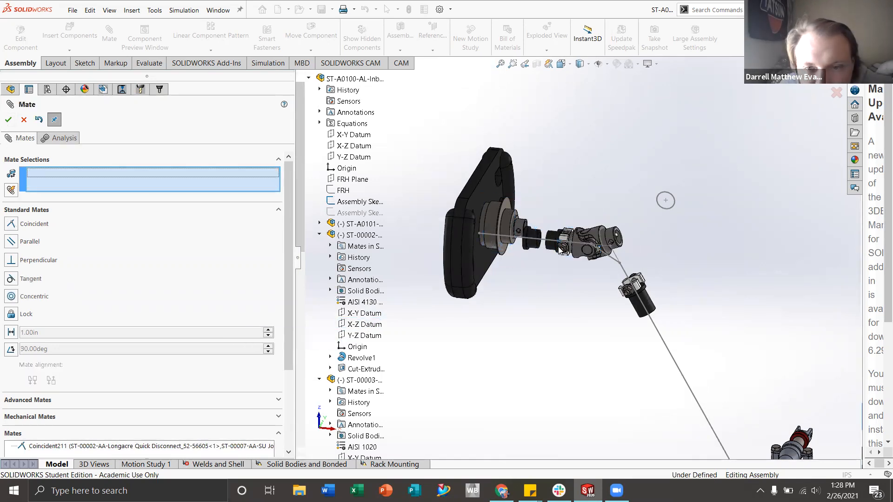
{"action": "scroll", "coordinate": [561, 250], "scroll_direction": "down", "scroll_amount": 5}
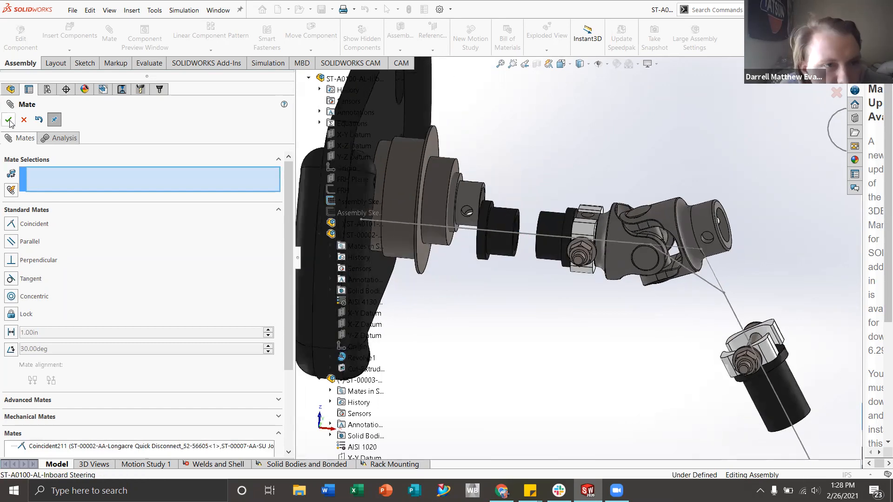
{"action": "left_click", "coordinate": [9, 121]}
- Unsuppress the Longacre Spud's Concentric9 mate to Assembly Sketch (DUJ)
{"action": "scroll", "coordinate": [53, 285], "scroll_direction": "up", "scroll_amount": 15}
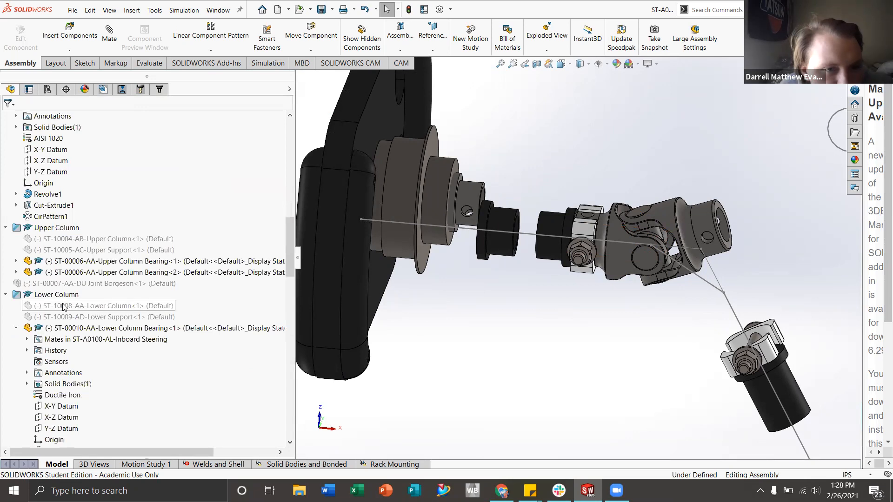
{"action": "scroll", "coordinate": [64, 308], "scroll_direction": "up", "scroll_amount": 6}
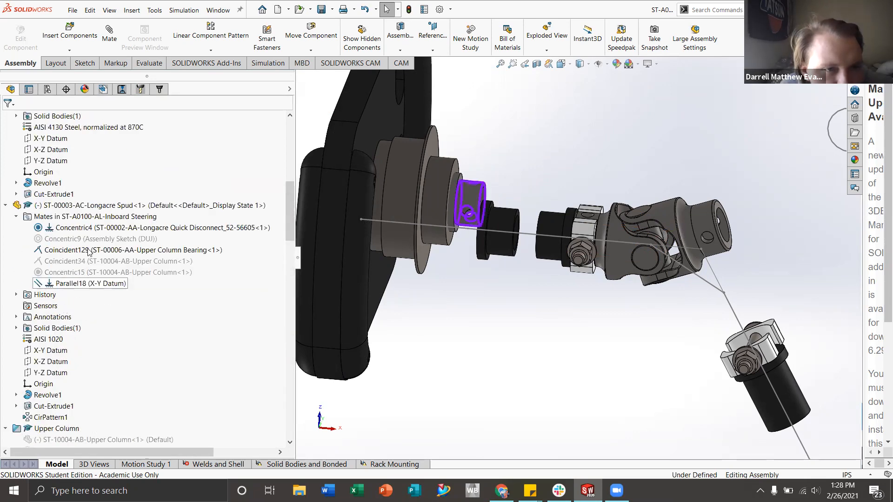
{"action": "right_click", "coordinate": [92, 239]}
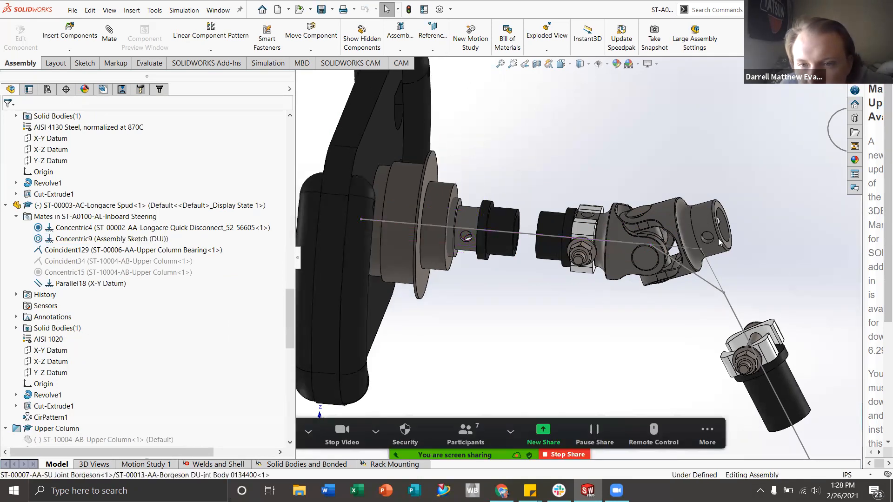
- Swing the SU joint's free yoke down toward the lower column, along the angled line of the assembly sketch
{"action": "left_click_drag", "start_coordinate": [704, 222], "coordinate": [709, 321]}
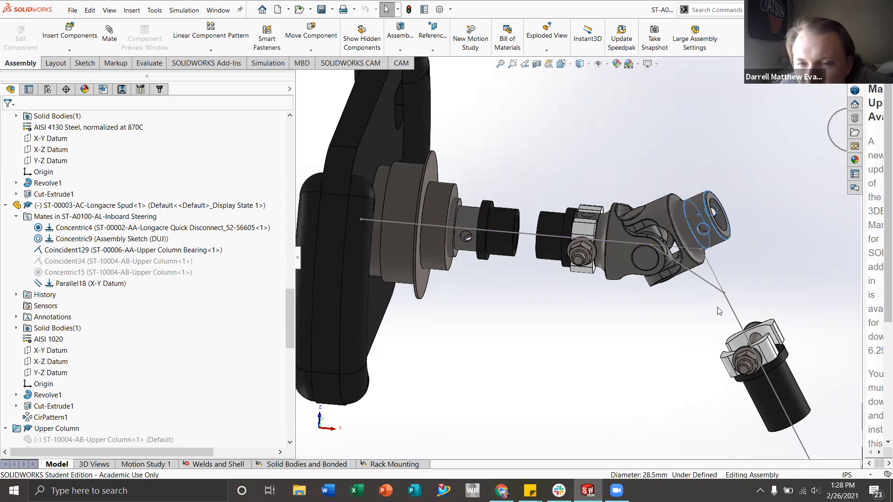
{"action": "left_click_drag", "start_coordinate": [735, 239], "coordinate": [690, 325]}
{"action": "left_click_drag", "start_coordinate": [704, 281], "coordinate": [680, 337]}
{"action": "middle_click_drag", "start_coordinate": [637, 294], "coordinate": [626, 280]}
{"action": "key", "text": "ctrl+3"}
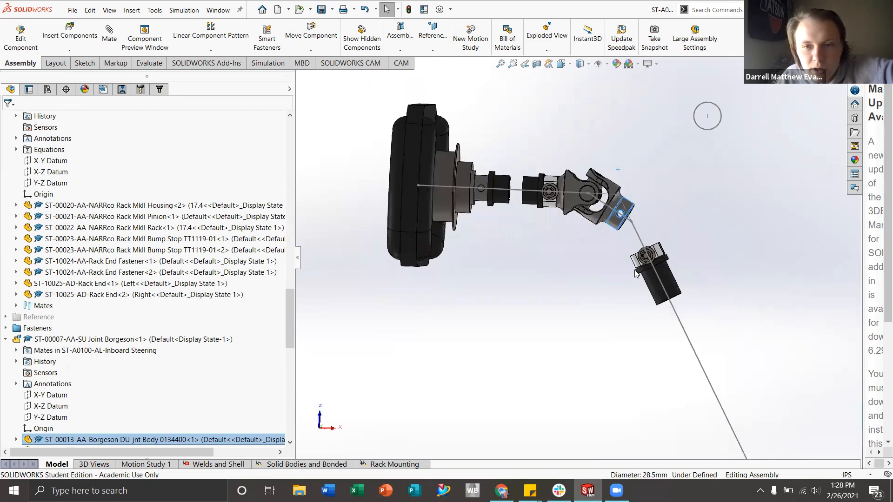
{"action": "scroll", "coordinate": [545, 159], "scroll_direction": "down", "scroll_amount": 6}
{"action": "scroll", "coordinate": [533, 270], "scroll_direction": "up", "scroll_amount": 3}
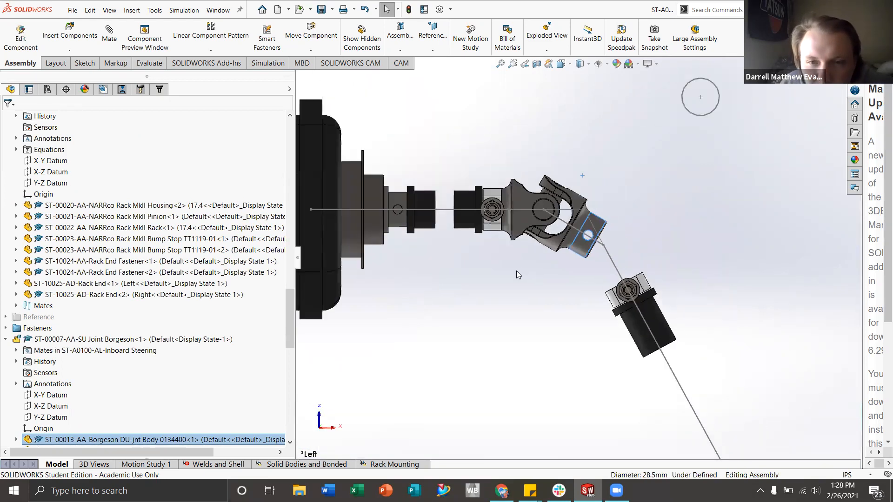
{"action": "left_click", "coordinate": [528, 278]}
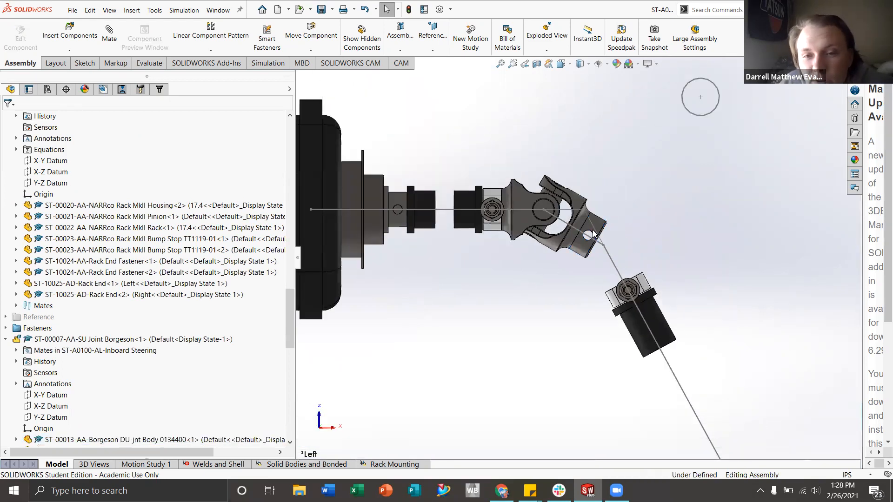
- Try swinging the free yoke upward and back down onto the angled sketch line to test its pivot motion
{"action": "scroll", "coordinate": [581, 240], "scroll_direction": "down", "scroll_amount": 3}
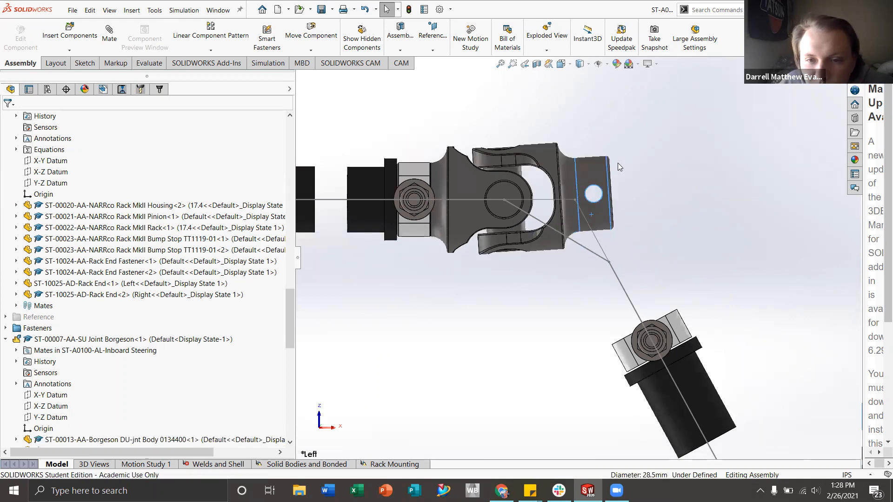
{"action": "left_click", "coordinate": [564, 268]}
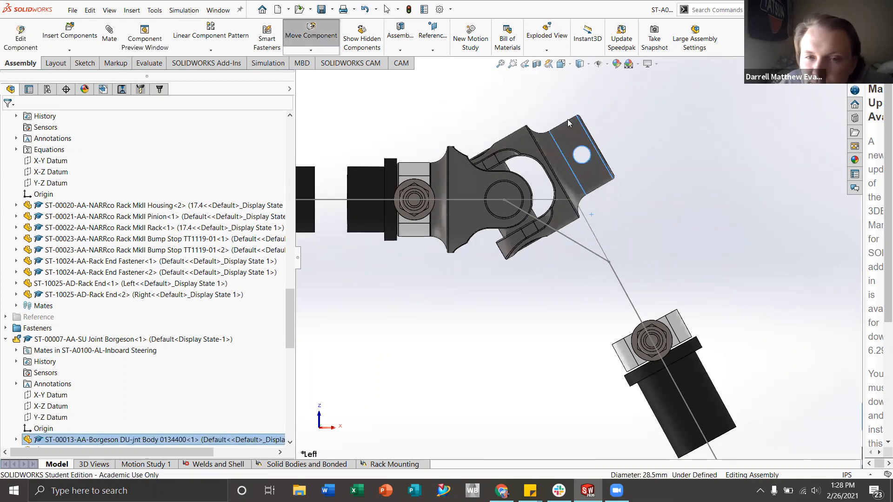
{"action": "left_click_drag", "start_coordinate": [594, 137], "coordinate": [515, 299]}
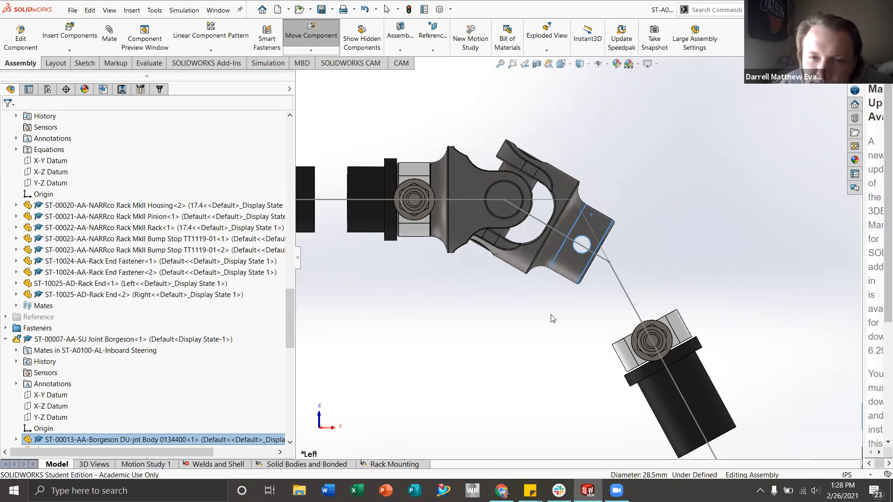
{"action": "key", "text": "Escape"}
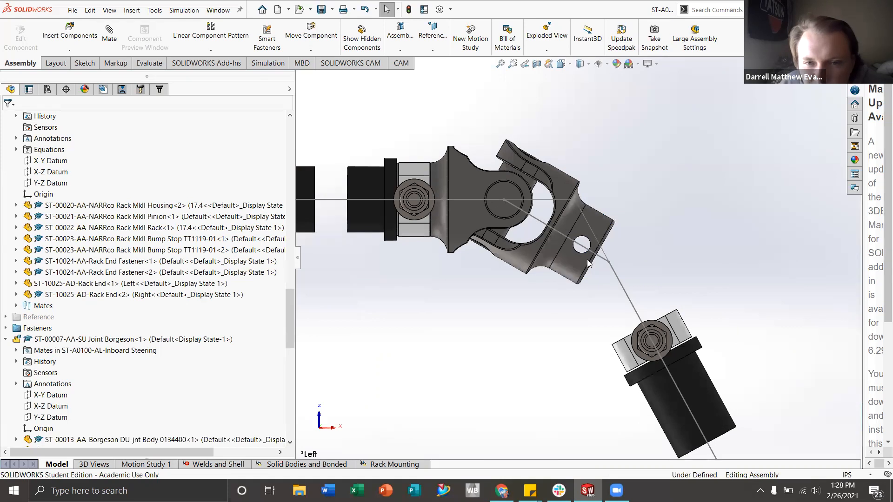
- Examine the free yoke's end and bolt hole against the bend in the assembly sketch, moving the yoke as needed
{"action": "scroll", "coordinate": [587, 263], "scroll_direction": "up", "scroll_amount": 4}
{"action": "scroll", "coordinate": [571, 238], "scroll_direction": "down", "scroll_amount": 6}
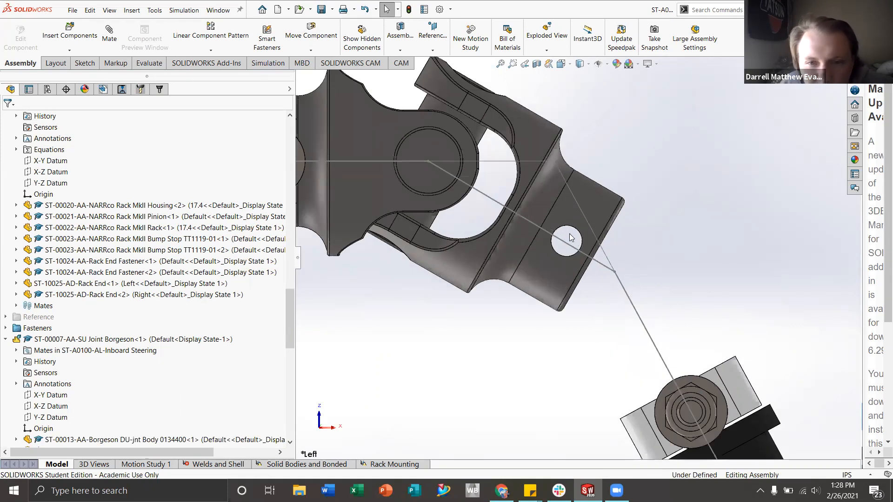
{"action": "scroll", "coordinate": [571, 238], "scroll_direction": "up", "scroll_amount": 2}
{"action": "left_click_drag", "start_coordinate": [590, 221], "coordinate": [553, 316]}
{"action": "left_click", "coordinate": [509, 282]}
{"action": "scroll", "coordinate": [497, 244], "scroll_direction": "up", "scroll_amount": 5}
{"action": "scroll", "coordinate": [498, 242], "scroll_direction": "down", "scroll_amount": 3}
{"action": "scroll", "coordinate": [528, 233], "scroll_direction": "up", "scroll_amount": 2}
{"action": "scroll", "coordinate": [556, 223], "scroll_direction": "down", "scroll_amount": 3}
{"action": "scroll", "coordinate": [575, 255], "scroll_direction": "up", "scroll_amount": 3}
{"action": "mouse_move", "coordinate": [584, 251]}
{"action": "middle_mouse_down"}
{"action": "mouse_move", "coordinate": [619, 249]}
{"action": "mouse_move", "coordinate": [582, 247]}
{"action": "middle_mouse_up"}
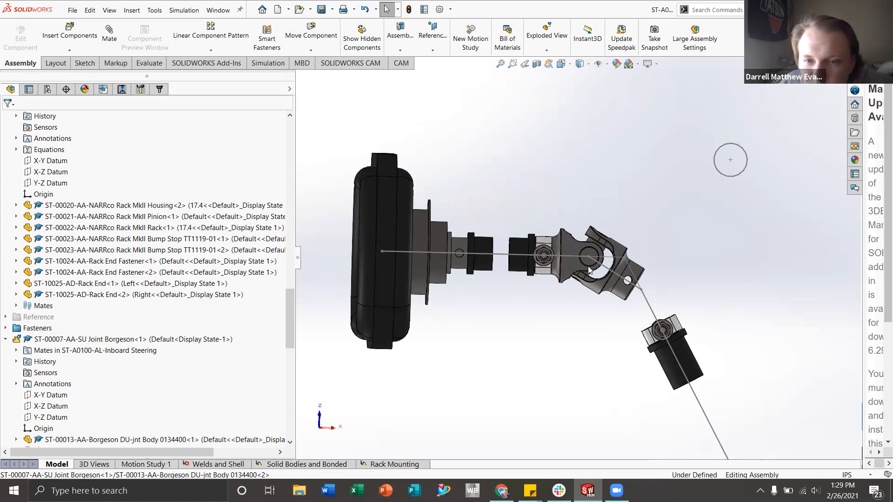
- Hide Assembly Sketch (DUJ)
{"action": "scroll", "coordinate": [59, 293], "scroll_direction": "up", "scroll_amount": 10}
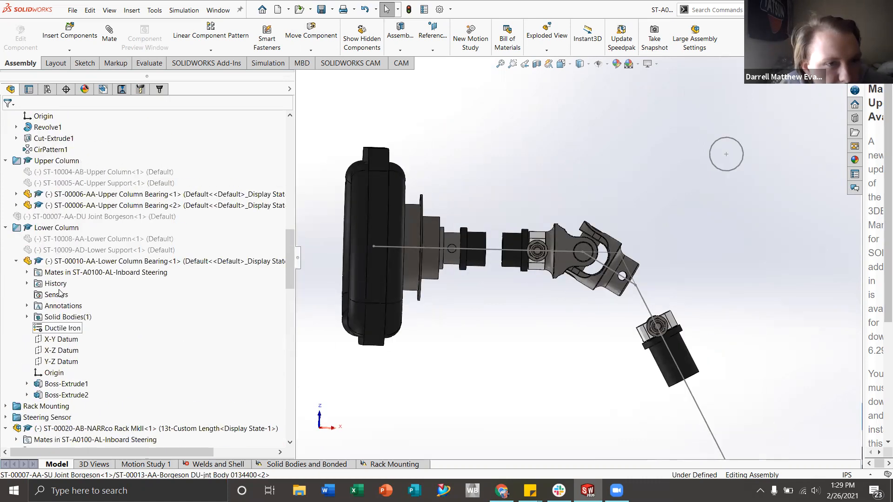
{"action": "scroll", "coordinate": [56, 286], "scroll_direction": "up", "scroll_amount": 10}
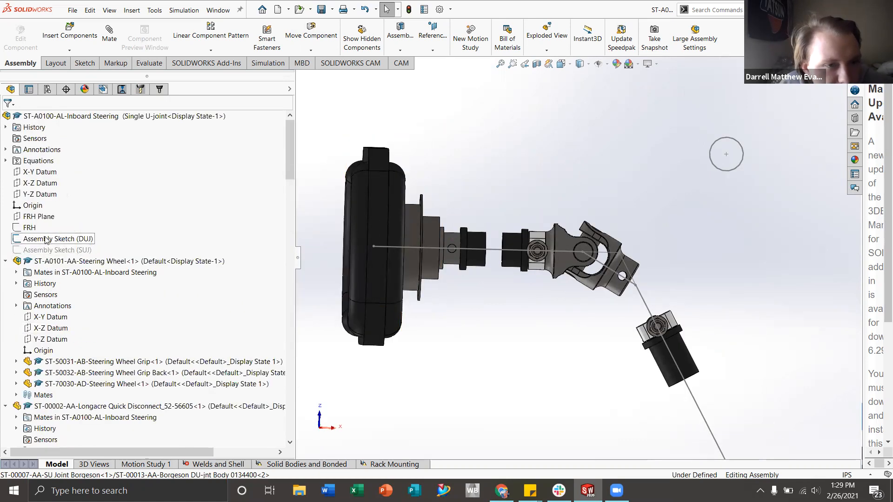
{"action": "right_click", "coordinate": [46, 240]}
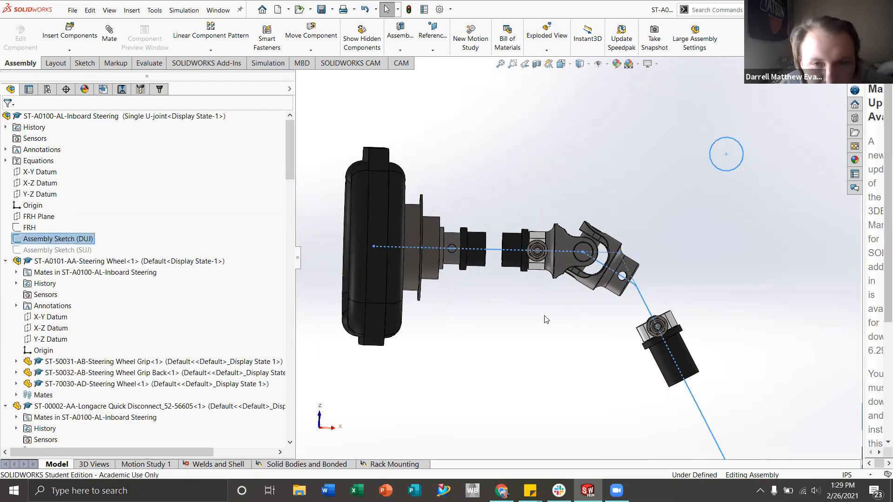
{"action": "left_click", "coordinate": [543, 326]}
{"action": "scroll", "coordinate": [633, 274], "scroll_direction": "down", "scroll_amount": 2}
{"action": "scroll", "coordinate": [609, 274], "scroll_direction": "up", "scroll_amount": 4}
{"action": "mouse_move", "coordinate": [609, 278]}
{"action": "middle_mouse_down"}
{"action": "mouse_move", "coordinate": [561, 268]}
{"action": "mouse_move", "coordinate": [586, 279]}
{"action": "mouse_move", "coordinate": [614, 271]}
{"action": "mouse_move", "coordinate": [623, 297]}
{"action": "middle_mouse_up"}
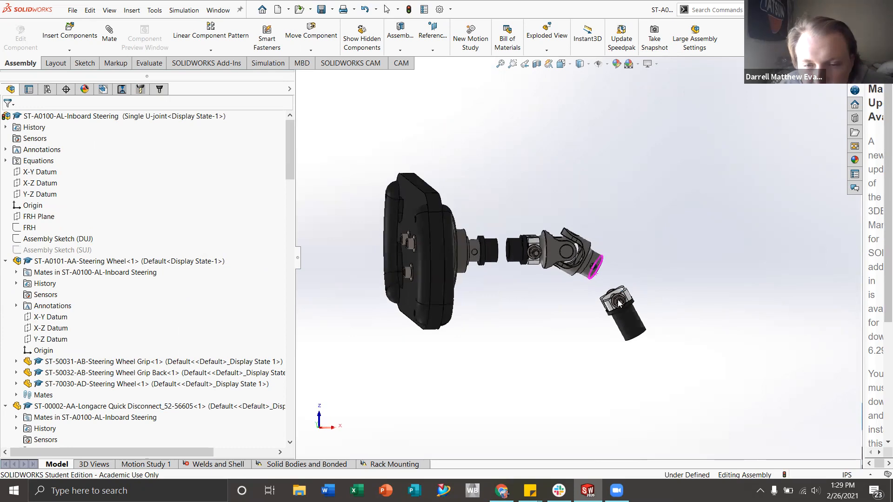
- Examine the SU joint's angle and the gap between its free yoke and the lower column bearing without the sketch lines
{"action": "scroll", "coordinate": [625, 300], "scroll_direction": "down", "scroll_amount": 3}
{"action": "scroll", "coordinate": [604, 292], "scroll_direction": "up", "scroll_amount": 2}
{"action": "scroll", "coordinate": [587, 269], "scroll_direction": "down", "scroll_amount": 3}
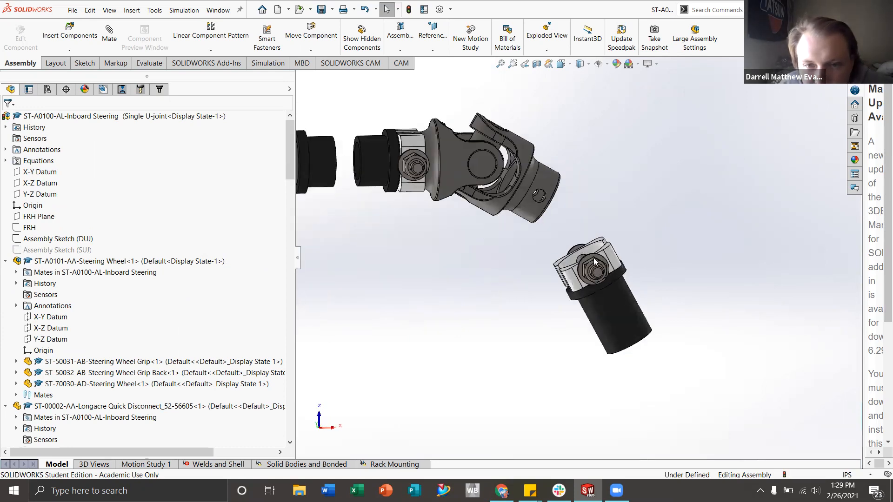
{"action": "scroll", "coordinate": [589, 250], "scroll_direction": "down", "scroll_amount": 1}
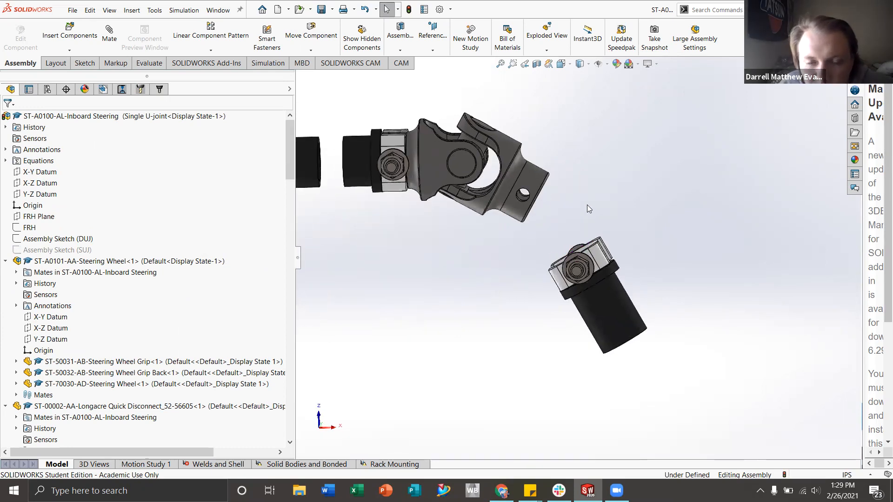
{"action": "scroll", "coordinate": [571, 263], "scroll_direction": "up", "scroll_amount": 2}
{"action": "scroll", "coordinate": [554, 235], "scroll_direction": "down", "scroll_amount": 2}
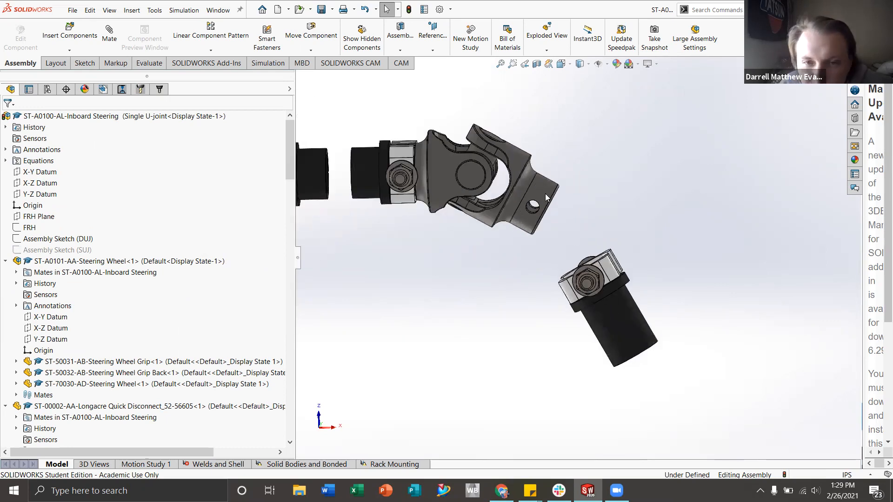
{"action": "scroll", "coordinate": [597, 256], "scroll_direction": "up", "scroll_amount": 3}
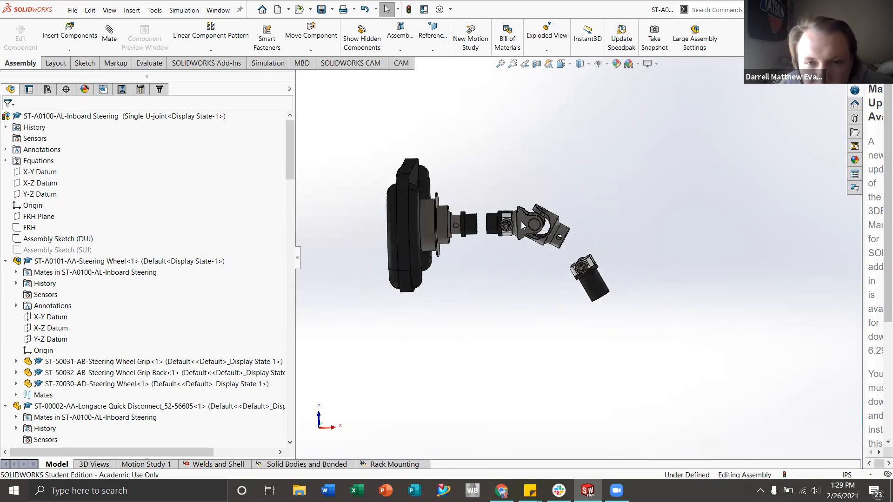
{"action": "scroll", "coordinate": [538, 226], "scroll_direction": "down", "scroll_amount": 4}
{"action": "scroll", "coordinate": [505, 231], "scroll_direction": "up", "scroll_amount": 3}
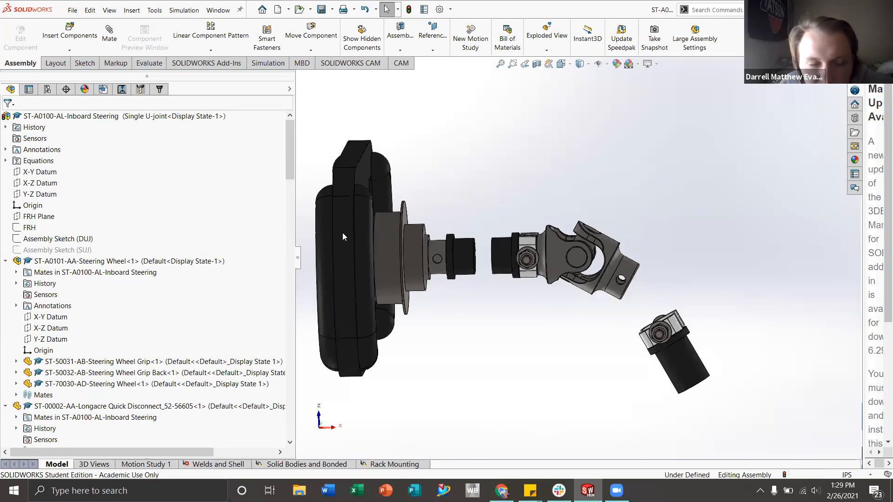
- Show Assembly Sketch (DUJ) again
{"action": "left_click", "coordinate": [47, 239]}
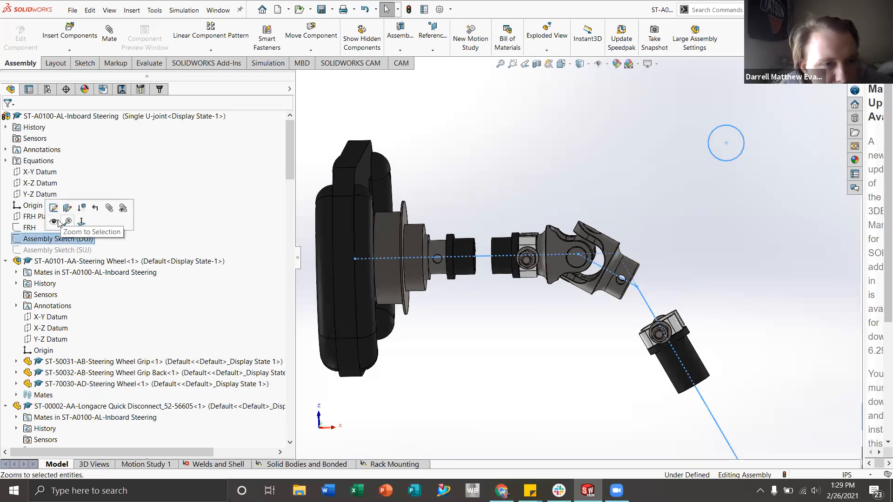
{"action": "left_click", "coordinate": [521, 325]}
{"action": "scroll", "coordinate": [480, 256], "scroll_direction": "down", "scroll_amount": 3}
{"action": "mouse_move", "coordinate": [494, 250]}
{"action": "middle_mouse_down"}
{"action": "mouse_move", "coordinate": [506, 261]}
{"action": "mouse_move", "coordinate": [494, 253]}
{"action": "middle_mouse_up"}
{"action": "scroll", "coordinate": [134, 350], "scroll_direction": "down", "scroll_amount": 7}
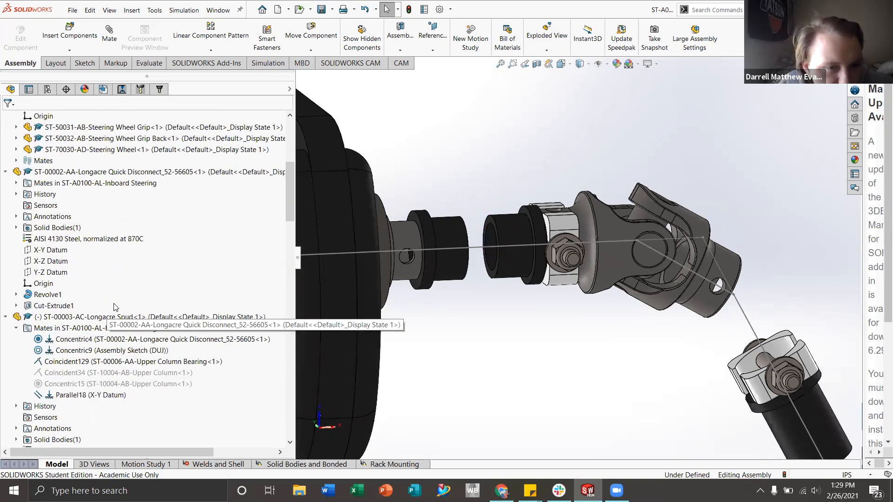
- Unsuppress the ST-10004-AB-Upper Column component in the Upper Column folder
{"action": "scroll", "coordinate": [135, 318], "scroll_direction": "down", "scroll_amount": 6}
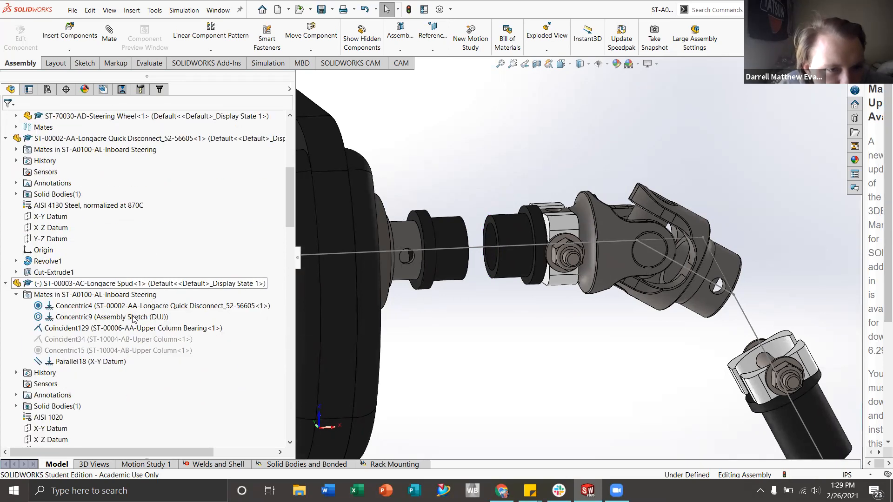
{"action": "scroll", "coordinate": [116, 313], "scroll_direction": "down", "scroll_amount": 1}
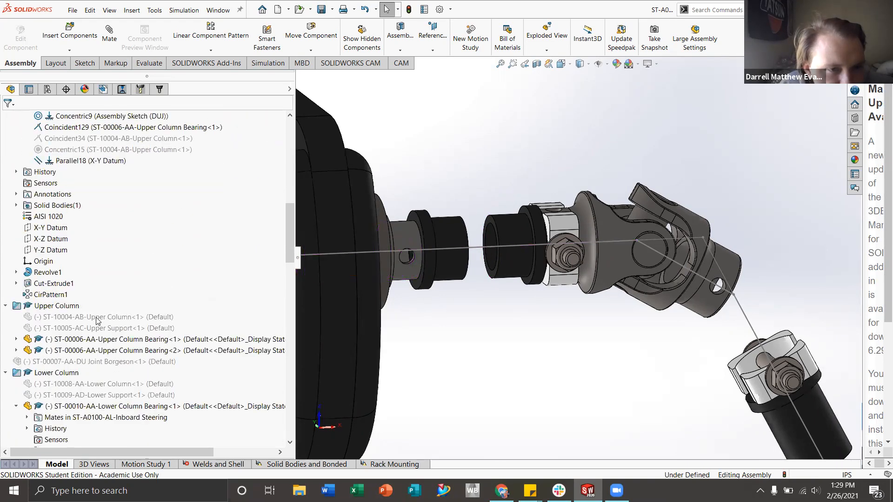
{"action": "left_click", "coordinate": [96, 318]}
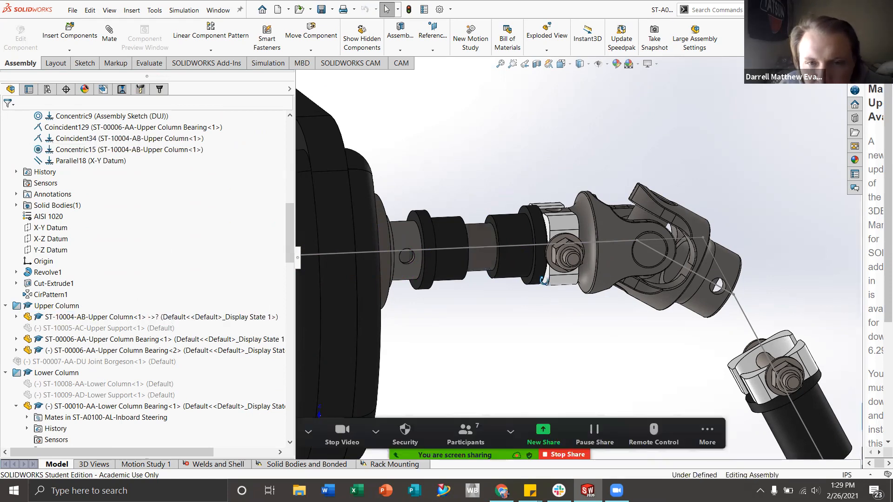
- Examine the upper column's fit between the steering wheel spud, the upper column bearings and the SU joint
{"action": "left_click", "coordinate": [479, 240]}
{"action": "scroll", "coordinate": [580, 290], "scroll_direction": "up", "scroll_amount": 4}
{"action": "middle_click_drag", "start_coordinate": [580, 290], "coordinate": [540, 252]}
{"action": "scroll", "coordinate": [540, 251], "scroll_direction": "down", "scroll_amount": 4}
{"action": "left_click", "coordinate": [472, 218]}
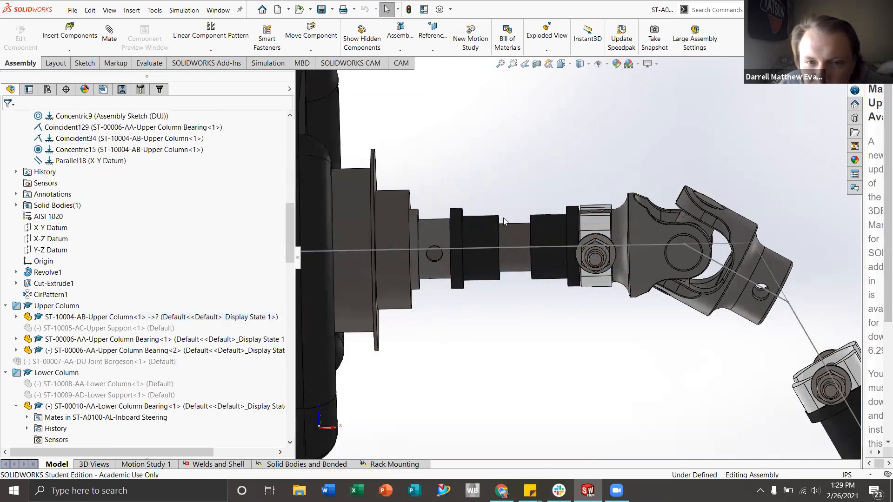
{"action": "left_click", "coordinate": [550, 222]}
{"action": "scroll", "coordinate": [574, 260], "scroll_direction": "up", "scroll_amount": 5}
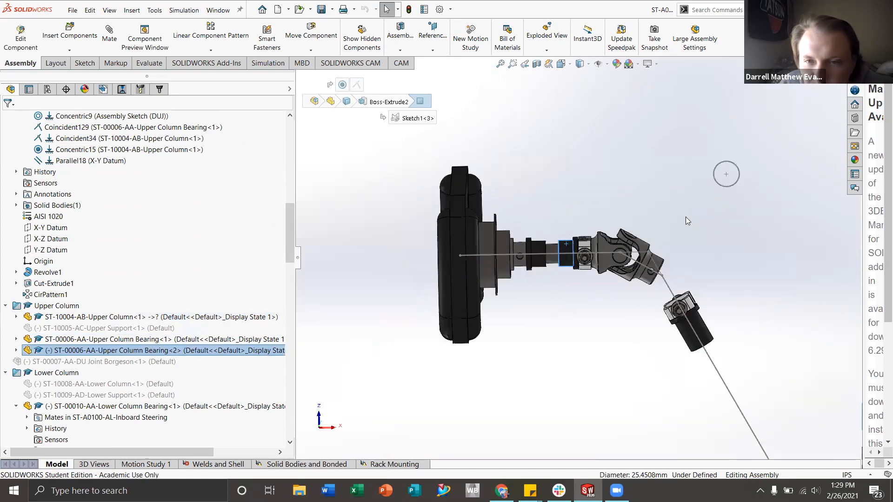
{"action": "left_click", "coordinate": [732, 185]}
{"action": "mouse_move", "coordinate": [672, 192]}
{"action": "middle_mouse_down"}
{"action": "mouse_move", "coordinate": [703, 199]}
{"action": "mouse_move", "coordinate": [688, 183]}
{"action": "middle_mouse_up"}
{"action": "left_click", "coordinate": [691, 132]}
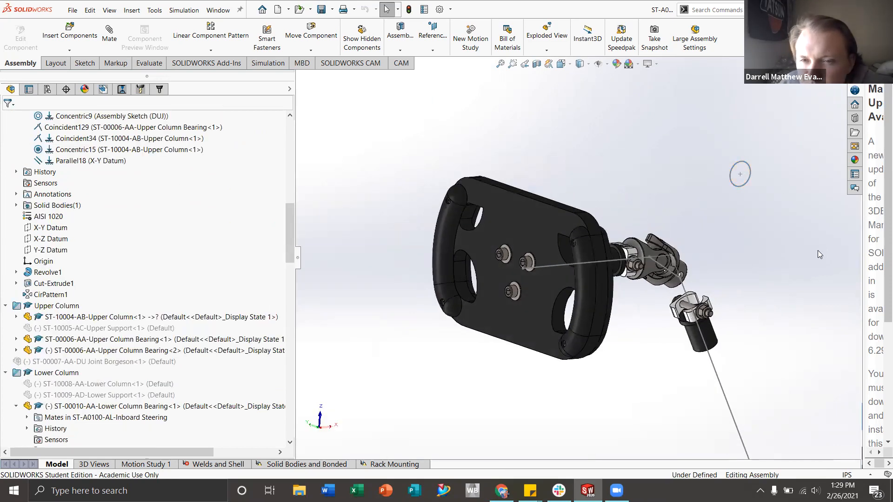
- Unsuppress the Front Roll Hoop component in the Reference folder
{"action": "scroll", "coordinate": [733, 219], "scroll_direction": "up", "scroll_amount": 2}
{"action": "scroll", "coordinate": [93, 277], "scroll_direction": "up", "scroll_amount": 5}
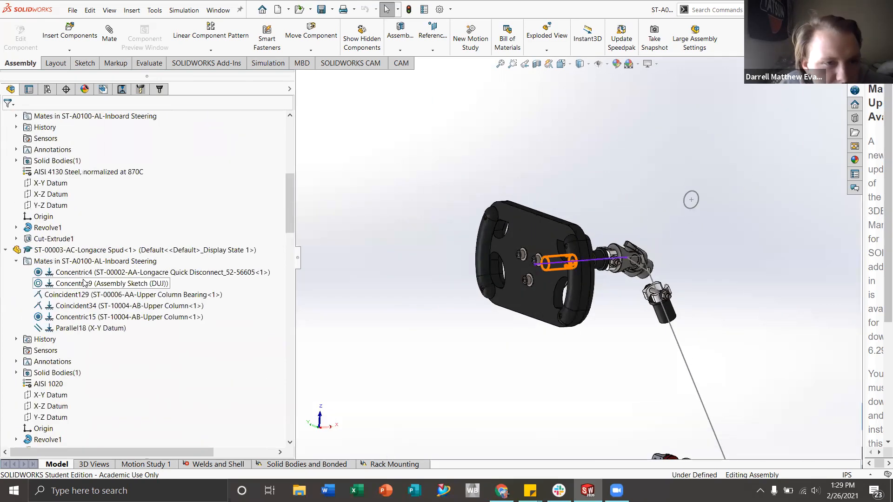
{"action": "scroll", "coordinate": [88, 285], "scroll_direction": "up", "scroll_amount": 3}
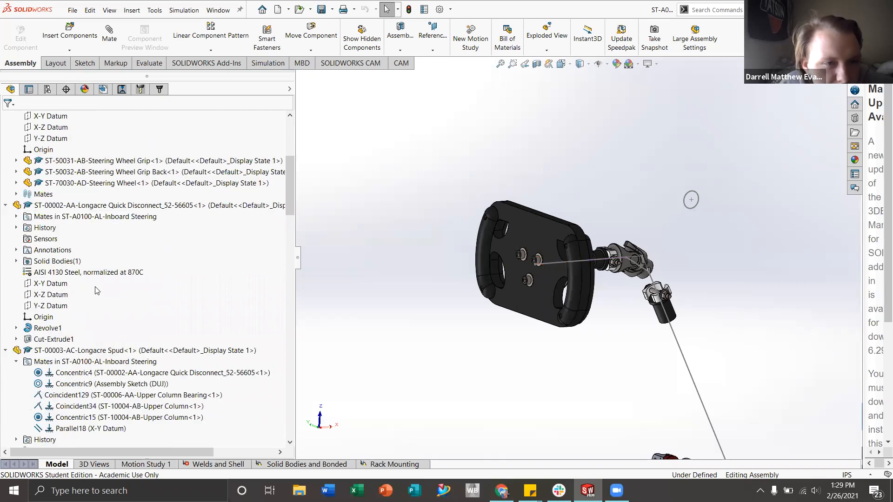
{"action": "scroll", "coordinate": [97, 293], "scroll_direction": "down", "scroll_amount": 15}
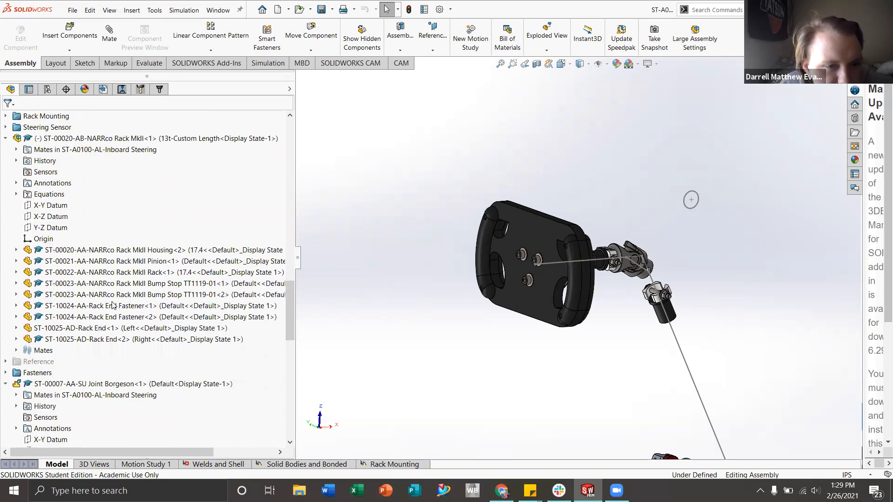
{"action": "scroll", "coordinate": [113, 305], "scroll_direction": "down", "scroll_amount": 1}
{"action": "left_click", "coordinate": [6, 327]}
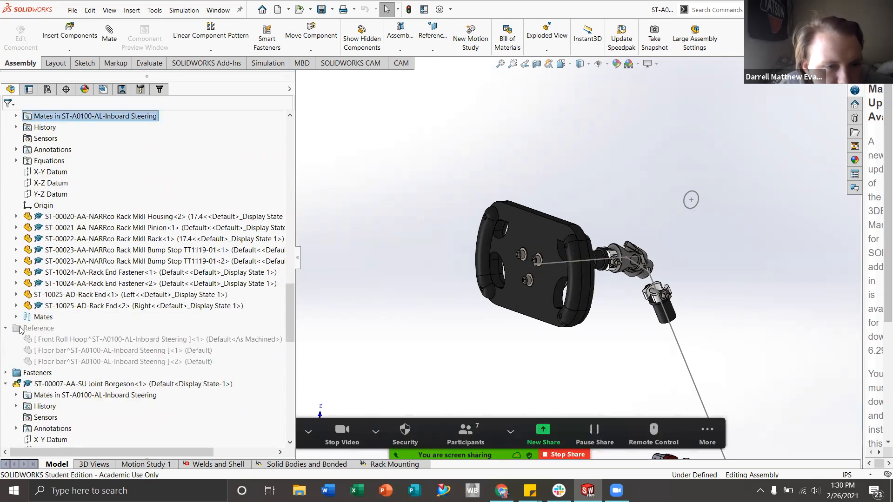
{"action": "right_click", "coordinate": [72, 340]}
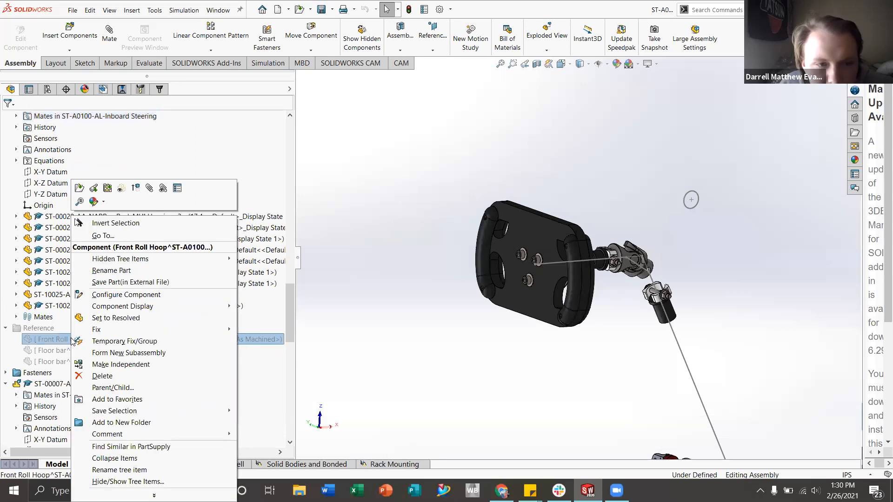
{"action": "left_click", "coordinate": [135, 189]}
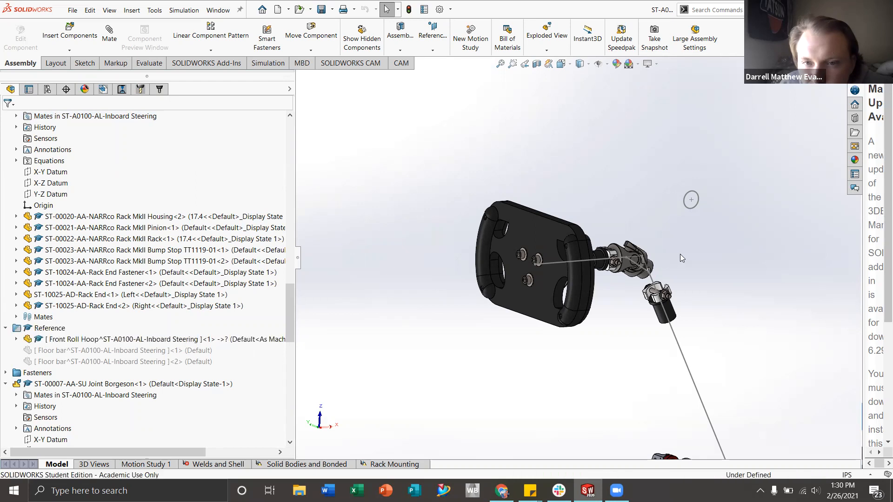
- Examine the front roll hoop's position relative to the upper column, SU joint and lower column bearing
{"action": "scroll", "coordinate": [698, 251], "scroll_direction": "up", "scroll_amount": 3}
{"action": "scroll", "coordinate": [660, 230], "scroll_direction": "down", "scroll_amount": 3}
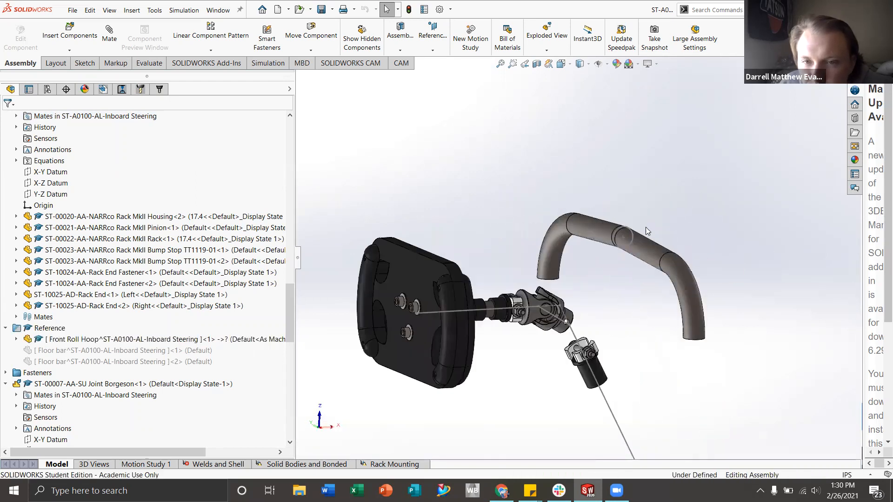
{"action": "middle_click_drag", "start_coordinate": [654, 315], "coordinate": [516, 303]}
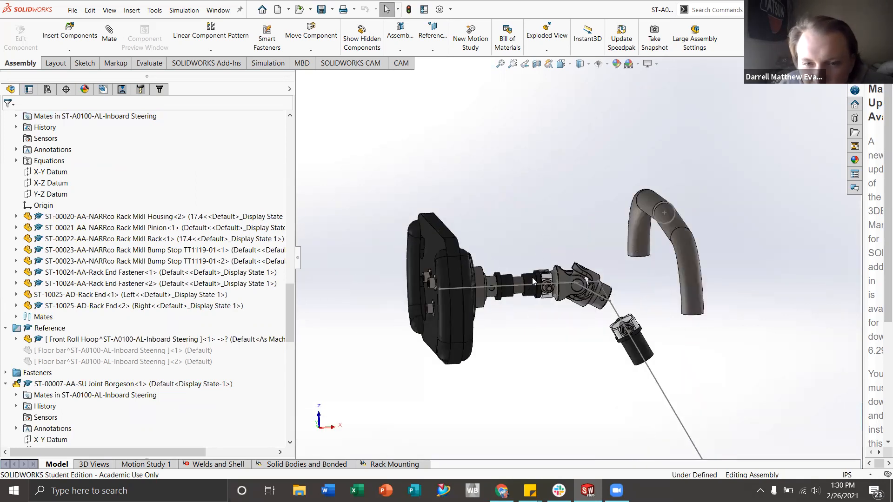
{"action": "scroll", "coordinate": [532, 278], "scroll_direction": "down", "scroll_amount": 5}
{"action": "scroll", "coordinate": [562, 297], "scroll_direction": "up", "scroll_amount": 4}
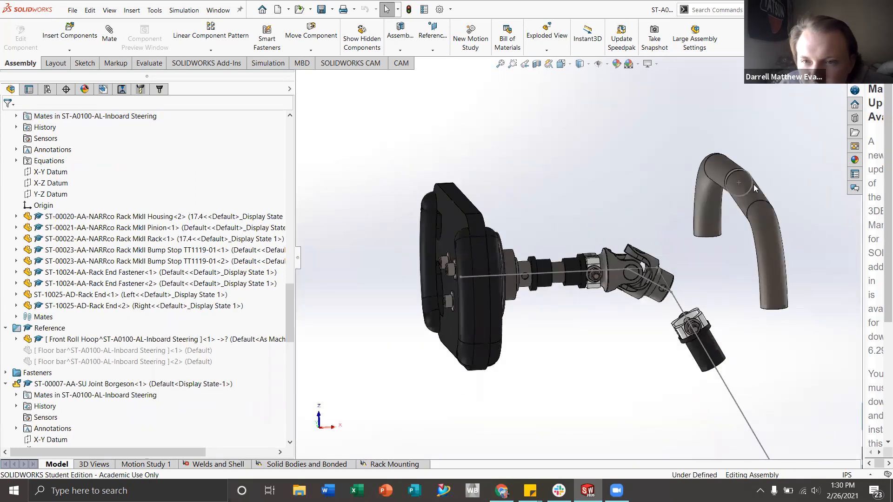
{"action": "scroll", "coordinate": [753, 201], "scroll_direction": "down", "scroll_amount": 2}
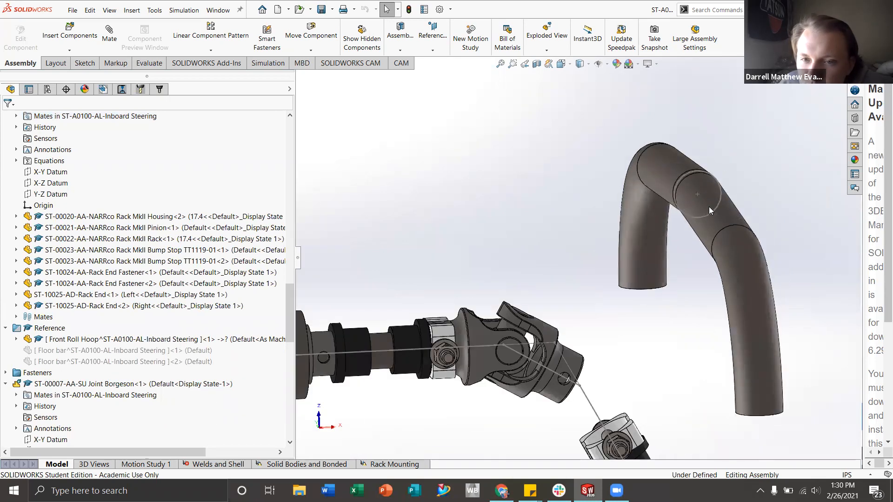
{"action": "scroll", "coordinate": [685, 235], "scroll_direction": "up", "scroll_amount": 2}
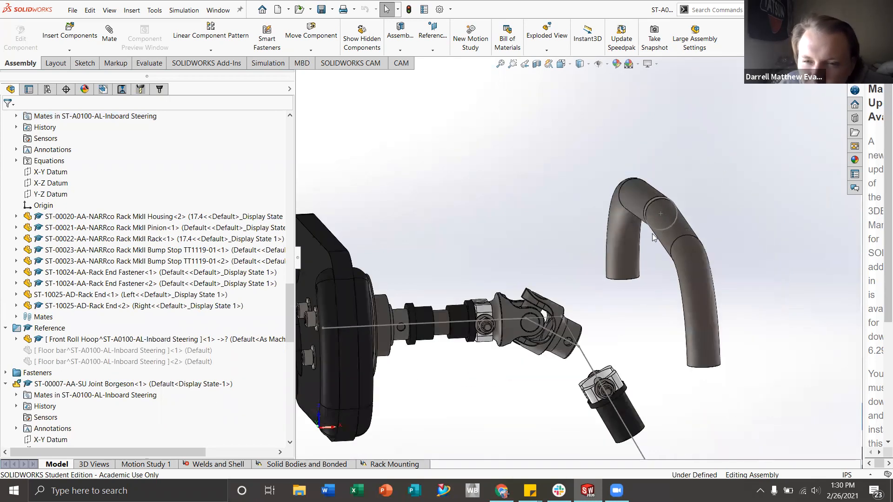
{"action": "scroll", "coordinate": [583, 322], "scroll_direction": "up", "scroll_amount": 2}
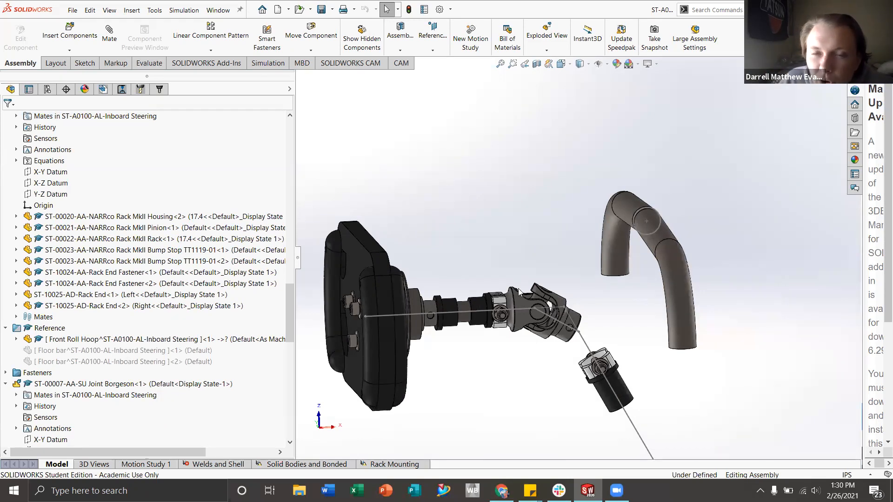
{"action": "middle_click_drag", "start_coordinate": [519, 339], "coordinate": [558, 289], "text": "ctrl"}
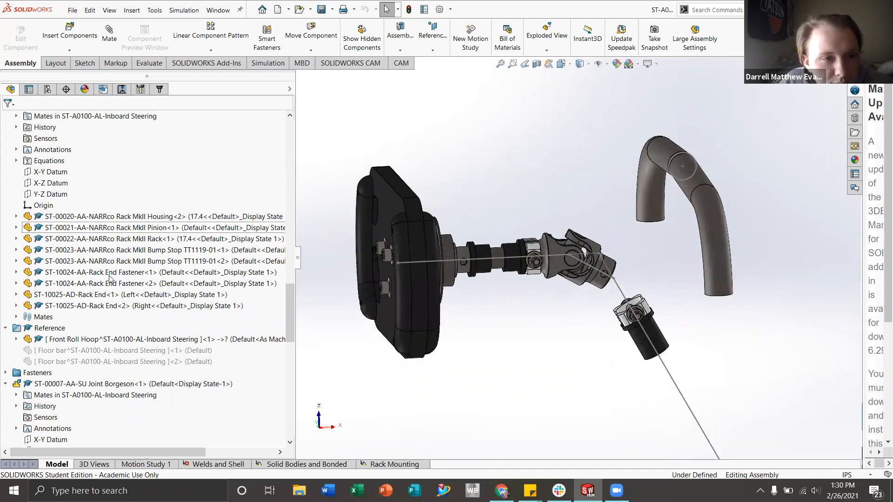
- Hide Assembly Sketch (DUJ) in the inboard steering assembly
{"action": "scroll", "coordinate": [80, 302], "scroll_direction": "up", "scroll_amount": 7}
{"action": "scroll", "coordinate": [80, 302], "scroll_direction": "up", "scroll_amount": 15}
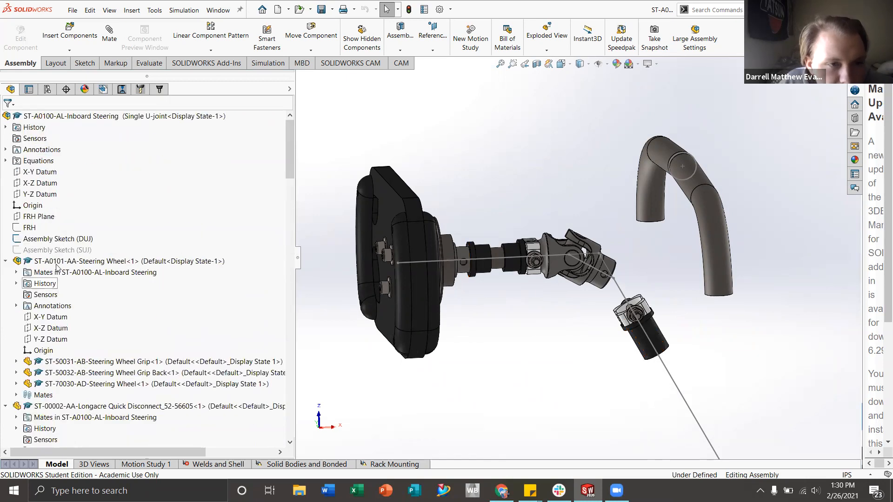
{"action": "left_click", "coordinate": [58, 238]}
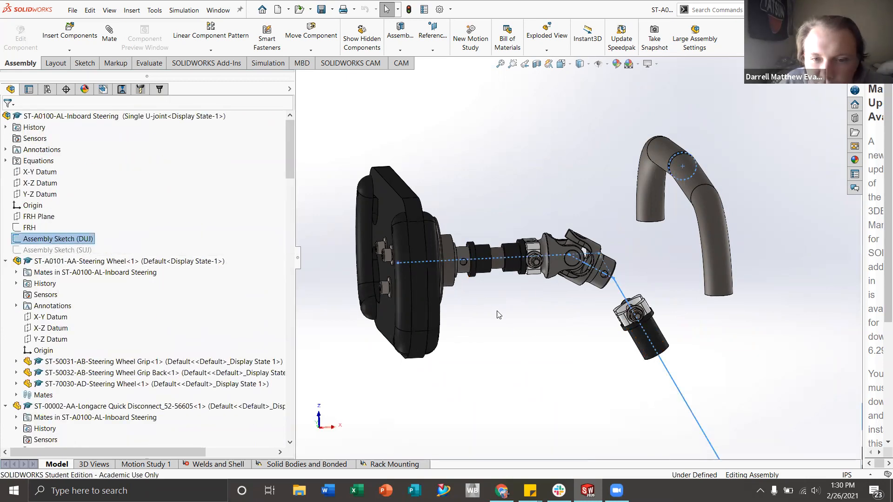
{"action": "left_click", "coordinate": [524, 317]}
{"action": "scroll", "coordinate": [595, 324], "scroll_direction": "up", "scroll_amount": 3}
{"action": "scroll", "coordinate": [563, 265], "scroll_direction": "down", "scroll_amount": 5}
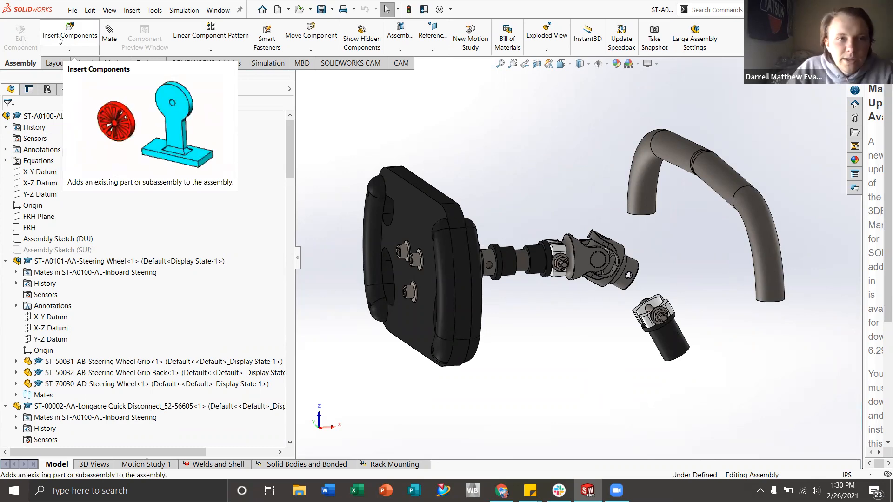
- Insert a new part into the inboard steering assembly without choosing a positioning face or plane
{"action": "left_click", "coordinate": [72, 51]}
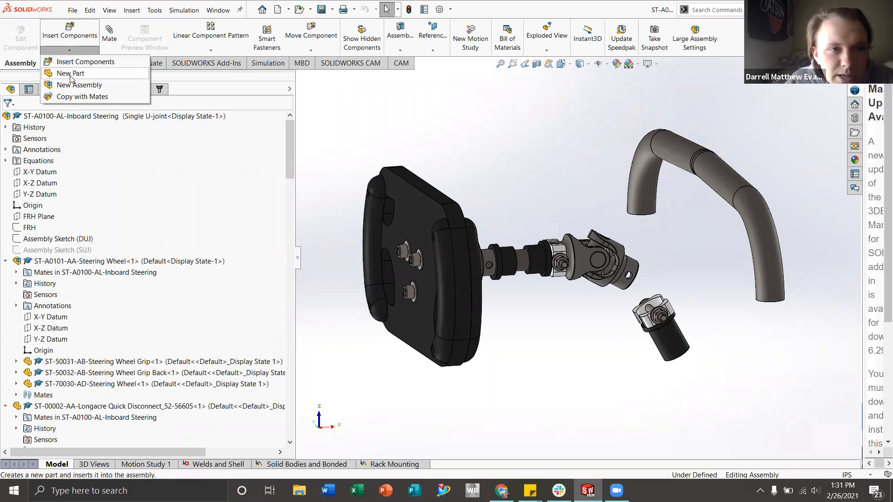
{"action": "left_click", "coordinate": [71, 74]}
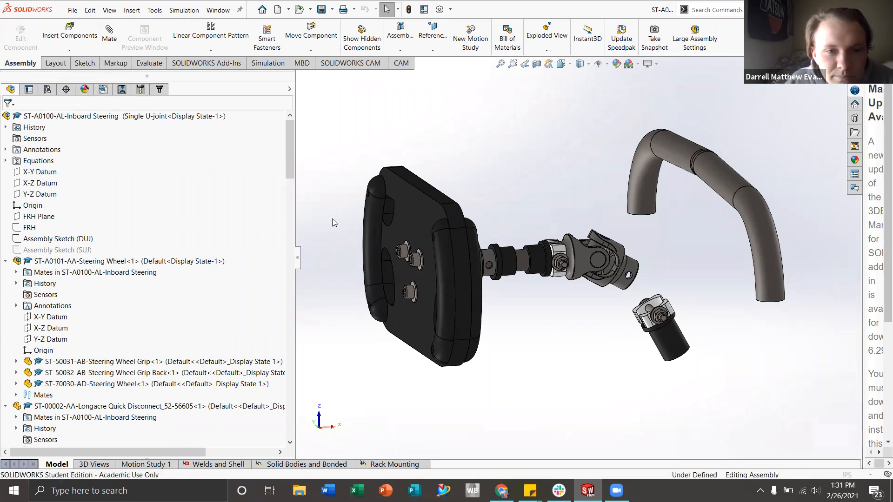
{"action": "scroll", "coordinate": [507, 290], "scroll_direction": "up", "scroll_amount": 3}
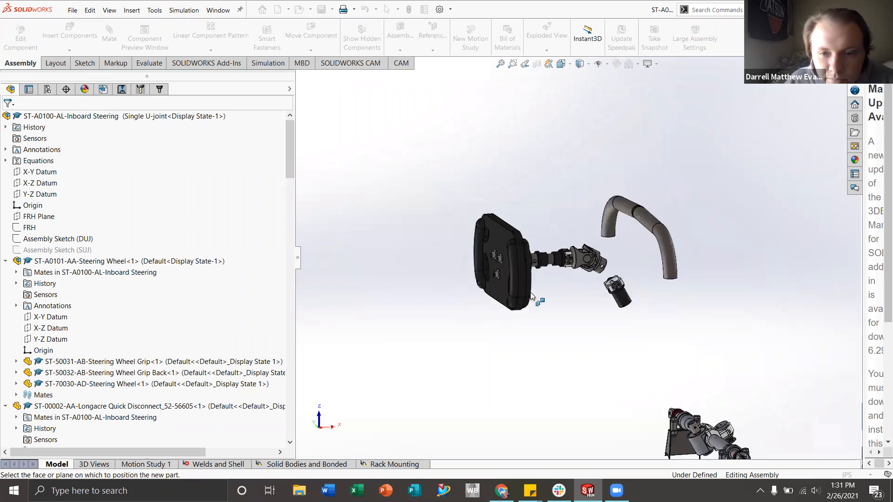
{"action": "key", "text": "Escape"}
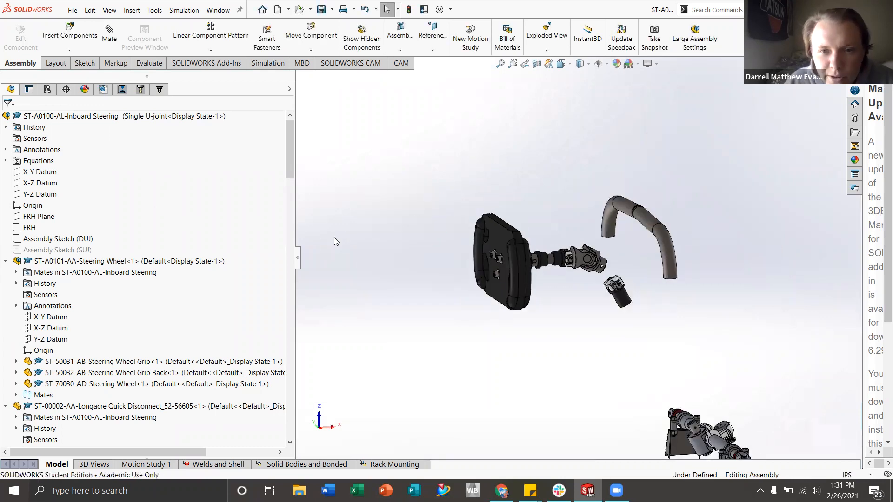
- Collapse the expanded components and the Upper Column, Lower Column and Reference folders in the assembly tree
{"action": "scroll", "coordinate": [172, 254], "scroll_direction": "down", "scroll_amount": 5}
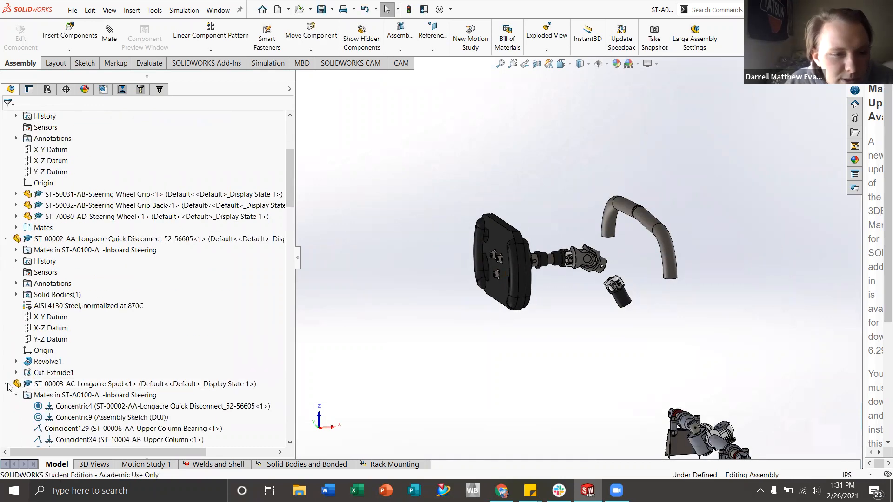
{"action": "scroll", "coordinate": [7, 240], "scroll_direction": "up", "scroll_amount": 4}
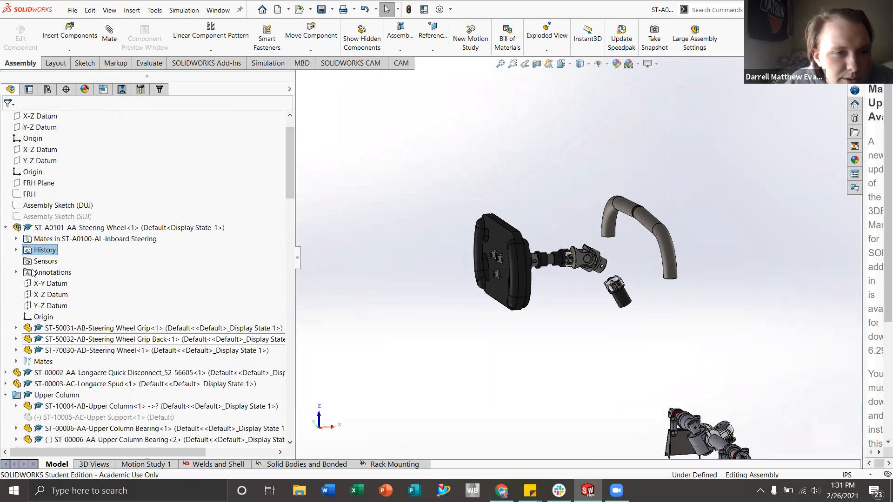
{"action": "left_click", "coordinate": [5, 227]}
{"action": "left_click", "coordinate": [5, 261]}
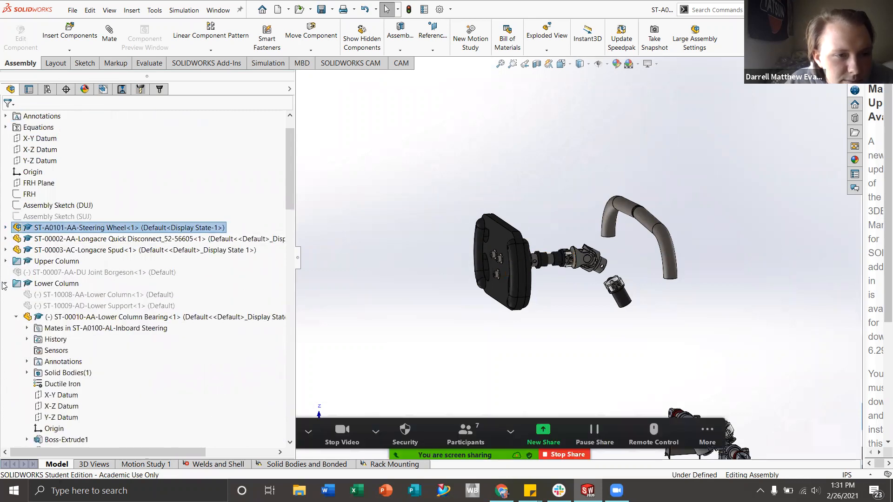
{"action": "left_click", "coordinate": [5, 283]}
{"action": "left_click", "coordinate": [5, 317]}
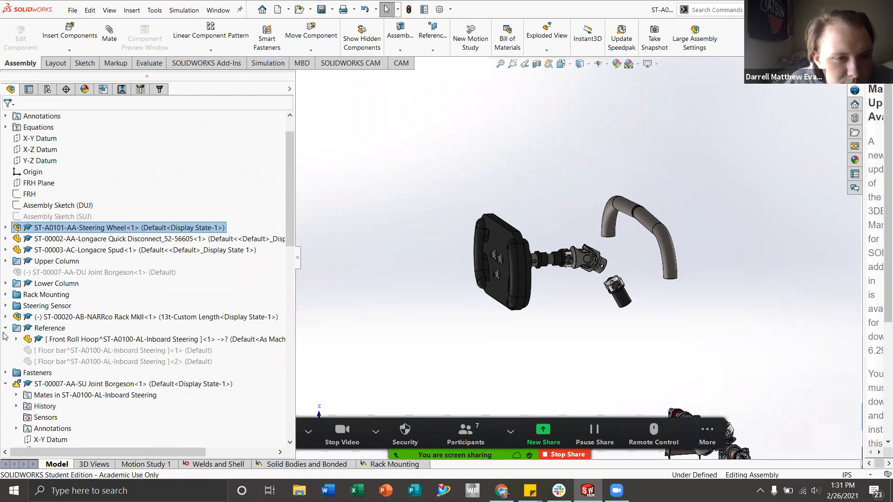
{"action": "left_click", "coordinate": [5, 328]}
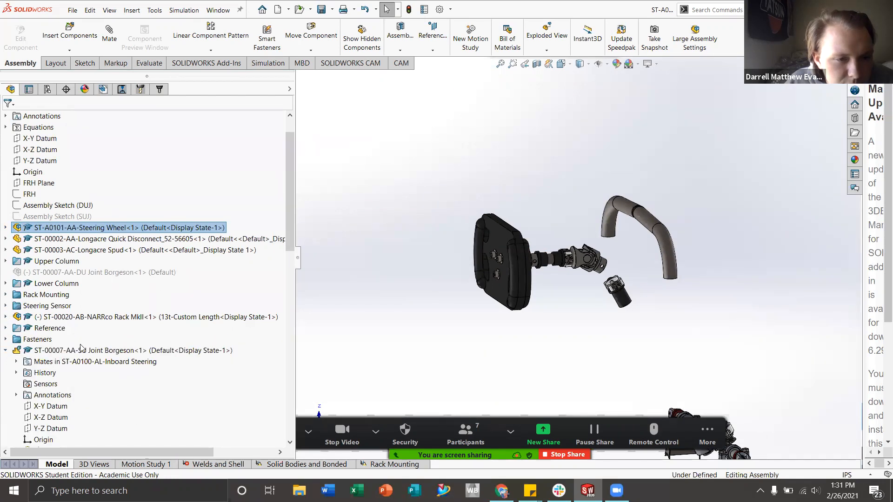
{"action": "scroll", "coordinate": [99, 328], "scroll_direction": "down", "scroll_amount": 3}
{"action": "left_click", "coordinate": [5, 250]}
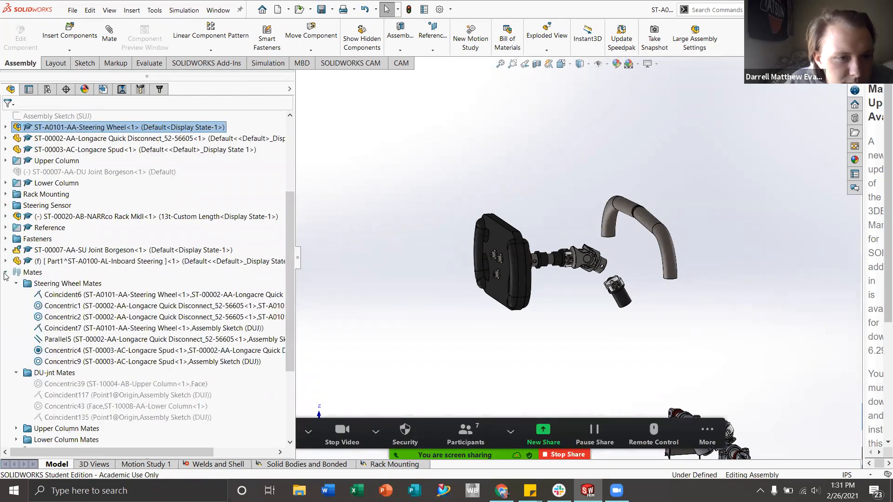
- Collapse the DU-jnt Mates, Steering Wheel Mates and Mates folders, and select the new part
{"action": "left_click", "coordinate": [17, 373]}
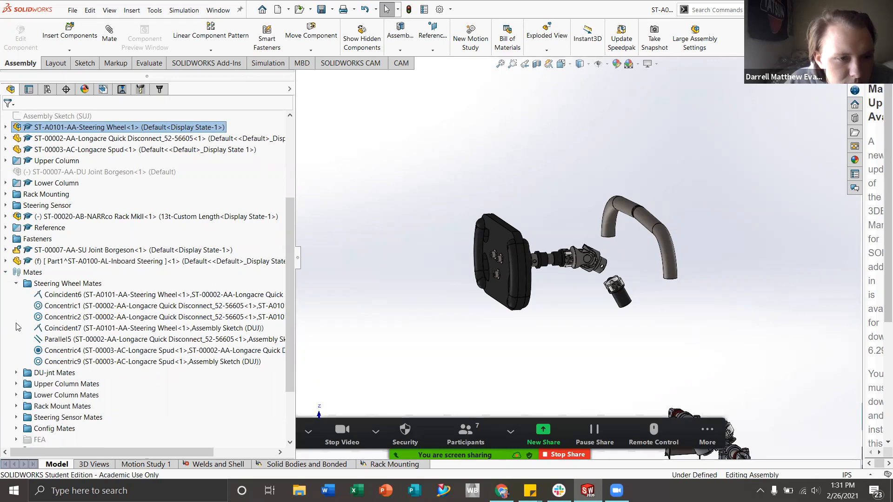
{"action": "left_click", "coordinate": [17, 283]}
{"action": "left_click", "coordinate": [5, 272]}
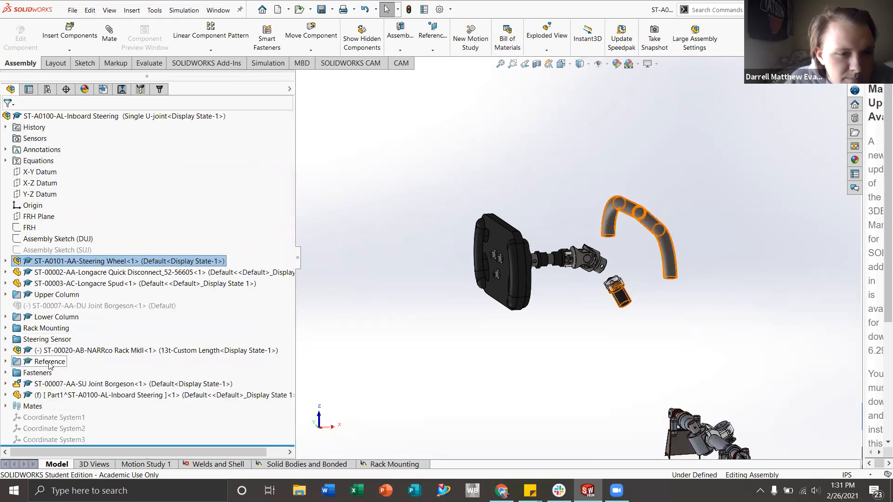
{"action": "left_click", "coordinate": [70, 395]}
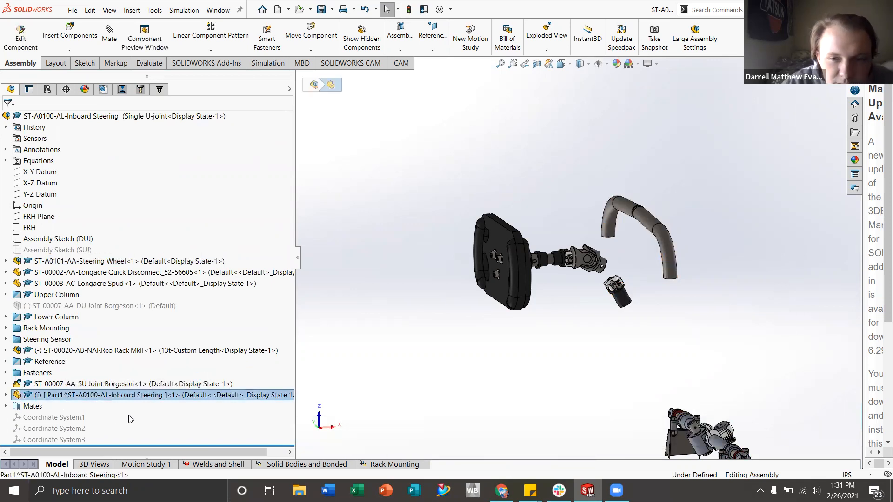
- Expand the new part in the assembly tree and compare its X-Y Datum and Origin with the assembly's Origin
{"action": "left_click", "coordinate": [5, 395]}
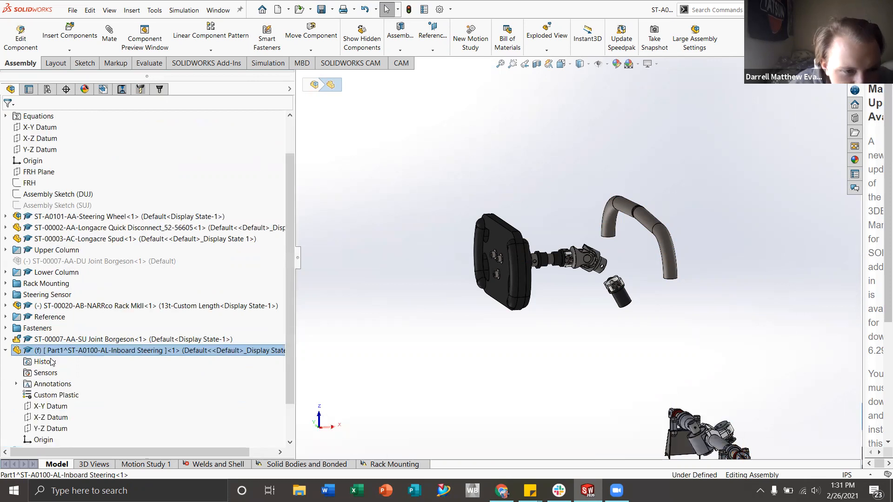
{"action": "scroll", "coordinate": [55, 339], "scroll_direction": "down", "scroll_amount": 1}
{"action": "left_click", "coordinate": [51, 362]}
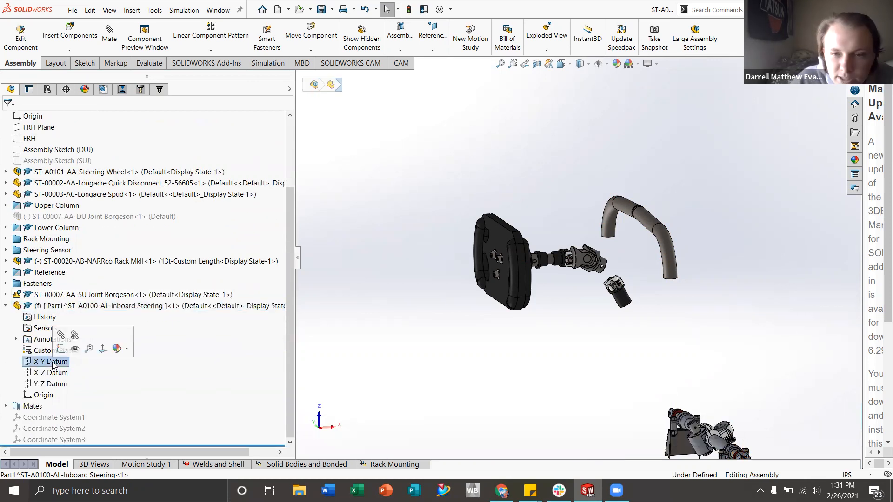
{"action": "scroll", "coordinate": [658, 334], "scroll_direction": "up", "scroll_amount": 2}
{"action": "scroll", "coordinate": [617, 352], "scroll_direction": "up", "scroll_amount": 2}
{"action": "scroll", "coordinate": [590, 339], "scroll_direction": "down", "scroll_amount": 2}
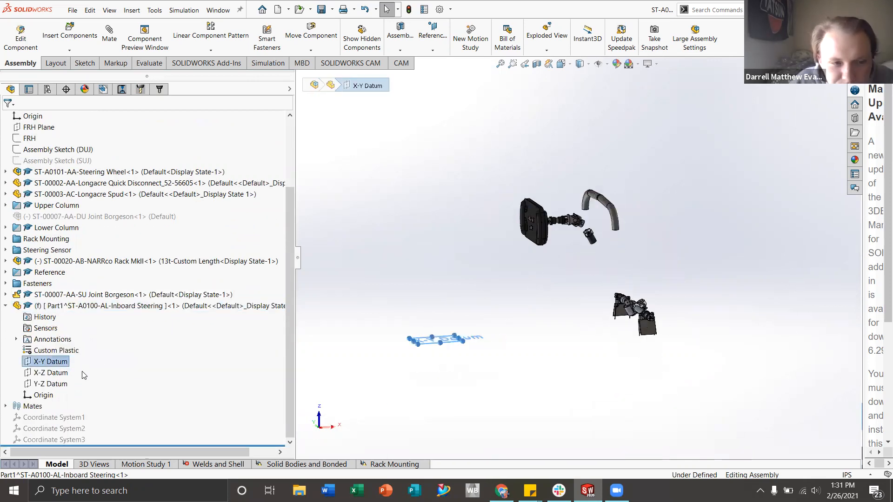
{"action": "left_click", "coordinate": [44, 394]}
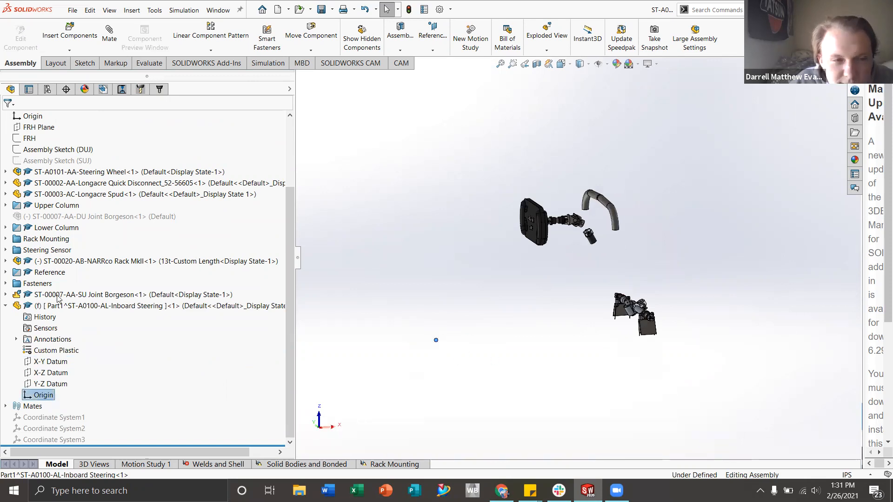
{"action": "scroll", "coordinate": [59, 298], "scroll_direction": "up", "scroll_amount": 3}
{"action": "left_click", "coordinate": [31, 205]}
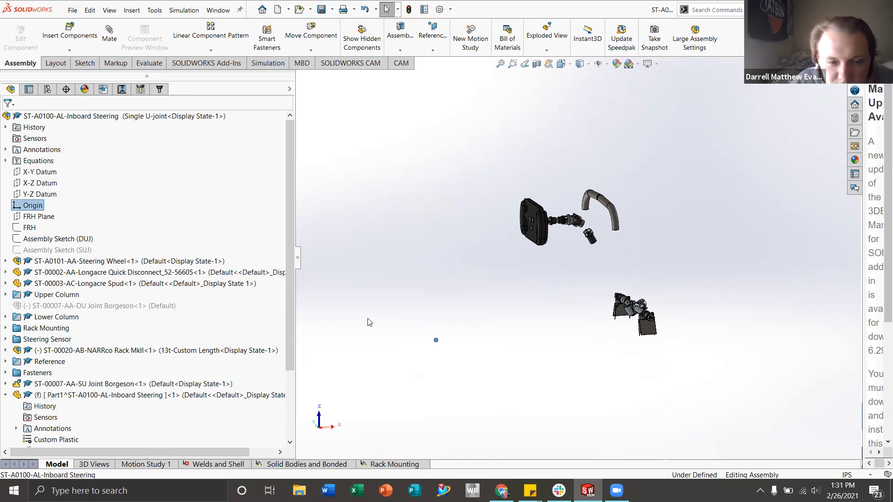
- Check the locations of the new part's X-Y, X-Z and Y-Z datum planes and its Origin
{"action": "scroll", "coordinate": [93, 274], "scroll_direction": "down", "scroll_amount": 3}
{"action": "left_click", "coordinate": [48, 364]}
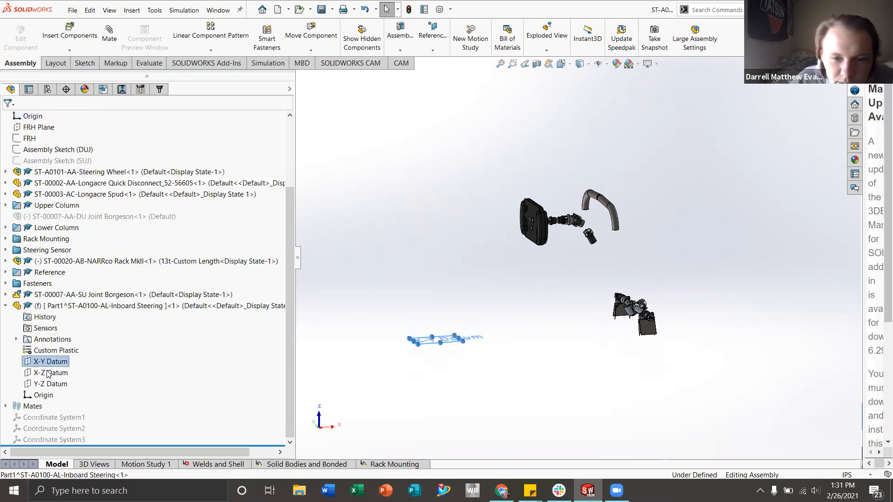
{"action": "left_click", "coordinate": [49, 372]}
{"action": "left_click", "coordinate": [47, 383]}
{"action": "left_click", "coordinate": [43, 395]}
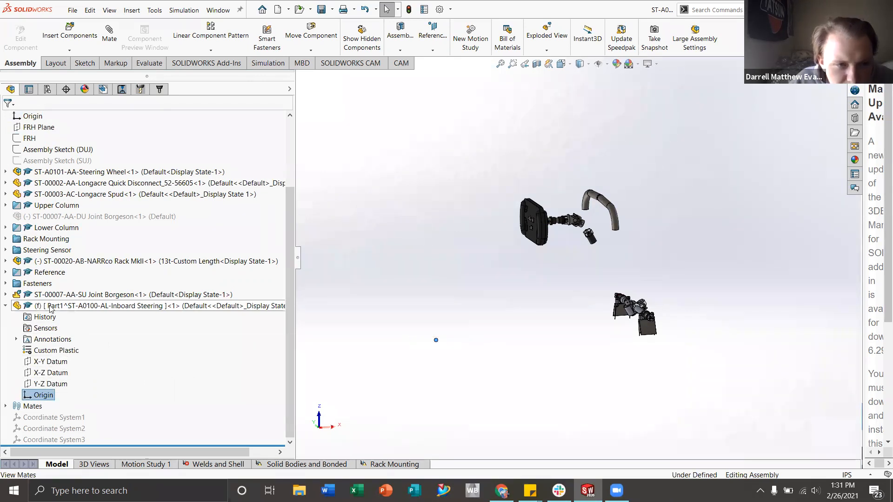
- Select the new part in the assembly tree and bring up its component commands
{"action": "left_click", "coordinate": [76, 308]}
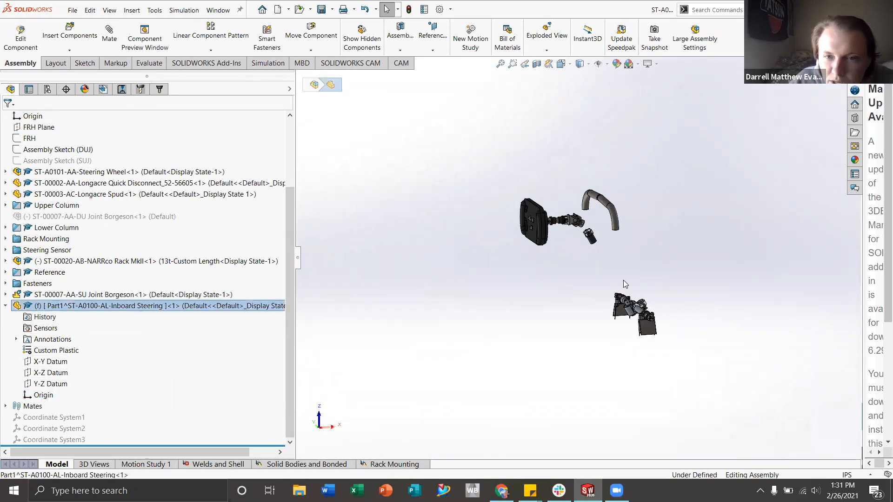
{"action": "left_click", "coordinate": [82, 307]}
{"action": "key", "text": "Escape"}
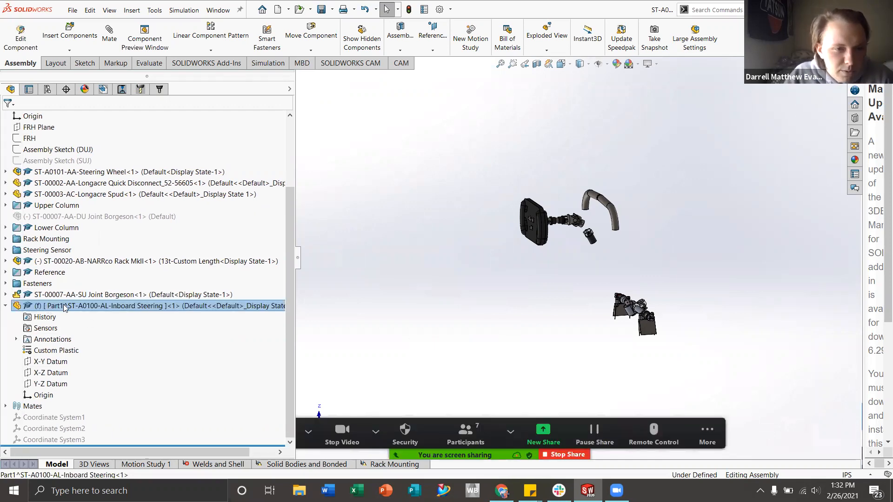
{"action": "right_click", "coordinate": [64, 308]}
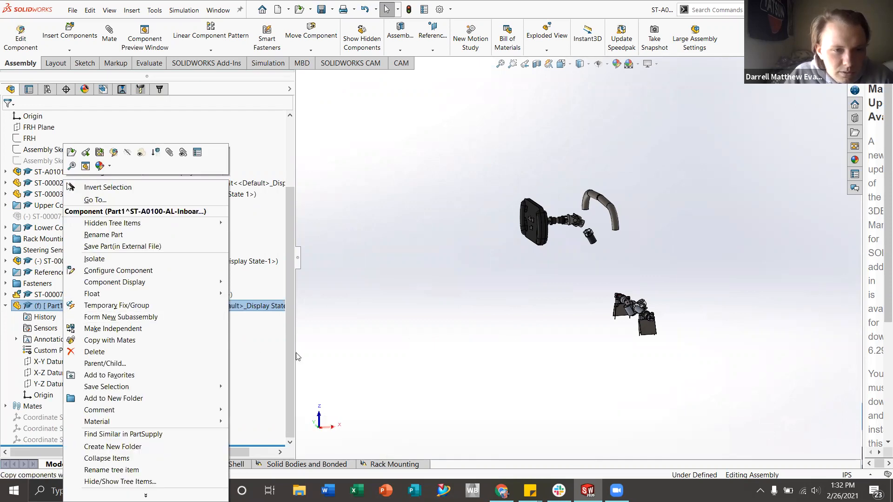
{"action": "key", "text": "Escape"}
{"action": "right_click", "coordinate": [76, 308]}
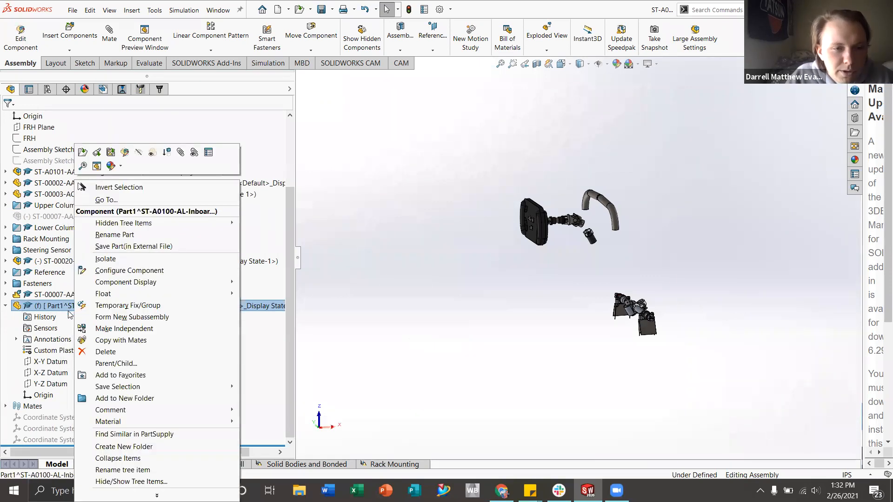
- Float the new Part1 component of the inboard steering assembly in this configuration only
{"action": "mouse_move", "coordinate": [106, 297]}
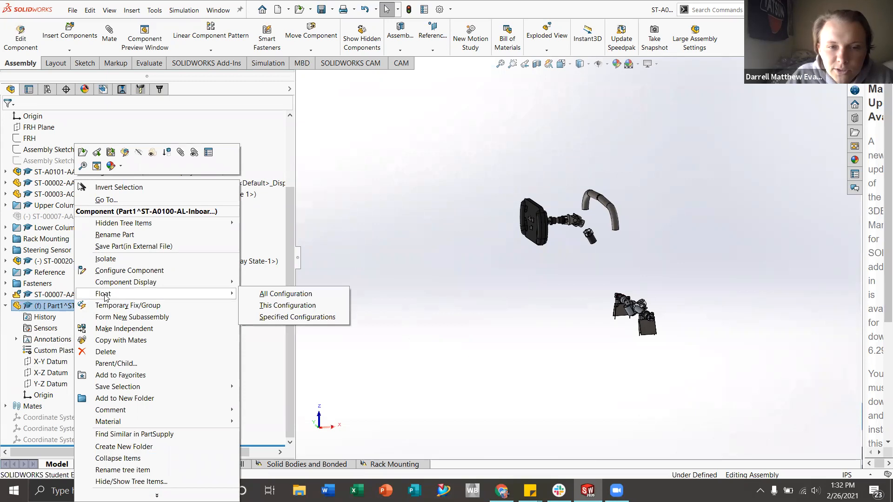
{"action": "left_click", "coordinate": [313, 306]}
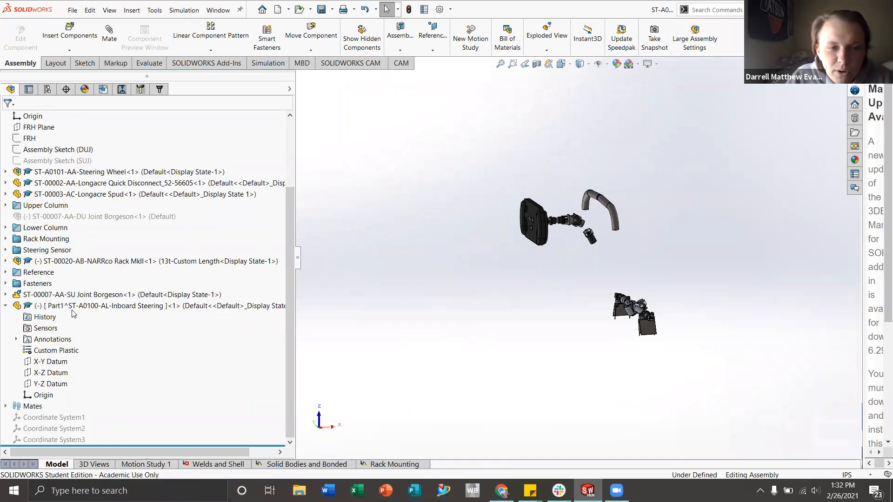
{"action": "scroll", "coordinate": [580, 321], "scroll_direction": "up", "scroll_amount": 2}
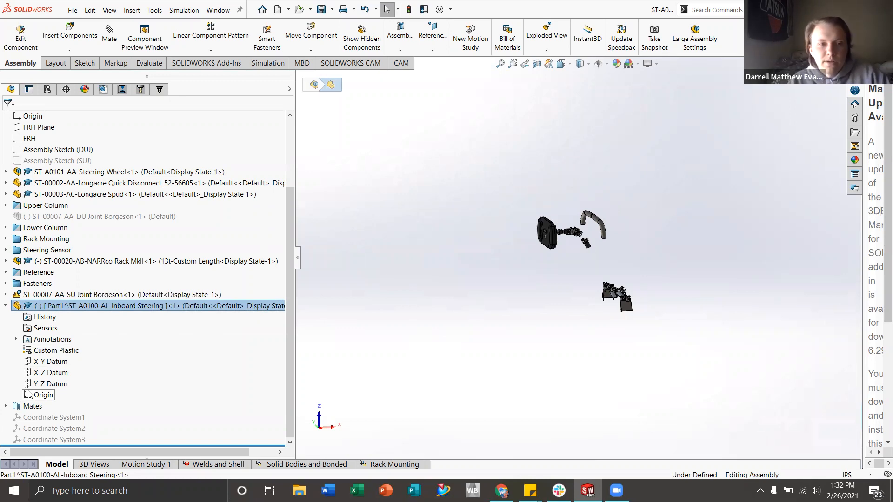
- Examine the upper column shaft and the Front Roll Hoop reference part in the steering assembly
{"action": "left_click", "coordinate": [538, 321]}
{"action": "scroll", "coordinate": [567, 245], "scroll_direction": "down", "scroll_amount": 10}
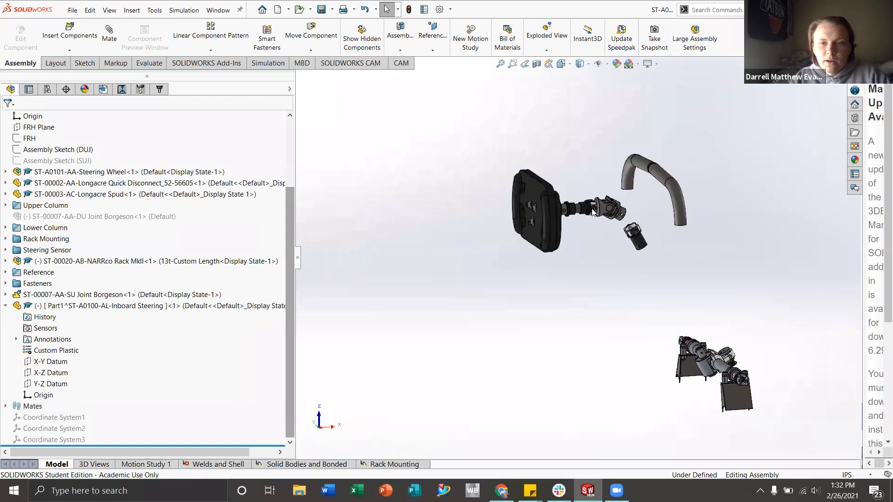
{"action": "left_click", "coordinate": [463, 201]}
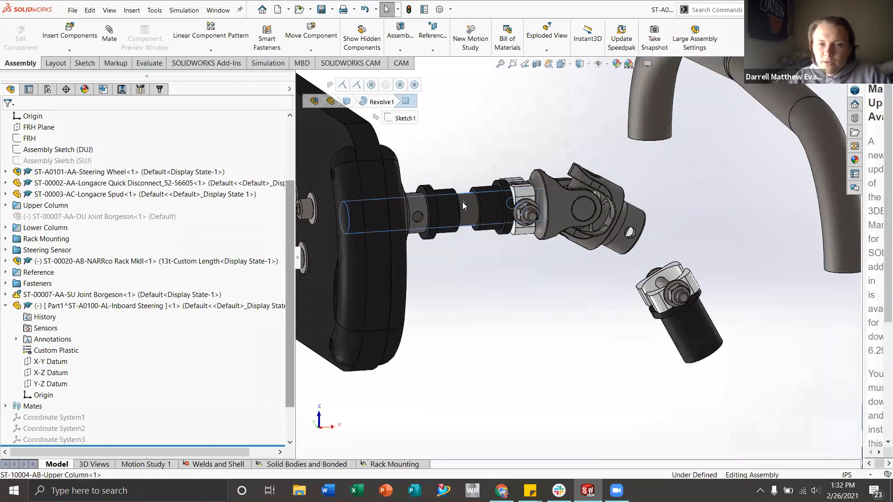
{"action": "scroll", "coordinate": [529, 238], "scroll_direction": "up", "scroll_amount": 2}
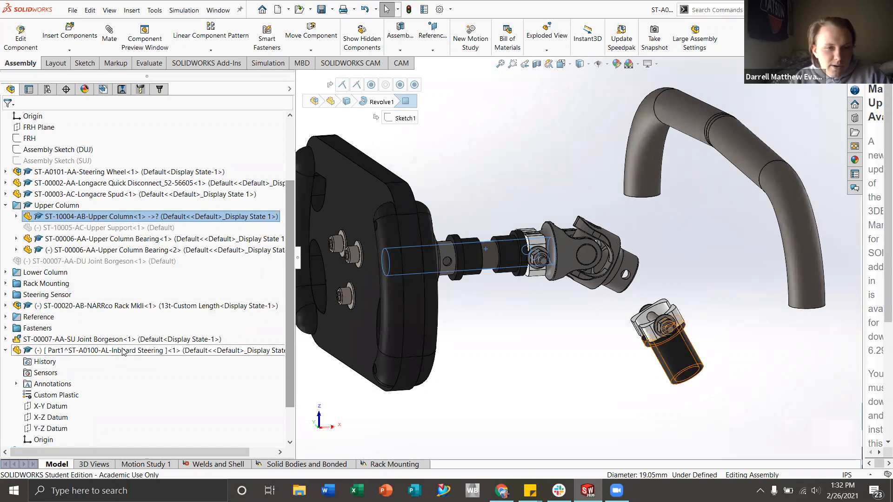
{"action": "left_click", "coordinate": [6, 317]}
{"action": "left_click", "coordinate": [76, 329], "text": "ctrl"}
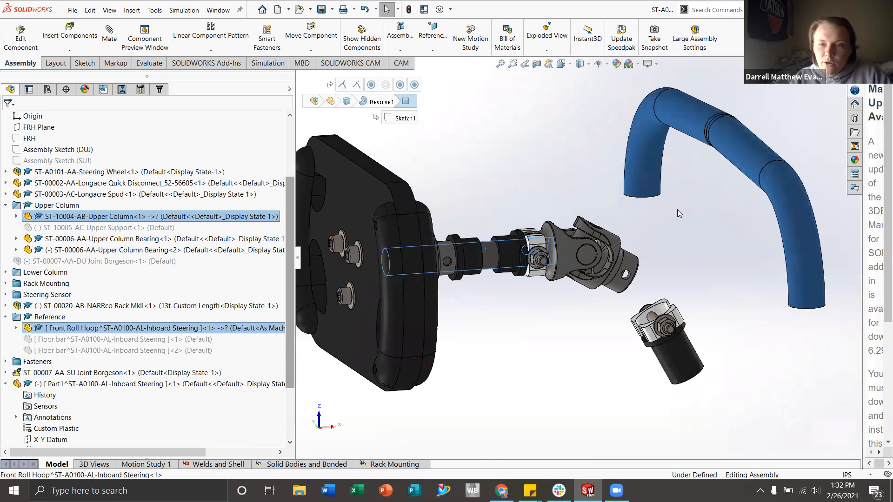
{"action": "scroll", "coordinate": [677, 210], "scroll_direction": "down", "scroll_amount": 1}
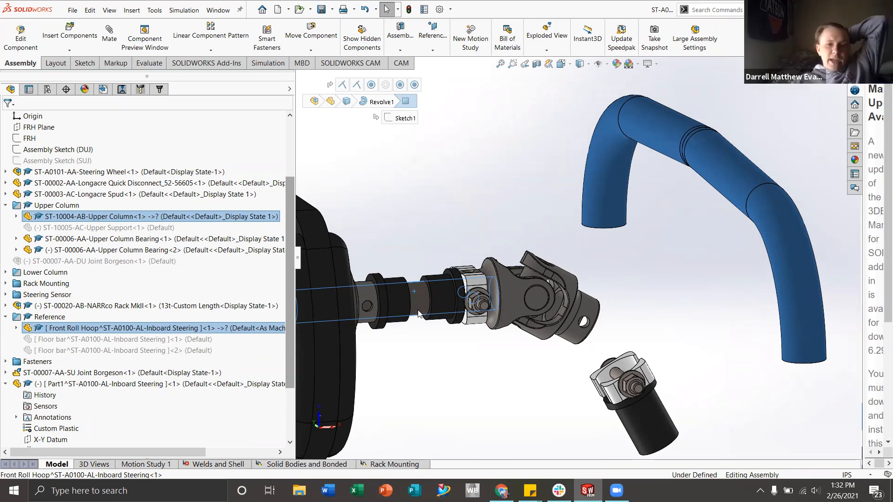
{"action": "scroll", "coordinate": [449, 291], "scroll_direction": "up", "scroll_amount": 8}
{"action": "left_click", "coordinate": [524, 309]}
{"action": "scroll", "coordinate": [565, 307], "scroll_direction": "down", "scroll_amount": 4}
{"action": "scroll", "coordinate": [565, 311], "scroll_direction": "up", "scroll_amount": 2}
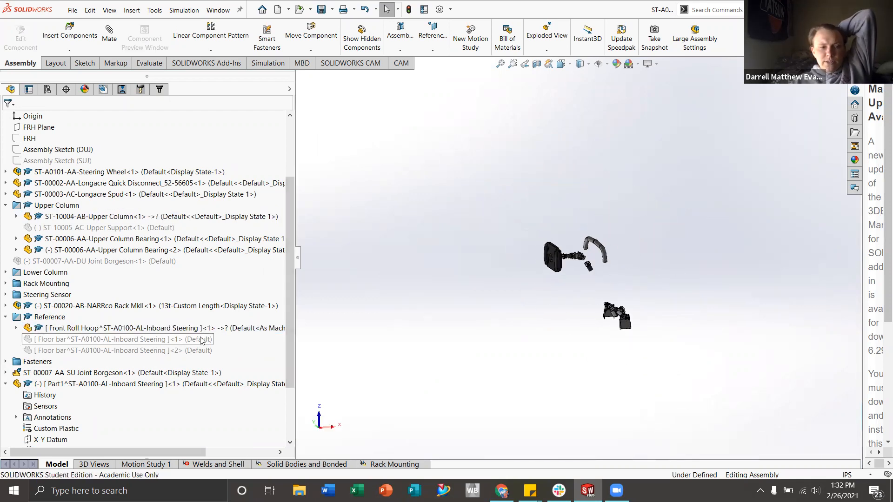
{"action": "scroll", "coordinate": [200, 342], "scroll_direction": "down", "scroll_amount": 3}
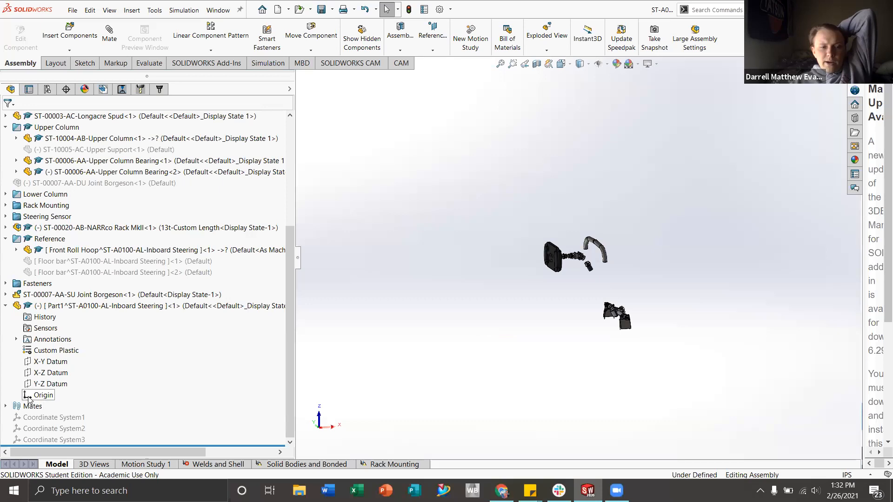
- Check where the origin of the new Part1 component lies relative to the steering wheel and upper column
{"action": "left_click", "coordinate": [43, 395]}
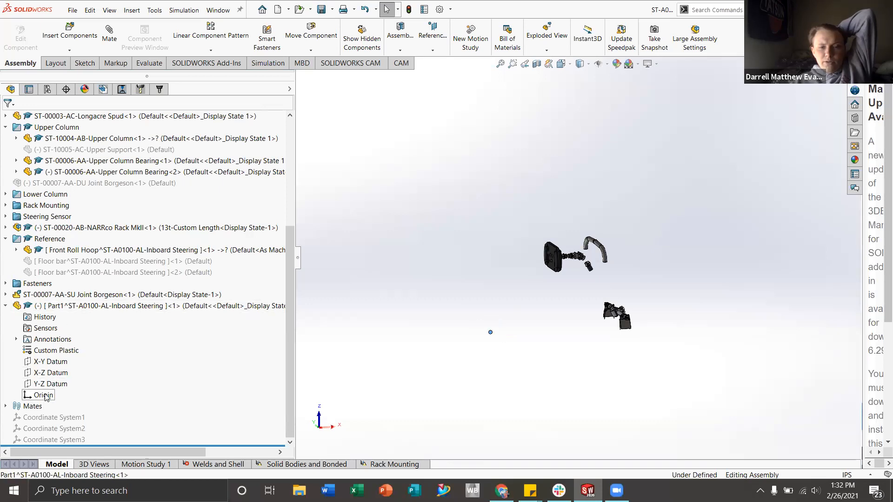
{"action": "scroll", "coordinate": [525, 348], "scroll_direction": "down", "scroll_amount": 2}
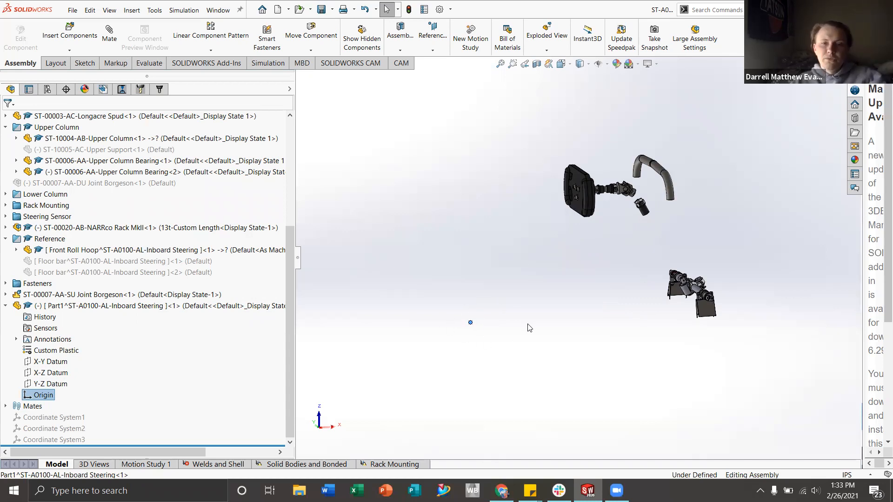
{"action": "left_click", "coordinate": [541, 327]}
{"action": "scroll", "coordinate": [621, 191], "scroll_direction": "down", "scroll_amount": 2}
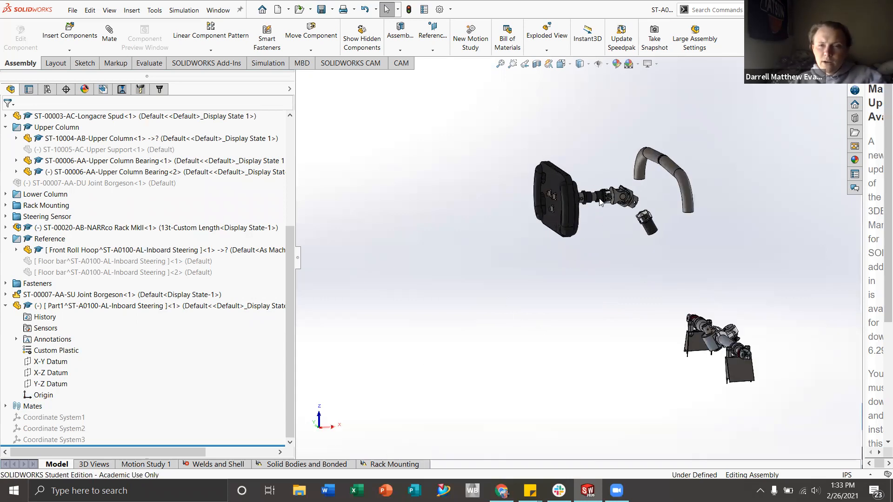
{"action": "scroll", "coordinate": [600, 201], "scroll_direction": "down", "scroll_amount": 5}
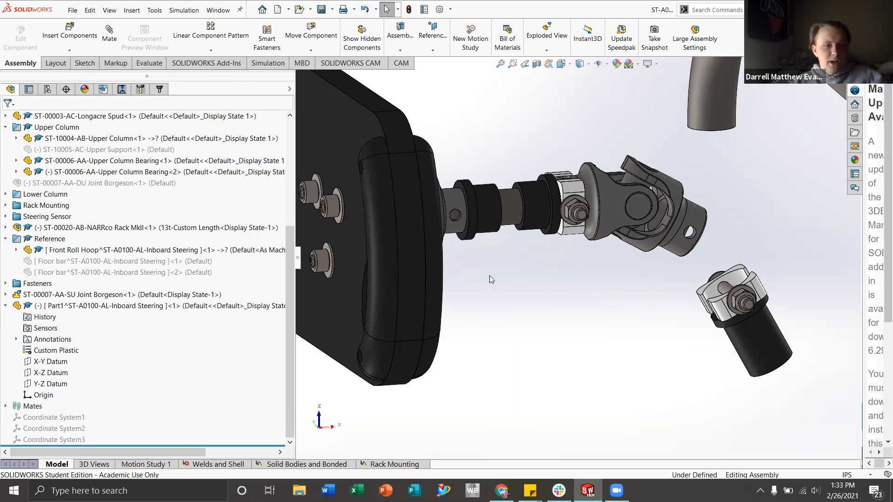
{"action": "left_click", "coordinate": [83, 306]}
{"action": "key", "text": "f"}
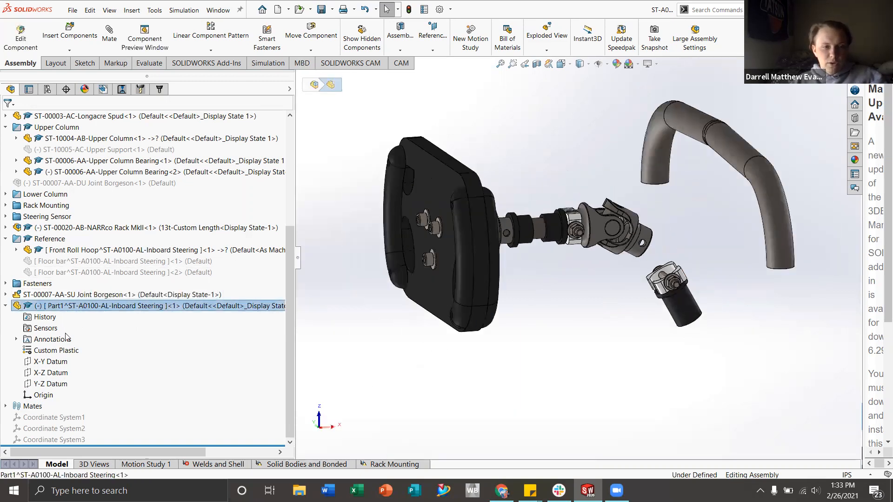
{"action": "scroll", "coordinate": [520, 350], "scroll_direction": "up", "scroll_amount": 2}
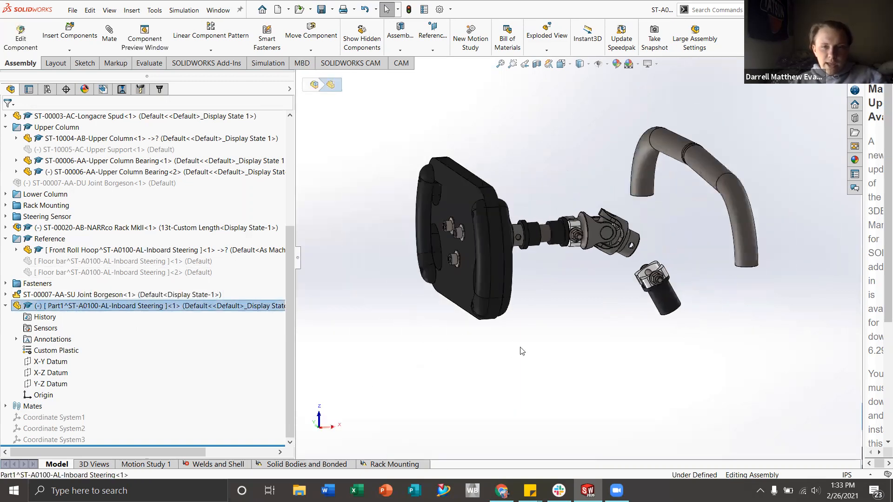
- Add a concentric mate between Part1's origin and the cylindrical face of the ST-10004-AB upper column
{"action": "left_click", "coordinate": [37, 395]}
{"action": "scroll", "coordinate": [567, 274], "scroll_direction": "up", "scroll_amount": 3}
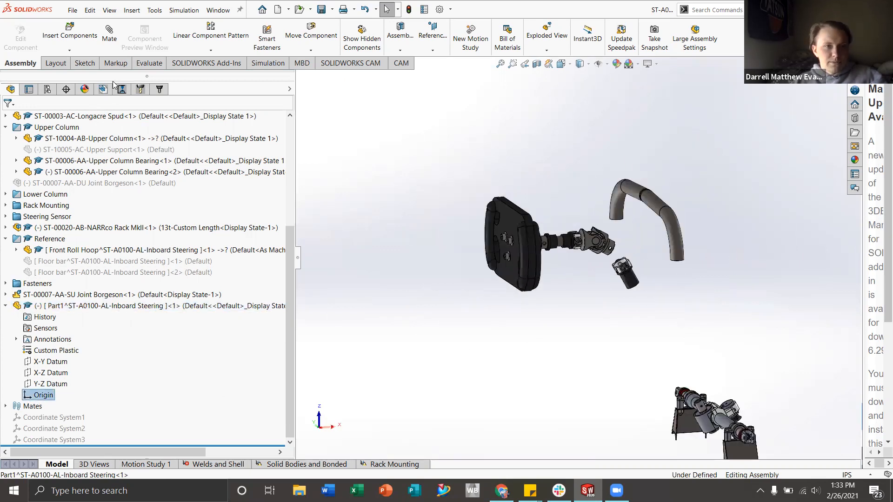
{"action": "left_click", "coordinate": [109, 38]}
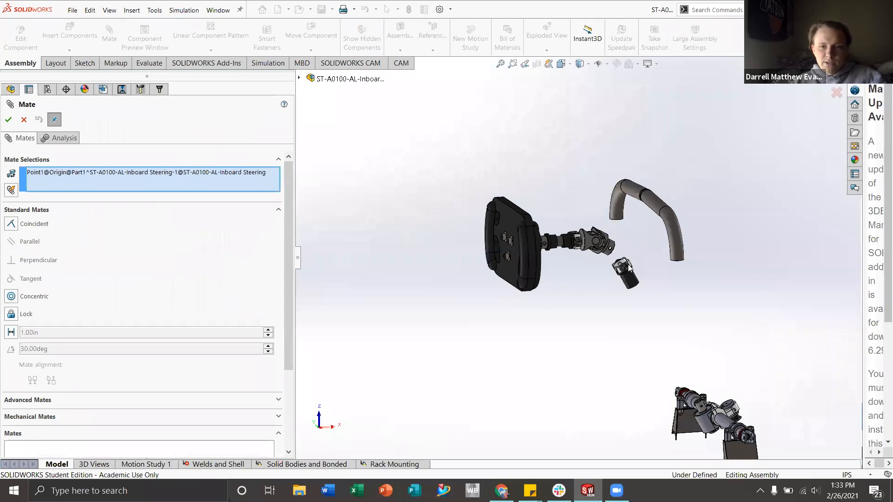
{"action": "scroll", "coordinate": [629, 268], "scroll_direction": "down", "scroll_amount": 10}
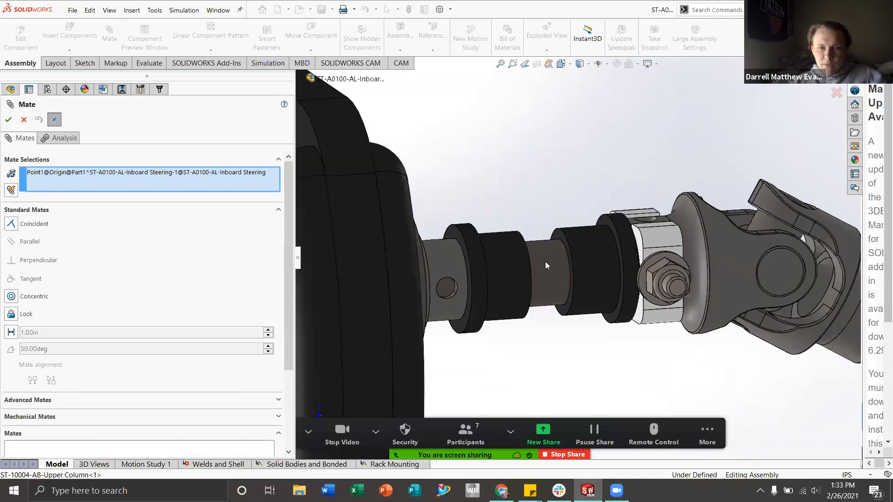
{"action": "left_click", "coordinate": [545, 262]}
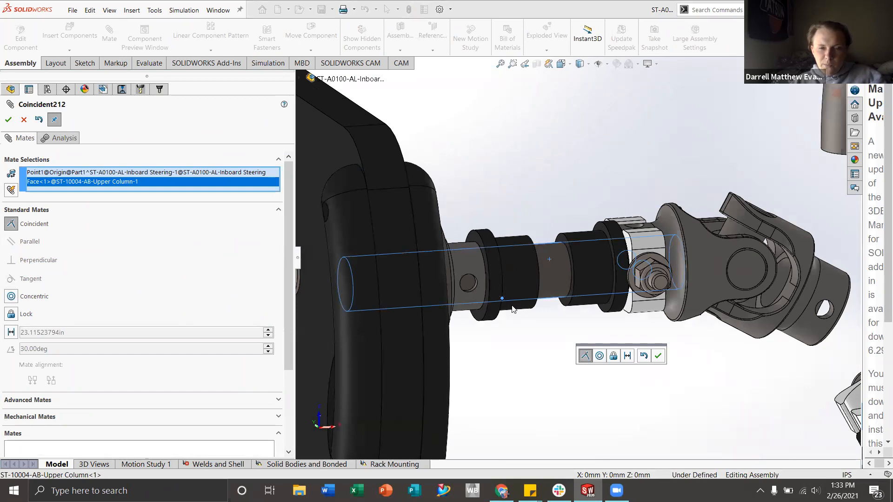
{"action": "scroll", "coordinate": [512, 308], "scroll_direction": "down", "scroll_amount": 3}
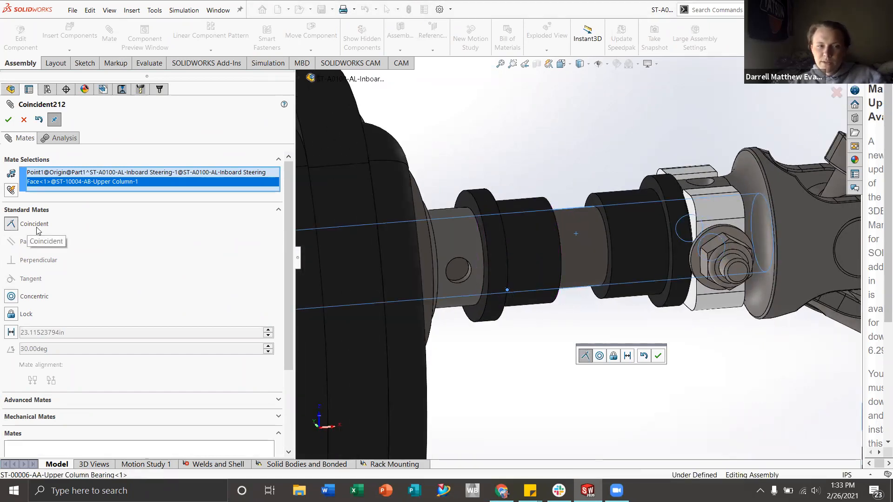
{"action": "left_click", "coordinate": [11, 296]}
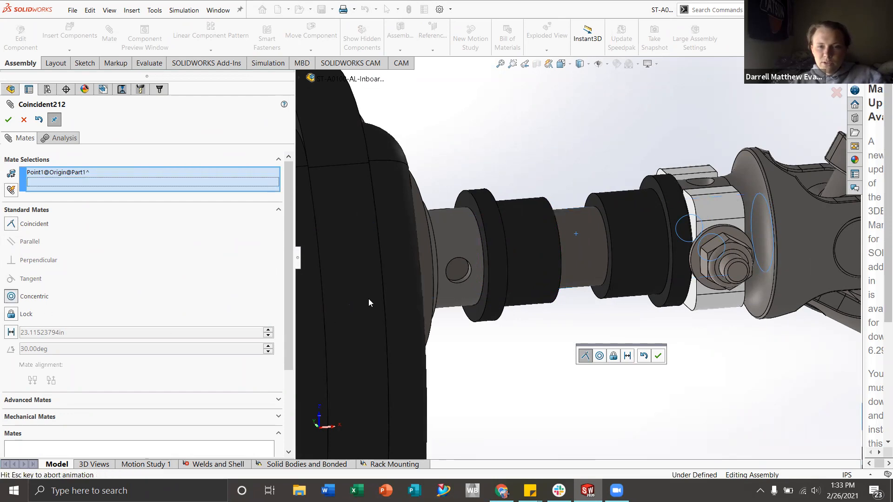
{"action": "middle_click_drag", "start_coordinate": [522, 260], "coordinate": [489, 255]}
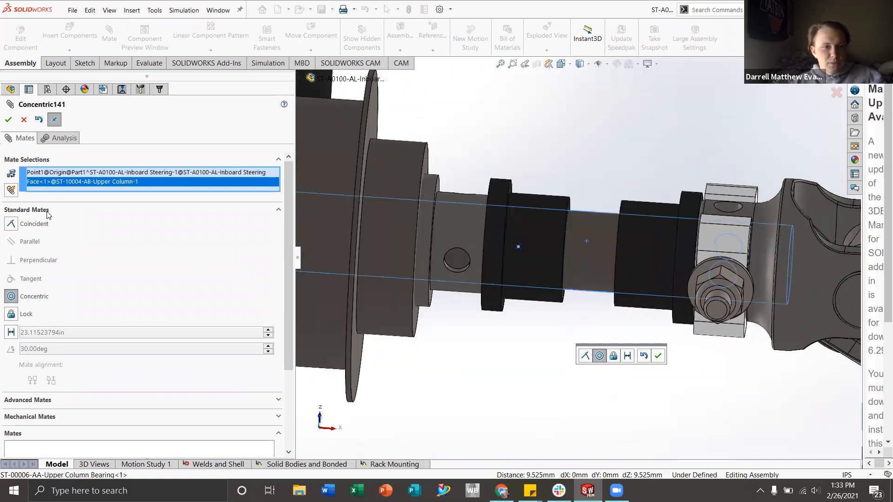
{"action": "left_click", "coordinate": [8, 120]}
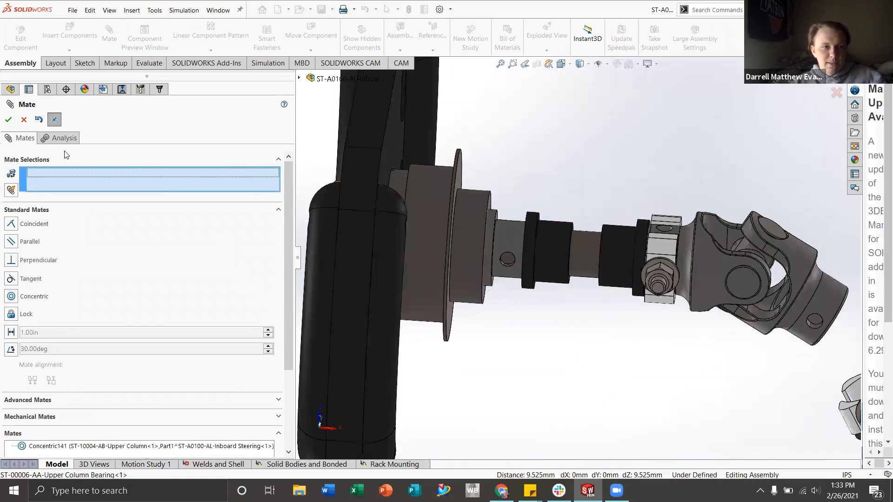
{"action": "left_click", "coordinate": [8, 121]}
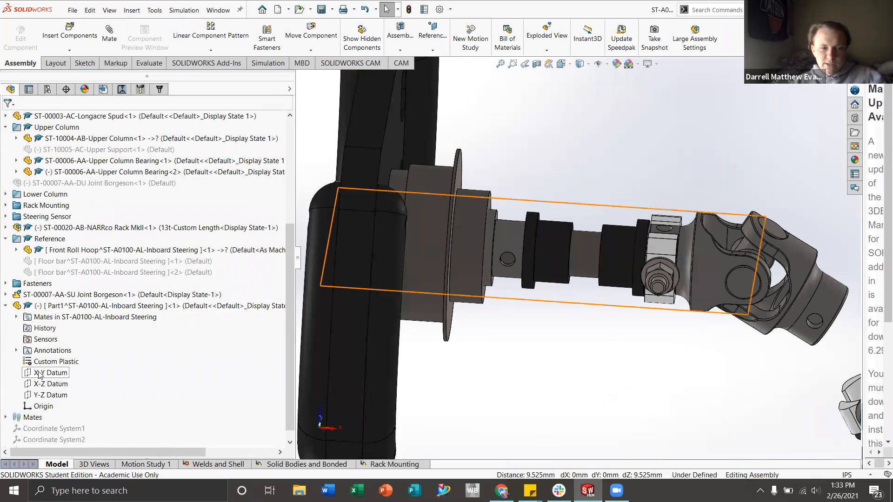
- Start a symmetric mate with Part1's Y-Z Datum as the symmetry plane
{"action": "left_click", "coordinate": [49, 395]}
{"action": "scroll", "coordinate": [568, 233], "scroll_direction": "down", "scroll_amount": 5}
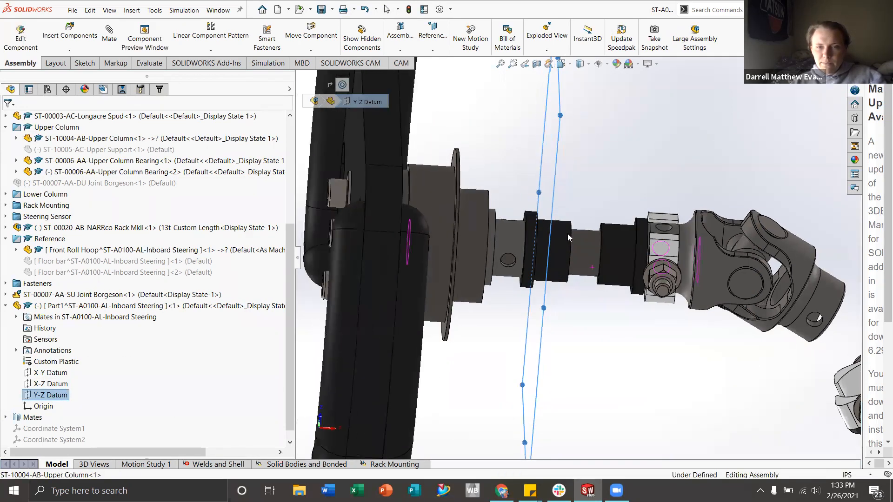
{"action": "middle_click_drag", "start_coordinate": [555, 243], "coordinate": [576, 221]}
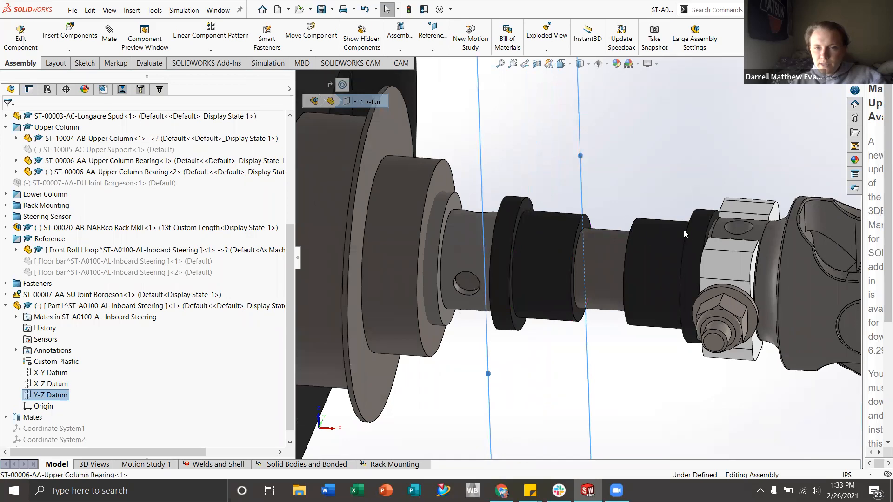
{"action": "middle_click_drag", "start_coordinate": [617, 241], "coordinate": [548, 238]}
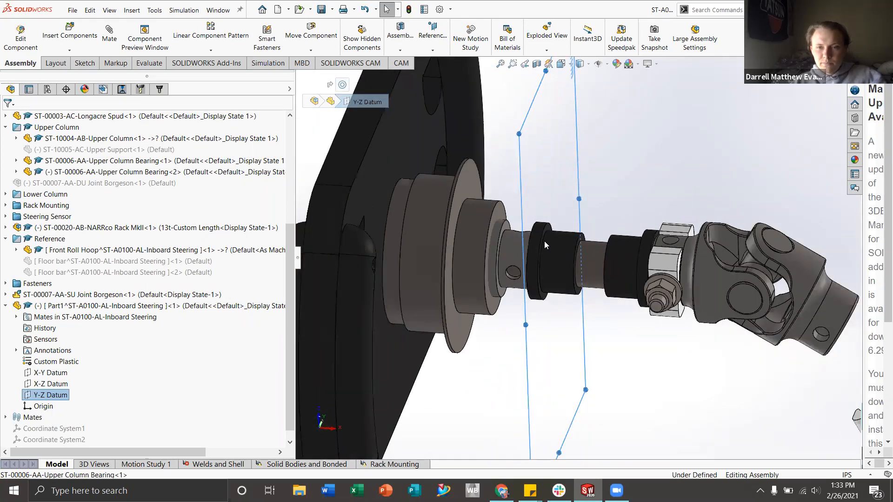
{"action": "left_click", "coordinate": [109, 36]}
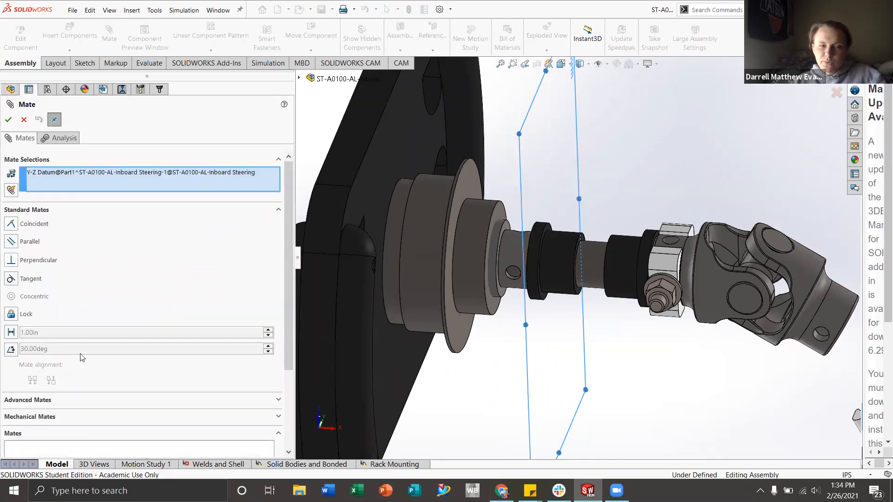
{"action": "left_click", "coordinate": [59, 401]}
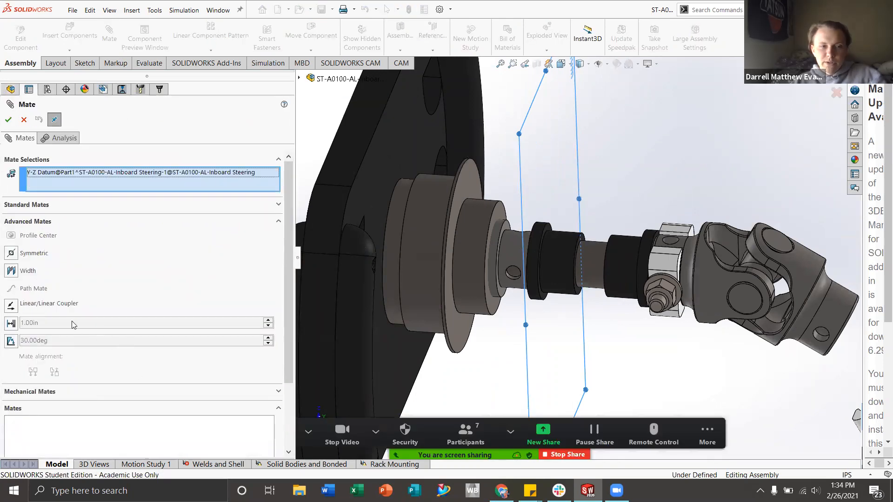
{"action": "left_click", "coordinate": [11, 254]}
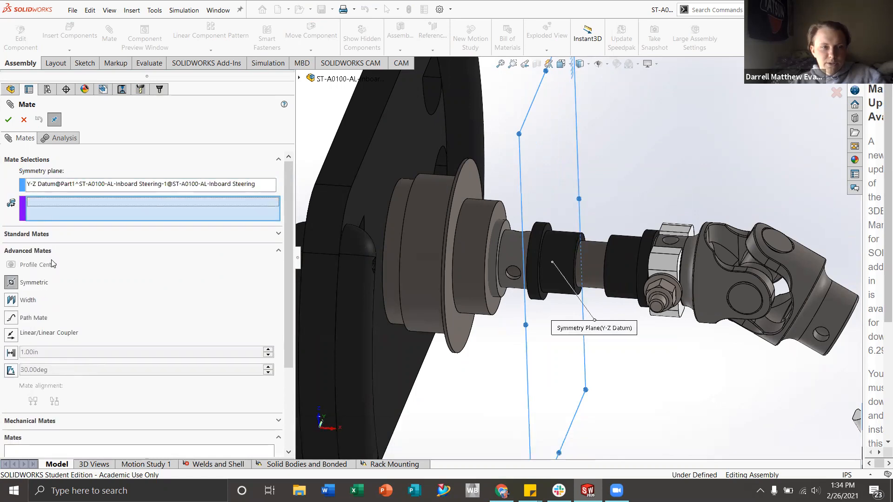
- Pick the flange face of the upper column bearing nearest the steering wheel as a symmetric mate entity
{"action": "scroll", "coordinate": [535, 247], "scroll_direction": "down", "scroll_amount": 5}
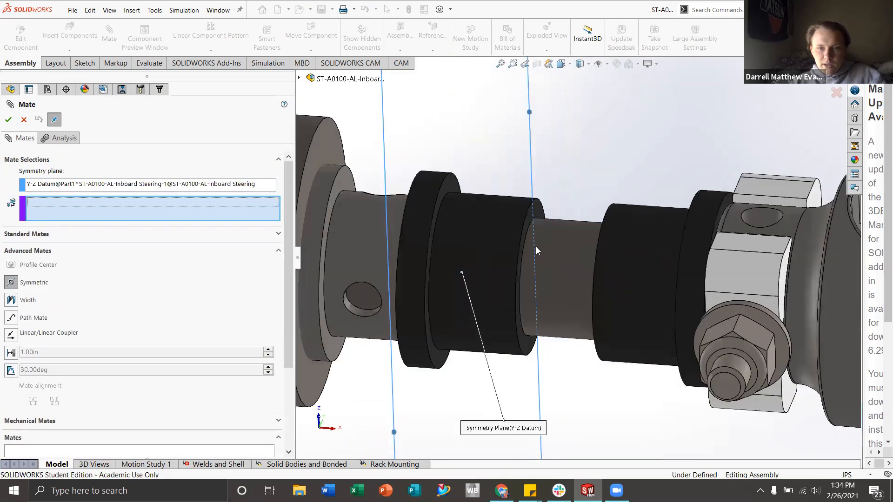
{"action": "scroll", "coordinate": [472, 198], "scroll_direction": "up", "scroll_amount": 5}
{"action": "left_click", "coordinate": [532, 243]}
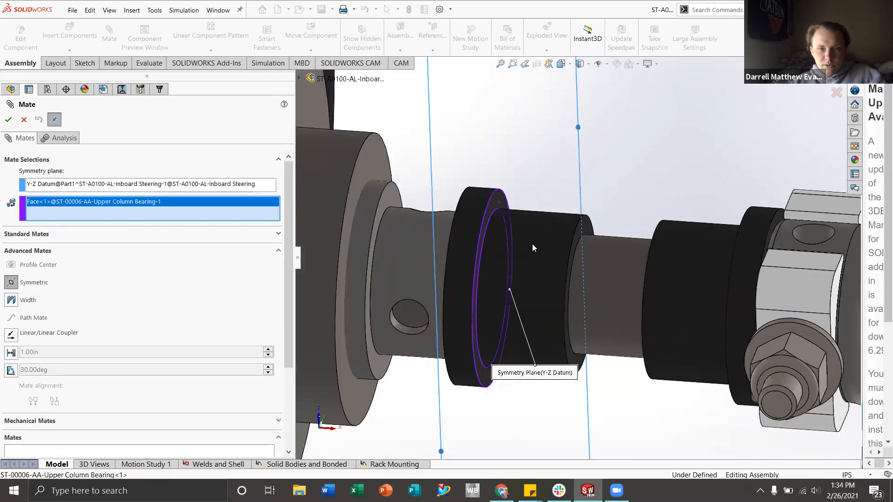
{"action": "middle_click_drag", "start_coordinate": [577, 252], "coordinate": [670, 208]}
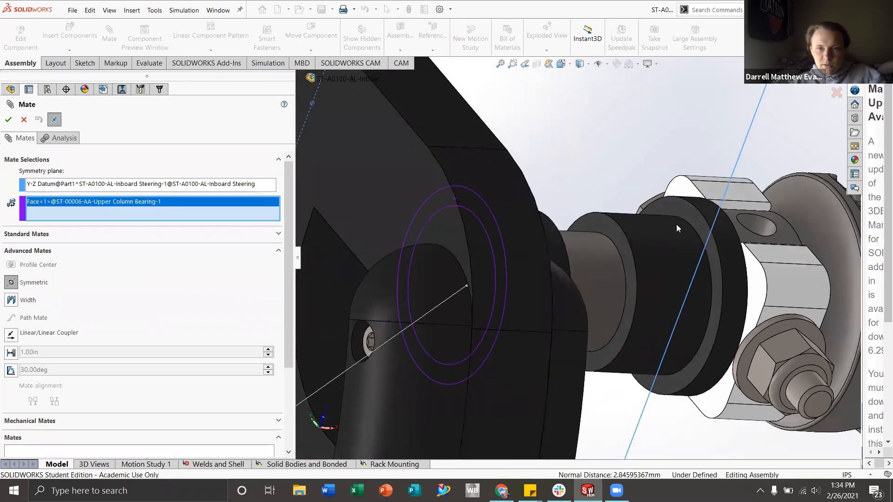
{"action": "scroll", "coordinate": [626, 251], "scroll_direction": "up", "scroll_amount": 3}
- Clear the symmetric mate's selections and pick the flange face of the upper column bearing nearest the universal joint
{"action": "right_click", "coordinate": [92, 215]}
{"action": "left_click", "coordinate": [135, 222]}
{"action": "right_click", "coordinate": [89, 194]}
{"action": "left_click", "coordinate": [118, 193]}
{"action": "middle_click_drag", "start_coordinate": [618, 246], "coordinate": [737, 287]}
{"action": "scroll", "coordinate": [540, 226], "scroll_direction": "down", "scroll_amount": 3}
{"action": "left_click", "coordinate": [539, 225]}
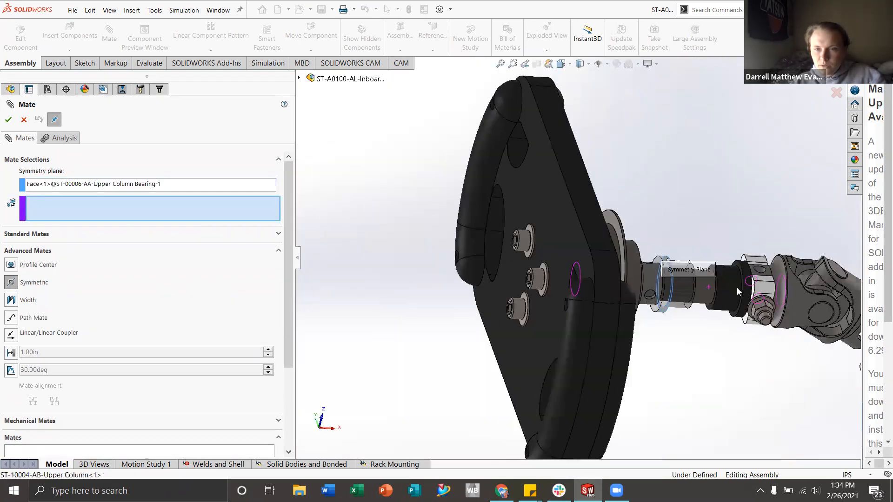
{"action": "scroll", "coordinate": [680, 260], "scroll_direction": "down", "scroll_amount": 3}
{"action": "scroll", "coordinate": [680, 261], "scroll_direction": "down", "scroll_amount": 3}
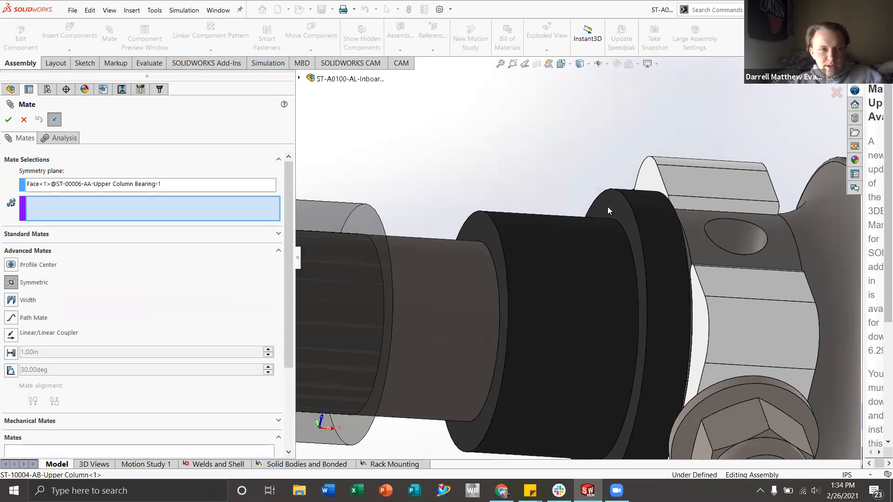
{"action": "left_click", "coordinate": [183, 188]}
{"action": "left_click", "coordinate": [609, 205]}
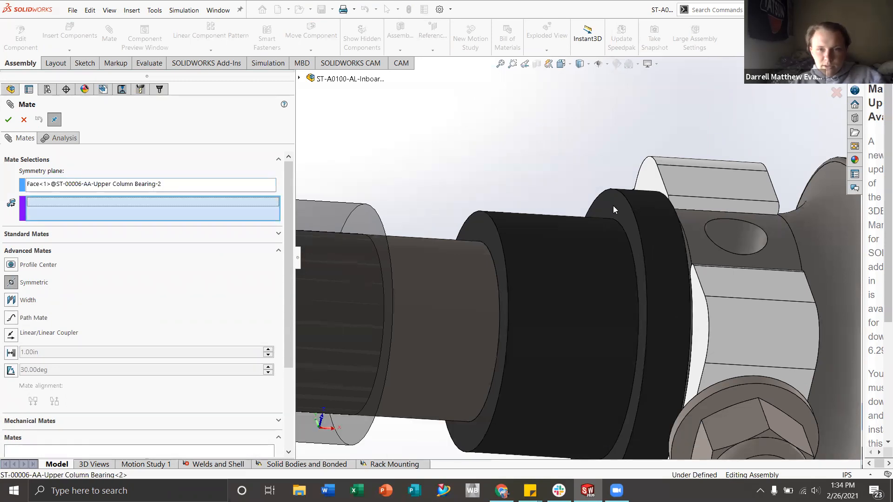
- Select the flange face of the upper column bearing nearest the steering wheel as an entity to mate symmetrically
{"action": "scroll", "coordinate": [549, 236], "scroll_direction": "up", "scroll_amount": 5}
{"action": "left_click", "coordinate": [85, 208]}
{"action": "scroll", "coordinate": [459, 238], "scroll_direction": "down", "scroll_amount": 3}
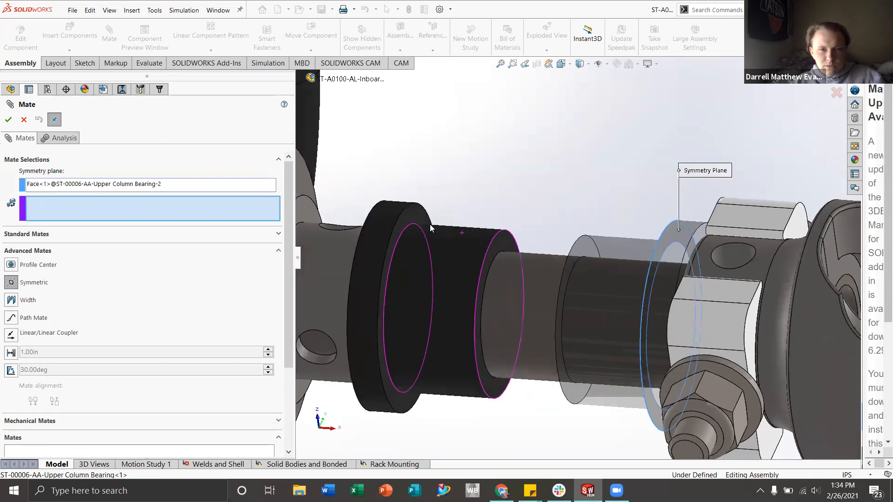
{"action": "left_click", "coordinate": [414, 219]}
{"action": "scroll", "coordinate": [511, 247], "scroll_direction": "up", "scroll_amount": 4}
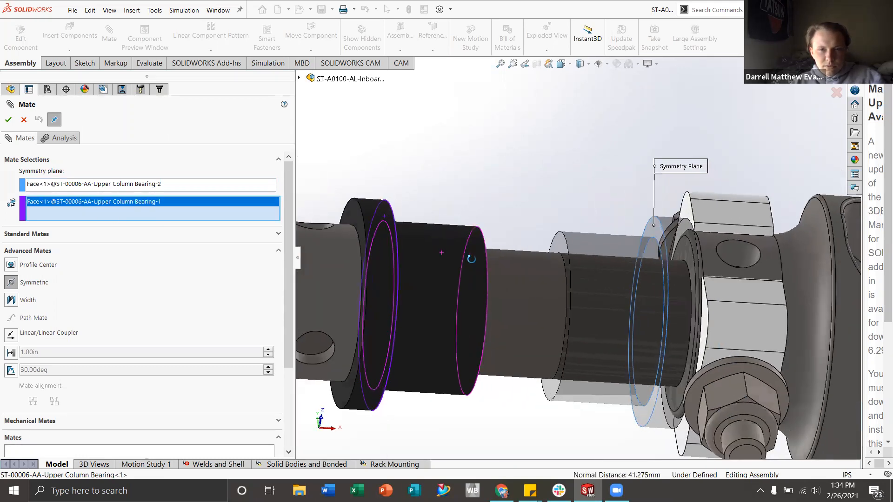
- Replace the symmetric mate's symmetry plane selection with Part1's Y-Z Datum
{"action": "right_click", "coordinate": [129, 187]}
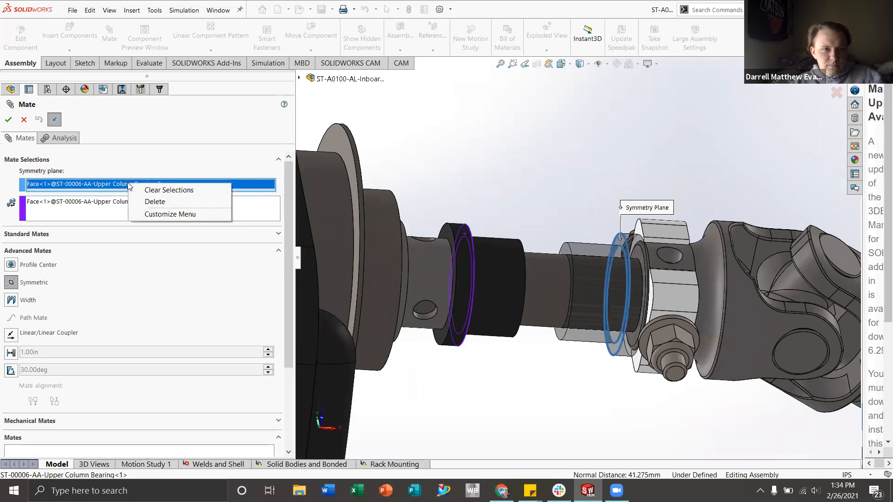
{"action": "left_click", "coordinate": [147, 186]}
{"action": "left_click", "coordinate": [298, 79]}
{"action": "scroll", "coordinate": [351, 209], "scroll_direction": "down", "scroll_amount": 4}
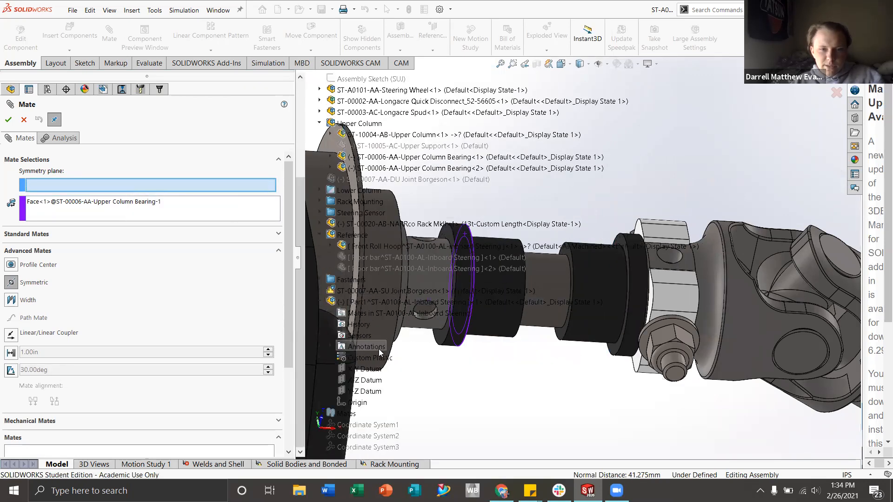
{"action": "left_click", "coordinate": [365, 391]}
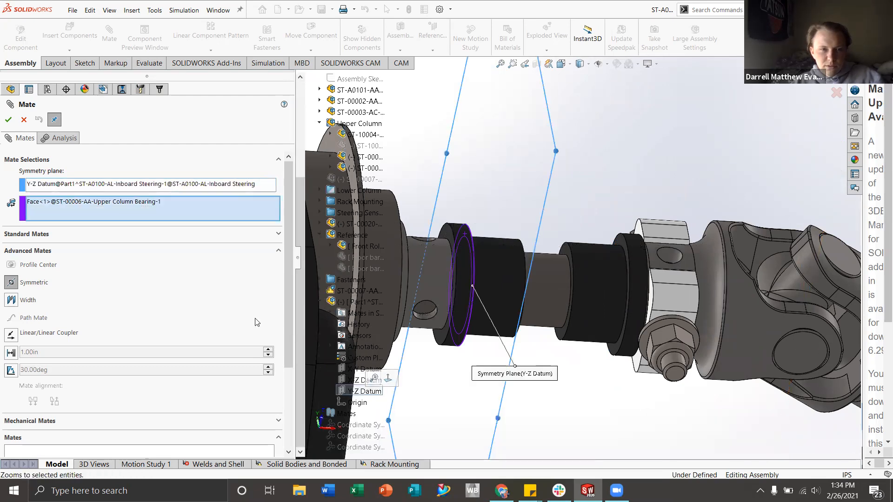
- Try to mate both bearing flange faces symmetrically about Part1's Y-Z Datum, and cancel the mate
{"action": "left_click", "coordinate": [618, 241]}
{"action": "middle_click_drag", "start_coordinate": [605, 278], "coordinate": [591, 278]}
{"action": "scroll", "coordinate": [561, 276], "scroll_direction": "up", "scroll_amount": 3}
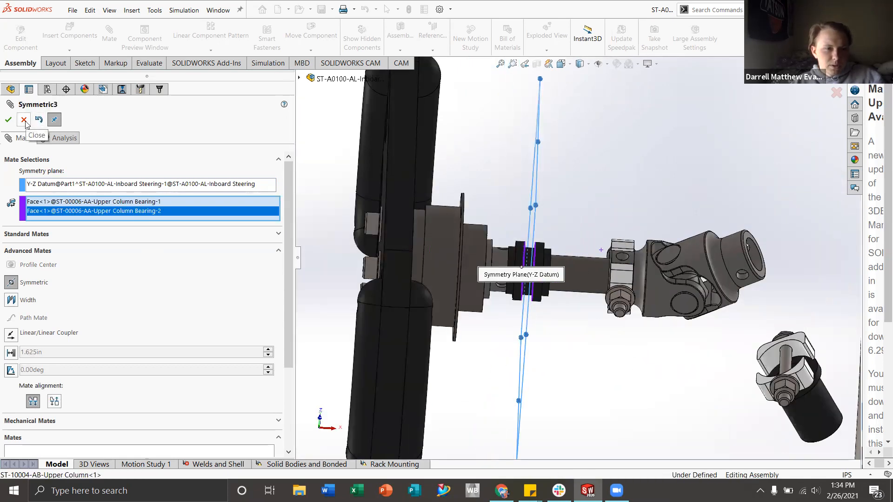
{"action": "left_click", "coordinate": [11, 300]}
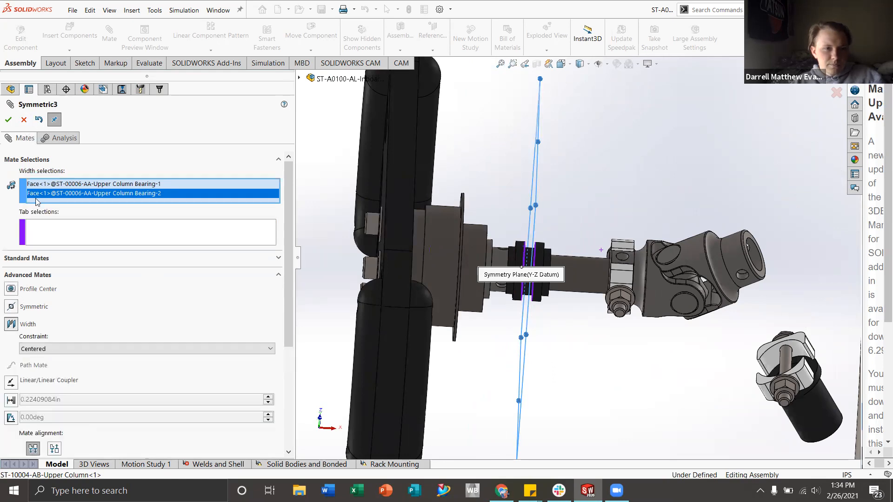
{"action": "left_click", "coordinate": [25, 121]}
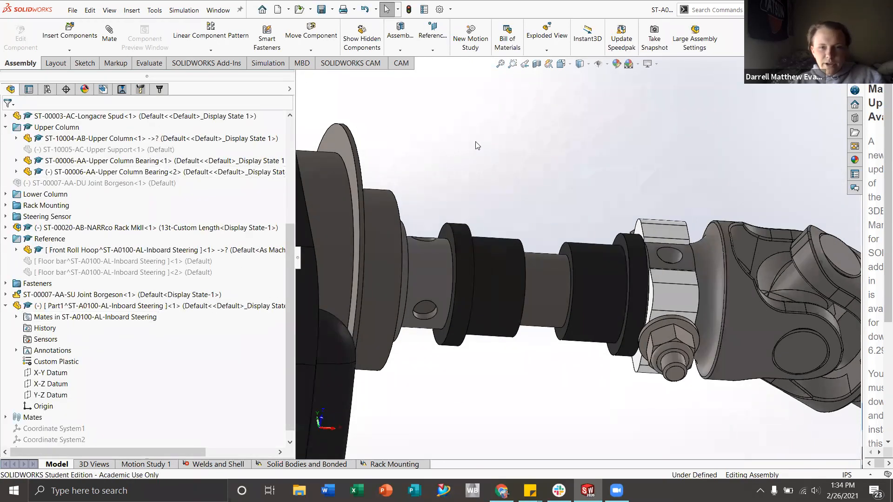
- Start a centered width mate with Part1's Y-Z Datum as the width selection
{"action": "left_click", "coordinate": [109, 41]}
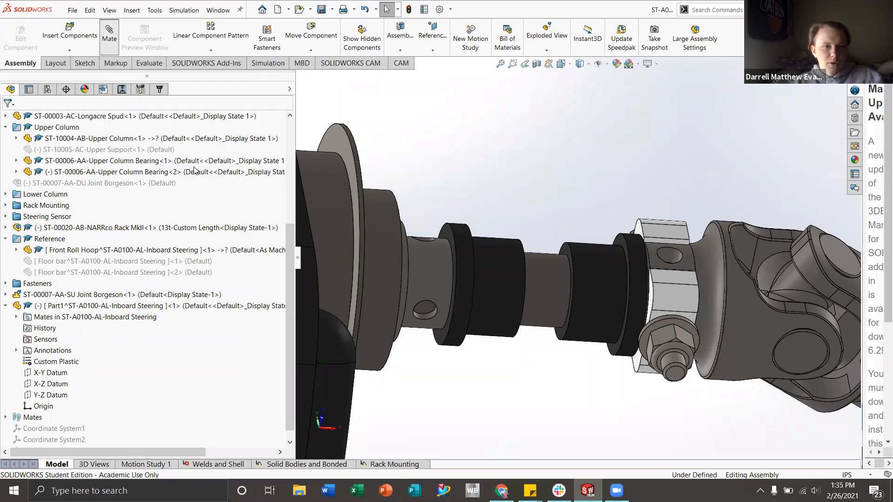
{"action": "left_click", "coordinate": [299, 78]}
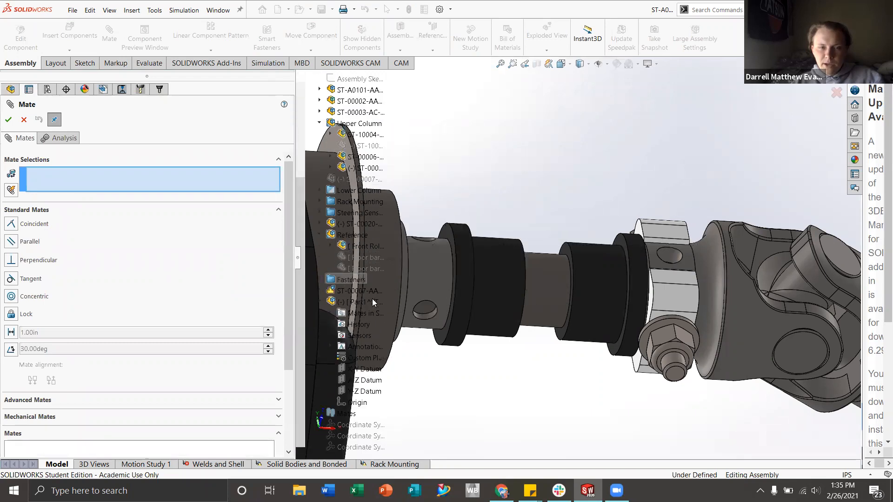
{"action": "left_click", "coordinate": [365, 391]}
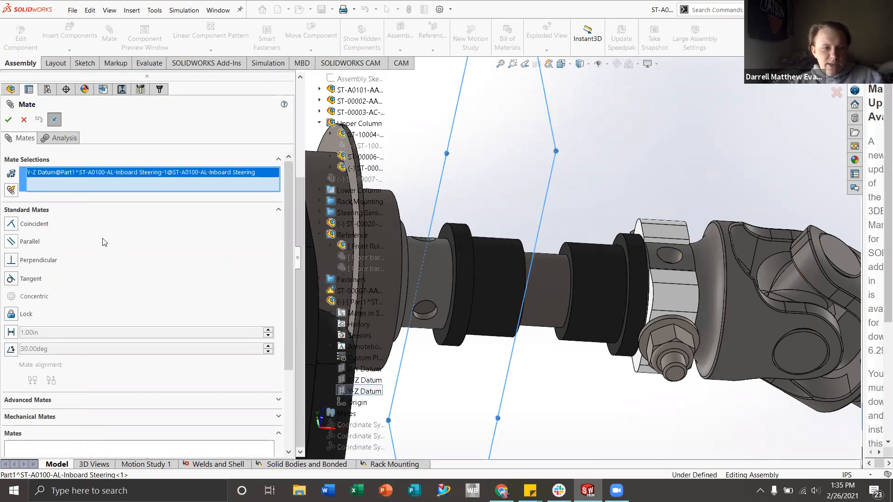
{"action": "left_click", "coordinate": [34, 400]}
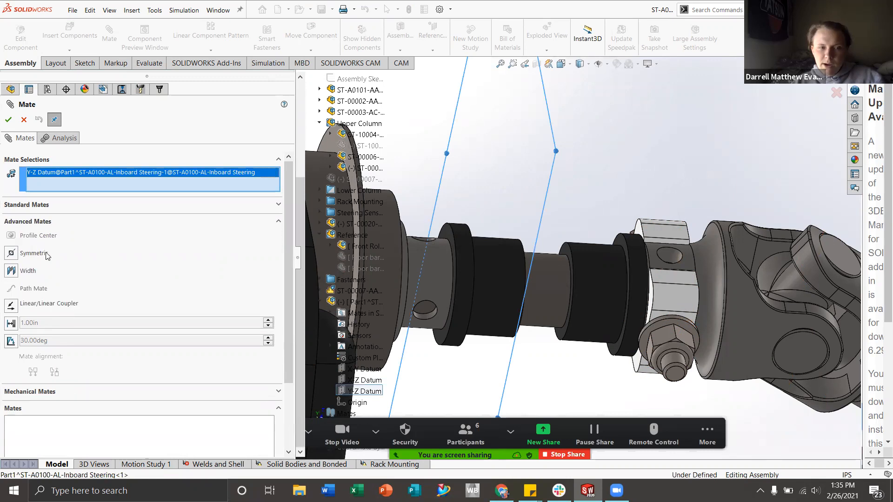
{"action": "left_click", "coordinate": [27, 274]}
{"action": "right_click", "coordinate": [553, 258]}
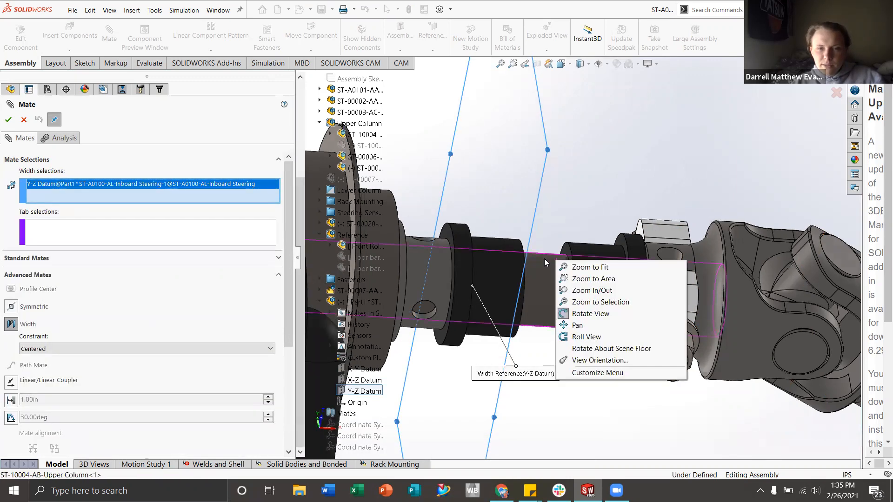
{"action": "key", "text": "Escape"}
{"action": "scroll", "coordinate": [539, 232], "scroll_direction": "down", "scroll_amount": 5}
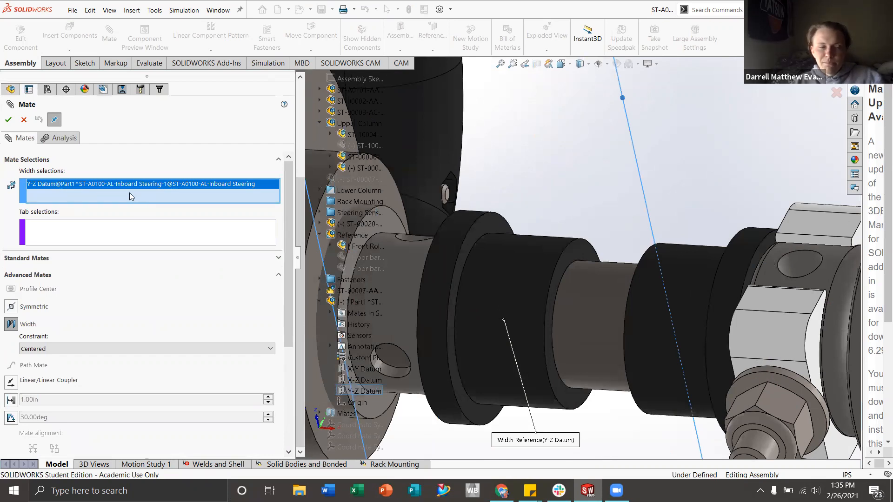
- Try to apply the width mate with both upper column bearing flange faces as tab selections, and close the mate
{"action": "left_click", "coordinate": [79, 228]}
{"action": "left_click", "coordinate": [492, 231]}
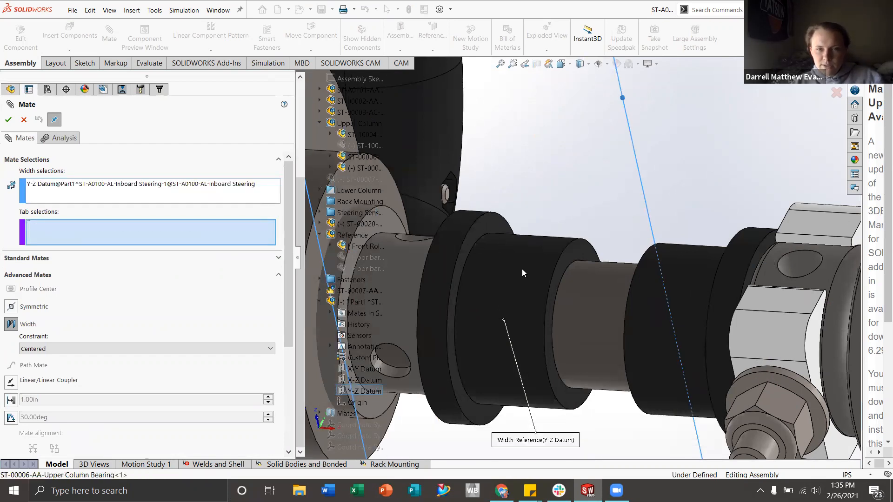
{"action": "scroll", "coordinate": [605, 261], "scroll_direction": "down", "scroll_amount": 3}
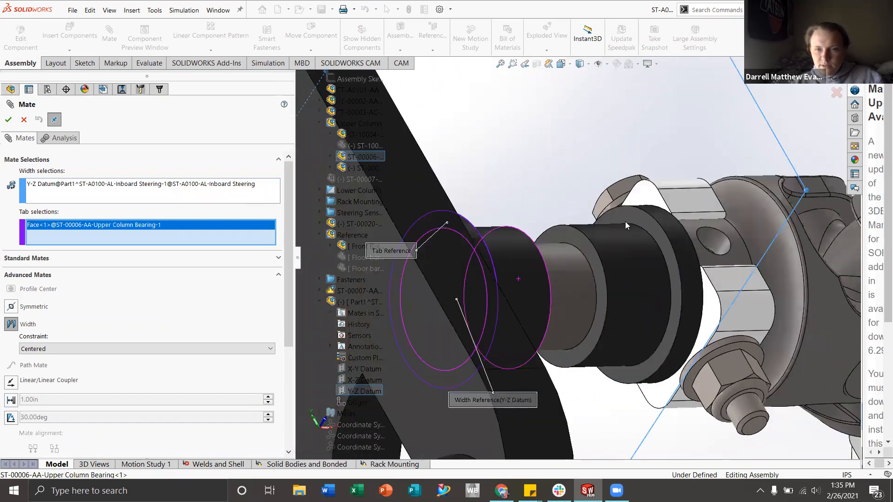
{"action": "scroll", "coordinate": [628, 209], "scroll_direction": "down", "scroll_amount": 2}
{"action": "left_click", "coordinate": [608, 251]}
{"action": "scroll", "coordinate": [583, 268], "scroll_direction": "up", "scroll_amount": 4}
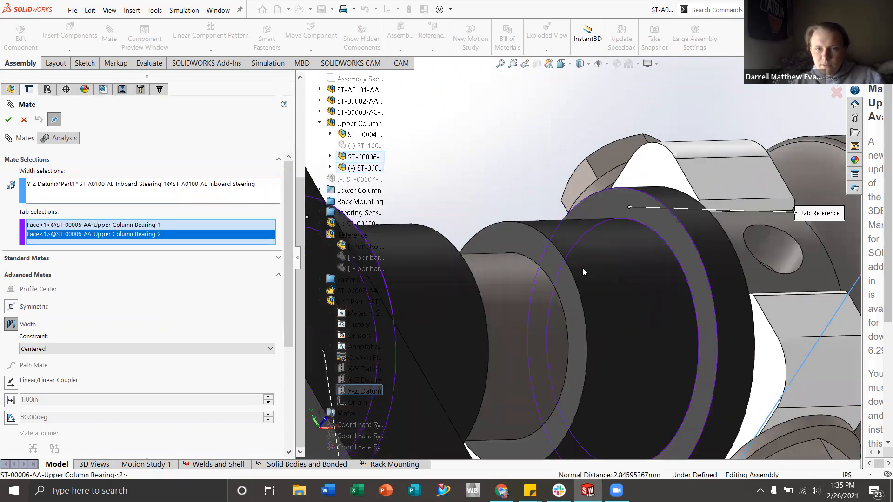
{"action": "middle_click_drag", "start_coordinate": [567, 275], "coordinate": [516, 249]}
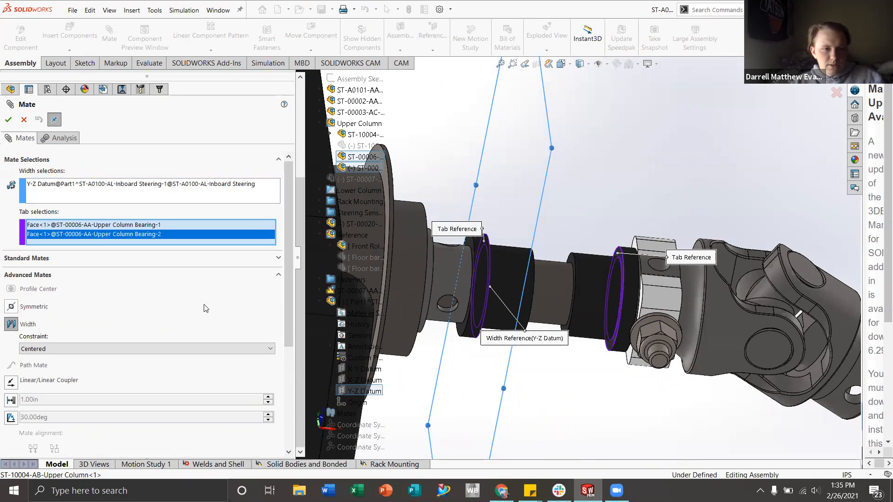
{"action": "left_click", "coordinate": [8, 120]}
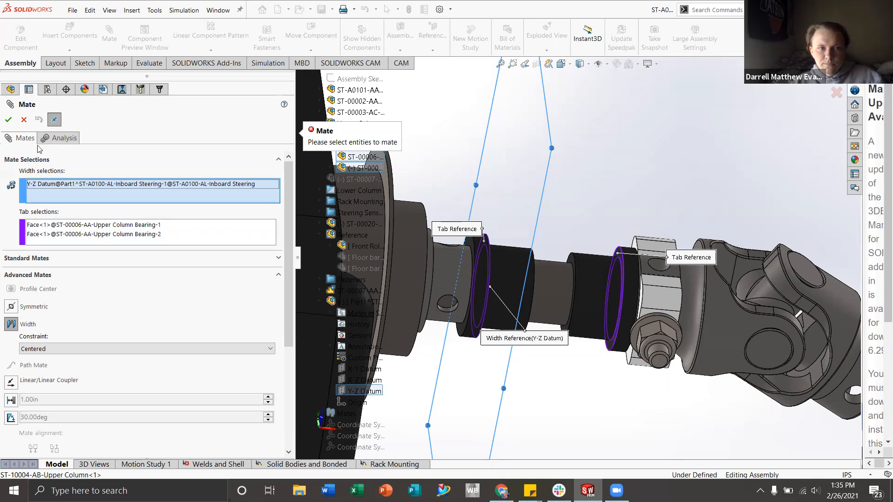
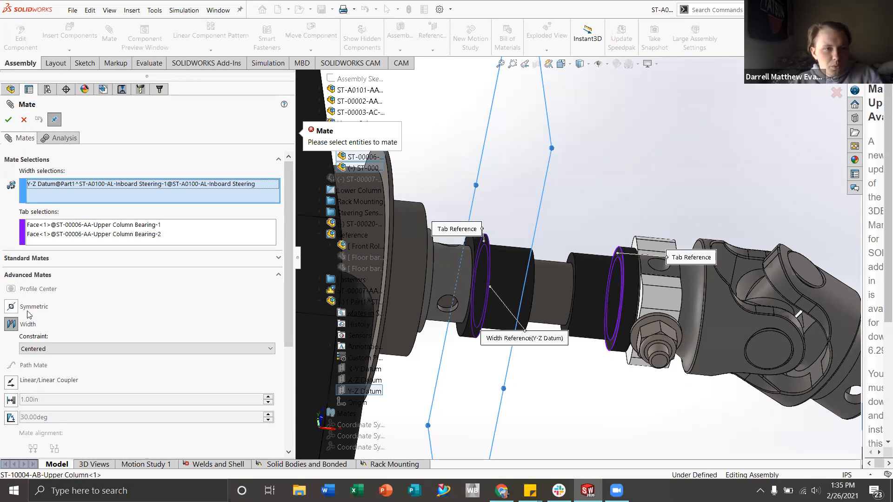
{"action": "left_click", "coordinate": [44, 259]}
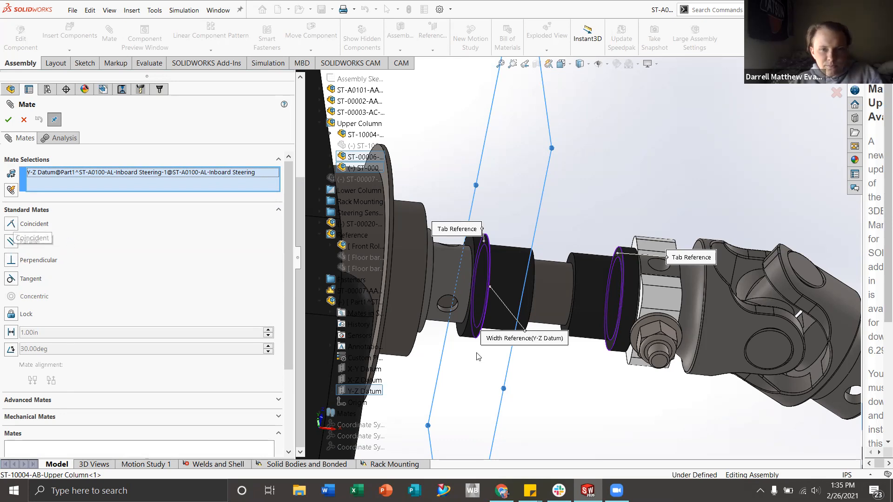
{"action": "left_click", "coordinate": [25, 120]}
- Inspect the existing mates of the upper column bearing nearest the universal joint, including Coincident130
{"action": "left_click", "coordinate": [592, 265]}
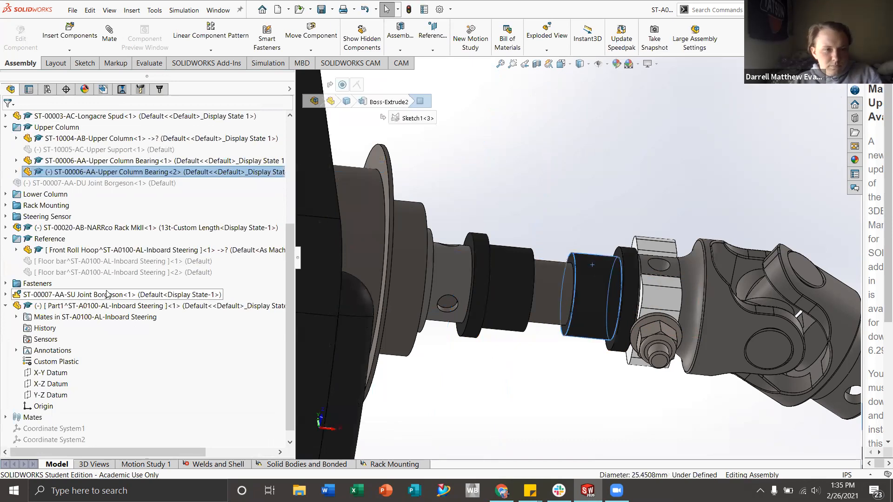
{"action": "left_click", "coordinate": [16, 173]}
{"action": "left_click", "coordinate": [27, 183]}
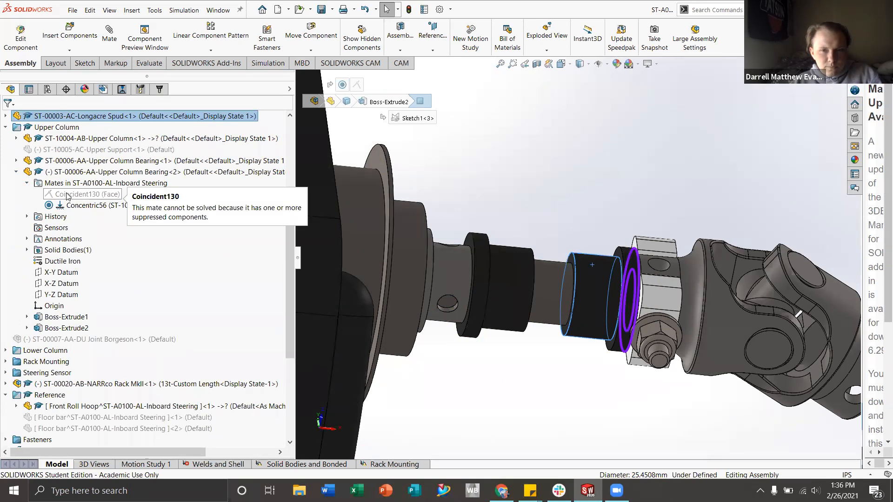
{"action": "left_click", "coordinate": [68, 195]}
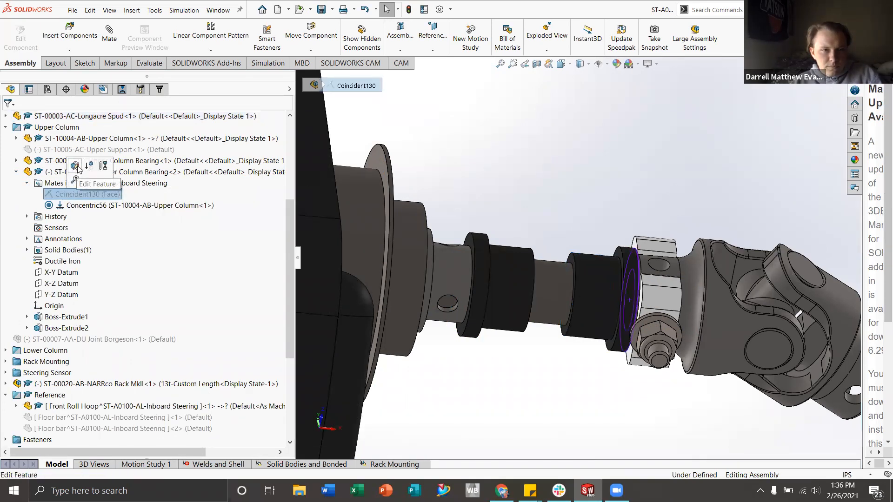
{"action": "left_click", "coordinate": [548, 371]}
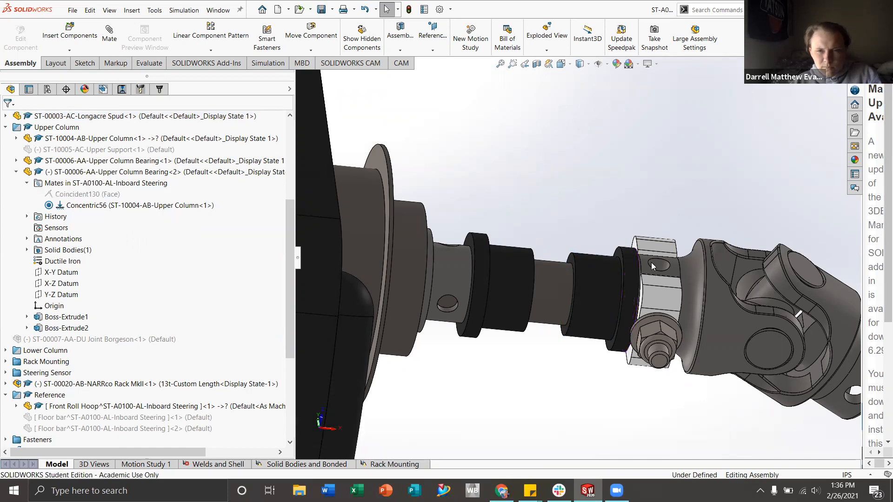
- Add a coincident mate between the outer flange face of ST-00006-AA bearing 2 and the adjacent end face of the Borgeson SU joint body
{"action": "middle_click_drag", "start_coordinate": [651, 262], "coordinate": [633, 271]}
{"action": "scroll", "coordinate": [651, 267], "scroll_direction": "down", "scroll_amount": 4}
{"action": "scroll", "coordinate": [694, 273], "scroll_direction": "up", "scroll_amount": 4}
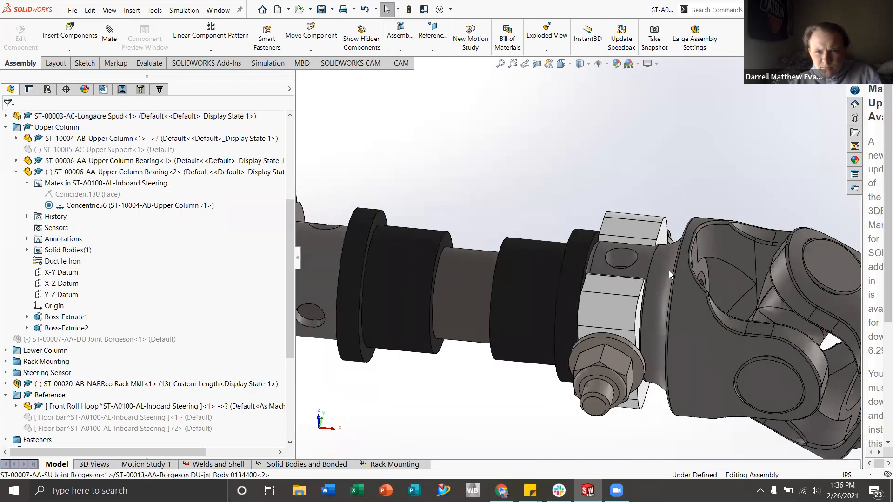
{"action": "left_click", "coordinate": [595, 257]}
{"action": "scroll", "coordinate": [594, 257], "scroll_direction": "down", "scroll_amount": 4}
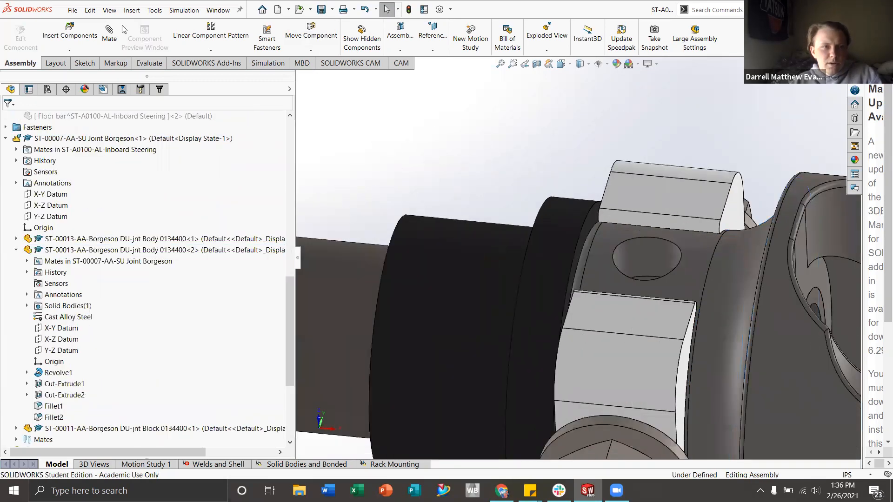
{"action": "left_click", "coordinate": [109, 35]}
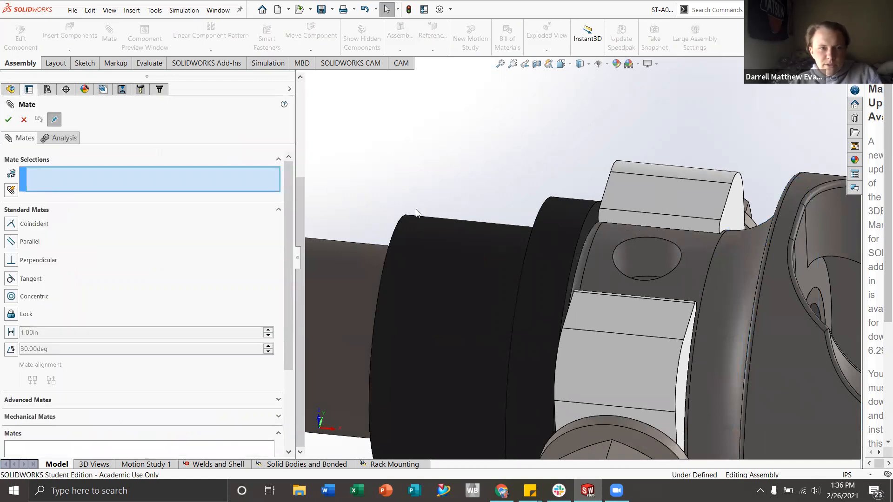
{"action": "scroll", "coordinate": [706, 247], "scroll_direction": "down", "scroll_amount": 2}
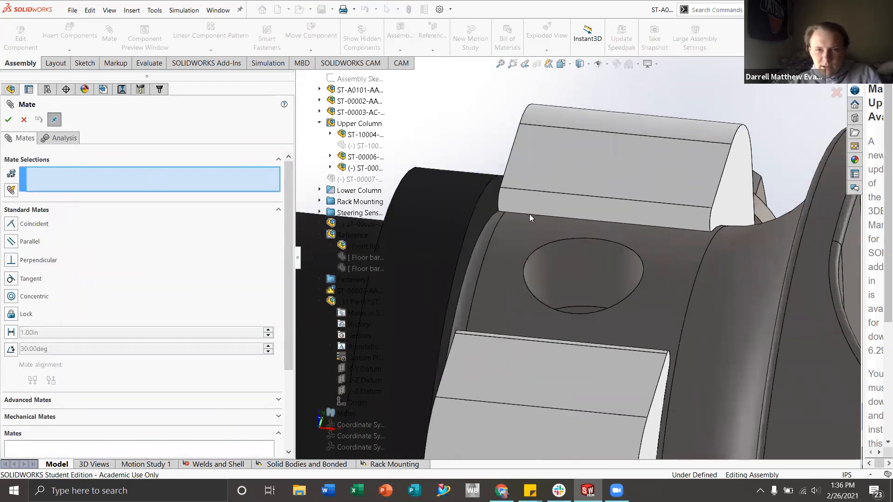
{"action": "left_click", "coordinate": [487, 201]}
{"action": "scroll", "coordinate": [530, 239], "scroll_direction": "up", "scroll_amount": 3}
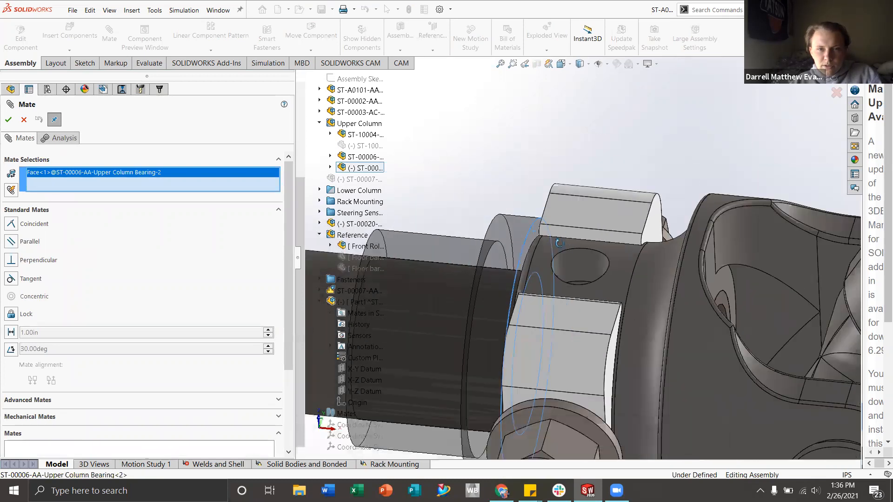
{"action": "left_click", "coordinate": [535, 258]}
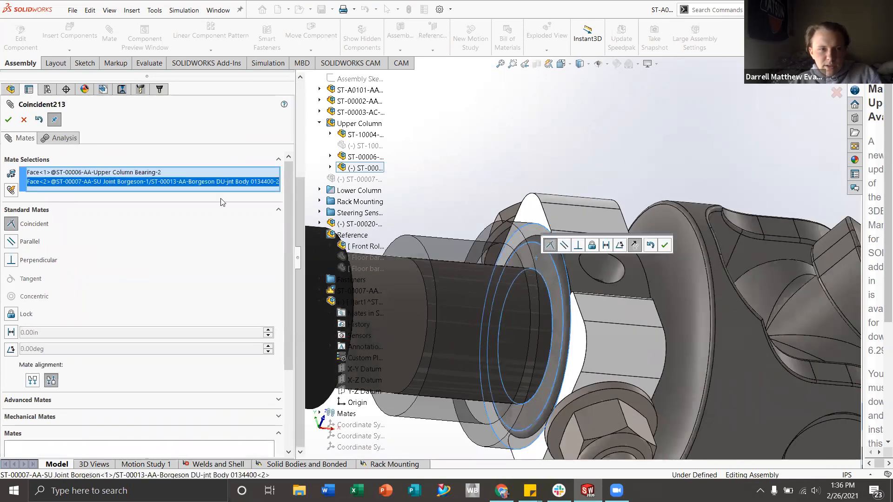
{"action": "left_click", "coordinate": [8, 120]}
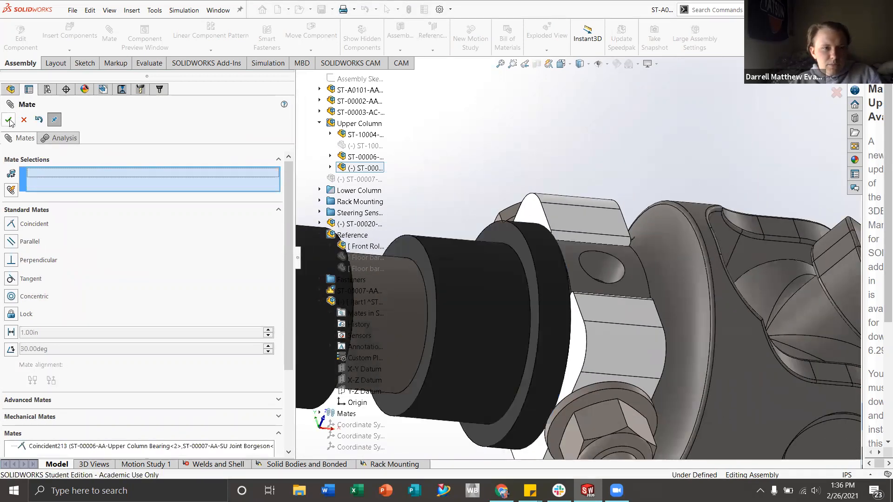
- Close the finished mate and start a symmetric mate with Part1's Y-Z Datum as the symmetry plane
{"action": "left_click", "coordinate": [9, 120]}
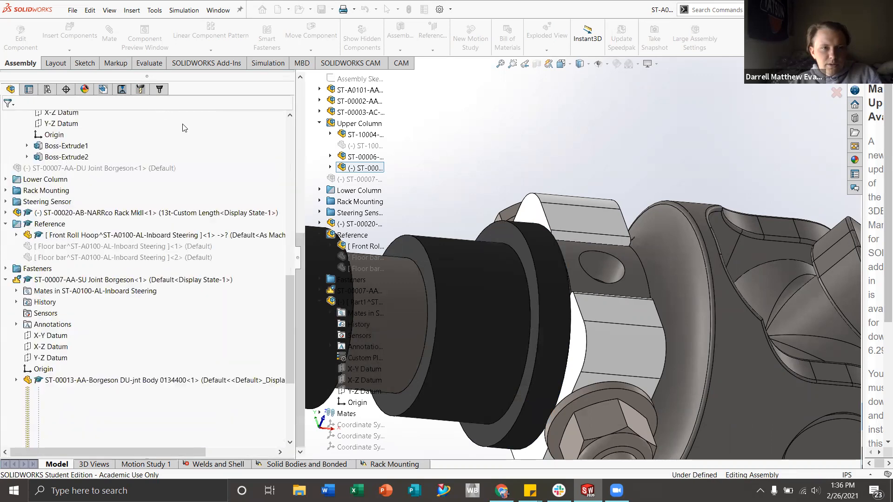
{"action": "scroll", "coordinate": [93, 307], "scroll_direction": "down", "scroll_amount": 5}
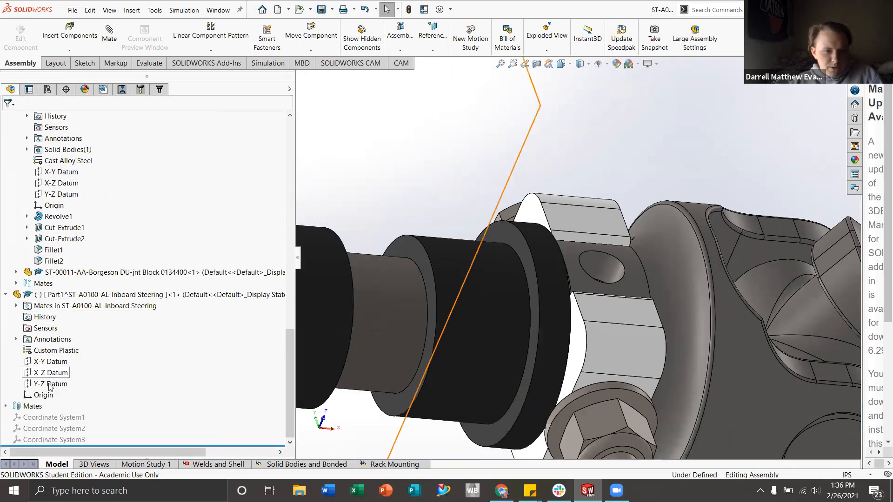
{"action": "left_click", "coordinate": [48, 384]}
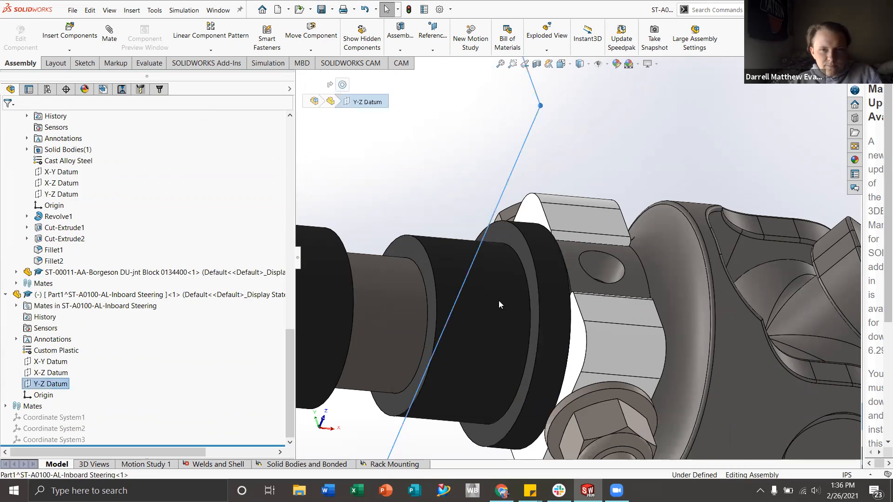
{"action": "scroll", "coordinate": [499, 300], "scroll_direction": "up", "scroll_amount": 4}
{"action": "left_click", "coordinate": [109, 35]}
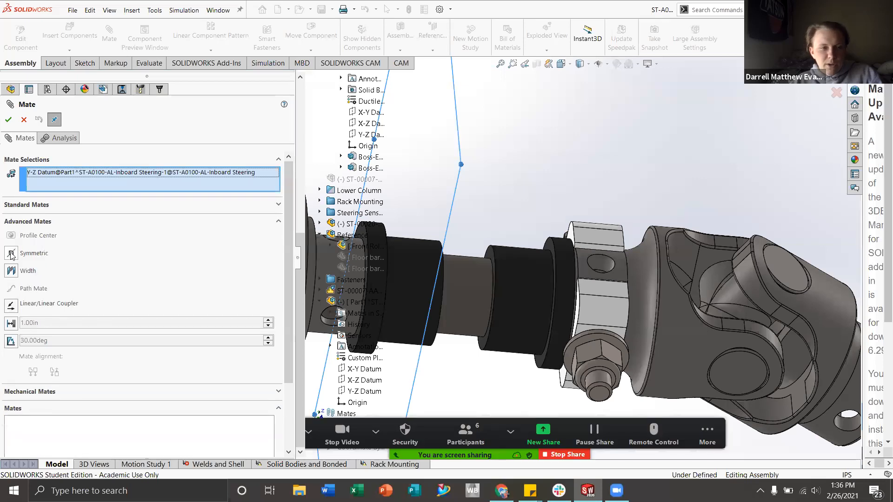
{"action": "left_click", "coordinate": [12, 254]}
{"action": "scroll", "coordinate": [472, 280], "scroll_direction": "down", "scroll_amount": 5}
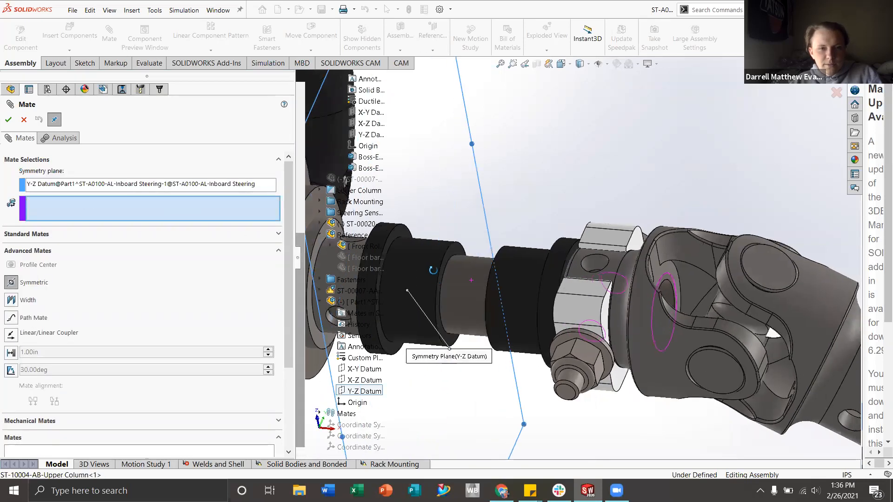
- Apply the symmetric mate to the inner flange faces of both ST-00006-AA upper column bearings
{"action": "left_click", "coordinate": [430, 215]}
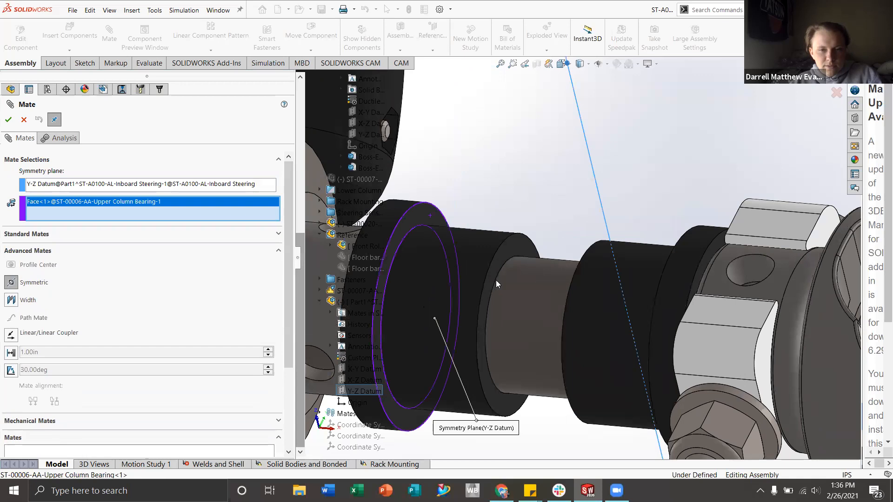
{"action": "scroll", "coordinate": [496, 280], "scroll_direction": "up", "scroll_amount": 3}
{"action": "scroll", "coordinate": [599, 254], "scroll_direction": "down", "scroll_amount": 5}
{"action": "left_click", "coordinate": [560, 272]}
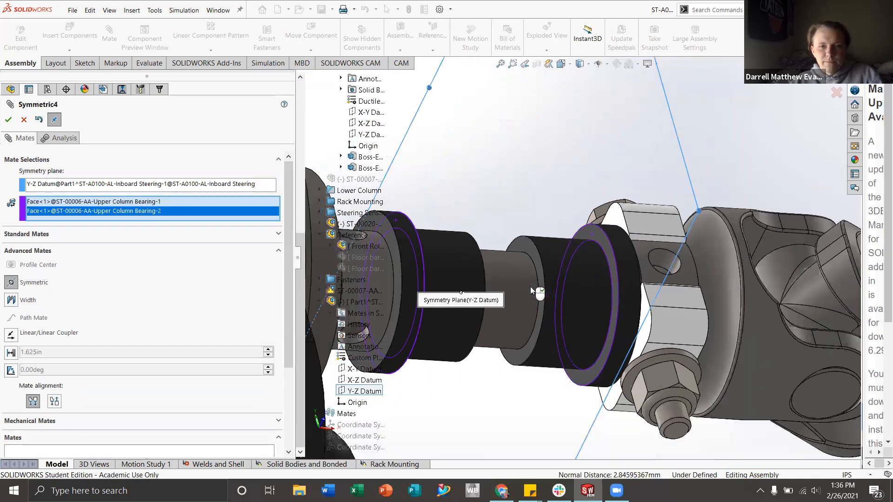
{"action": "scroll", "coordinate": [531, 288], "scroll_direction": "up", "scroll_amount": 3}
{"action": "middle_click_drag", "start_coordinate": [531, 288], "coordinate": [510, 238]}
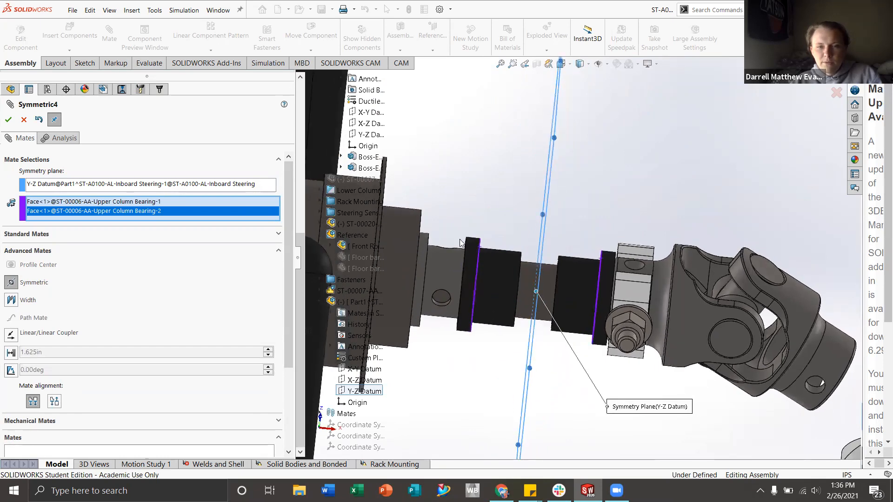
{"action": "left_click", "coordinate": [8, 120]}
{"action": "left_click", "coordinate": [8, 119]}
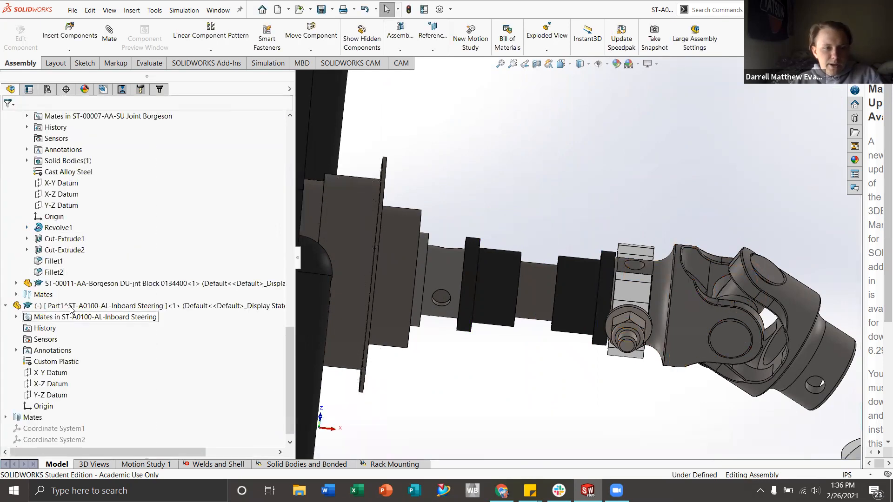
- Add a parallel mate between Part1's X-Y Datum and the X-Y Datum of the inboard steering assembly
{"action": "left_click", "coordinate": [41, 407]}
{"action": "middle_click_drag", "start_coordinate": [598, 259], "coordinate": [618, 254]}
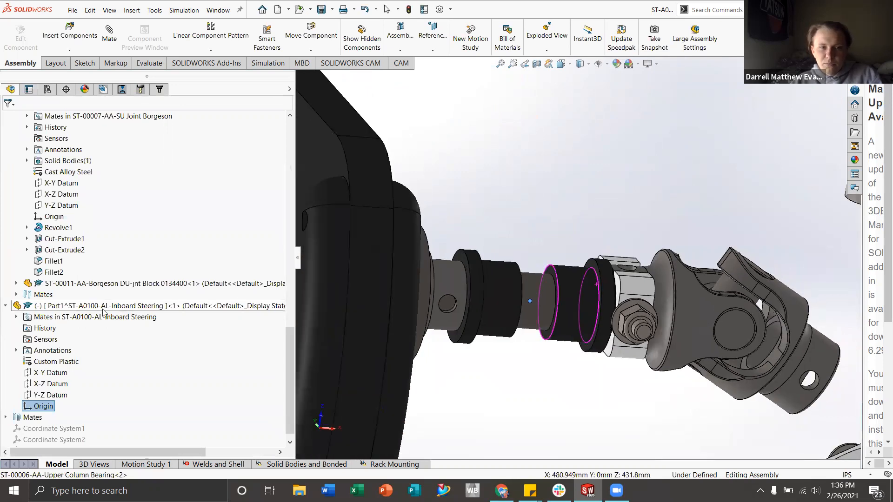
{"action": "key", "text": "z"}
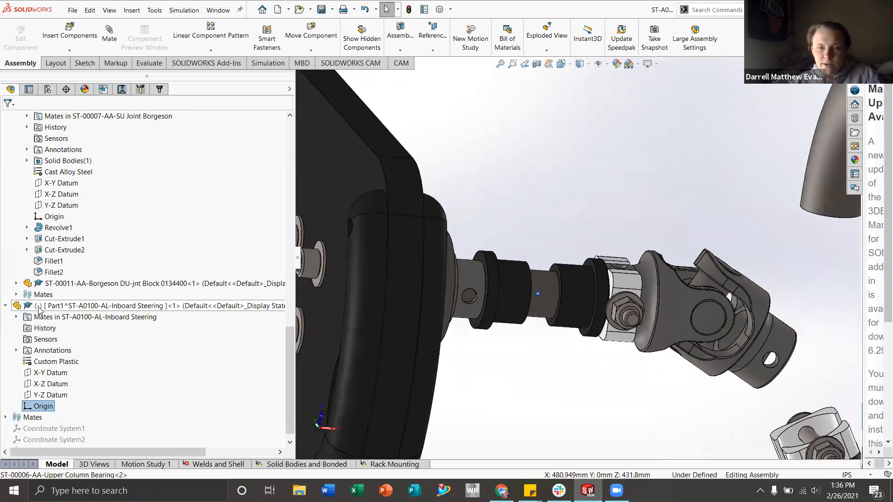
{"action": "left_click", "coordinate": [51, 372]}
{"action": "key", "text": "z"}
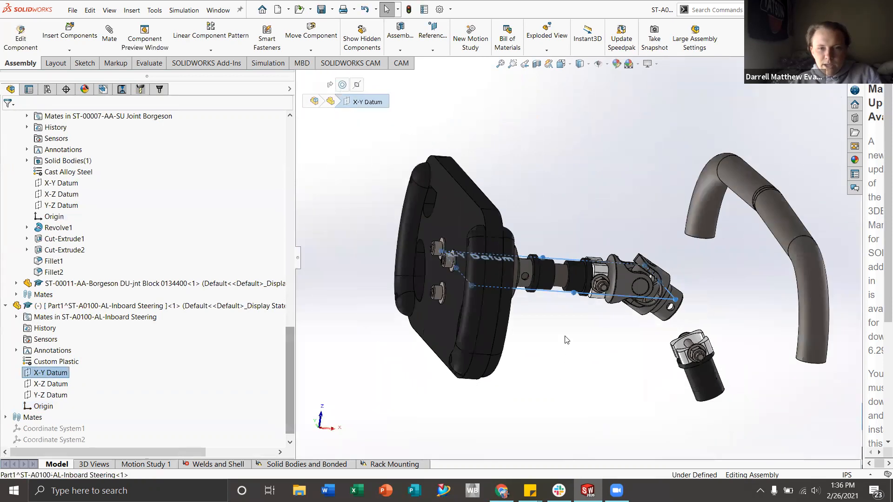
{"action": "left_click", "coordinate": [110, 35]}
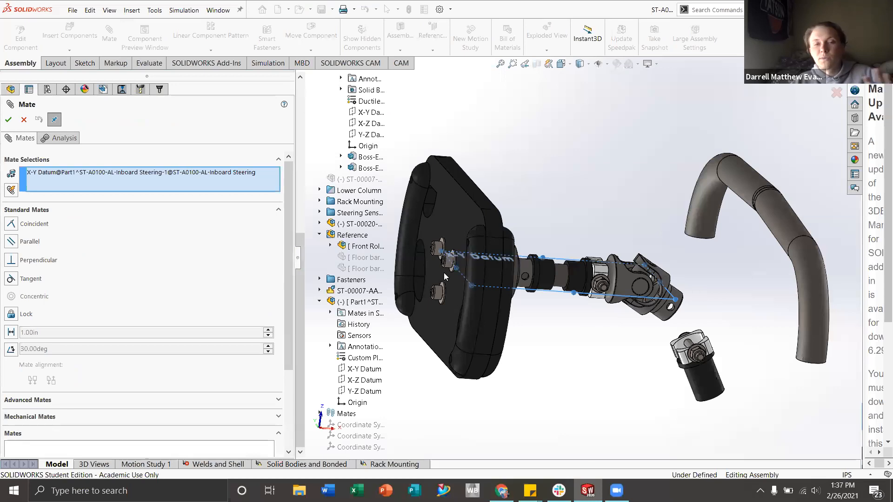
{"action": "scroll", "coordinate": [370, 228], "scroll_direction": "up", "scroll_amount": 8}
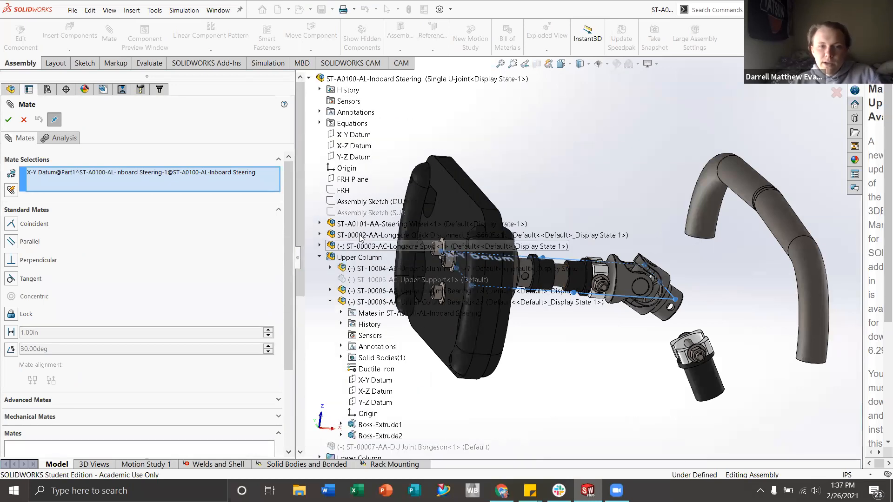
{"action": "scroll", "coordinate": [602, 263], "scroll_direction": "up", "scroll_amount": 10}
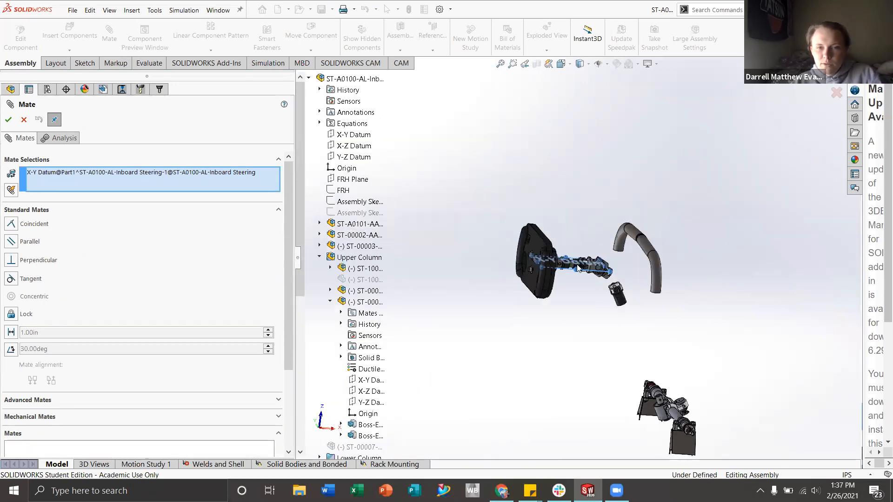
{"action": "scroll", "coordinate": [568, 286], "scroll_direction": "down", "scroll_amount": 2}
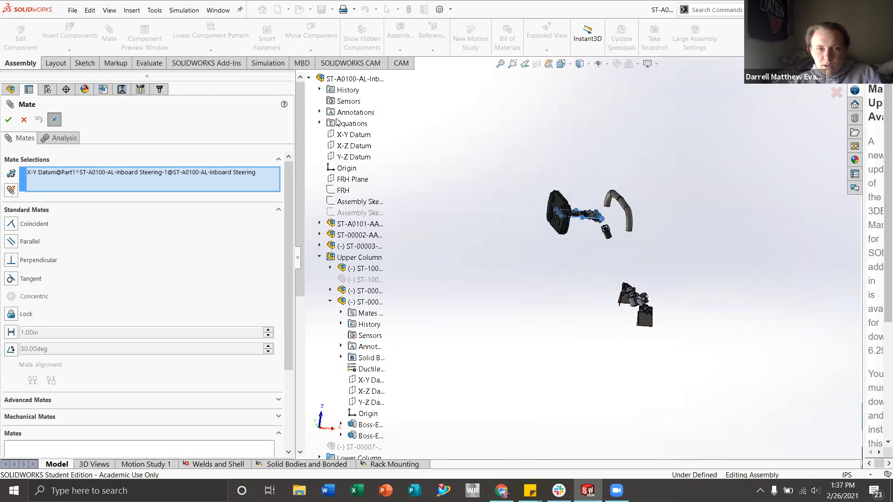
{"action": "left_click", "coordinate": [352, 140]}
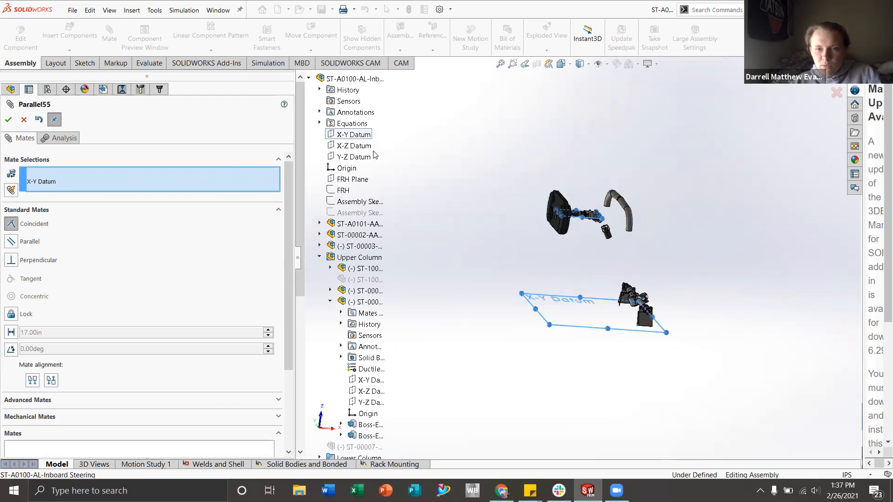
{"action": "scroll", "coordinate": [555, 246], "scroll_direction": "down", "scroll_amount": 3}
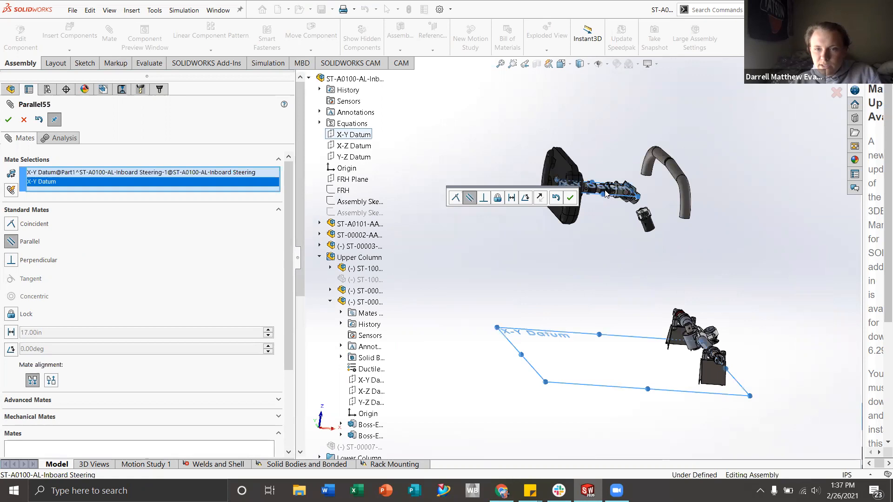
{"action": "left_click", "coordinate": [571, 199]}
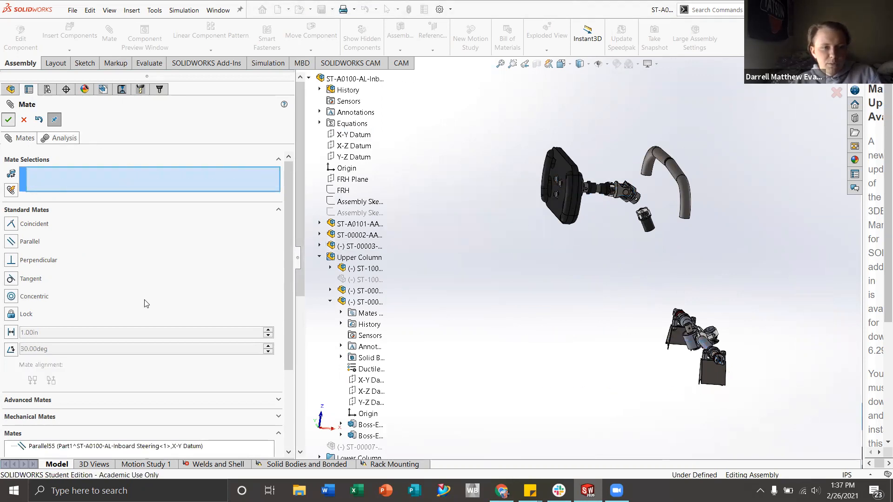
{"action": "key", "text": "Escape"}
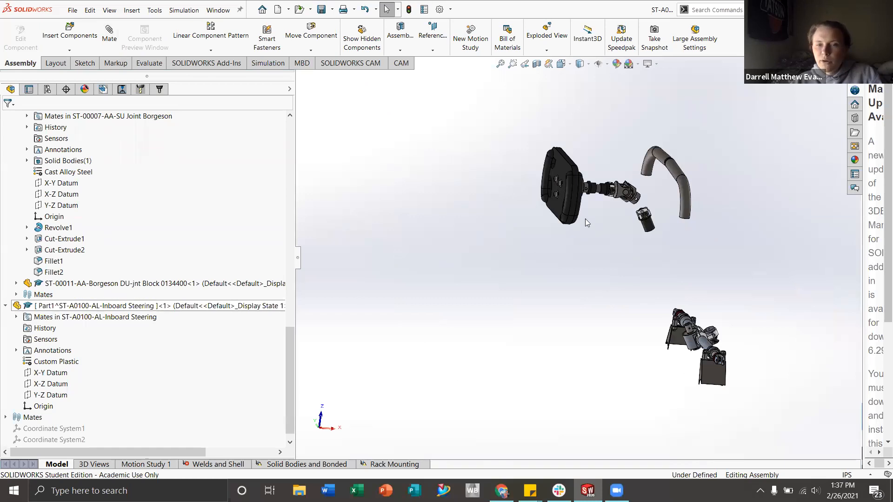
- Examine where Part1's origin and its X-Y, X-Z and Y-Z Datums lie relative to the upper column bearings
{"action": "scroll", "coordinate": [587, 222], "scroll_direction": "down", "scroll_amount": 4}
{"action": "scroll", "coordinate": [636, 260], "scroll_direction": "up", "scroll_amount": 4}
{"action": "scroll", "coordinate": [622, 272], "scroll_direction": "down", "scroll_amount": 2}
{"action": "scroll", "coordinate": [617, 287], "scroll_direction": "up", "scroll_amount": 5}
{"action": "scroll", "coordinate": [656, 243], "scroll_direction": "down", "scroll_amount": 1}
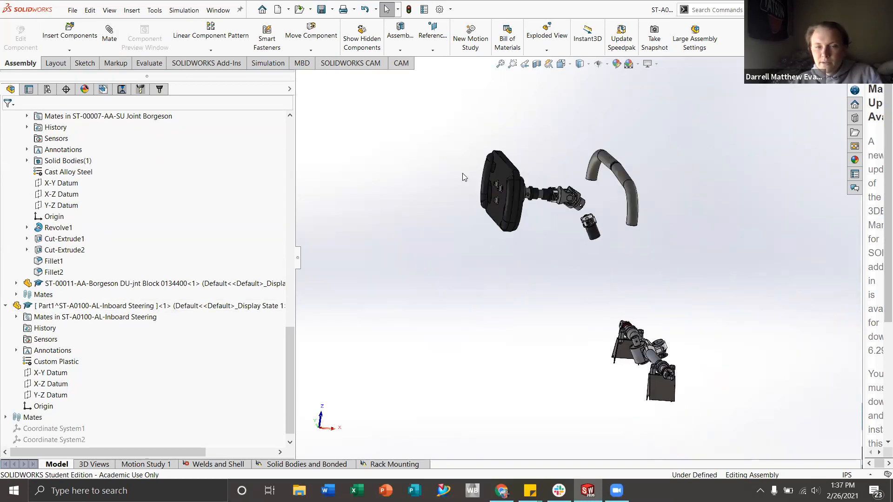
{"action": "mouse_move", "coordinate": [539, 298]}
{"action": "middle_mouse_down"}
{"action": "mouse_move", "coordinate": [521, 299]}
{"action": "mouse_move", "coordinate": [545, 289]}
{"action": "middle_mouse_up"}
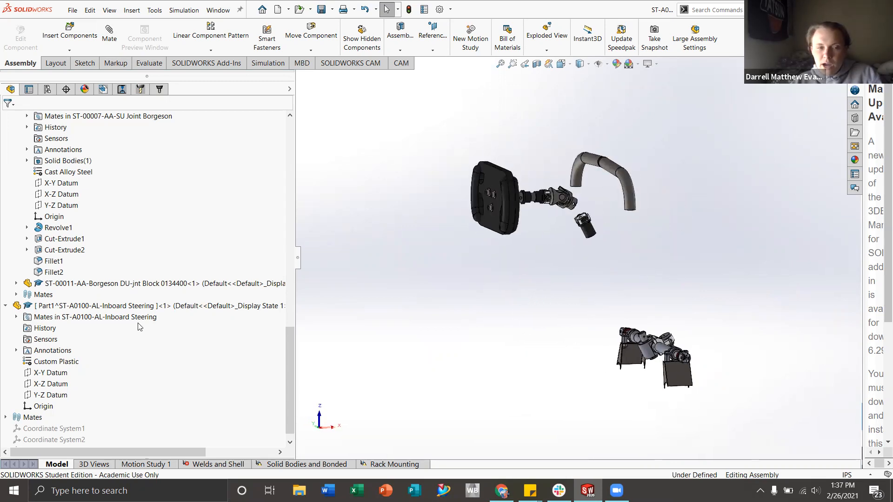
{"action": "left_click", "coordinate": [83, 306]}
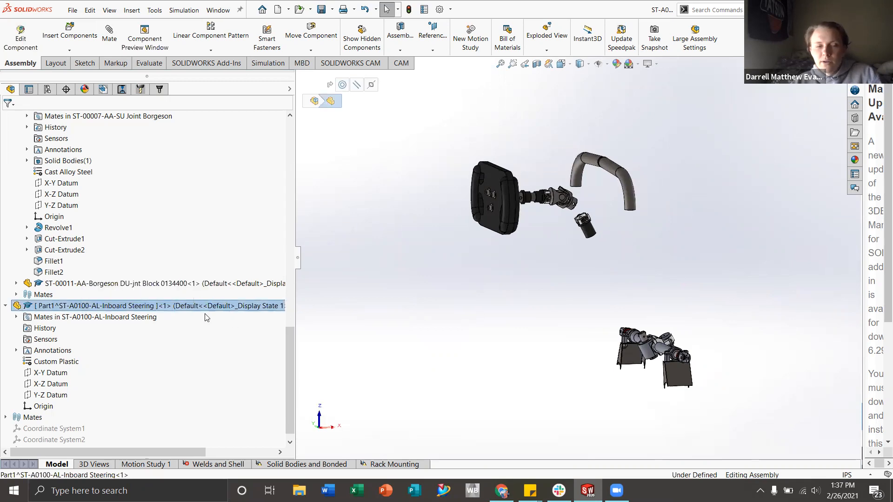
{"action": "left_click", "coordinate": [43, 406]}
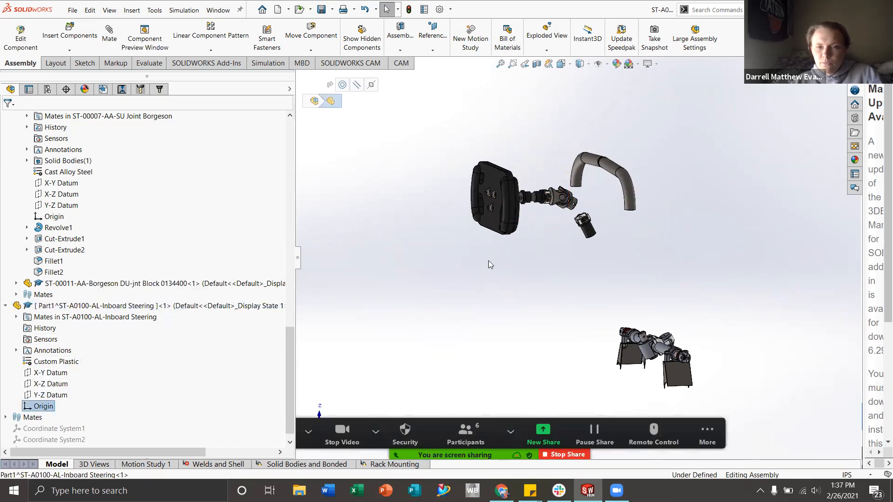
{"action": "scroll", "coordinate": [554, 184], "scroll_direction": "down", "scroll_amount": 5}
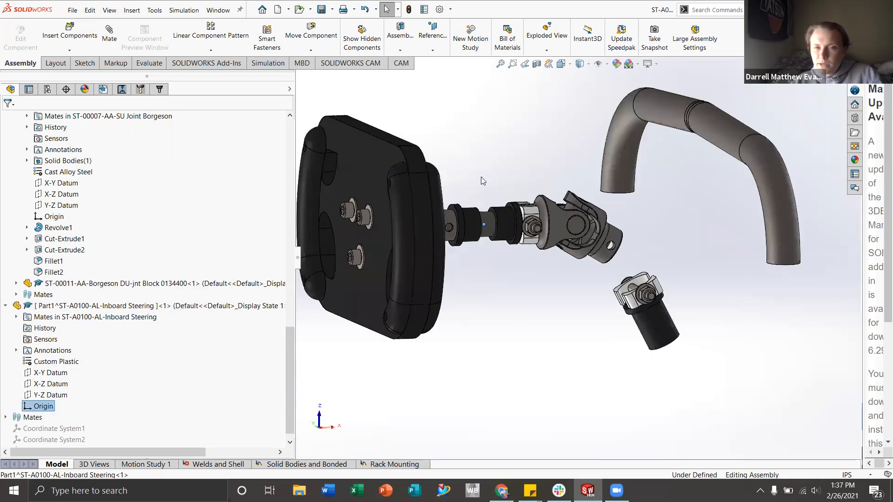
{"action": "left_click", "coordinate": [50, 373]}
{"action": "left_click", "coordinate": [48, 394]}
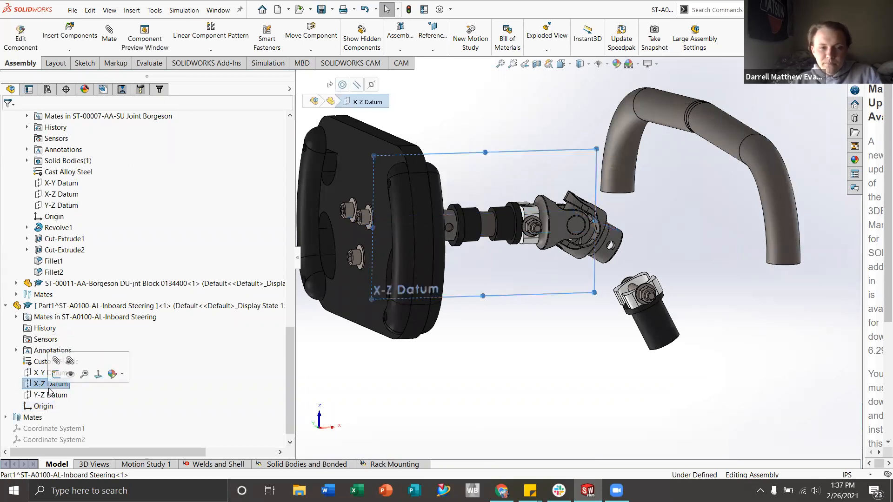
{"action": "left_click", "coordinate": [36, 373], "text": "shift"}
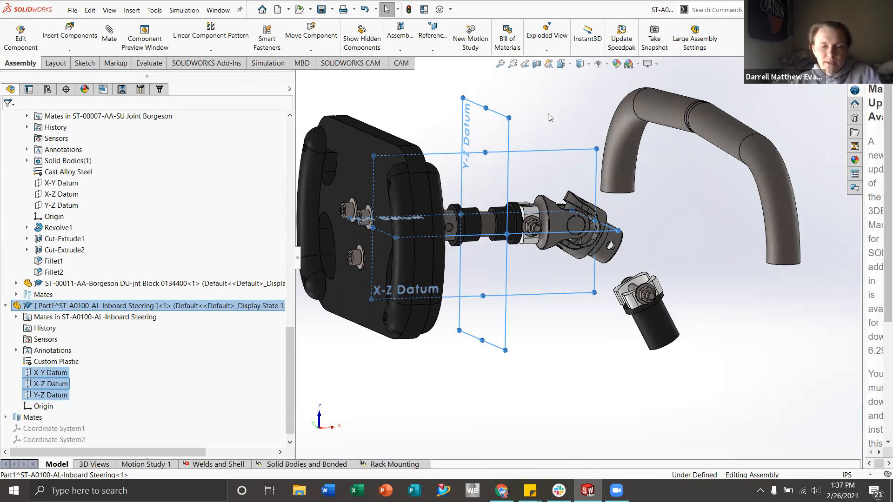
{"action": "left_click", "coordinate": [529, 274]}
- Examine the outer cylindrical faces of both upper column bearings and the nearby Front Roll Hoop tube
{"action": "scroll", "coordinate": [512, 213], "scroll_direction": "down", "scroll_amount": 6}
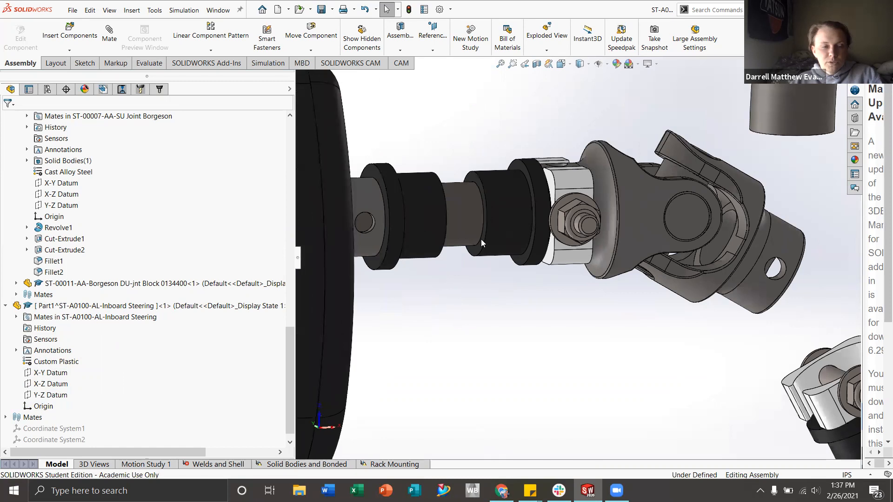
{"action": "scroll", "coordinate": [491, 278], "scroll_direction": "up", "scroll_amount": 5}
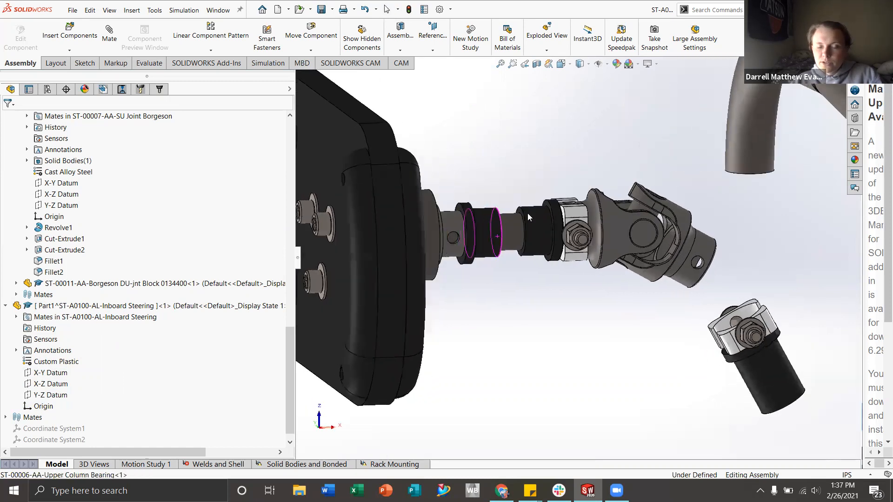
{"action": "scroll", "coordinate": [543, 223], "scroll_direction": "down", "scroll_amount": 3}
{"action": "scroll", "coordinate": [547, 242], "scroll_direction": "up", "scroll_amount": 2}
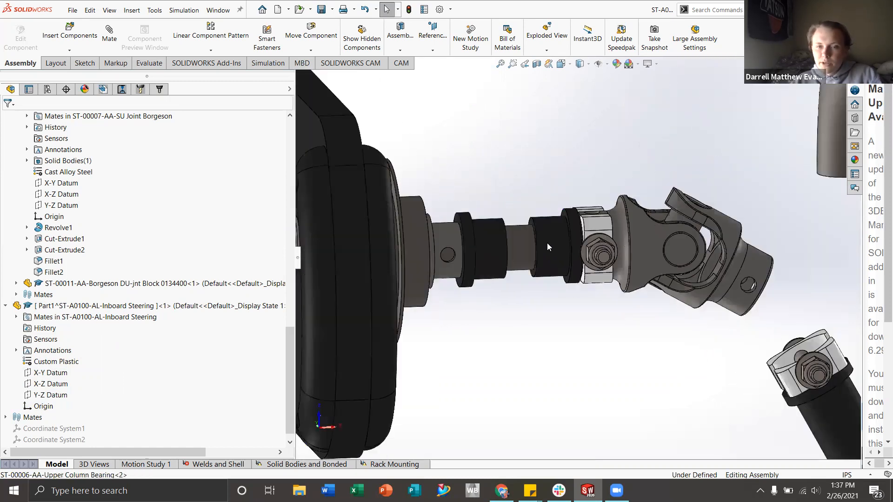
{"action": "scroll", "coordinate": [506, 239], "scroll_direction": "down", "scroll_amount": 4}
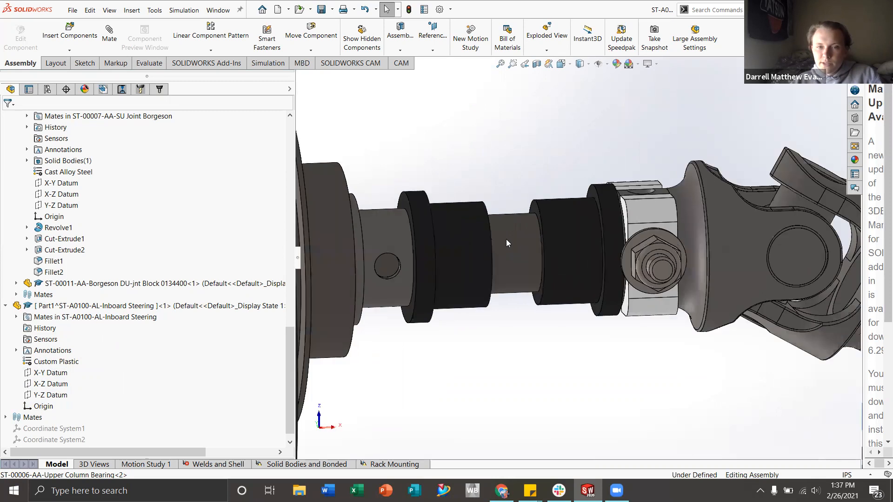
{"action": "left_click", "coordinate": [456, 216]}
{"action": "left_click", "coordinate": [577, 211], "text": "ctrl"}
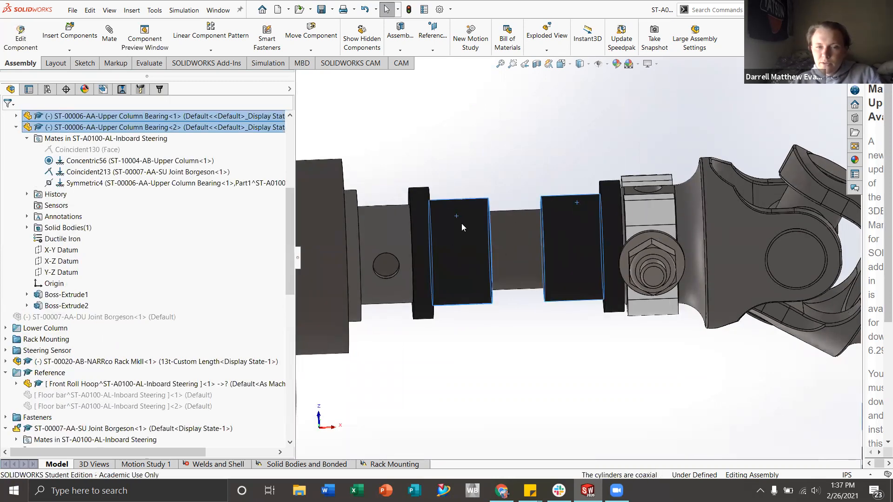
{"action": "scroll", "coordinate": [542, 212], "scroll_direction": "up", "scroll_amount": 6}
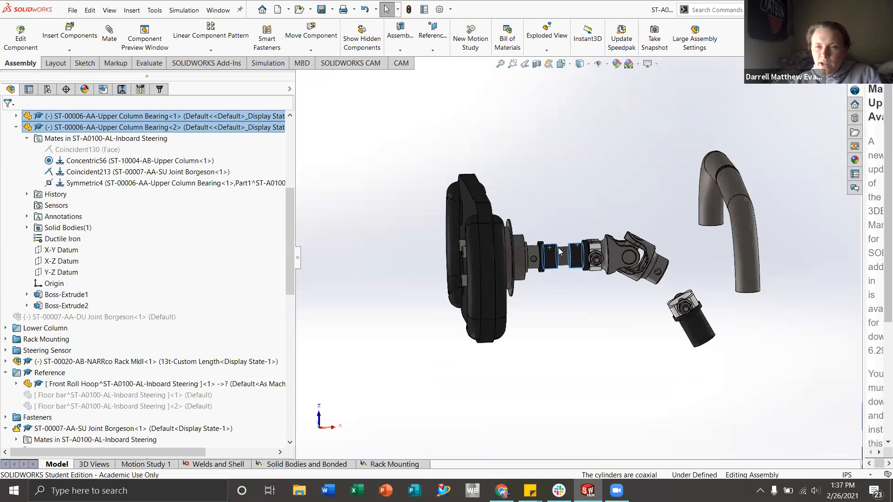
{"action": "scroll", "coordinate": [725, 186], "scroll_direction": "down", "scroll_amount": 3}
{"action": "left_click", "coordinate": [713, 193]}
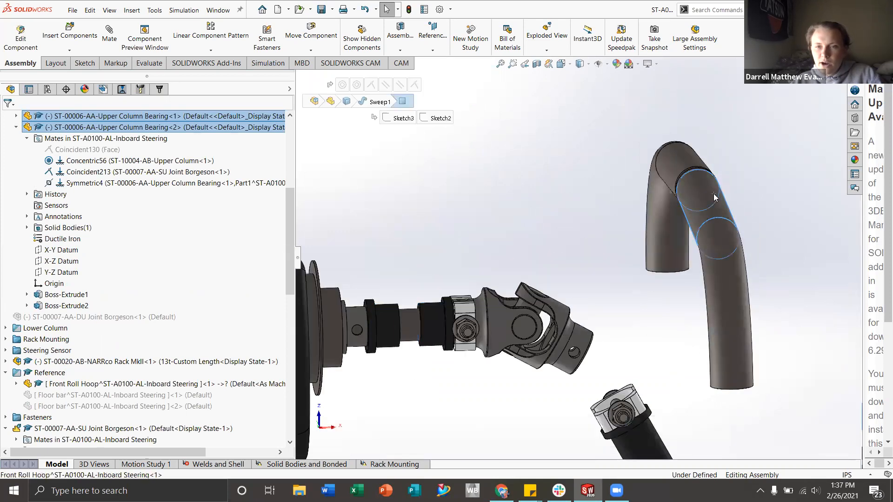
{"action": "scroll", "coordinate": [612, 267], "scroll_direction": "up", "scroll_amount": 3}
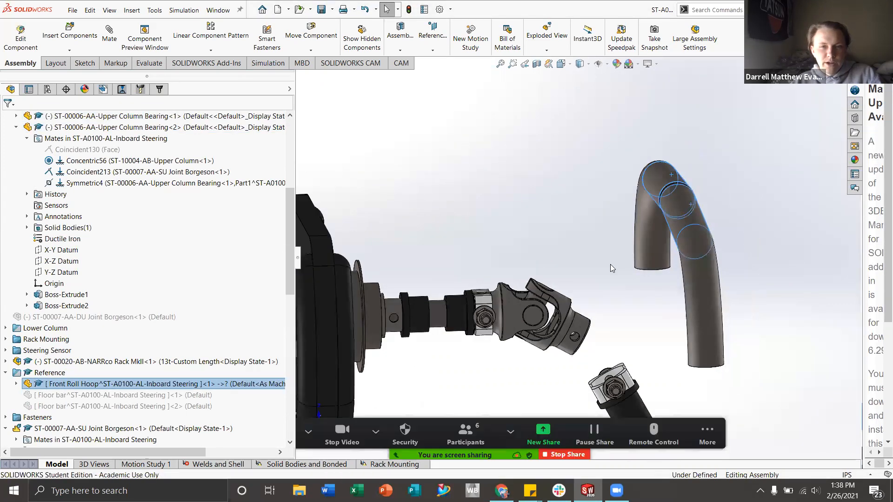
- Open Part1 for in-context editing within the inboard steering assembly
{"action": "key", "text": "Escape"}
{"action": "scroll", "coordinate": [484, 291], "scroll_direction": "down", "scroll_amount": 2}
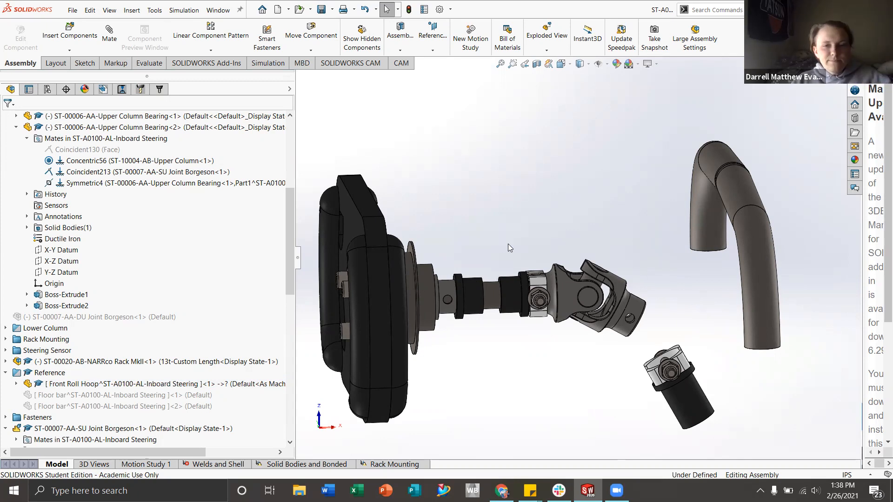
{"action": "scroll", "coordinate": [492, 282], "scroll_direction": "down", "scroll_amount": 3}
{"action": "scroll", "coordinate": [490, 279], "scroll_direction": "down", "scroll_amount": 4}
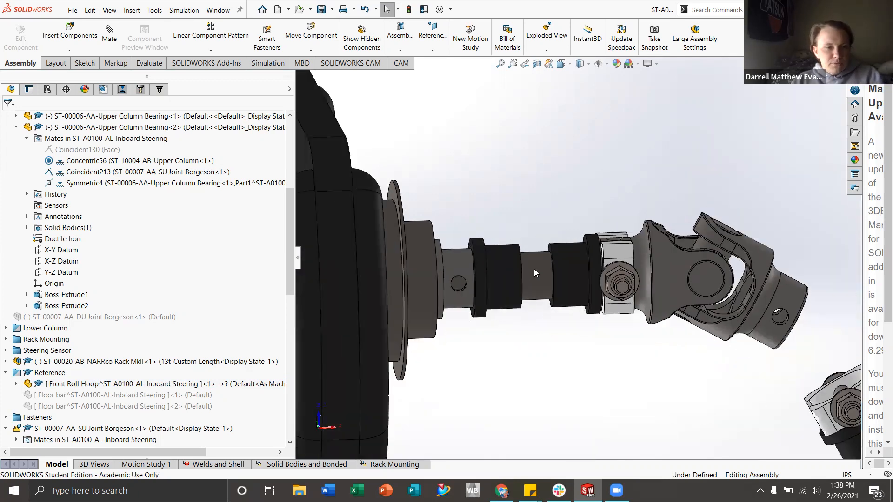
{"action": "scroll", "coordinate": [56, 275], "scroll_direction": "down", "scroll_amount": 15}
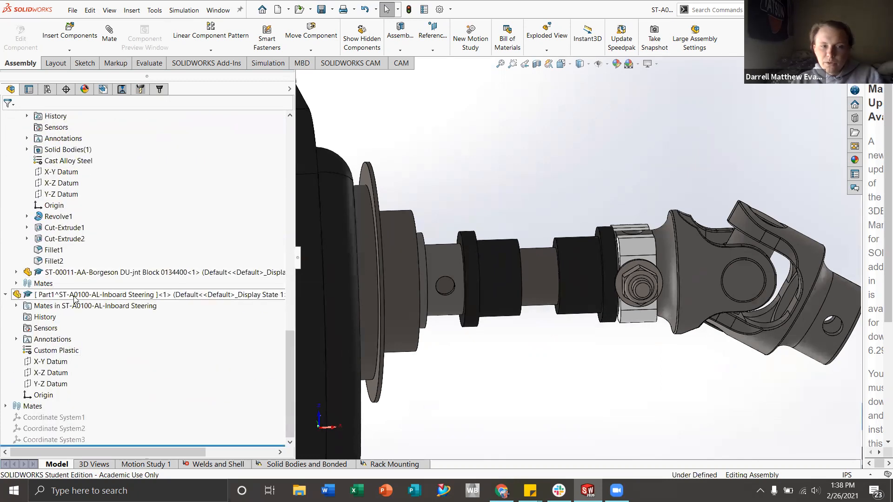
{"action": "right_click", "coordinate": [74, 298]}
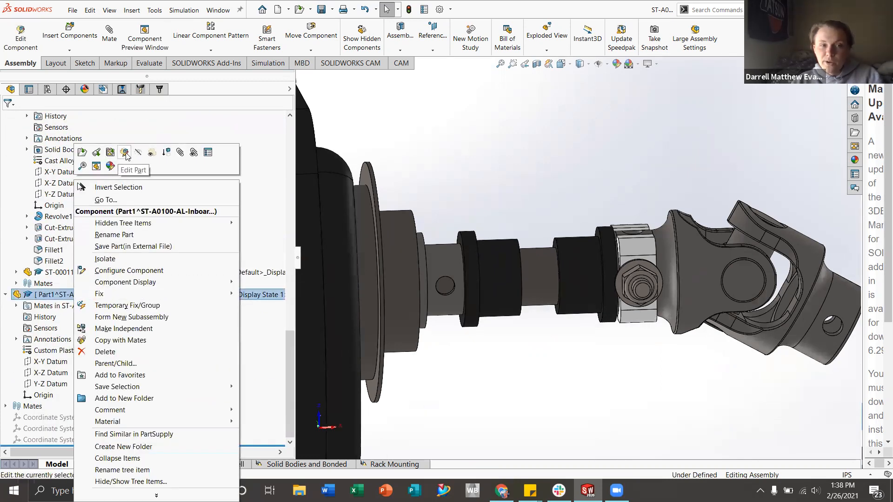
{"action": "left_click", "coordinate": [125, 153]}
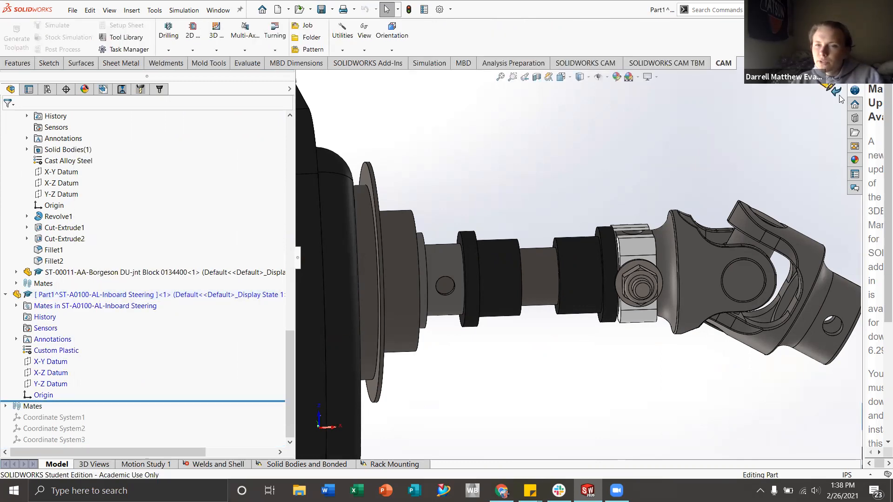
- Examine the upper column bearings and the shaft section between the steering wheel and the universal joint
{"action": "scroll", "coordinate": [737, 208], "scroll_direction": "up", "scroll_amount": 3}
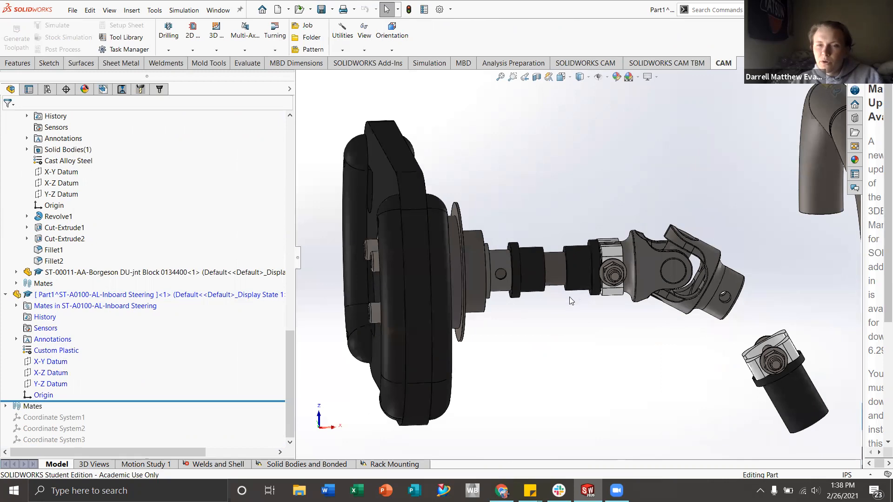
{"action": "scroll", "coordinate": [646, 298], "scroll_direction": "down", "scroll_amount": 2}
{"action": "scroll", "coordinate": [582, 284], "scroll_direction": "up", "scroll_amount": 2}
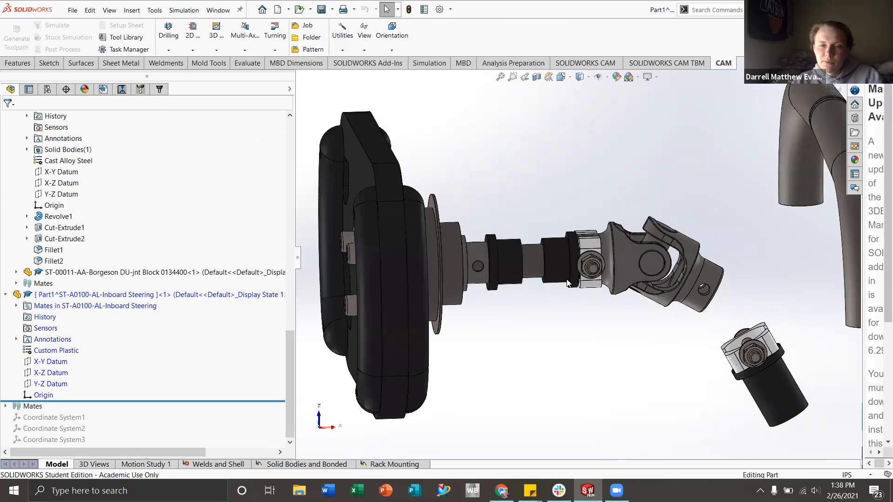
{"action": "scroll", "coordinate": [563, 256], "scroll_direction": "down", "scroll_amount": 2}
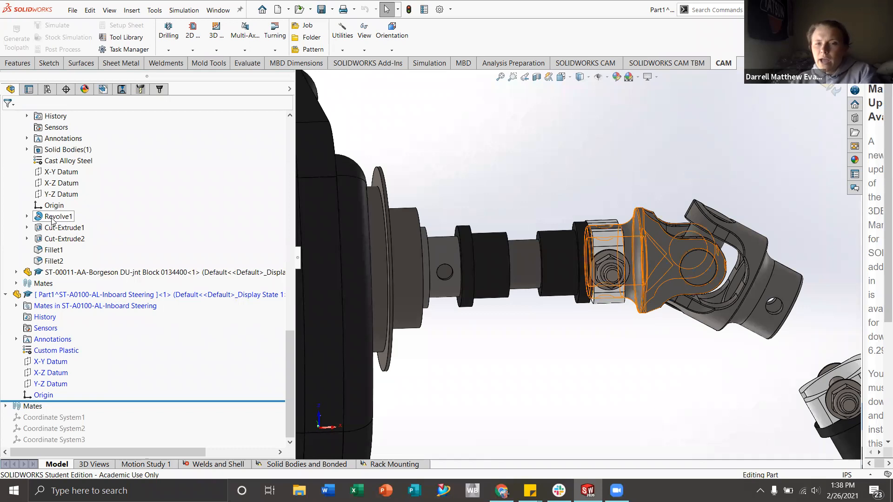
{"action": "scroll", "coordinate": [85, 302], "scroll_direction": "up", "scroll_amount": 1}
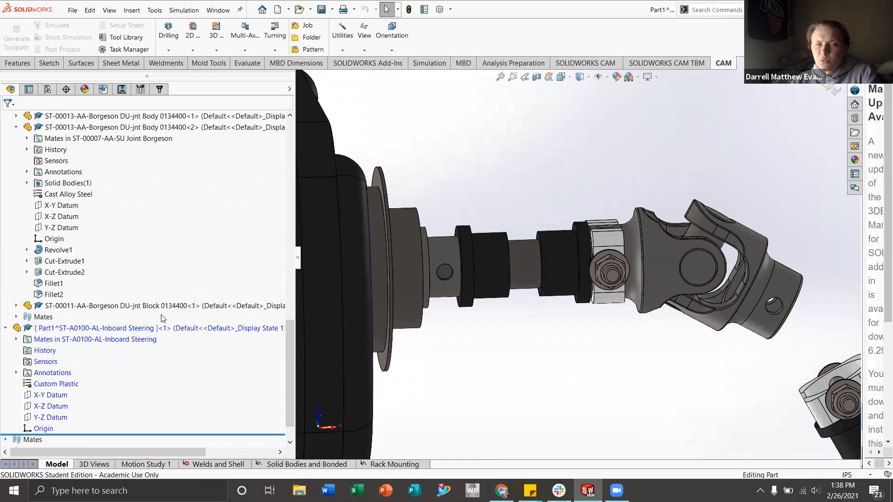
{"action": "scroll", "coordinate": [162, 318], "scroll_direction": "down", "scroll_amount": 1}
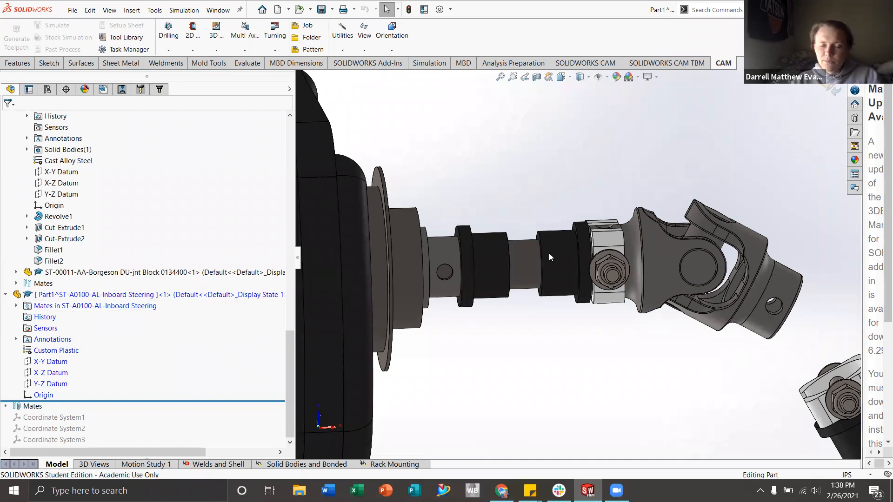
{"action": "scroll", "coordinate": [598, 314], "scroll_direction": "up", "scroll_amount": 2}
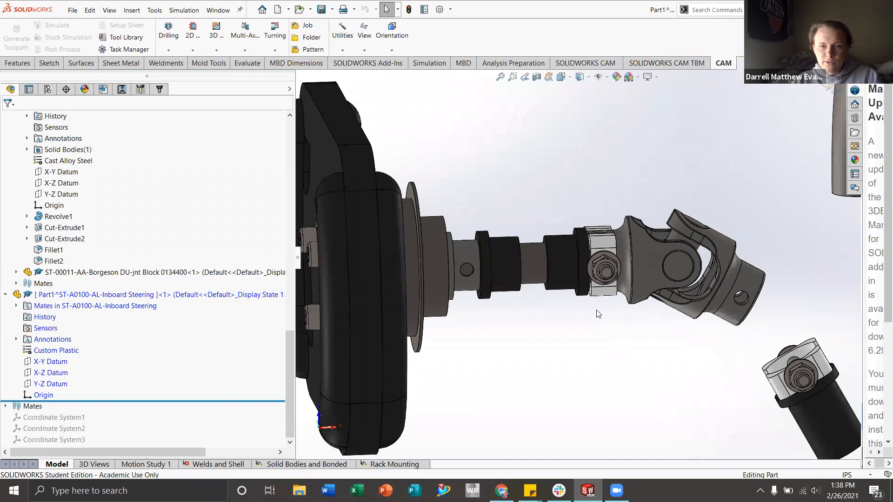
{"action": "scroll", "coordinate": [541, 203], "scroll_direction": "down", "scroll_amount": 4}
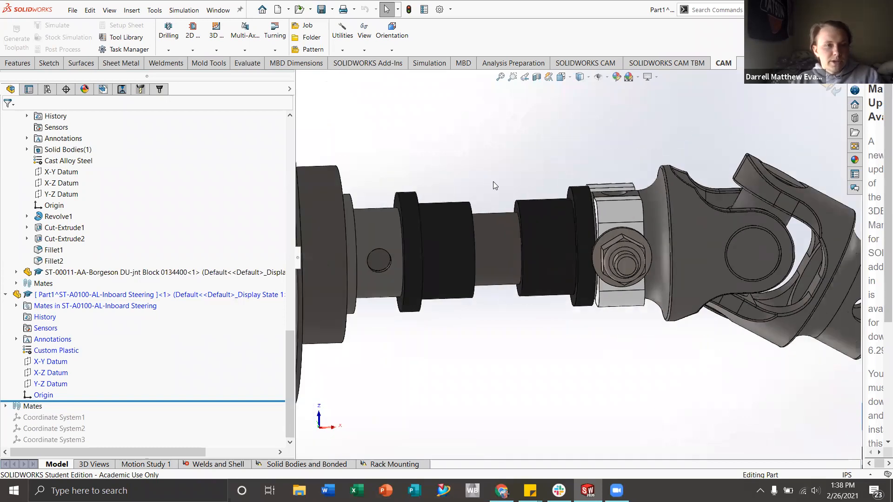
- Bring up the Features commands and review which other command sets are available for modelling the part
{"action": "left_click", "coordinate": [19, 66]}
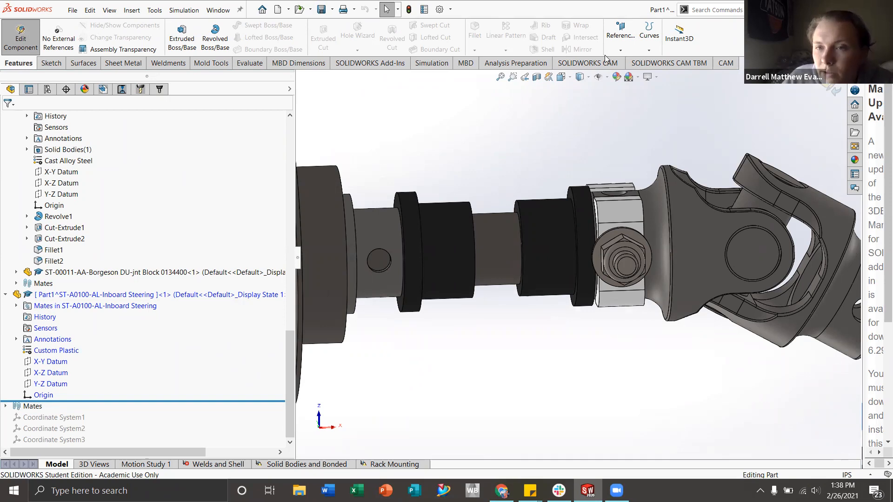
{"action": "left_click", "coordinate": [60, 65]}
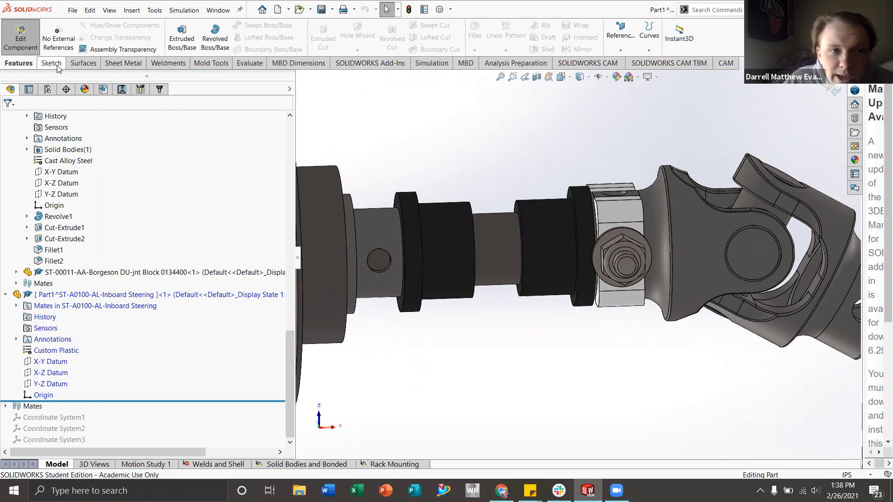
{"action": "left_click", "coordinate": [116, 63]}
{"action": "left_click", "coordinate": [181, 63]}
{"action": "left_click", "coordinate": [212, 63]}
{"action": "left_click", "coordinate": [251, 64]}
{"action": "left_click", "coordinate": [300, 64]}
{"action": "left_click", "coordinate": [373, 63]}
{"action": "left_click", "coordinate": [430, 63]}
{"action": "left_click", "coordinate": [464, 64]}
{"action": "left_click", "coordinate": [525, 63]}
{"action": "left_click", "coordinate": [585, 63]}
{"action": "left_click", "coordinate": [666, 63]}
{"action": "left_click", "coordinate": [724, 63]}
{"action": "left_click", "coordinate": [23, 64]}
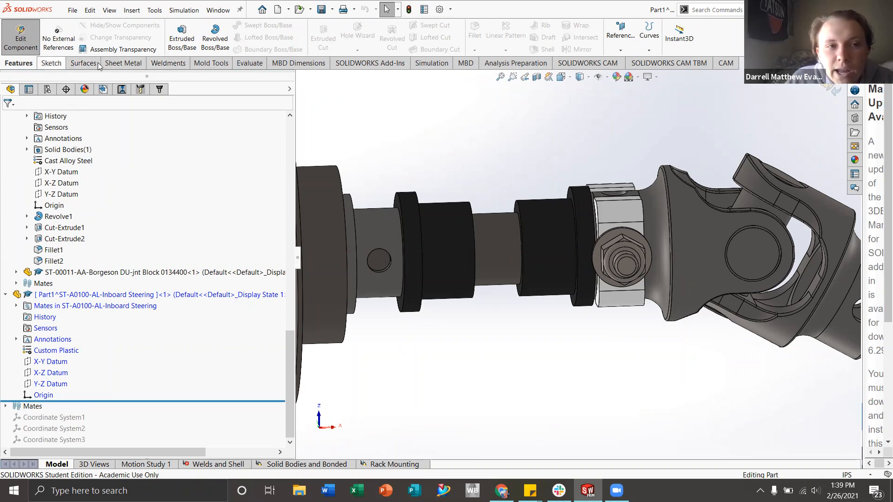
{"action": "right_click", "coordinate": [246, 65]}
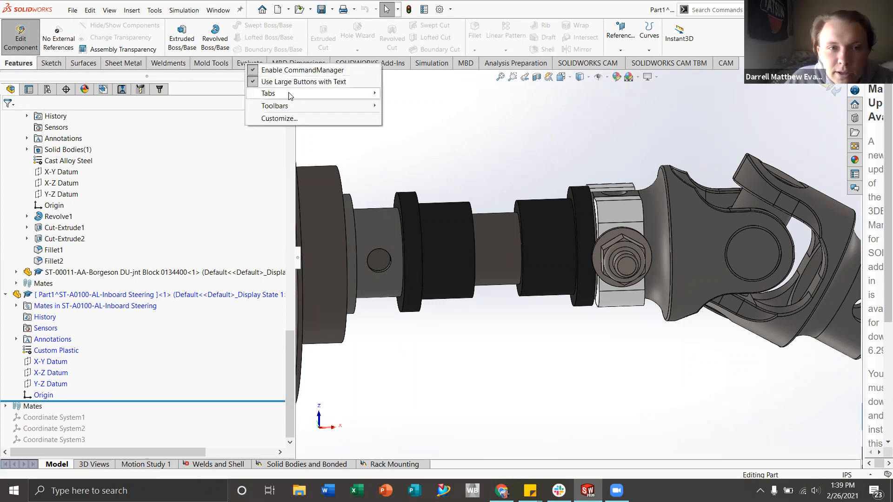
{"action": "mouse_move", "coordinate": [290, 95]}
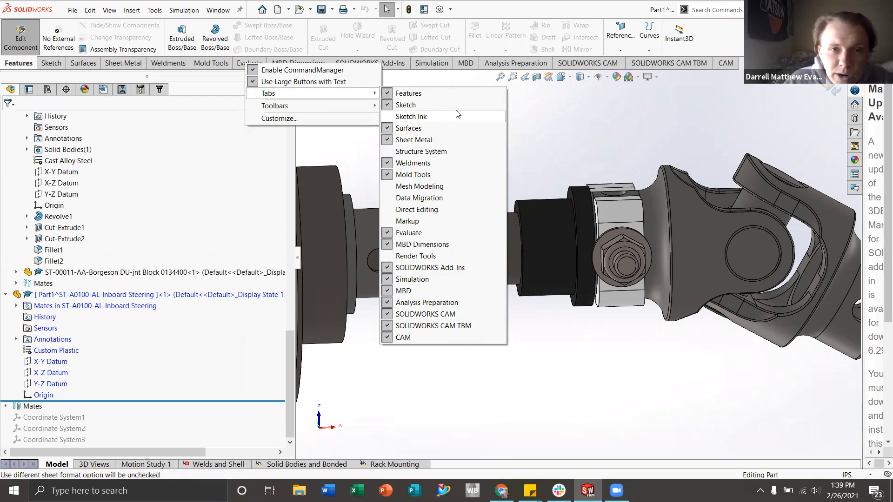
{"action": "left_click", "coordinate": [566, 114]}
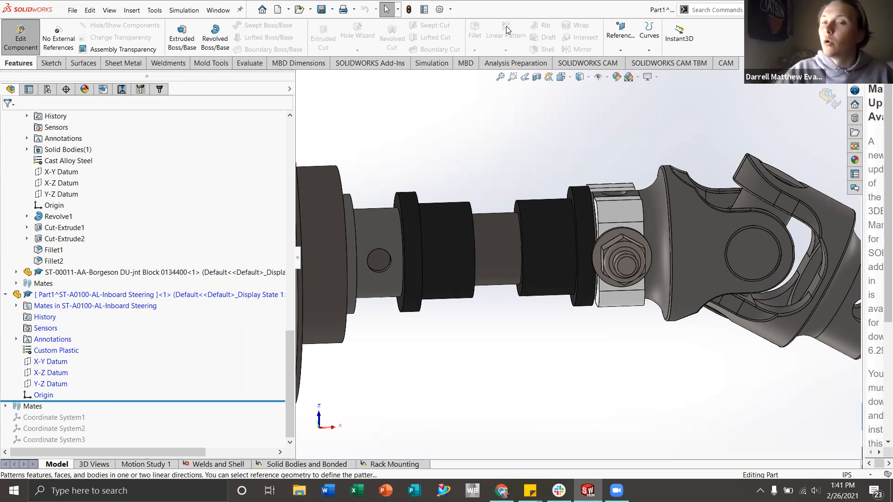
- Examine the steering wheel, upper column and Front Roll Hoop from the front and the side
{"action": "scroll", "coordinate": [481, 254], "scroll_direction": "up", "scroll_amount": 8}
{"action": "scroll", "coordinate": [481, 253], "scroll_direction": "down", "scroll_amount": 4}
{"action": "middle_click_drag", "start_coordinate": [481, 251], "coordinate": [599, 226]}
{"action": "scroll", "coordinate": [609, 227], "scroll_direction": "down", "scroll_amount": 3}
{"action": "scroll", "coordinate": [625, 229], "scroll_direction": "up", "scroll_amount": 3}
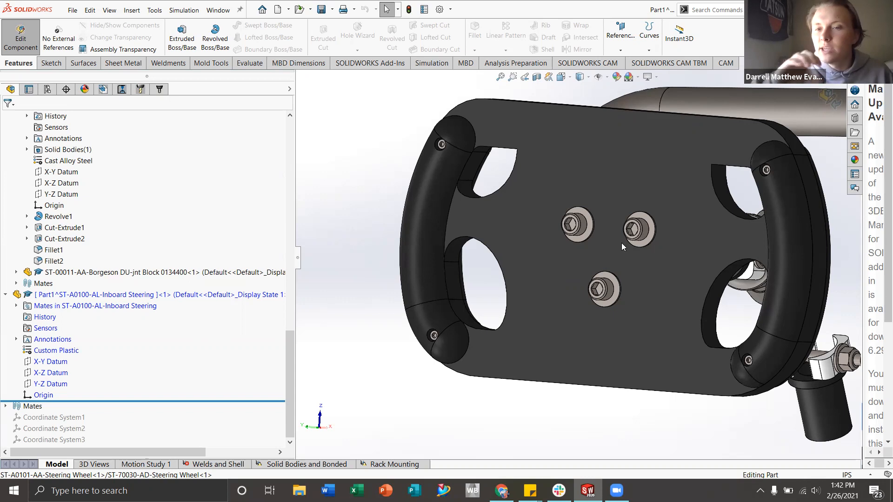
{"action": "scroll", "coordinate": [604, 250], "scroll_direction": "up", "scroll_amount": 4}
{"action": "middle_click_drag", "start_coordinate": [670, 261], "coordinate": [600, 265]}
{"action": "scroll", "coordinate": [778, 292], "scroll_direction": "up", "scroll_amount": 3}
{"action": "scroll", "coordinate": [767, 261], "scroll_direction": "down", "scroll_amount": 5}
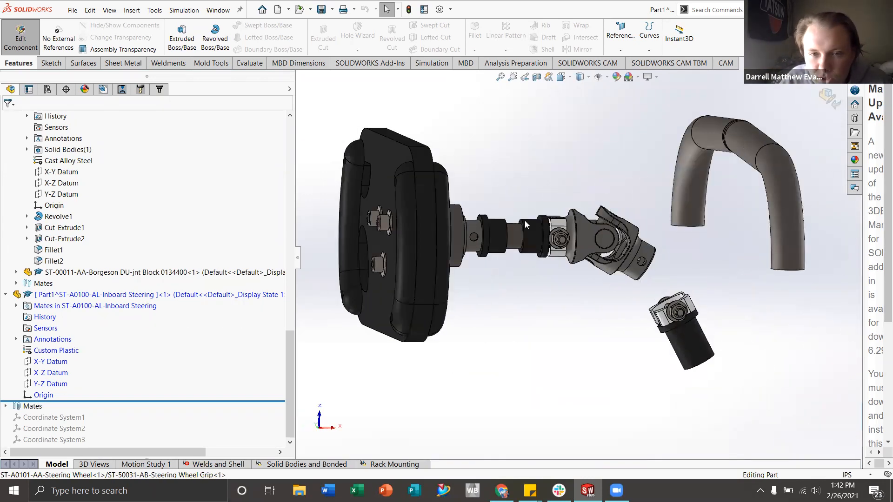
{"action": "scroll", "coordinate": [525, 221], "scroll_direction": "down", "scroll_amount": 3}
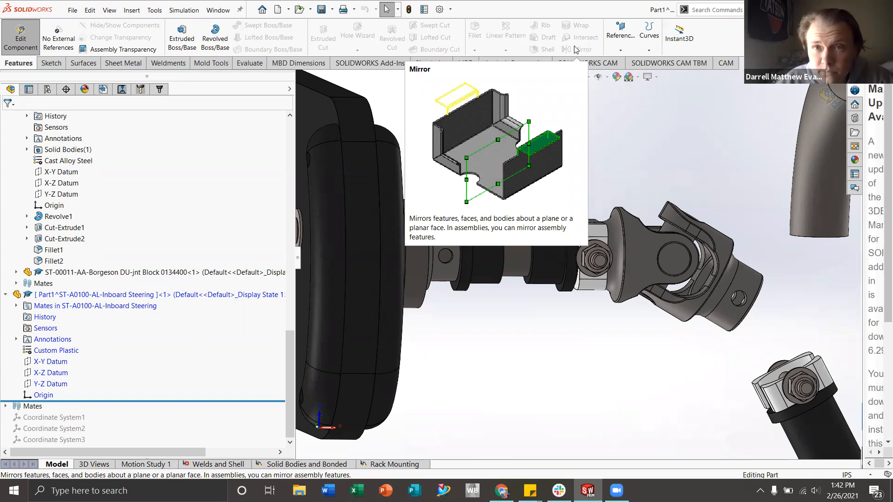
- Start a reference plane in Part1 with the part's X-Y Datum as its first reference
{"action": "left_click", "coordinate": [624, 40]}
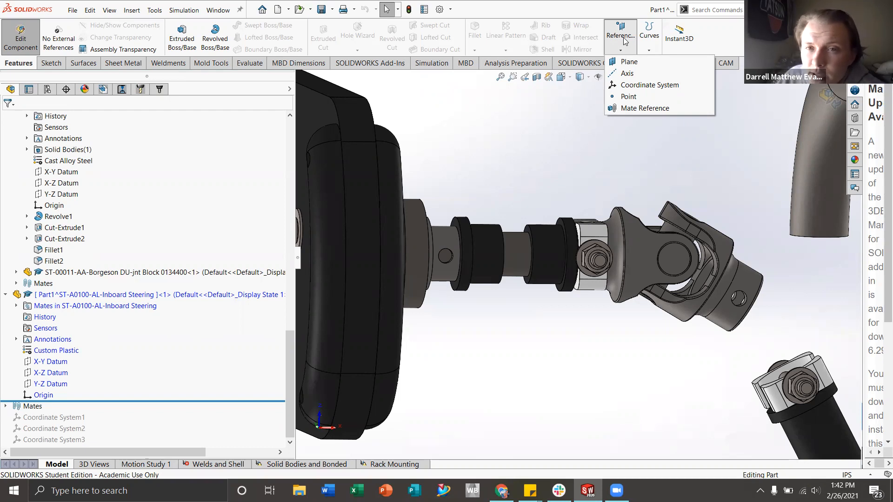
{"action": "left_click", "coordinate": [634, 63]}
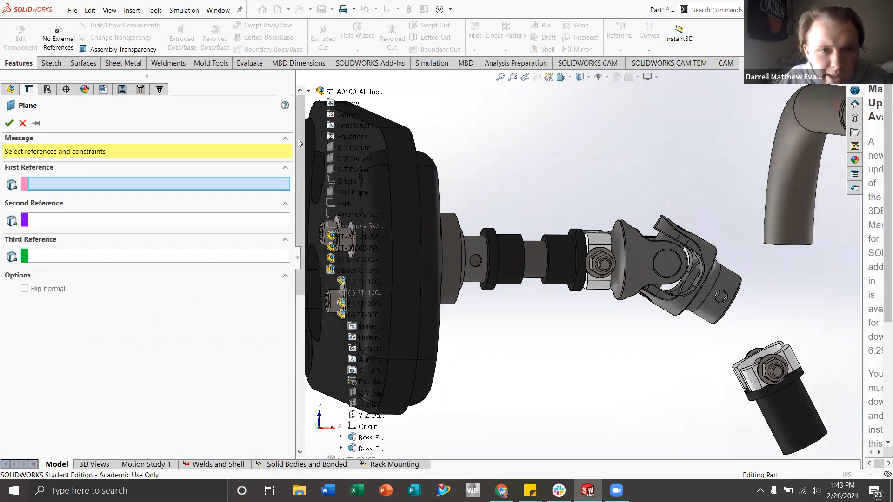
{"action": "scroll", "coordinate": [524, 222], "scroll_direction": "up", "scroll_amount": 4}
{"action": "scroll", "coordinate": [363, 179], "scroll_direction": "down", "scroll_amount": 8}
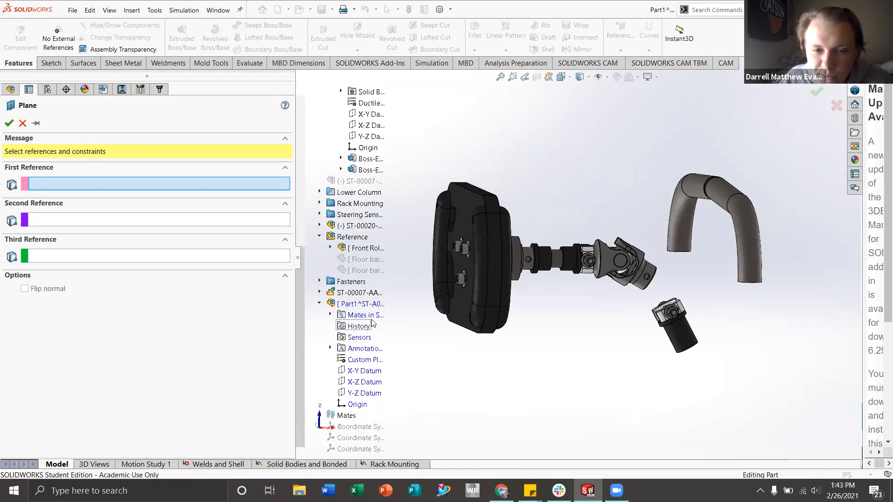
{"action": "left_click", "coordinate": [368, 371]}
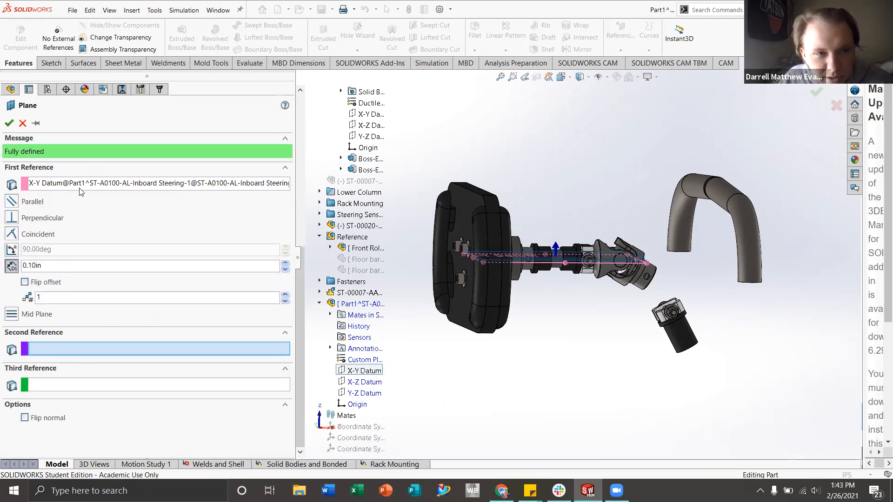
- Set the new plane's offset distance from the X-Y Datum to 5.00 in
{"action": "left_click", "coordinate": [60, 264]}
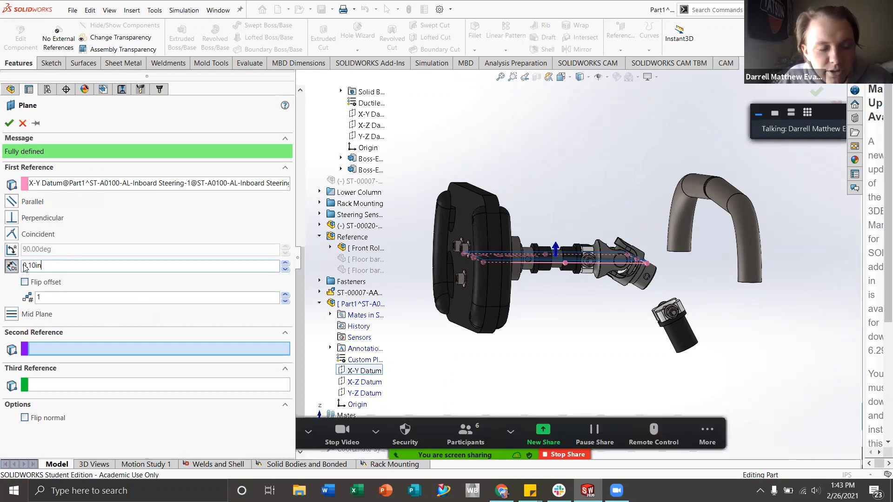
{"action": "double_click", "coordinate": [94, 263]}
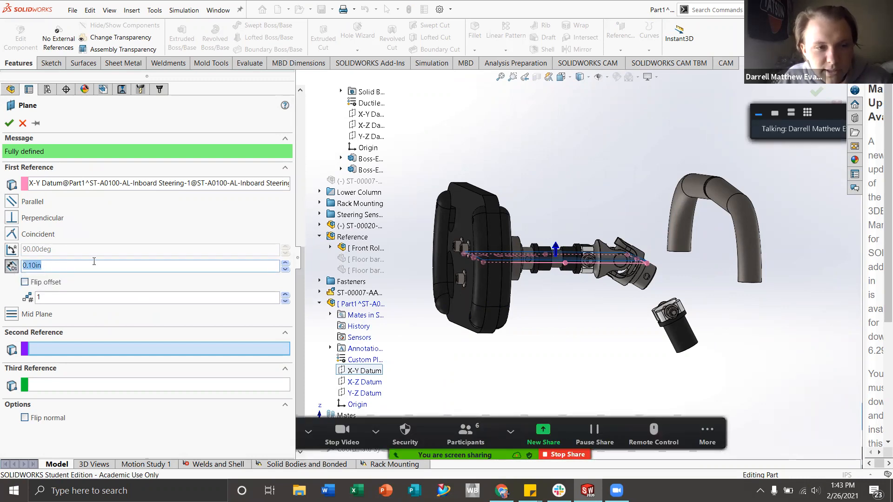
{"action": "type", "text": "5.00"}
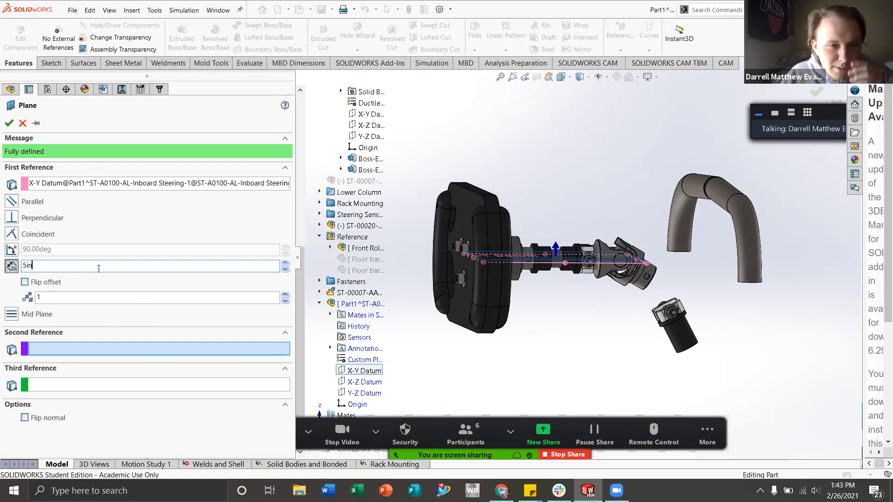
{"action": "type", "text": "in"}
{"action": "key", "text": "Return"}
{"action": "scroll", "coordinate": [558, 250], "scroll_direction": "up", "scroll_amount": 2}
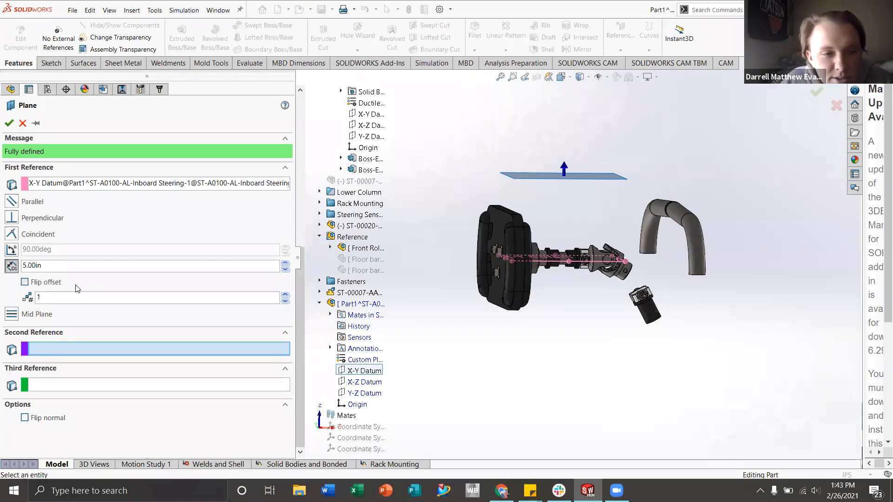
- Flip the offset to the underside of the X-Y Datum and set the number of planes to 2
{"action": "left_click", "coordinate": [285, 295]}
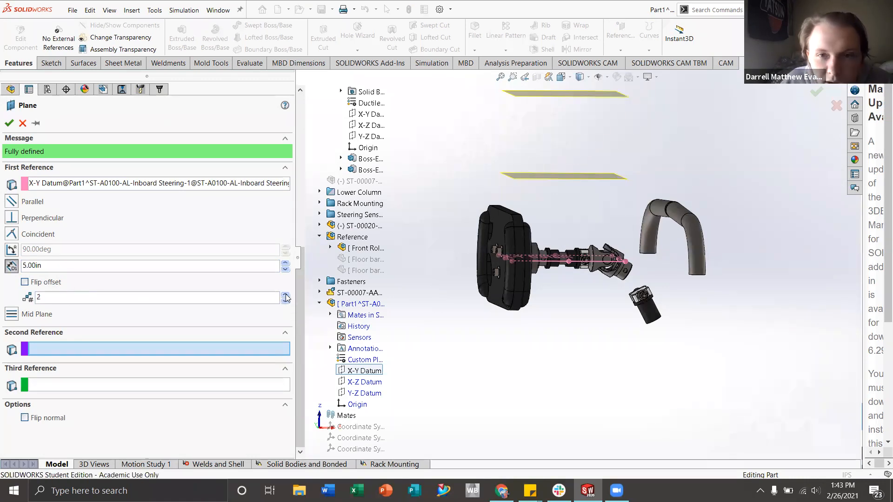
{"action": "left_click", "coordinate": [285, 295]}
{"action": "key", "text": "f"}
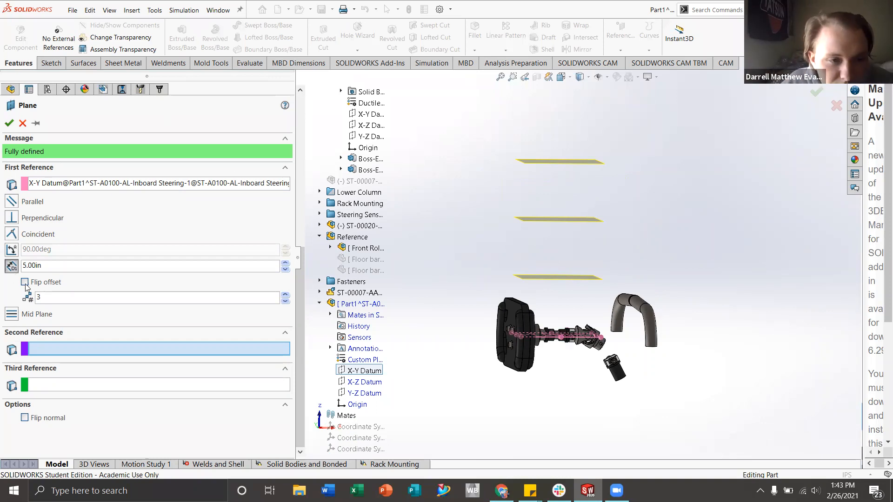
{"action": "scroll", "coordinate": [575, 247], "scroll_direction": "up", "scroll_amount": 3}
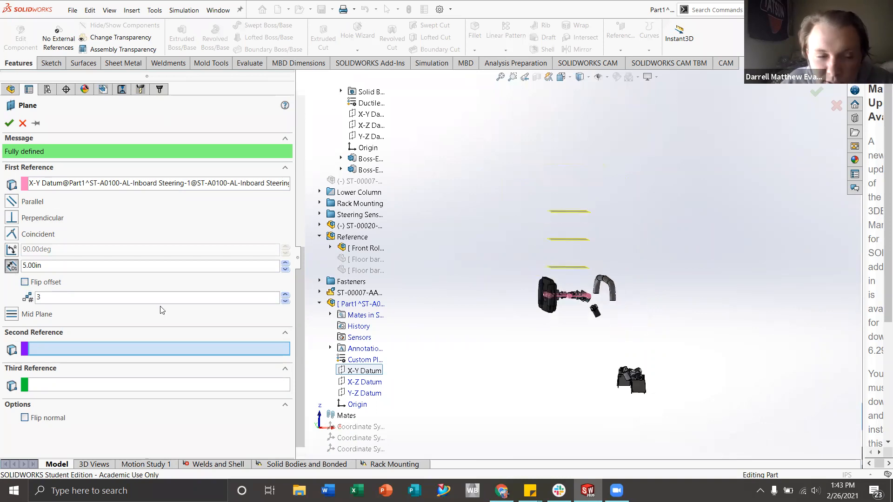
{"action": "left_click", "coordinate": [25, 282]}
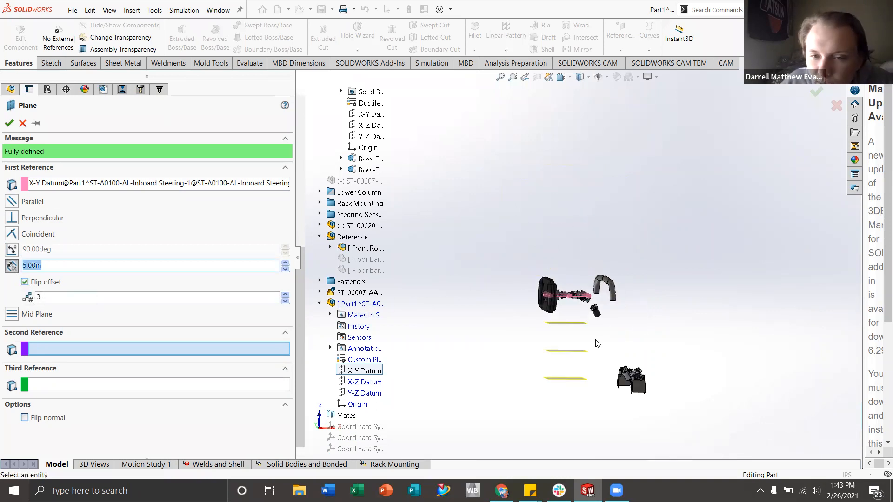
{"action": "scroll", "coordinate": [570, 286], "scroll_direction": "up", "scroll_amount": 2}
{"action": "scroll", "coordinate": [570, 287], "scroll_direction": "down", "scroll_amount": 3}
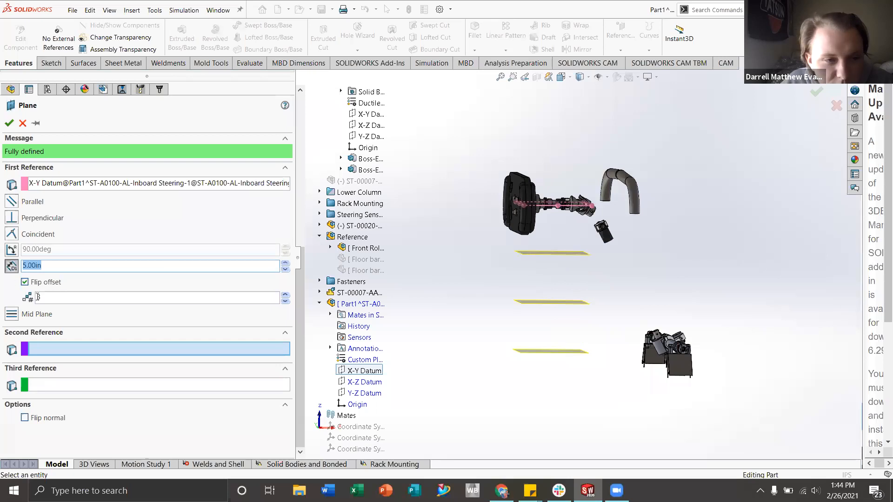
{"action": "left_click", "coordinate": [286, 301]}
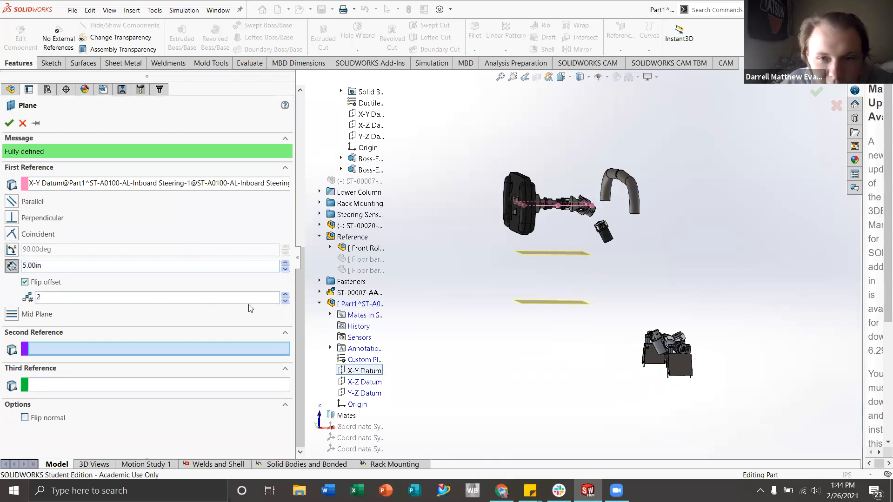
- Try the Mid Plane constraint against the X-Y Datum and return the new plane to its 5.00 in offset distance
{"action": "left_click", "coordinate": [11, 315]}
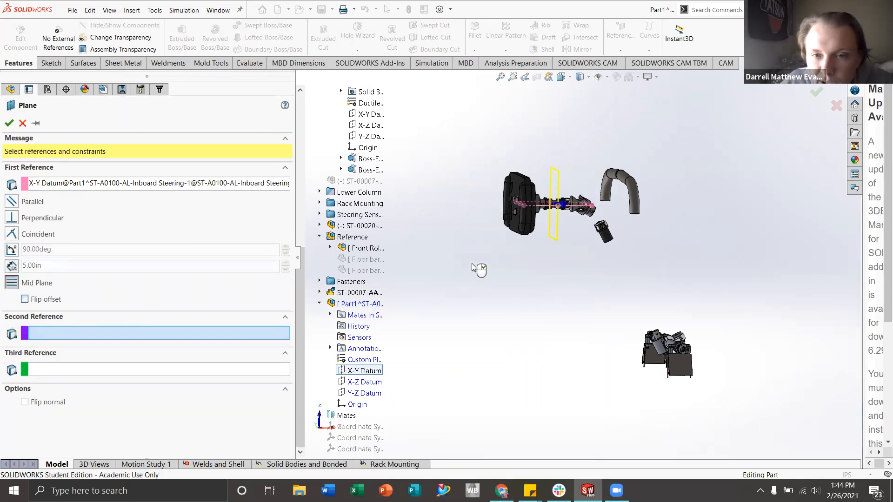
{"action": "scroll", "coordinate": [590, 231], "scroll_direction": "up", "scroll_amount": 1}
{"action": "scroll", "coordinate": [589, 231], "scroll_direction": "down", "scroll_amount": 2}
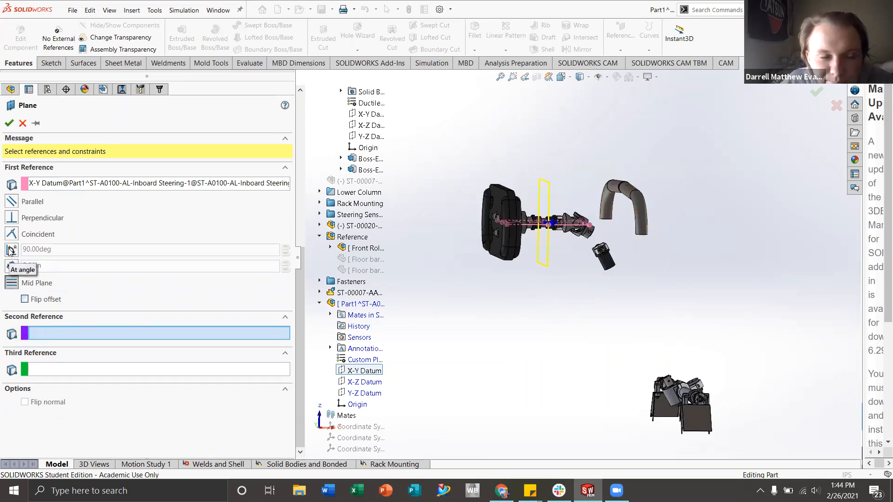
{"action": "left_click", "coordinate": [12, 265]}
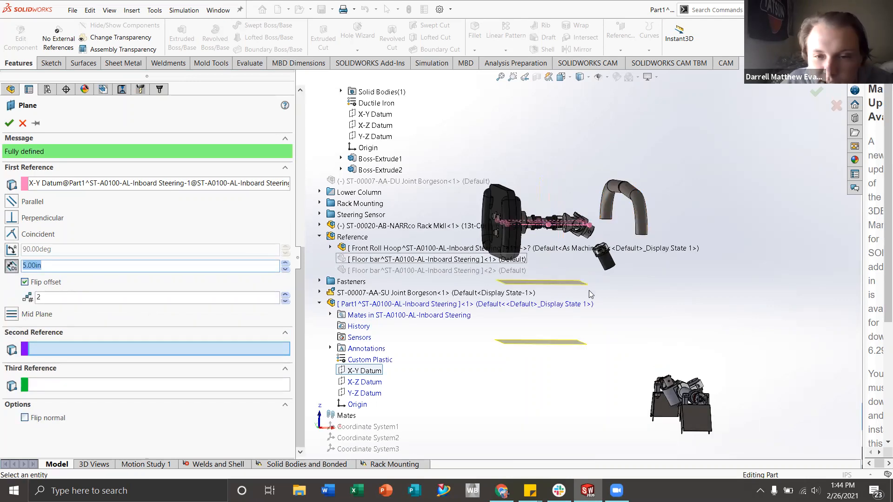
{"action": "scroll", "coordinate": [646, 306], "scroll_direction": "up", "scroll_amount": 1}
{"action": "scroll", "coordinate": [646, 306], "scroll_direction": "down", "scroll_amount": 1}
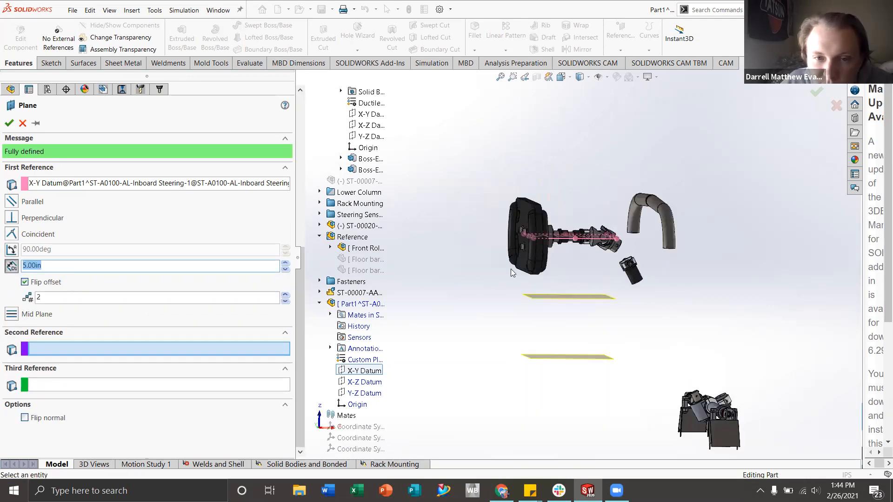
- Try a plane at 90.00deg to the X-Y Datum with the part's Origin as second reference, and delete that second reference
{"action": "left_click", "coordinate": [11, 250]}
{"action": "scroll", "coordinate": [582, 236], "scroll_direction": "down", "scroll_amount": 2}
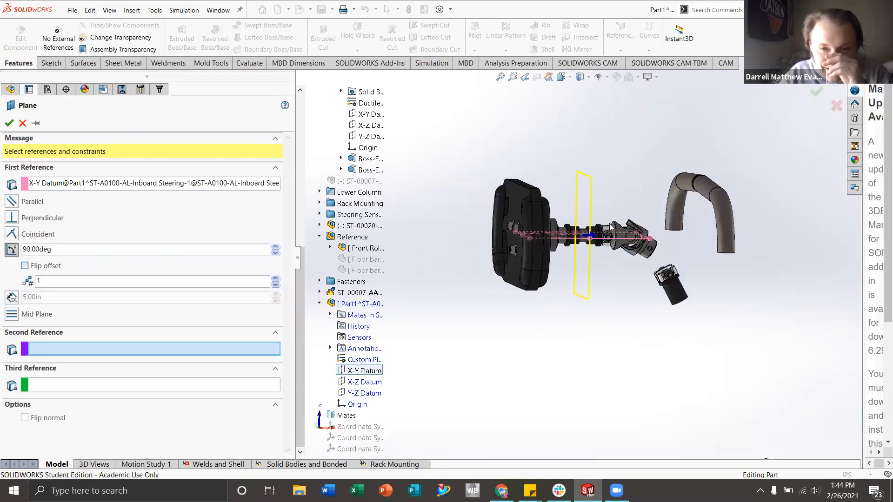
{"action": "scroll", "coordinate": [581, 236], "scroll_direction": "down", "scroll_amount": 1}
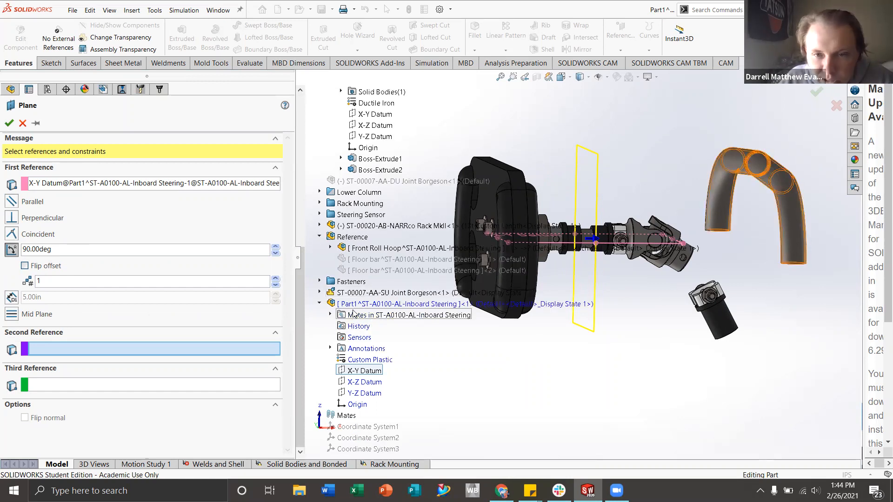
{"action": "left_click", "coordinate": [352, 405]}
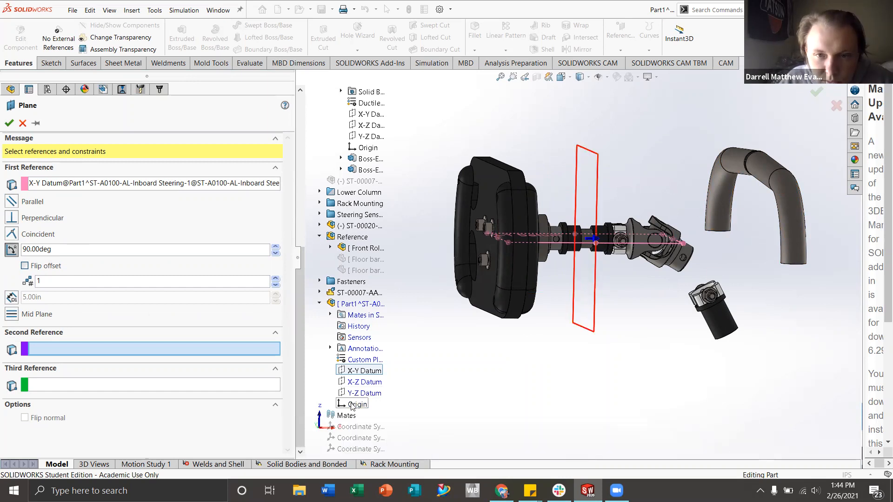
{"action": "left_click", "coordinate": [107, 350]}
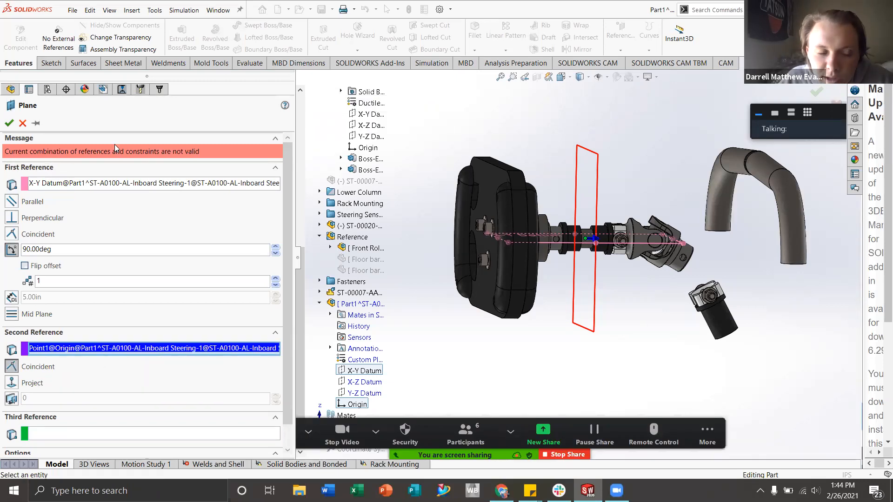
{"action": "right_click", "coordinate": [76, 349]}
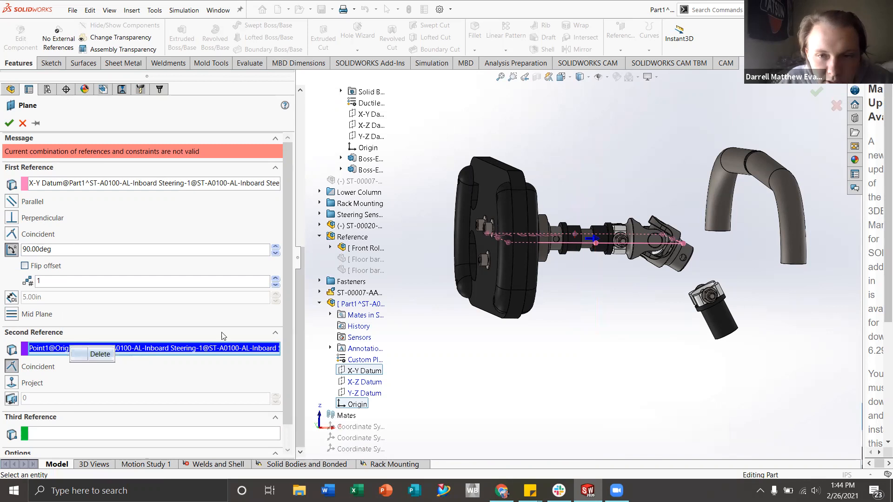
{"action": "left_click", "coordinate": [99, 356]}
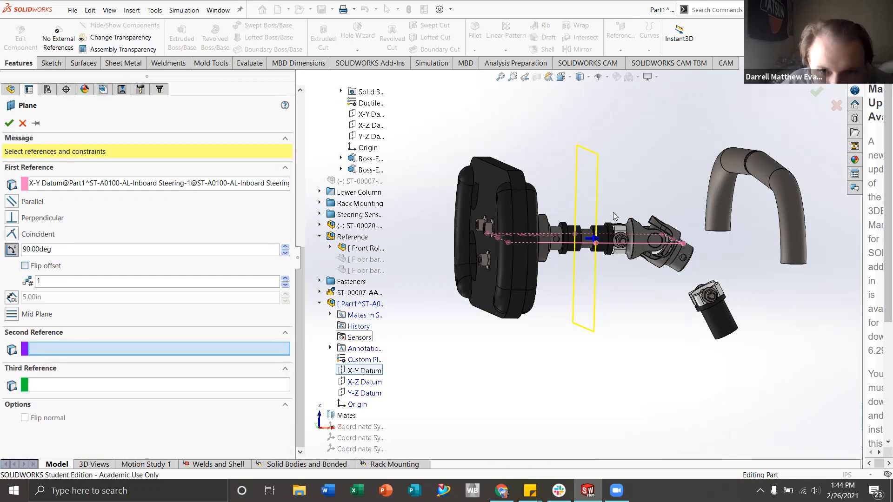
- Try the Parallel, Coincident and offset distance constraints for the plane on the X-Y Datum, and cancel the plane
{"action": "scroll", "coordinate": [612, 213], "scroll_direction": "down", "scroll_amount": 2}
{"action": "scroll", "coordinate": [563, 240], "scroll_direction": "down", "scroll_amount": 3}
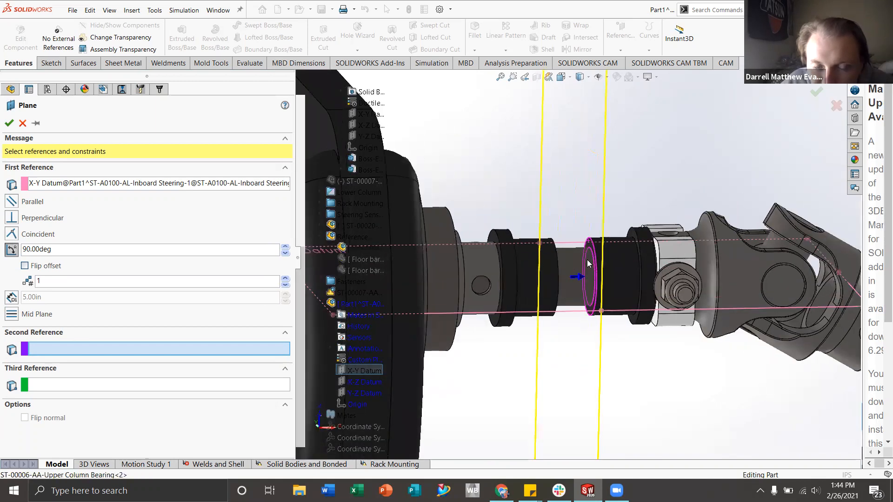
{"action": "scroll", "coordinate": [586, 279], "scroll_direction": "up", "scroll_amount": 3}
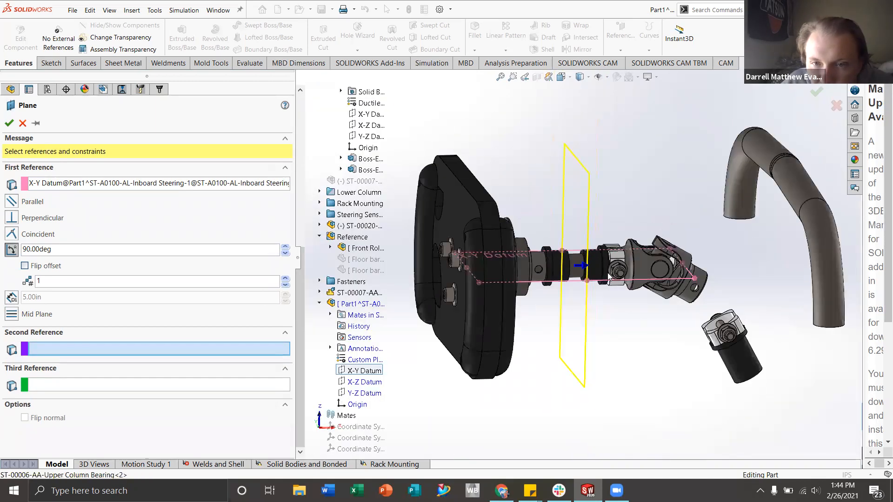
{"action": "scroll", "coordinate": [604, 270], "scroll_direction": "down", "scroll_amount": 2}
{"action": "scroll", "coordinate": [596, 257], "scroll_direction": "up", "scroll_amount": 5}
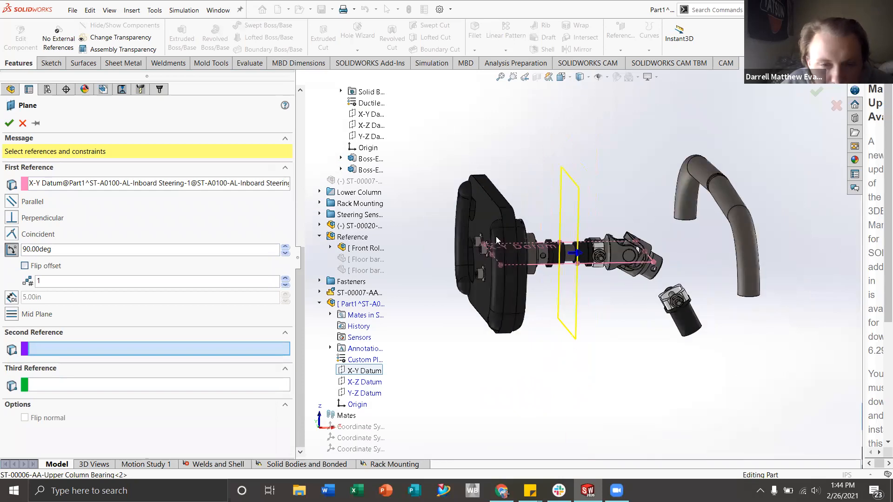
{"action": "left_click", "coordinate": [12, 218]}
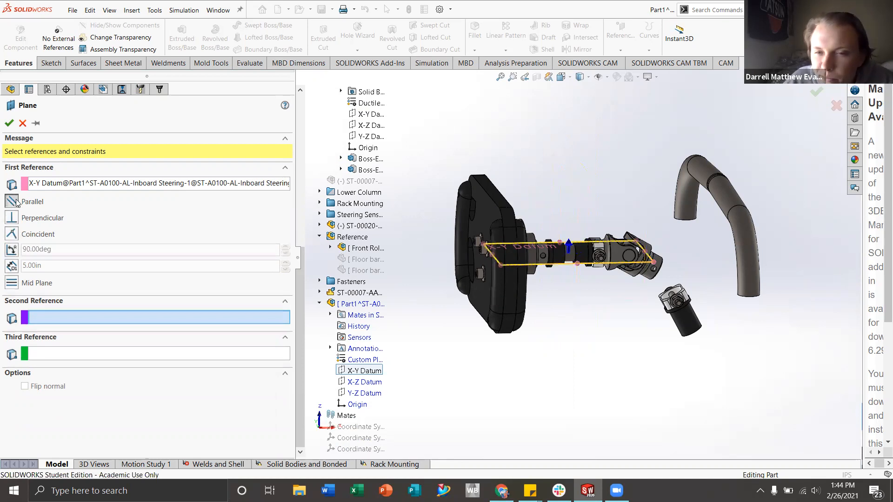
{"action": "left_click", "coordinate": [12, 218]}
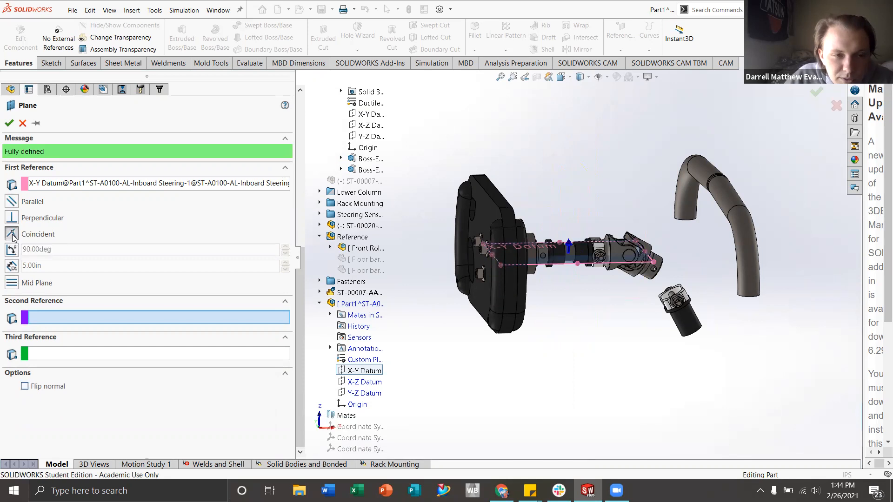
{"action": "left_click", "coordinate": [12, 266]}
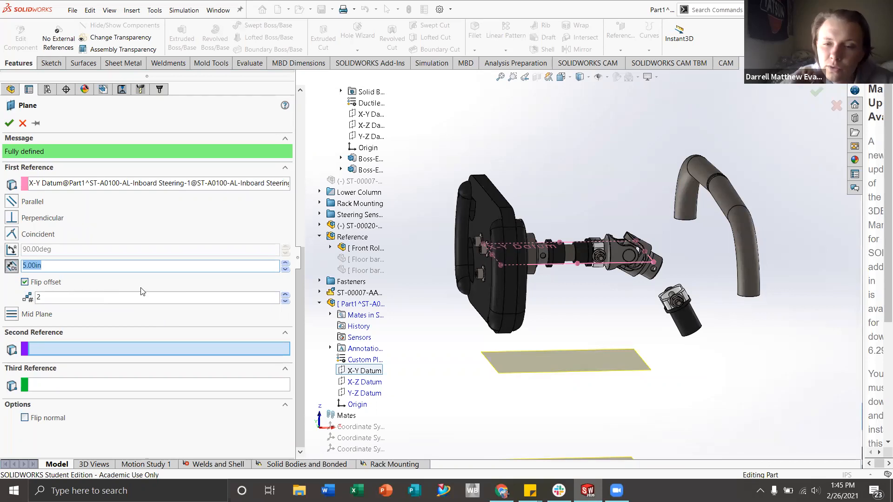
{"action": "left_click", "coordinate": [22, 123]}
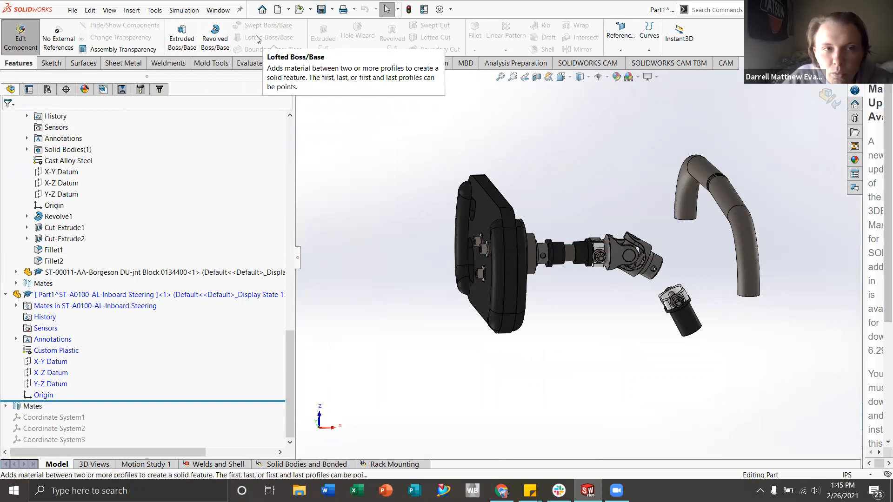
- Start a sketch on Part1's X-Z Datum
{"action": "left_click", "coordinate": [50, 64]}
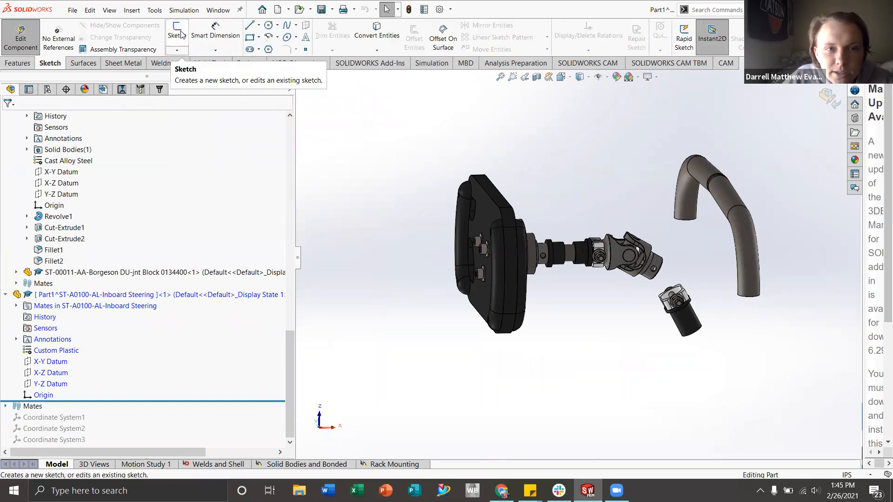
{"action": "left_click", "coordinate": [181, 34]}
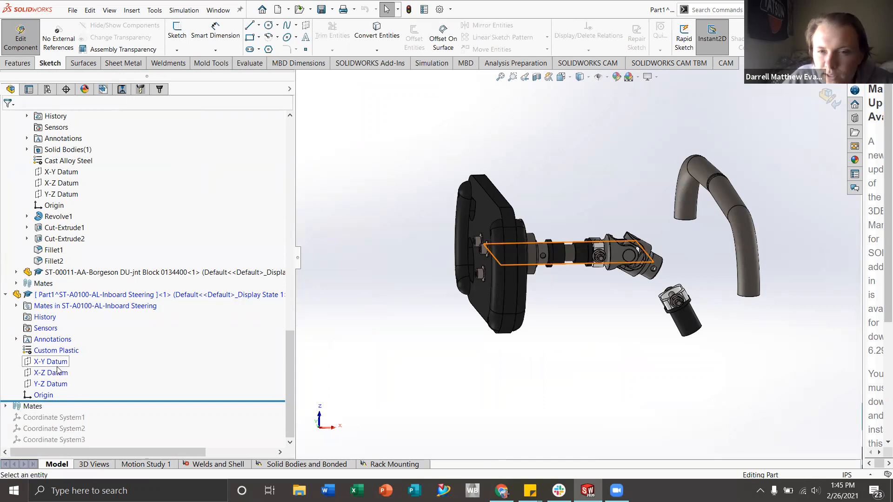
{"action": "left_click", "coordinate": [56, 373]}
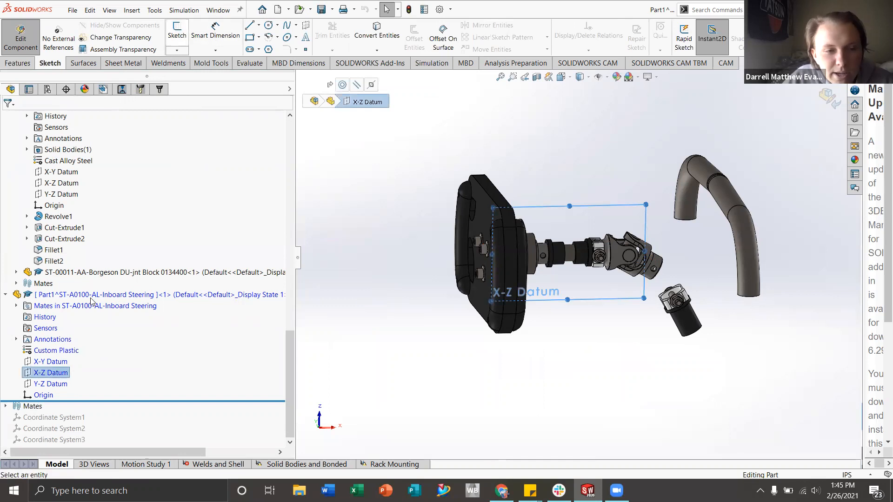
{"action": "left_click", "coordinate": [177, 28]}
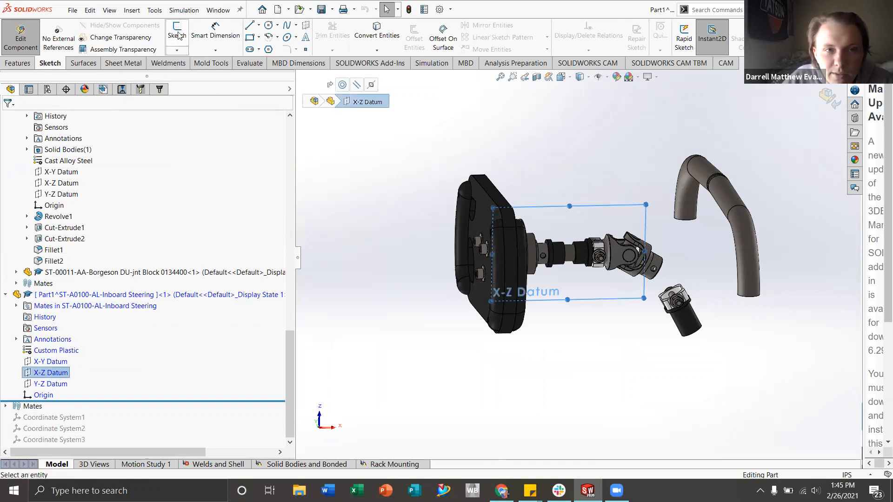
{"action": "scroll", "coordinate": [598, 260], "scroll_direction": "down", "scroll_amount": 5}
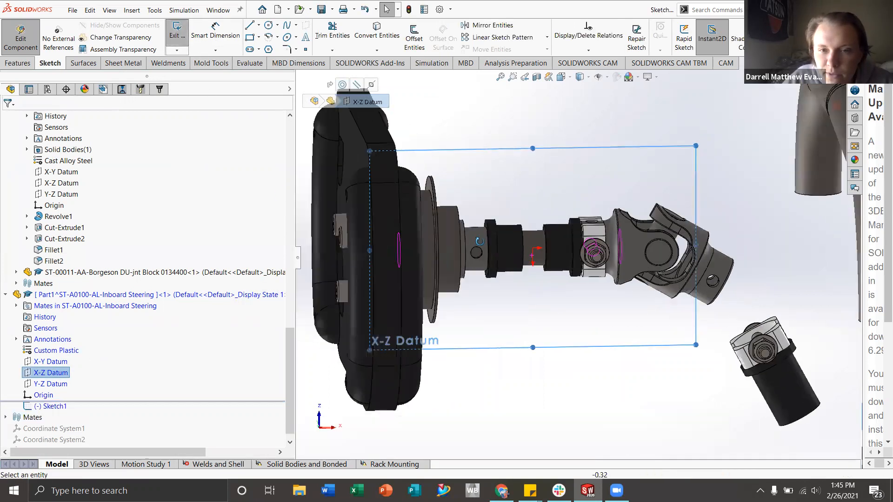
{"action": "scroll", "coordinate": [529, 220], "scroll_direction": "down", "scroll_amount": 2}
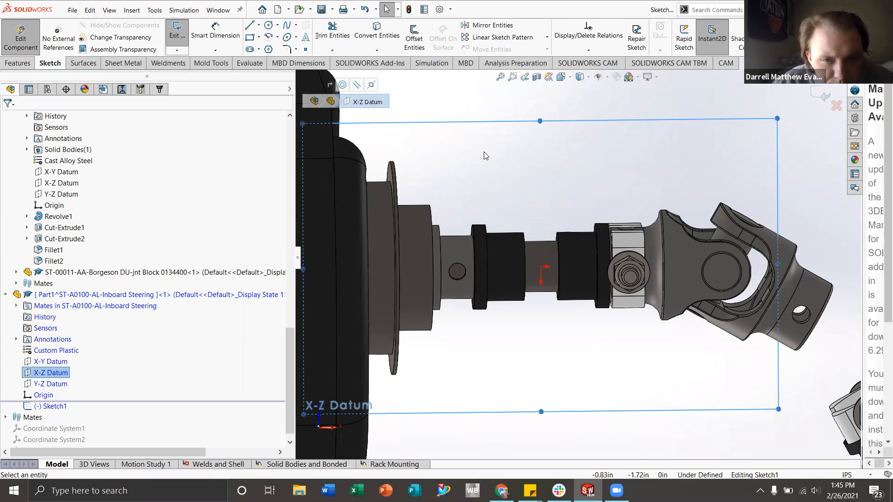
{"action": "scroll", "coordinate": [579, 258], "scroll_direction": "up", "scroll_amount": 3}
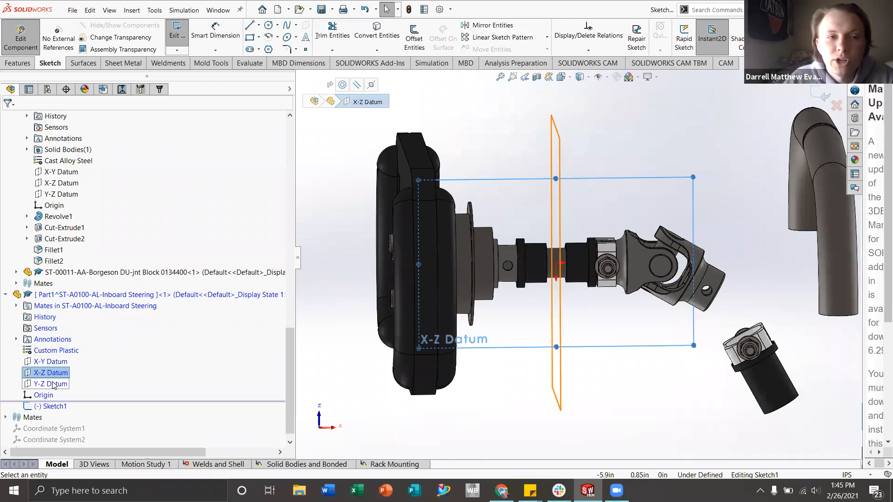
- Exit the empty sketch on the X-Z Datum and discard its changes
{"action": "left_click", "coordinate": [18, 63]}
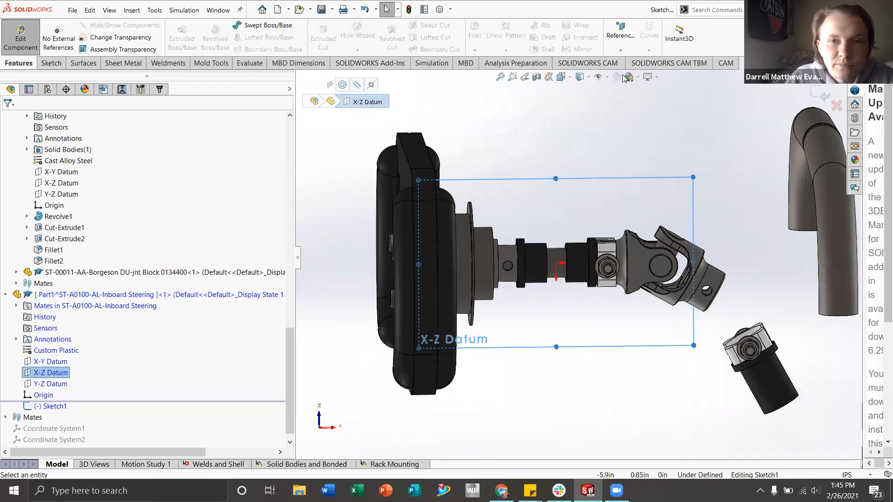
{"action": "left_click", "coordinate": [620, 37]}
{"action": "left_click", "coordinate": [804, 101]}
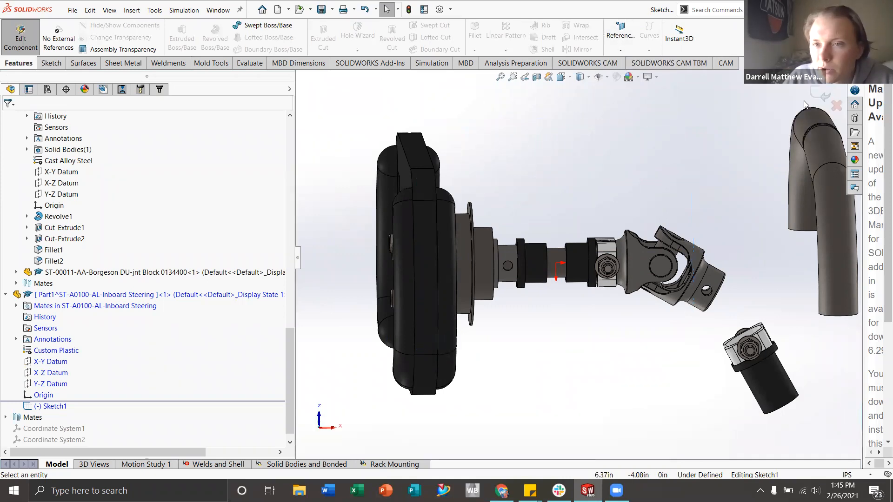
{"action": "left_click", "coordinate": [836, 106]}
{"action": "left_click", "coordinate": [441, 256]}
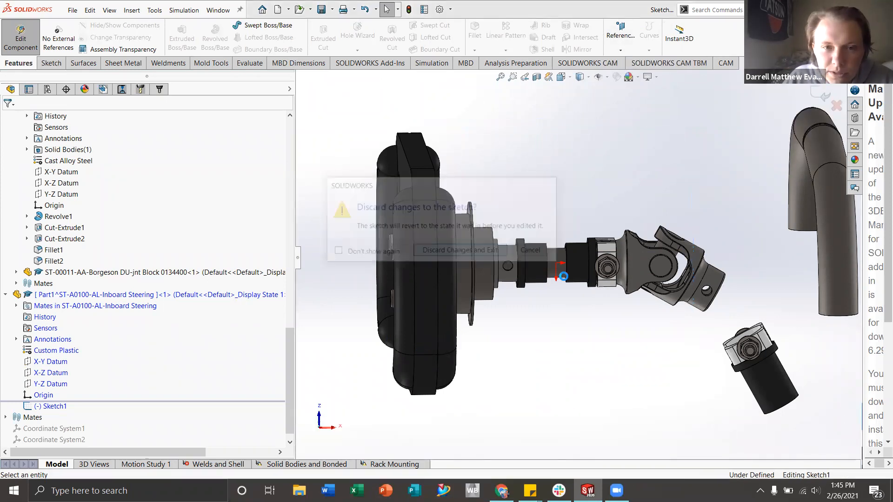
{"action": "left_click", "coordinate": [625, 46]}
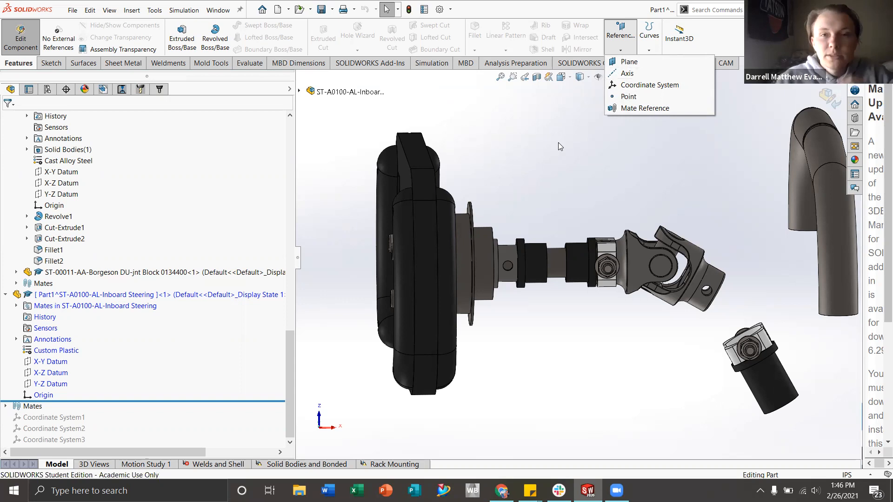
{"action": "left_click", "coordinate": [576, 120]}
{"action": "left_click", "coordinate": [643, 46]}
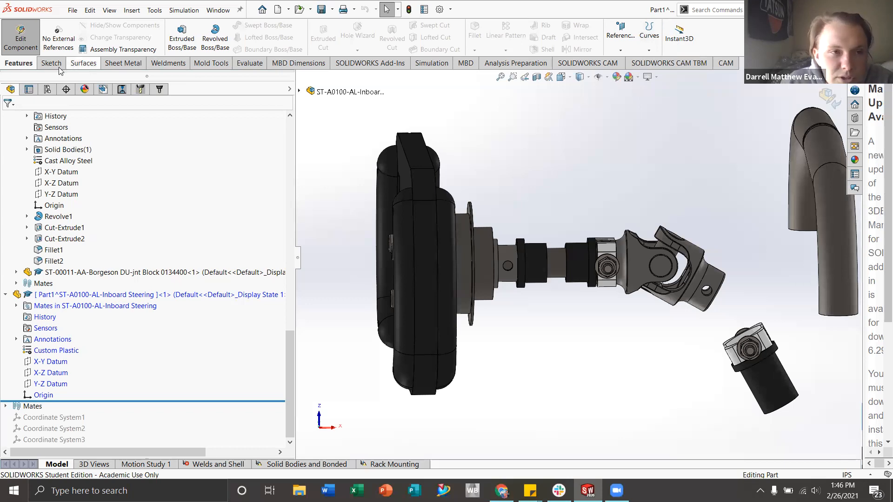
{"action": "left_click", "coordinate": [78, 64]}
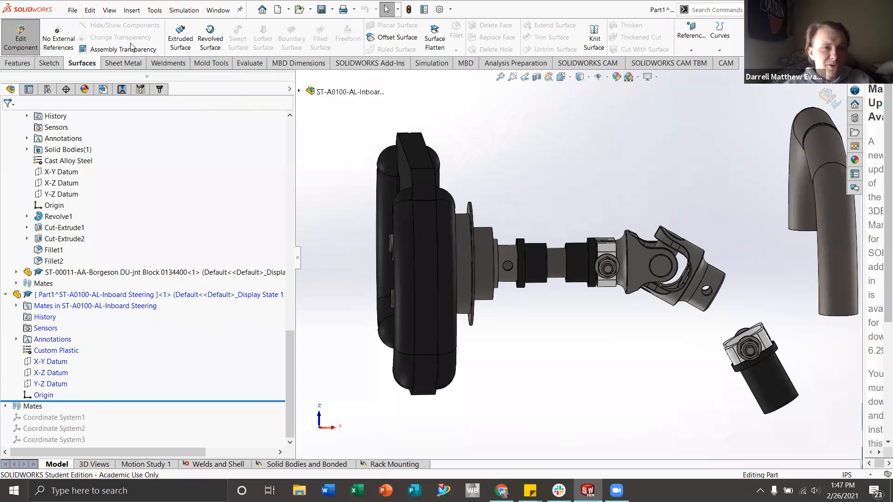
{"action": "left_click", "coordinate": [123, 65]}
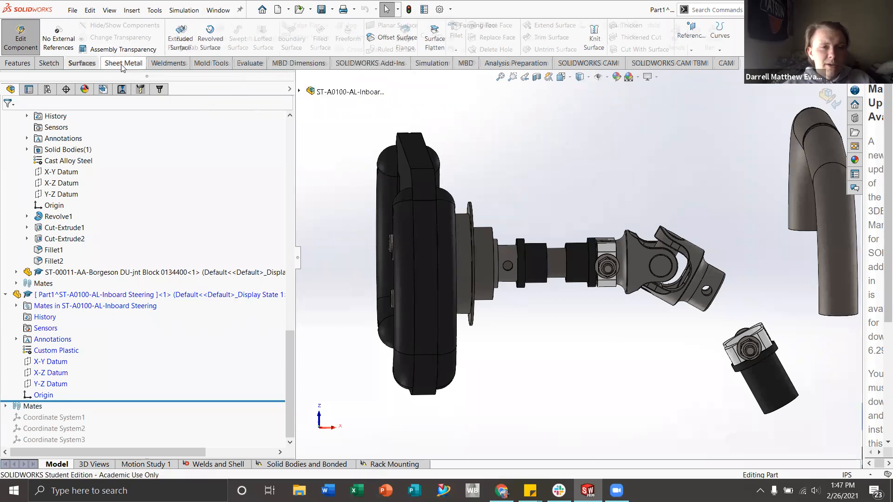
{"action": "left_click", "coordinate": [170, 63]}
{"action": "left_click", "coordinate": [212, 63]}
{"action": "left_click", "coordinate": [308, 67]}
{"action": "left_click", "coordinate": [19, 65]}
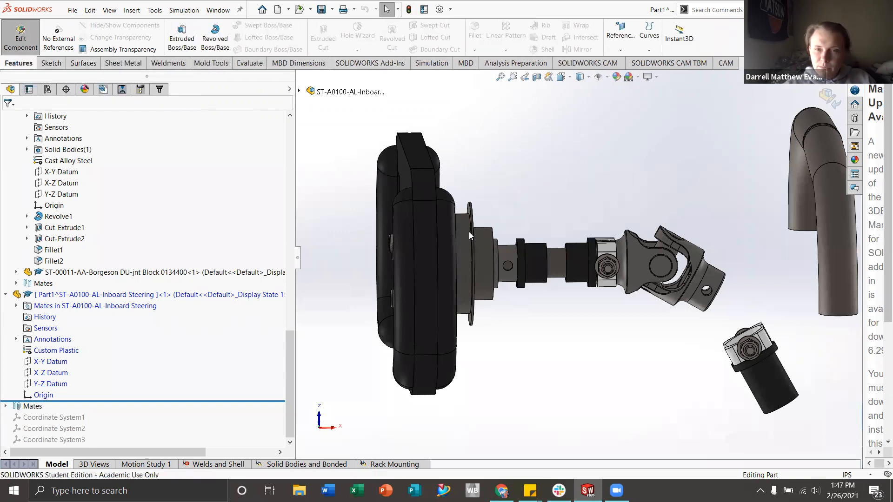
- Start a sketch on Part1's X-Z Datum and view it square to the sketch plane
{"action": "left_click", "coordinate": [46, 373]}
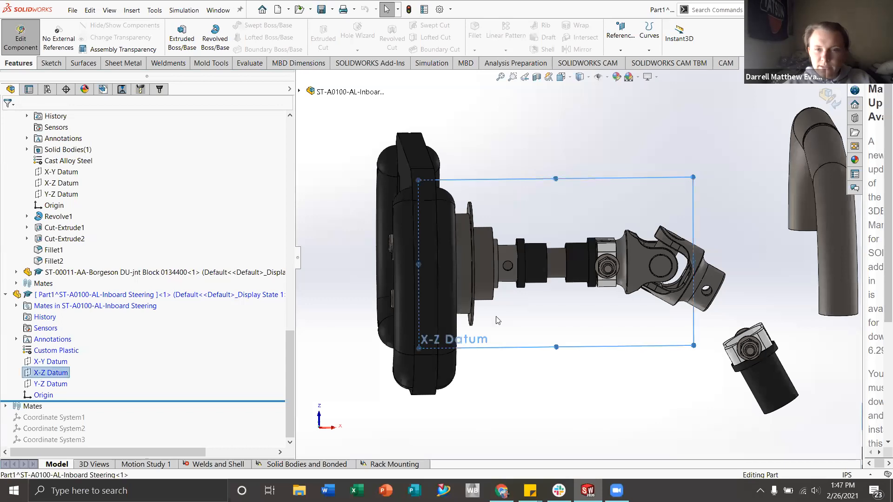
{"action": "left_click", "coordinate": [46, 66]}
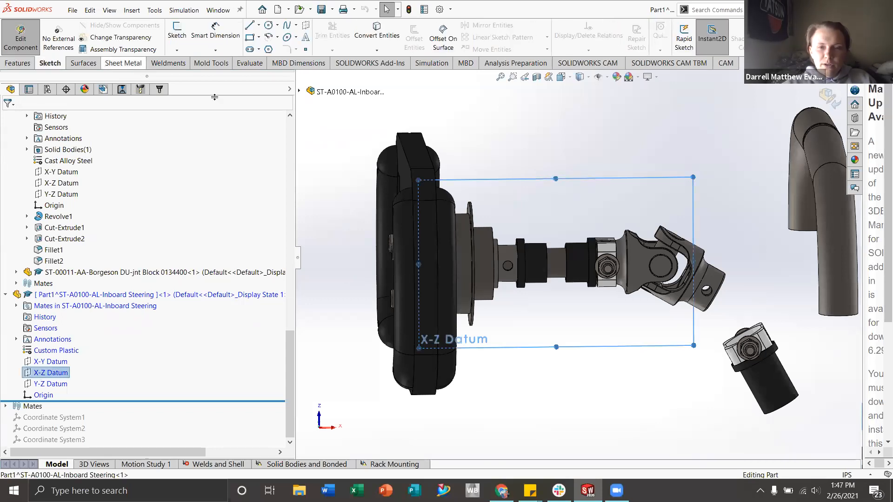
{"action": "scroll", "coordinate": [473, 208], "scroll_direction": "down", "scroll_amount": 5}
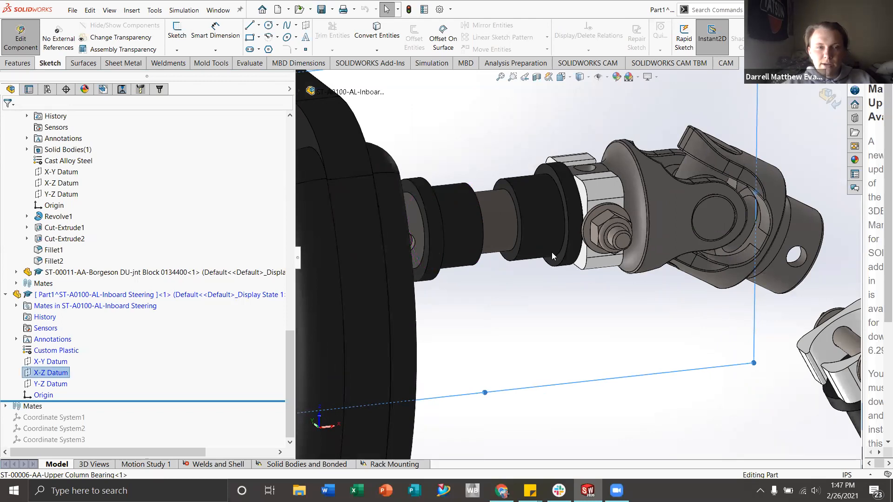
{"action": "scroll", "coordinate": [552, 252], "scroll_direction": "up", "scroll_amount": 5}
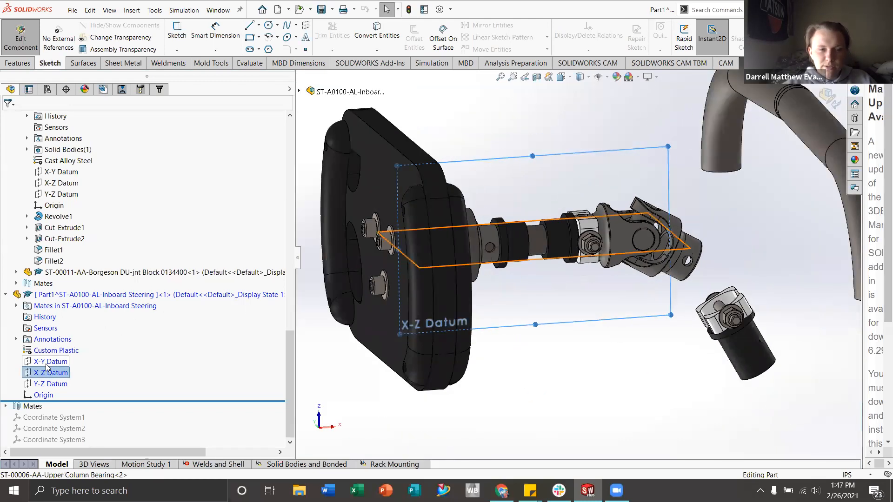
{"action": "left_click", "coordinate": [49, 362]}
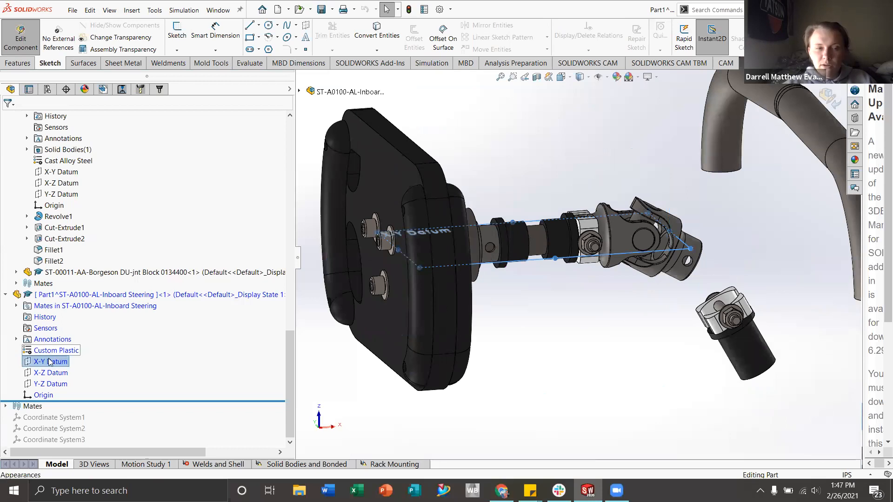
{"action": "left_click", "coordinate": [49, 373]}
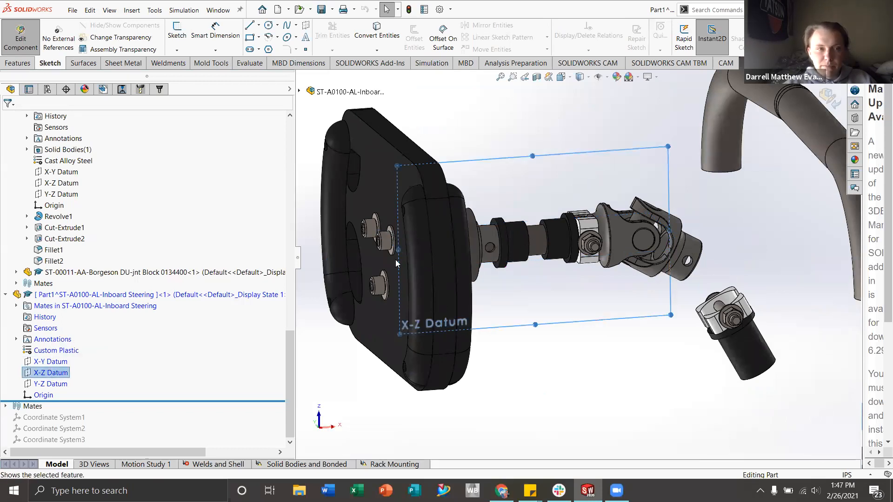
{"action": "left_click", "coordinate": [177, 29]}
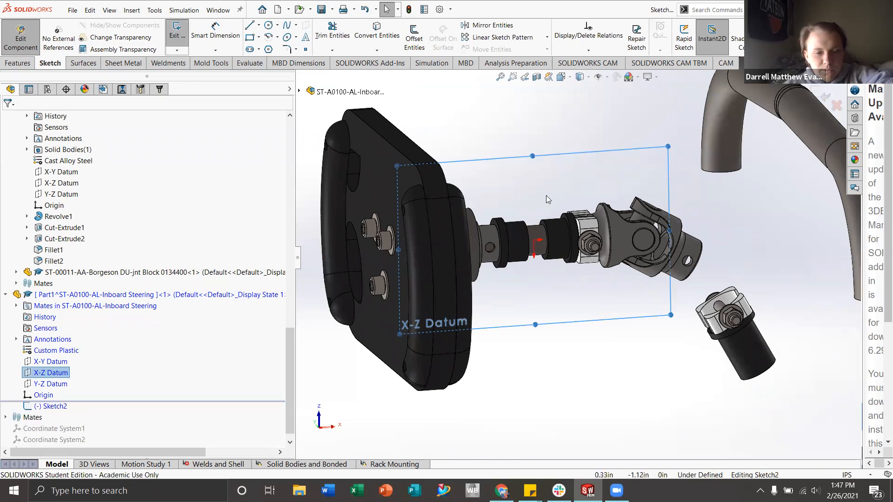
{"action": "key", "text": "ctrl+8"}
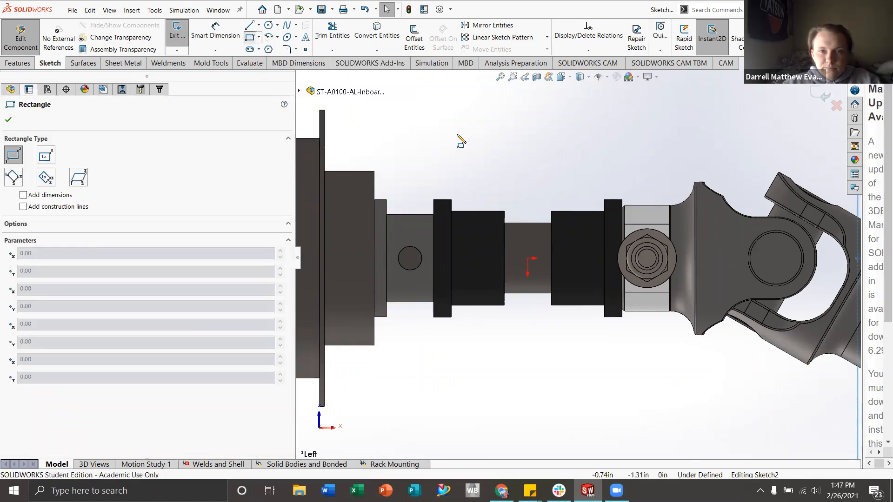
- Sketch a corner rectangle about 1.63 in by 0.44 in above the upper column bearings
{"action": "left_click", "coordinate": [450, 130]}
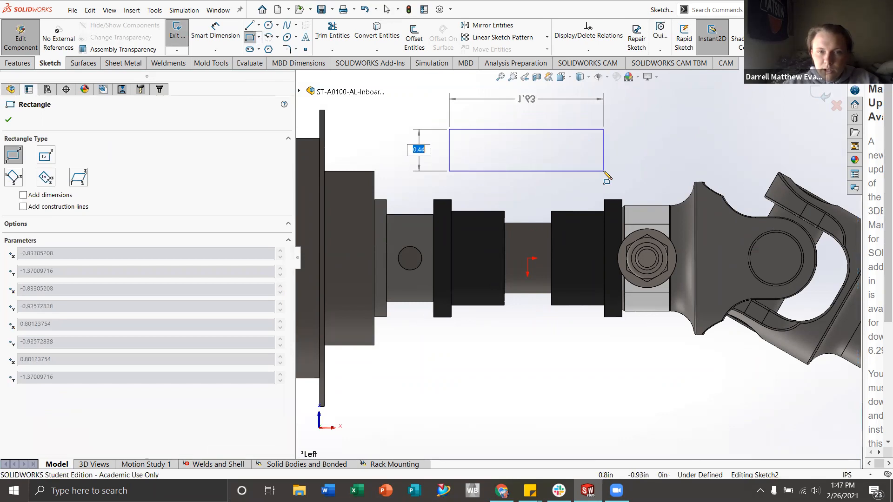
{"action": "left_click", "coordinate": [603, 171]}
{"action": "key", "text": "Escape"}
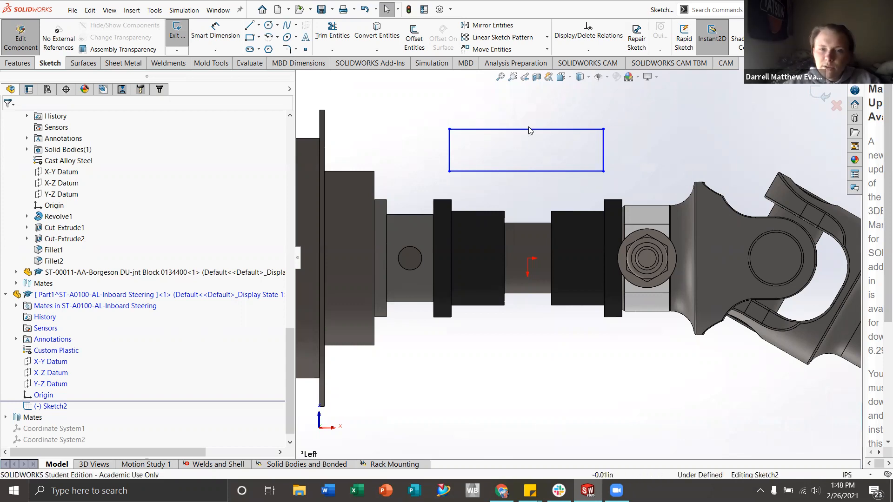
- Reshape the rectangle by moving its upper, side and lower edges freehand, making it about 1.64 in long
{"action": "left_click_drag", "start_coordinate": [532, 131], "coordinate": [534, 113]}
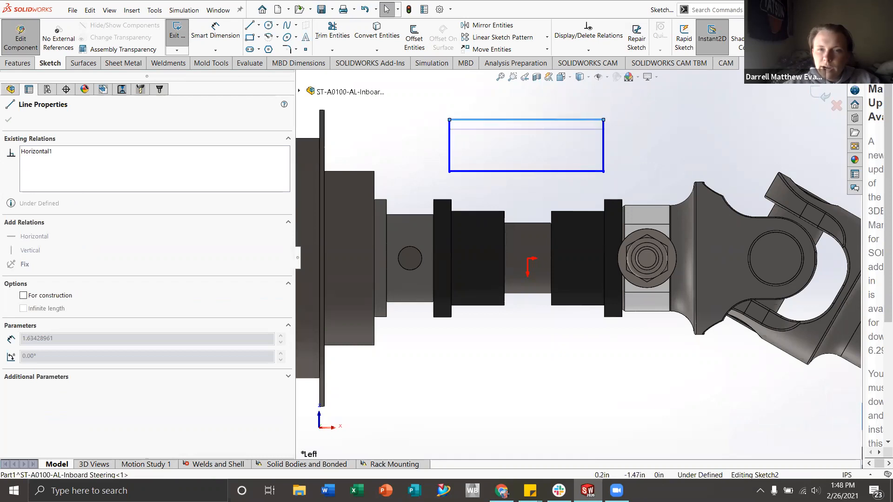
{"action": "left_click_drag", "start_coordinate": [603, 128], "coordinate": [652, 136]}
{"action": "left_click_drag", "start_coordinate": [599, 135], "coordinate": [607, 167]}
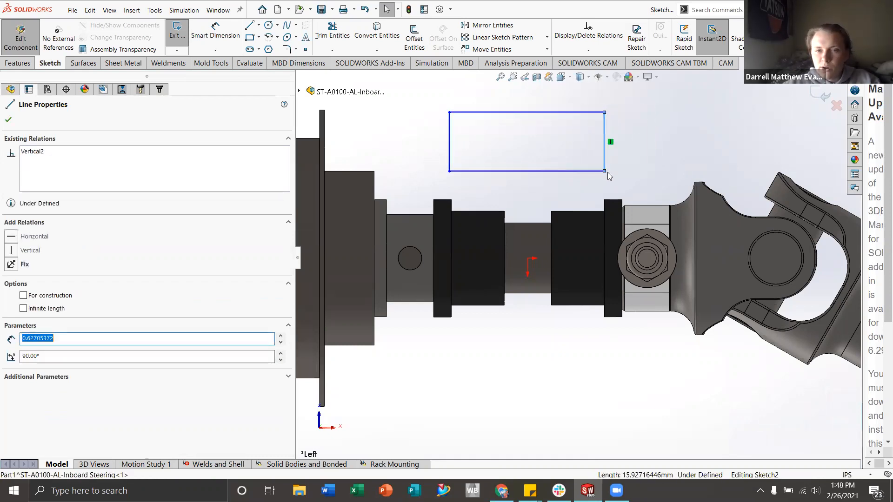
{"action": "left_click", "coordinate": [604, 171]}
{"action": "mouse_move", "coordinate": [585, 171]}
{"action": "left_mouse_down"}
{"action": "mouse_move", "coordinate": [584, 185]}
{"action": "mouse_move", "coordinate": [590, 173]}
{"action": "mouse_move", "coordinate": [579, 166]}
{"action": "left_mouse_up"}
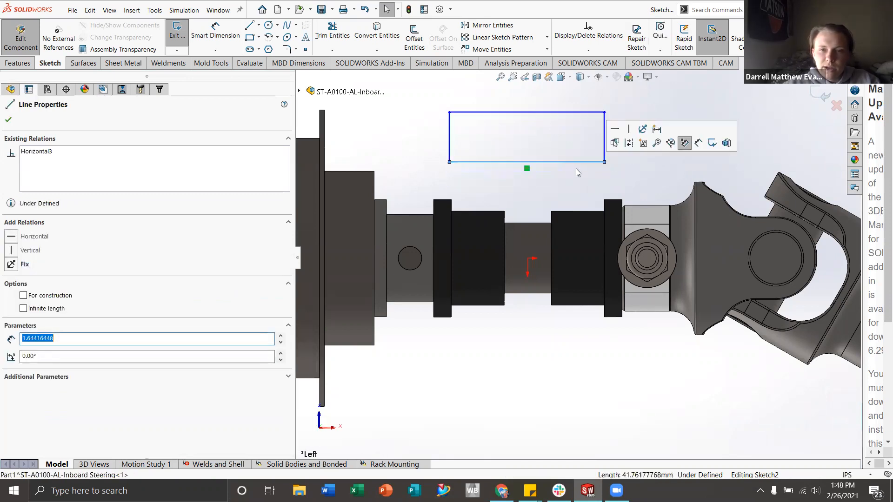
- Turn on the display of sketch relations in the graphics area
{"action": "left_click", "coordinate": [599, 77]}
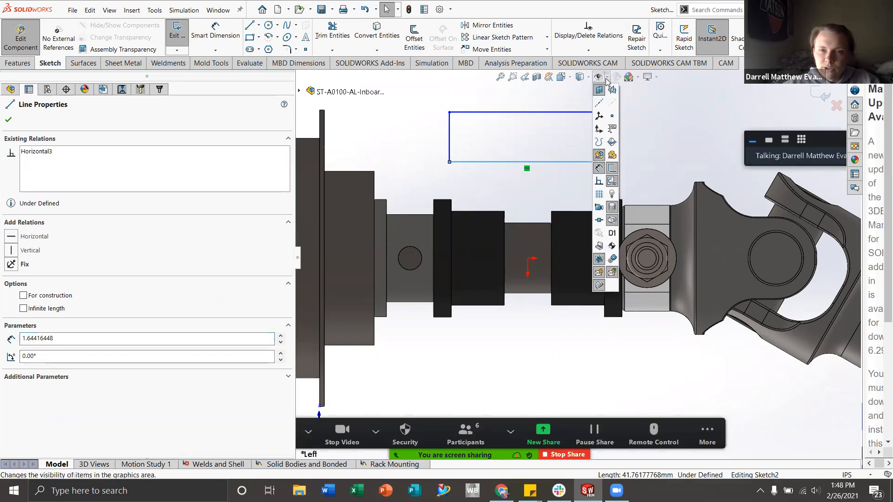
{"action": "left_click", "coordinate": [600, 183]}
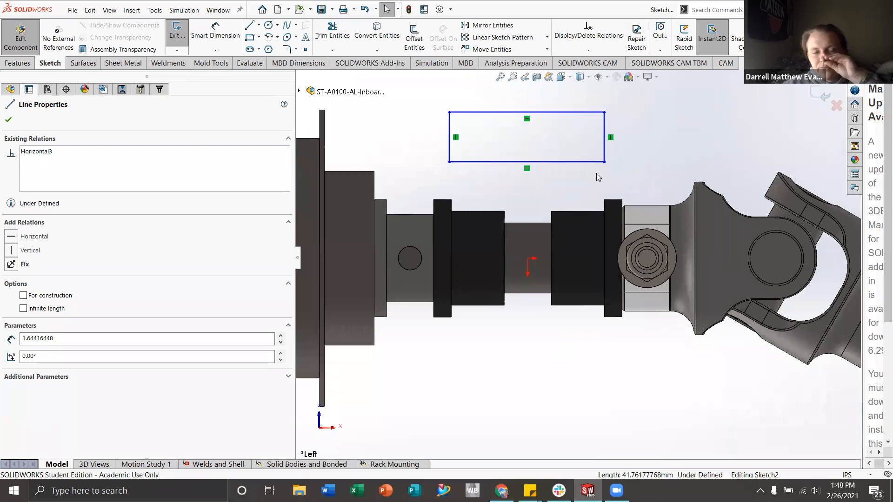
{"action": "left_click", "coordinate": [607, 79]}
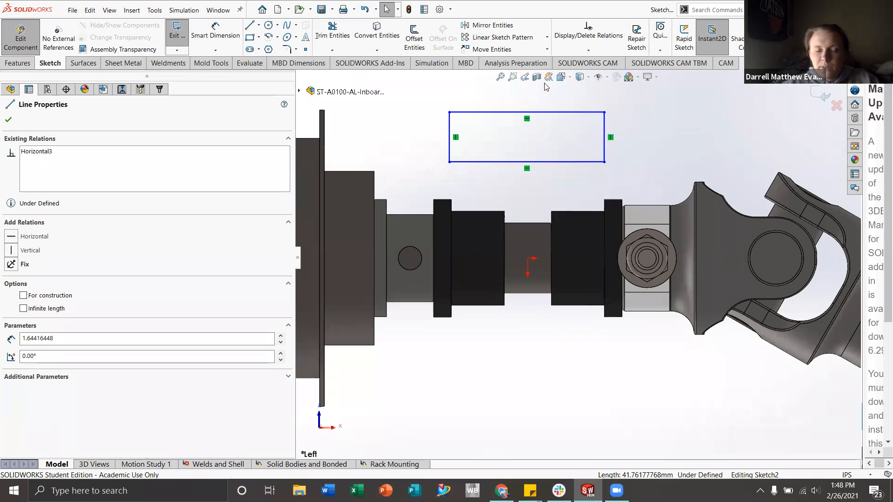
- Examine the Horizontal relation on the rectangle's lower line
{"action": "scroll", "coordinate": [528, 147], "scroll_direction": "down", "scroll_amount": 2}
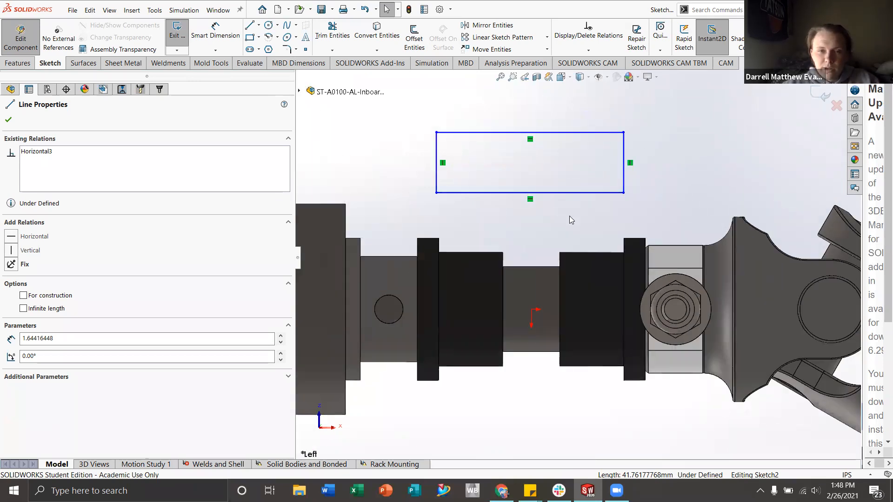
{"action": "key", "text": "Escape"}
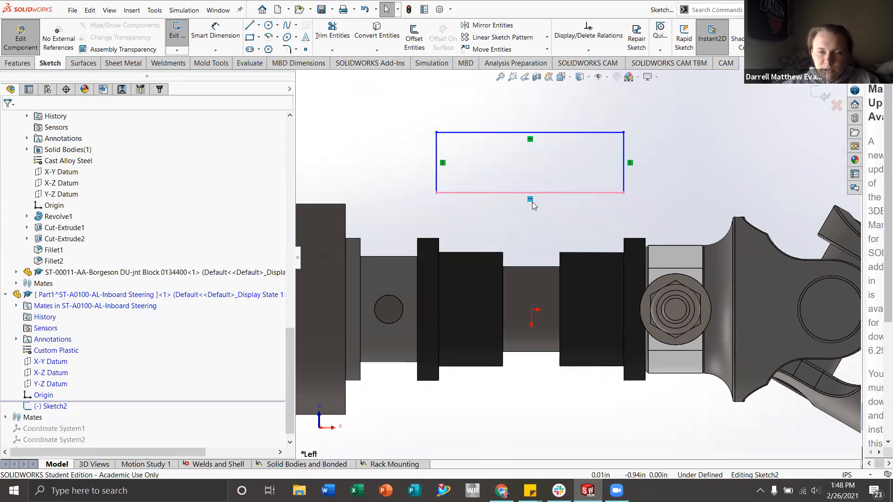
{"action": "left_click", "coordinate": [555, 192]}
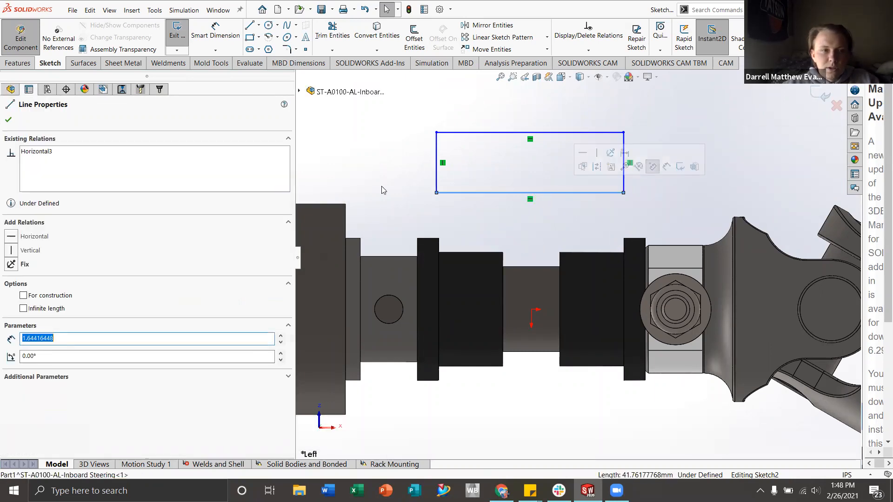
{"action": "left_click", "coordinate": [45, 154]}
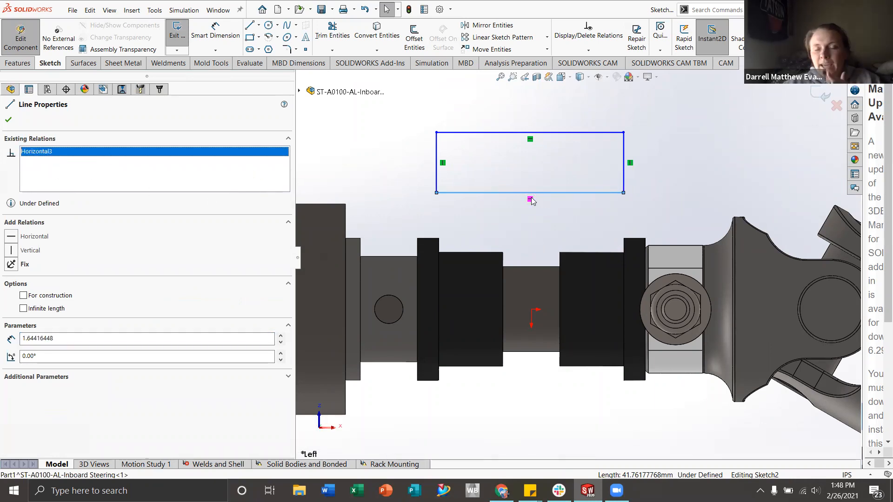
{"action": "left_click", "coordinate": [572, 209]}
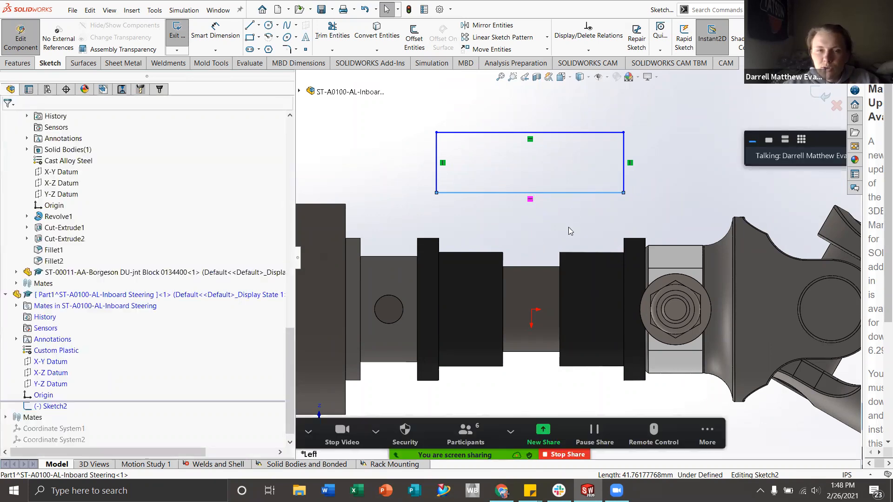
{"action": "scroll", "coordinate": [539, 218], "scroll_direction": "up", "scroll_amount": 1}
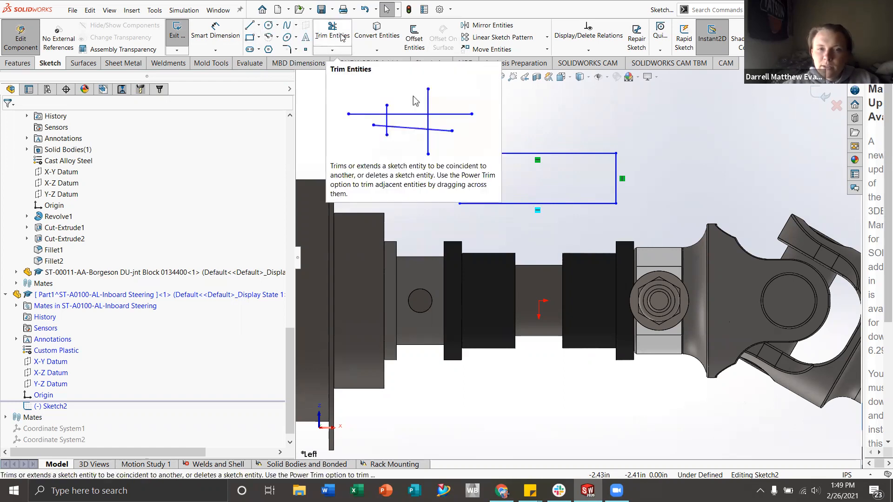
- Remove the rectangle's left and upper lines with the Power trim option of Trim Entities
{"action": "left_click", "coordinate": [335, 52]}
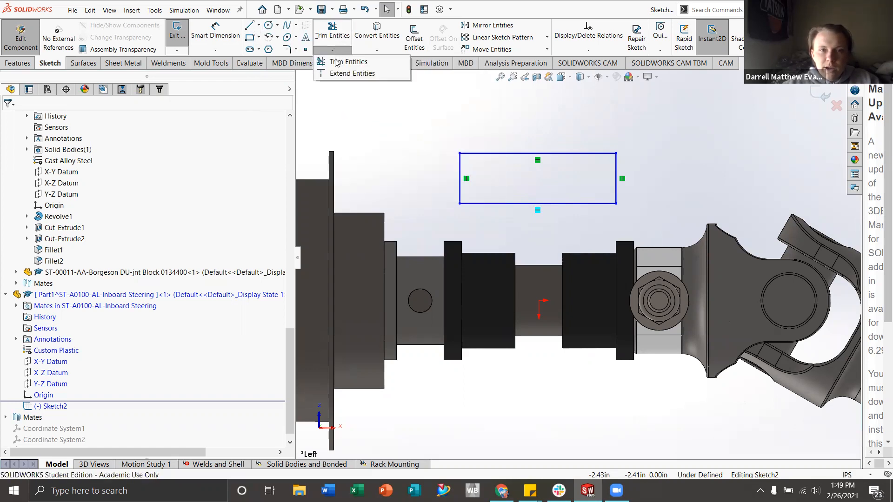
{"action": "left_click", "coordinate": [337, 62]}
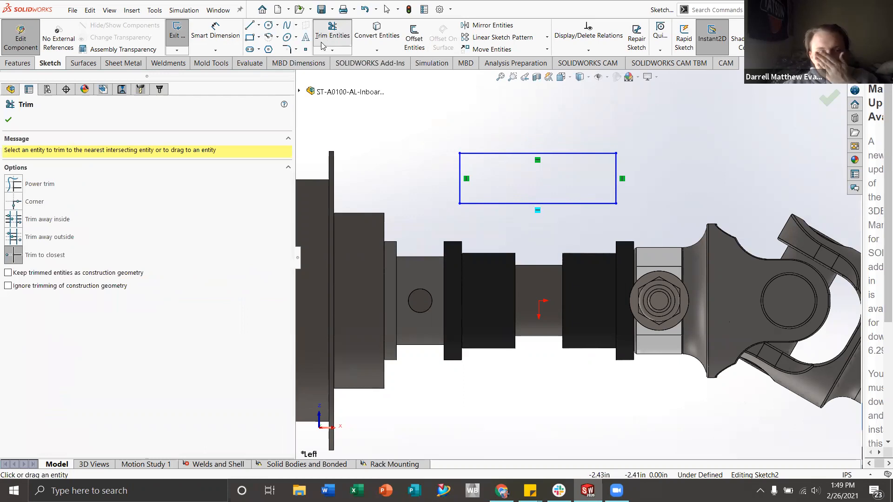
{"action": "left_click", "coordinate": [10, 184]}
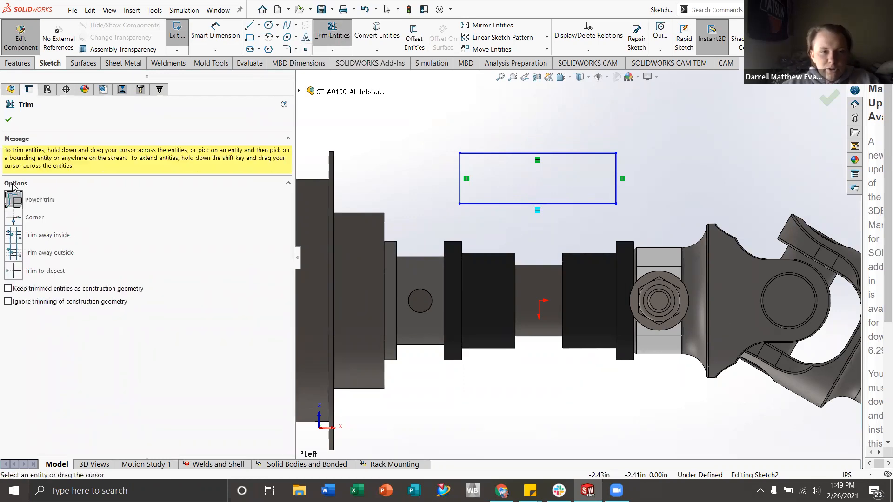
{"action": "left_click_drag", "start_coordinate": [438, 160], "coordinate": [541, 132]}
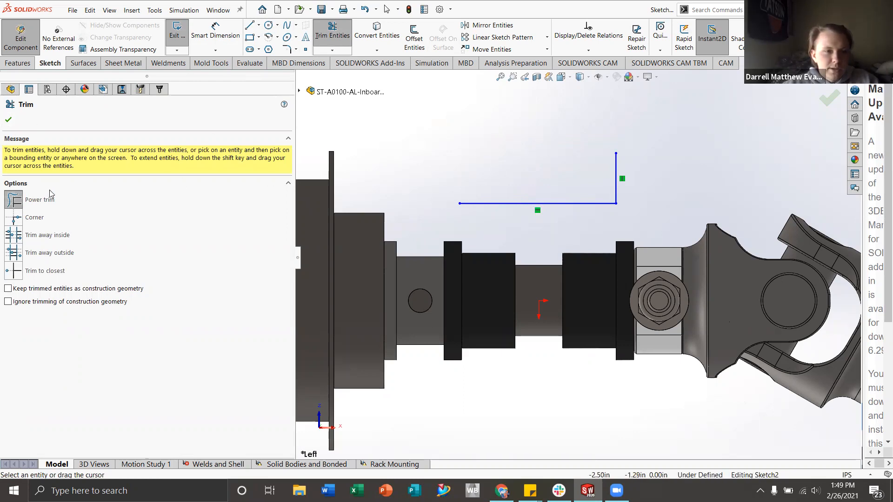
- Remove the rectangle's two remaining lines with the Trim to closest option
{"action": "left_click", "coordinate": [14, 271]}
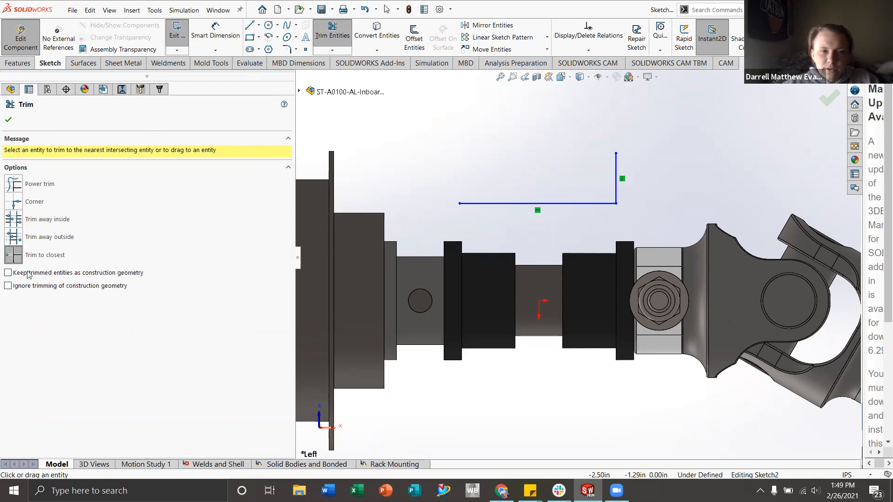
{"action": "left_click", "coordinate": [568, 204]}
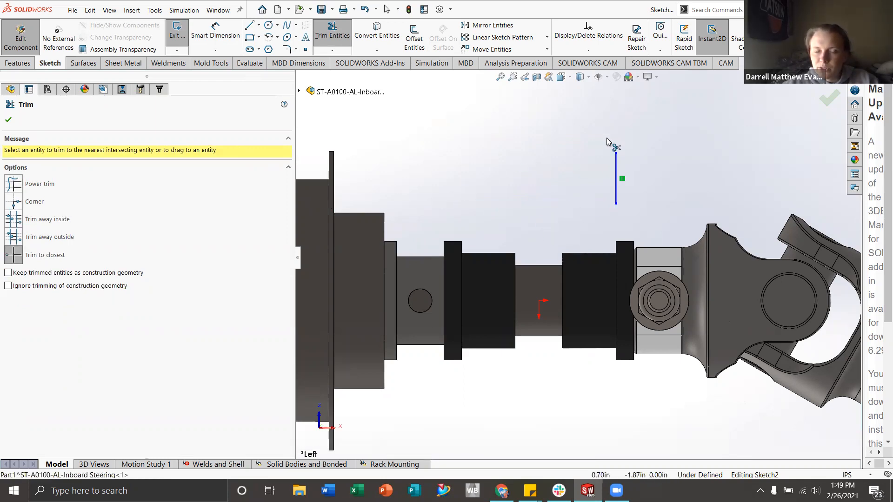
{"action": "left_click", "coordinate": [616, 193]}
{"action": "left_click", "coordinate": [8, 120]}
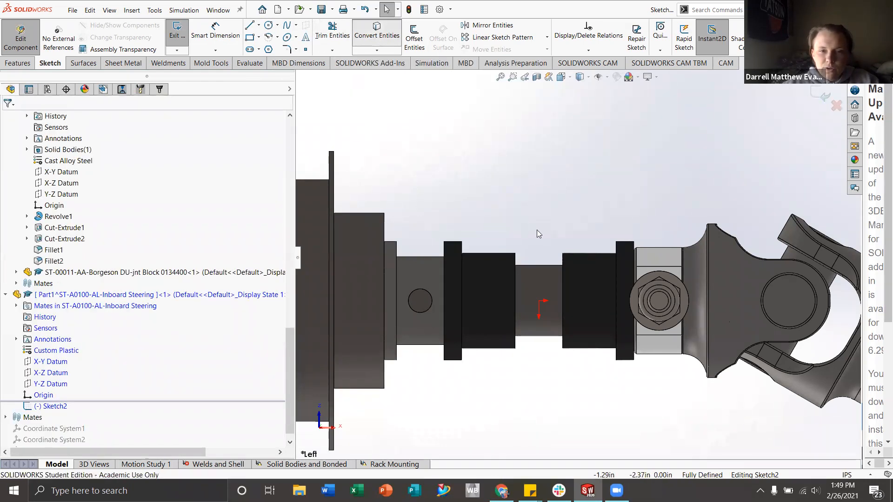
- Convert the circular inner-end edge of the upper column bearing nearest the steering wheel into the sketch
{"action": "left_click", "coordinate": [377, 33]}
{"action": "mouse_move", "coordinate": [523, 261]}
{"action": "middle_mouse_down"}
{"action": "mouse_move", "coordinate": [500, 261]}
{"action": "mouse_move", "coordinate": [511, 276]}
{"action": "mouse_move", "coordinate": [555, 278]}
{"action": "mouse_move", "coordinate": [526, 275]}
{"action": "middle_mouse_up"}
{"action": "scroll", "coordinate": [515, 273], "scroll_direction": "down", "scroll_amount": 2}
{"action": "left_click", "coordinate": [520, 268]}
{"action": "scroll", "coordinate": [532, 275], "scroll_direction": "up", "scroll_amount": 1}
{"action": "scroll", "coordinate": [528, 274], "scroll_direction": "down", "scroll_amount": 1}
{"action": "scroll", "coordinate": [538, 268], "scroll_direction": "down", "scroll_amount": 1}
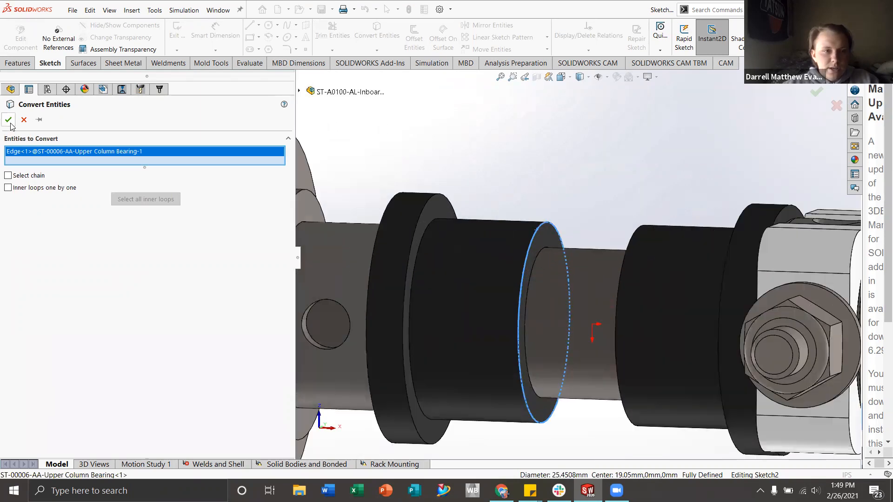
{"action": "key", "text": "Return"}
- Inspect the converted line's On Edge relation against the bearing edge, and remove the line from the sketch
{"action": "scroll", "coordinate": [583, 250], "scroll_direction": "up", "scroll_amount": 3}
{"action": "mouse_move", "coordinate": [568, 246]}
{"action": "middle_mouse_down"}
{"action": "mouse_move", "coordinate": [578, 244]}
{"action": "mouse_move", "coordinate": [574, 261]}
{"action": "middle_mouse_up"}
{"action": "scroll", "coordinate": [572, 298], "scroll_direction": "down", "scroll_amount": 3}
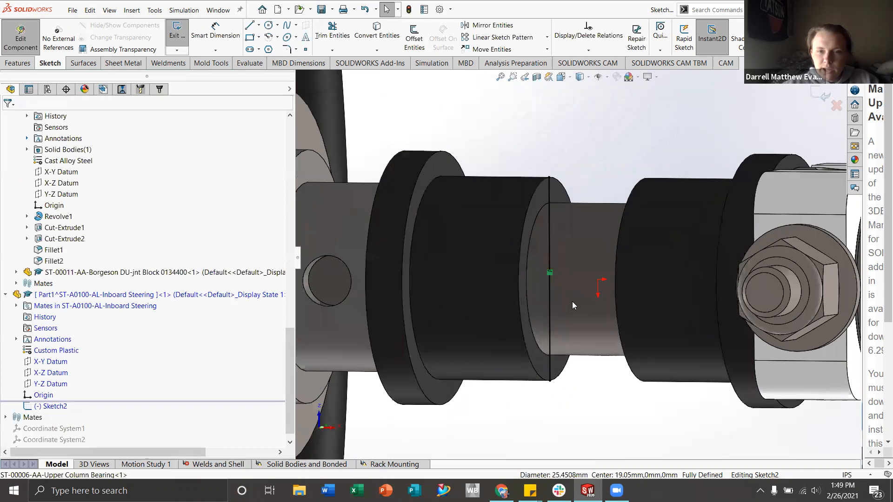
{"action": "left_click", "coordinate": [549, 336]}
{"action": "scroll", "coordinate": [585, 219], "scroll_direction": "up", "scroll_amount": 3}
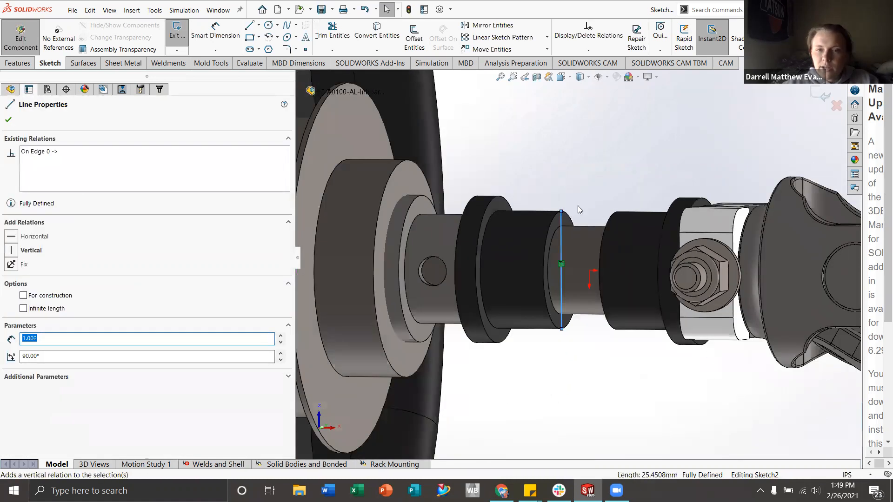
{"action": "left_click", "coordinate": [576, 174]}
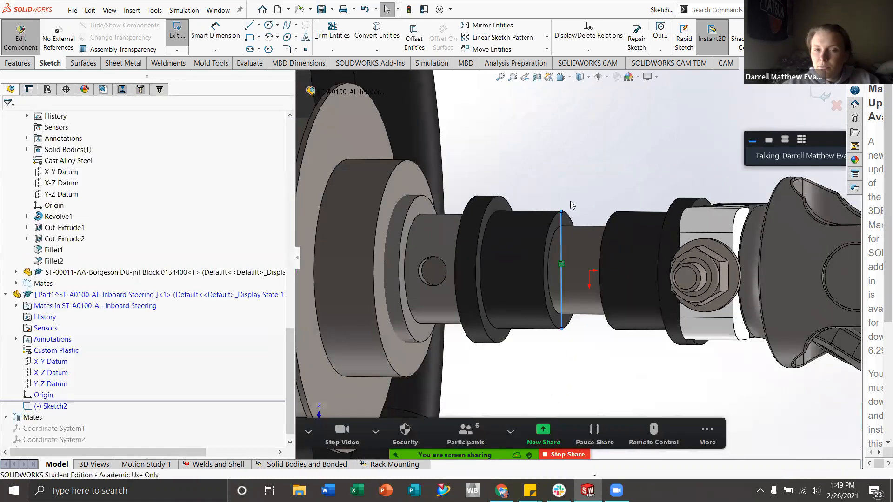
{"action": "left_click", "coordinate": [552, 220]}
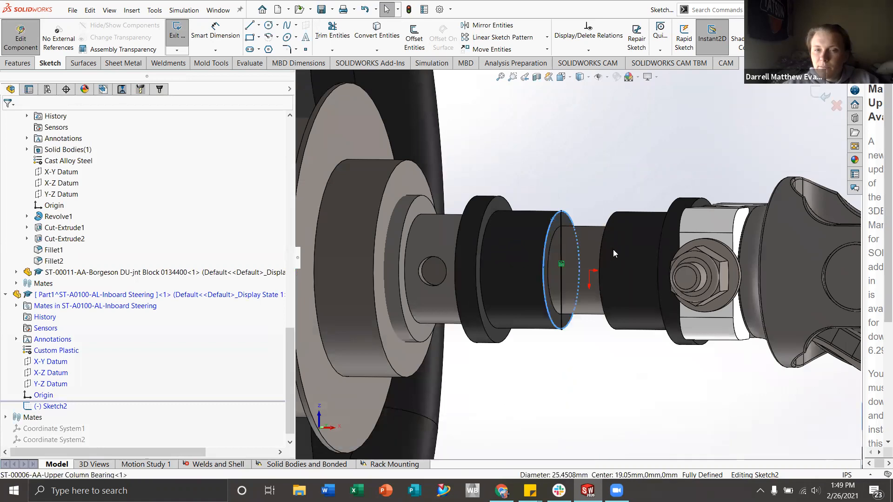
{"action": "left_click", "coordinate": [566, 168]}
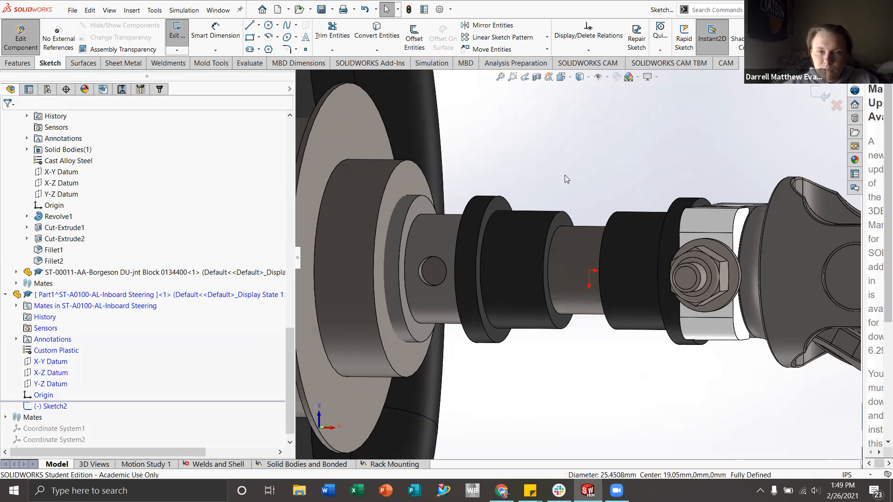
{"action": "left_click", "coordinate": [409, 46]}
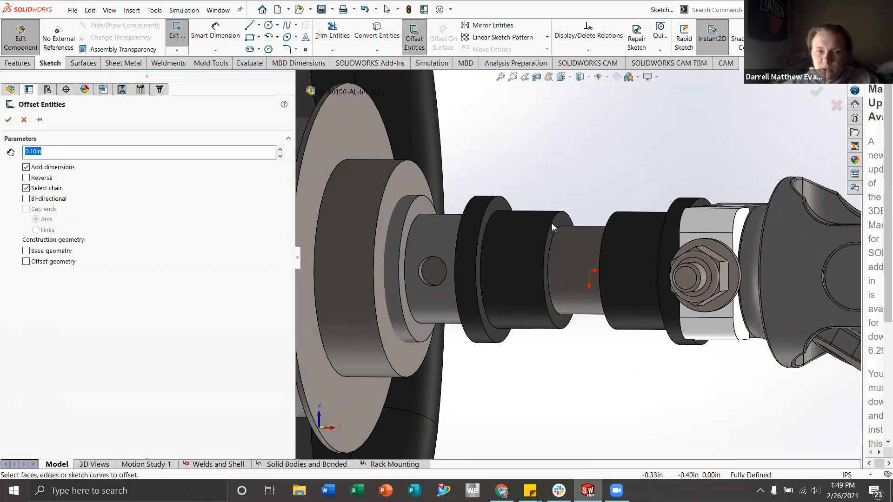
{"action": "middle_click_drag", "start_coordinate": [542, 232], "coordinate": [566, 242]}
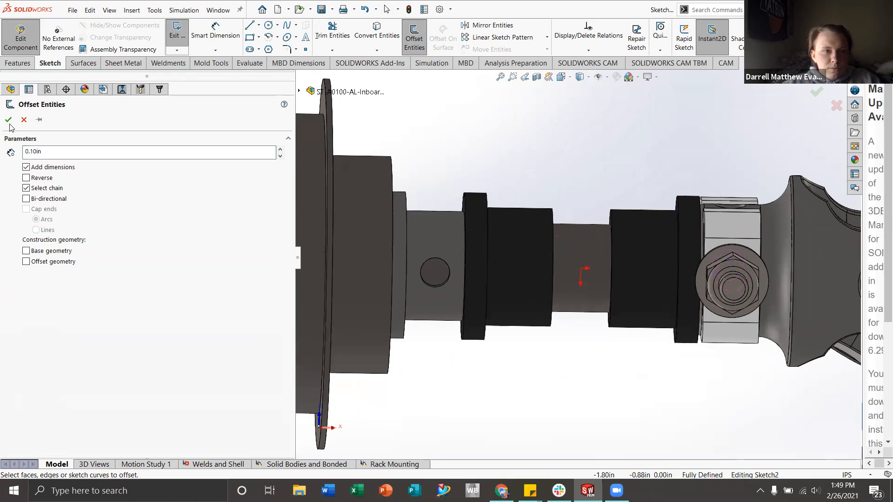
{"action": "left_click", "coordinate": [24, 120]}
- Sketch a corner rectangle about 1.02 in wide in the empty space above the two upper column bearings
{"action": "left_click", "coordinate": [249, 37]}
{"action": "scroll", "coordinate": [608, 180], "scroll_direction": "down", "scroll_amount": 2}
{"action": "mouse_move", "coordinate": [484, 150]}
{"action": "left_mouse_down"}
{"action": "mouse_move", "coordinate": [547, 197]}
{"action": "mouse_move", "coordinate": [629, 213]}
{"action": "left_mouse_up"}
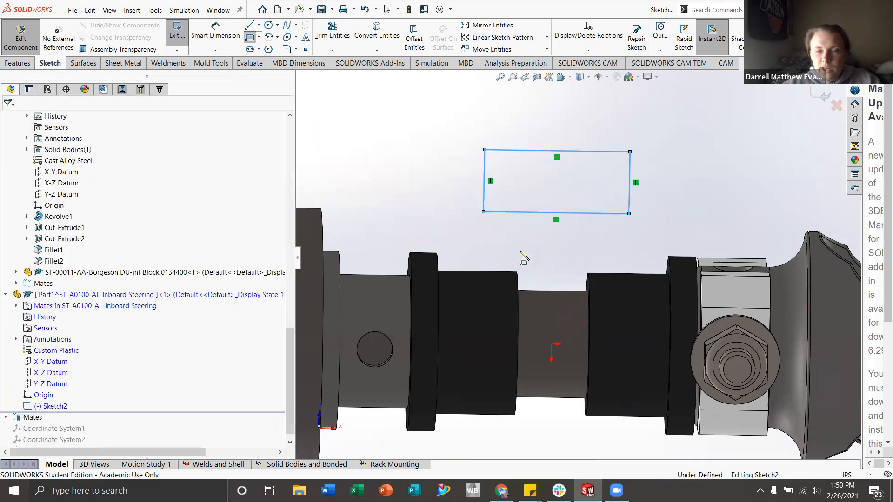
- Try a 0.10 in offset of the rectangle's outline with the direction reversed inward
{"action": "left_click", "coordinate": [414, 37]}
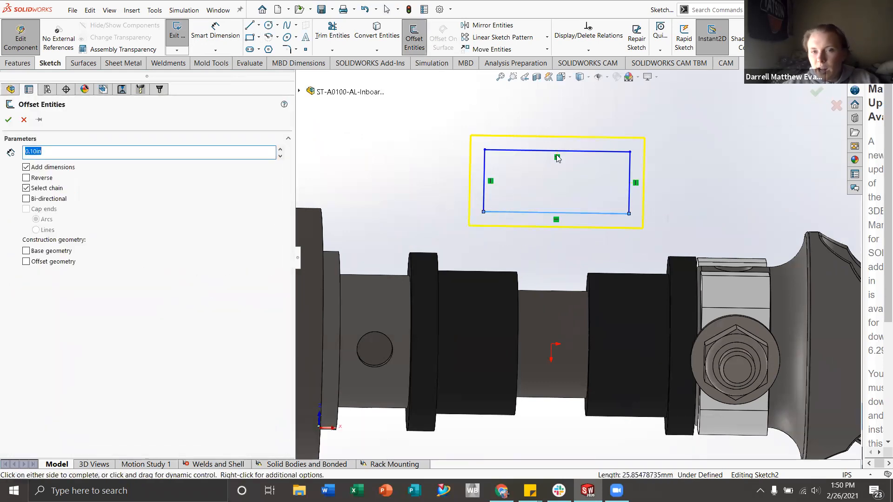
{"action": "left_click", "coordinate": [26, 178]}
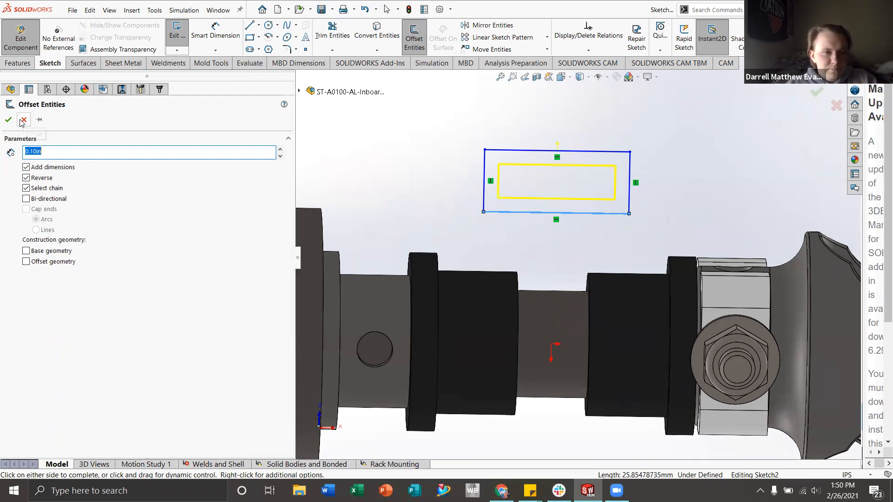
{"action": "left_click", "coordinate": [22, 121]}
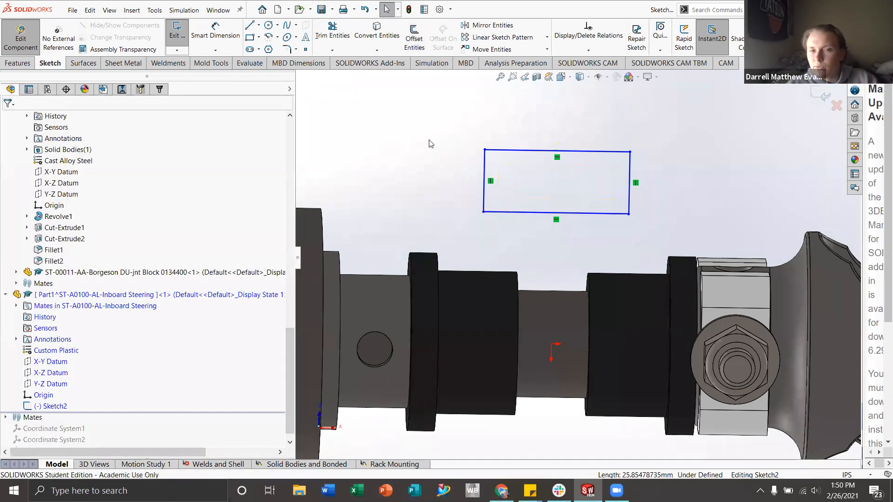
{"action": "scroll", "coordinate": [593, 248], "scroll_direction": "up", "scroll_amount": 4}
{"action": "scroll", "coordinate": [607, 247], "scroll_direction": "down", "scroll_amount": 3}
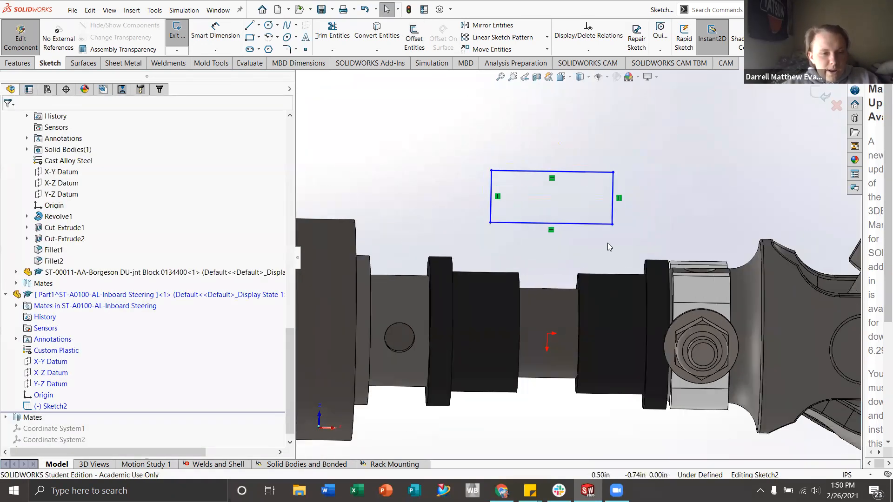
{"action": "scroll", "coordinate": [623, 245], "scroll_direction": "down", "scroll_amount": 1}
{"action": "scroll", "coordinate": [618, 252], "scroll_direction": "up", "scroll_amount": 3}
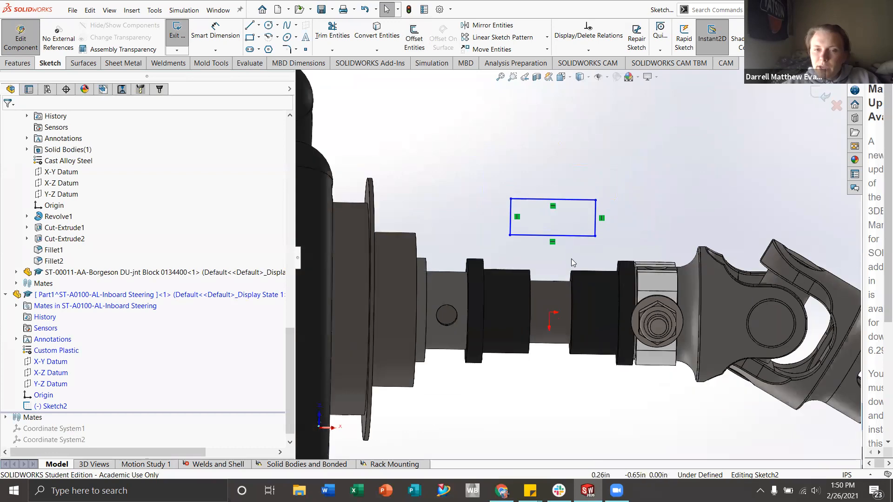
{"action": "scroll", "coordinate": [581, 255], "scroll_direction": "down", "scroll_amount": 2}
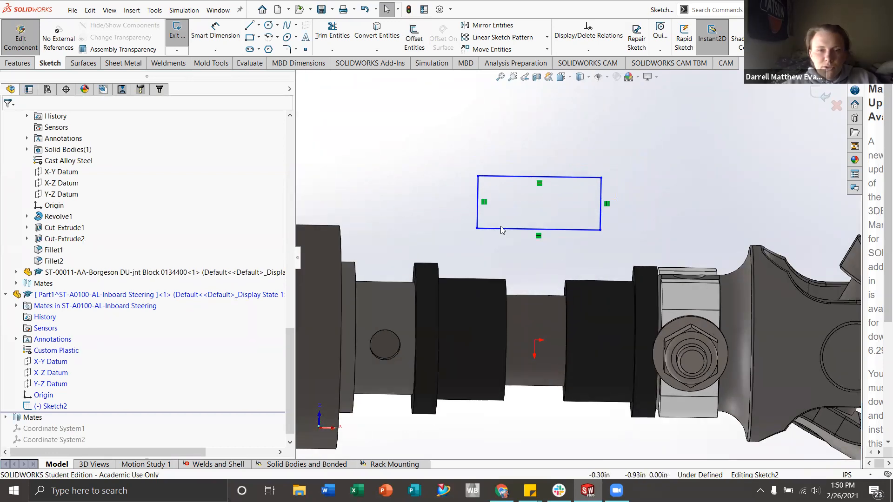
{"action": "left_click", "coordinate": [215, 36]}
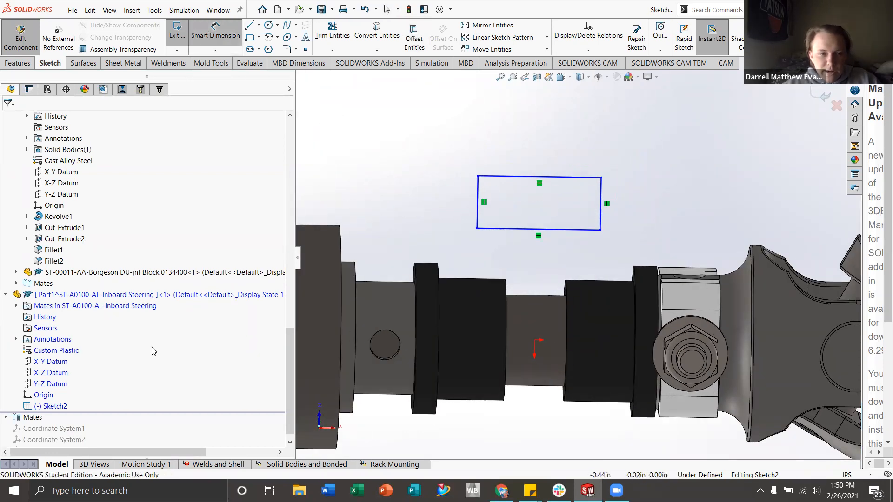
{"action": "key", "text": "Escape"}
{"action": "left_click", "coordinate": [43, 395]}
{"action": "left_click", "coordinate": [216, 35]}
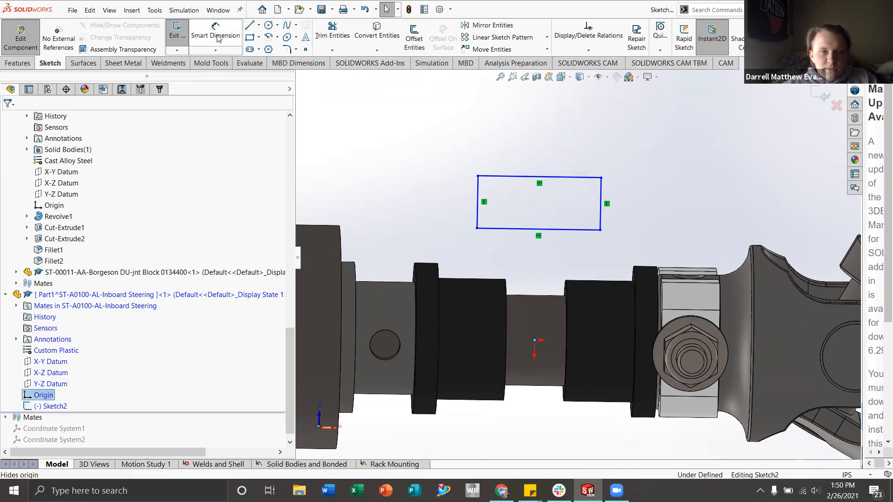
{"action": "left_click", "coordinate": [530, 229]}
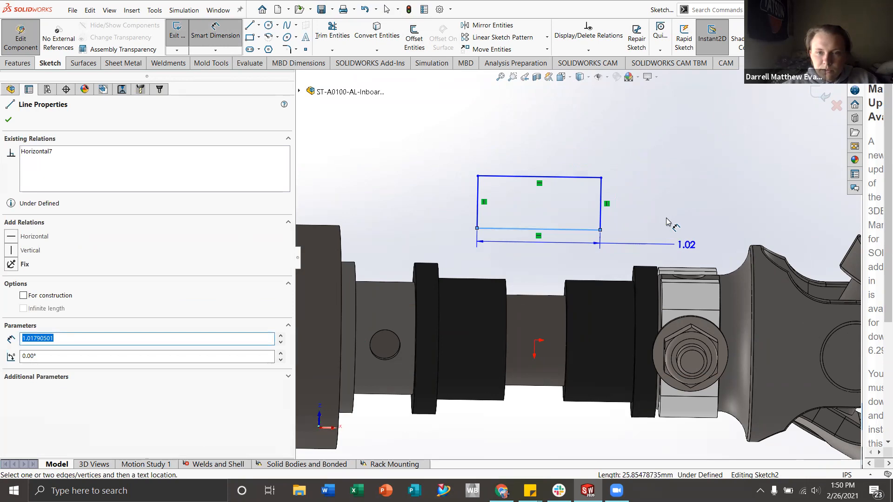
{"action": "key", "text": "Escape"}
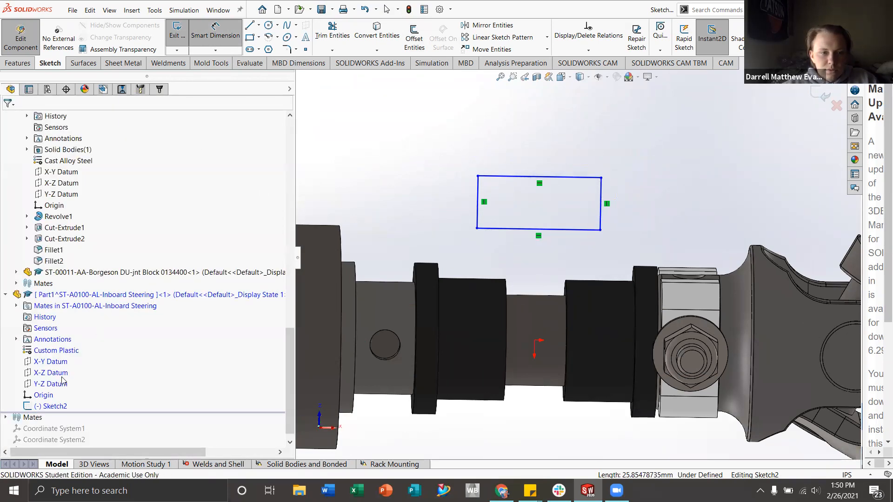
- Dimension the vertical distance between the part's origin and the rectangle's lower line
{"action": "left_click", "coordinate": [45, 396]}
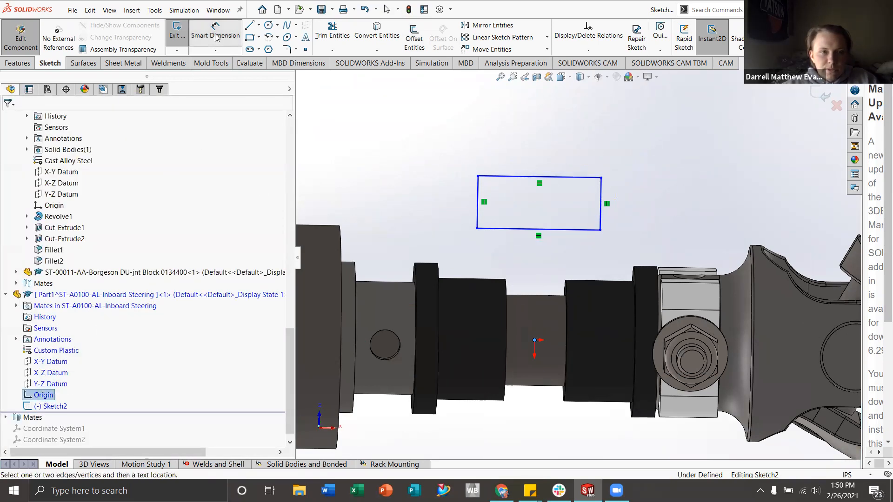
{"action": "left_click", "coordinate": [496, 229]}
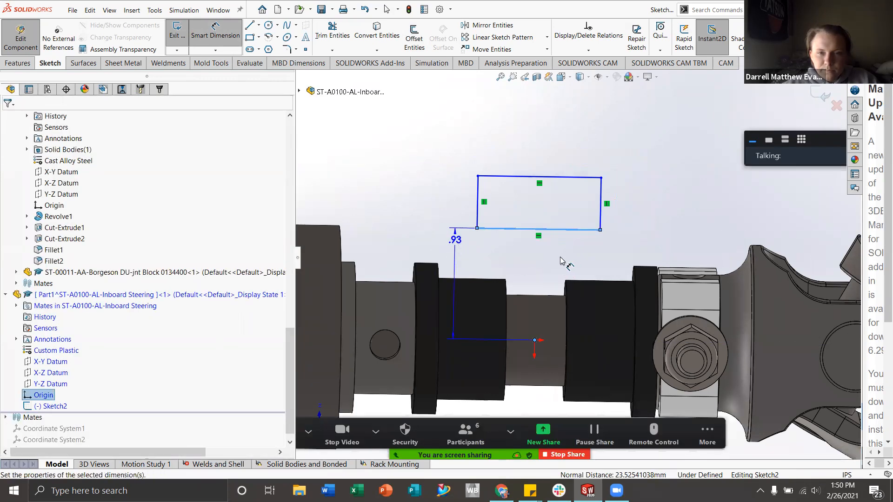
{"action": "left_click", "coordinate": [456, 240]}
{"action": "key", "text": "Return"}
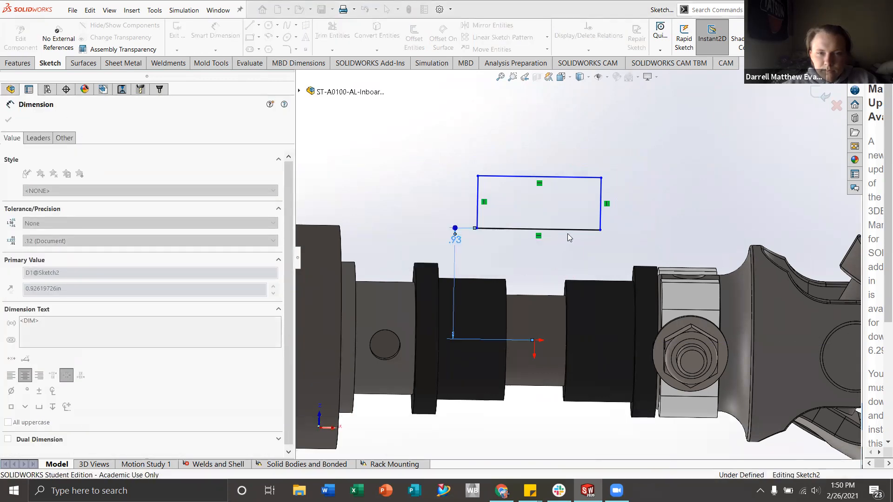
{"action": "key", "text": "Escape"}
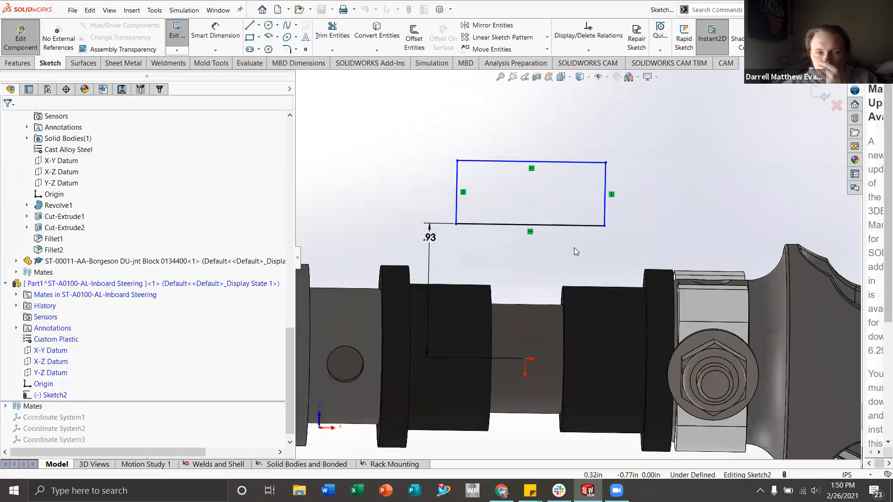
- Examine the rectangle's lower line and its existing relations relative to the bearings
{"action": "scroll", "coordinate": [573, 247], "scroll_direction": "down", "scroll_amount": 2}
{"action": "left_click", "coordinate": [566, 230]}
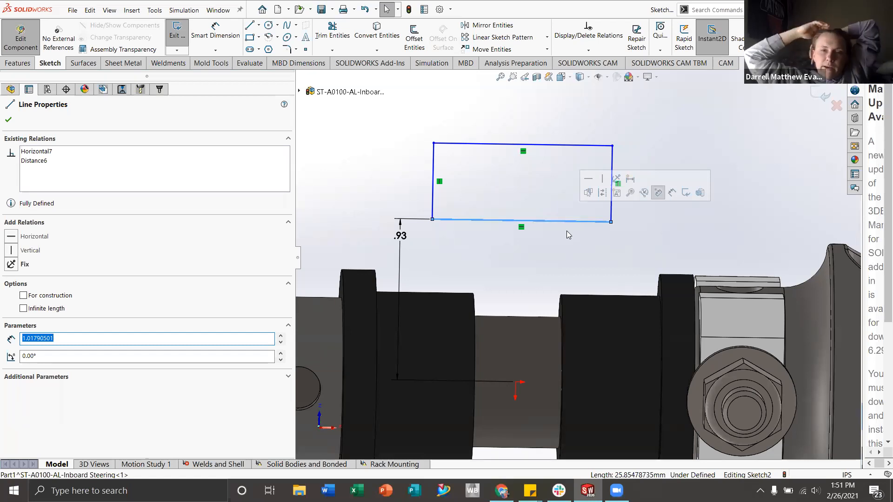
{"action": "left_click", "coordinate": [575, 246]}
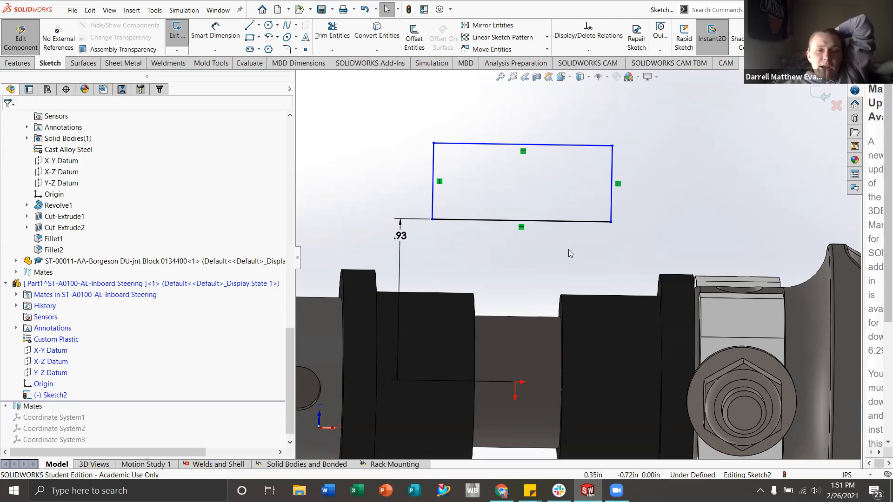
{"action": "scroll", "coordinate": [556, 240], "scroll_direction": "up", "scroll_amount": 3}
{"action": "scroll", "coordinate": [558, 244], "scroll_direction": "down", "scroll_amount": 2}
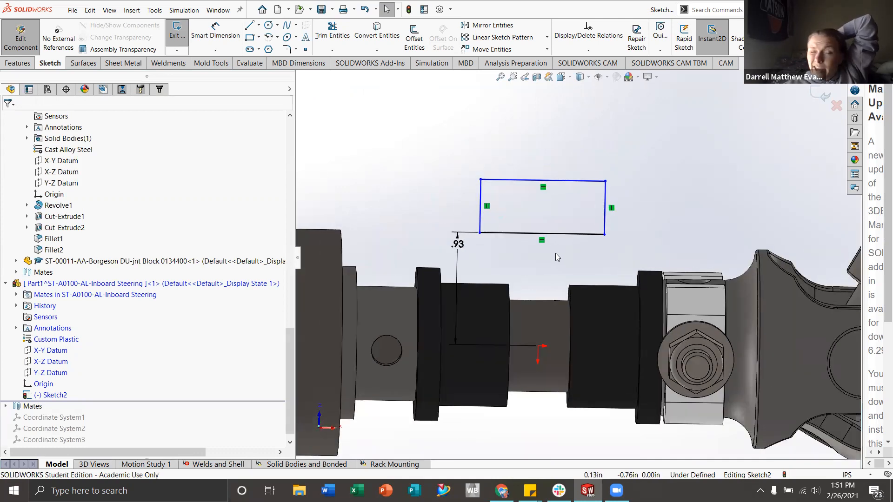
{"action": "scroll", "coordinate": [556, 256], "scroll_direction": "down", "scroll_amount": 1}
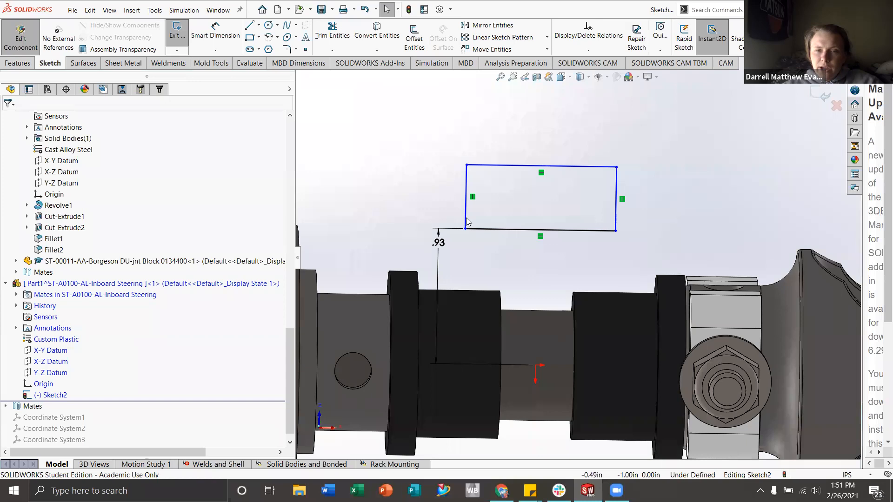
{"action": "left_click", "coordinate": [484, 229]}
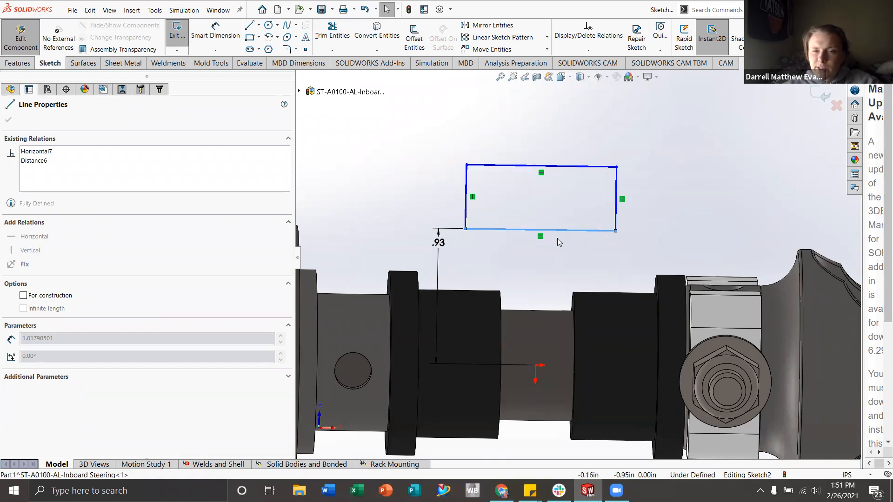
{"action": "left_click", "coordinate": [536, 274]}
- Reposition the vertical dimension between the origin and the rectangle's lower line, and delete it
{"action": "left_click_drag", "start_coordinate": [437, 246], "coordinate": [508, 270]}
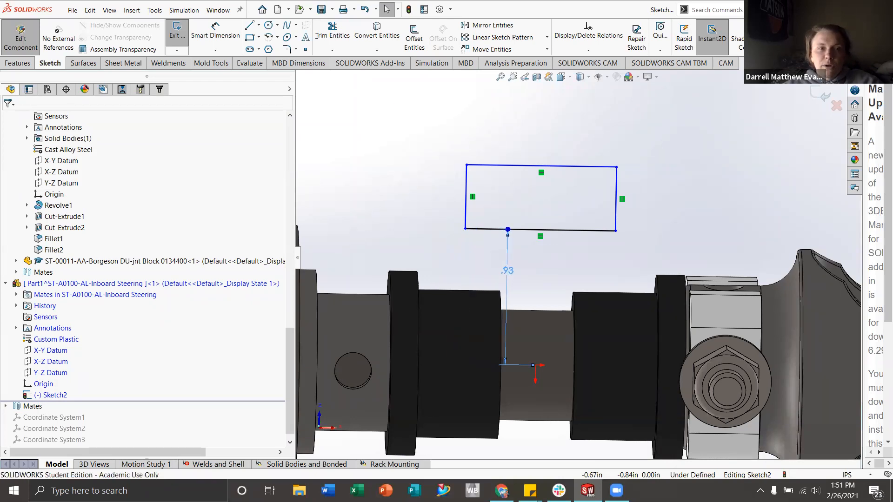
{"action": "left_click", "coordinate": [220, 51]}
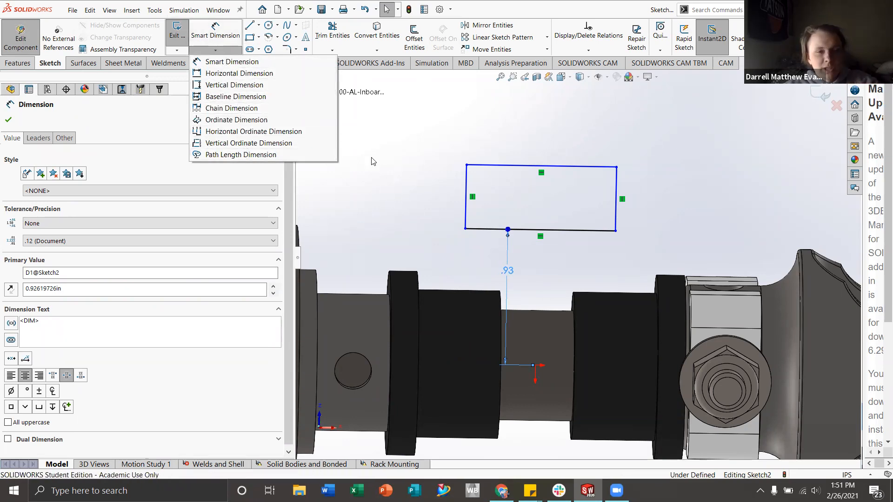
{"action": "left_click", "coordinate": [464, 167]}
{"action": "left_click_drag", "start_coordinate": [508, 229], "coordinate": [435, 228]}
{"action": "left_click", "coordinate": [434, 250]}
{"action": "key", "text": "Delete"}
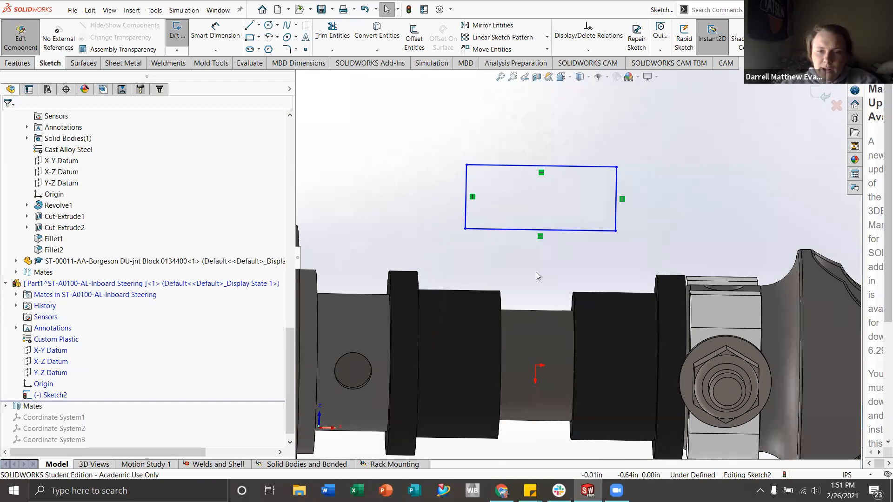
- Make the rectangle's lower corner nearest the steering wheel coincident with the circular shoulder edge of the upper column bearing on that side
{"action": "scroll", "coordinate": [569, 277], "scroll_direction": "up", "scroll_amount": 2}
{"action": "scroll", "coordinate": [558, 284], "scroll_direction": "down", "scroll_amount": 3}
{"action": "middle_click_drag", "start_coordinate": [520, 285], "coordinate": [474, 252]}
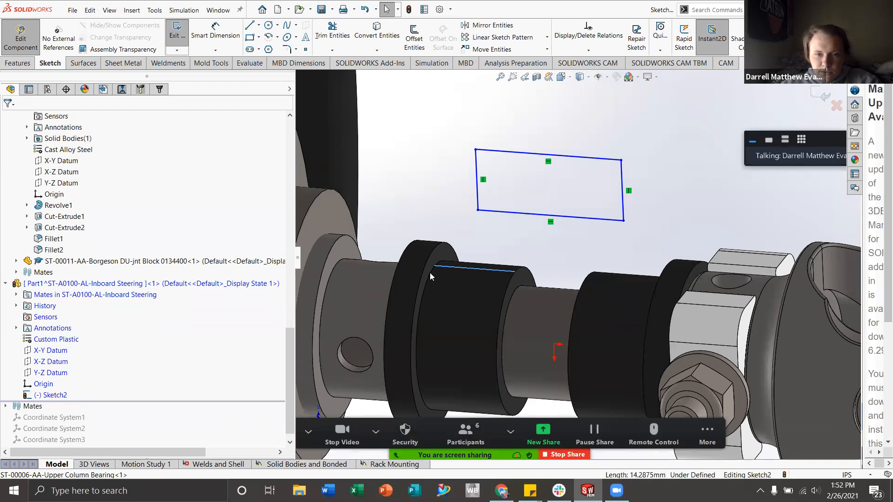
{"action": "mouse_move", "coordinate": [482, 232]}
{"action": "middle_mouse_down"}
{"action": "mouse_move", "coordinate": [470, 250]}
{"action": "mouse_move", "coordinate": [496, 264]}
{"action": "middle_mouse_up"}
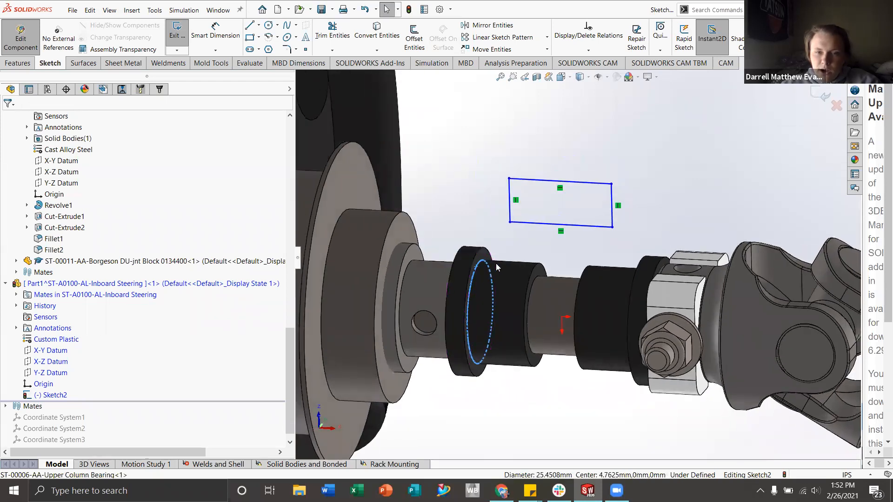
{"action": "left_click", "coordinate": [510, 222], "text": "ctrl"}
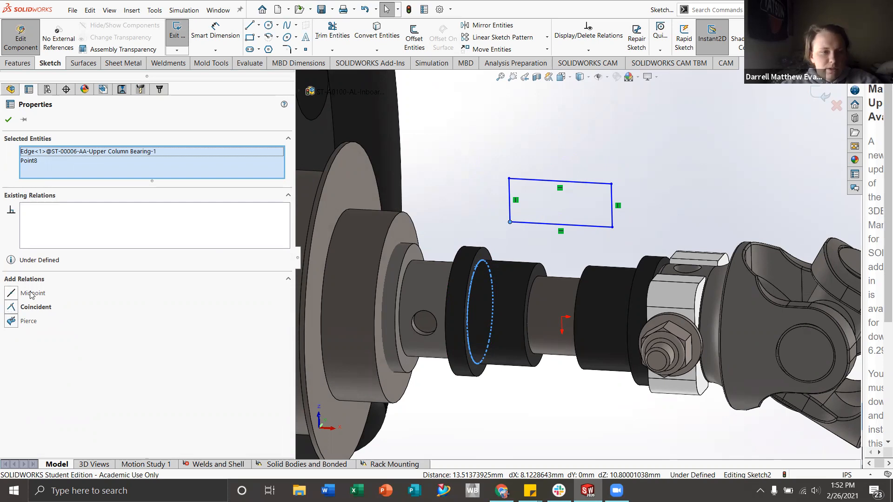
{"action": "left_click", "coordinate": [34, 307]}
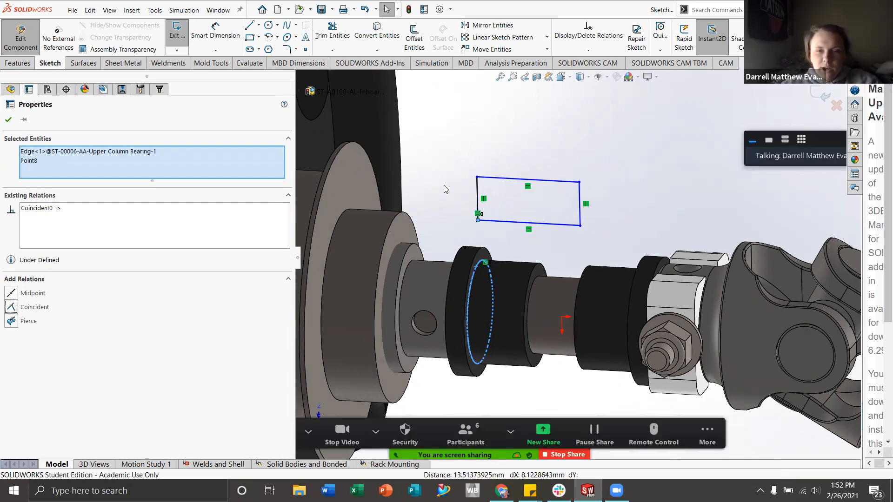
{"action": "left_click", "coordinate": [506, 232]}
- Try to relate the rectangle's lower line to the cylindrical face of the upper column bearing nearest the steering wheel
{"action": "middle_click_drag", "start_coordinate": [506, 233], "coordinate": [486, 246]}
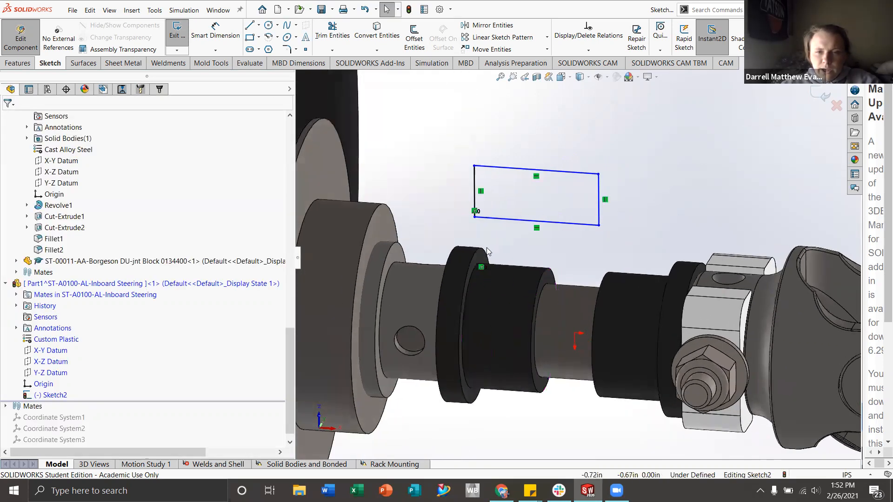
{"action": "scroll", "coordinate": [485, 247], "scroll_direction": "down", "scroll_amount": 2}
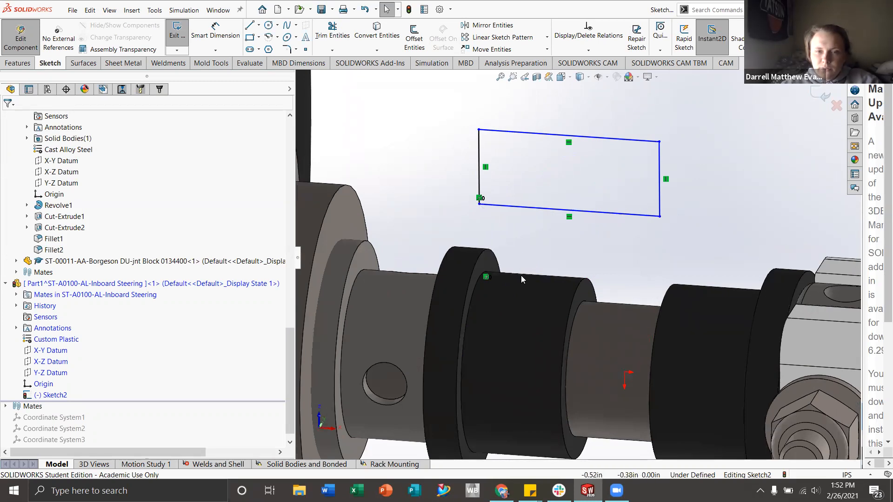
{"action": "left_click", "coordinate": [508, 206]}
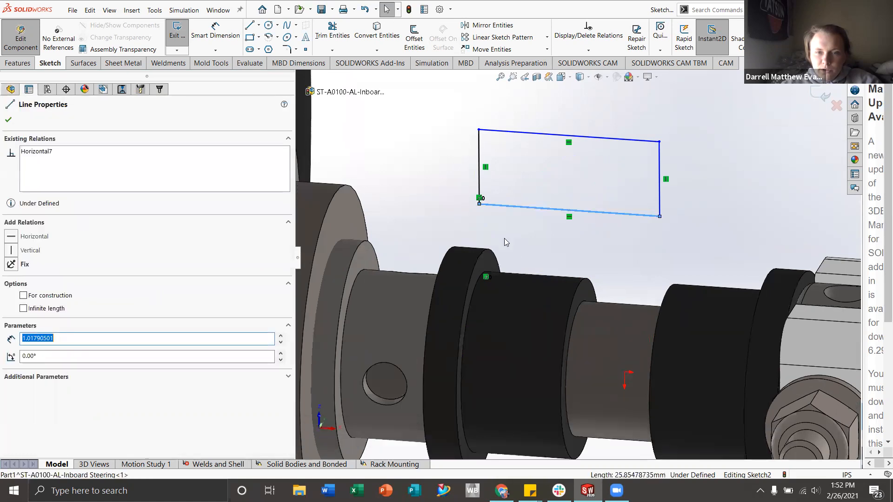
{"action": "left_click", "coordinate": [521, 285], "text": "ctrl"}
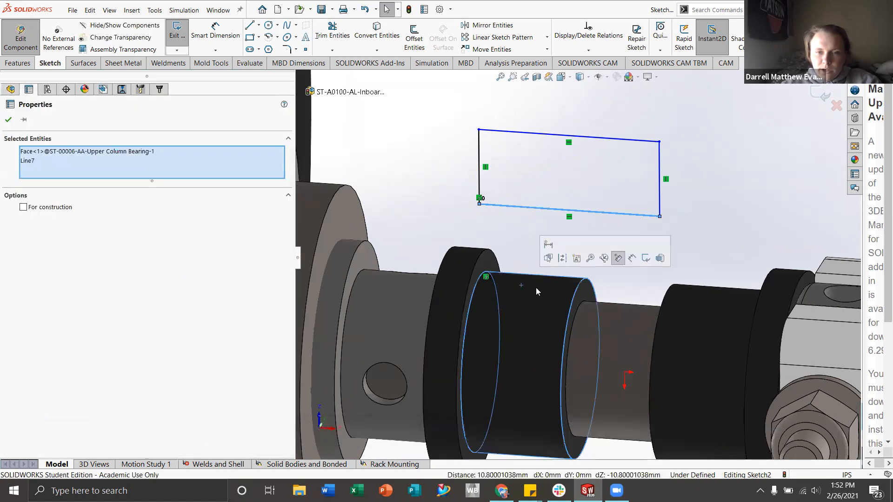
{"action": "left_click", "coordinate": [467, 225]}
{"action": "left_click", "coordinate": [516, 293]}
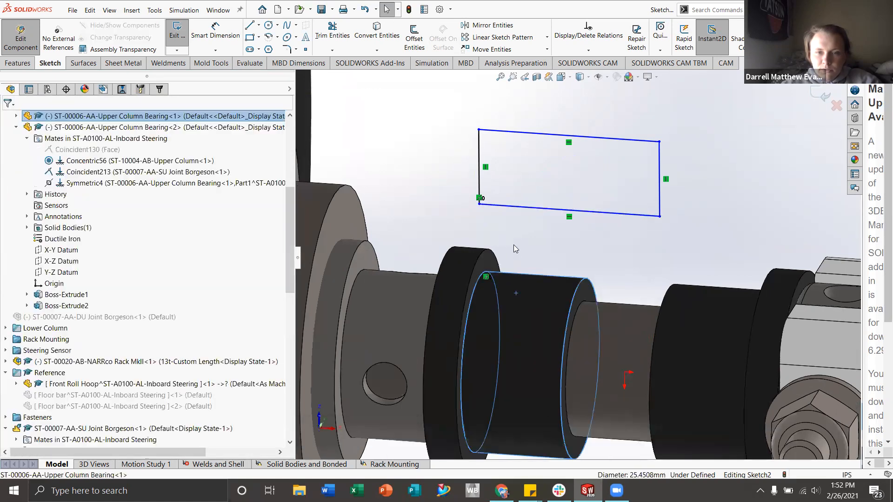
{"action": "left_click", "coordinate": [494, 206], "text": "ctrl"}
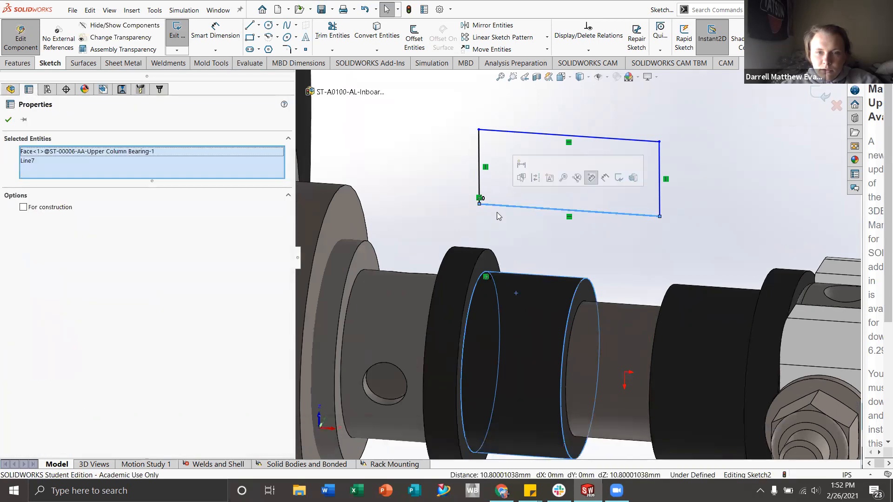
- Try making the rectangle's lower corner coincident with the bearing's flat shoulder face, and undo the relation
{"action": "left_click", "coordinate": [484, 261]}
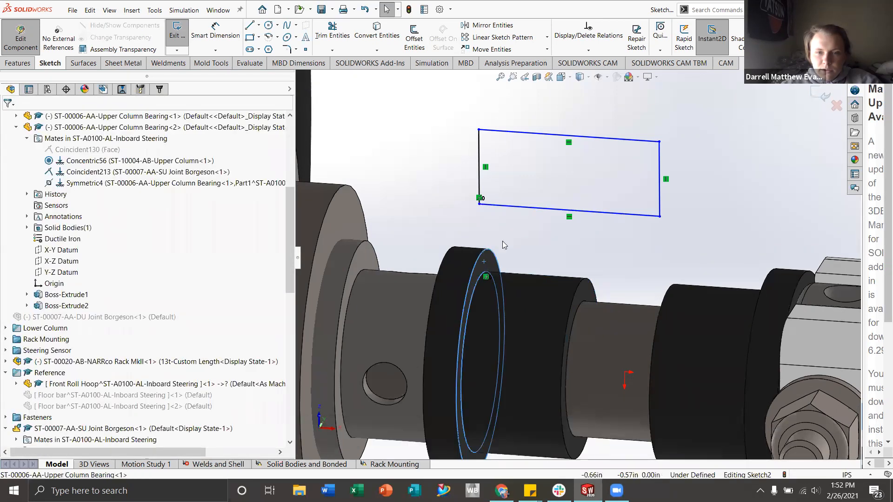
{"action": "left_click", "coordinate": [479, 204], "text": "ctrl"}
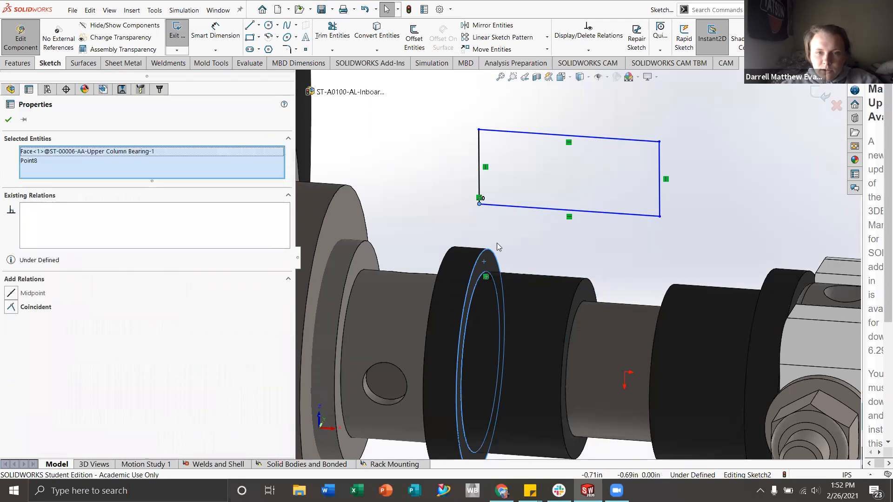
{"action": "left_click", "coordinate": [11, 307]}
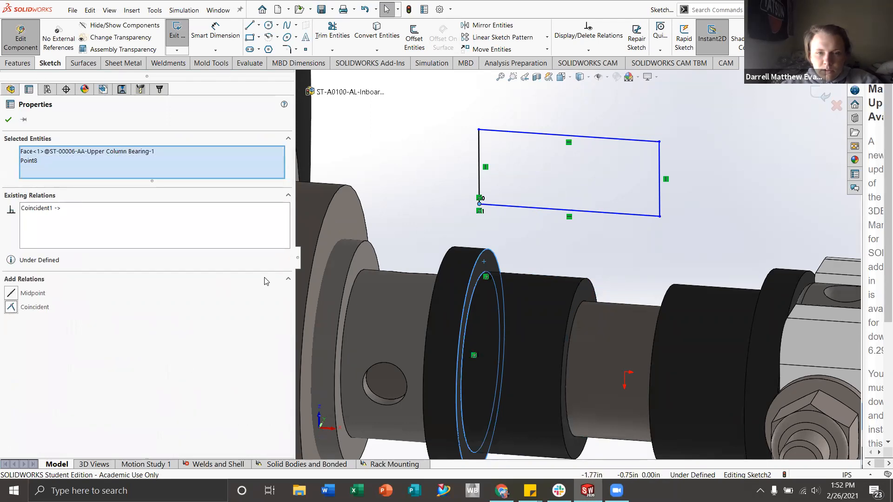
{"action": "left_click", "coordinate": [417, 249]}
{"action": "key", "text": "ctrl+z"}
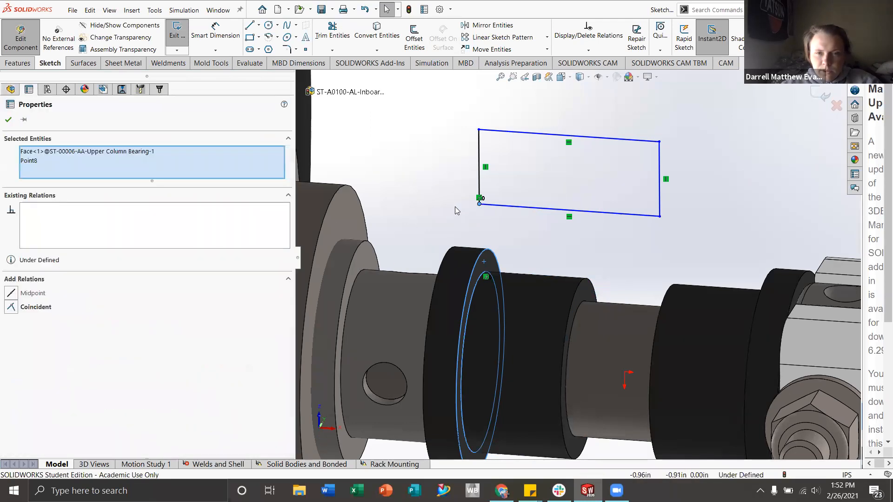
- Lower the rectangle's bottom line to just above the cylindrical surface of the upper column bearing
{"action": "left_click", "coordinate": [532, 249]}
{"action": "left_click_drag", "start_coordinate": [519, 210], "coordinate": [530, 270]}
{"action": "left_click", "coordinate": [714, 240]}
{"action": "scroll", "coordinate": [512, 283], "scroll_direction": "down", "scroll_amount": 5}
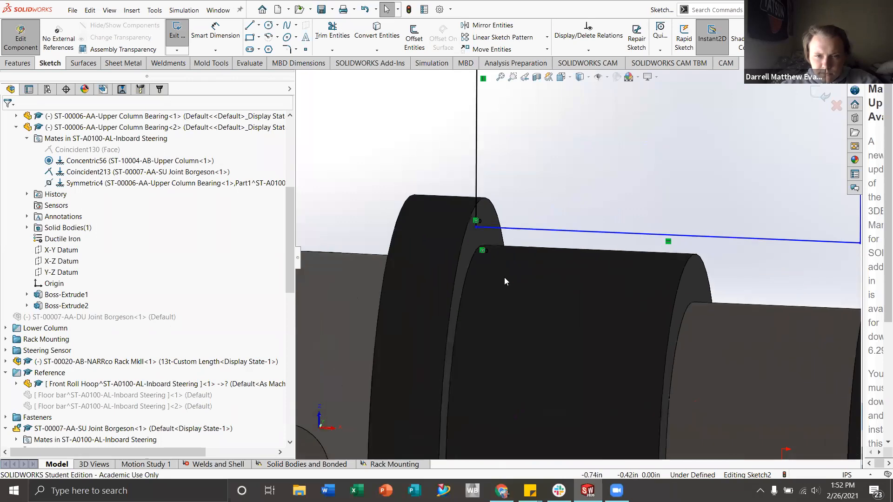
- Try making the rectangle's lower line collinear with the circular end edge of the bearing, and undo the relation
{"action": "left_click", "coordinate": [667, 265]}
{"action": "left_click", "coordinate": [713, 248]}
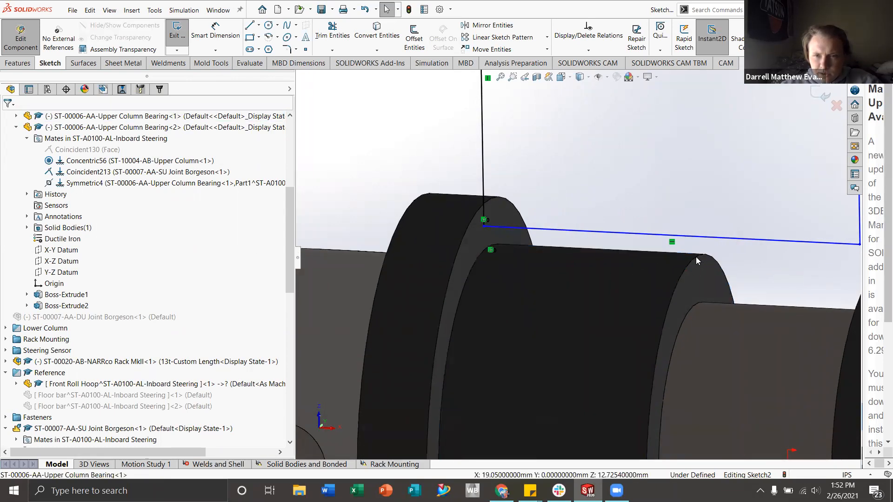
{"action": "left_click", "coordinate": [695, 252]}
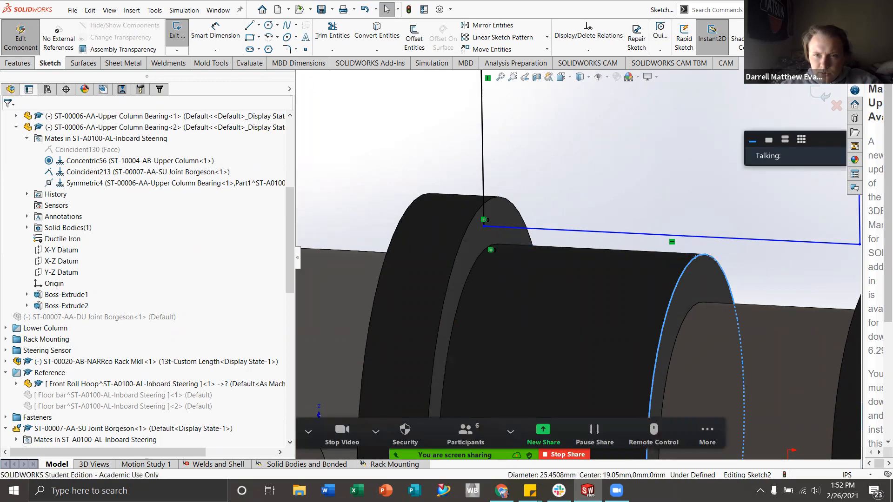
{"action": "left_click", "coordinate": [695, 241], "text": "ctrl"}
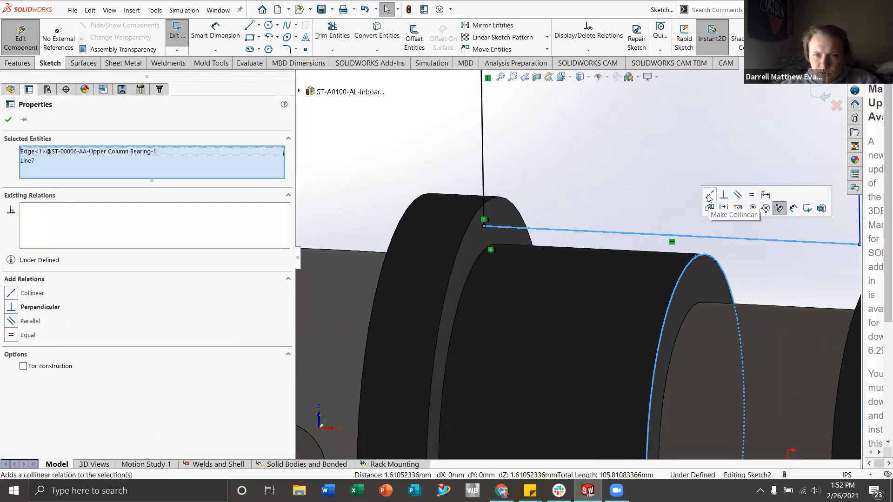
{"action": "left_click", "coordinate": [709, 196]}
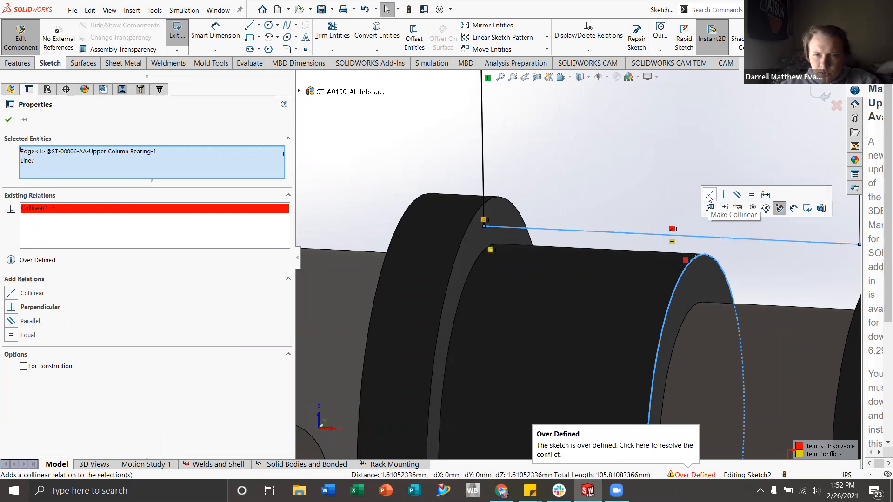
{"action": "key", "text": "ctrl+z"}
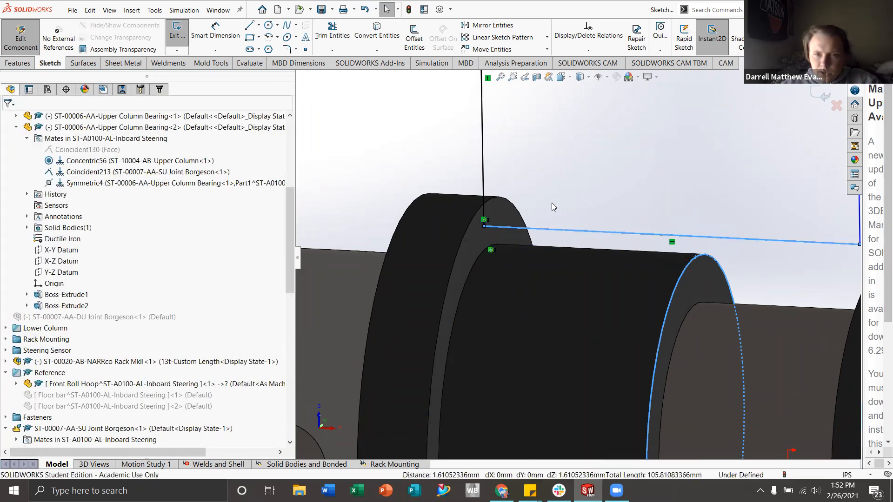
- Remove the coincident relation between the rectangle's lower corner and the bearing's circular shoulder edge
{"action": "scroll", "coordinate": [443, 175], "scroll_direction": "up", "scroll_amount": 1}
{"action": "left_click", "coordinate": [444, 175]}
{"action": "scroll", "coordinate": [684, 272], "scroll_direction": "up", "scroll_amount": 1}
{"action": "middle_click_drag", "start_coordinate": [678, 272], "coordinate": [684, 266]}
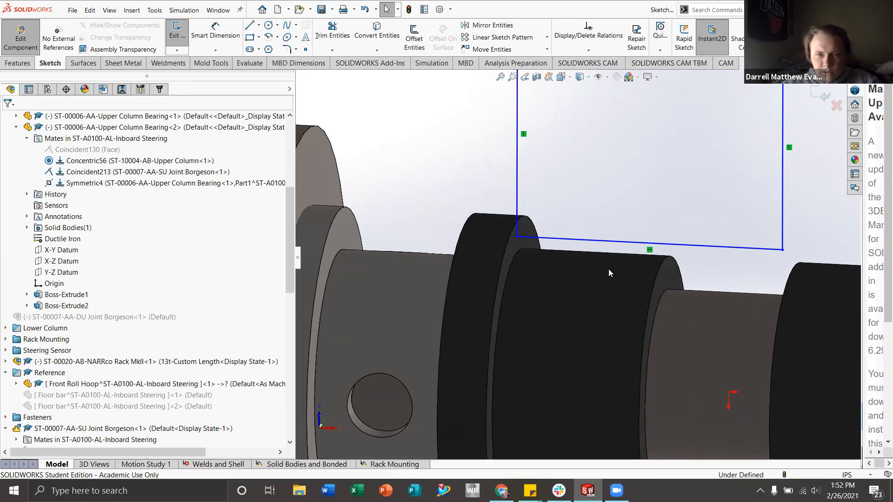
{"action": "middle_click_drag", "start_coordinate": [608, 268], "coordinate": [680, 282]}
{"action": "scroll", "coordinate": [700, 281], "scroll_direction": "down", "scroll_amount": 2}
{"action": "middle_click_drag", "start_coordinate": [634, 263], "coordinate": [702, 279]}
{"action": "scroll", "coordinate": [701, 279], "scroll_direction": "up", "scroll_amount": 4}
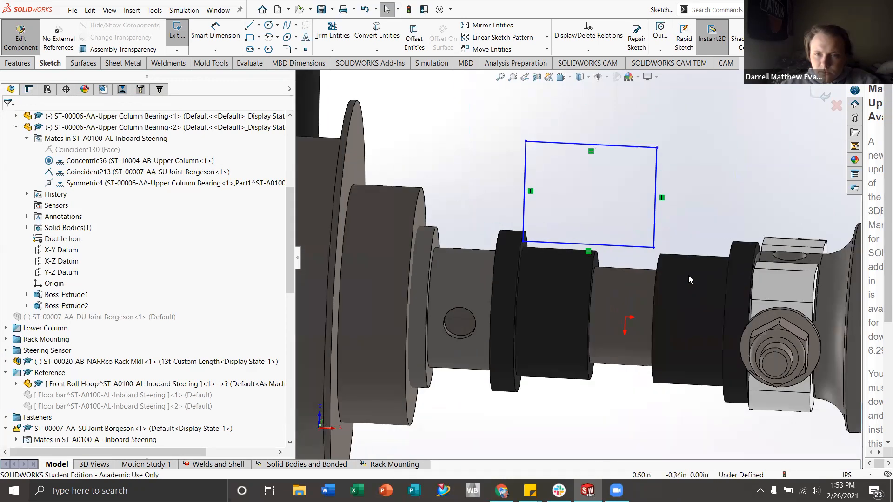
- Stretch the rectangle's side line nearest the universal joint outward to the shoulder of the second upper column bearing
{"action": "scroll", "coordinate": [716, 284], "scroll_direction": "down", "scroll_amount": 3}
{"action": "scroll", "coordinate": [613, 246], "scroll_direction": "down", "scroll_amount": 2}
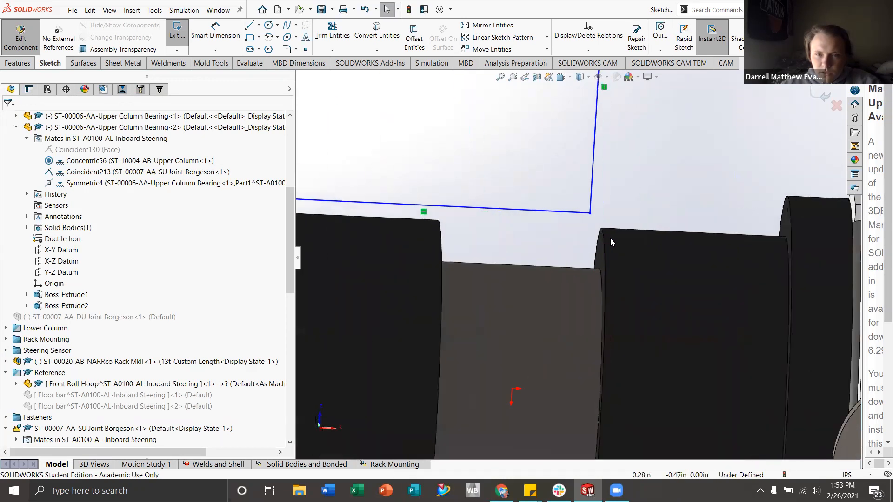
{"action": "left_click", "coordinate": [591, 200]}
{"action": "scroll", "coordinate": [679, 277], "scroll_direction": "up", "scroll_amount": 2}
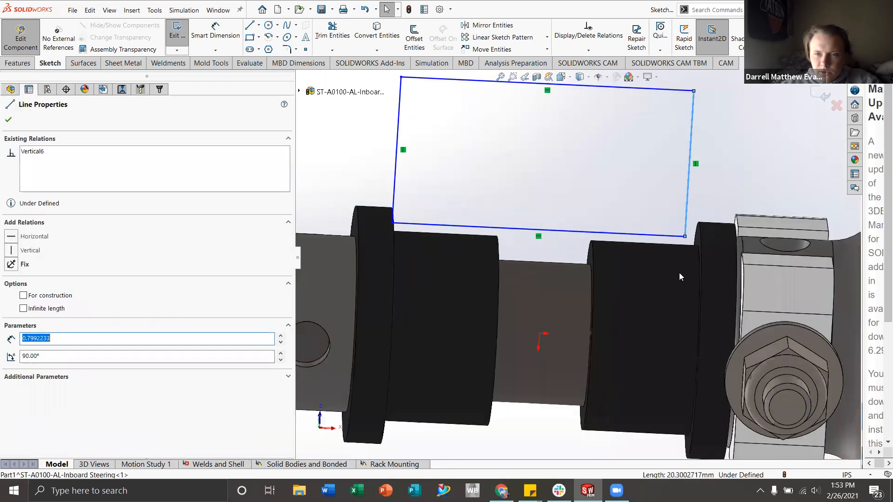
{"action": "scroll", "coordinate": [679, 273], "scroll_direction": "up", "scroll_amount": 1}
{"action": "key", "text": "Escape"}
{"action": "scroll", "coordinate": [569, 241], "scroll_direction": "up", "scroll_amount": 1}
{"action": "middle_click_drag", "start_coordinate": [567, 240], "coordinate": [447, 210]}
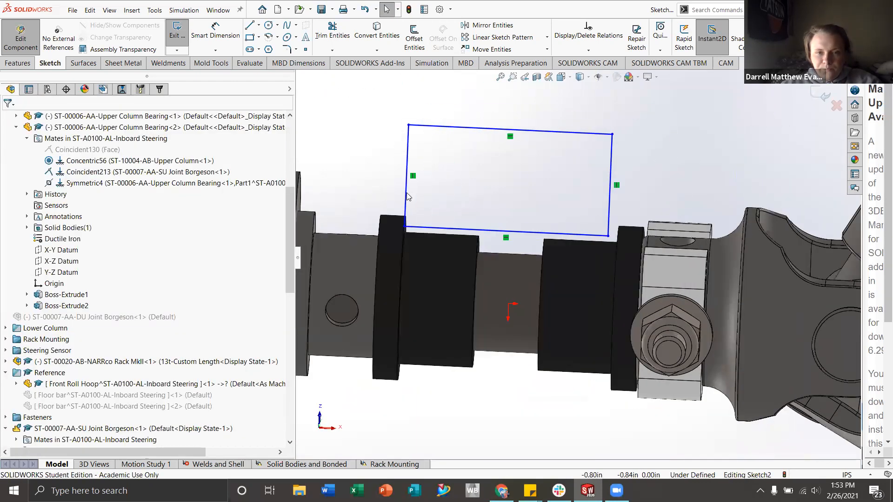
- Move the rectangle's side line nearest the steering wheel slightly inward, clear of the bearing's shoulder
{"action": "left_click_drag", "start_coordinate": [405, 194], "coordinate": [420, 208]}
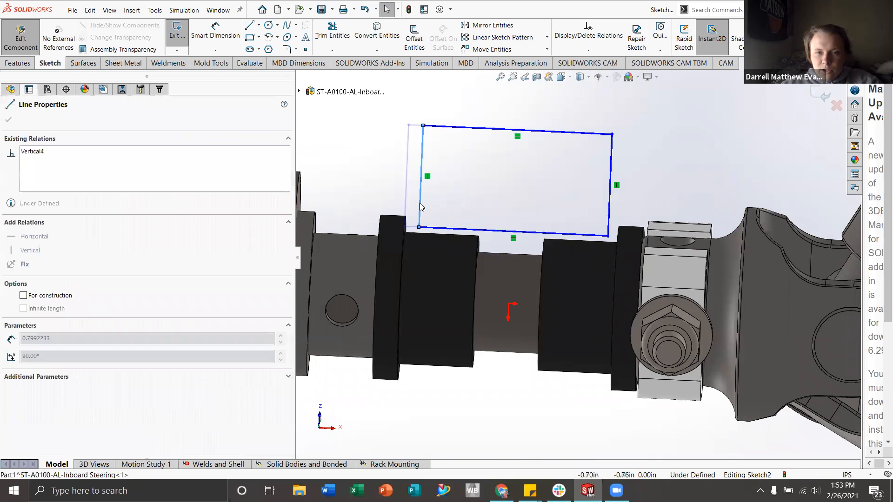
{"action": "left_click", "coordinate": [357, 184]}
{"action": "scroll", "coordinate": [431, 240], "scroll_direction": "down", "scroll_amount": 2}
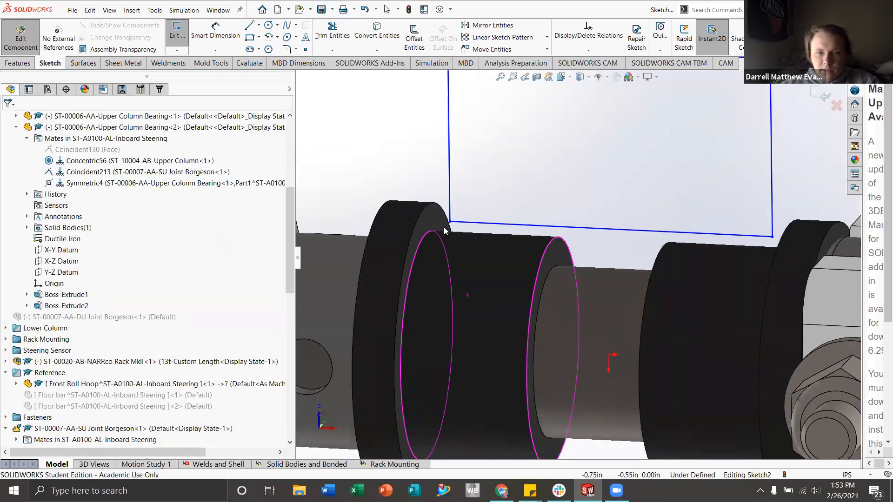
{"action": "scroll", "coordinate": [516, 218], "scroll_direction": "up", "scroll_amount": 3}
{"action": "scroll", "coordinate": [523, 245], "scroll_direction": "down", "scroll_amount": 5}
{"action": "left_click", "coordinate": [502, 244]}
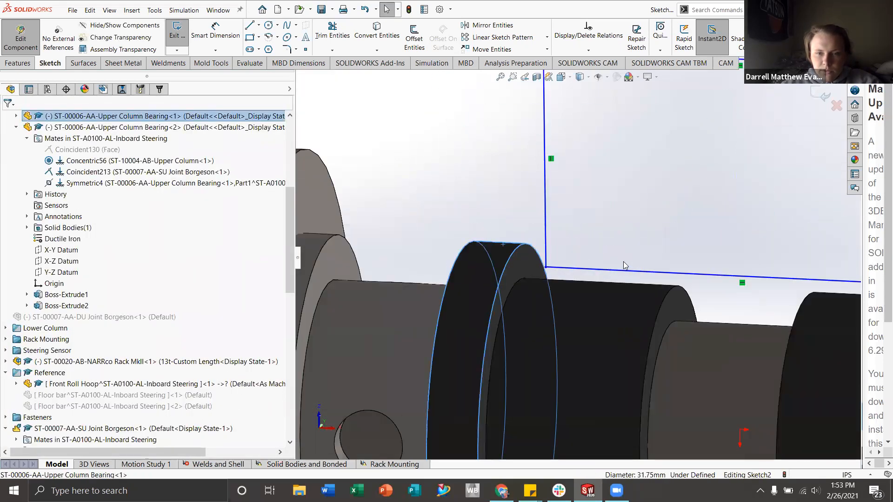
{"action": "scroll", "coordinate": [582, 258], "scroll_direction": "up", "scroll_amount": 4}
{"action": "left_click", "coordinate": [597, 160]}
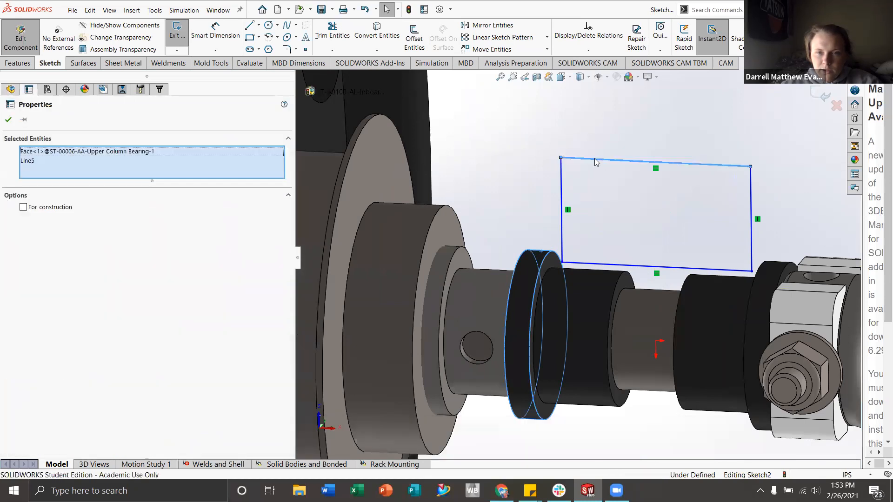
{"action": "left_click", "coordinate": [533, 190]}
{"action": "scroll", "coordinate": [578, 258], "scroll_direction": "up", "scroll_amount": 1}
{"action": "scroll", "coordinate": [611, 268], "scroll_direction": "down", "scroll_amount": 2}
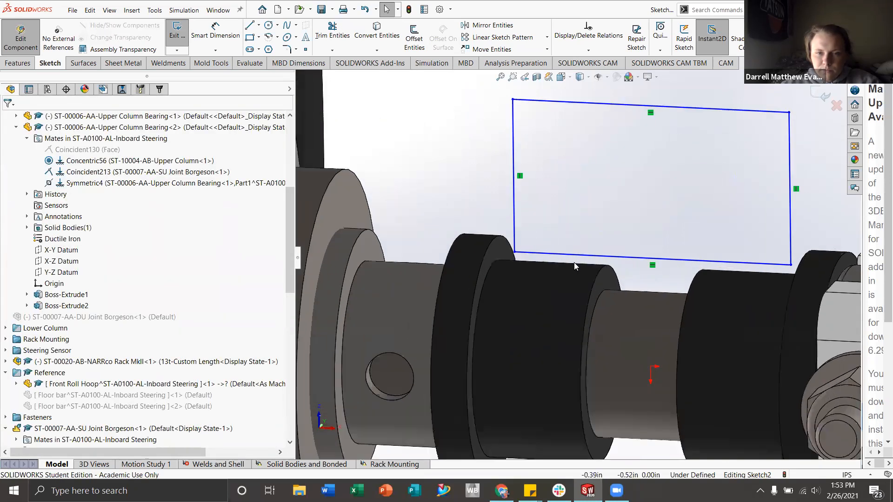
{"action": "scroll", "coordinate": [606, 272], "scroll_direction": "up", "scroll_amount": 1}
{"action": "scroll", "coordinate": [563, 264], "scroll_direction": "down", "scroll_amount": 5}
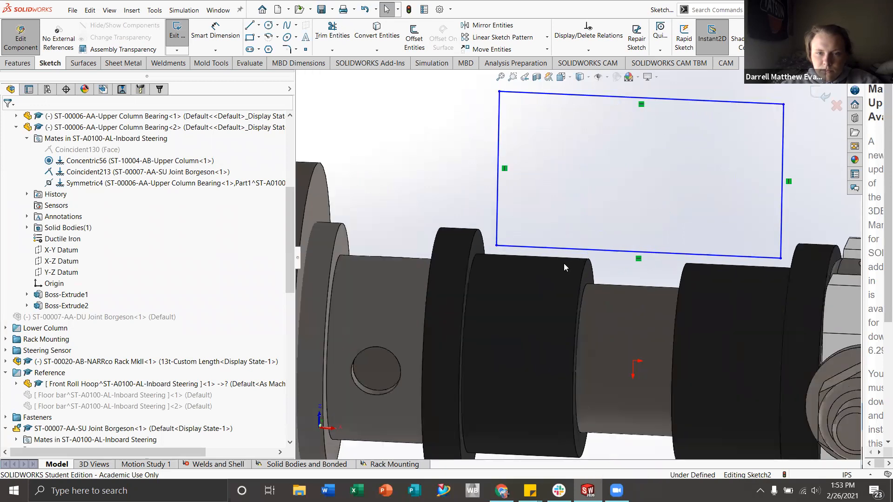
{"action": "key", "text": "Escape"}
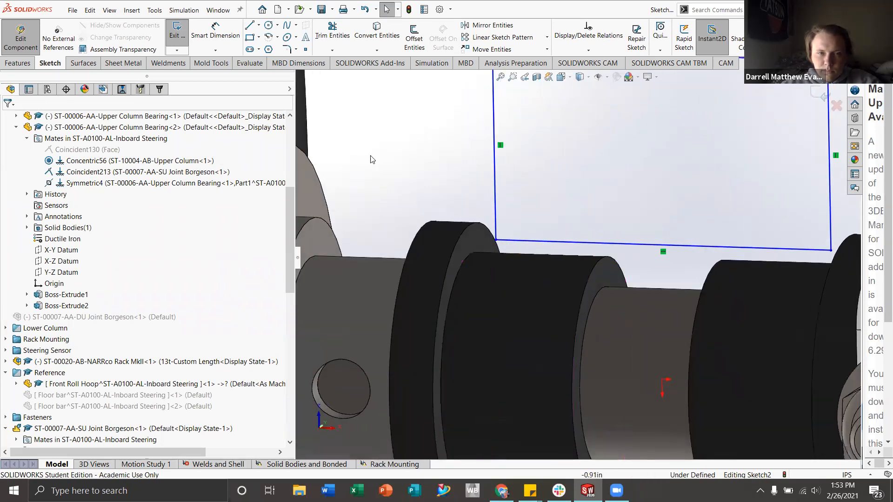
- Add a pierce relation between the rectangle's lower corner nearest the steering wheel and the bearing's circular shoulder edge
{"action": "left_click", "coordinate": [496, 241]}
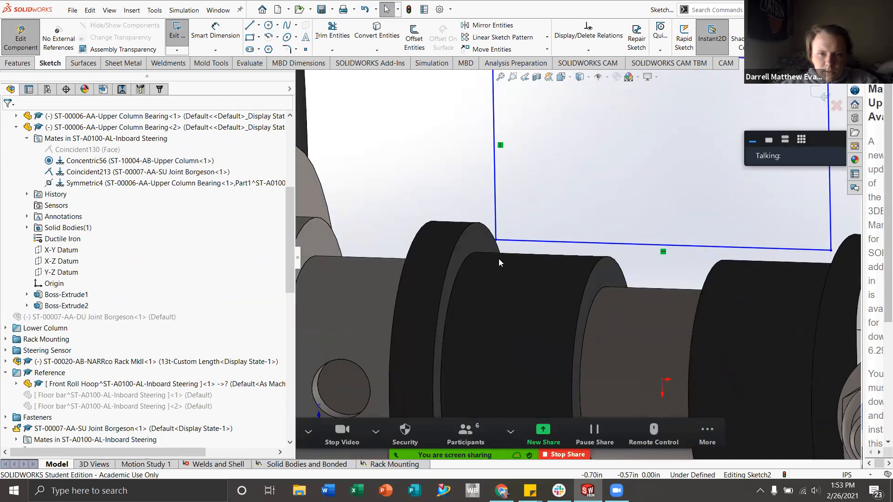
{"action": "left_click", "coordinate": [463, 262], "text": "ctrl"}
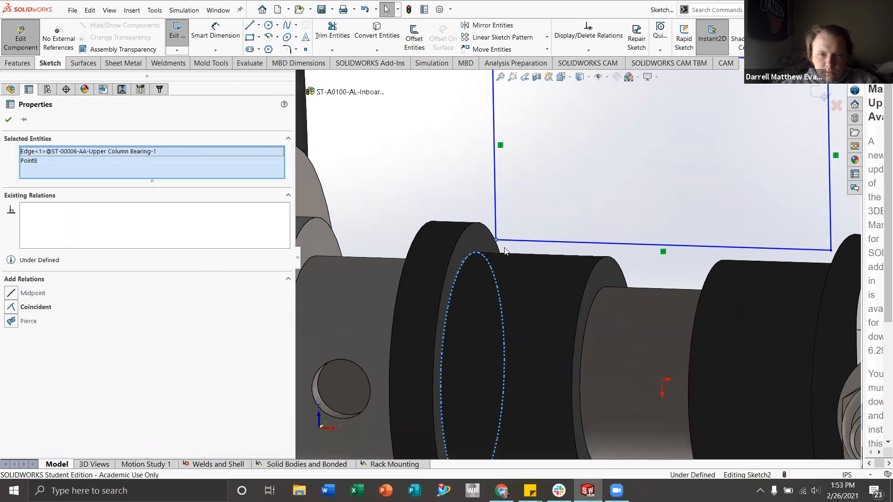
{"action": "left_click", "coordinate": [517, 223]}
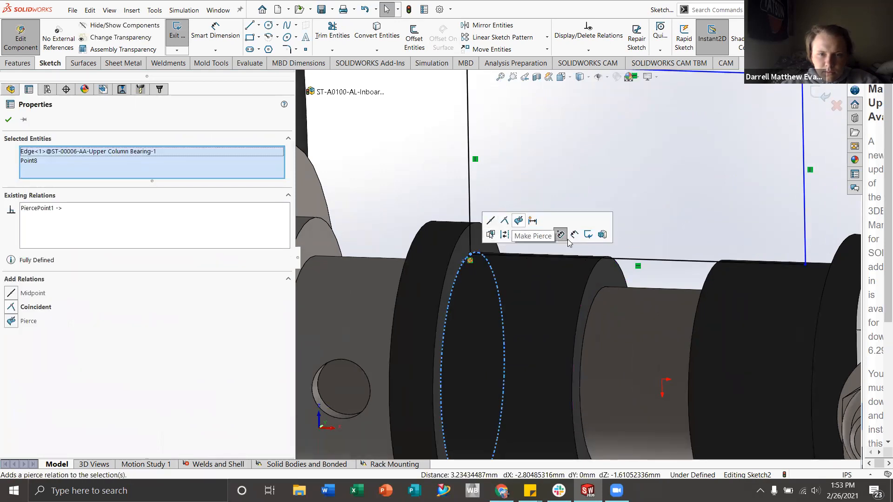
{"action": "key", "text": "Escape"}
{"action": "scroll", "coordinate": [577, 248], "scroll_direction": "up", "scroll_amount": 4}
{"action": "scroll", "coordinate": [572, 242], "scroll_direction": "down", "scroll_amount": 4}
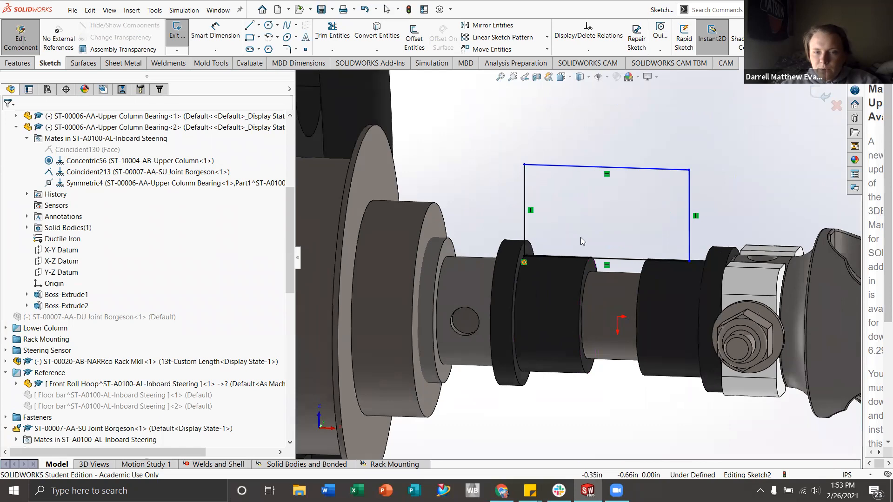
- Check the relations of the rectangle's lower line and its side line nearest the steering wheel
{"action": "middle_click_drag", "start_coordinate": [561, 238], "coordinate": [616, 269]}
{"action": "left_click", "coordinate": [612, 261]}
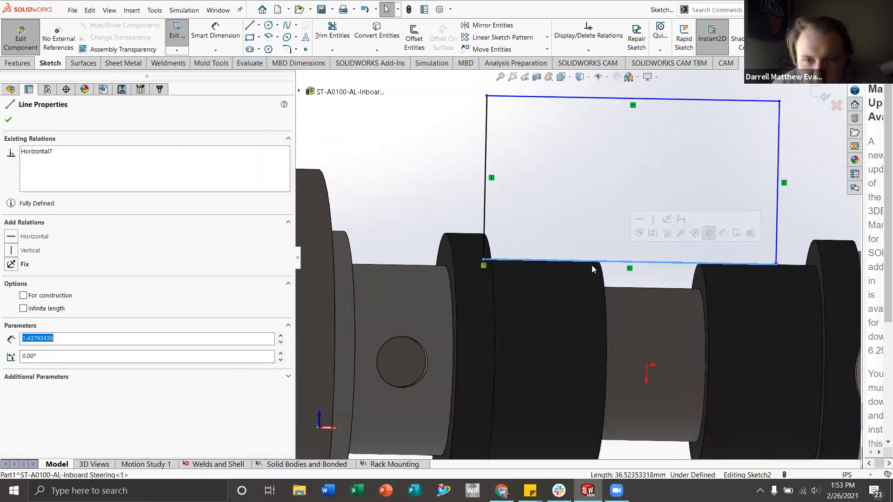
{"action": "left_click", "coordinate": [484, 197], "text": "ctrl"}
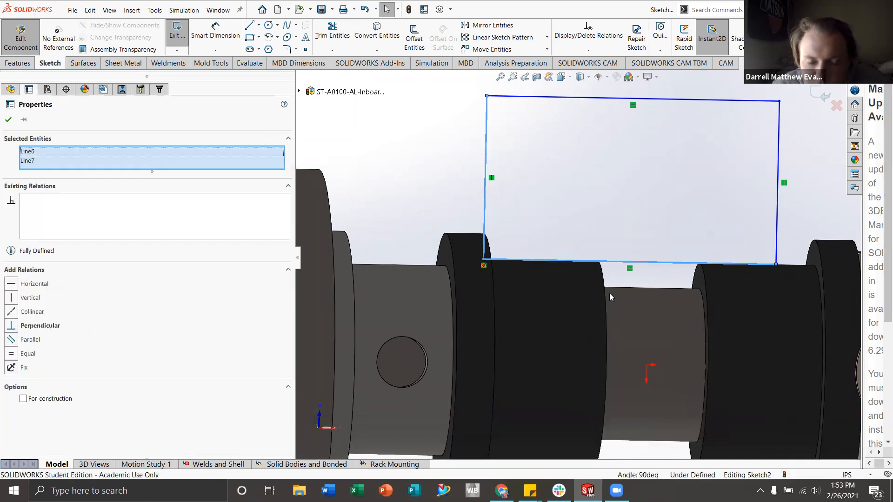
{"action": "scroll", "coordinate": [605, 288], "scroll_direction": "up", "scroll_amount": 4}
{"action": "scroll", "coordinate": [591, 270], "scroll_direction": "down", "scroll_amount": 2}
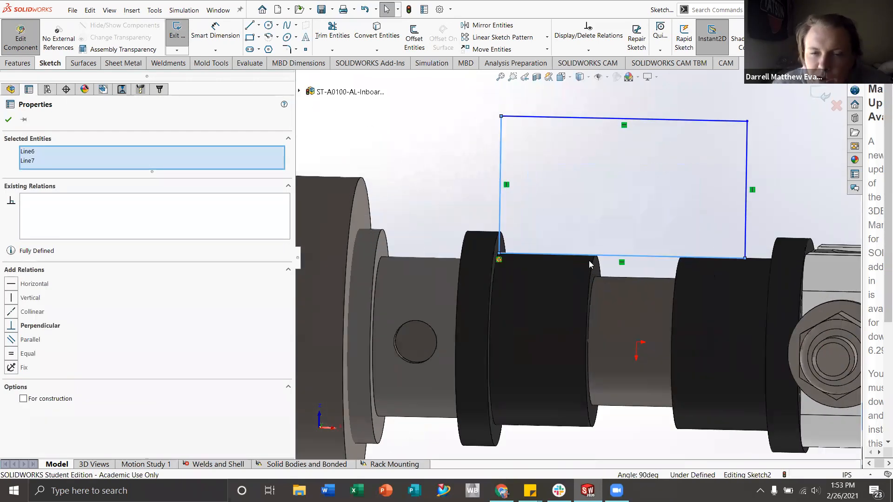
- Add a pierce relation between the rectangle's lower corner nearest the universal joint and the second bearing's 25.45 mm circular shoulder edge
{"action": "scroll", "coordinate": [588, 263], "scroll_direction": "down", "scroll_amount": 3}
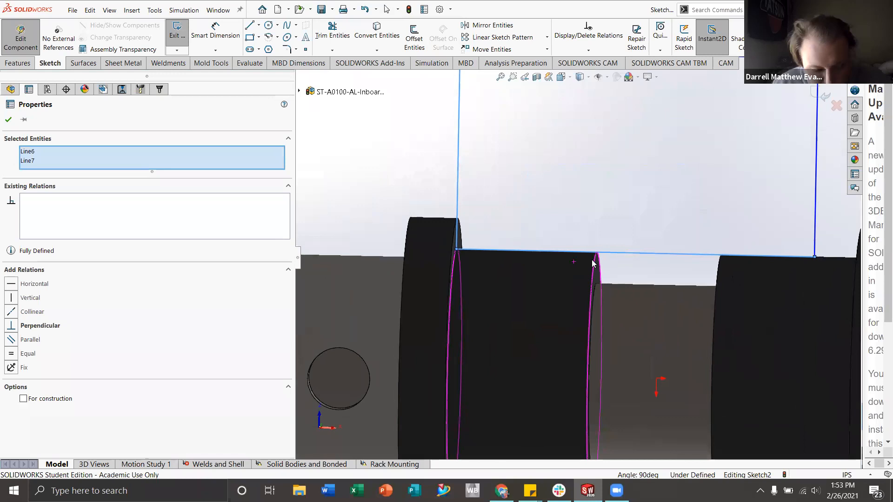
{"action": "scroll", "coordinate": [641, 287], "scroll_direction": "up", "scroll_amount": 8}
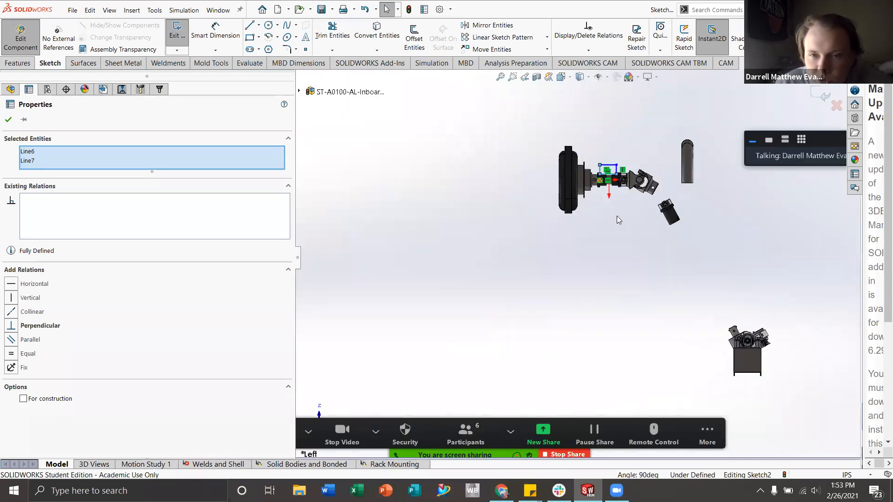
{"action": "scroll", "coordinate": [605, 209], "scroll_direction": "down", "scroll_amount": 4}
{"action": "scroll", "coordinate": [585, 204], "scroll_direction": "down", "scroll_amount": 5}
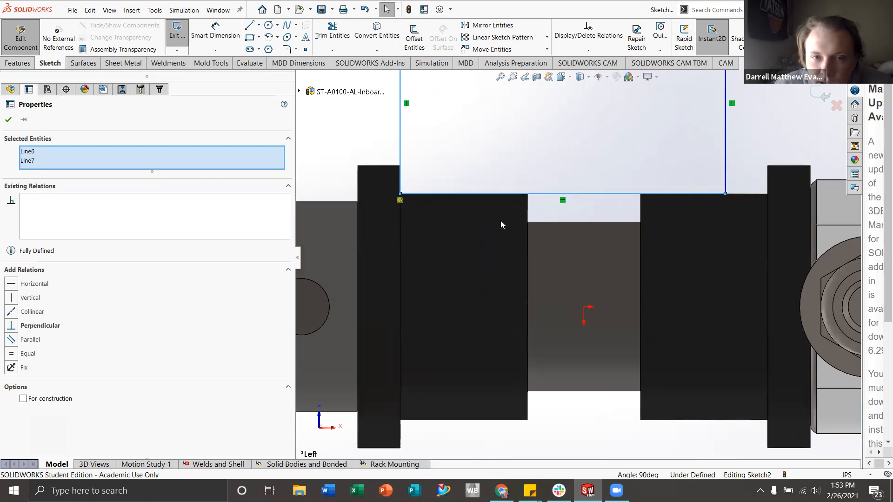
{"action": "key", "text": "Escape"}
{"action": "scroll", "coordinate": [735, 191], "scroll_direction": "up", "scroll_amount": 2}
{"action": "middle_click_drag", "start_coordinate": [741, 195], "coordinate": [730, 215]}
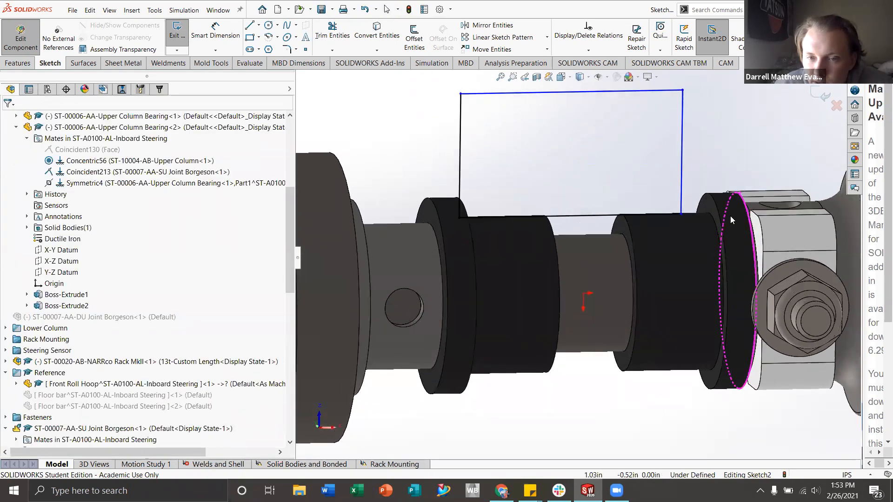
{"action": "scroll", "coordinate": [716, 214], "scroll_direction": "down", "scroll_amount": 2}
{"action": "left_click", "coordinate": [709, 243]}
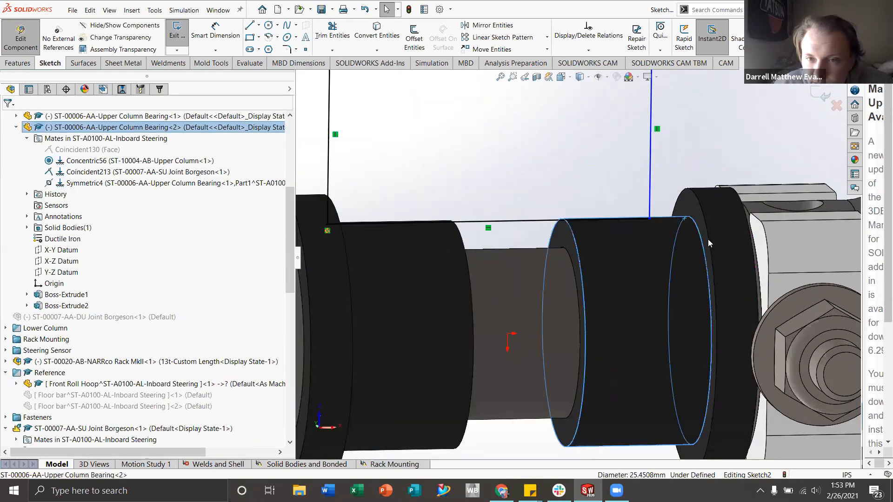
{"action": "key", "text": "Escape"}
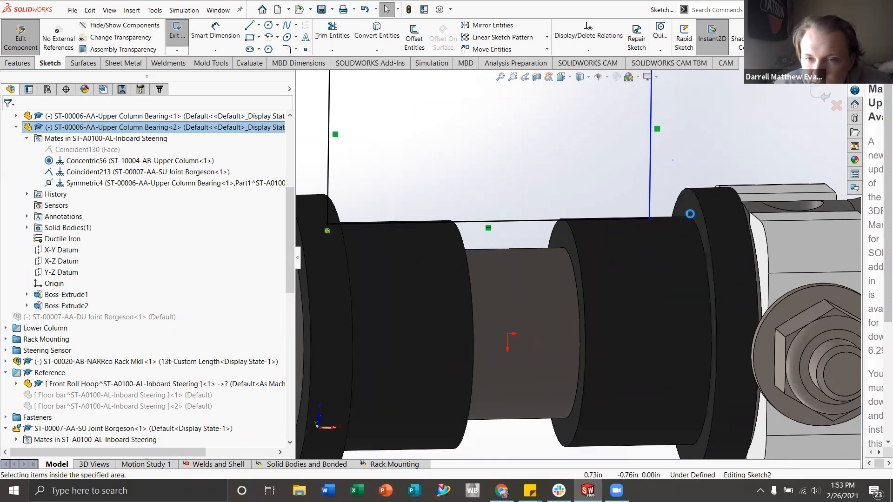
{"action": "left_click", "coordinate": [694, 226]}
{"action": "left_click", "coordinate": [697, 224]}
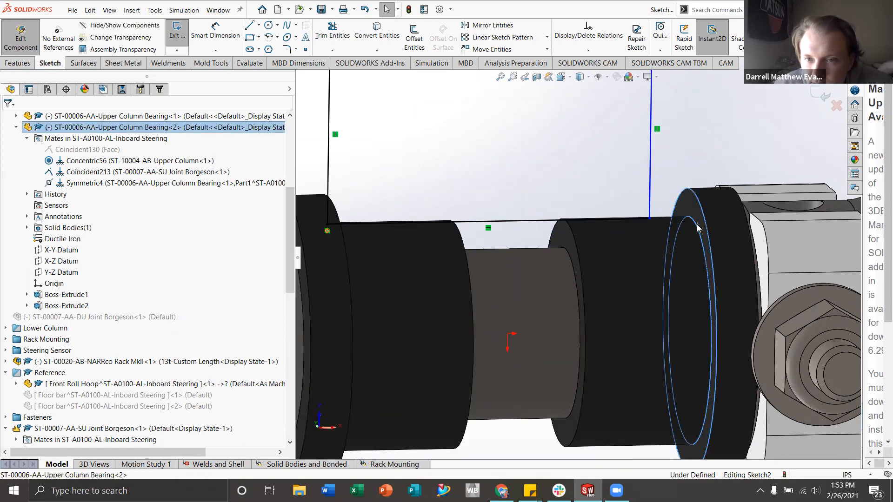
{"action": "left_click", "coordinate": [696, 226]}
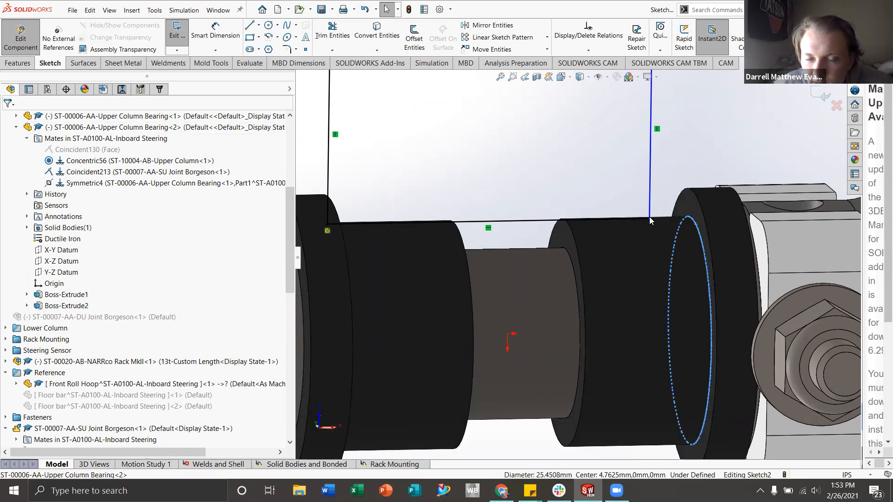
{"action": "left_click", "coordinate": [650, 219], "text": "ctrl"}
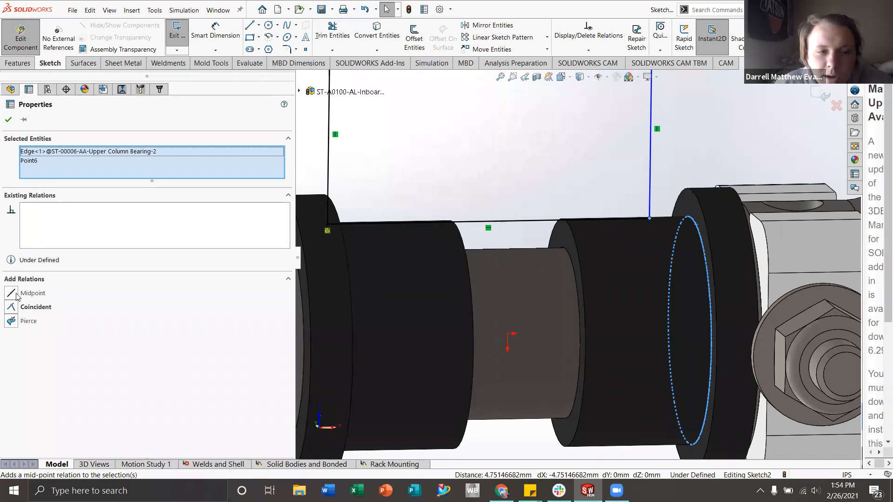
{"action": "left_click", "coordinate": [11, 320]}
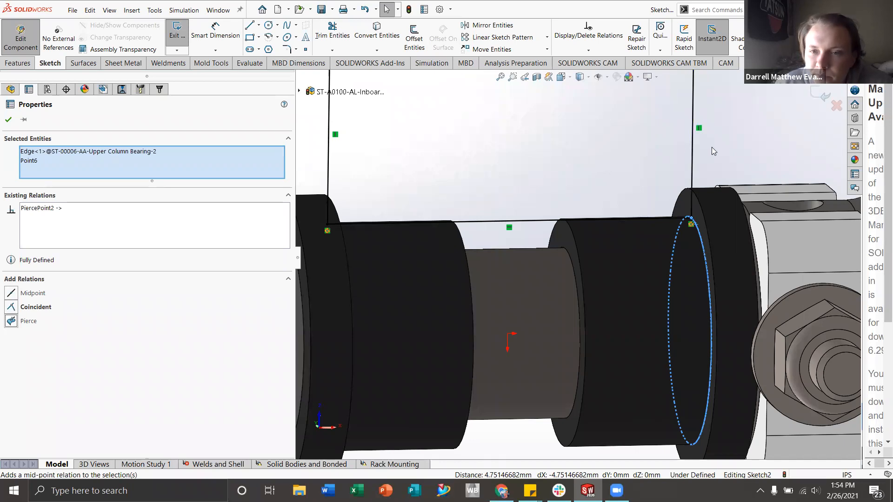
{"action": "key", "text": "Escape"}
- Lower the rectangle's upper line to just above the flanges of the upper column bearings
{"action": "scroll", "coordinate": [586, 240], "scroll_direction": "up", "scroll_amount": 3}
{"action": "middle_click_drag", "start_coordinate": [593, 208], "coordinate": [592, 197]}
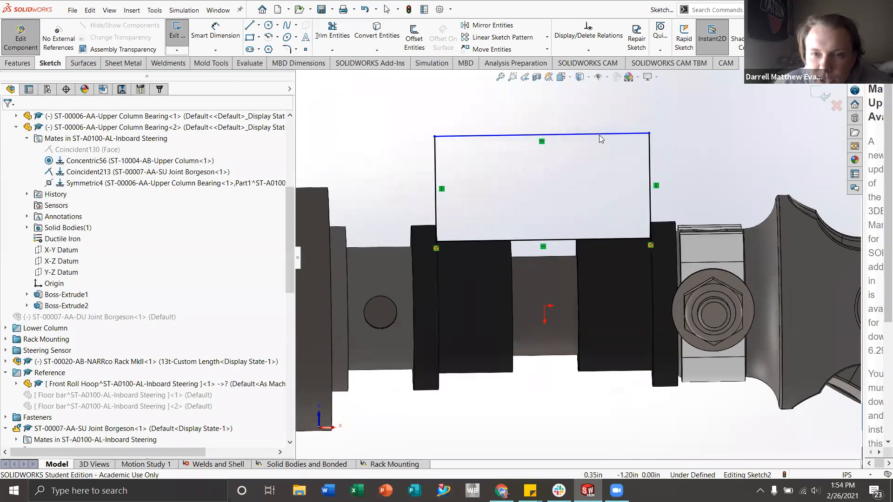
{"action": "mouse_move", "coordinate": [600, 141]}
{"action": "left_mouse_down"}
{"action": "mouse_move", "coordinate": [598, 225]}
{"action": "mouse_move", "coordinate": [606, 199]}
{"action": "mouse_move", "coordinate": [604, 221]}
{"action": "left_mouse_up"}
{"action": "key", "text": "Escape"}
- Add a pierce relation between the rectangle's upper corner nearest the universal joint and the outer circular edge of the second bearing's flange
{"action": "mouse_move", "coordinate": [642, 232]}
{"action": "middle_mouse_down"}
{"action": "mouse_move", "coordinate": [660, 237]}
{"action": "mouse_move", "coordinate": [651, 223]}
{"action": "middle_mouse_up"}
{"action": "scroll", "coordinate": [651, 221], "scroll_direction": "down", "scroll_amount": 5}
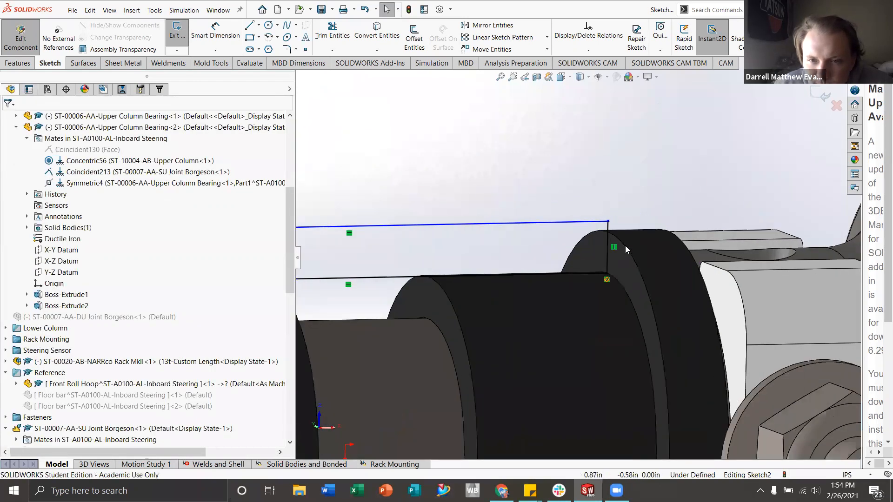
{"action": "left_click", "coordinate": [607, 230]}
{"action": "left_click", "coordinate": [608, 222], "text": "ctrl"}
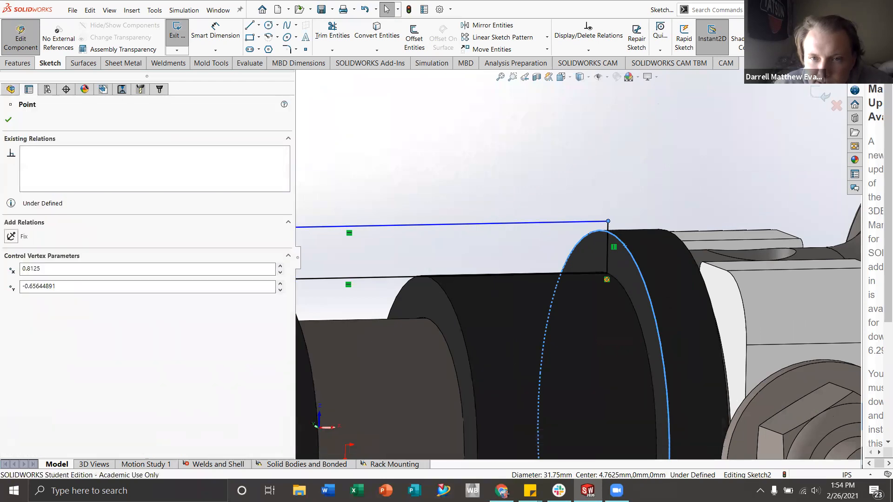
{"action": "left_click", "coordinate": [663, 182]}
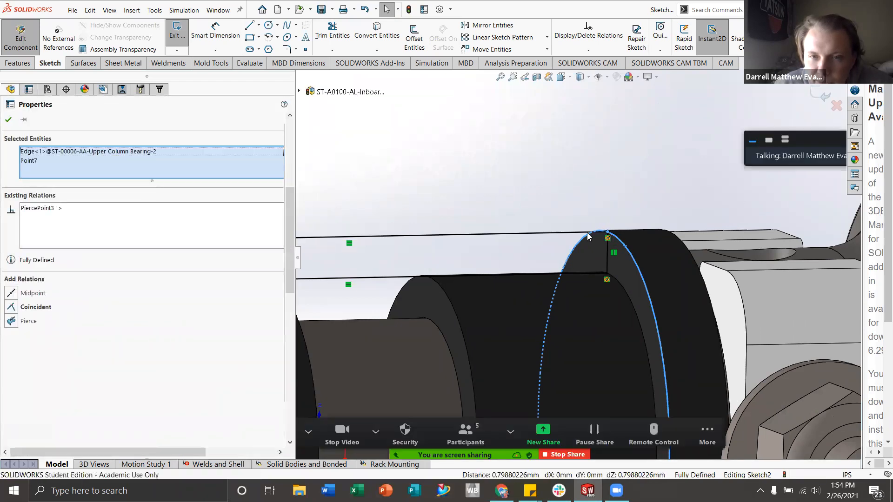
- Delete the pierce relation from the rectangle's lower corner nearest the universal joint
{"action": "scroll", "coordinate": [545, 258], "scroll_direction": "up", "scroll_amount": 4}
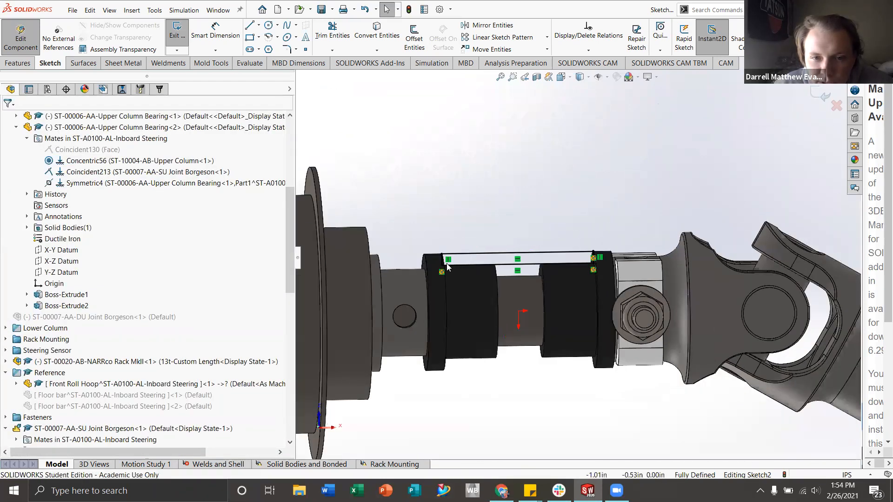
{"action": "scroll", "coordinate": [519, 286], "scroll_direction": "up", "scroll_amount": 4}
{"action": "scroll", "coordinate": [559, 279], "scroll_direction": "down", "scroll_amount": 5}
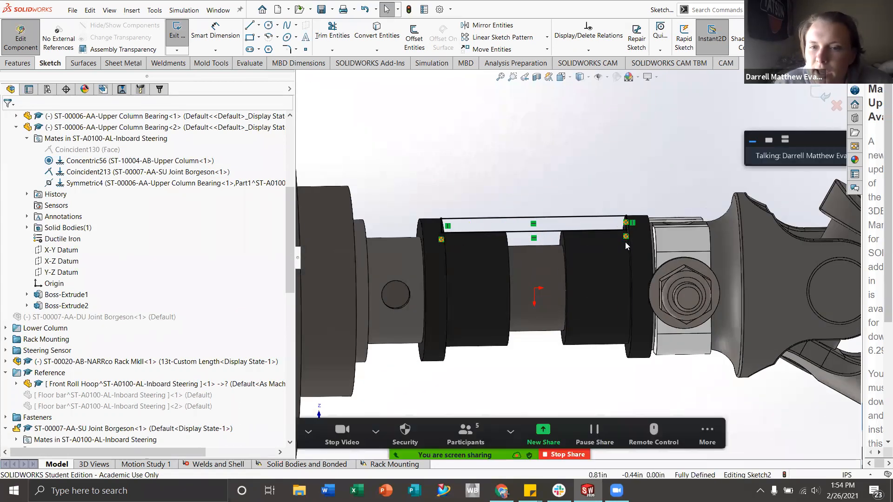
{"action": "scroll", "coordinate": [619, 242], "scroll_direction": "down", "scroll_amount": 5}
{"action": "key", "text": "Escape"}
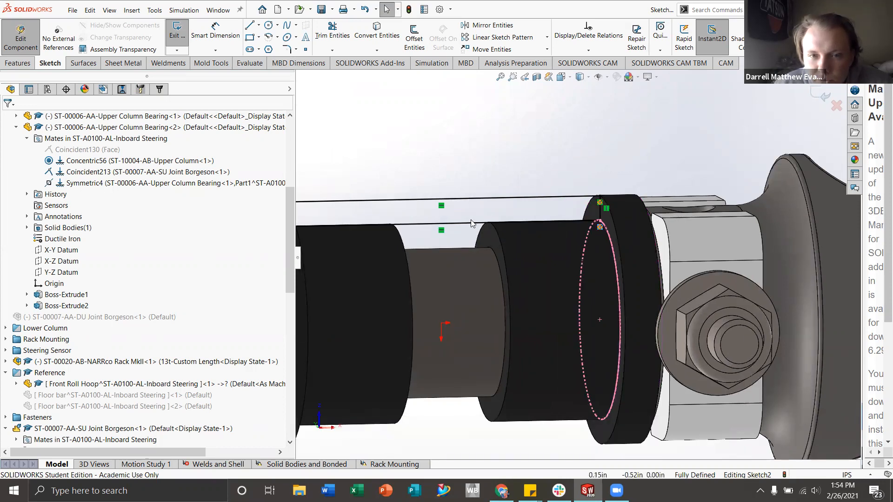
{"action": "left_click", "coordinate": [600, 225]}
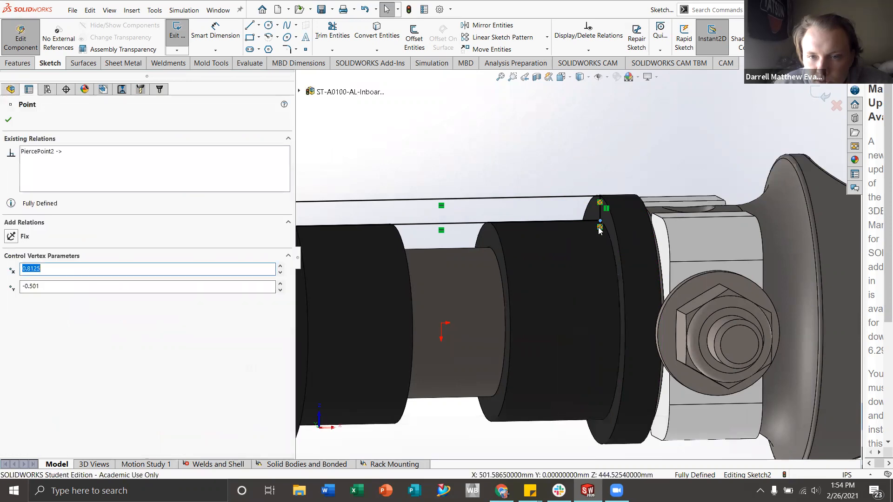
{"action": "left_click", "coordinate": [60, 158]}
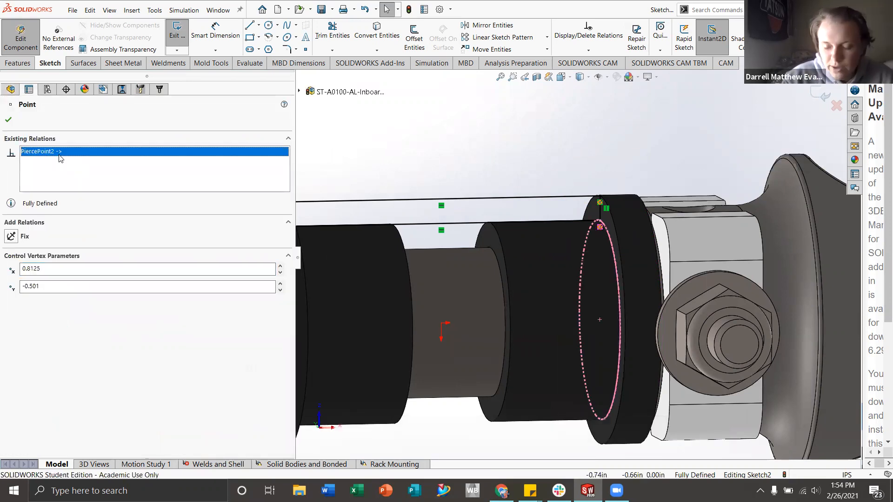
{"action": "key", "text": "Delete"}
{"action": "left_click", "coordinate": [605, 129]}
{"action": "scroll", "coordinate": [579, 258], "scroll_direction": "up", "scroll_amount": 2}
{"action": "middle_click_drag", "start_coordinate": [580, 259], "coordinate": [556, 243]}
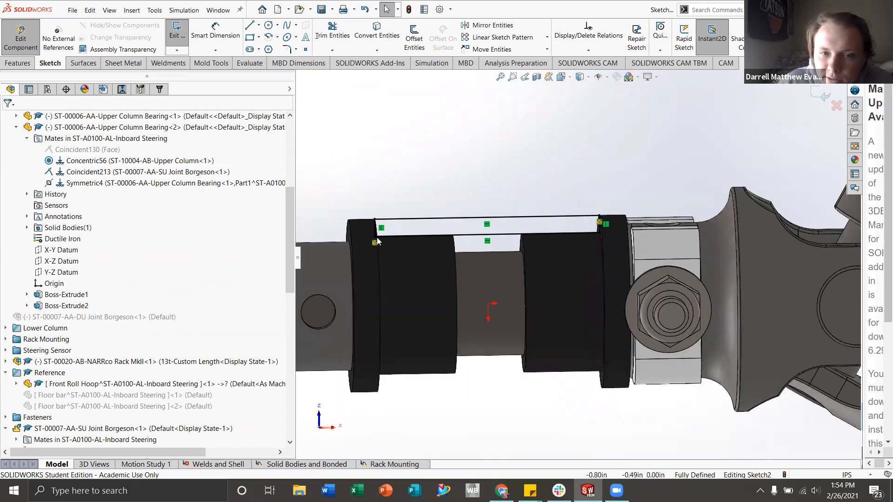
- Sketch a slightly sloping line above the steering assembly, spanning from the steering wheel to the universal joint
{"action": "scroll", "coordinate": [520, 284], "scroll_direction": "up", "scroll_amount": 6}
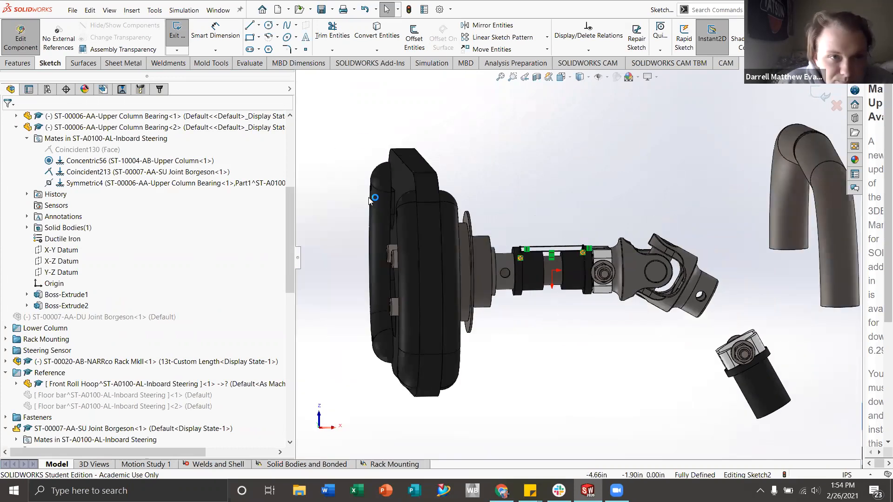
{"action": "key", "text": "l"}
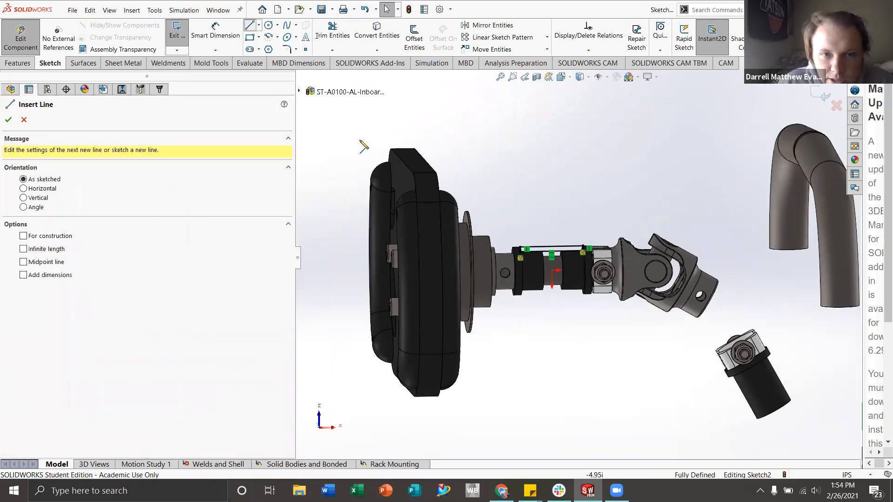
{"action": "left_click", "coordinate": [360, 140]}
{"action": "left_click", "coordinate": [686, 172]}
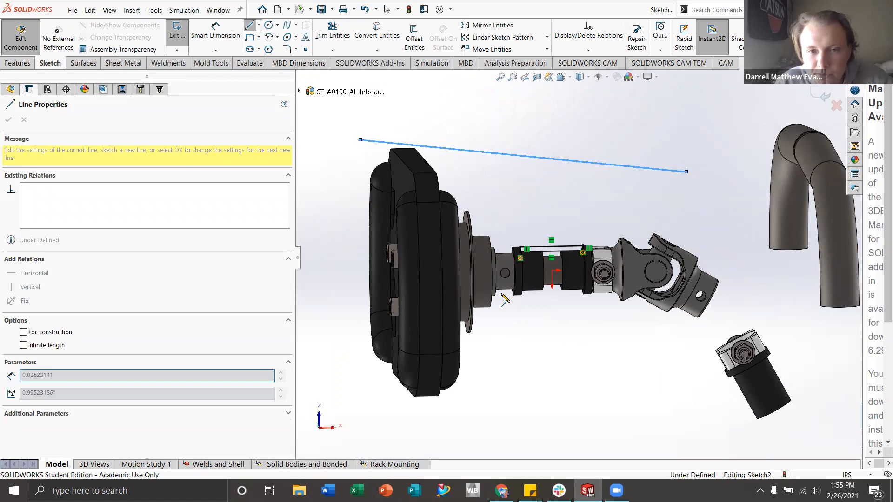
{"action": "key", "text": "Escape"}
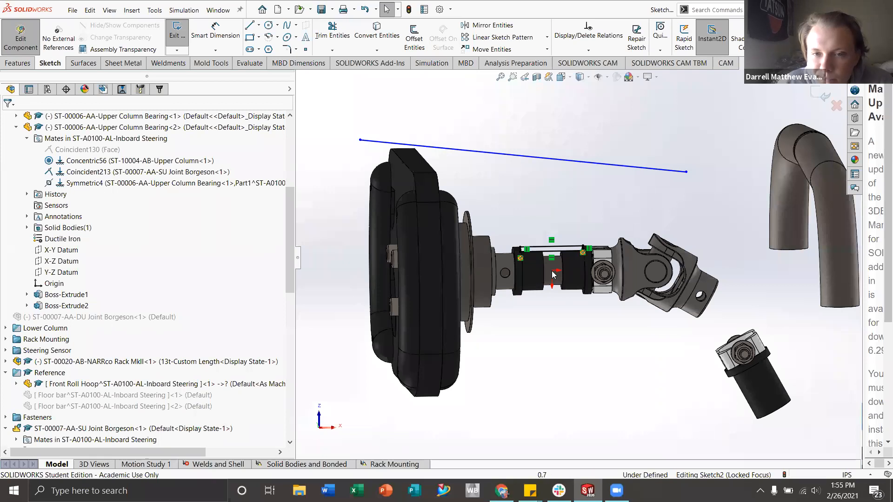
- Add a midpoint relation between the sloping line and the new part's origin
{"action": "scroll", "coordinate": [240, 294], "scroll_direction": "down", "scroll_amount": 12}
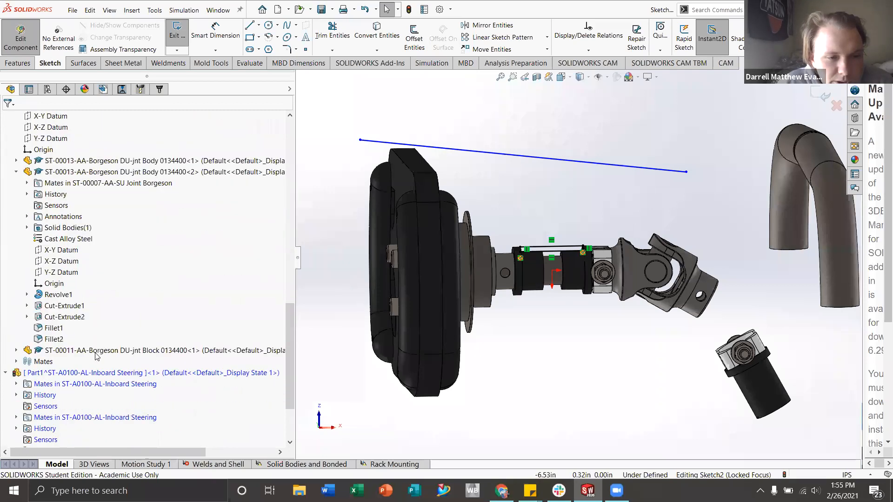
{"action": "left_click", "coordinate": [44, 385]}
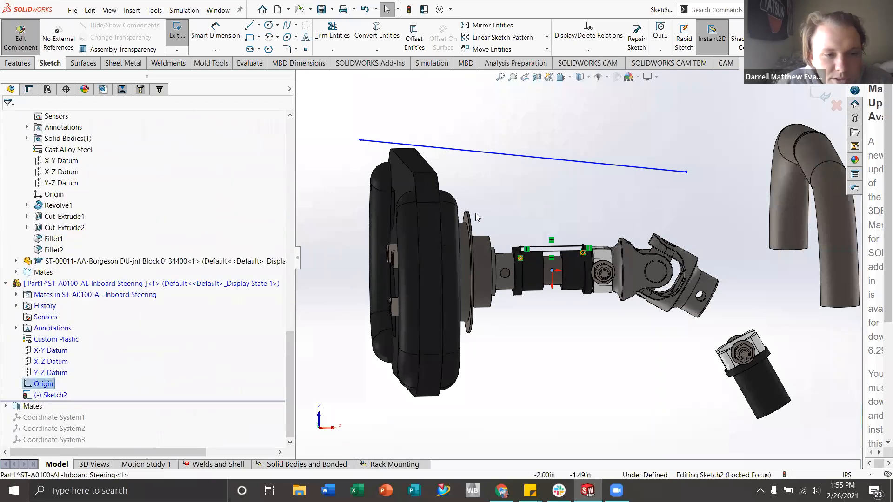
{"action": "left_click", "coordinate": [509, 154], "text": "ctrl"}
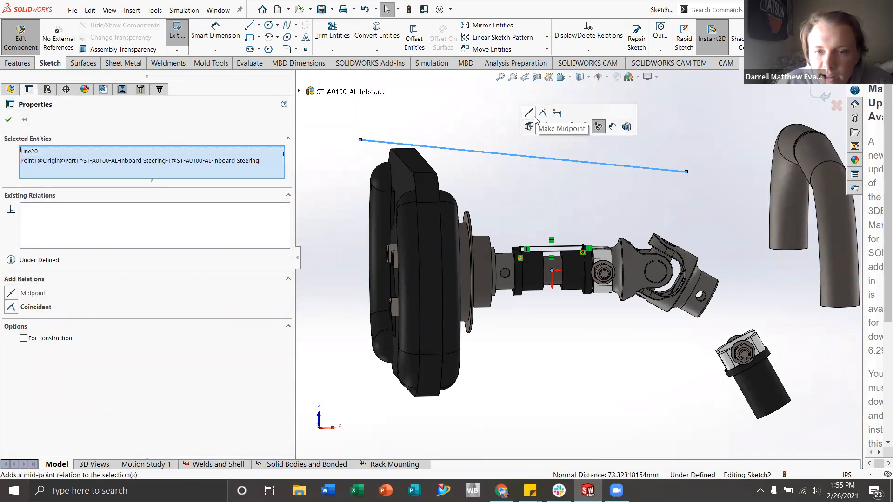
{"action": "left_click", "coordinate": [528, 113]}
{"action": "key", "text": "Escape"}
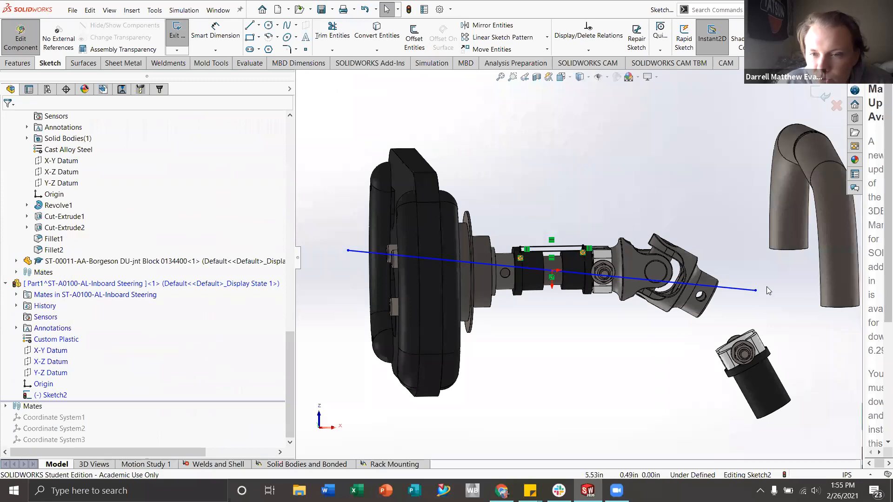
- Make the line through the part's origin horizontal
{"action": "left_click", "coordinate": [742, 289]}
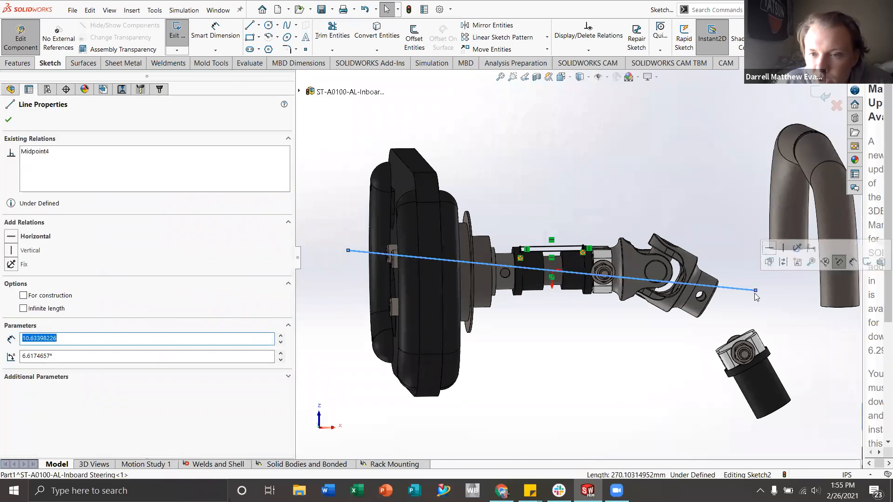
{"action": "left_click", "coordinate": [770, 249]}
{"action": "key", "text": "Escape"}
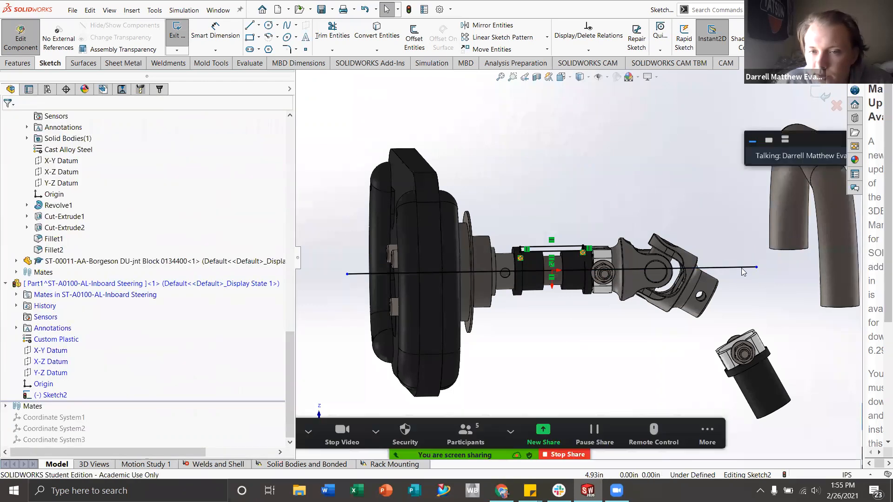
- Convert the horizontal line through the origin to construction geometry with infinite length
{"action": "left_click", "coordinate": [742, 268]}
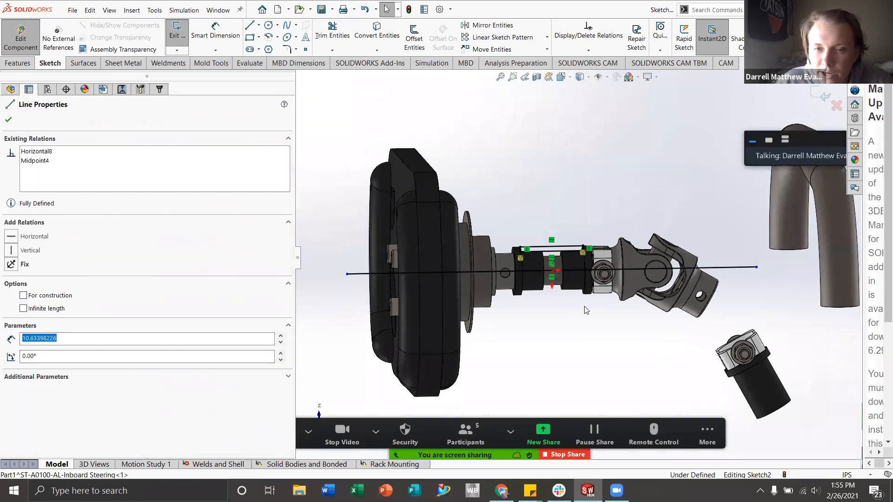
{"action": "left_click", "coordinate": [23, 296]}
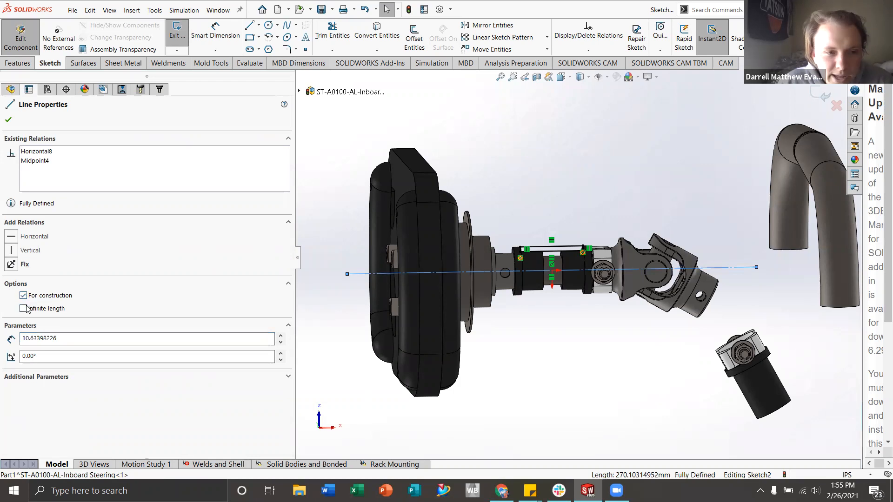
{"action": "left_click", "coordinate": [23, 308]}
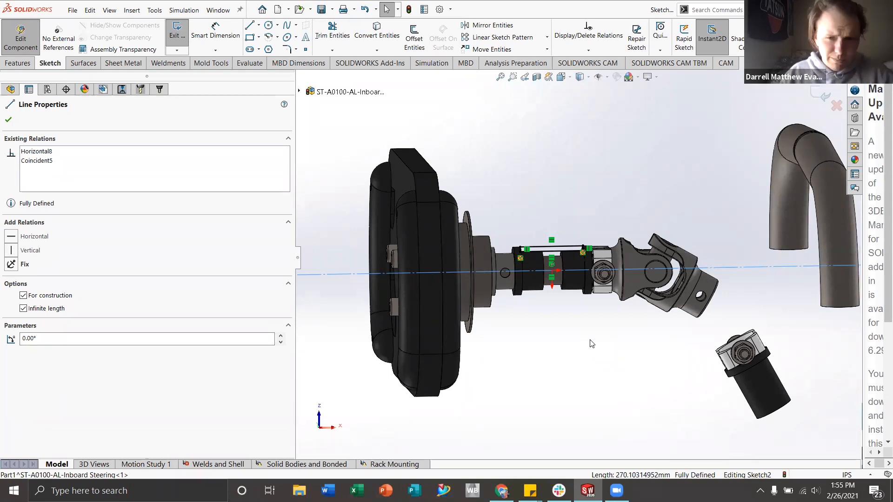
{"action": "left_click", "coordinate": [590, 315]}
{"action": "scroll", "coordinate": [590, 302], "scroll_direction": "up", "scroll_amount": 8}
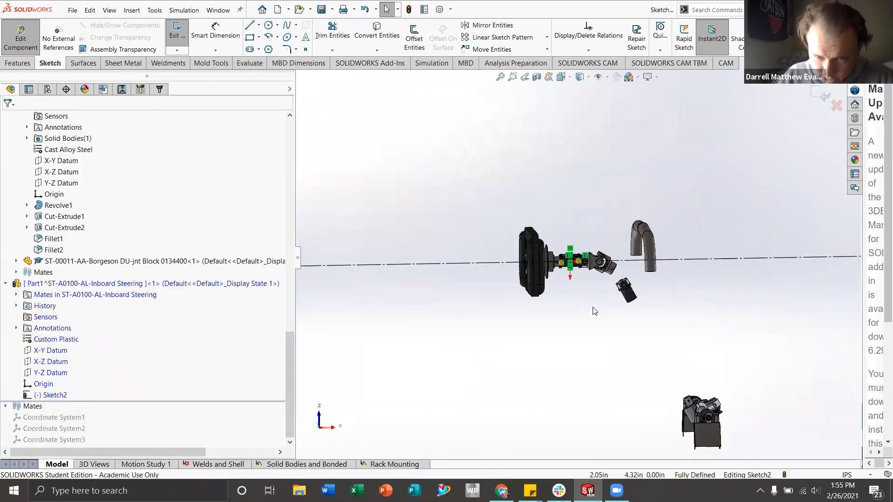
{"action": "scroll", "coordinate": [590, 289], "scroll_direction": "up", "scroll_amount": 3}
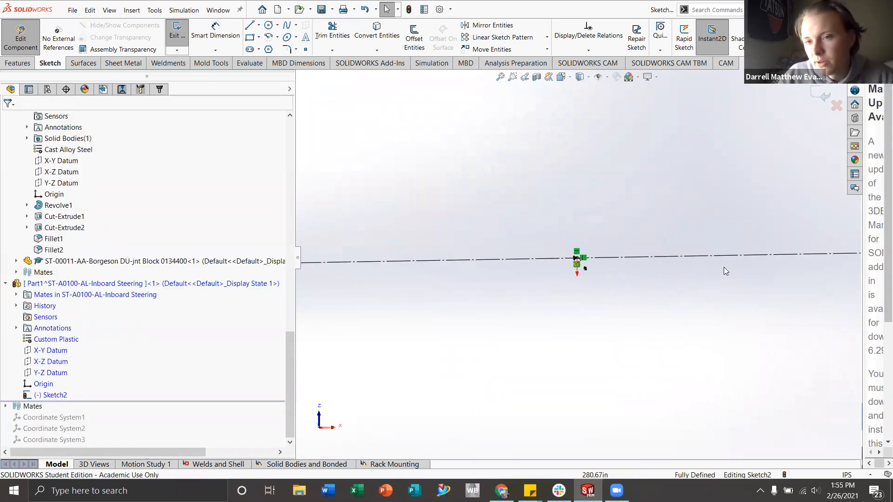
- Exit the sketch of the support's rectangle and centreline, and highlight it to check its placement between the bearings
{"action": "scroll", "coordinate": [581, 267], "scroll_direction": "down", "scroll_amount": 10}
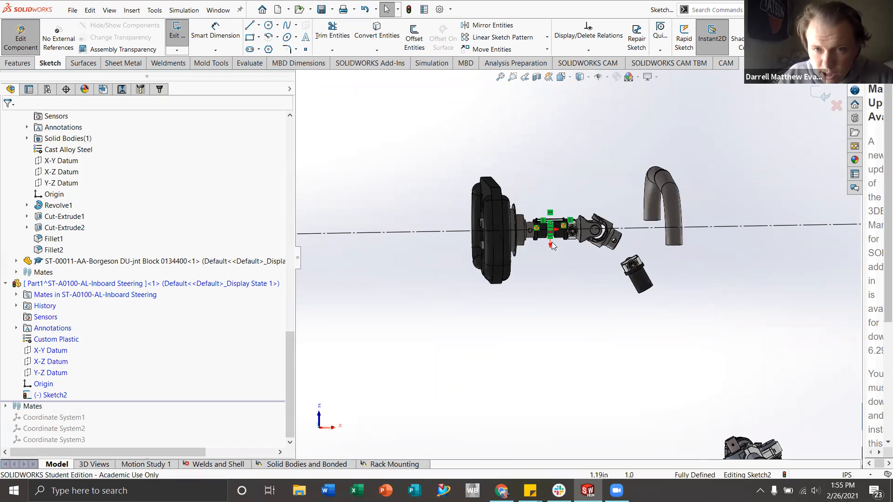
{"action": "scroll", "coordinate": [531, 214], "scroll_direction": "down", "scroll_amount": 3}
{"action": "scroll", "coordinate": [634, 222], "scroll_direction": "up", "scroll_amount": 3}
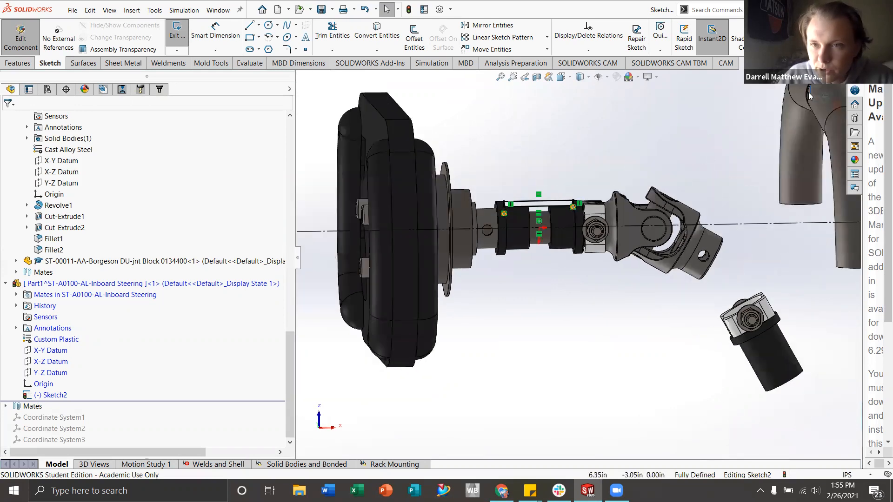
{"action": "key", "text": "z"}
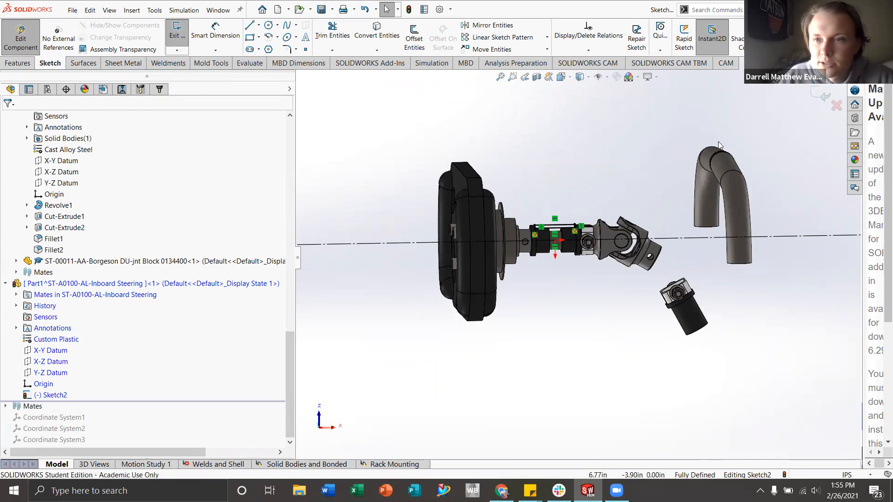
{"action": "left_click", "coordinate": [814, 95]}
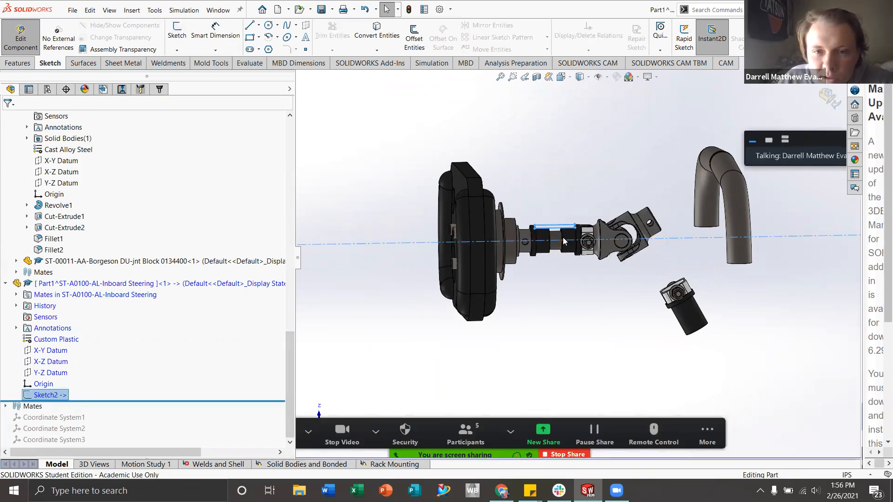
{"action": "scroll", "coordinate": [562, 237], "scroll_direction": "down", "scroll_amount": 4}
{"action": "middle_click_drag", "start_coordinate": [588, 233], "coordinate": [574, 234]}
{"action": "left_click", "coordinate": [583, 320]}
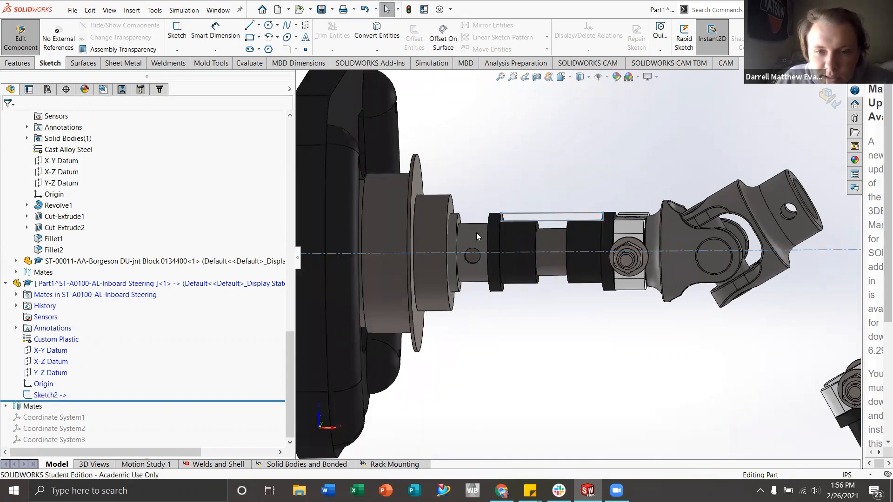
{"action": "left_click", "coordinate": [56, 396]}
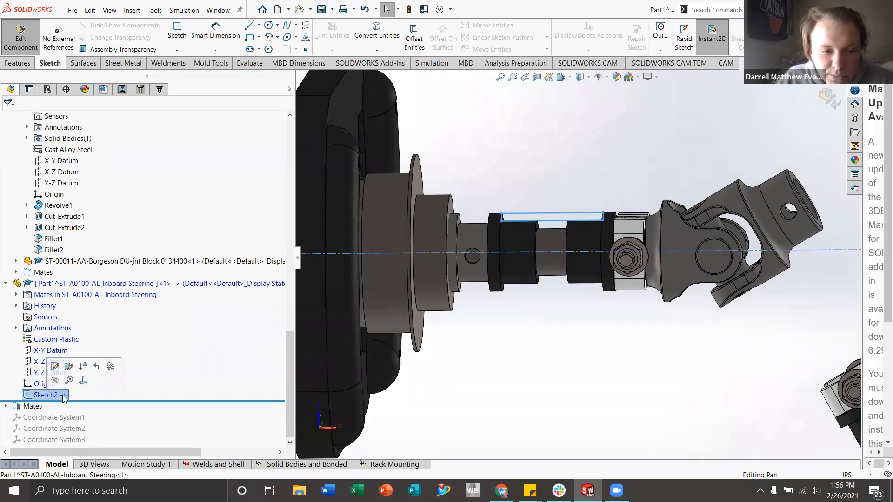
{"action": "left_click", "coordinate": [572, 339]}
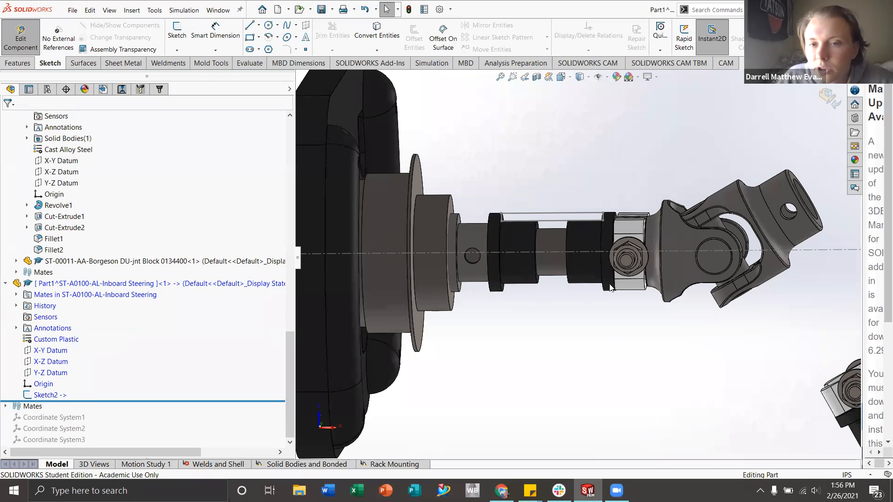
- Examine the upper column bearing next to the universal joint, including its mates and its location among the assembly components
{"action": "scroll", "coordinate": [581, 262], "scroll_direction": "up", "scroll_amount": 3}
{"action": "scroll", "coordinate": [584, 251], "scroll_direction": "down", "scroll_amount": 4}
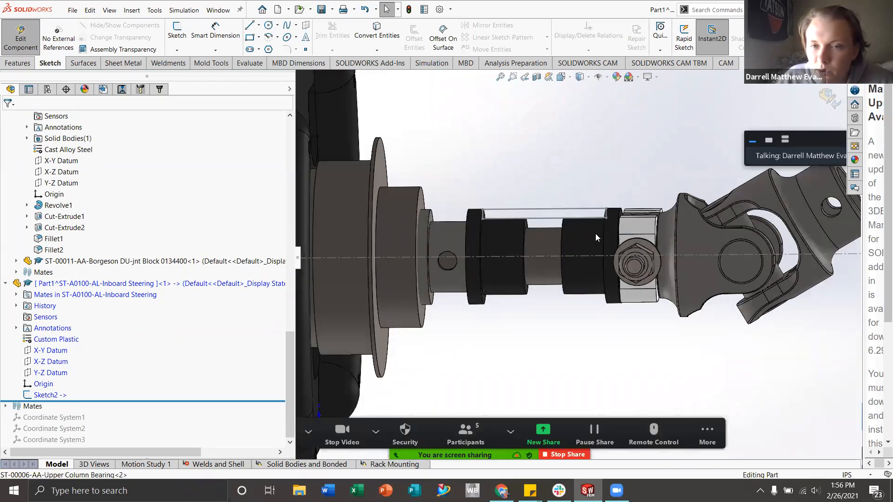
{"action": "left_click", "coordinate": [595, 234]}
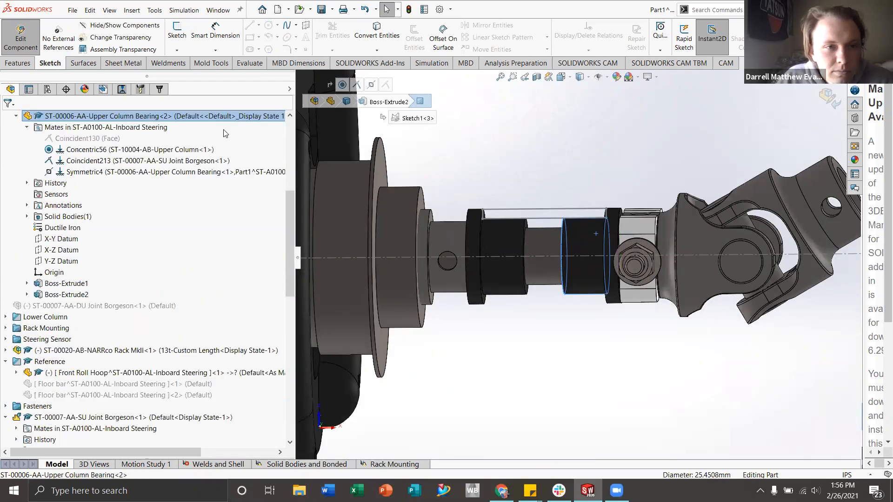
{"action": "left_click", "coordinate": [487, 152]}
{"action": "scroll", "coordinate": [134, 120], "scroll_direction": "down", "scroll_amount": 12}
{"action": "scroll", "coordinate": [129, 244], "scroll_direction": "up", "scroll_amount": 1}
{"action": "scroll", "coordinate": [129, 245], "scroll_direction": "up", "scroll_amount": 6}
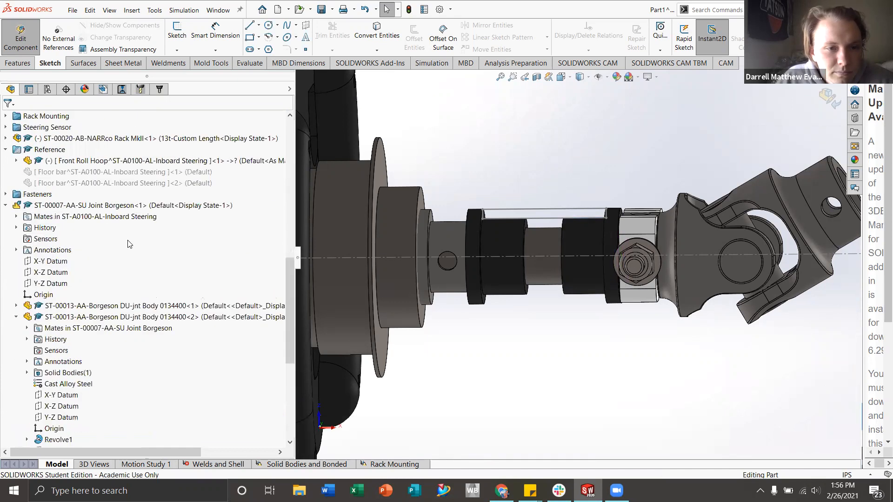
{"action": "scroll", "coordinate": [106, 215], "scroll_direction": "up", "scroll_amount": 2}
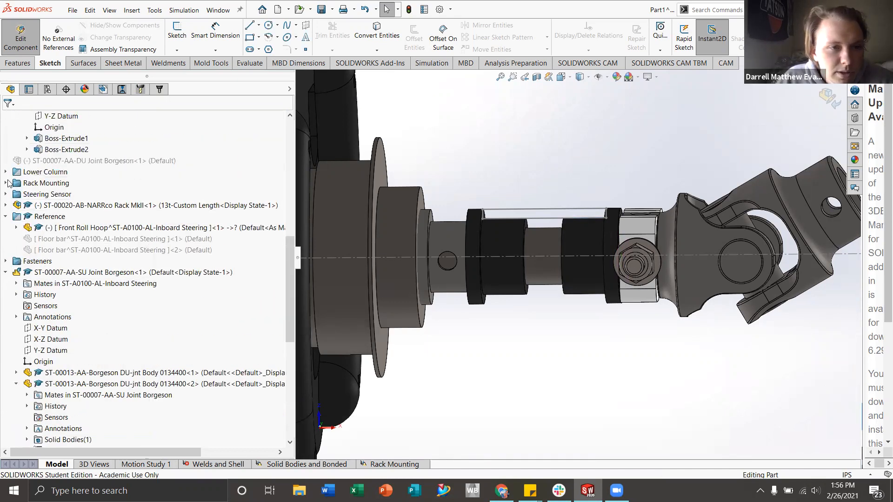
{"action": "scroll", "coordinate": [70, 214], "scroll_direction": "up", "scroll_amount": 8}
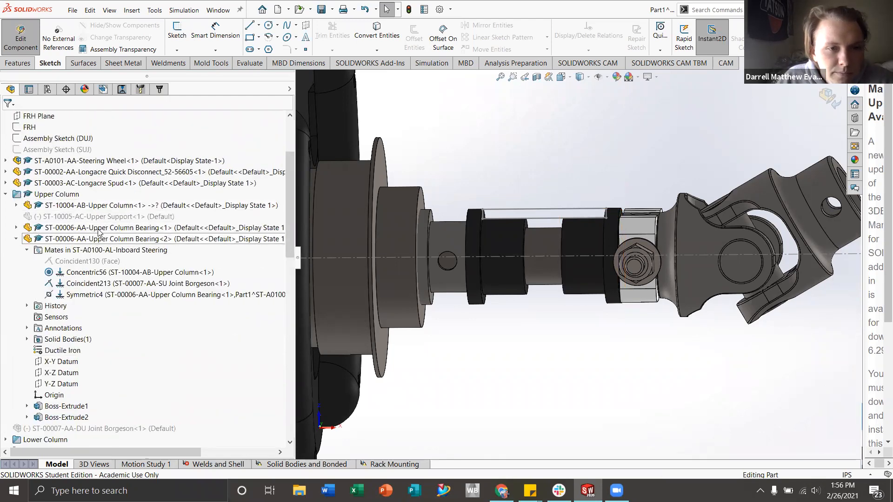
{"action": "left_click", "coordinate": [98, 240]}
{"action": "scroll", "coordinate": [612, 232], "scroll_direction": "up", "scroll_amount": 5}
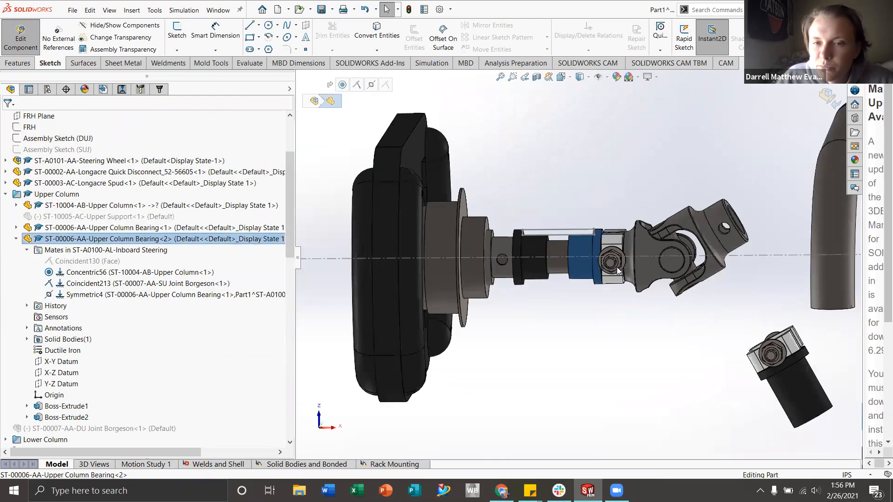
{"action": "scroll", "coordinate": [601, 251], "scroll_direction": "down", "scroll_amount": 7}
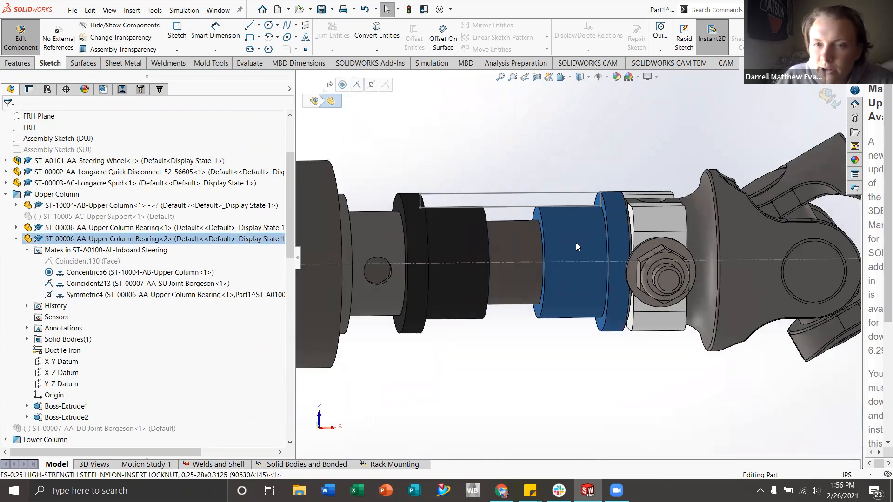
- Examine the rectangle's outer edge and how the sketched profile fits between the two upper column bearings
{"action": "left_click", "coordinate": [483, 193]}
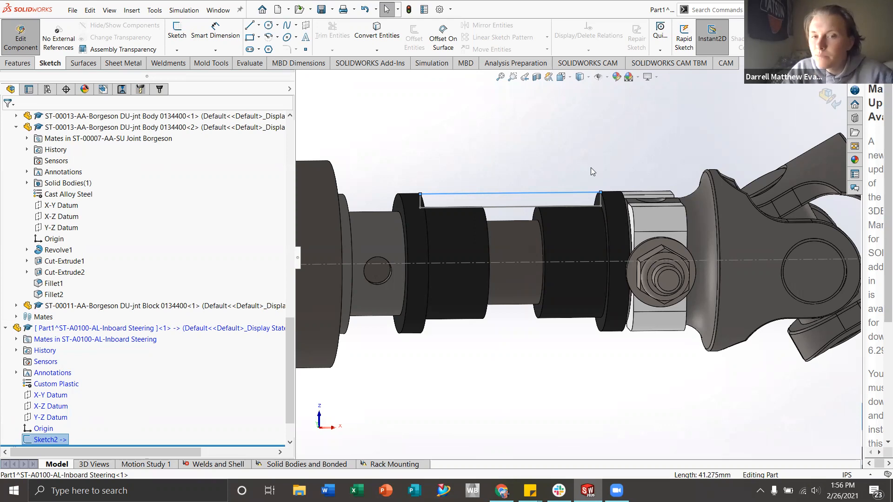
{"action": "left_click", "coordinate": [628, 162]}
{"action": "scroll", "coordinate": [604, 209], "scroll_direction": "up", "scroll_amount": 2}
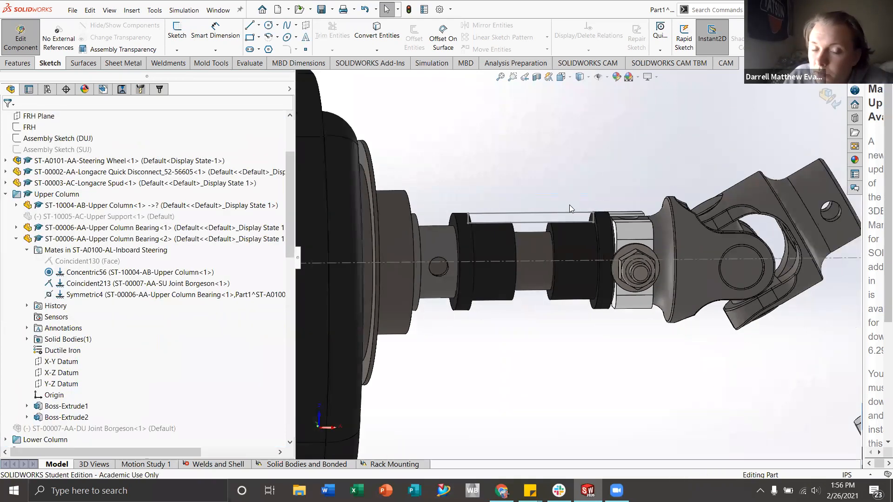
{"action": "scroll", "coordinate": [565, 232], "scroll_direction": "up", "scroll_amount": 2}
{"action": "scroll", "coordinate": [126, 291], "scroll_direction": "down", "scroll_amount": 10}
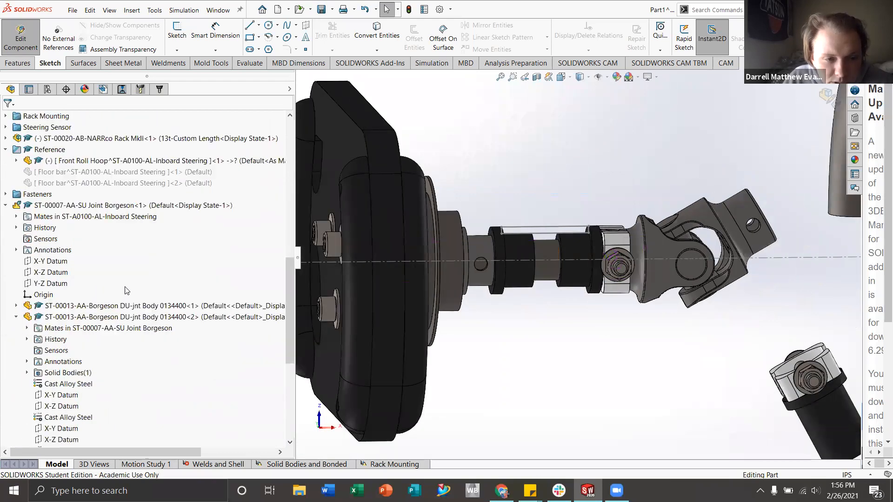
{"action": "scroll", "coordinate": [123, 292], "scroll_direction": "down", "scroll_amount": 7}
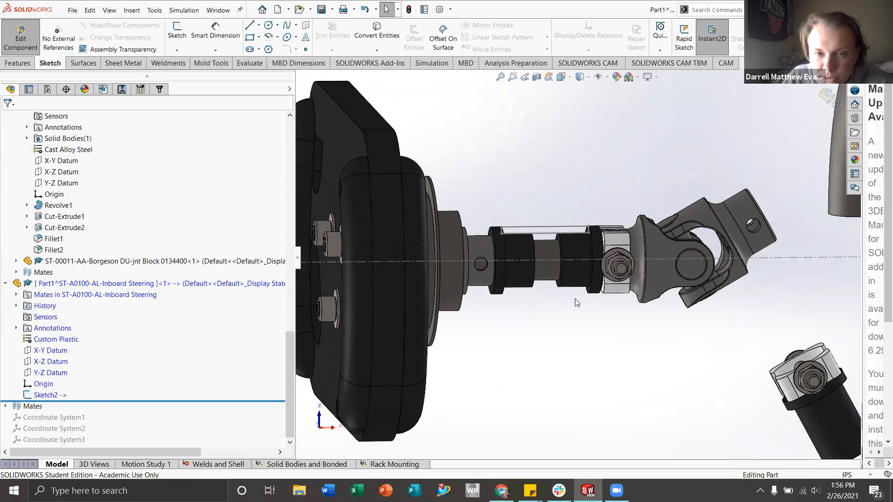
{"action": "middle_click_drag", "start_coordinate": [550, 299], "coordinate": [555, 265]}
{"action": "scroll", "coordinate": [554, 265], "scroll_direction": "down", "scroll_amount": 3}
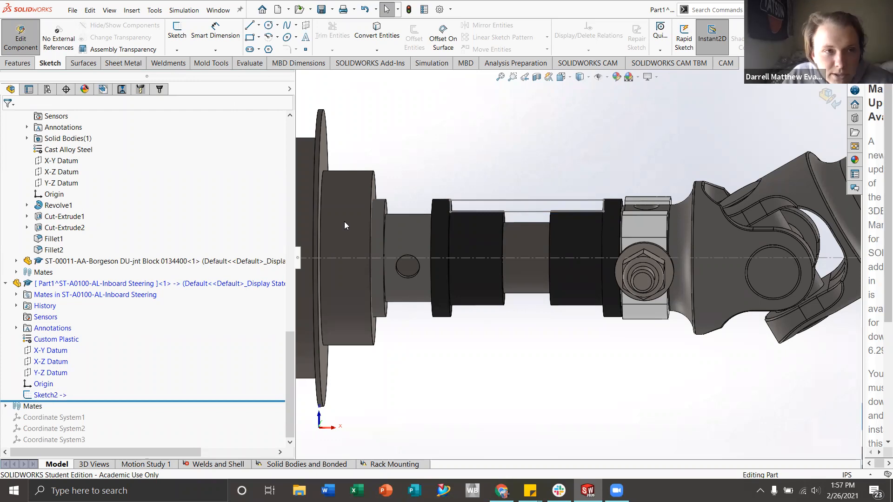
{"action": "left_click", "coordinate": [14, 65]}
{"action": "left_click", "coordinate": [215, 38]}
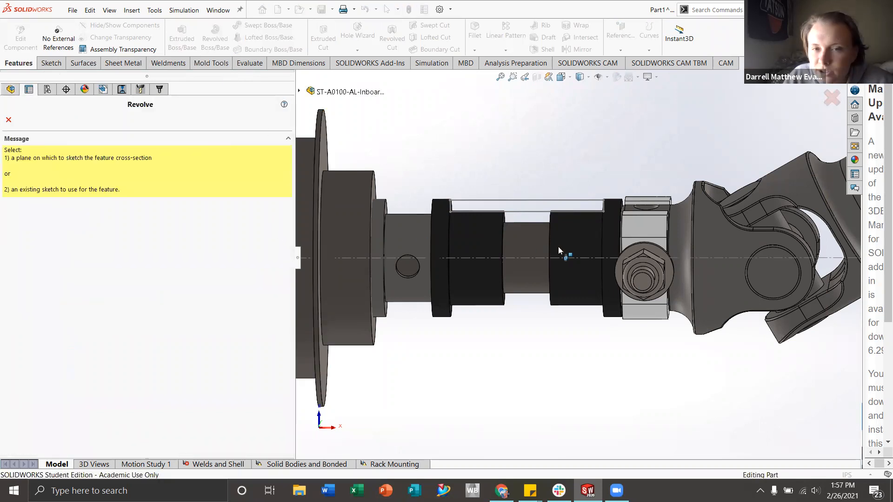
{"action": "left_click", "coordinate": [8, 120]}
- Revolve the rectangle sketch Blind through 360 degrees about the construction centreline to form the support around the upper column
{"action": "left_click", "coordinate": [65, 396]}
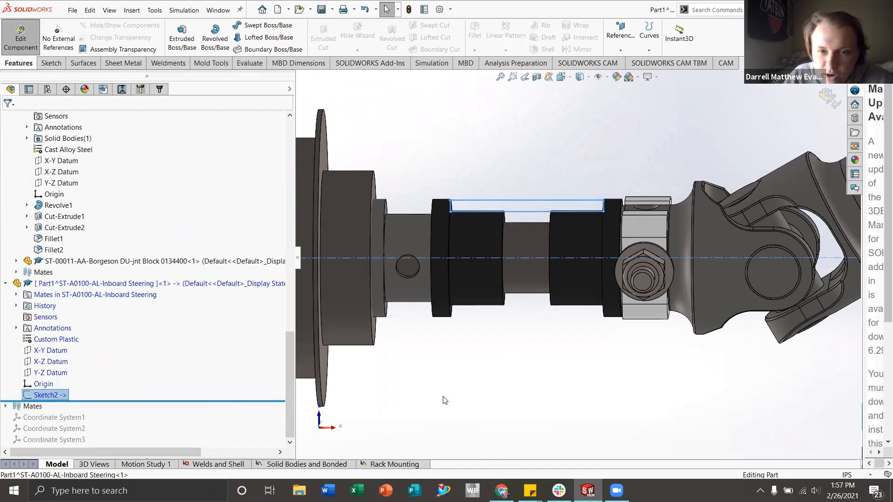
{"action": "scroll", "coordinate": [577, 266], "scroll_direction": "up", "scroll_amount": 3}
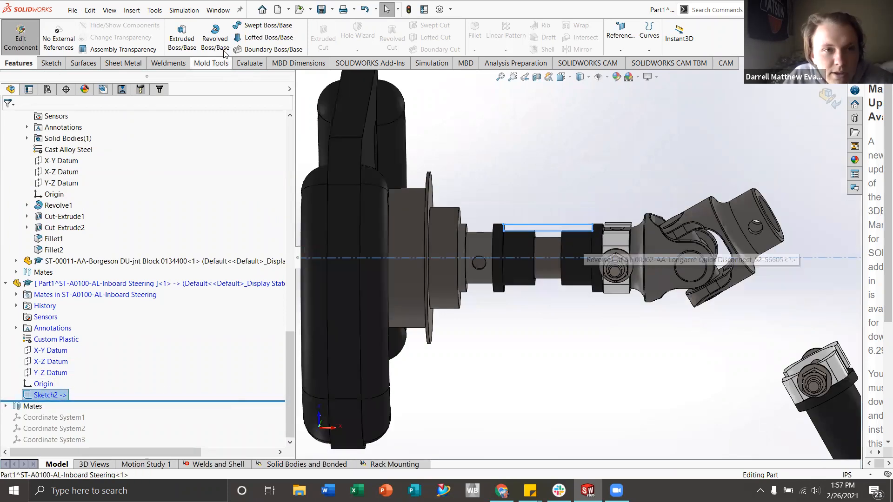
{"action": "left_click", "coordinate": [215, 37]}
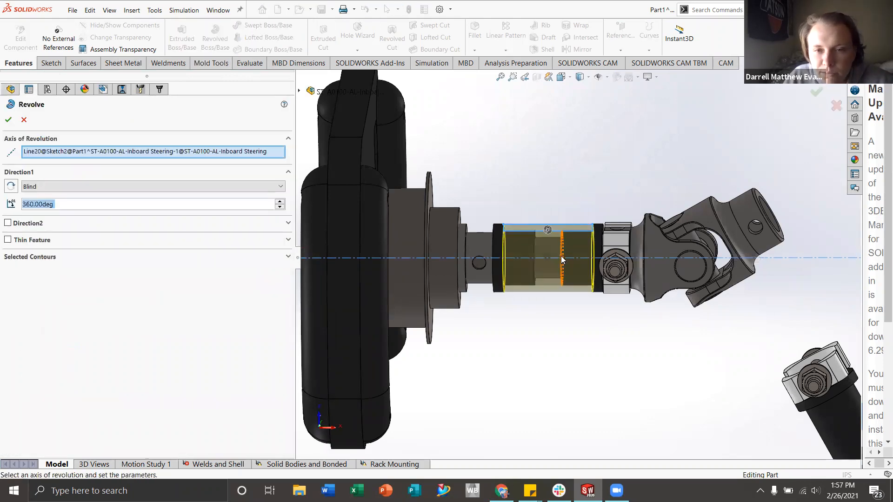
{"action": "mouse_move", "coordinate": [585, 262]}
{"action": "middle_mouse_down"}
{"action": "mouse_move", "coordinate": [532, 236]}
{"action": "mouse_move", "coordinate": [507, 246]}
{"action": "mouse_move", "coordinate": [497, 274]}
{"action": "mouse_move", "coordinate": [577, 251]}
{"action": "middle_mouse_up"}
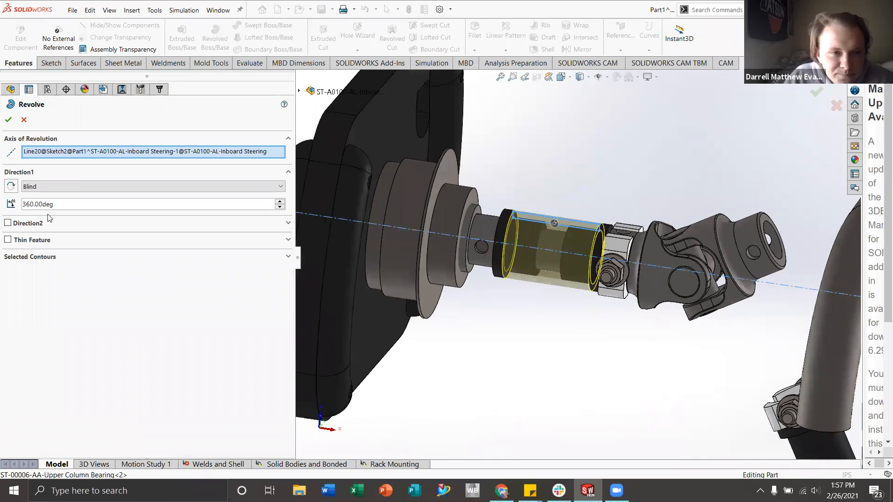
{"action": "left_click", "coordinate": [71, 188]}
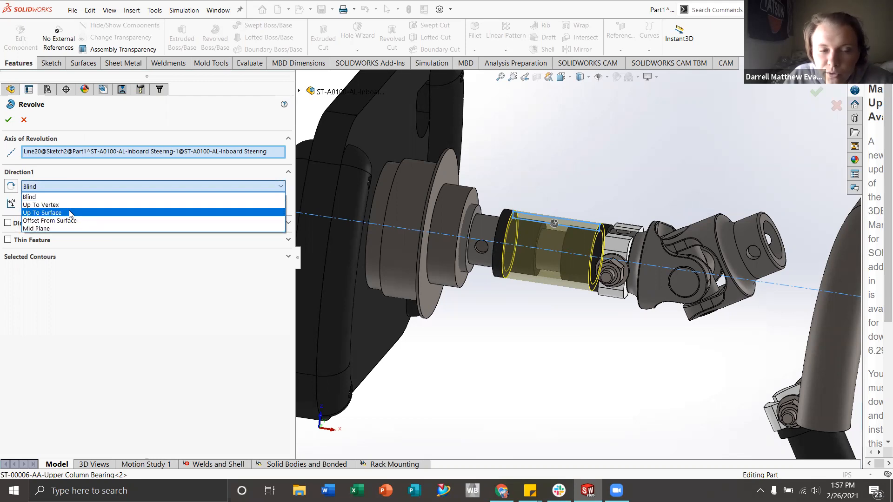
{"action": "left_click", "coordinate": [64, 185]}
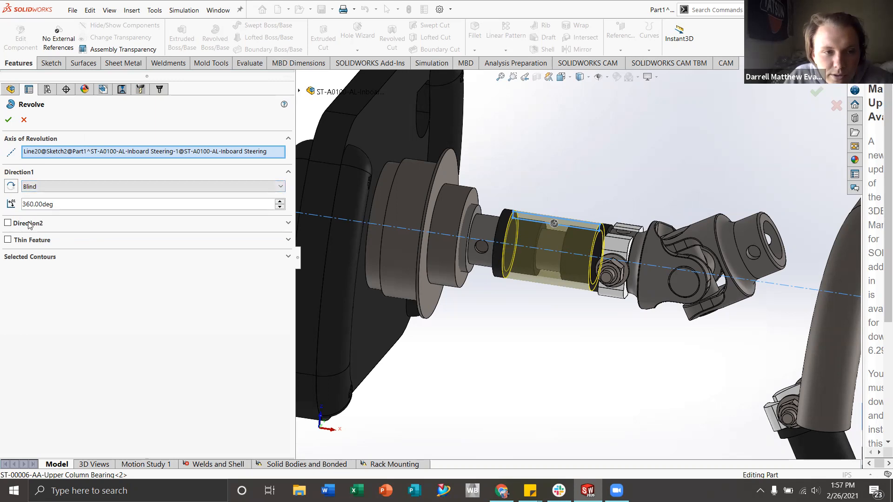
{"action": "left_click", "coordinate": [288, 224]}
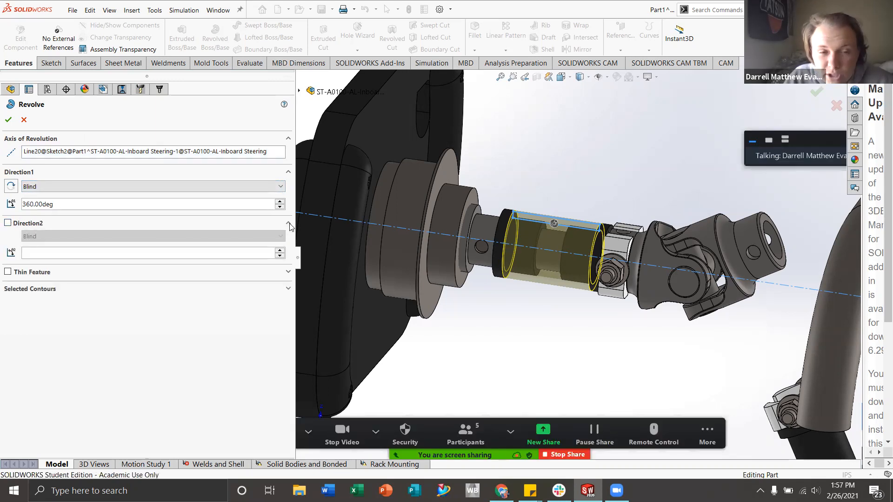
{"action": "left_click", "coordinate": [288, 224]}
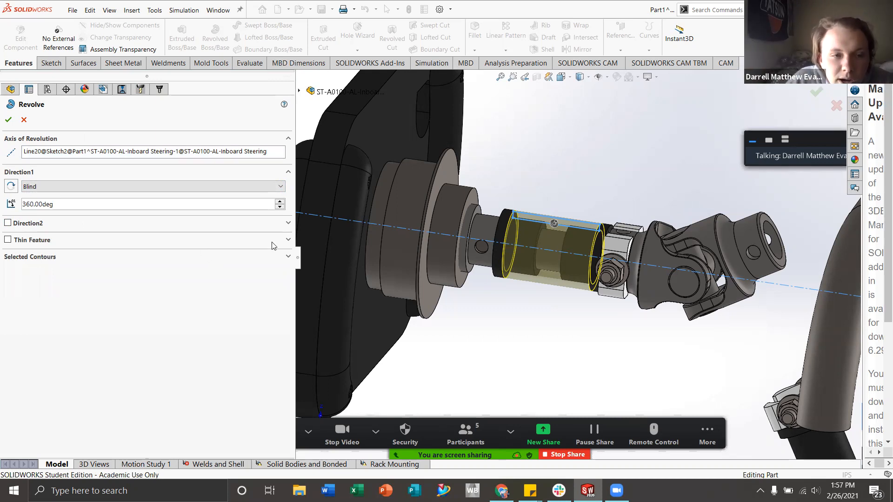
{"action": "left_click", "coordinate": [289, 256]}
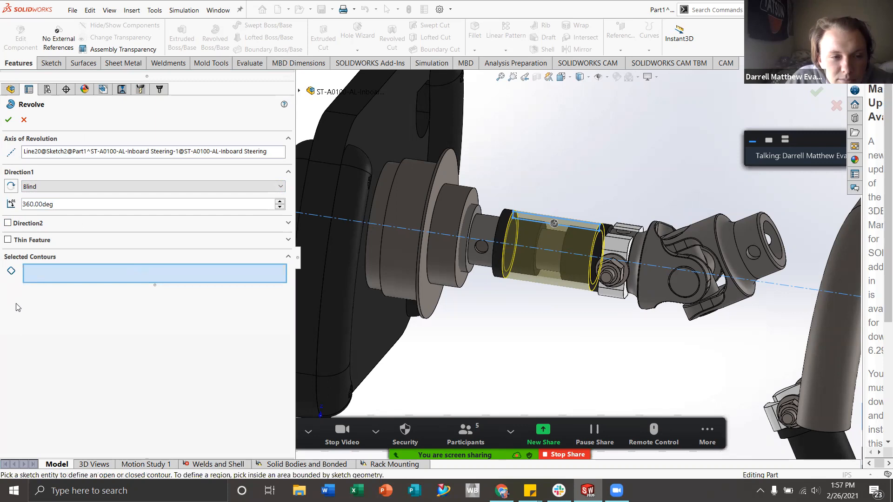
{"action": "scroll", "coordinate": [561, 238], "scroll_direction": "down", "scroll_amount": 3}
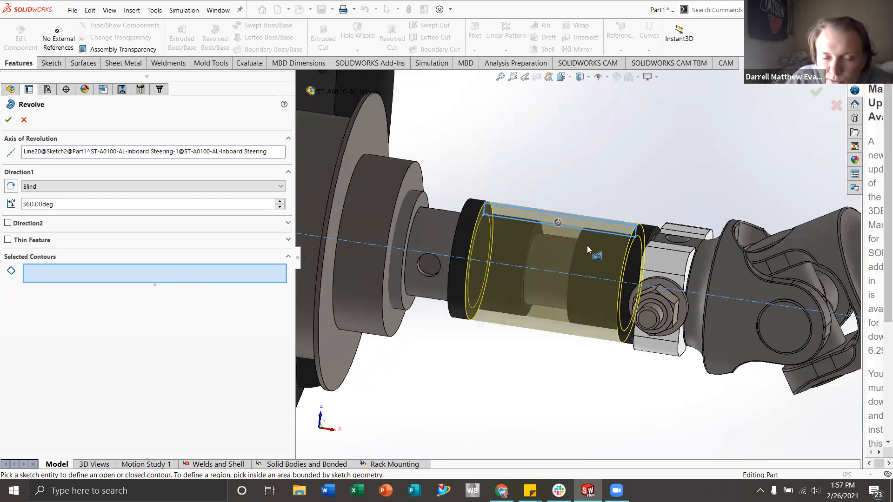
{"action": "scroll", "coordinate": [587, 246], "scroll_direction": "down", "scroll_amount": 3}
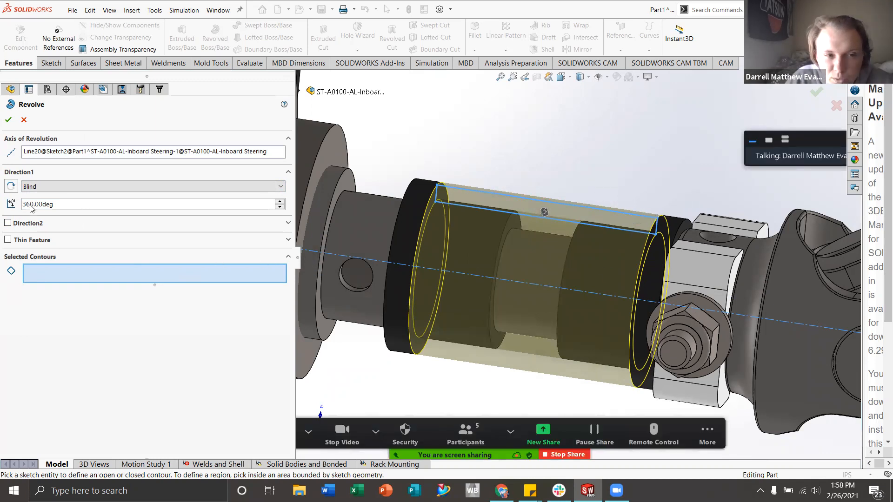
{"action": "left_click", "coordinate": [288, 256]}
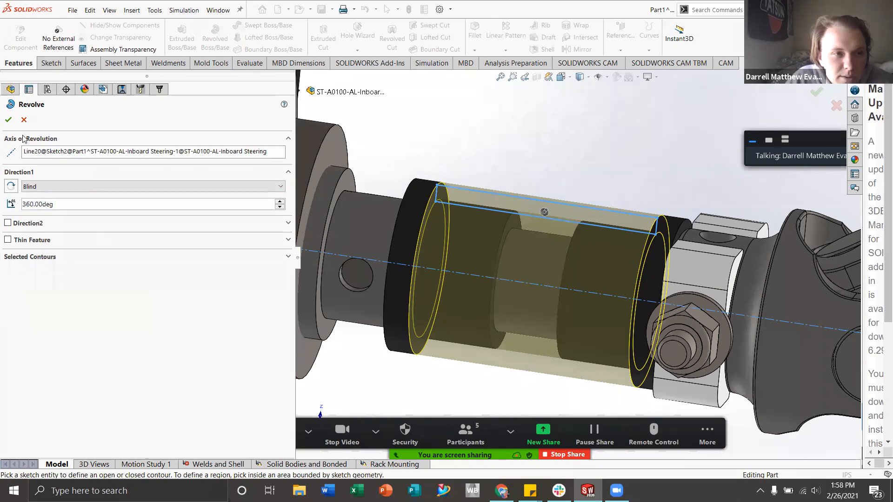
{"action": "left_click", "coordinate": [8, 119]}
{"action": "scroll", "coordinate": [544, 273], "scroll_direction": "up", "scroll_amount": 4}
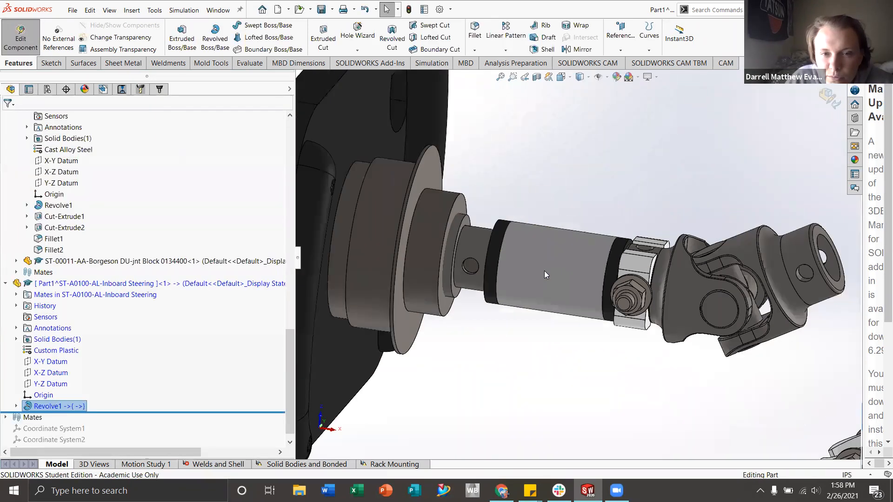
- Make the revolved support transparent and examine the upper column and the two bearings inside it
{"action": "middle_click_drag", "start_coordinate": [538, 274], "coordinate": [550, 240]}
{"action": "left_click", "coordinate": [567, 292]}
{"action": "scroll", "coordinate": [549, 240], "scroll_direction": "down", "scroll_amount": 2}
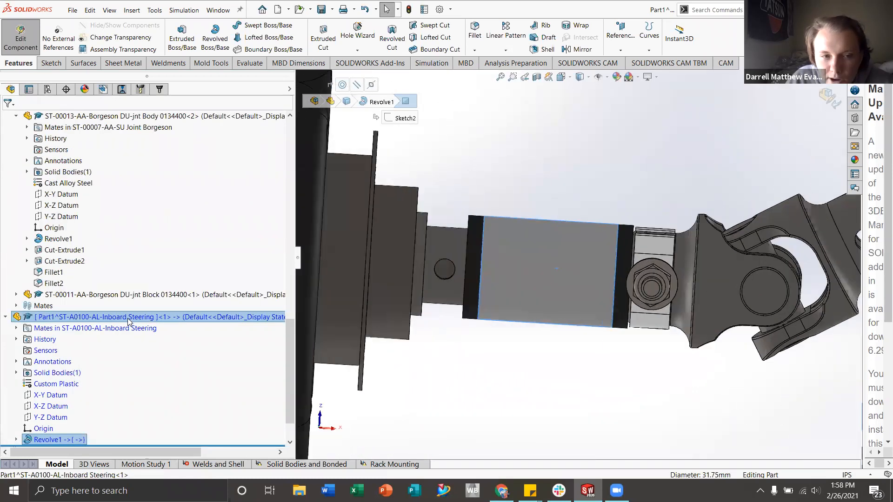
{"action": "right_click", "coordinate": [95, 317]}
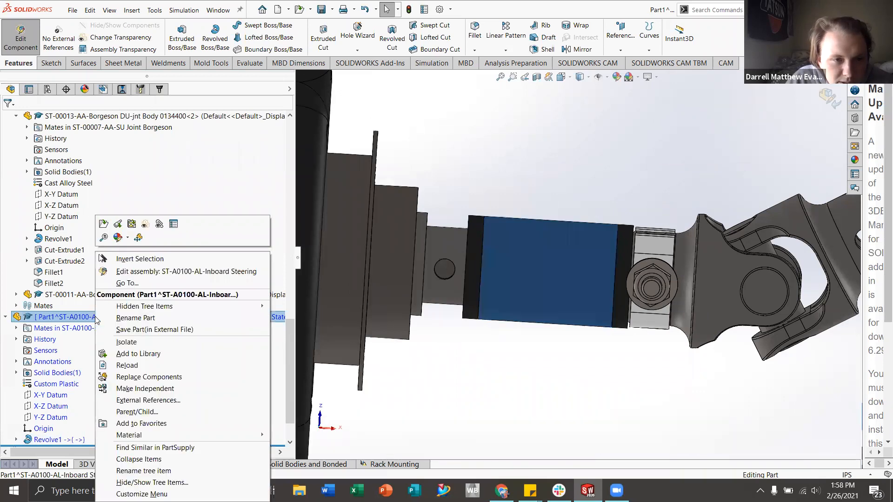
{"action": "left_click", "coordinate": [145, 224]}
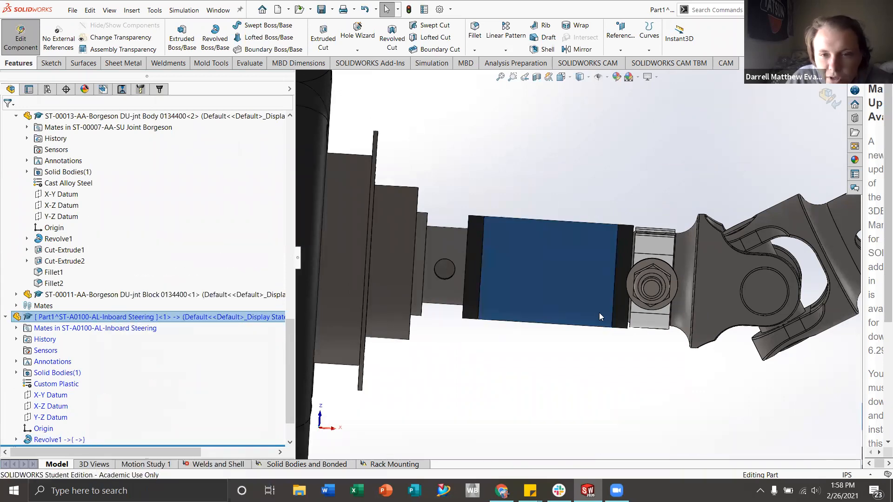
{"action": "left_click", "coordinate": [556, 350]}
{"action": "middle_click_drag", "start_coordinate": [569, 287], "coordinate": [567, 251]}
{"action": "scroll", "coordinate": [567, 251], "scroll_direction": "down", "scroll_amount": 1}
{"action": "scroll", "coordinate": [567, 251], "scroll_direction": "down", "scroll_amount": 2}
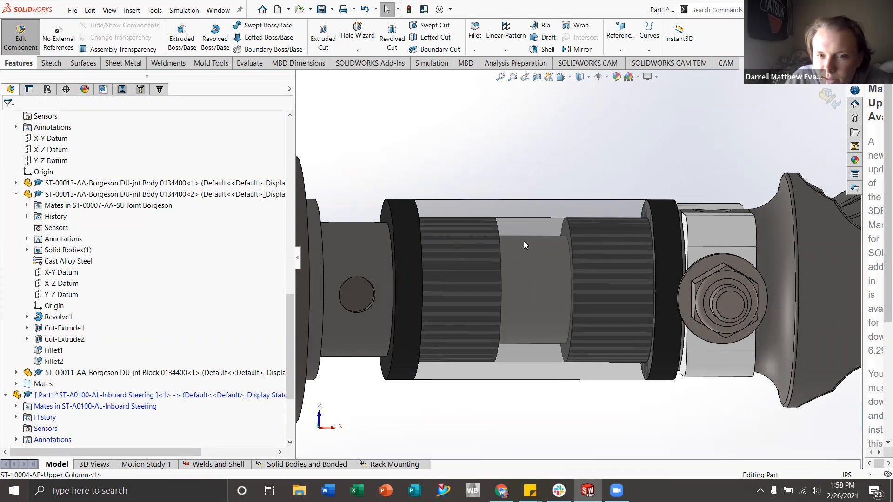
{"action": "scroll", "coordinate": [591, 259], "scroll_direction": "up", "scroll_amount": 3}
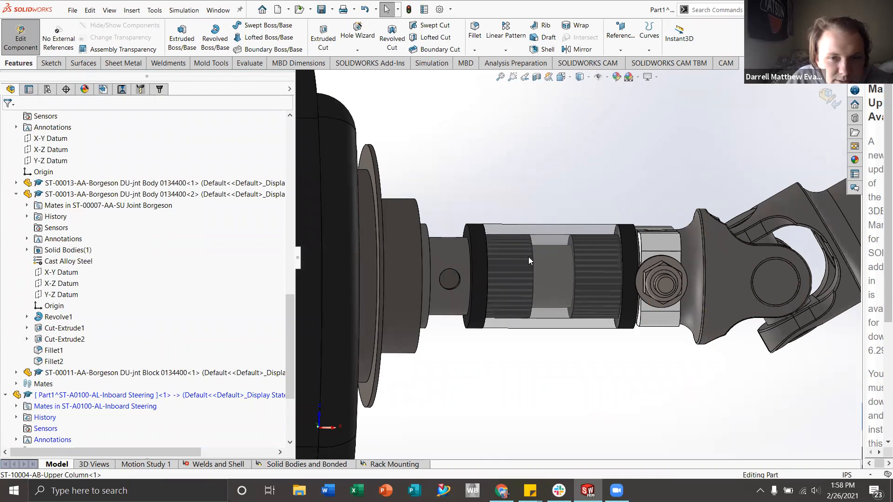
- Turn off the transparency of the revolved support part
{"action": "right_click", "coordinate": [107, 394]}
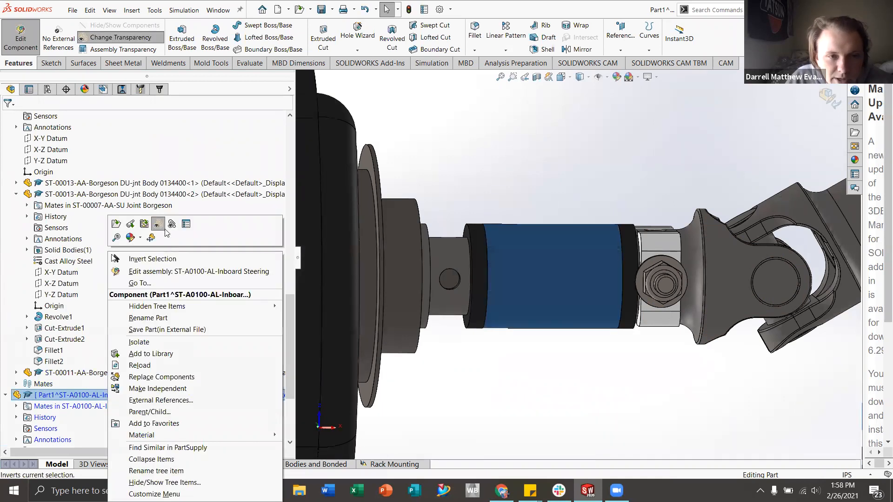
{"action": "left_click", "coordinate": [160, 226]}
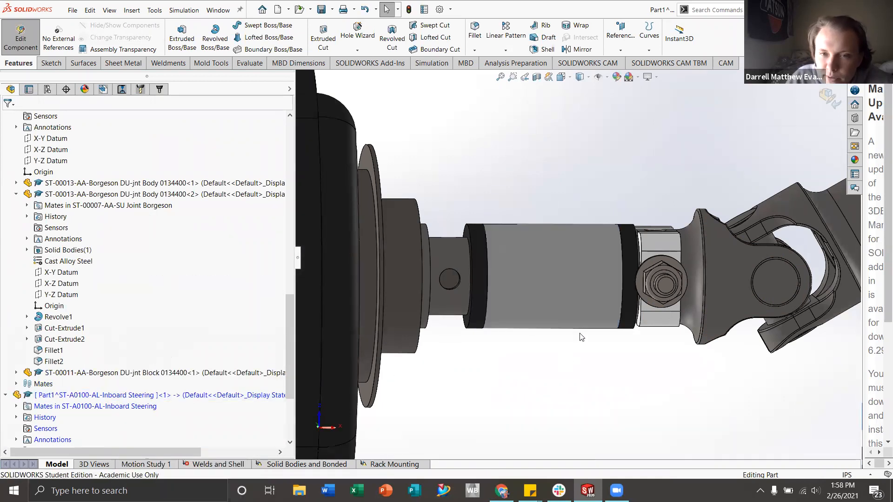
- Examine the support's placement relative to the steering wheel, the universal joint, the lower column end and the bent frame tube
{"action": "scroll", "coordinate": [563, 264], "scroll_direction": "up", "scroll_amount": 3}
{"action": "middle_click_drag", "start_coordinate": [563, 261], "coordinate": [600, 251]}
{"action": "scroll", "coordinate": [600, 252], "scroll_direction": "down", "scroll_amount": 2}
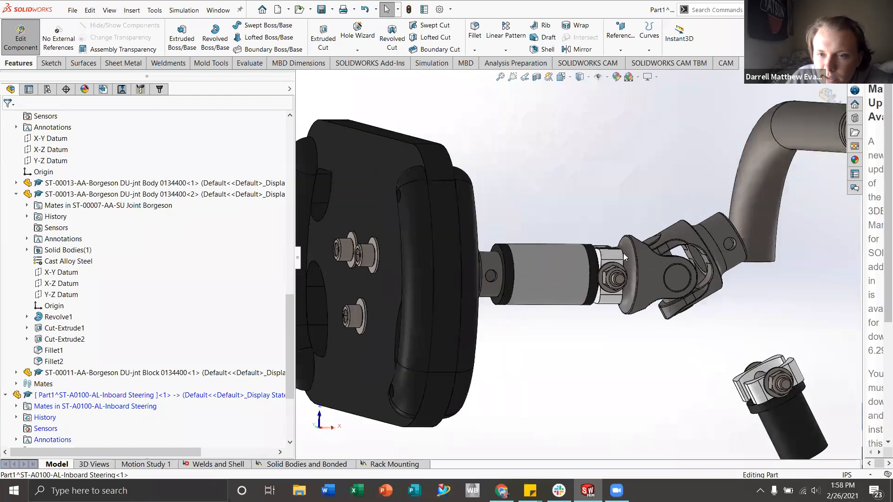
{"action": "scroll", "coordinate": [521, 263], "scroll_direction": "up", "scroll_amount": 4}
{"action": "scroll", "coordinate": [573, 258], "scroll_direction": "down", "scroll_amount": 2}
{"action": "scroll", "coordinate": [573, 258], "scroll_direction": "down", "scroll_amount": 3}
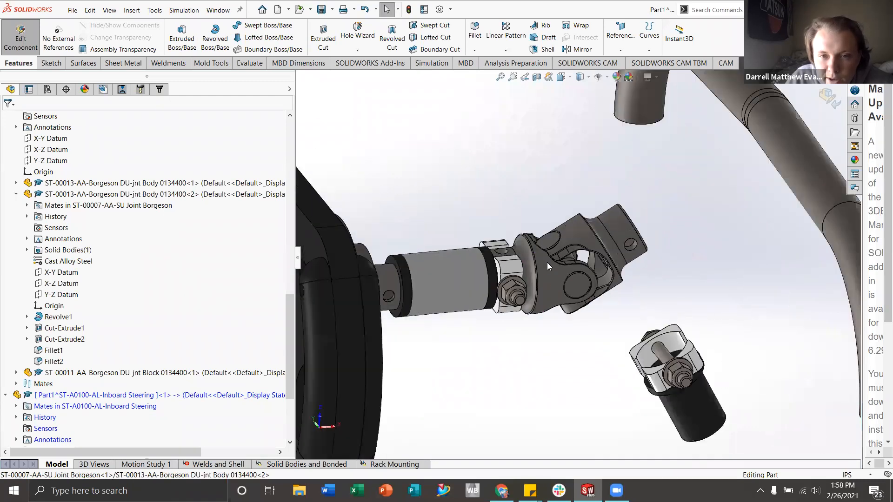
{"action": "scroll", "coordinate": [572, 260], "scroll_direction": "up", "scroll_amount": 3}
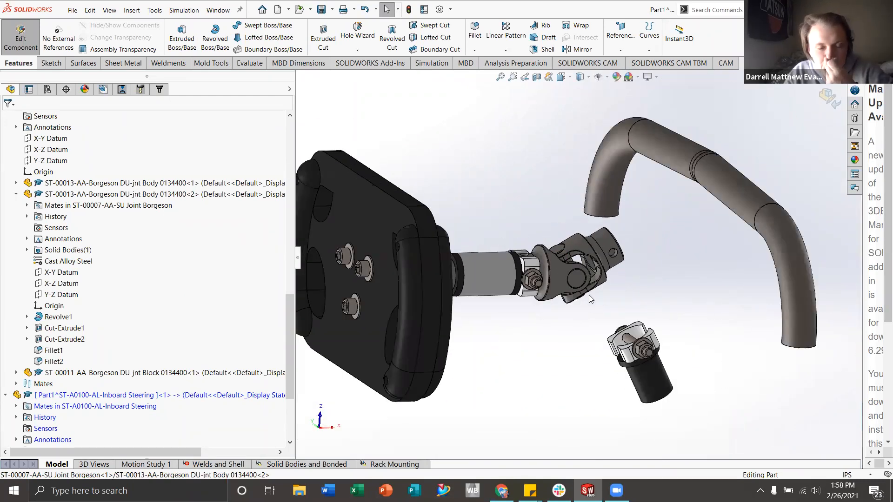
{"action": "scroll", "coordinate": [115, 328], "scroll_direction": "down", "scroll_amount": 5}
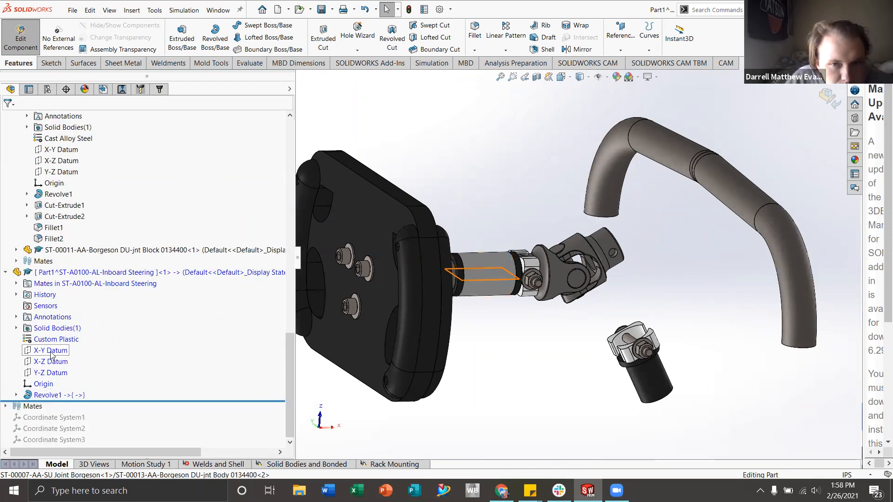
{"action": "mouse_move", "coordinate": [673, 250]}
{"action": "middle_mouse_down"}
{"action": "mouse_move", "coordinate": [619, 238]}
{"action": "mouse_move", "coordinate": [615, 290]}
{"action": "mouse_move", "coordinate": [623, 283]}
{"action": "middle_mouse_up"}
{"action": "left_click", "coordinate": [645, 262]}
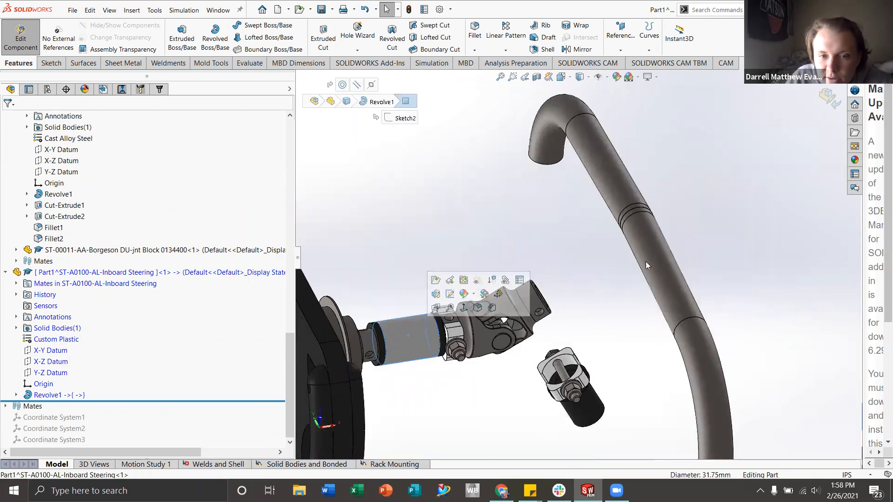
{"action": "scroll", "coordinate": [541, 321], "scroll_direction": "up", "scroll_amount": 4}
{"action": "middle_click_drag", "start_coordinate": [561, 345], "coordinate": [535, 308]}
{"action": "left_click", "coordinate": [535, 308]}
{"action": "scroll", "coordinate": [539, 310], "scroll_direction": "down", "scroll_amount": 4}
{"action": "middle_click_drag", "start_coordinate": [530, 243], "coordinate": [528, 255]}
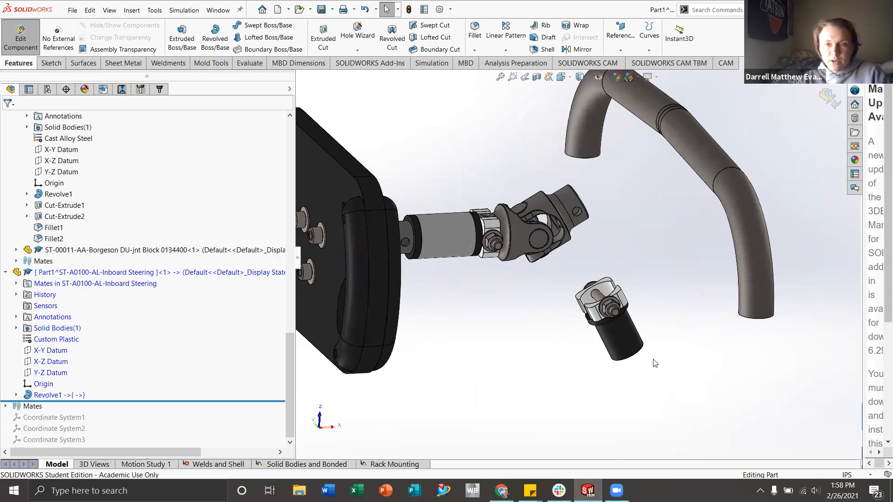
{"action": "scroll", "coordinate": [626, 278], "scroll_direction": "up", "scroll_amount": 2}
{"action": "scroll", "coordinate": [606, 230], "scroll_direction": "down", "scroll_amount": 2}
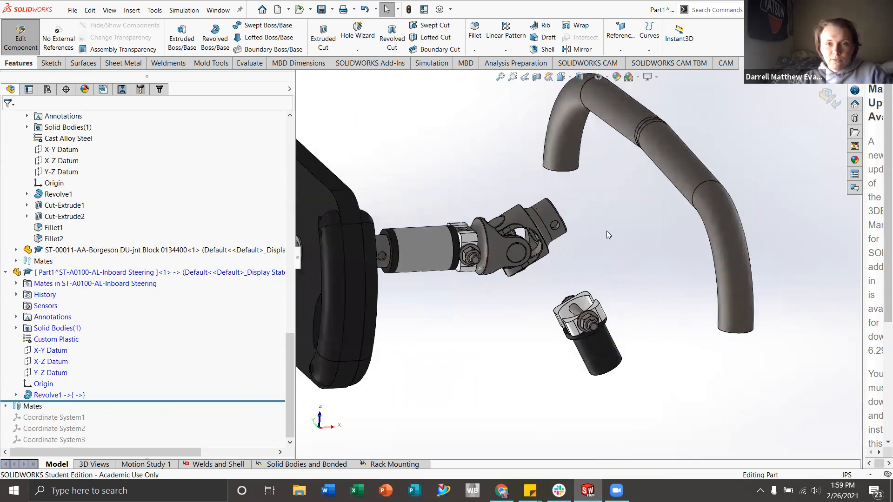
{"action": "scroll", "coordinate": [567, 212], "scroll_direction": "up", "scroll_amount": 2}
{"action": "scroll", "coordinate": [577, 226], "scroll_direction": "down", "scroll_amount": 2}
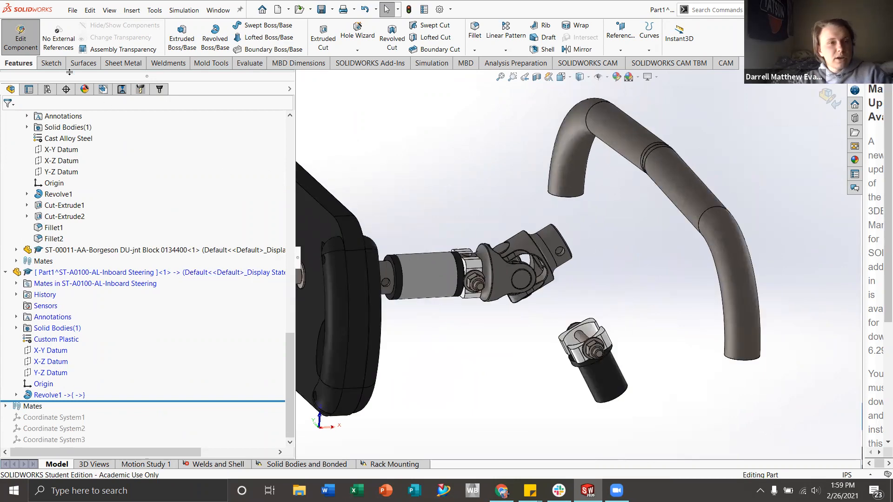
{"action": "left_click", "coordinate": [54, 65]}
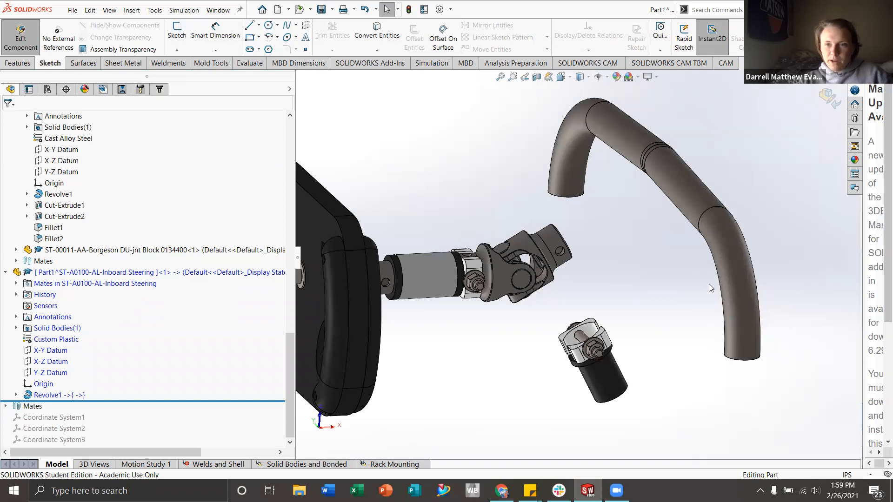
{"action": "scroll", "coordinate": [703, 282], "scroll_direction": "up", "scroll_amount": 2}
{"action": "scroll", "coordinate": [529, 265], "scroll_direction": "down", "scroll_amount": 6}
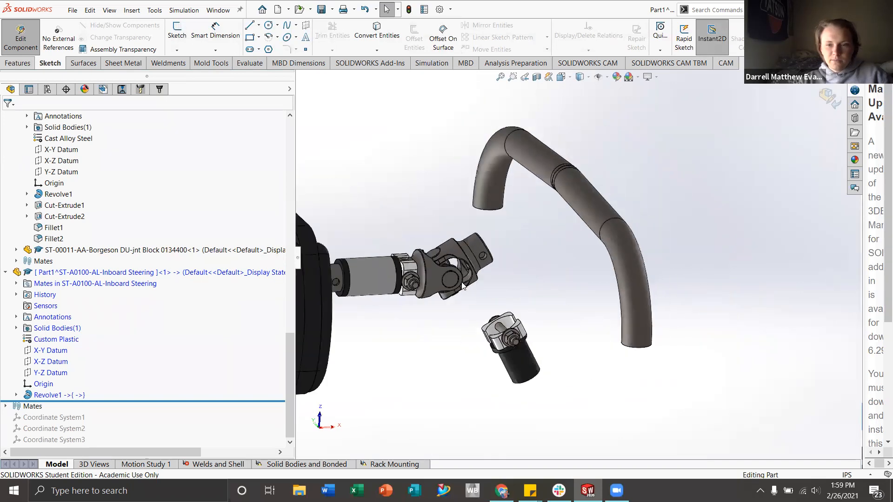
{"action": "scroll", "coordinate": [463, 282], "scroll_direction": "down", "scroll_amount": 2}
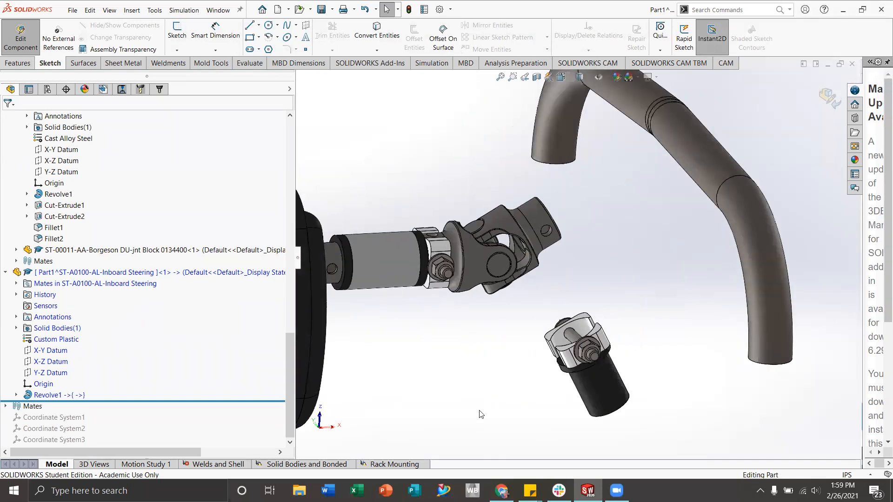